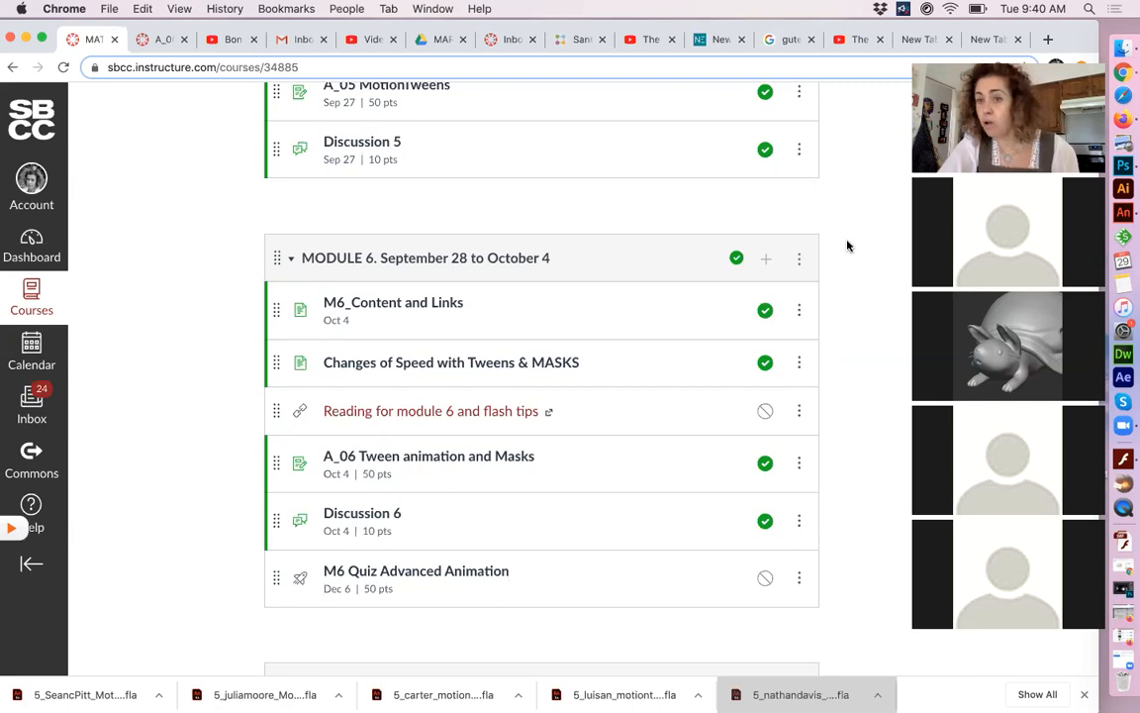
- Review the course's module list from Module 6 back up to Module 1
scroll(842, 244, up, 5)
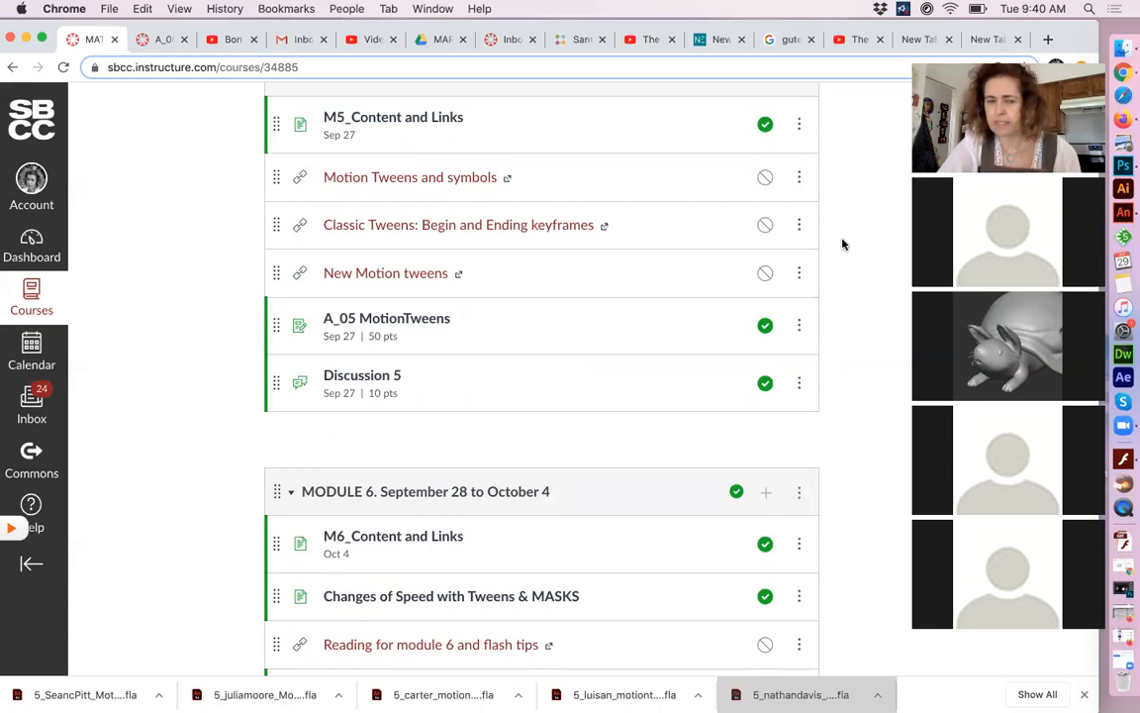
scroll(842, 244, up, 15)
scroll(842, 244, up, 5)
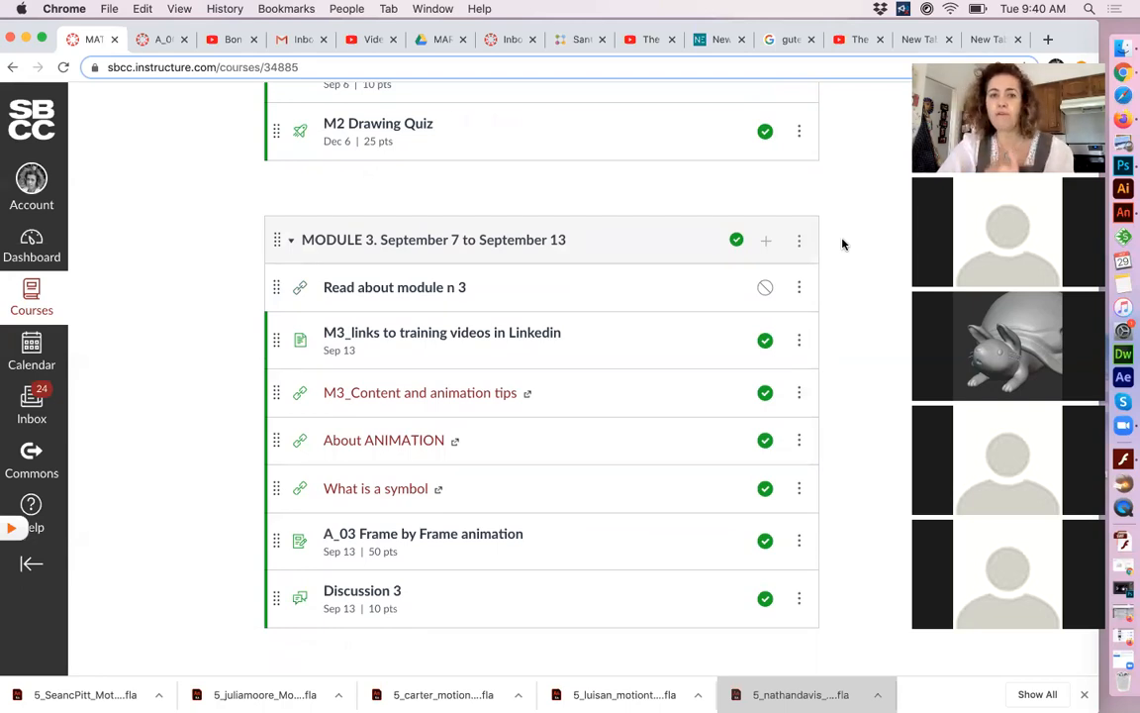
scroll(842, 244, up, 11)
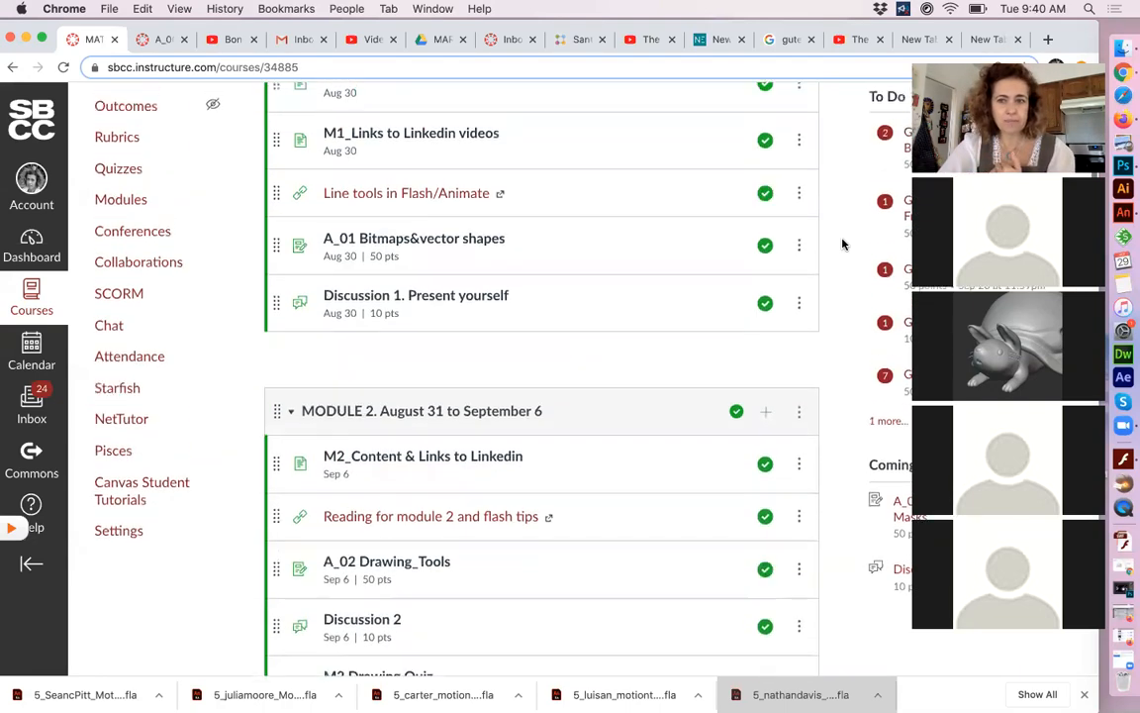
scroll(842, 244, up, 1)
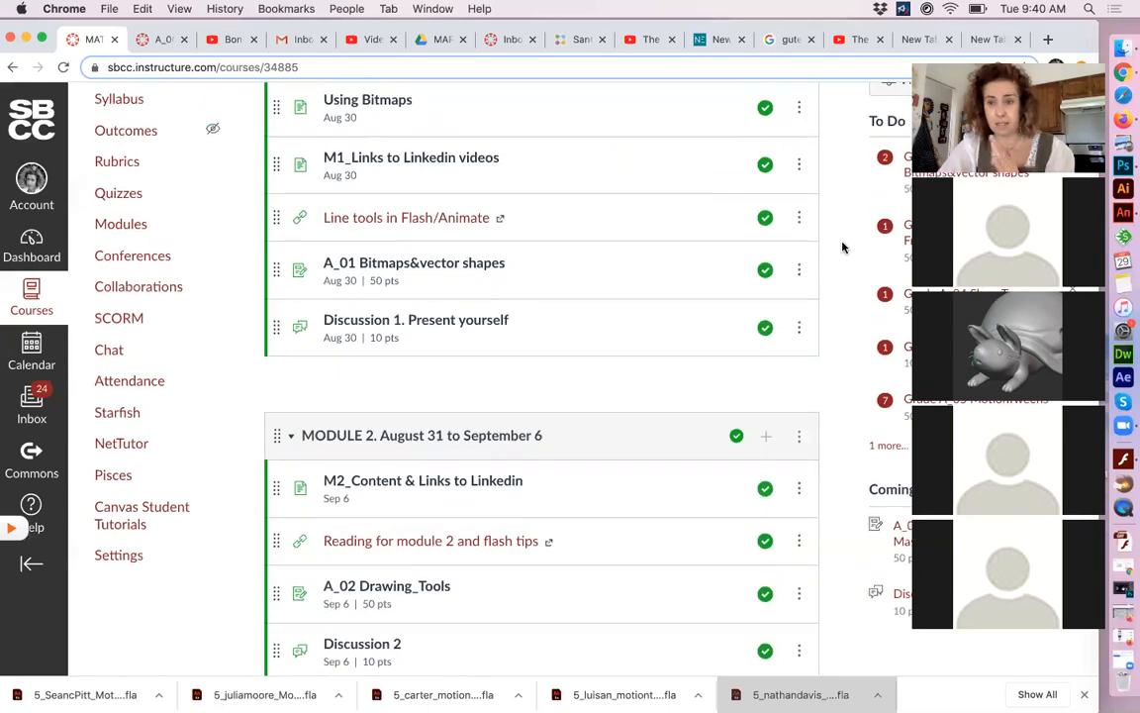
scroll(842, 248, up, 1)
scroll(842, 256, up, 2)
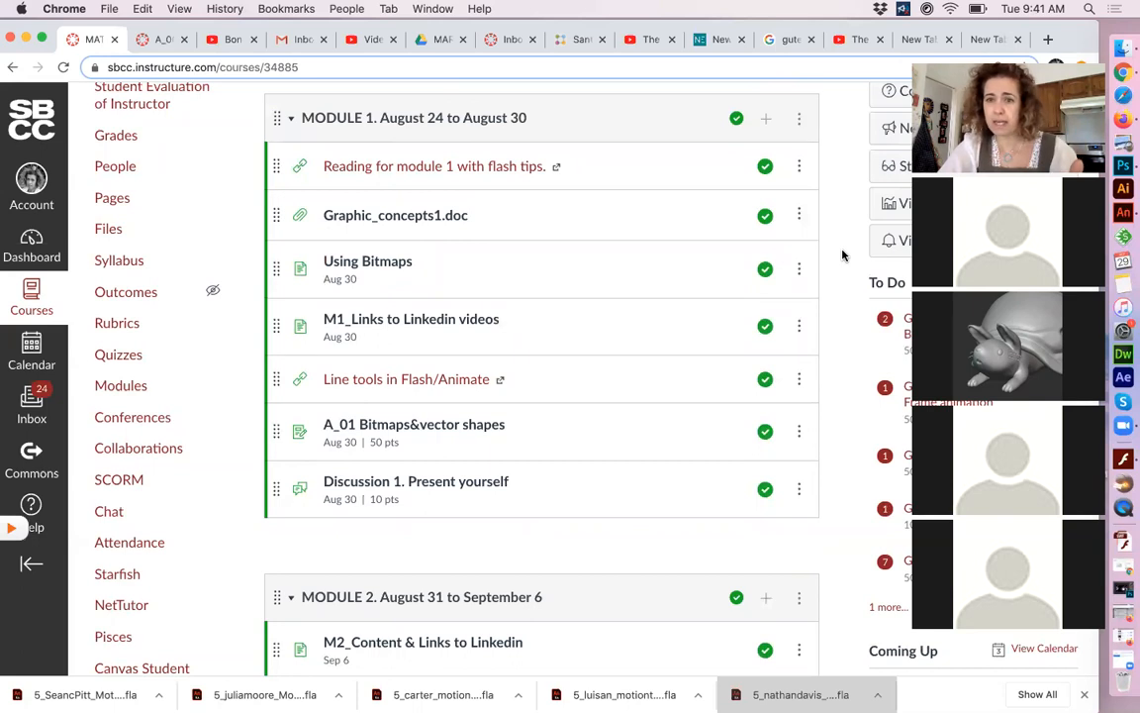
scroll(842, 256, up, 2)
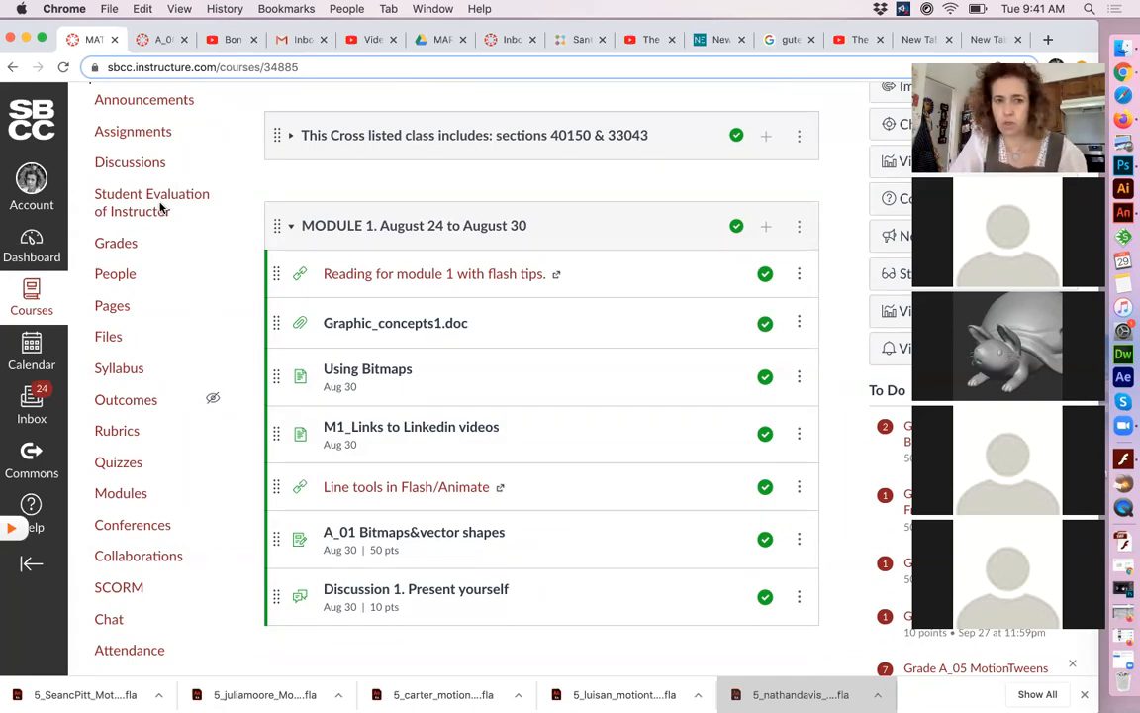
- Open the M6_Content and Links page from Module 6 in the course's module list
scroll(161, 206, down, 10)
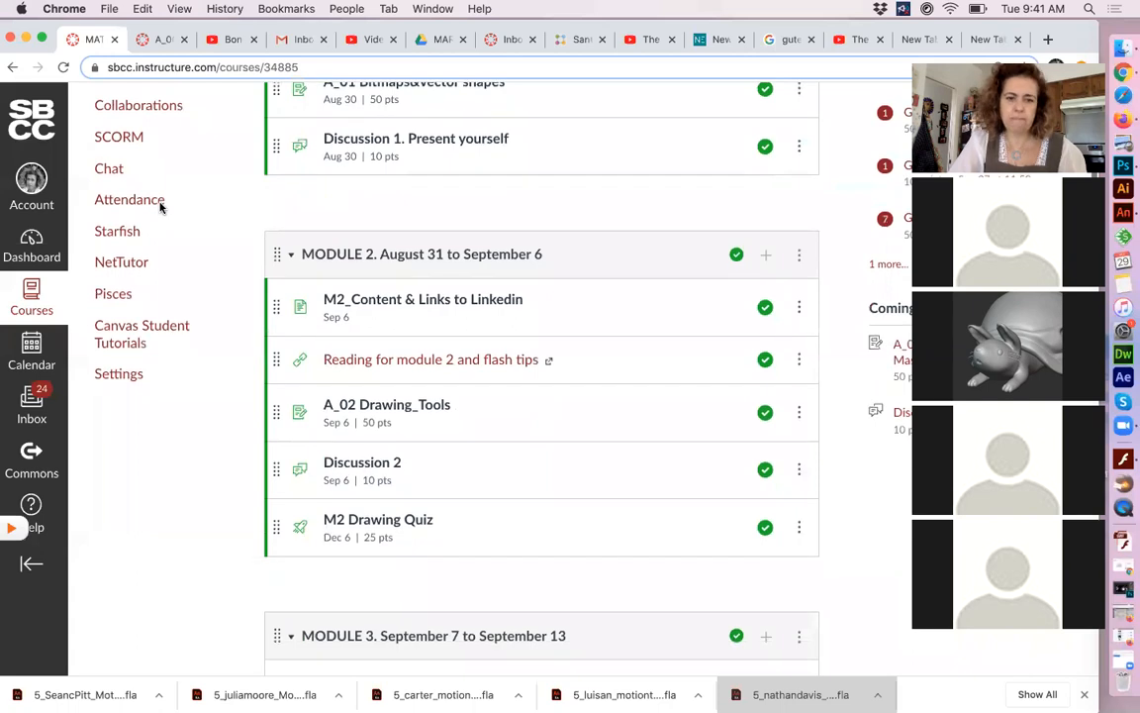
scroll(161, 206, down, 12)
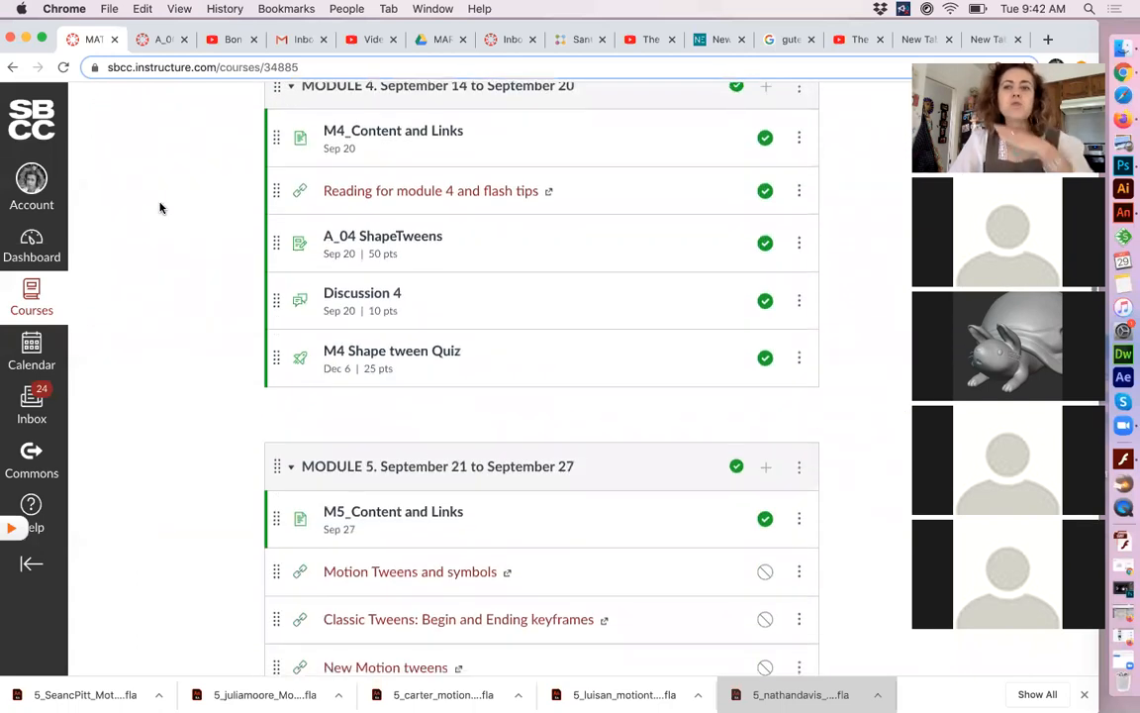
scroll(162, 206, down, 8)
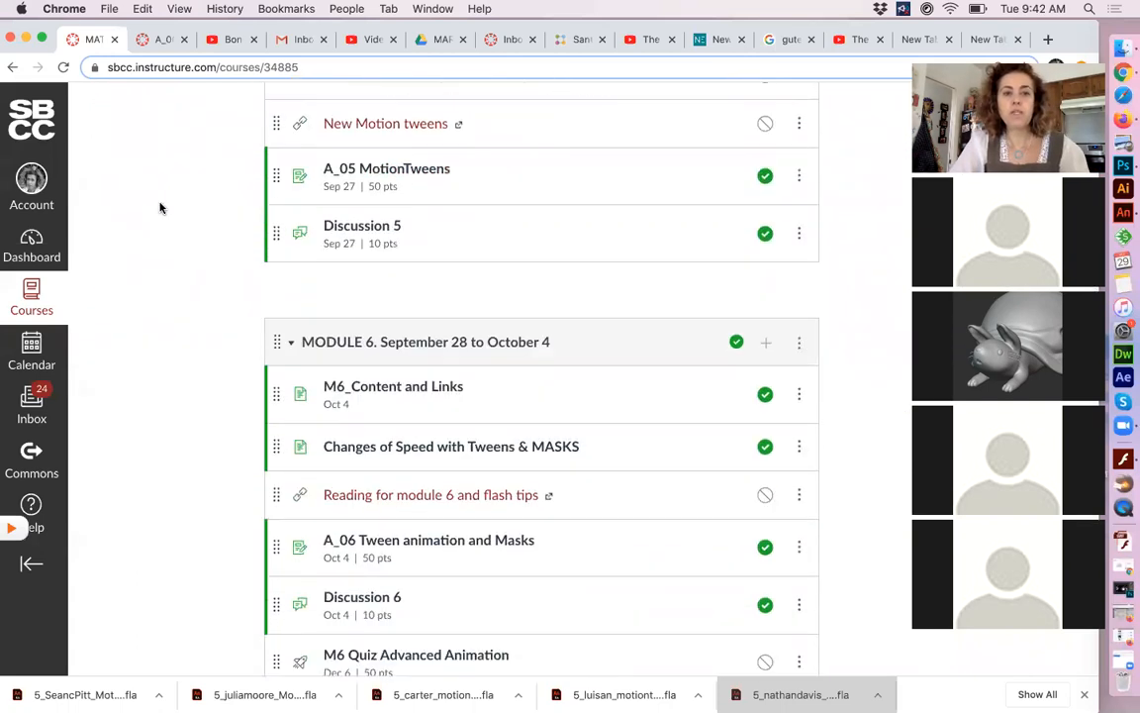
scroll(161, 206, down, 3)
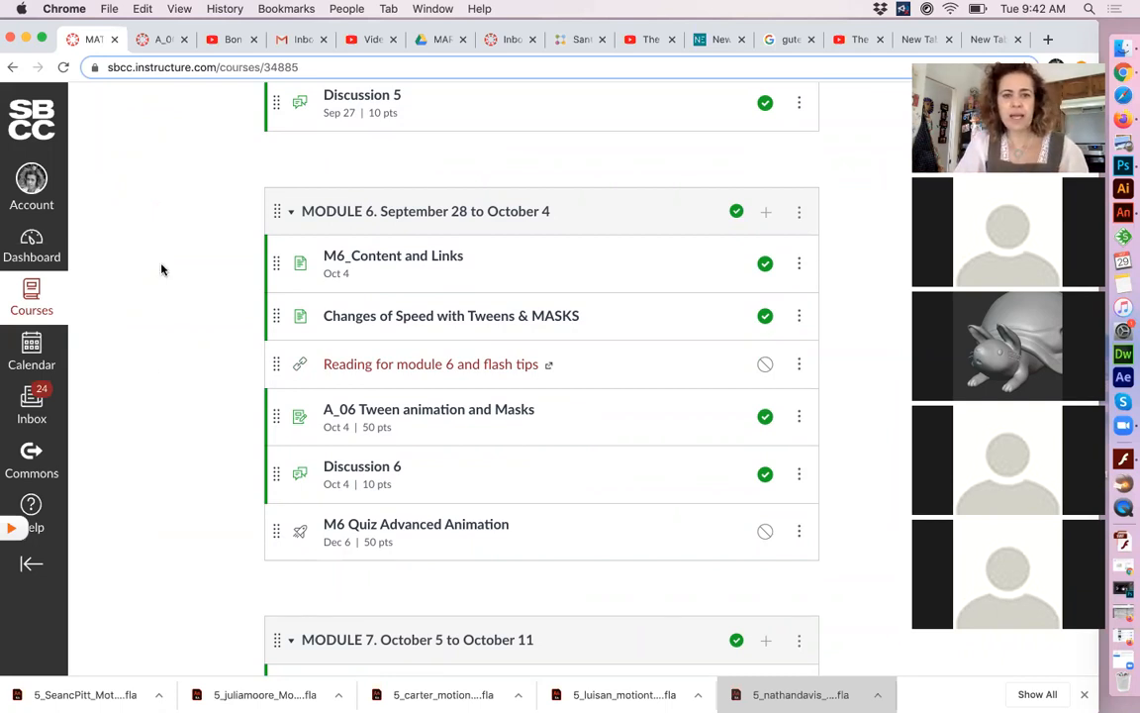
click(369, 258)
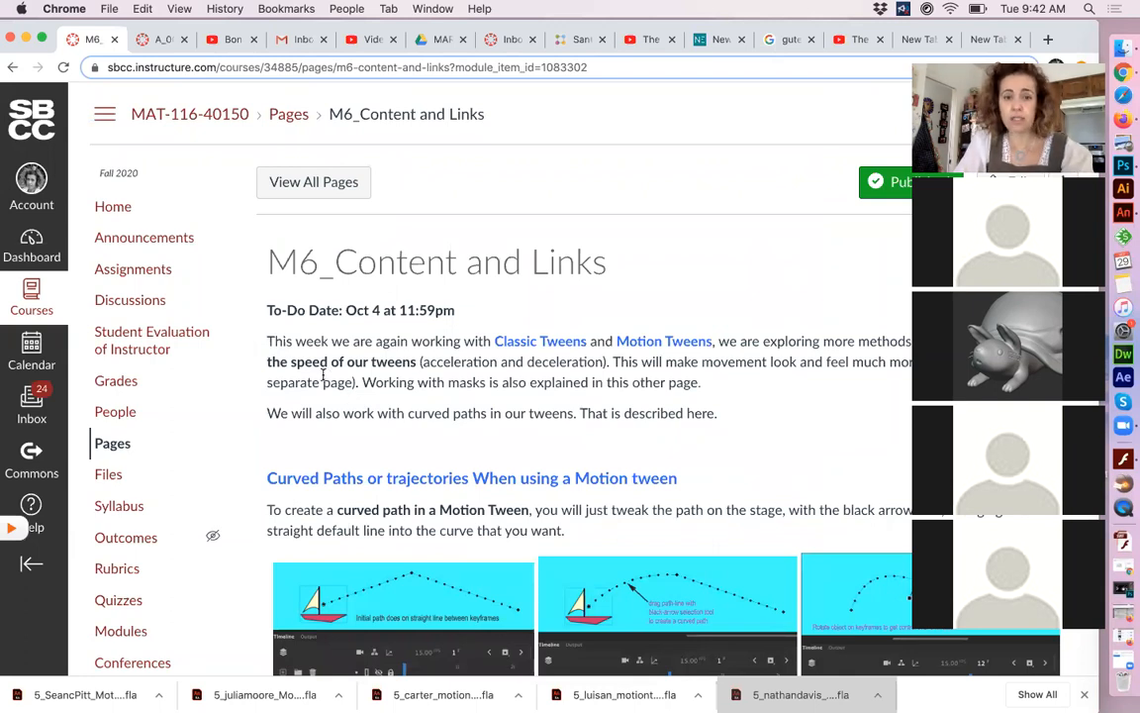
- Read the sections on curved paths for motion and classic tweens, including step 1 on drawing the guide line in a new layer
scroll(323, 376, down, 2)
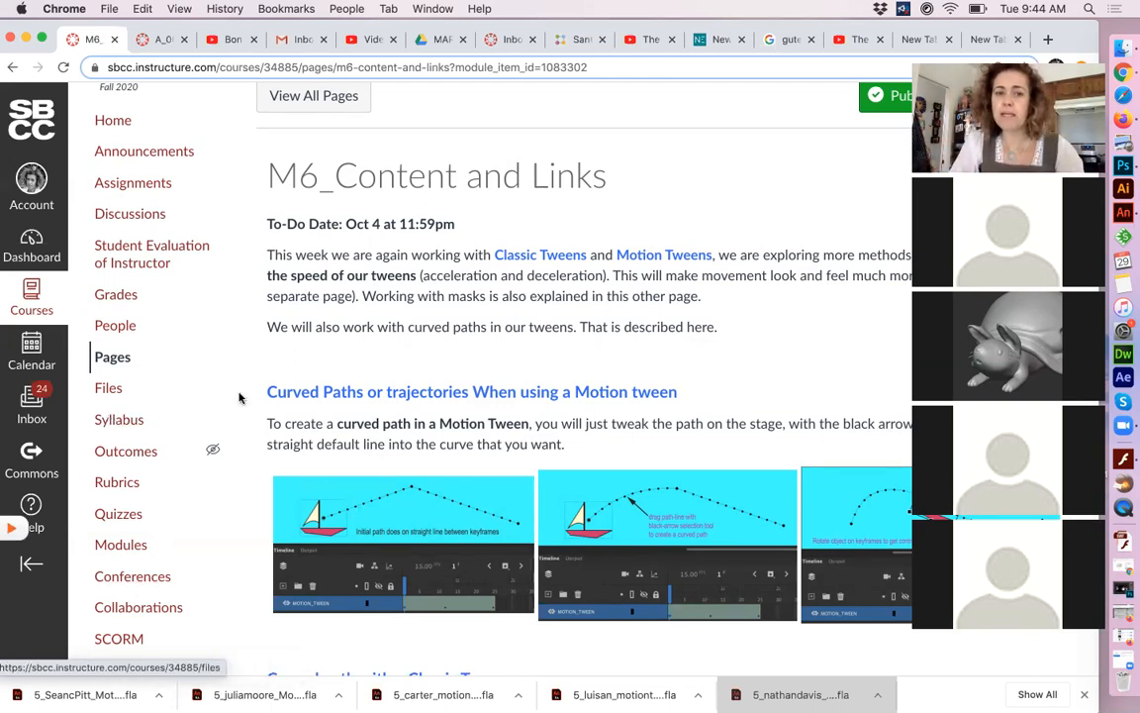
scroll(369, 379, down, 8)
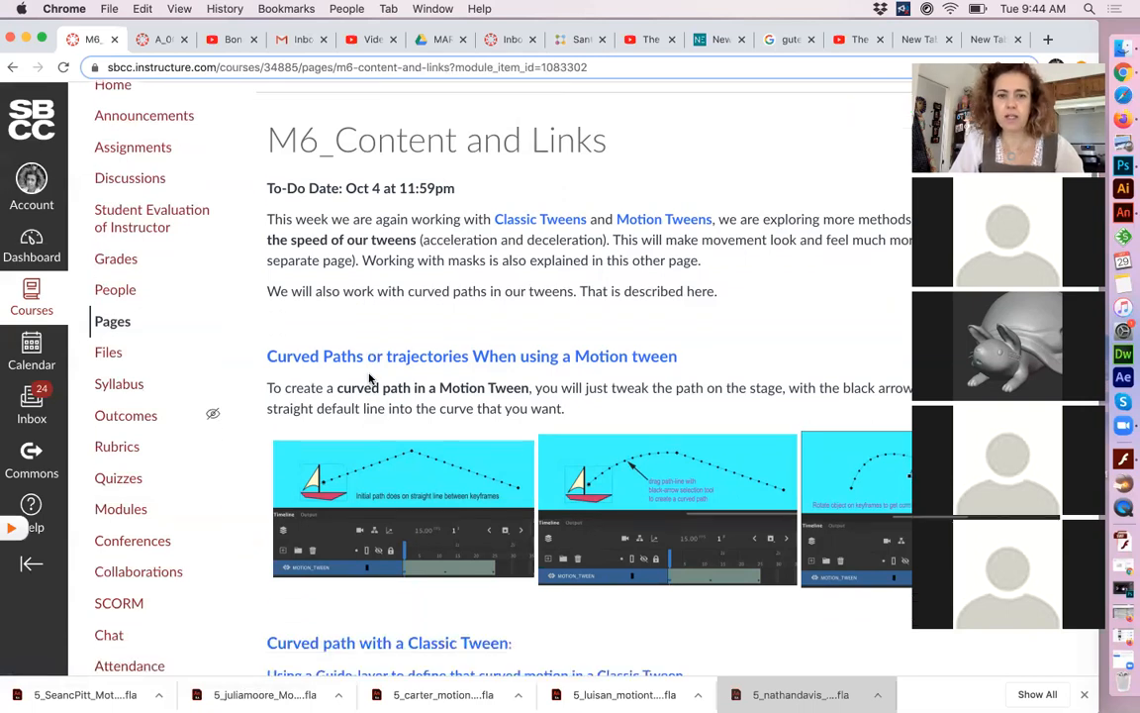
scroll(369, 376, down, 1)
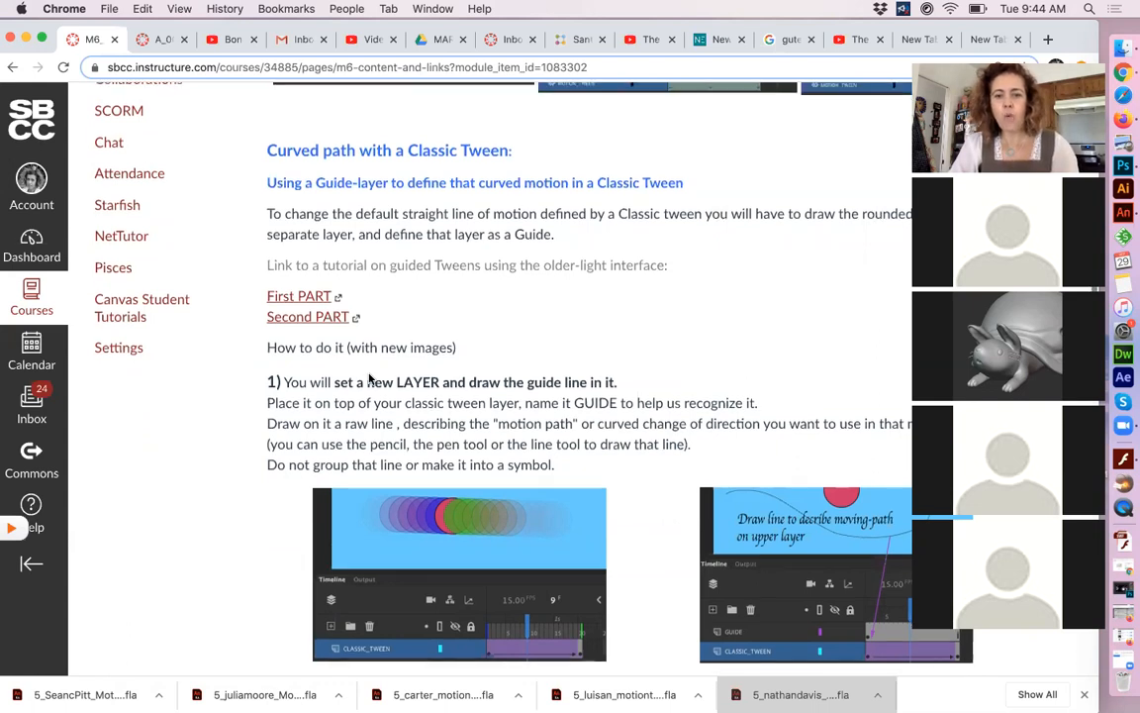
scroll(369, 379, down, 2)
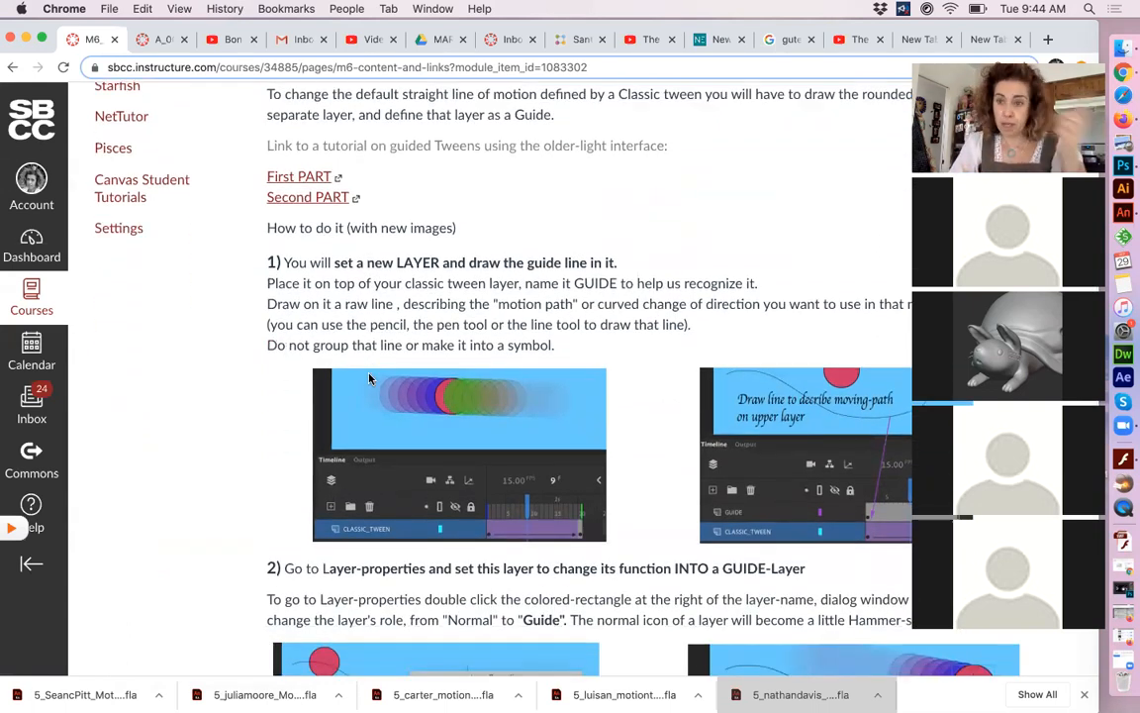
scroll(369, 379, up, 1)
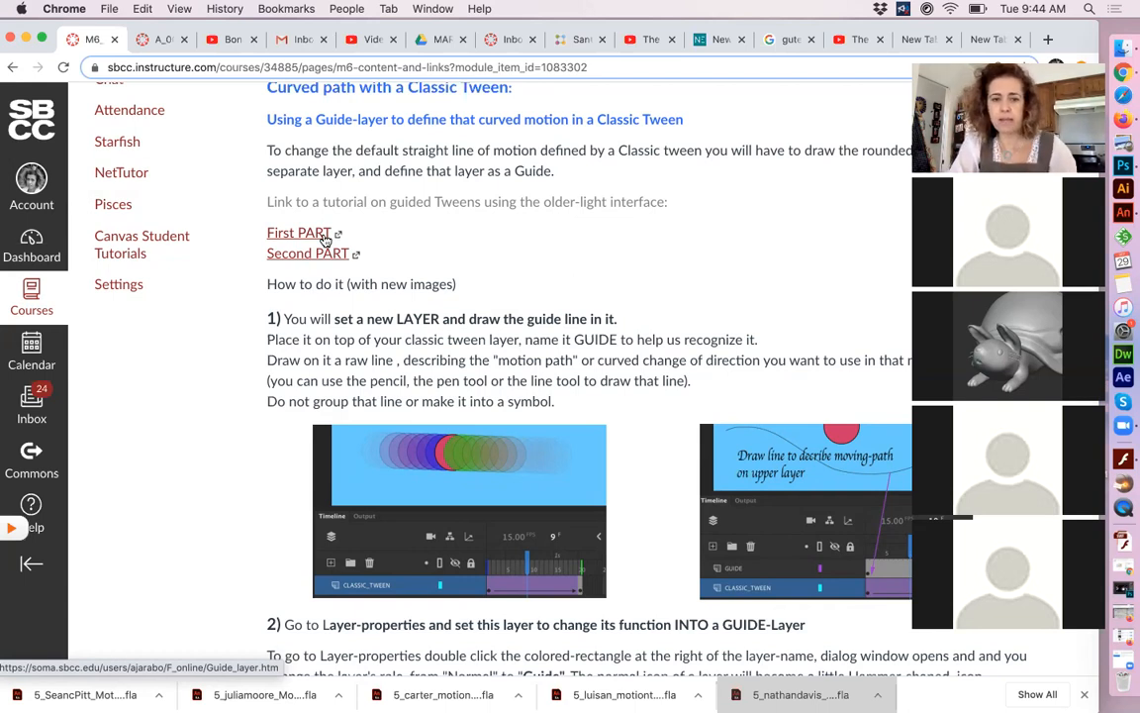
scroll(324, 241, down, 1)
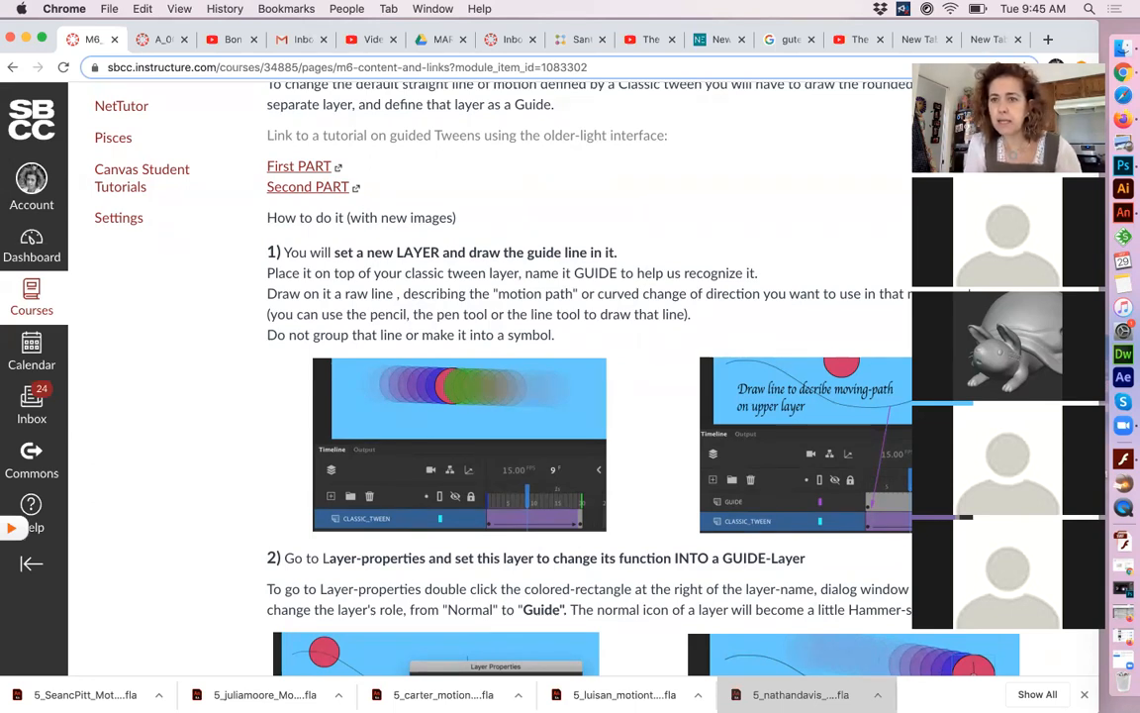
click(955, 56)
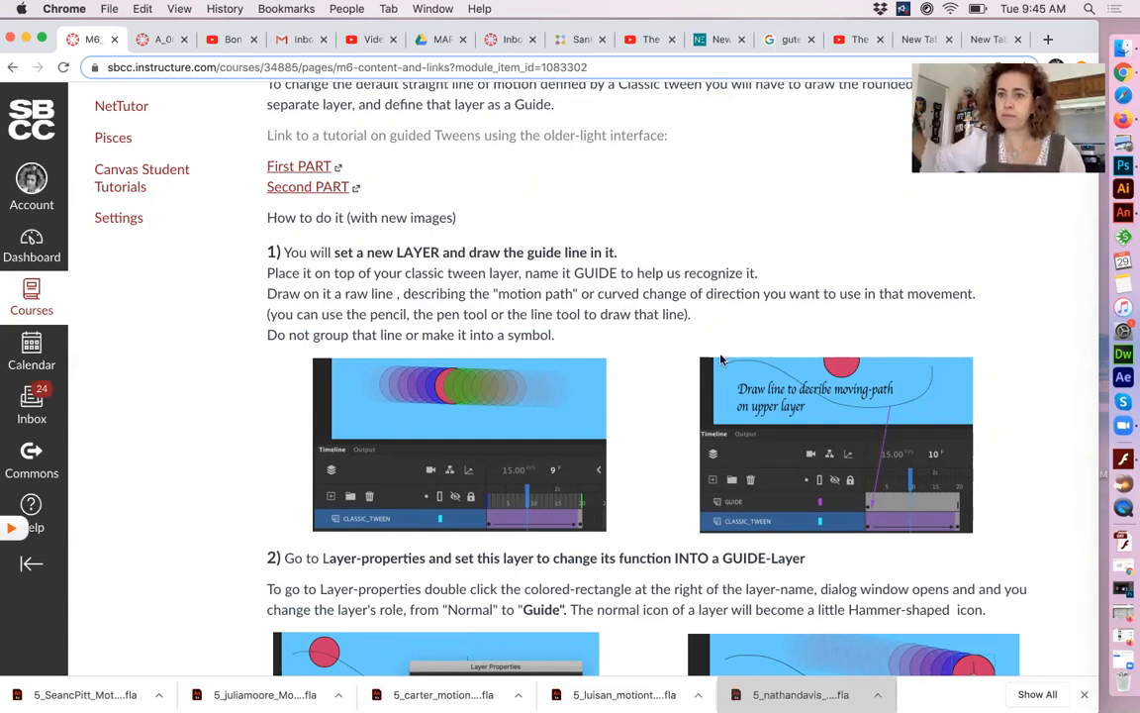
- Examine steps 2 to 4 on setting the guide layer, linking the classic tween layer to it and snapping the symbol to the path
scroll(650, 564, down, 5)
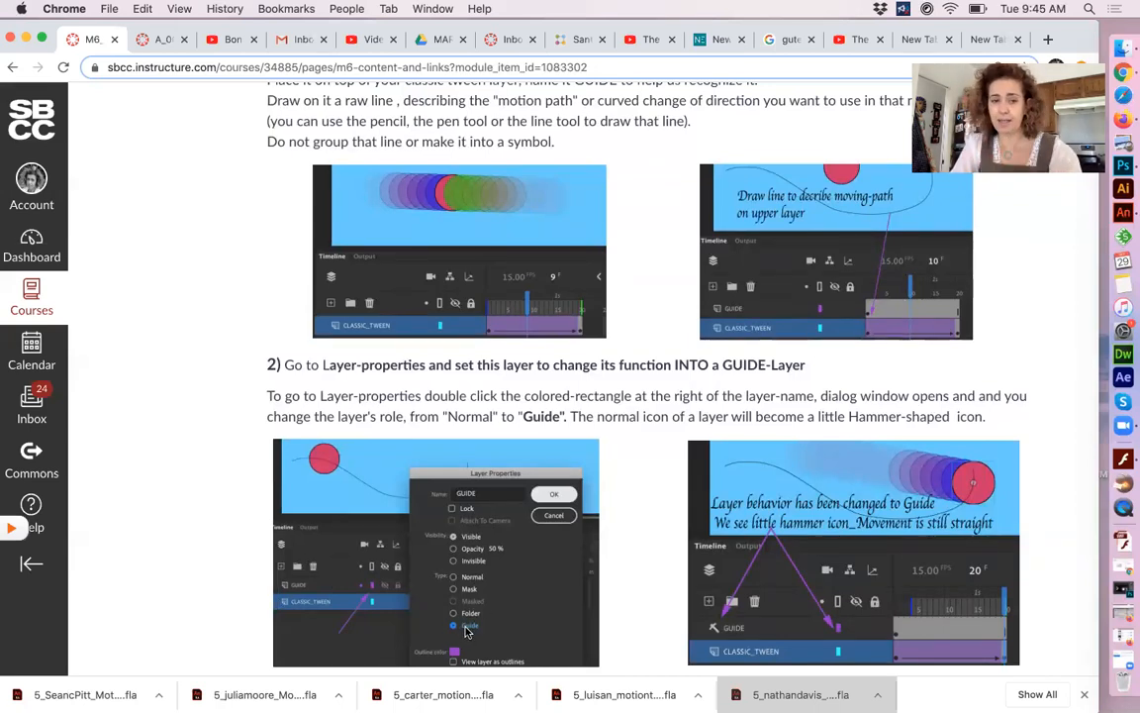
scroll(579, 582, down, 2)
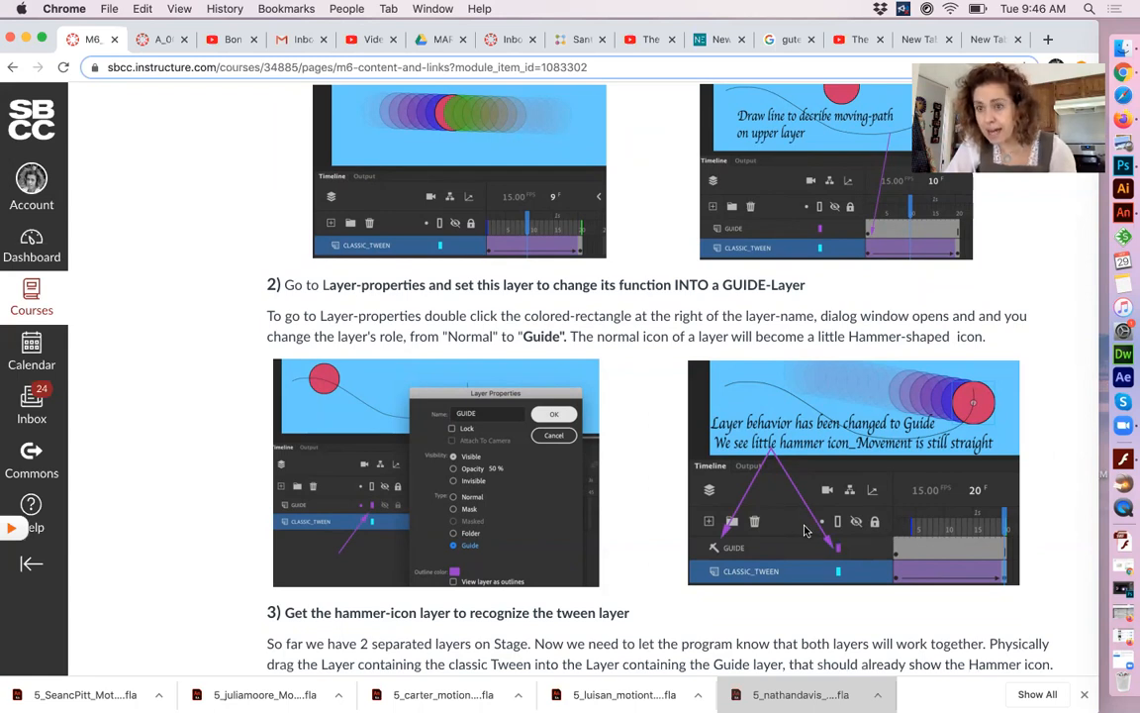
scroll(746, 575, down, 1)
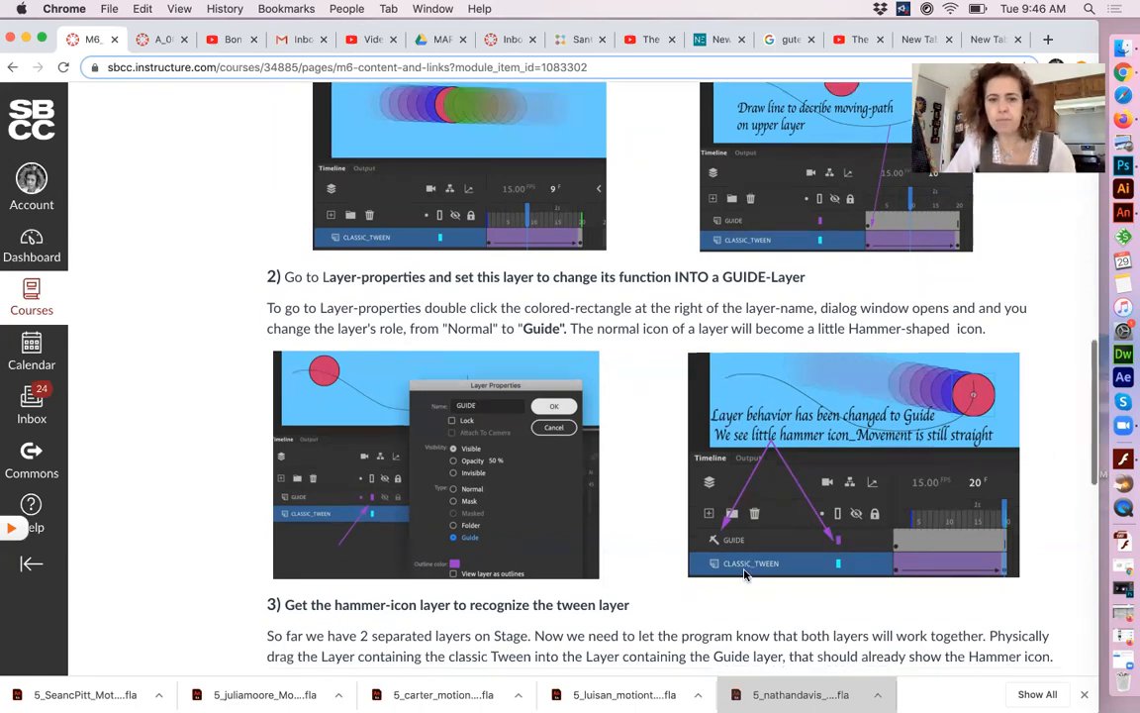
scroll(747, 575, down, 10)
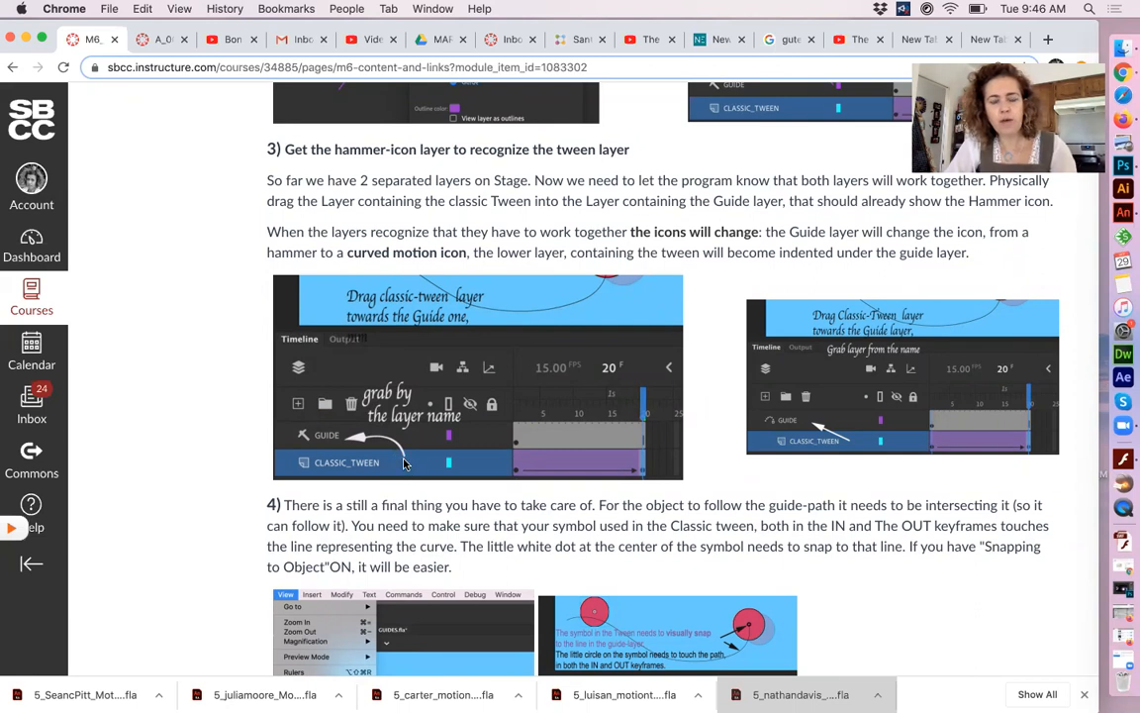
scroll(456, 433, up, 3)
scroll(456, 433, down, 1)
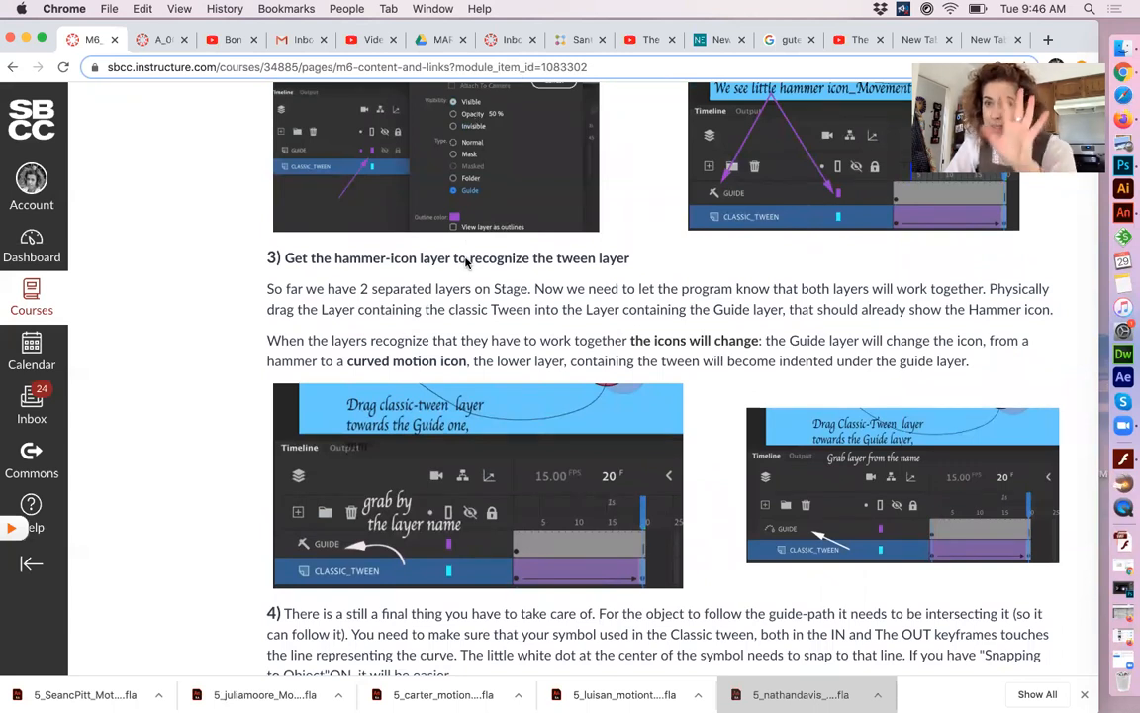
scroll(422, 483, down, 2)
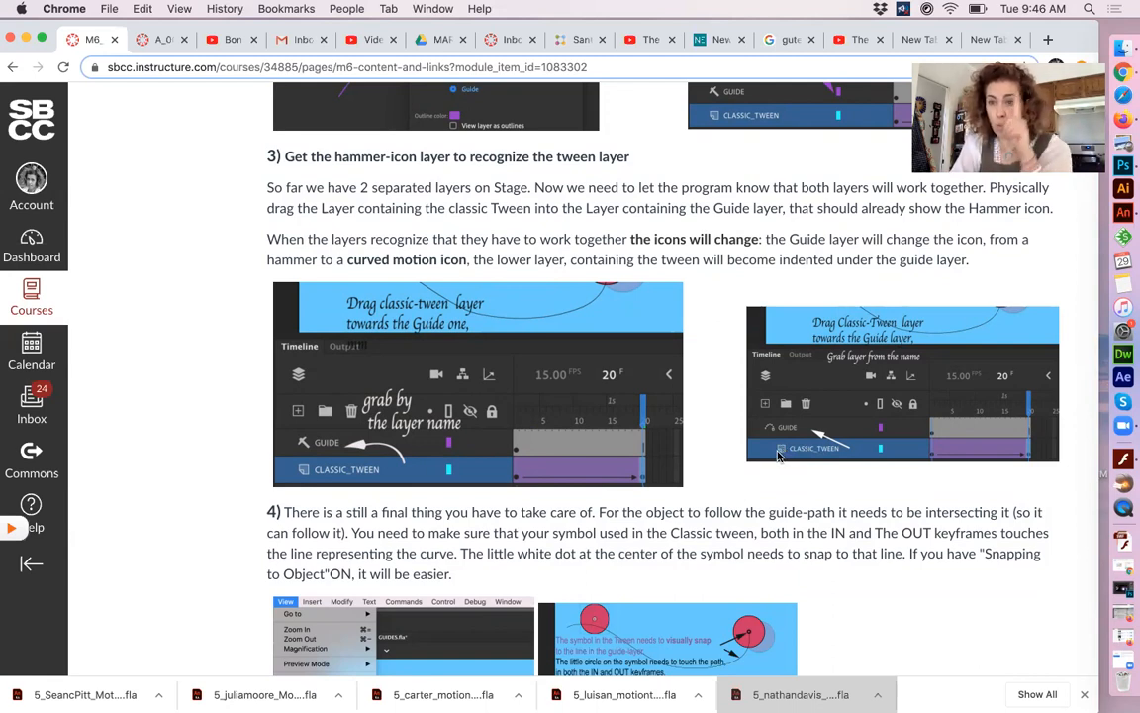
scroll(779, 454, down, 5)
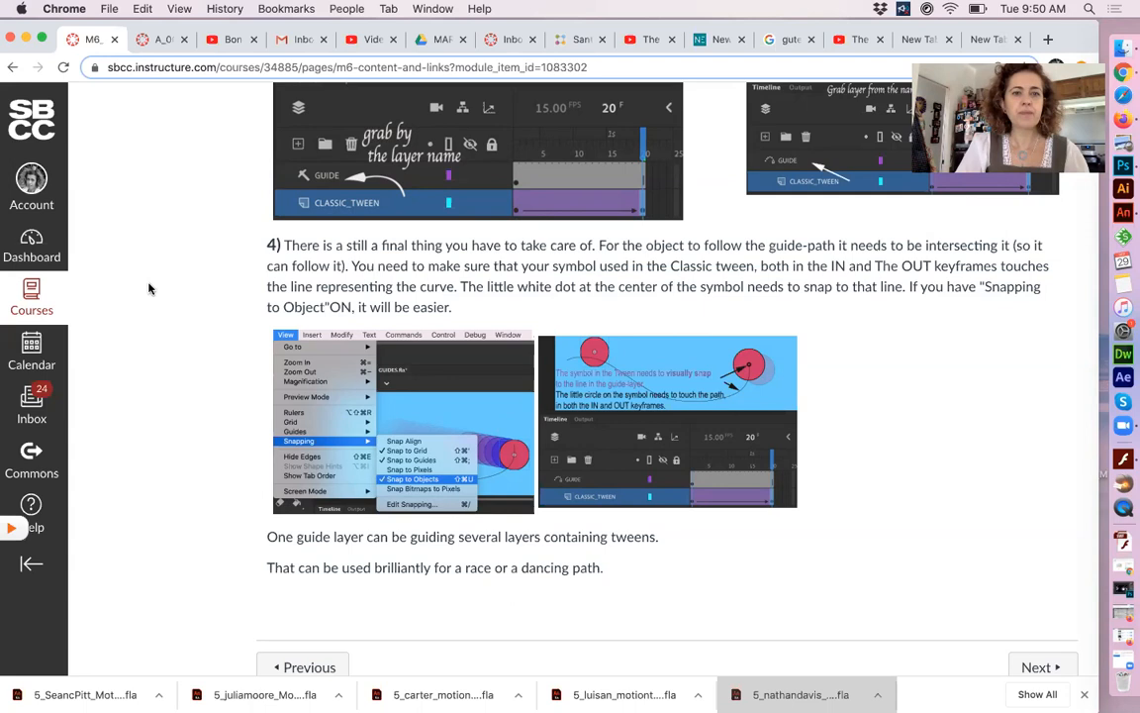
- Return to the course's module list and open the Changes of Speed with Tweens & MASKS page in Module 6
scroll(148, 287, up, 10)
scroll(151, 287, up, 15)
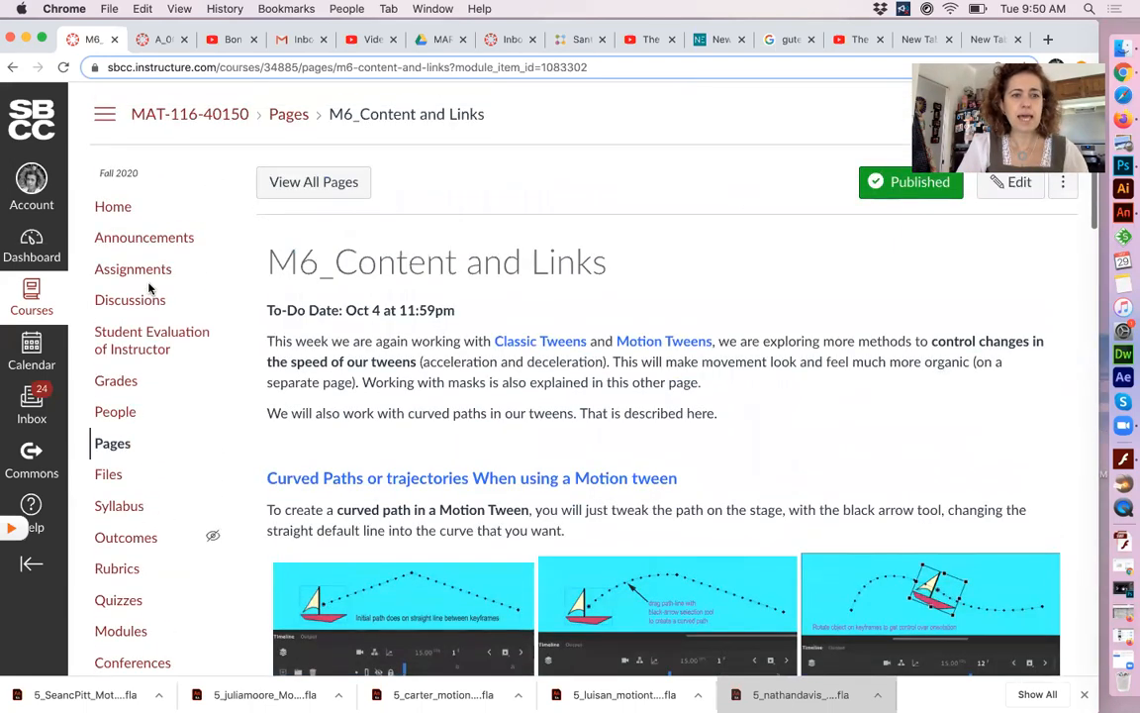
click(11, 67)
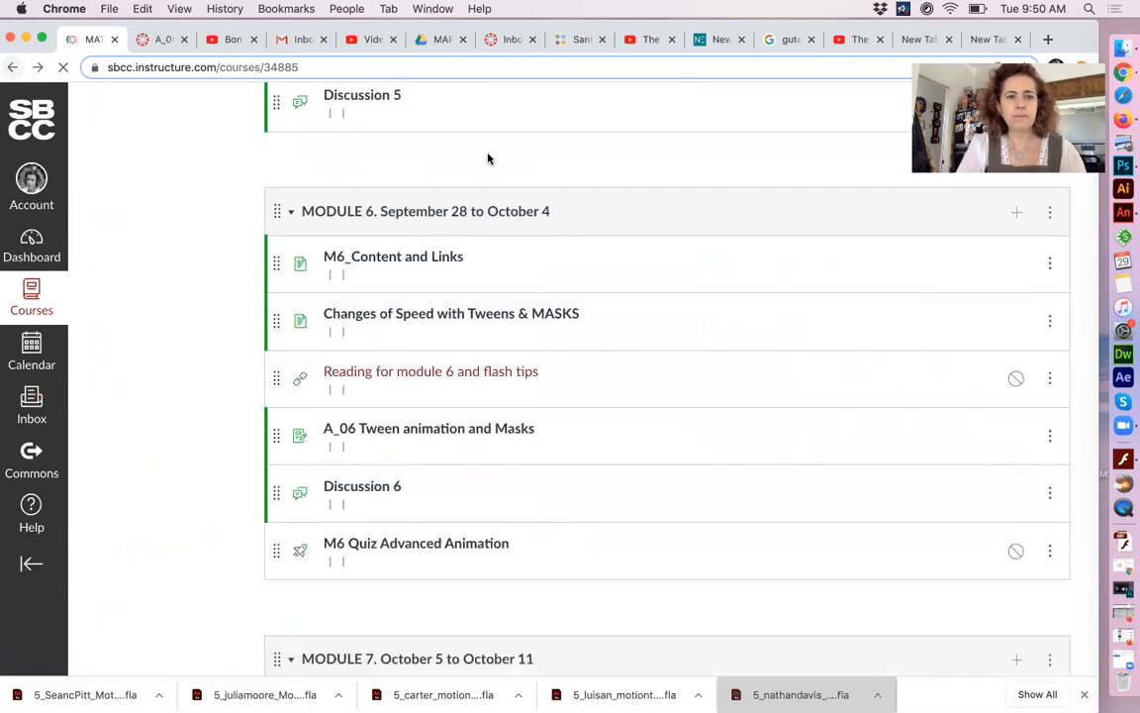
scroll(520, 327, down, 3)
scroll(515, 327, up, 3)
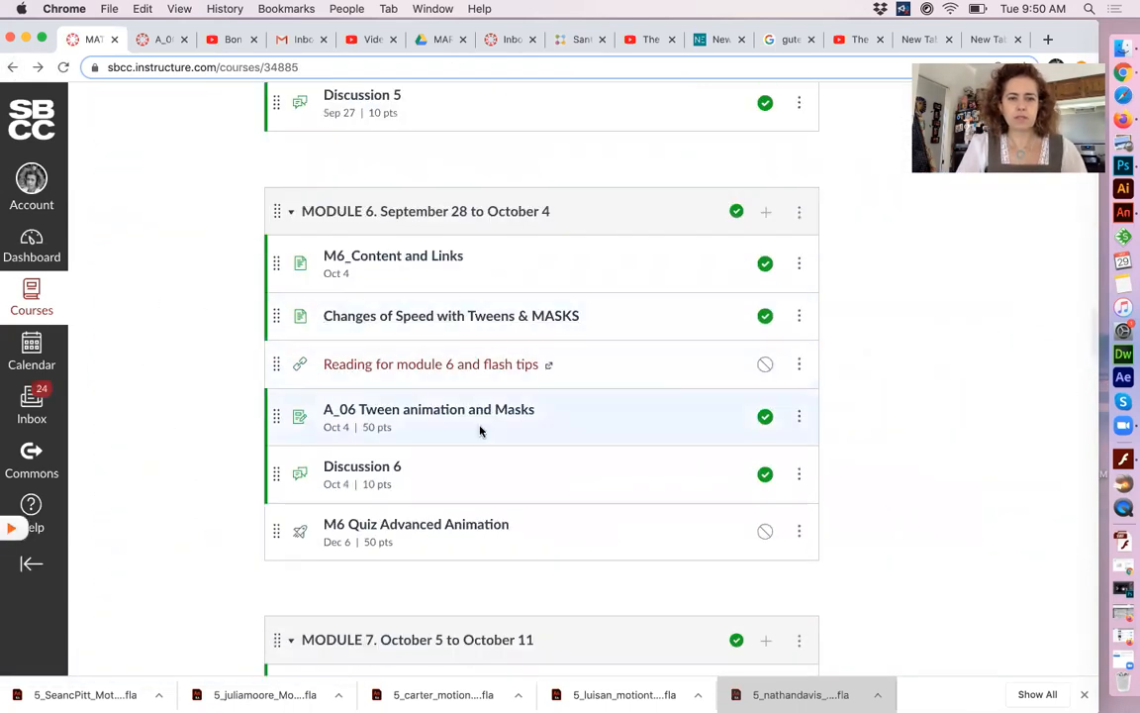
click(436, 318)
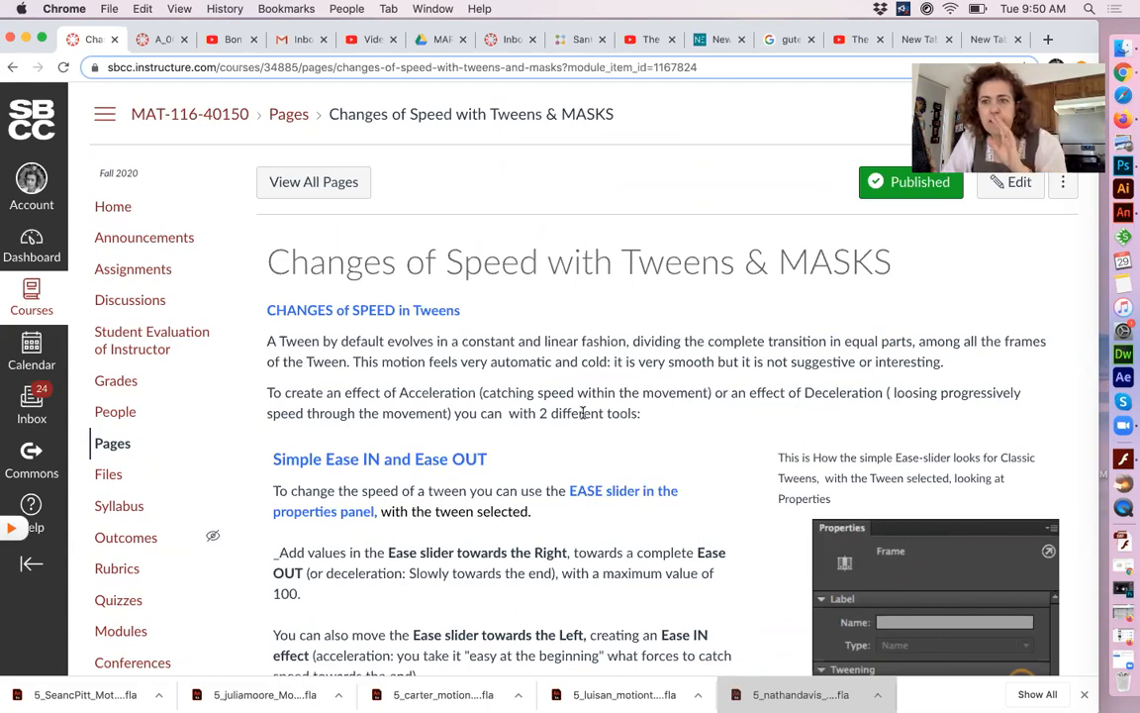
- Read the sections on simple Ease IN and Ease OUT and on more control over easing in a classic tween
scroll(583, 412, down, 3)
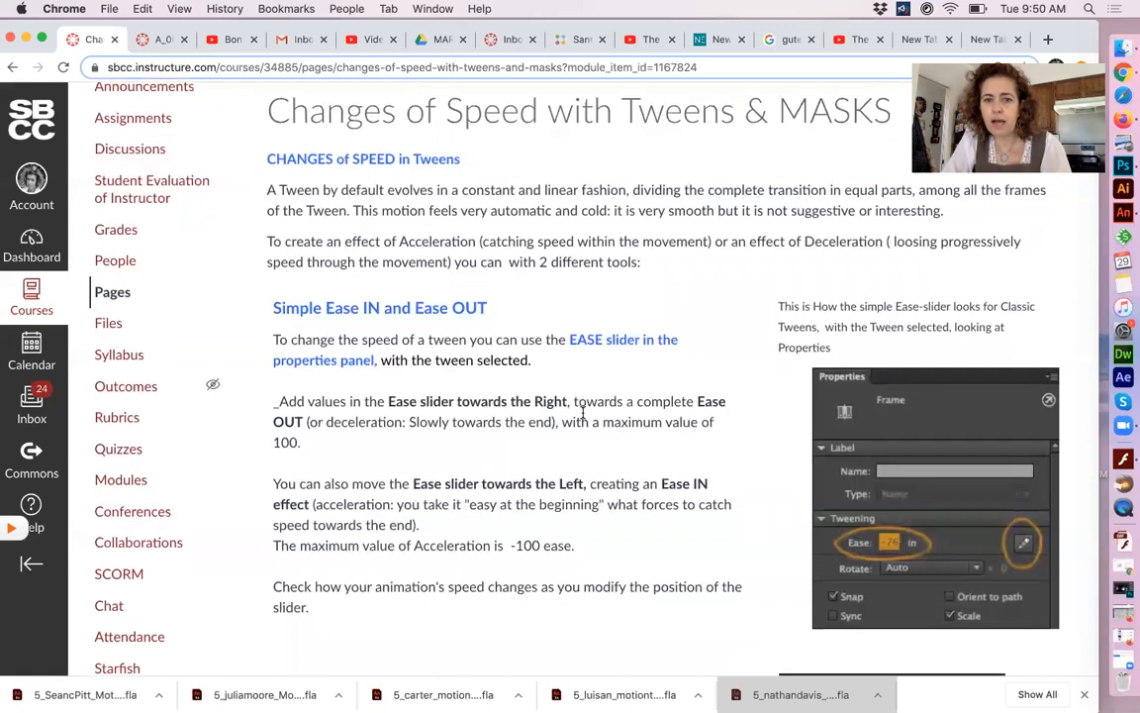
scroll(583, 415, down, 1)
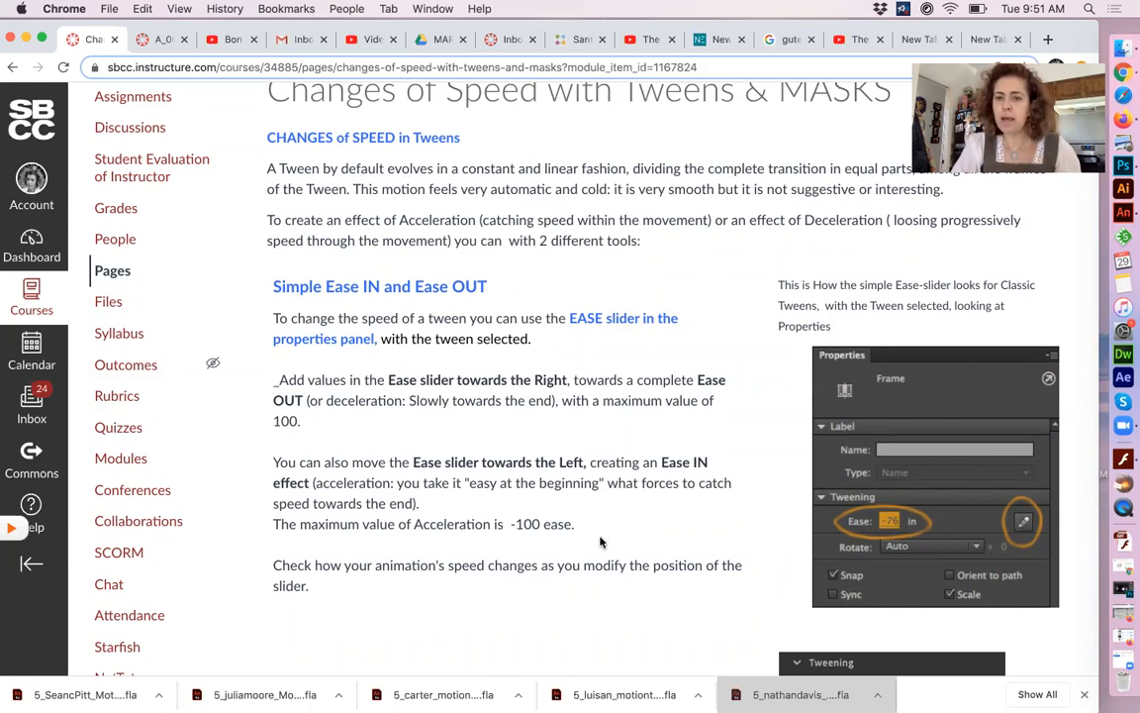
scroll(600, 541, down, 4)
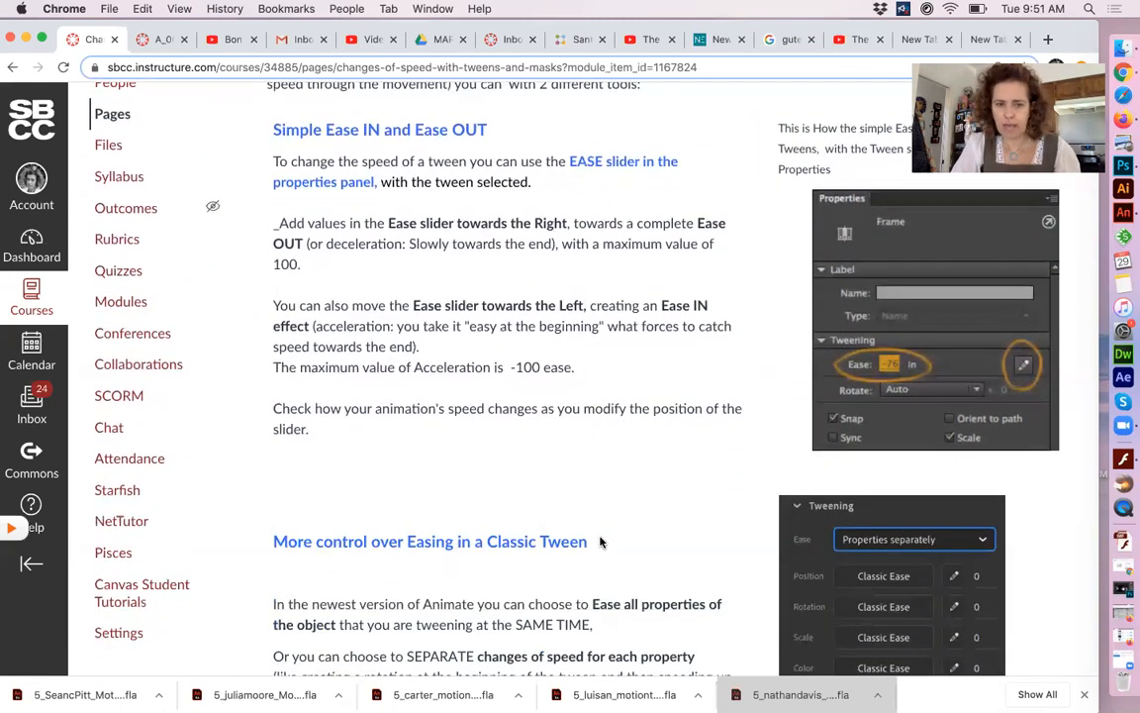
scroll(599, 541, down, 5)
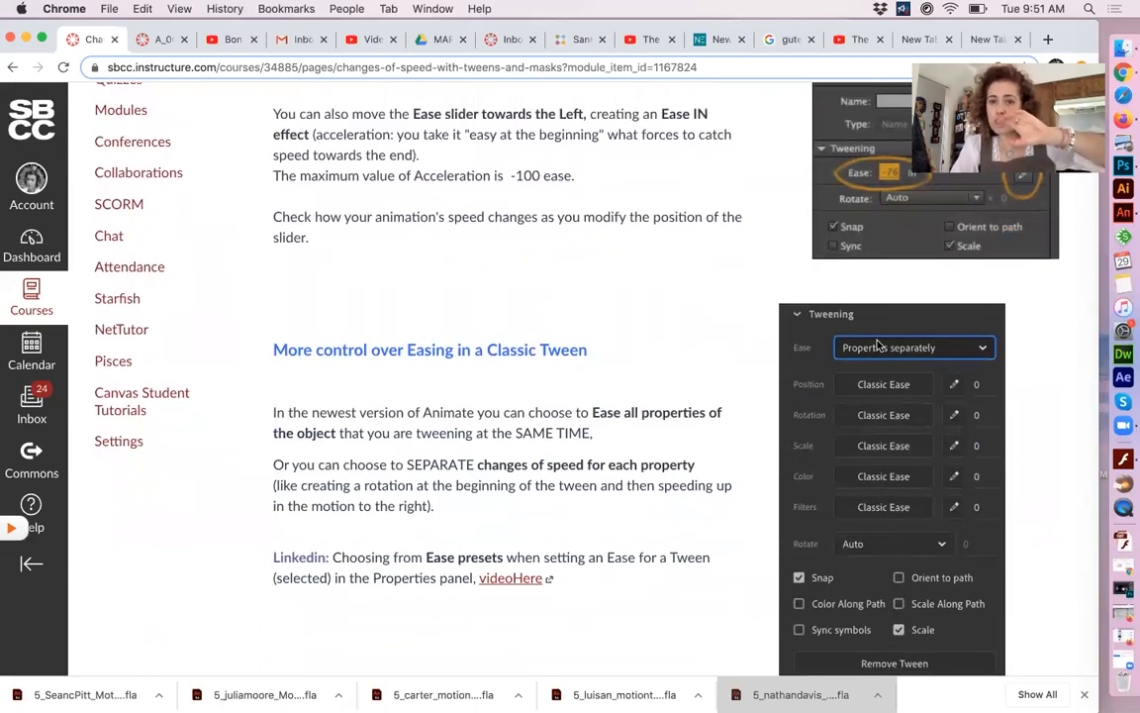
scroll(880, 342, up, 3)
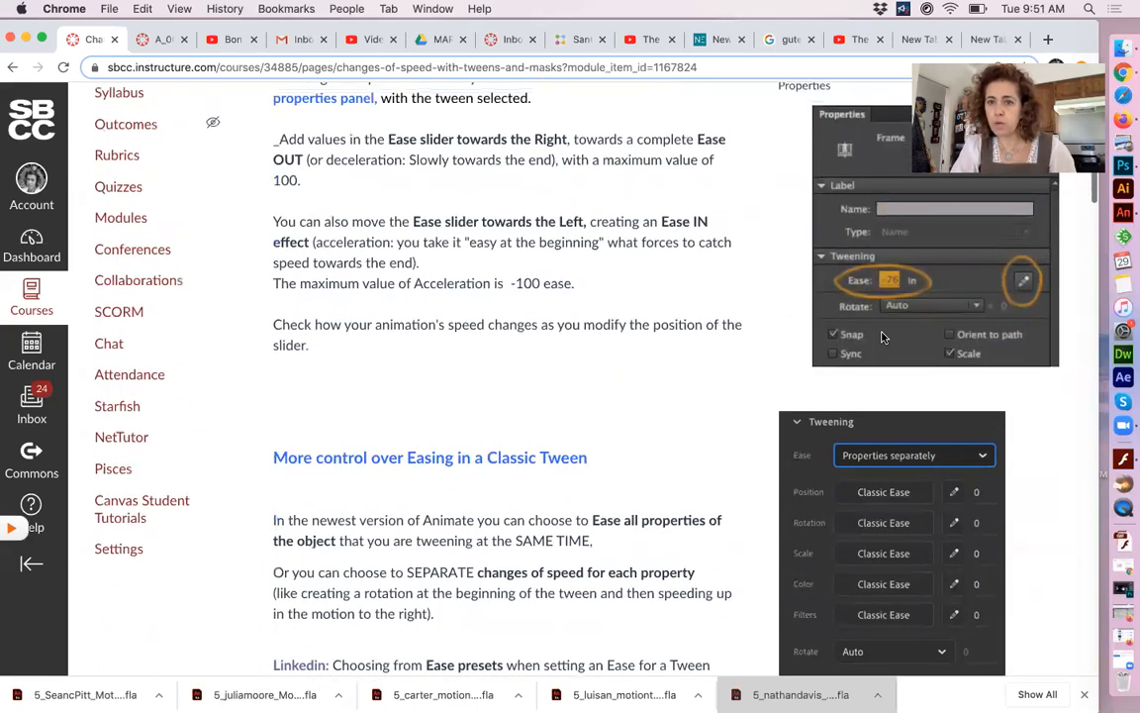
scroll(881, 337, down, 4)
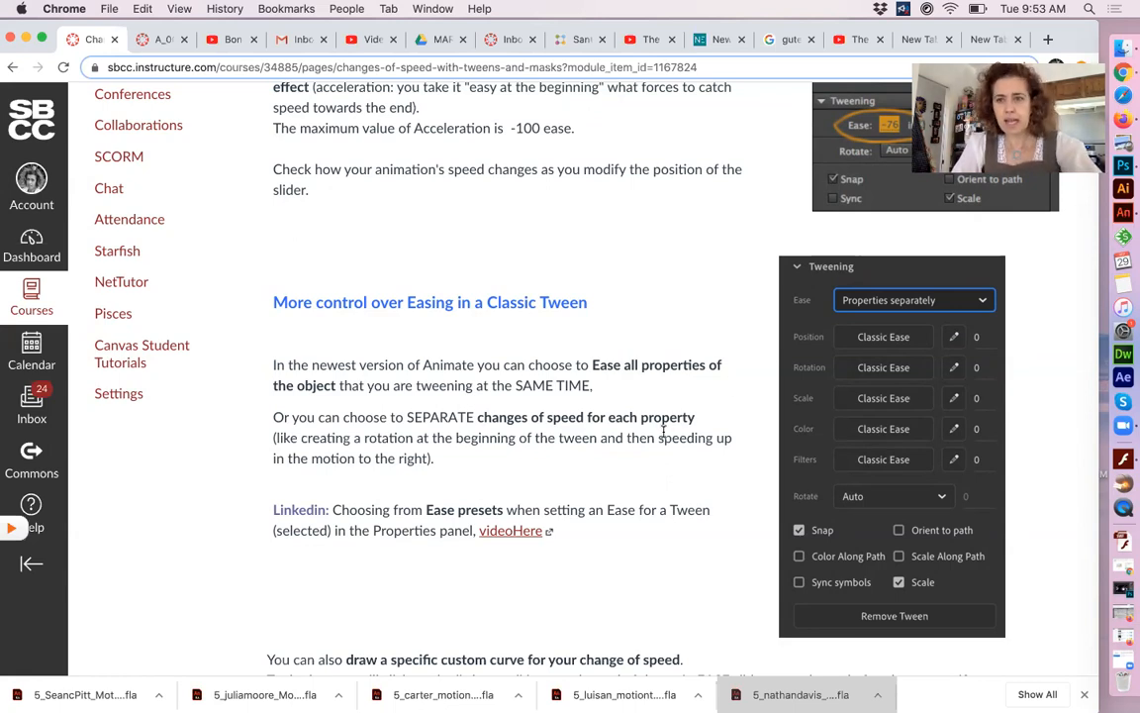
- Read the section on drawing a custom speed curve and examine the picture of the classic tween ease presets
scroll(663, 433, down, 5)
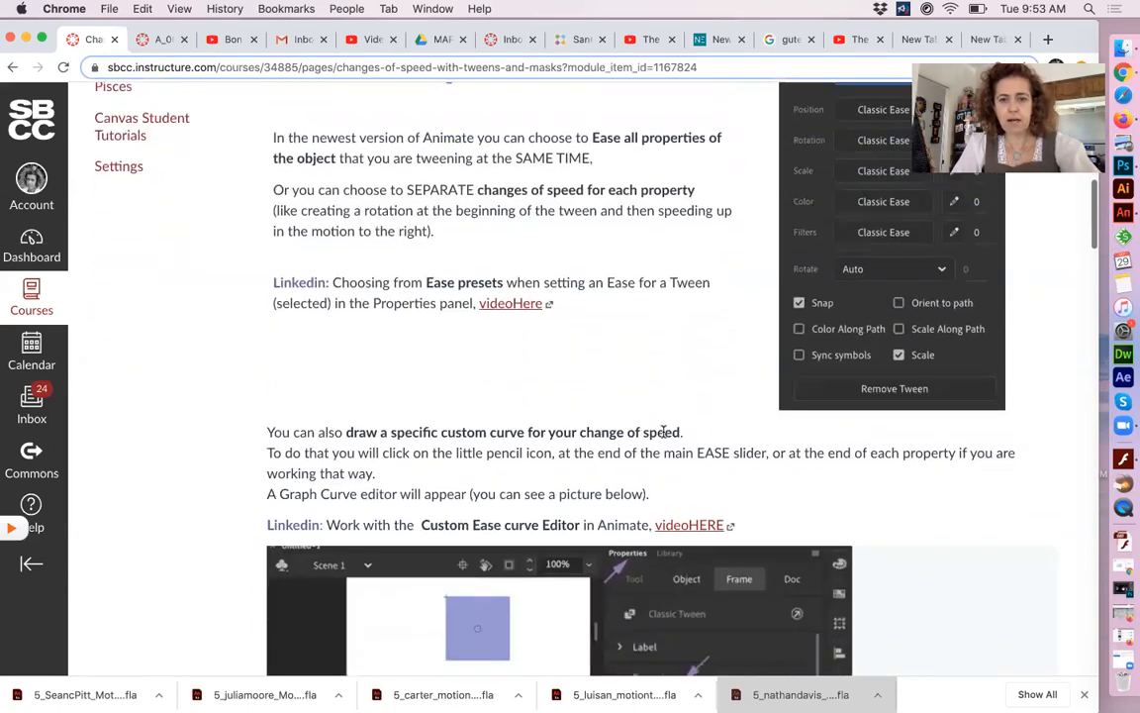
scroll(663, 433, down, 1)
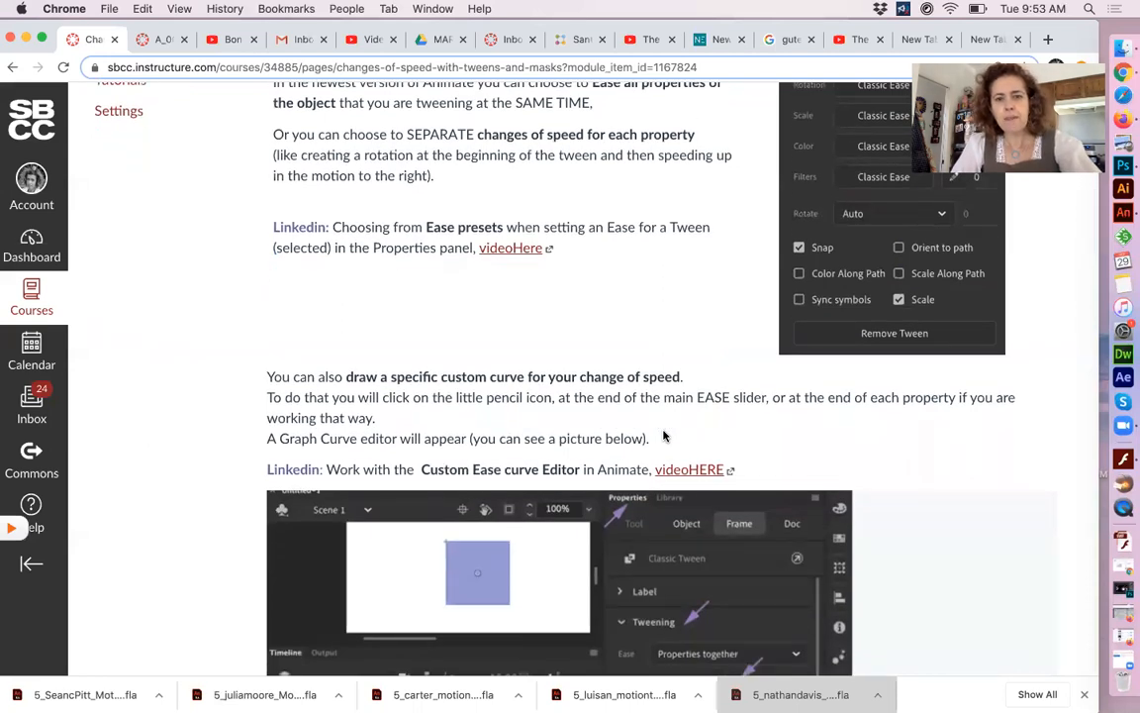
scroll(663, 436, down, 5)
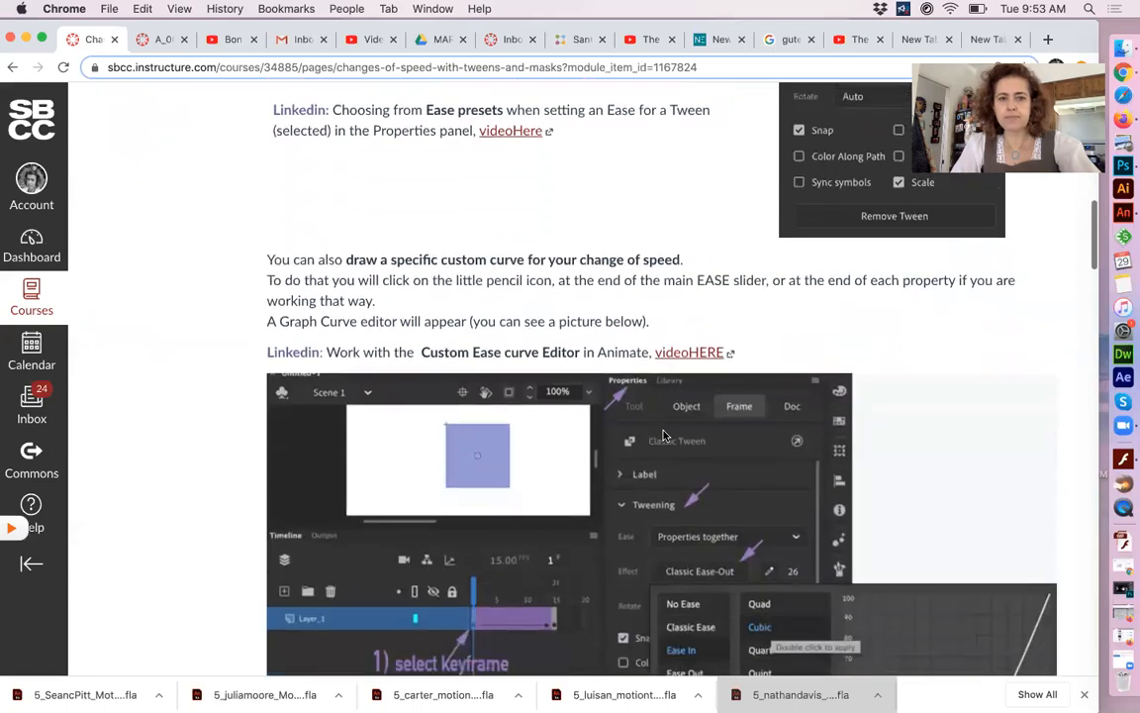
scroll(663, 436, down, 1)
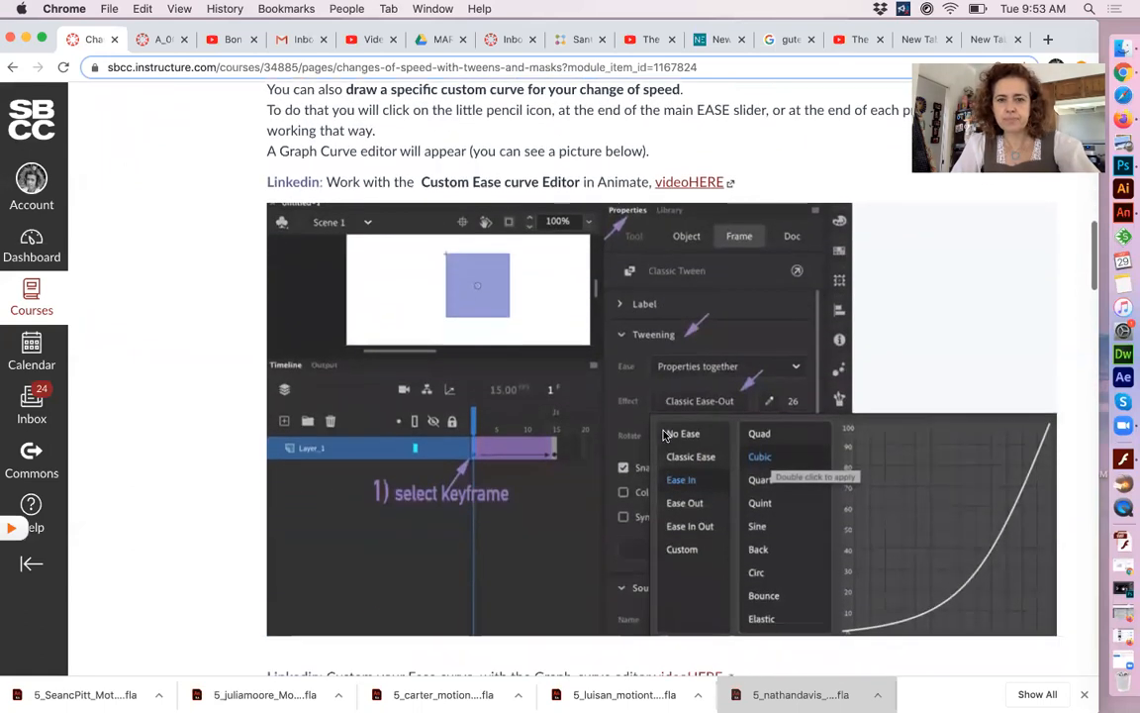
scroll(665, 437, down, 1)
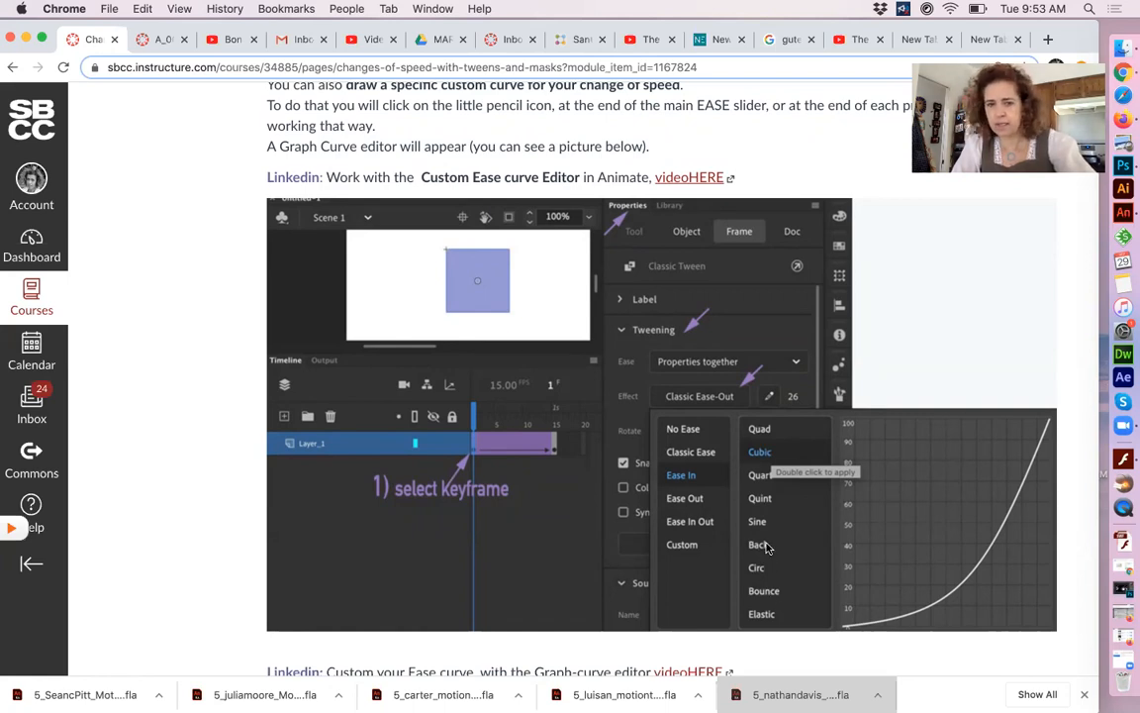
- Examine the Custom Ease graph editor picture and read on through graphic symbol playback to the Motion Tween new editor section
scroll(766, 547, down, 5)
scroll(766, 547, down, 1)
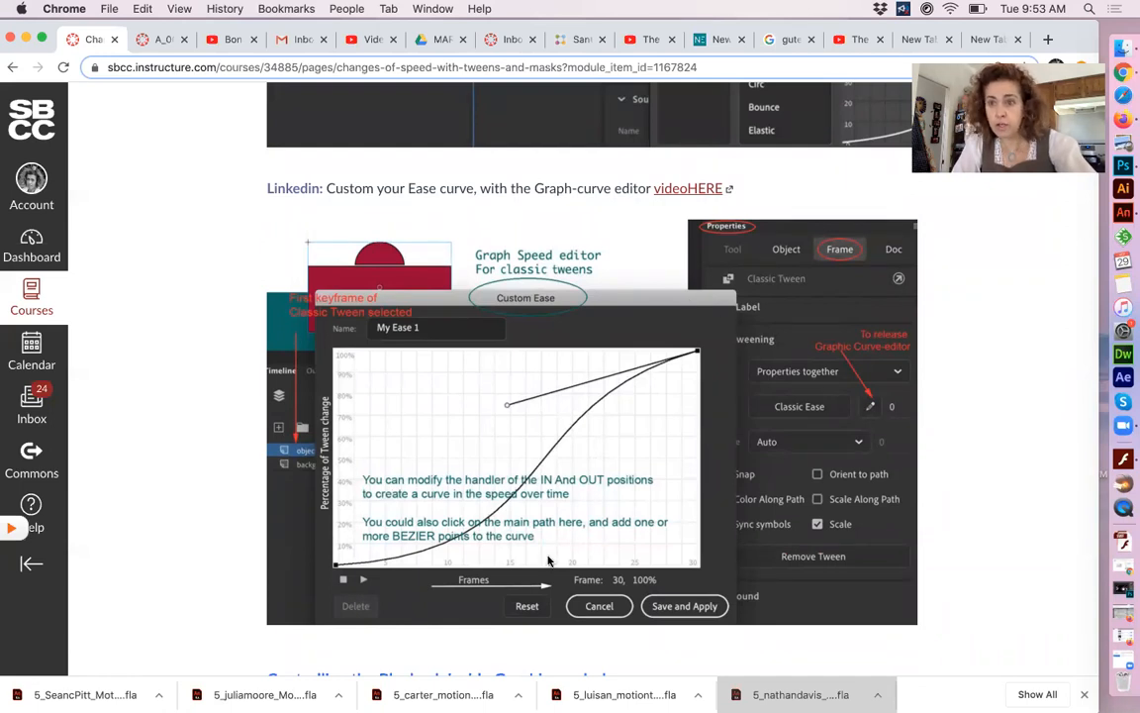
scroll(548, 561, down, 3)
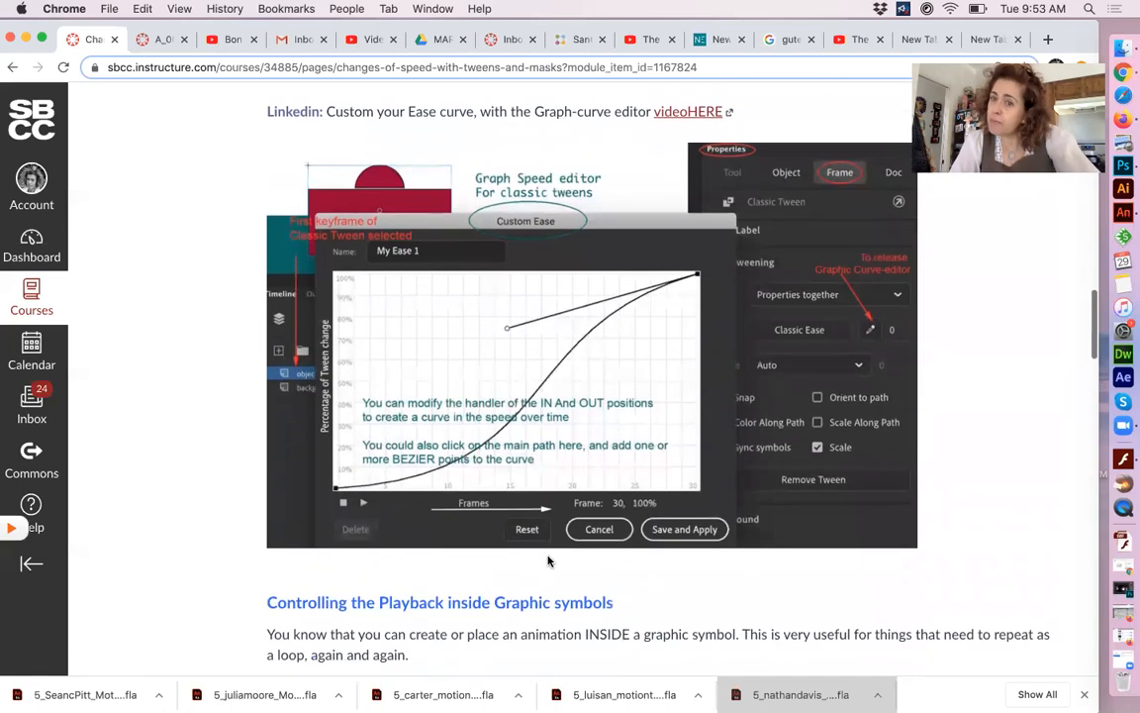
scroll(548, 562, down, 1)
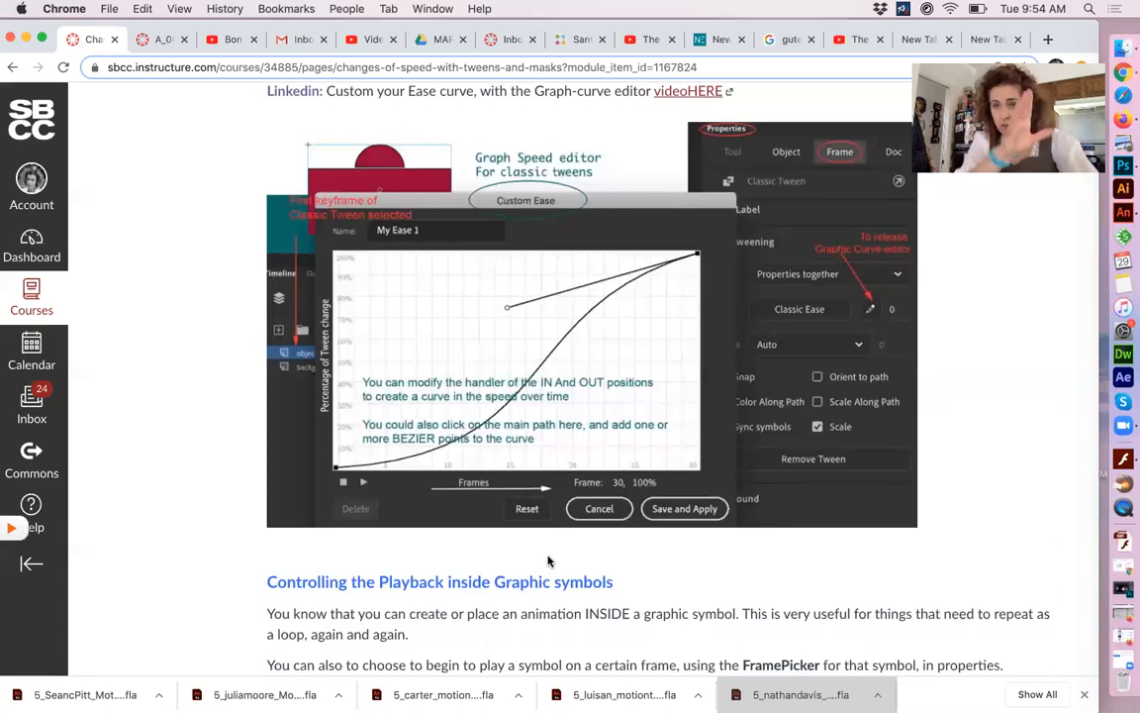
scroll(549, 561, down, 9)
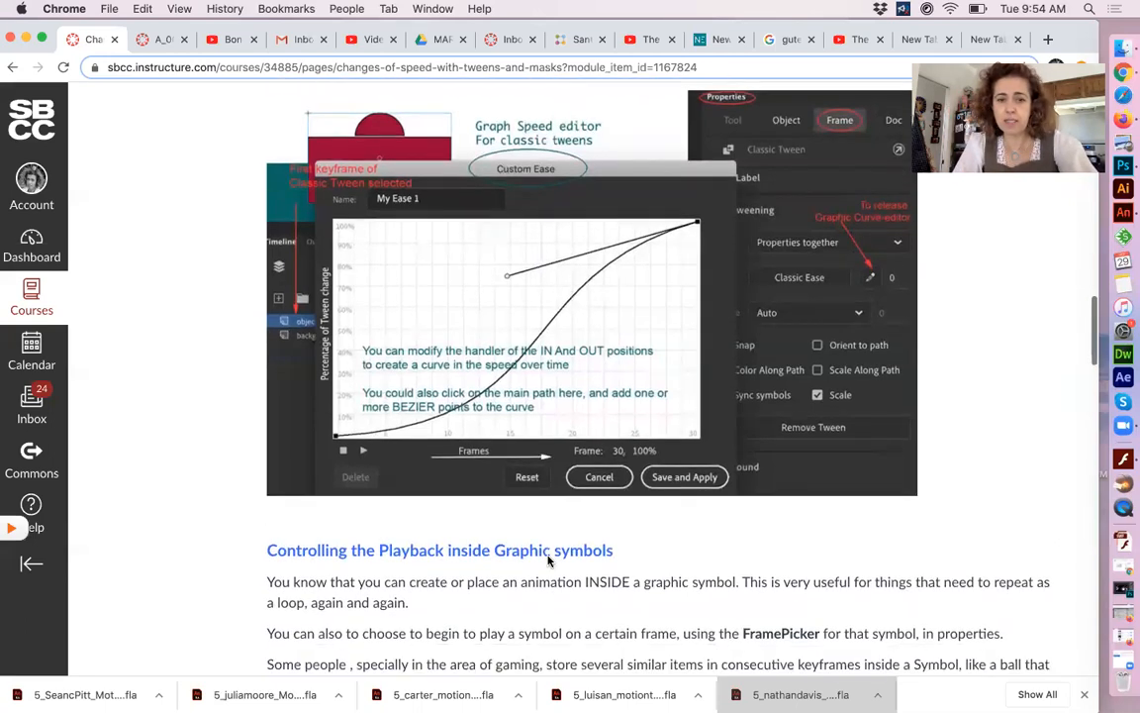
scroll(549, 561, down, 12)
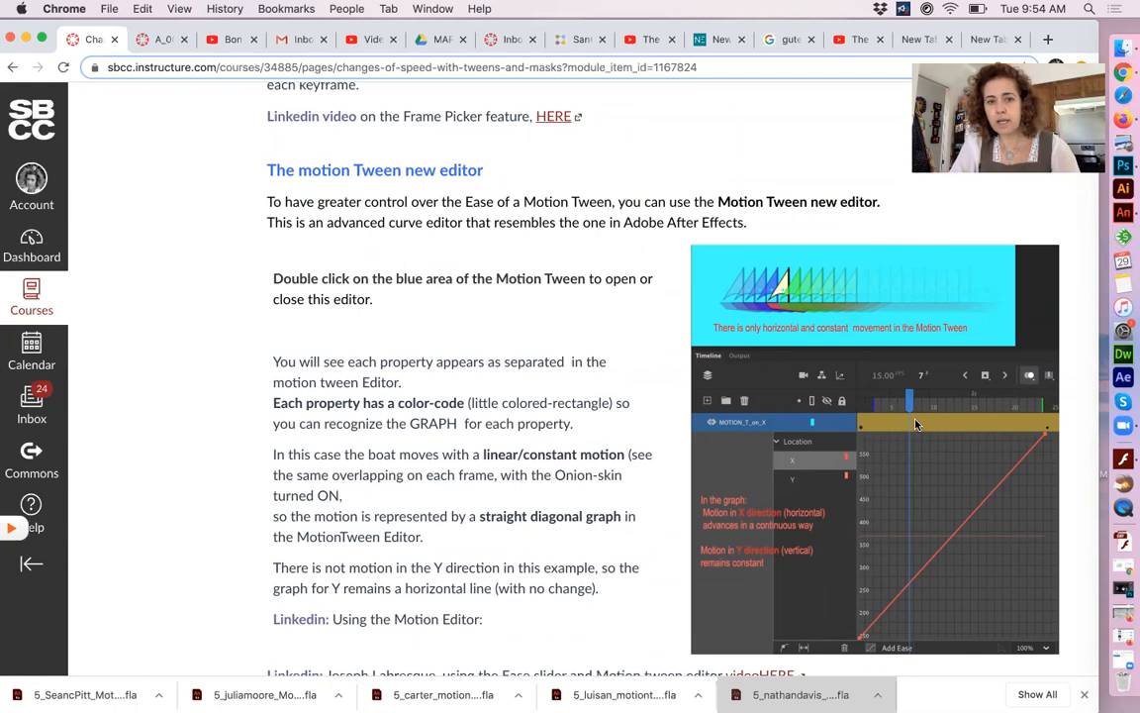
- Revisit the classic tween easing options for separate properties and the Custom Ease graph for comparison with the motion tween editor
scroll(889, 309, down, 10)
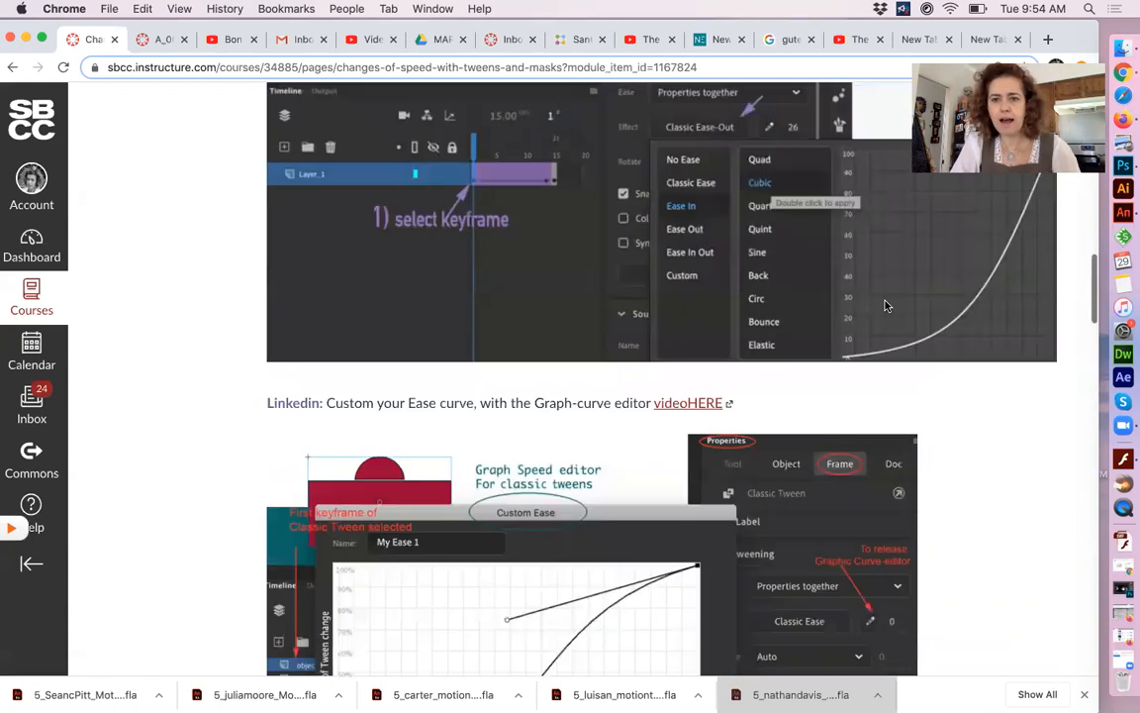
scroll(887, 308, up, 5)
scroll(887, 306, up, 5)
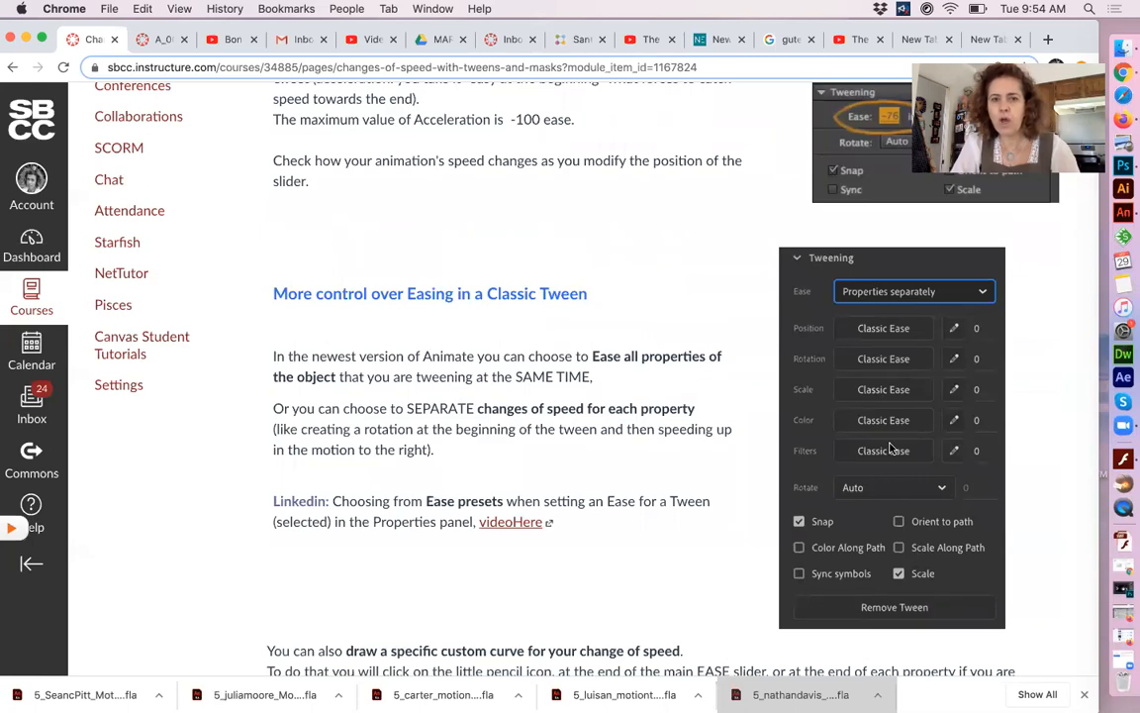
scroll(890, 448, down, 10)
scroll(890, 448, down, 10)
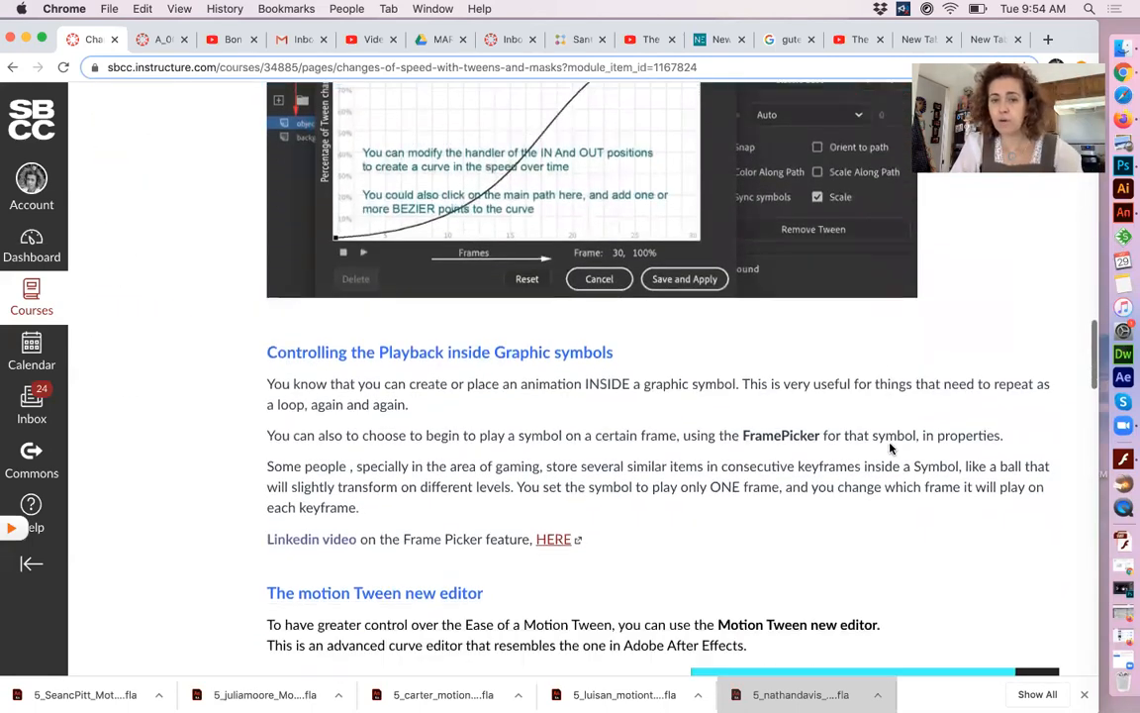
- Examine the Motion Tween new editor section, including the boat example's straight X graph and constant Y graph
scroll(889, 449, up, 3)
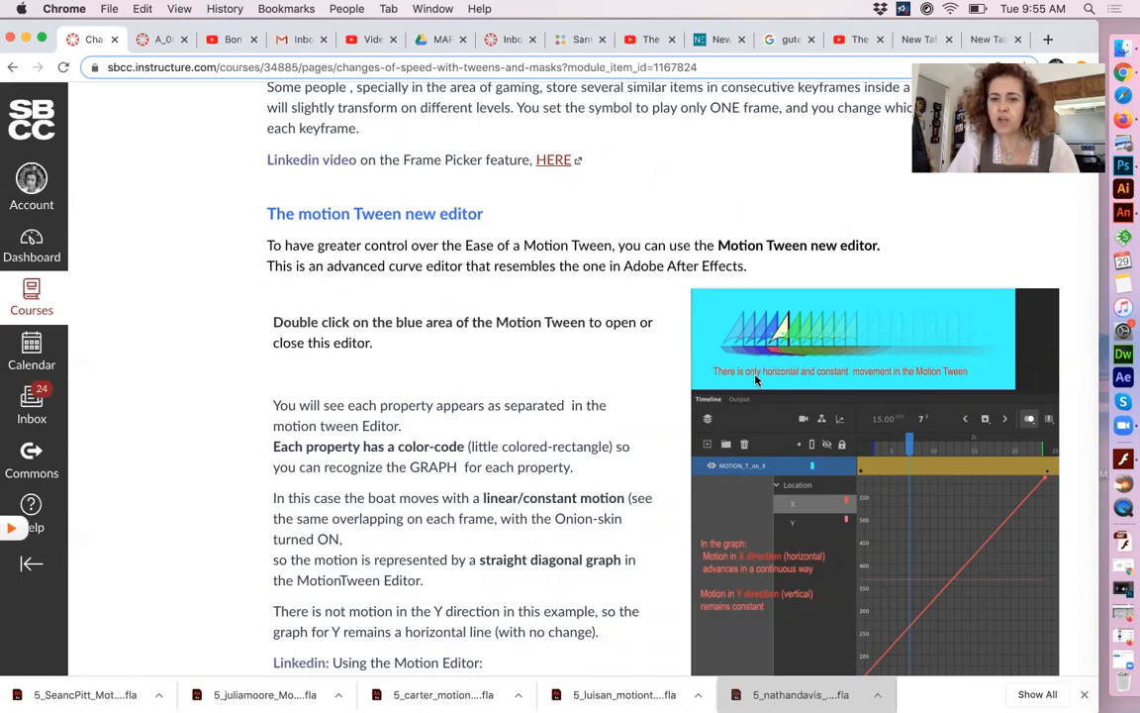
scroll(757, 380, down, 1)
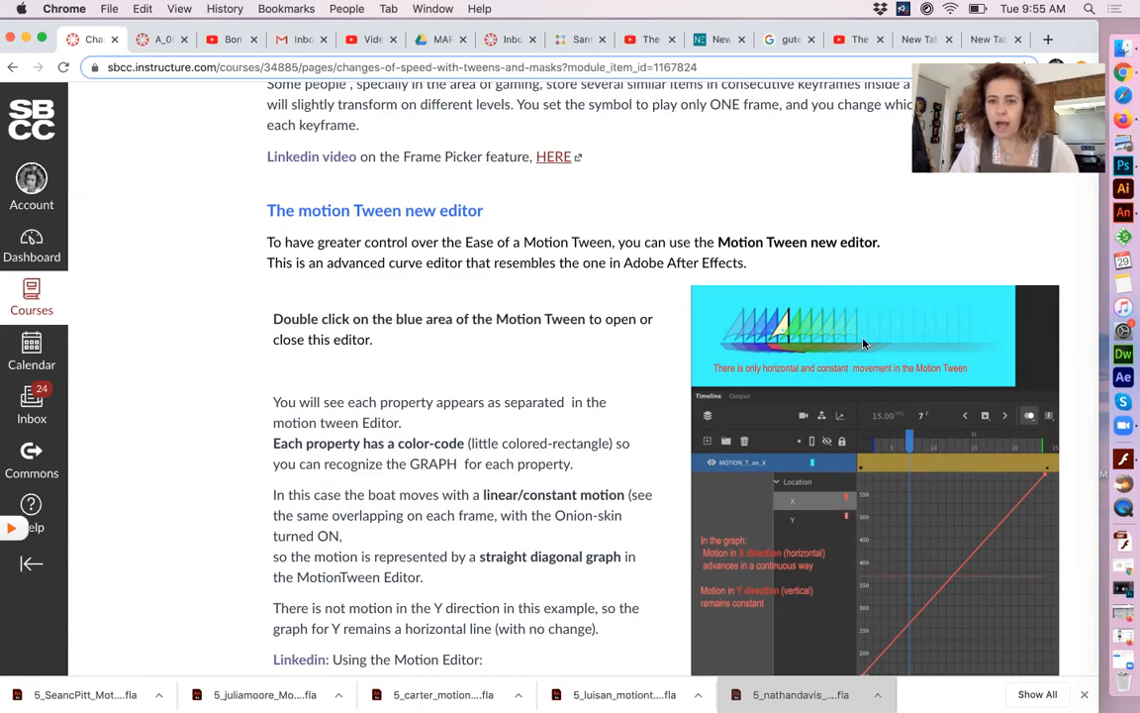
scroll(908, 600, down, 2)
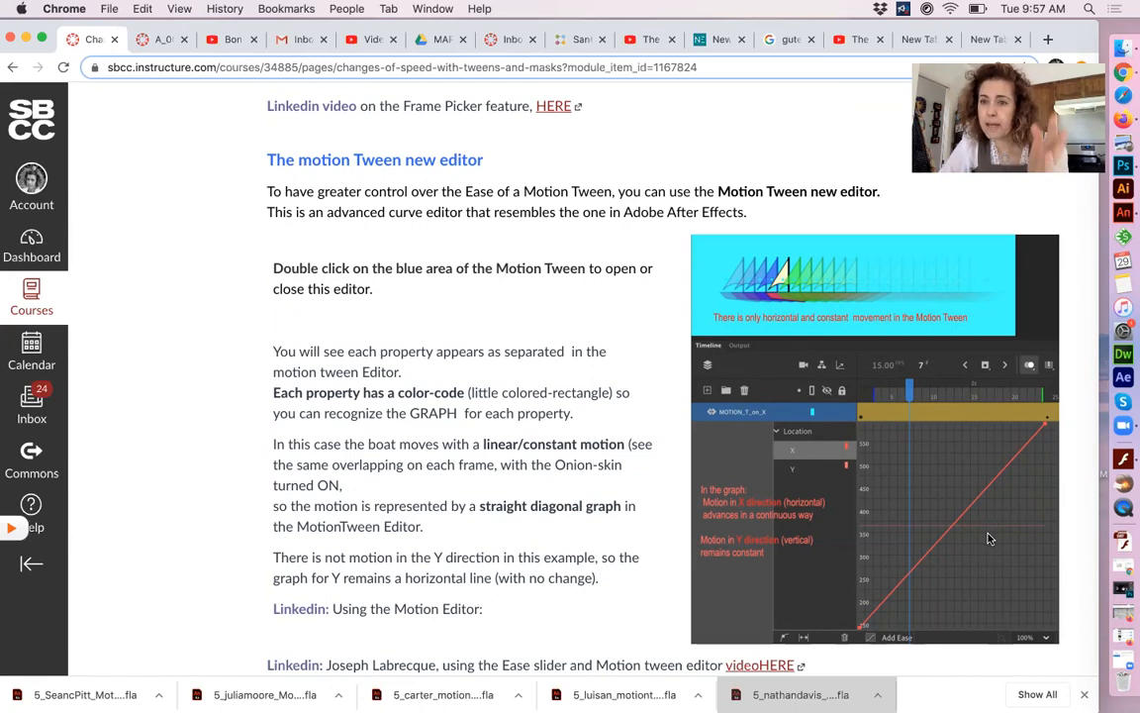
scroll(987, 538, down, 10)
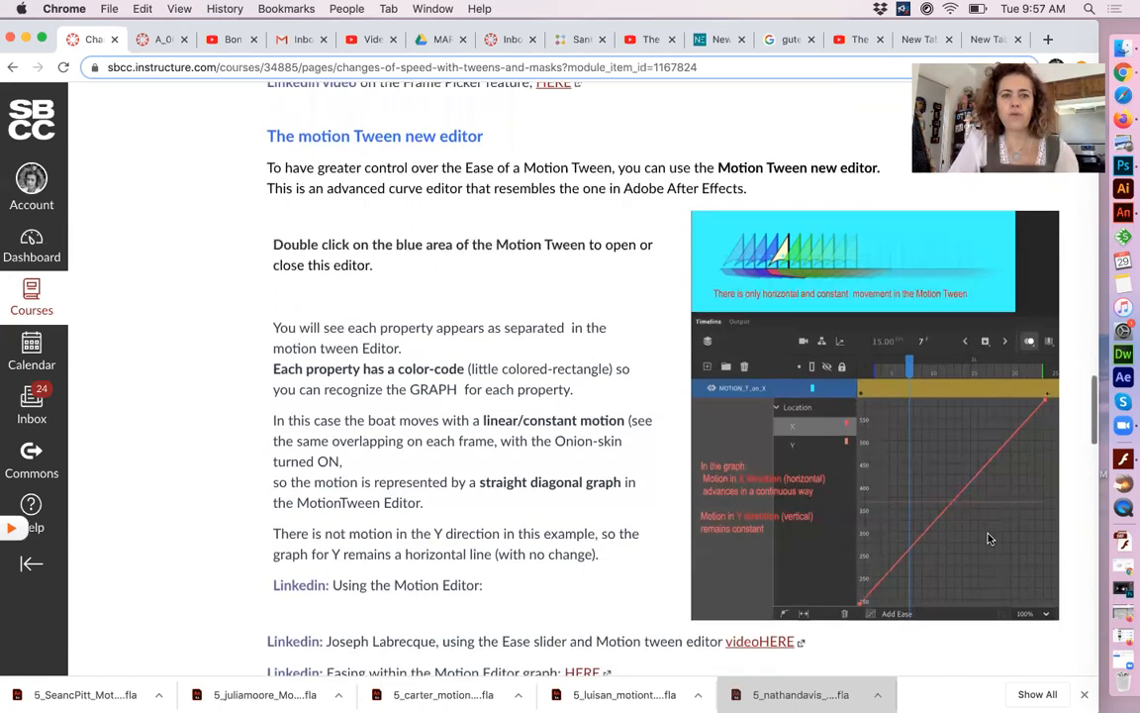
- Read the sections on defining eases in the Motion Tween Editor and adding a point to the speed curve
scroll(988, 537, down, 5)
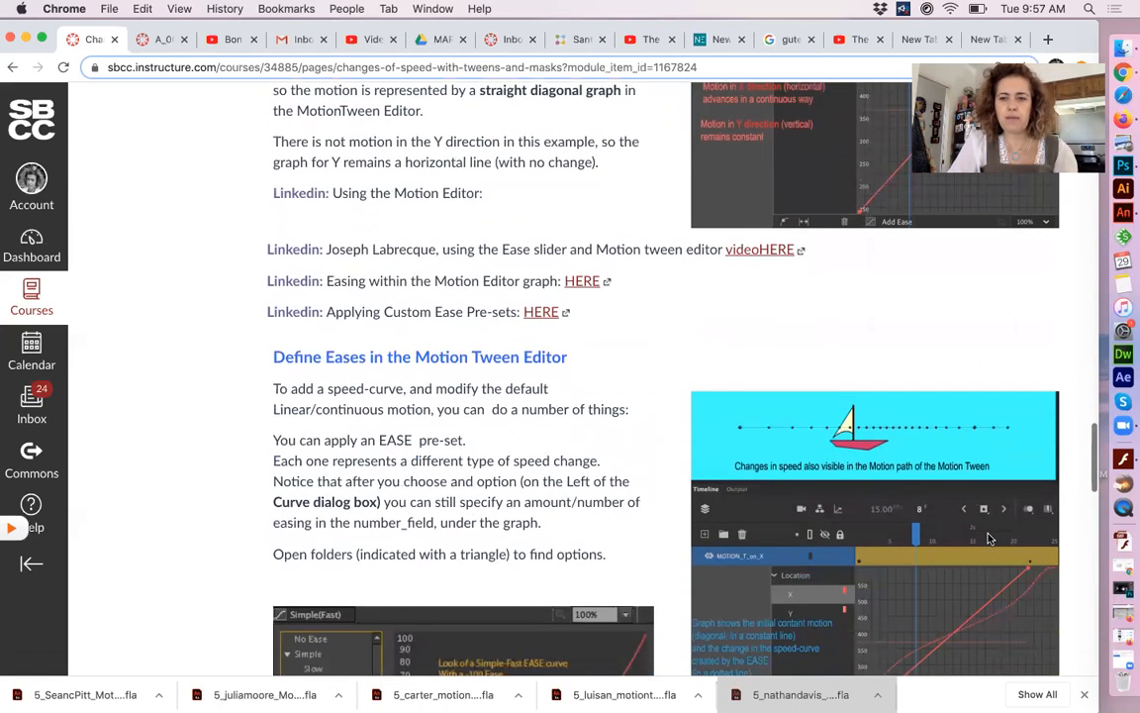
scroll(988, 537, down, 1)
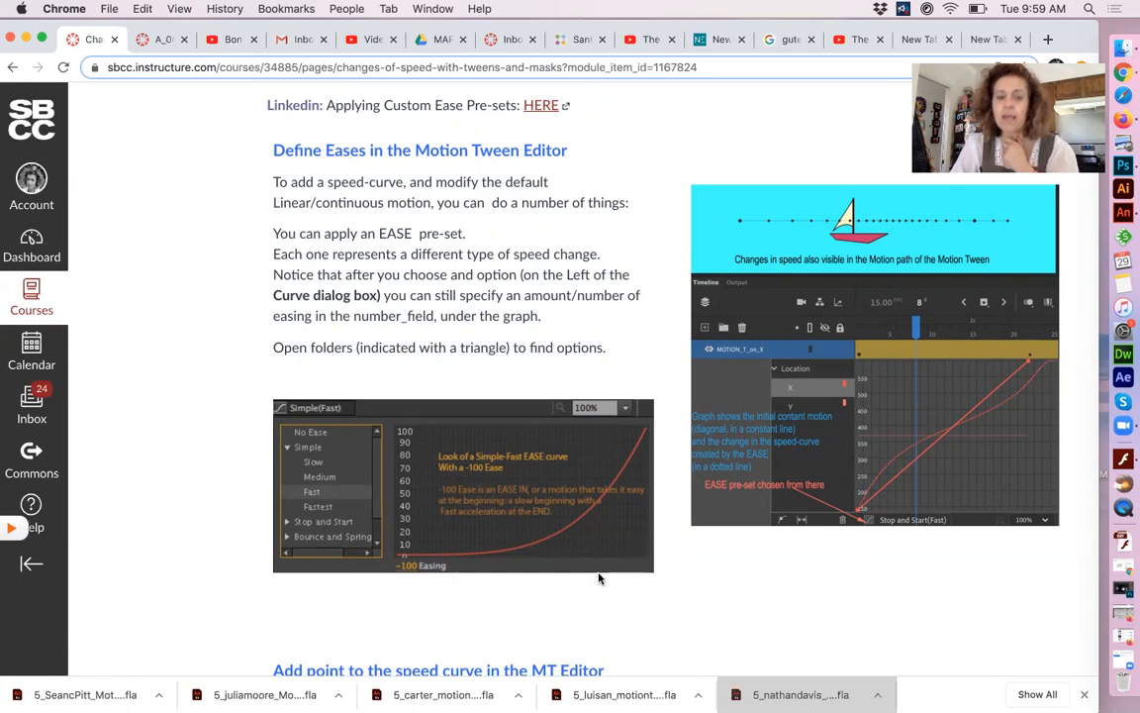
scroll(597, 578, down, 5)
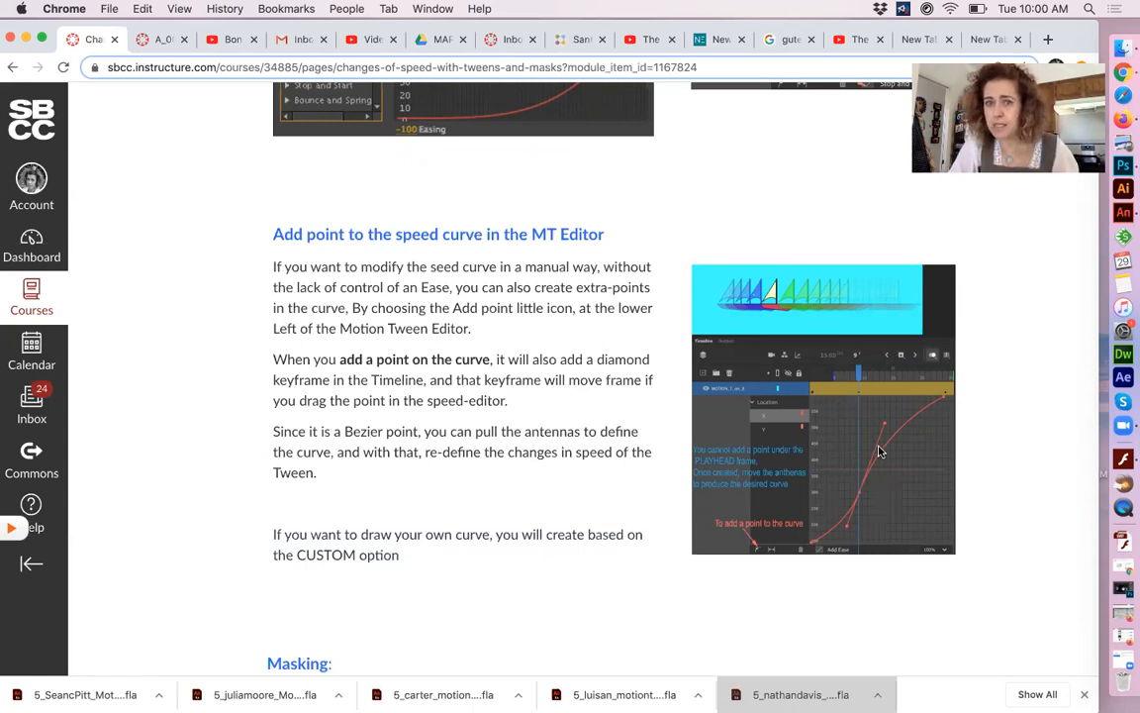
scroll(878, 452, up, 5)
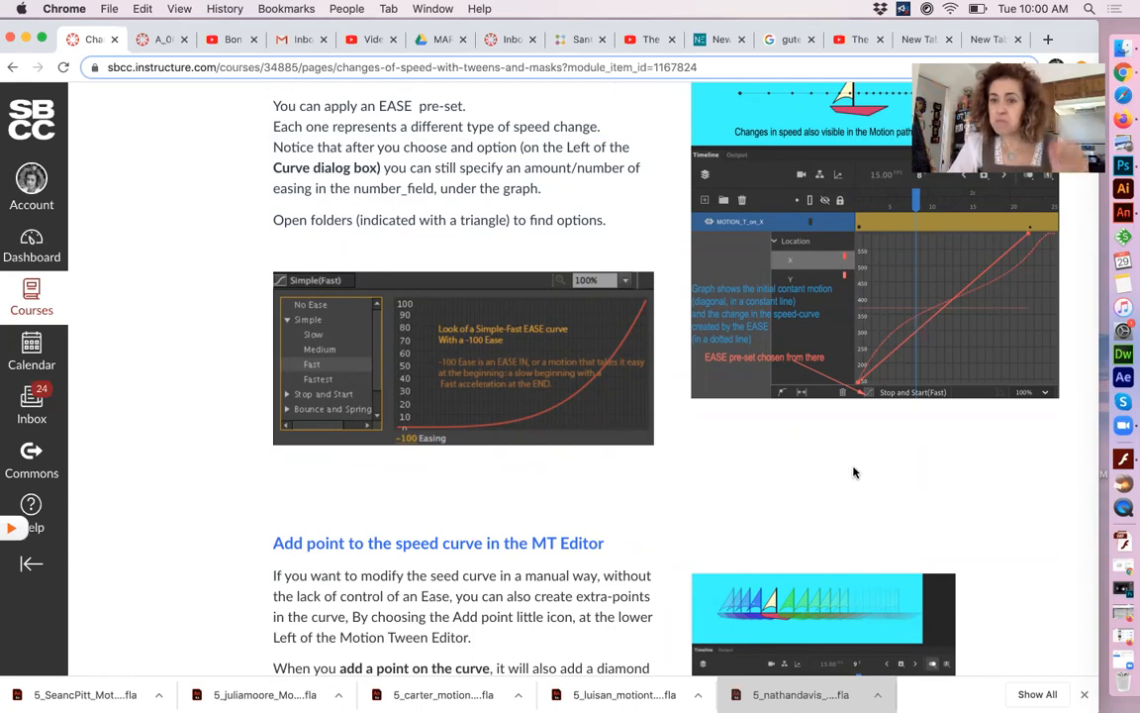
scroll(856, 472, down, 4)
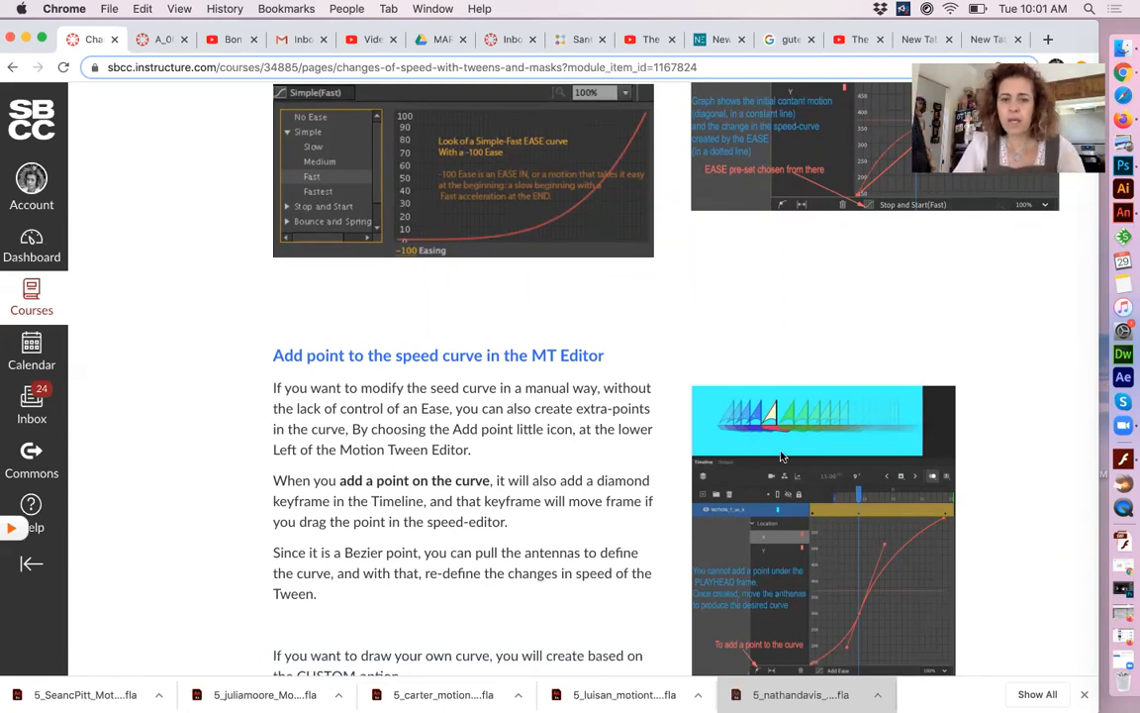
- Review the Motion Tween new editor section again alongside the classic tween ease presets picture
scroll(750, 464, up, 5)
scroll(749, 464, up, 7)
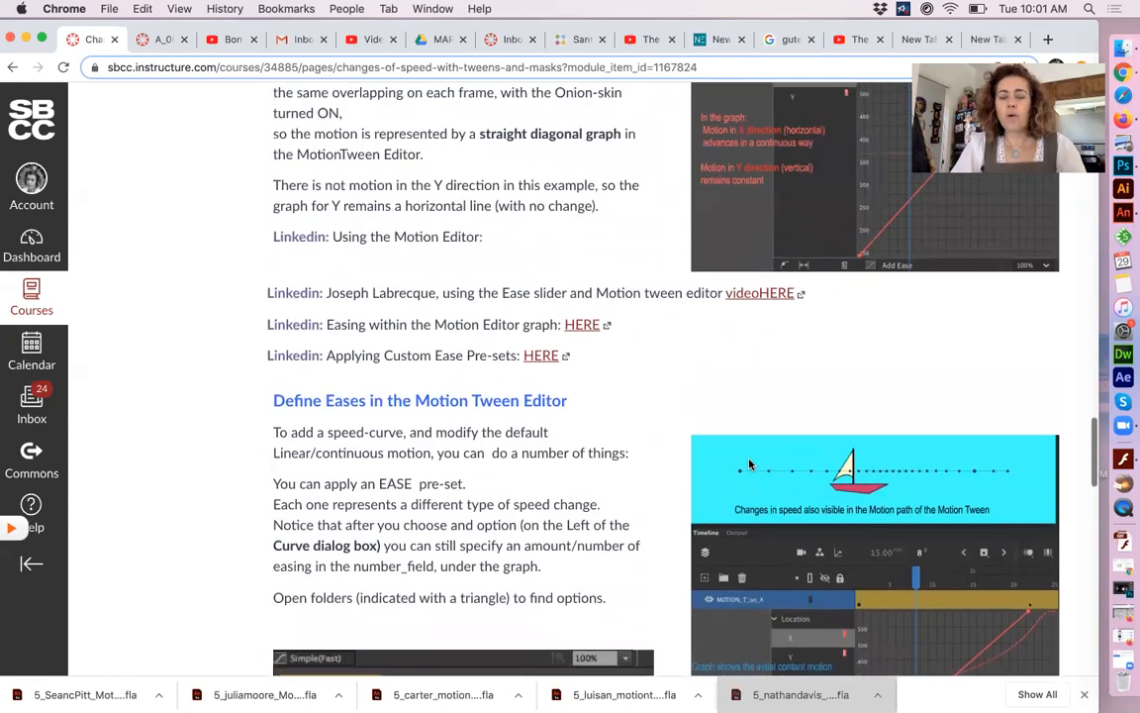
scroll(750, 464, up, 16)
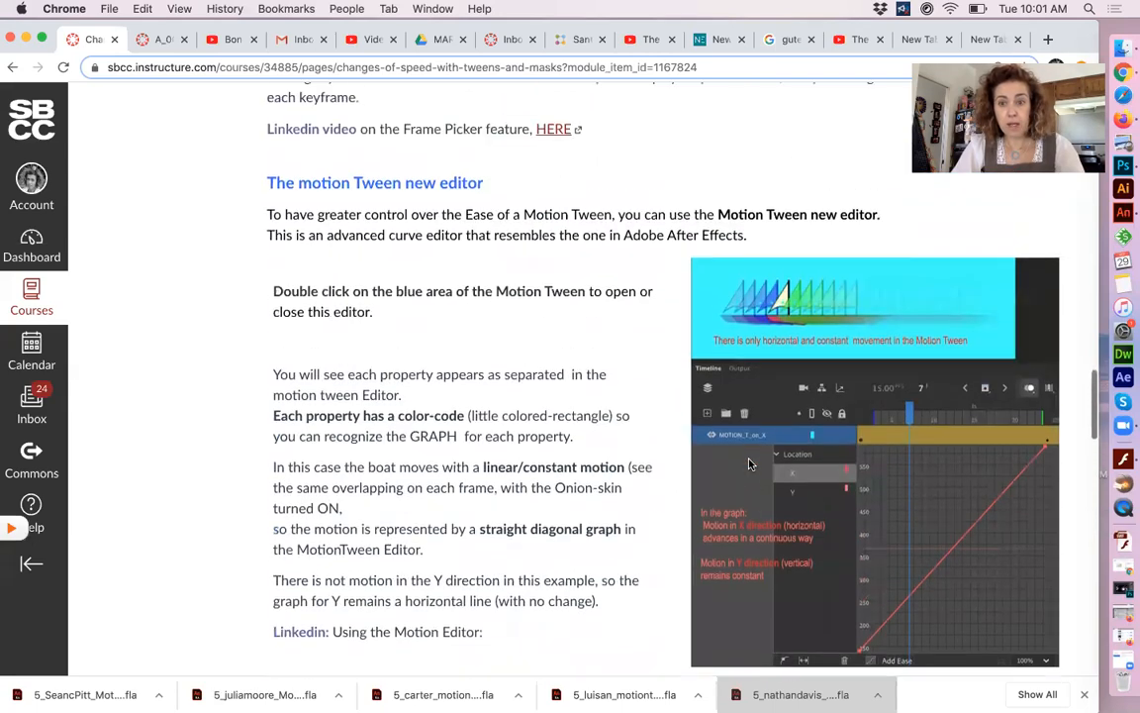
scroll(749, 465, up, 14)
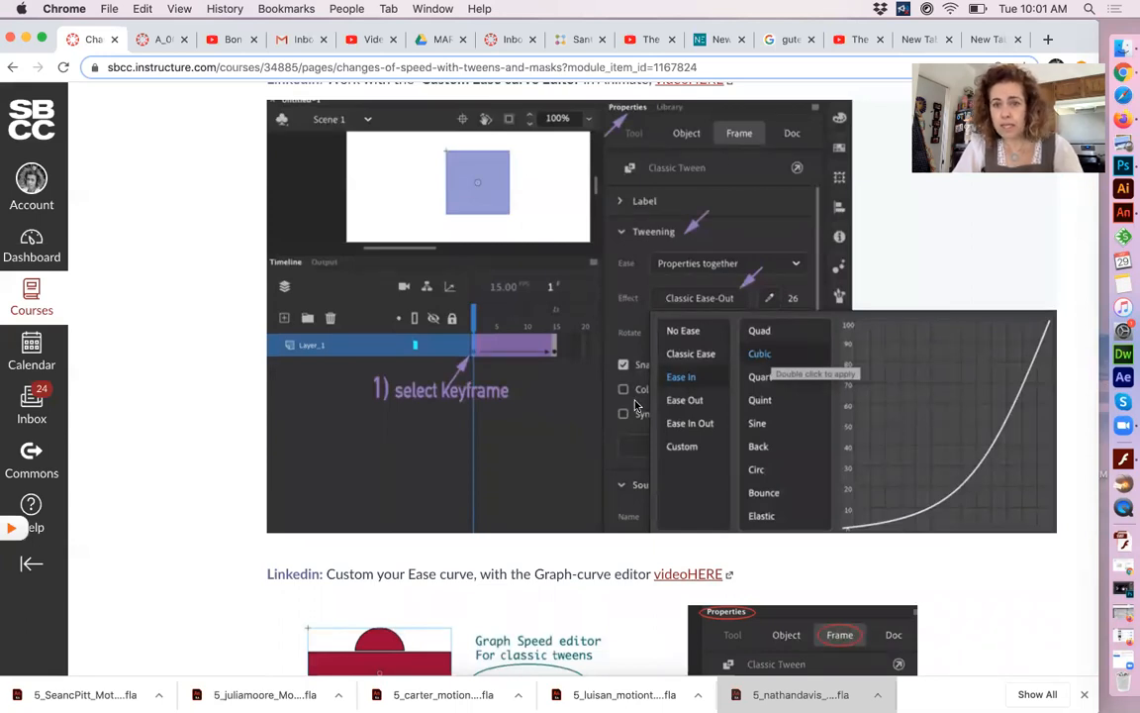
scroll(592, 281, down, 15)
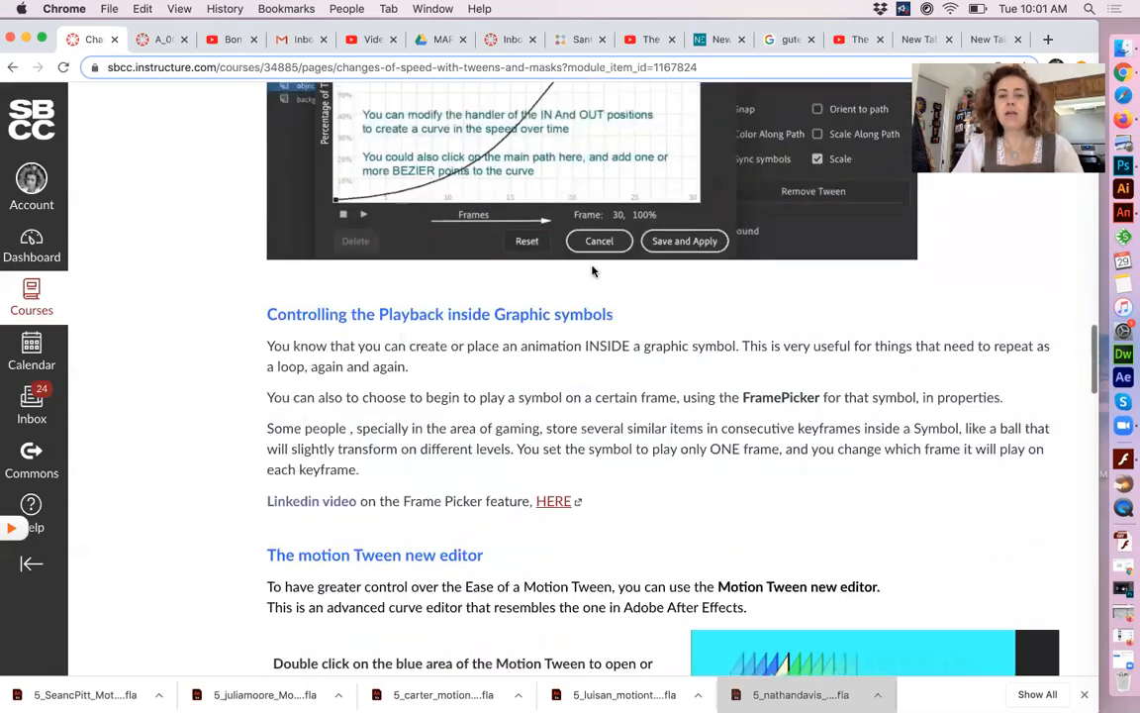
scroll(579, 136, down, 7)
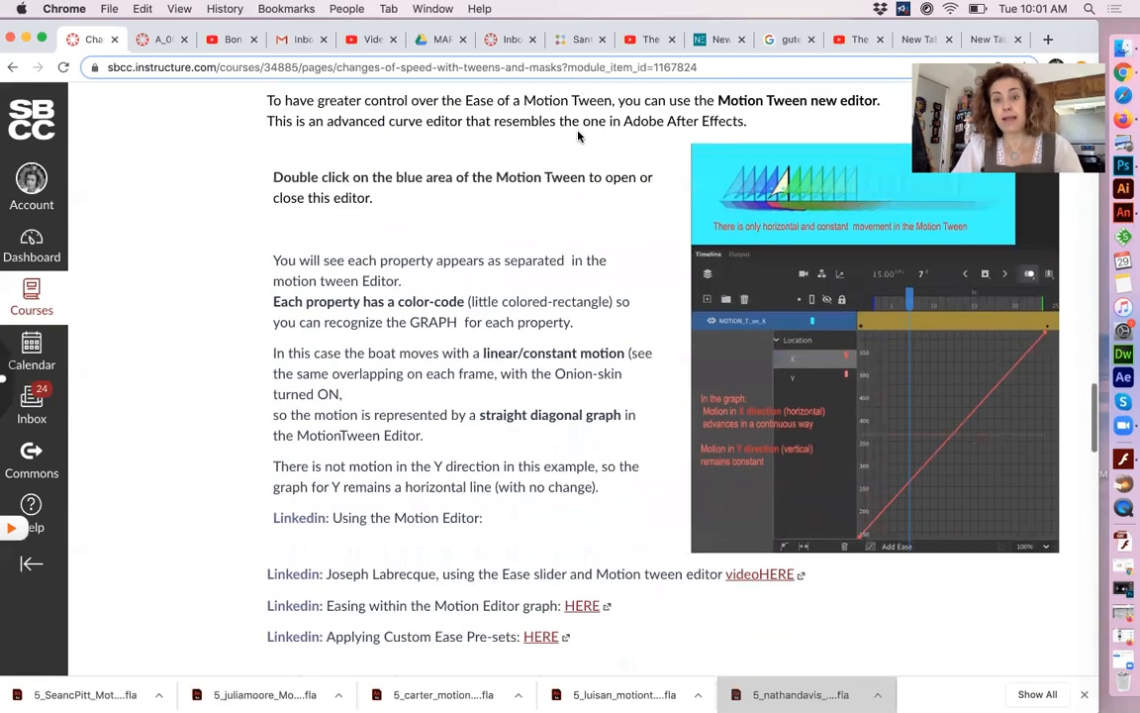
- Return to the module list, reopen the Changes of Speed with Tweens & MASKS page and read its masking section and video links
scroll(579, 136, left, 5)
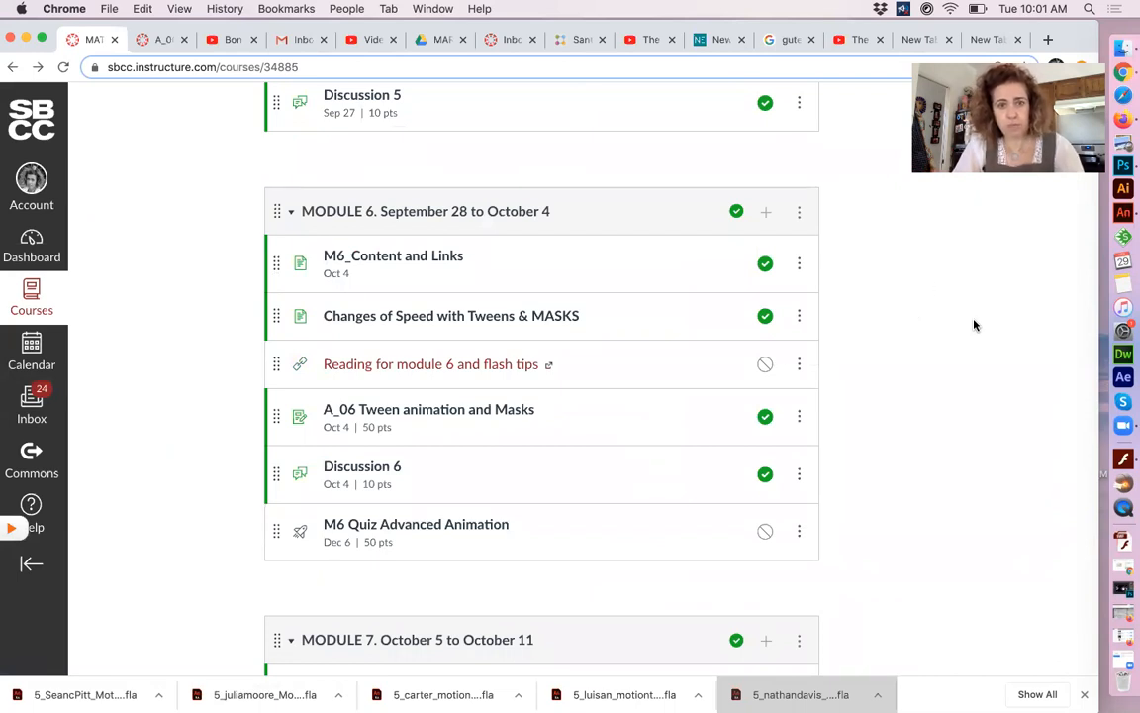
click(555, 319)
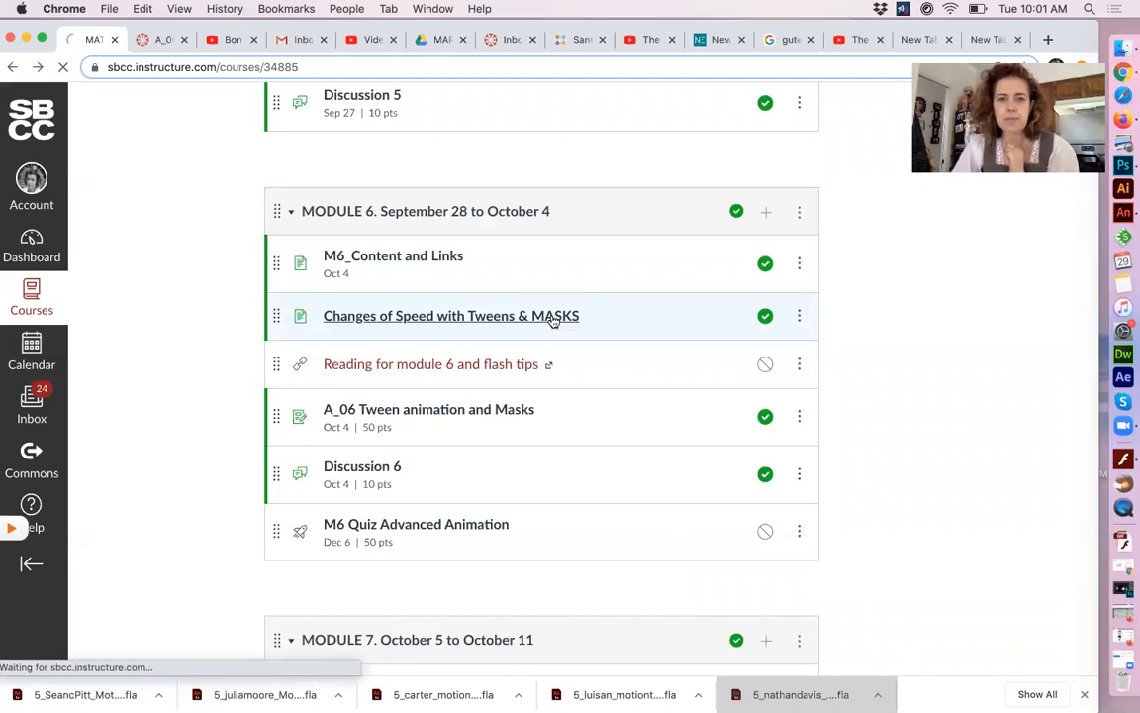
scroll(529, 460, down, 15)
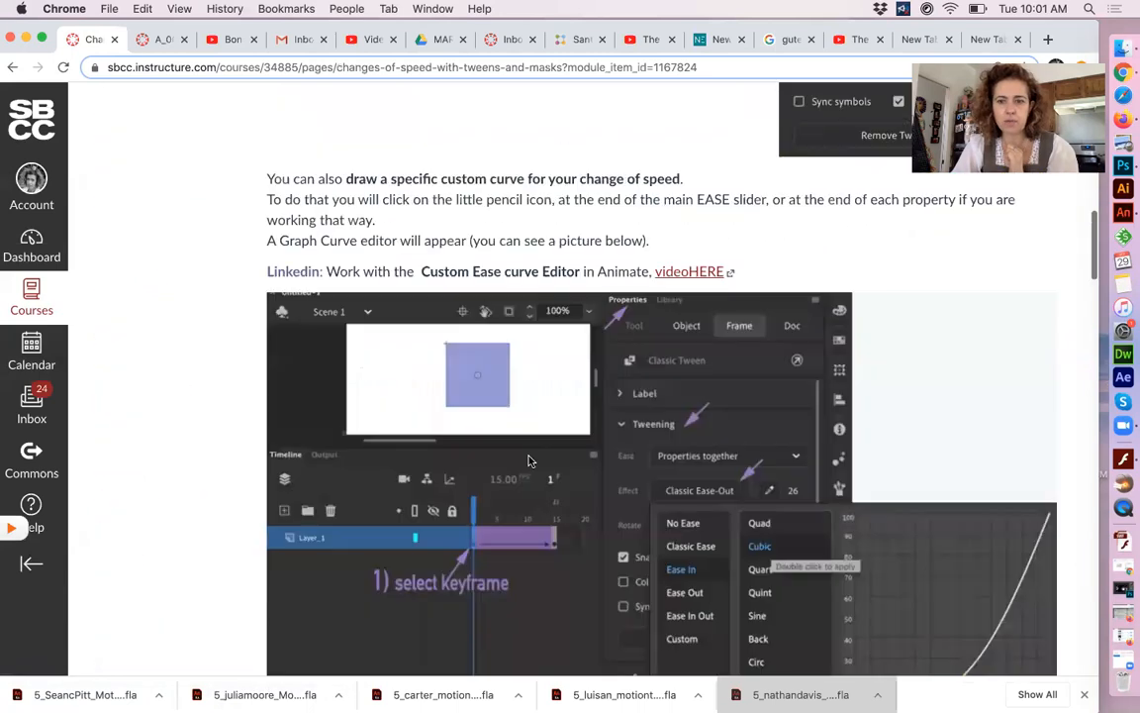
scroll(529, 460, down, 20)
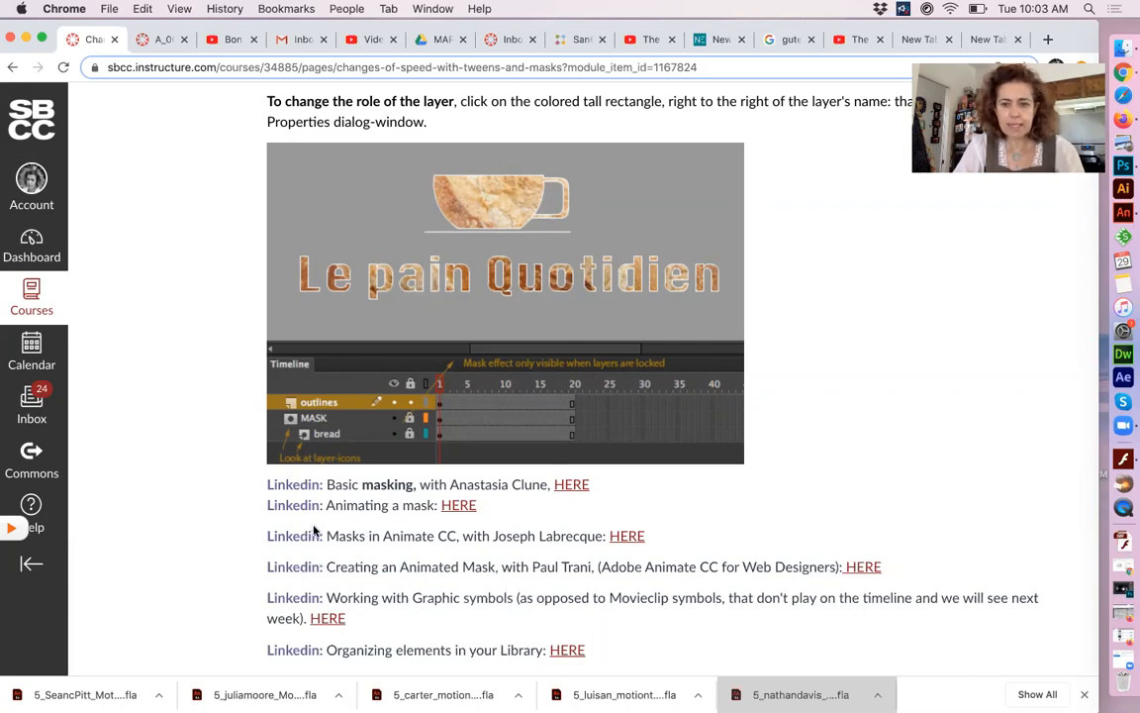
- Look back over the page from the speed curve points to the section on more control over classic tween easing
scroll(313, 530, up, 10)
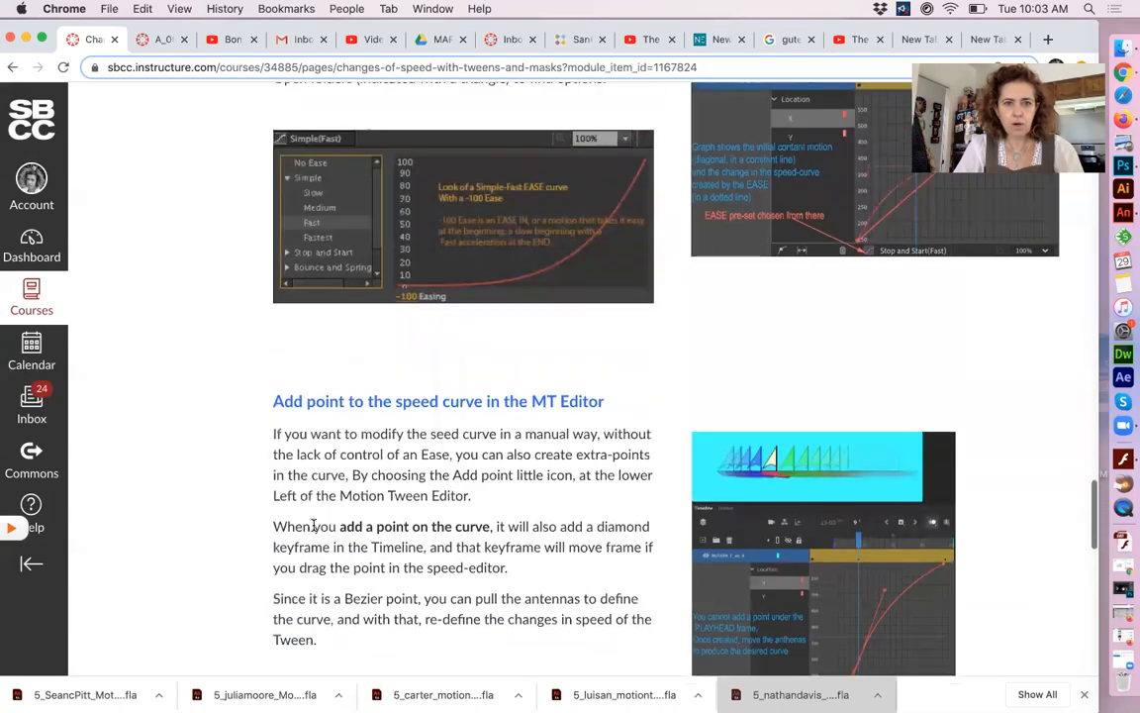
scroll(314, 528, up, 15)
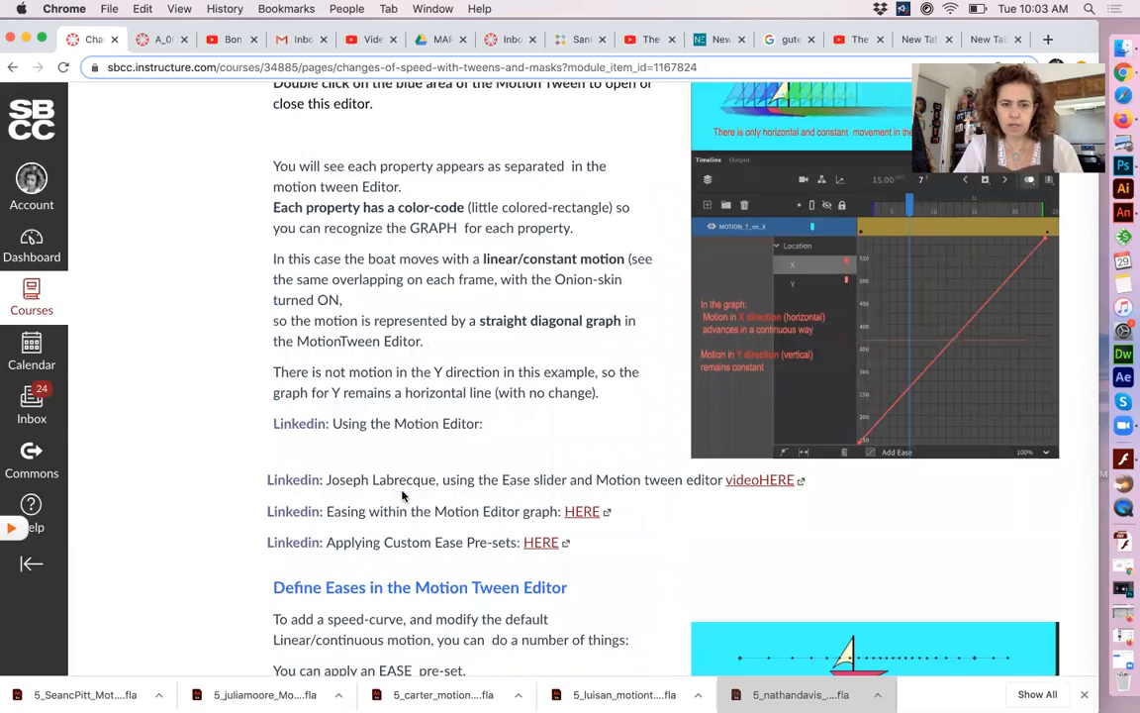
scroll(376, 449, down, 10)
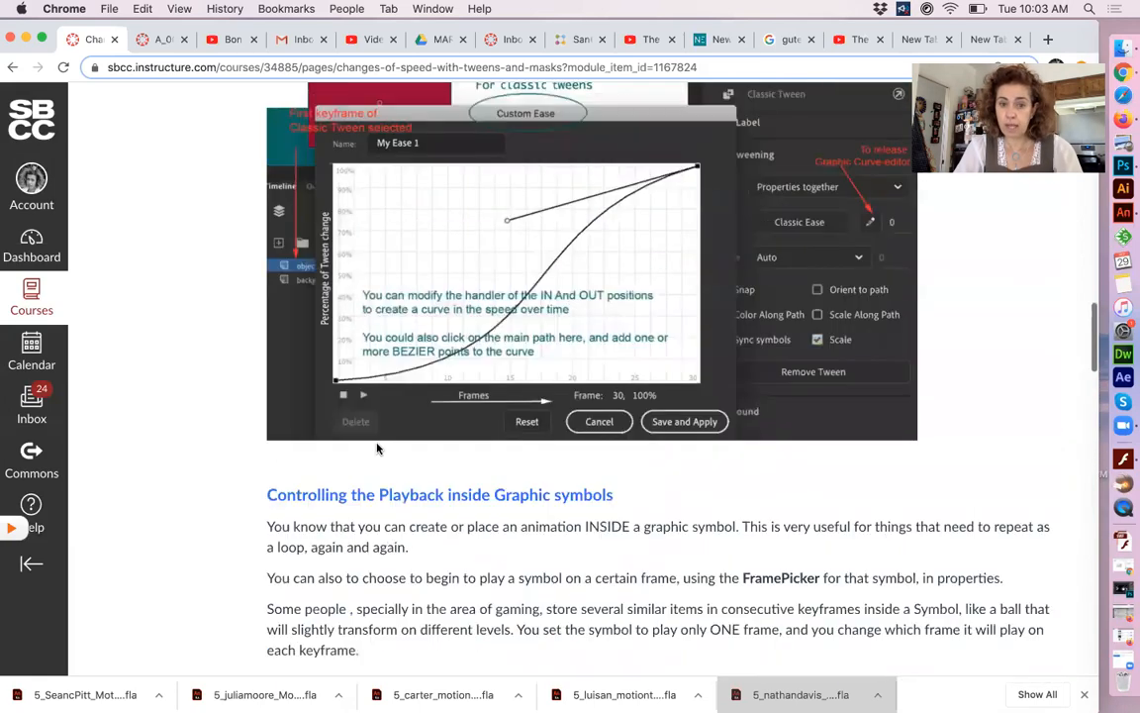
scroll(376, 449, up, 10)
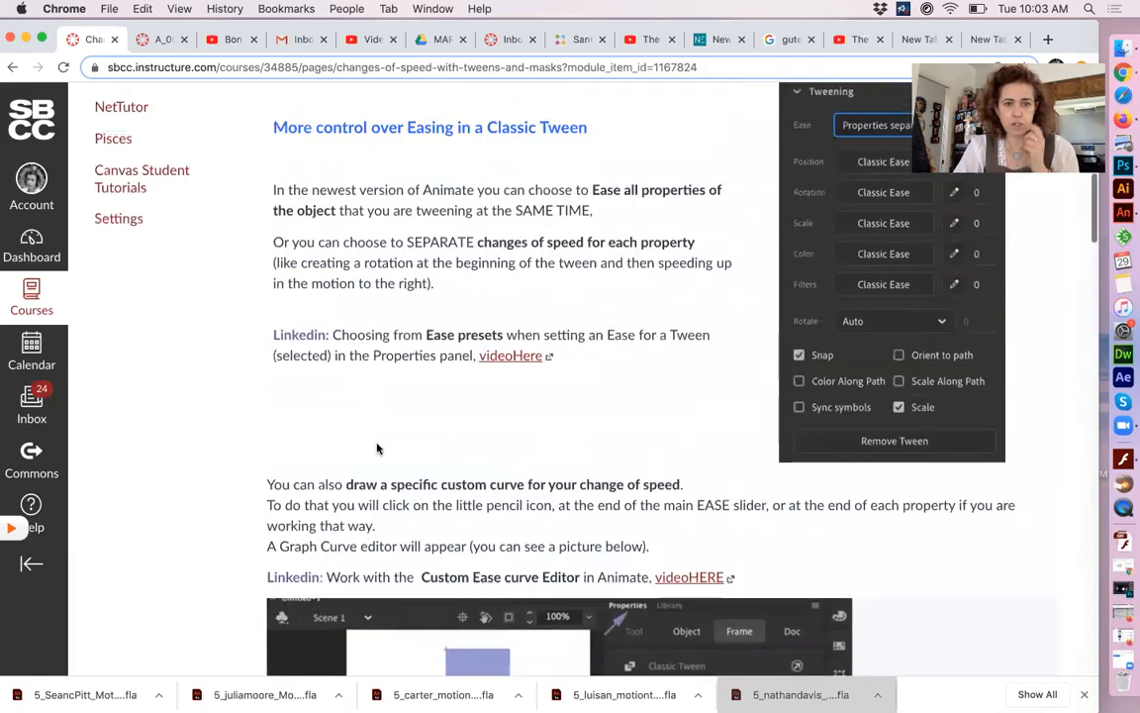
- Review the introduction on changes of speed, the simple ease in and out section, and the classic tween easing section
scroll(376, 448, up, 6)
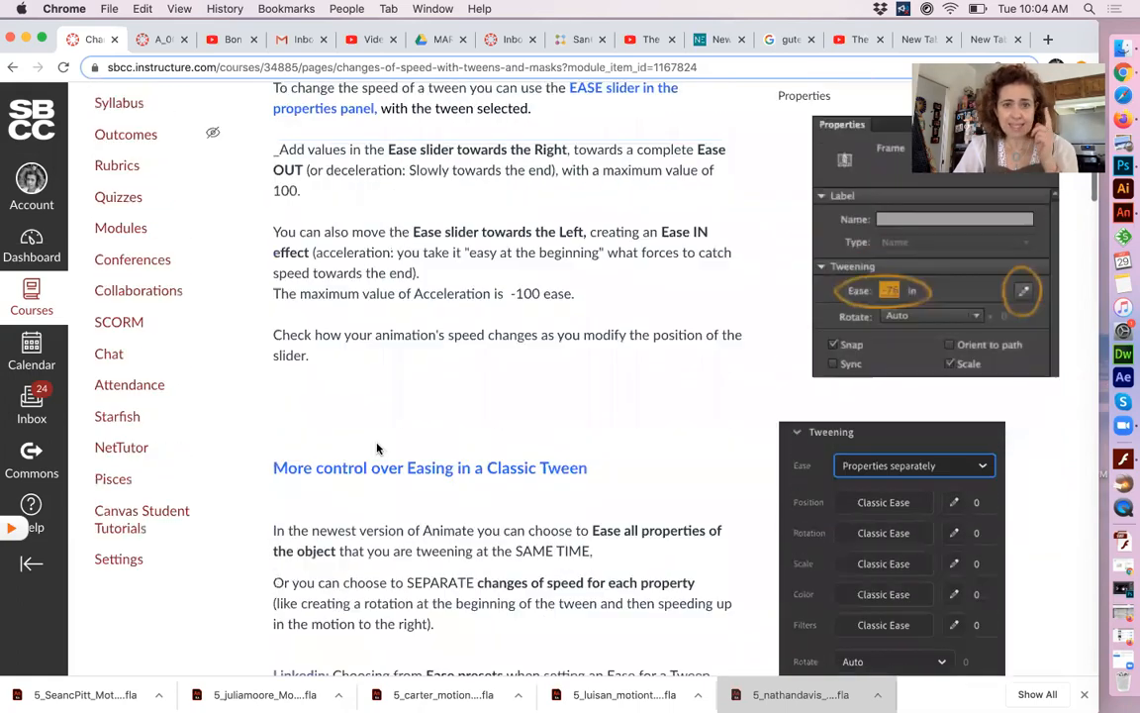
scroll(376, 448, up, 10)
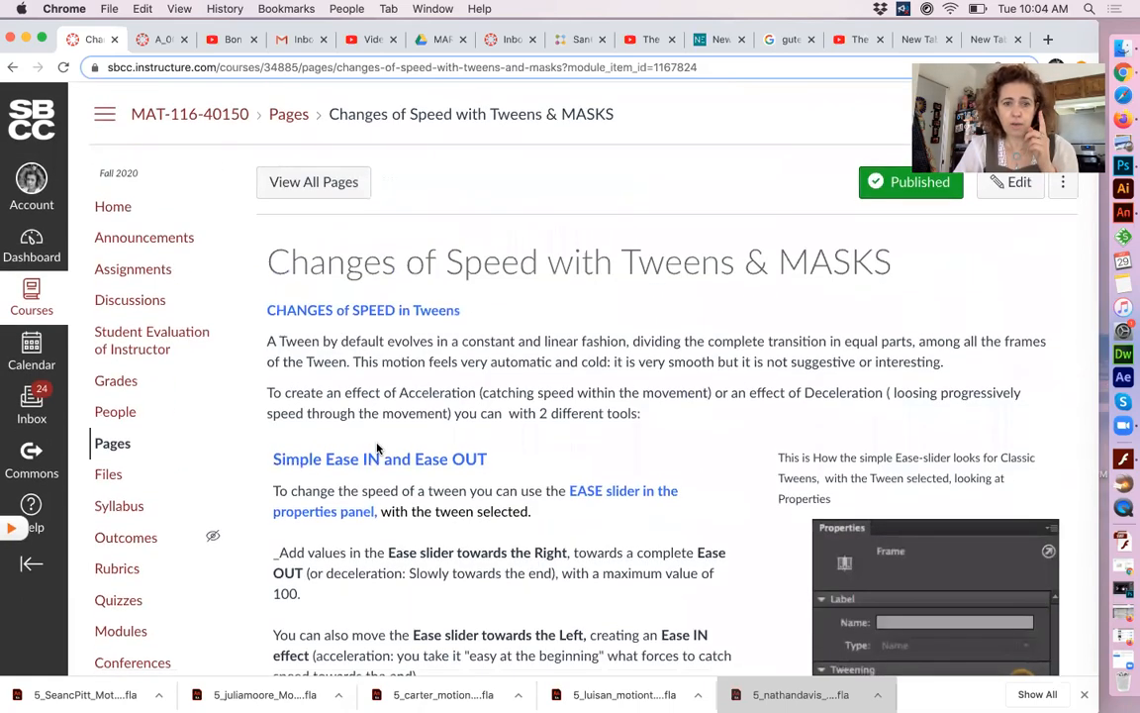
scroll(376, 449, down, 5)
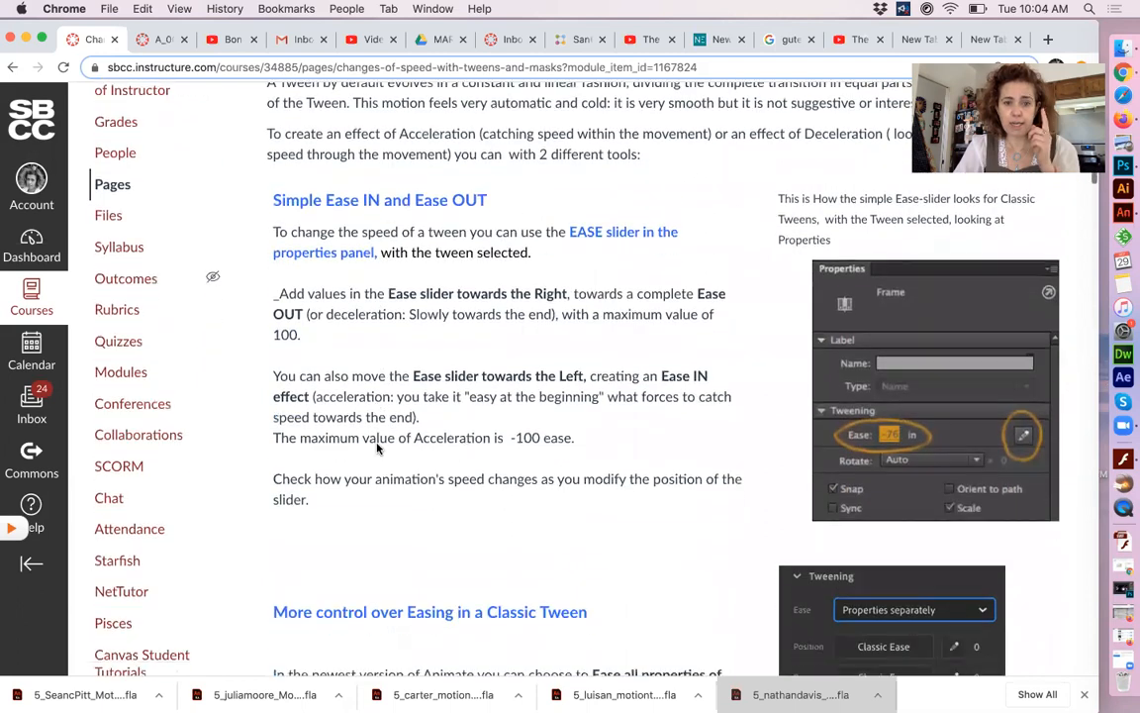
scroll(376, 449, down, 6)
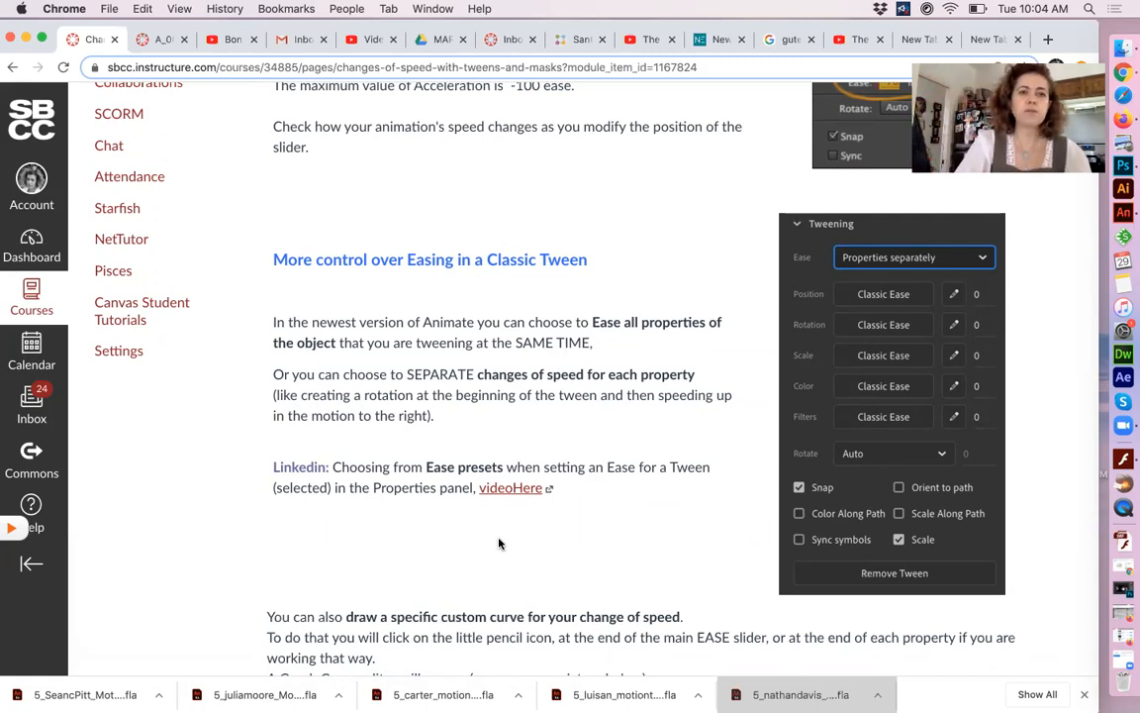
- Switch to Animate, reposition its window so the tools are fully visible, and move the Library panel lower
click(25, 38)
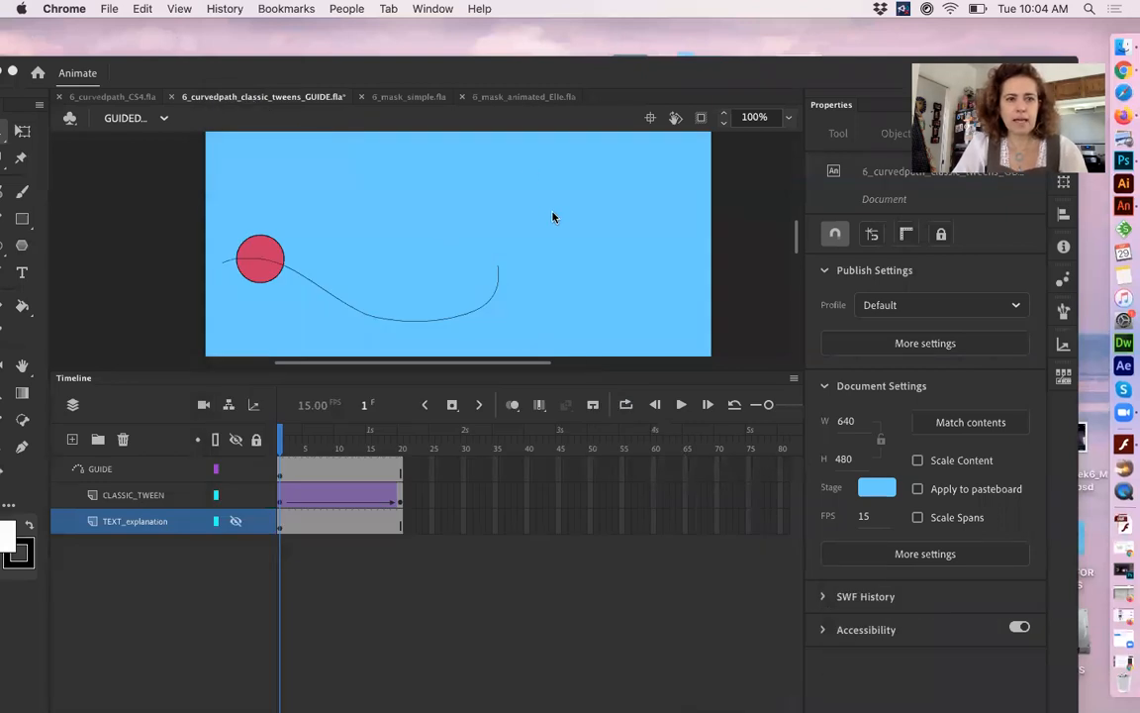
click(553, 217)
drag(168, 61, 216, 85)
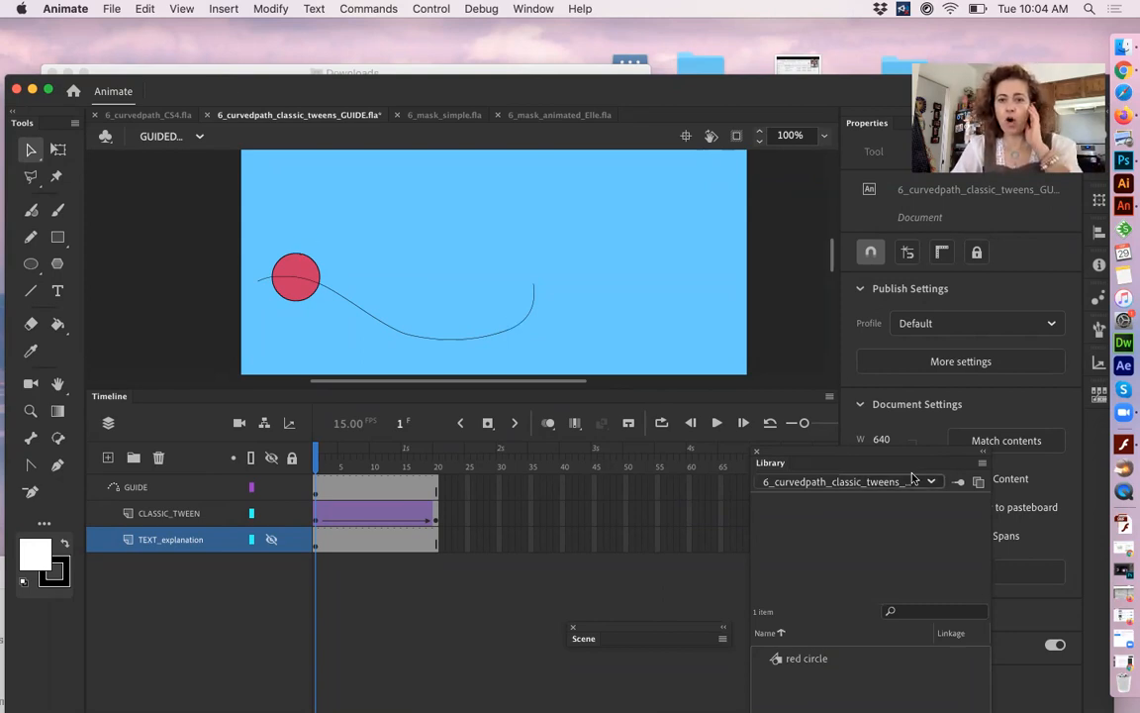
drag(794, 455, 818, 554)
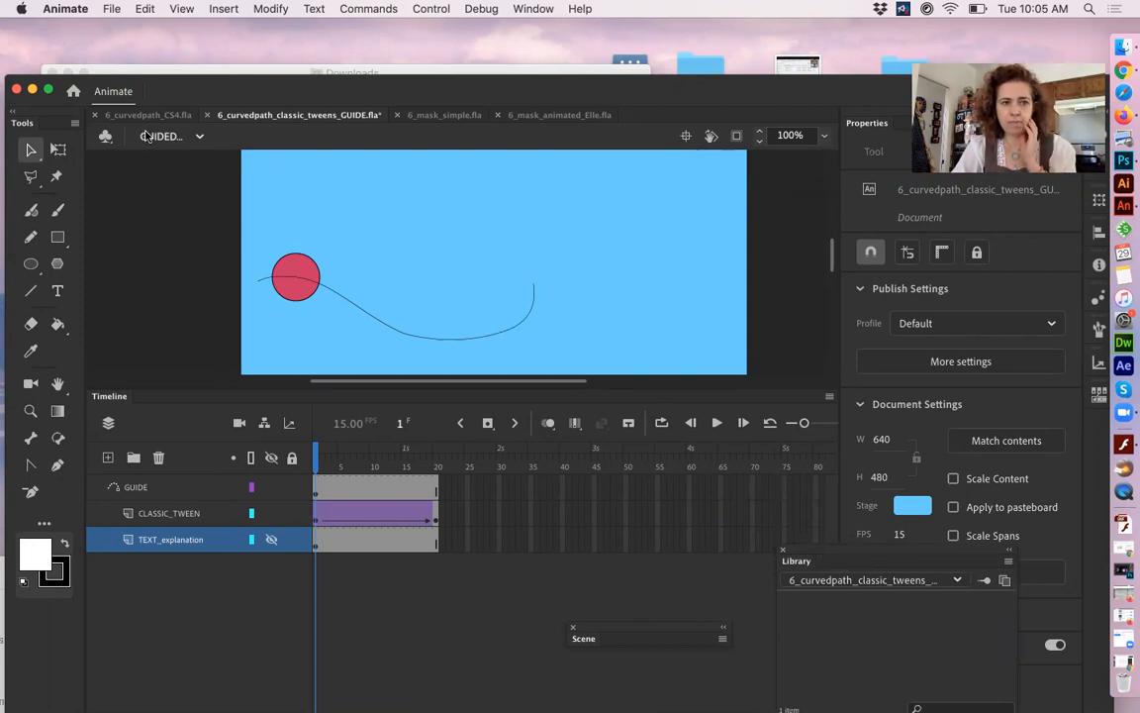
- Open the Only Guide scene and scrub through its timeline to compare the ball's motion with the drawn path
click(199, 138)
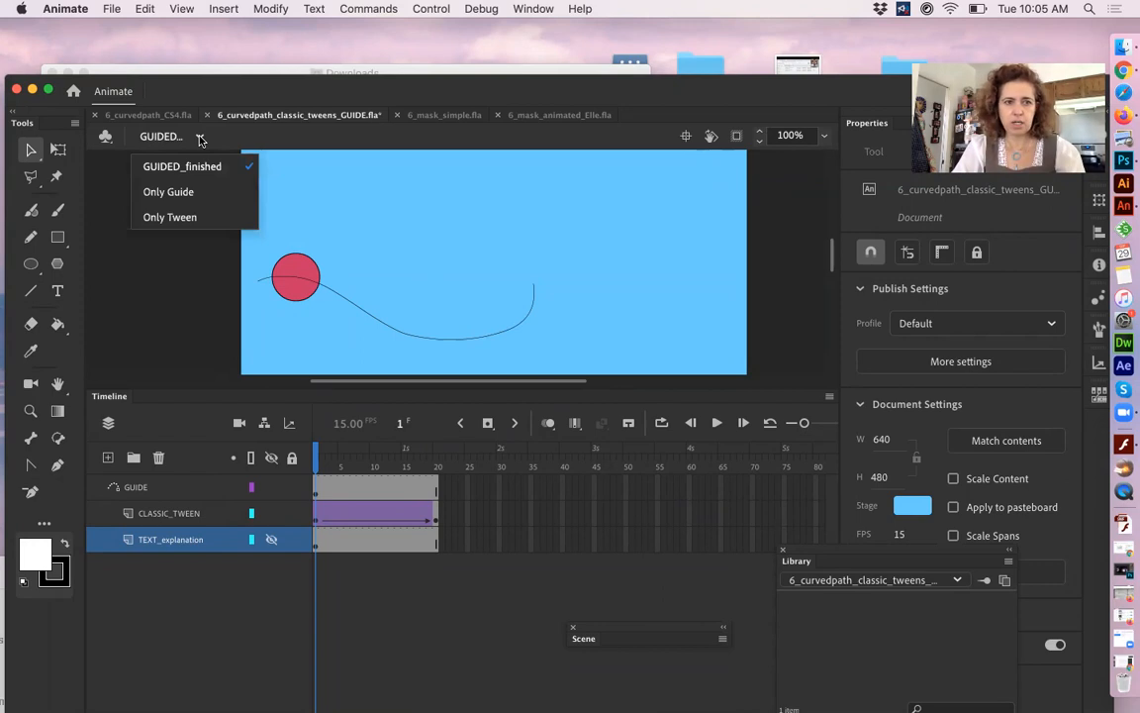
click(178, 194)
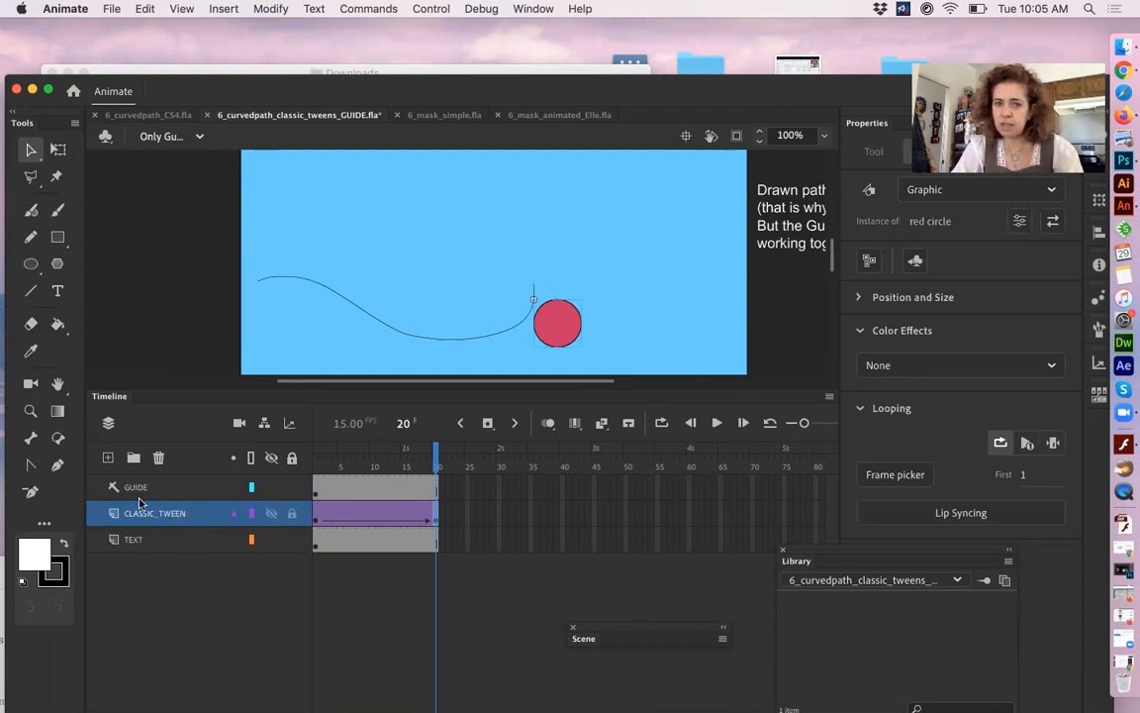
drag(325, 466, 429, 448)
- Open the Only Tween scene and move the Library panel clear of the stage and timeline as a floating panel
click(161, 136)
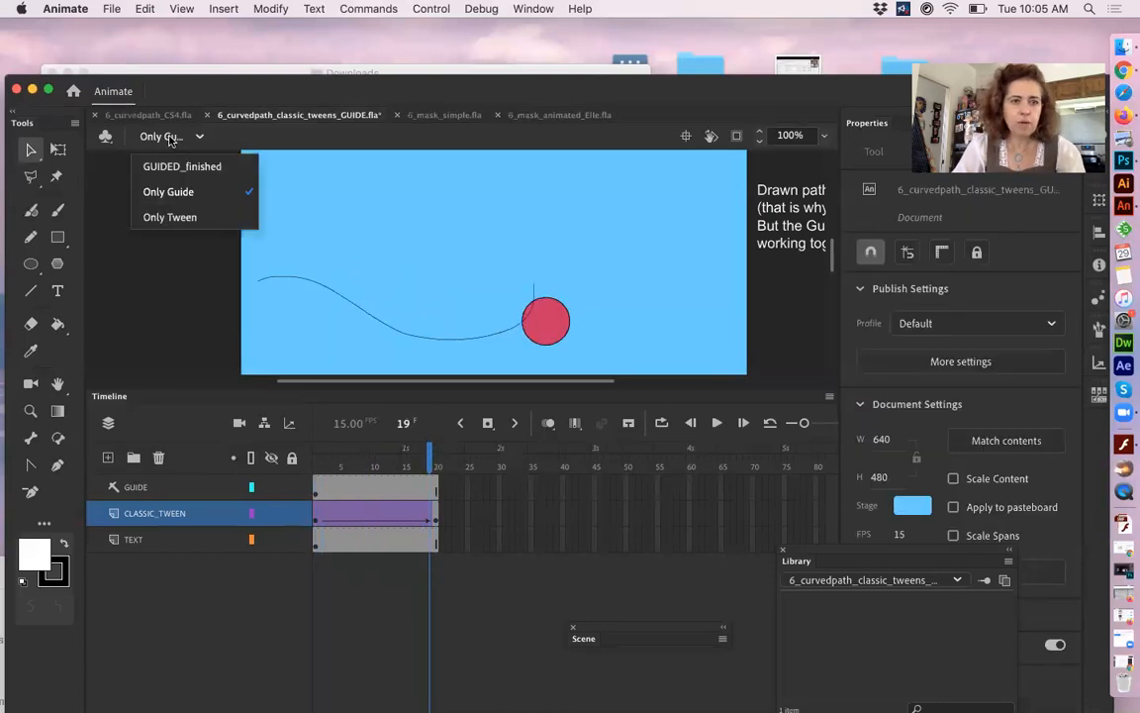
click(178, 218)
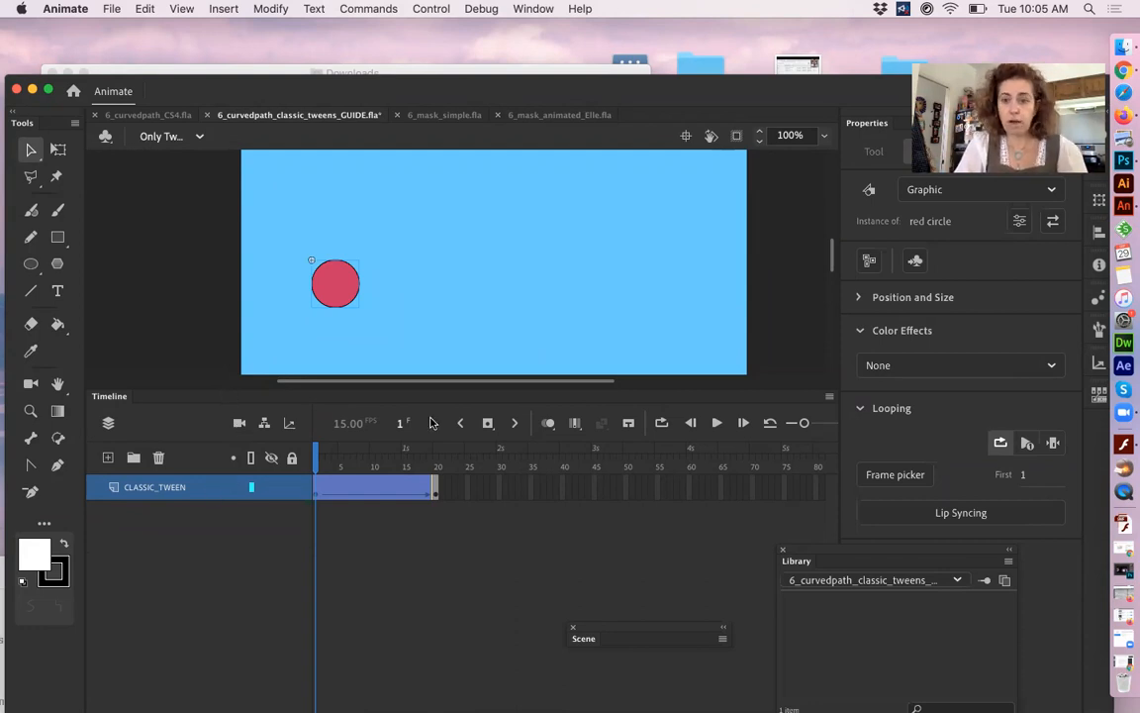
drag(855, 552, 791, 542)
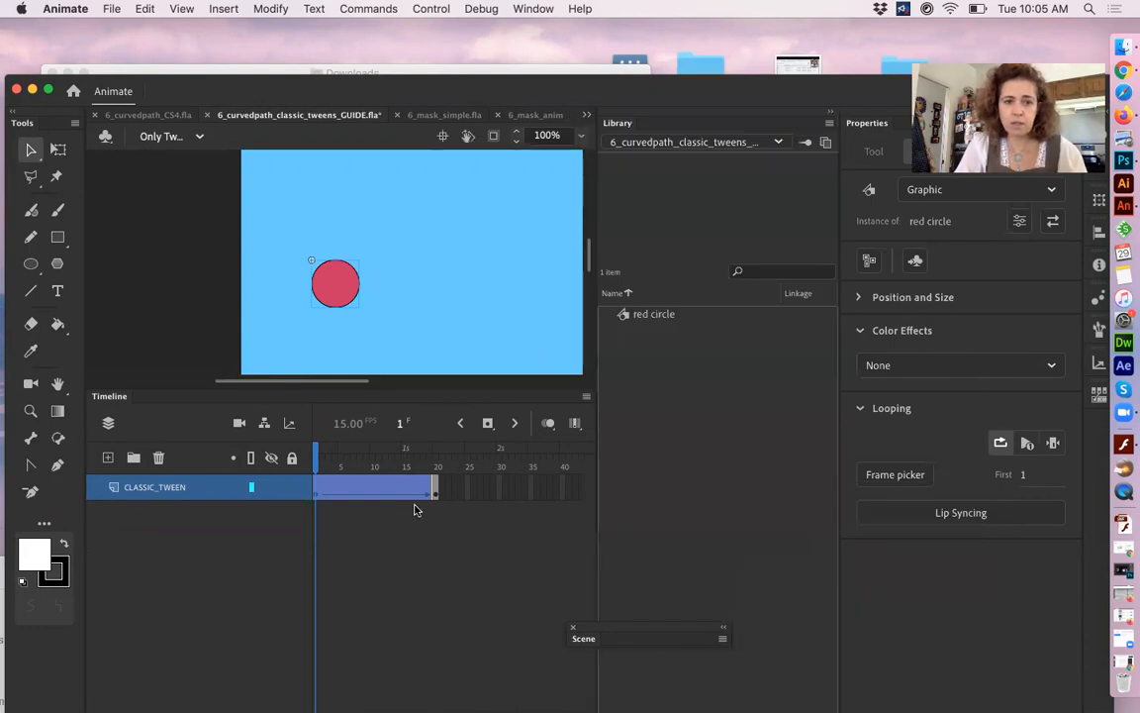
drag(618, 123, 682, 220)
drag(697, 285, 607, 678)
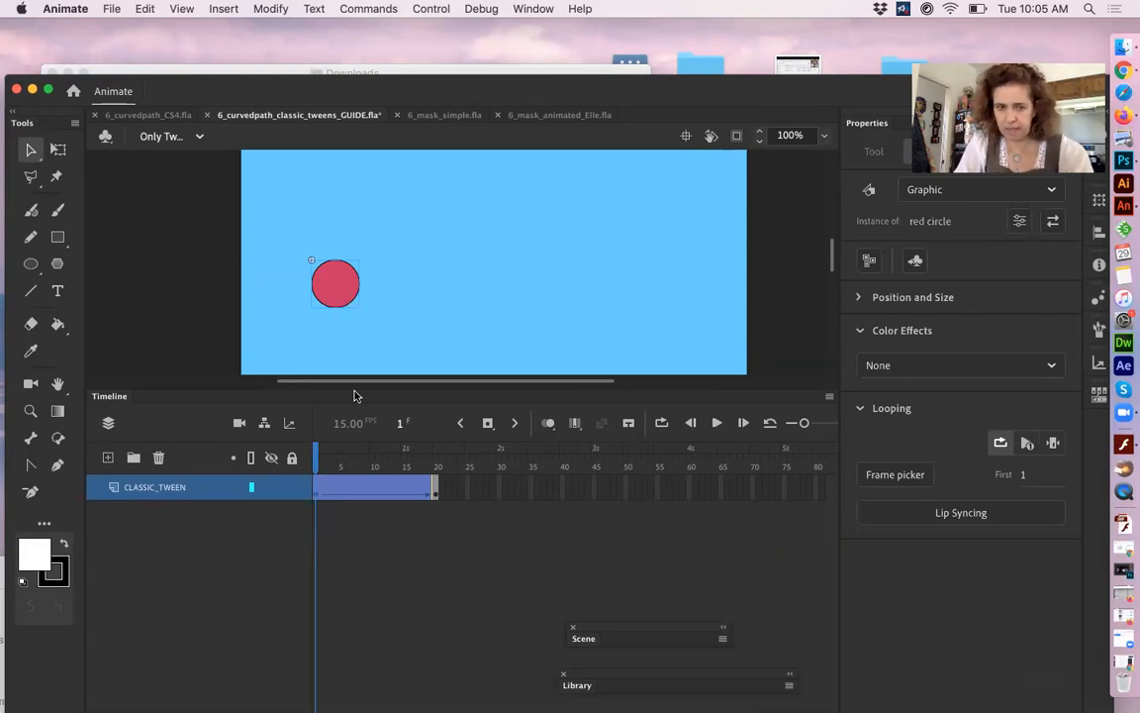
- Scrub the CLASSIC_TWEEN layer from its start to frame 20 to check the red circle's straight motion
click(436, 465)
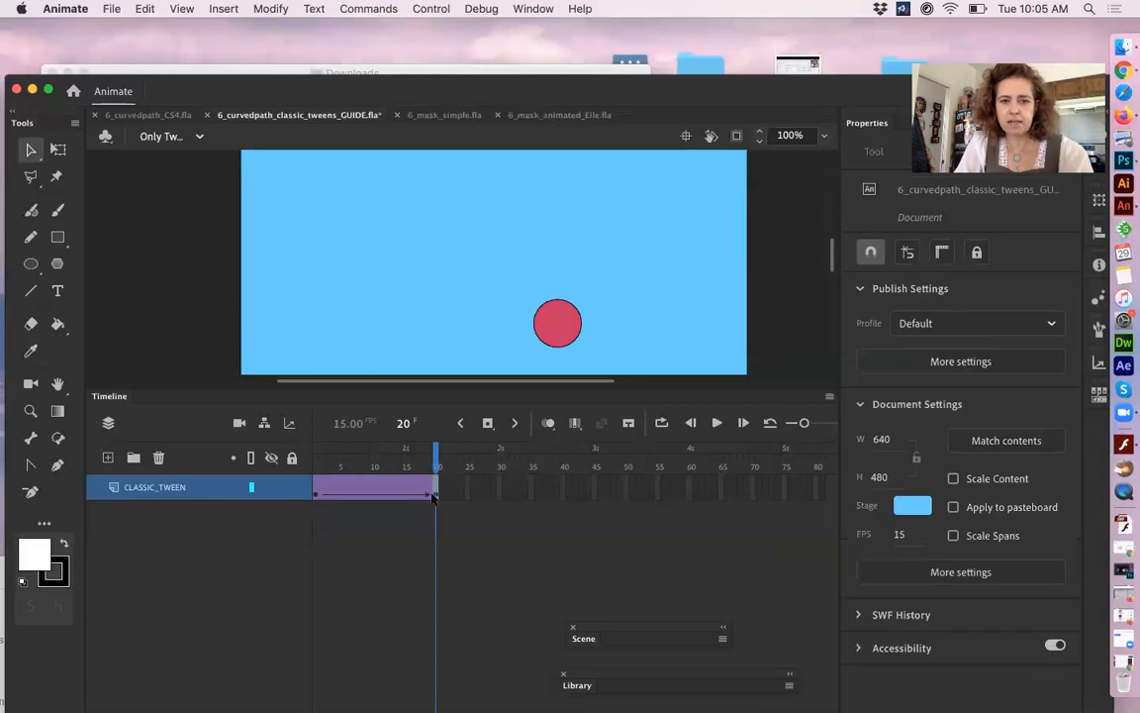
click(435, 493)
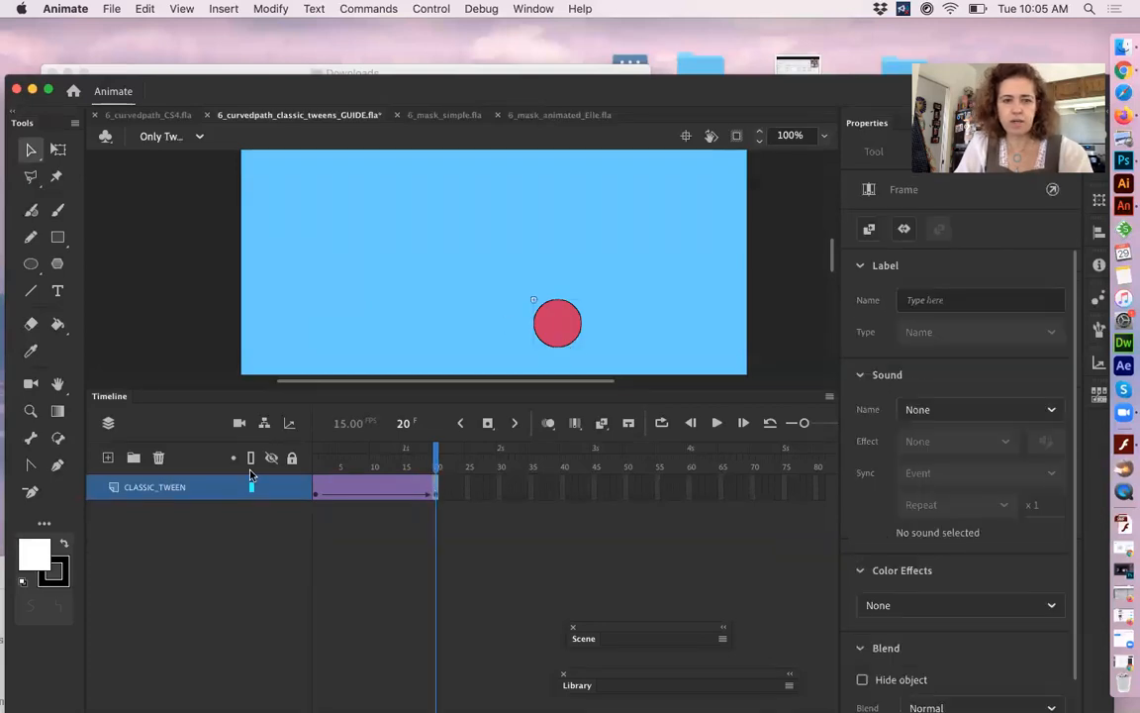
drag(330, 460, 441, 474)
click(442, 476)
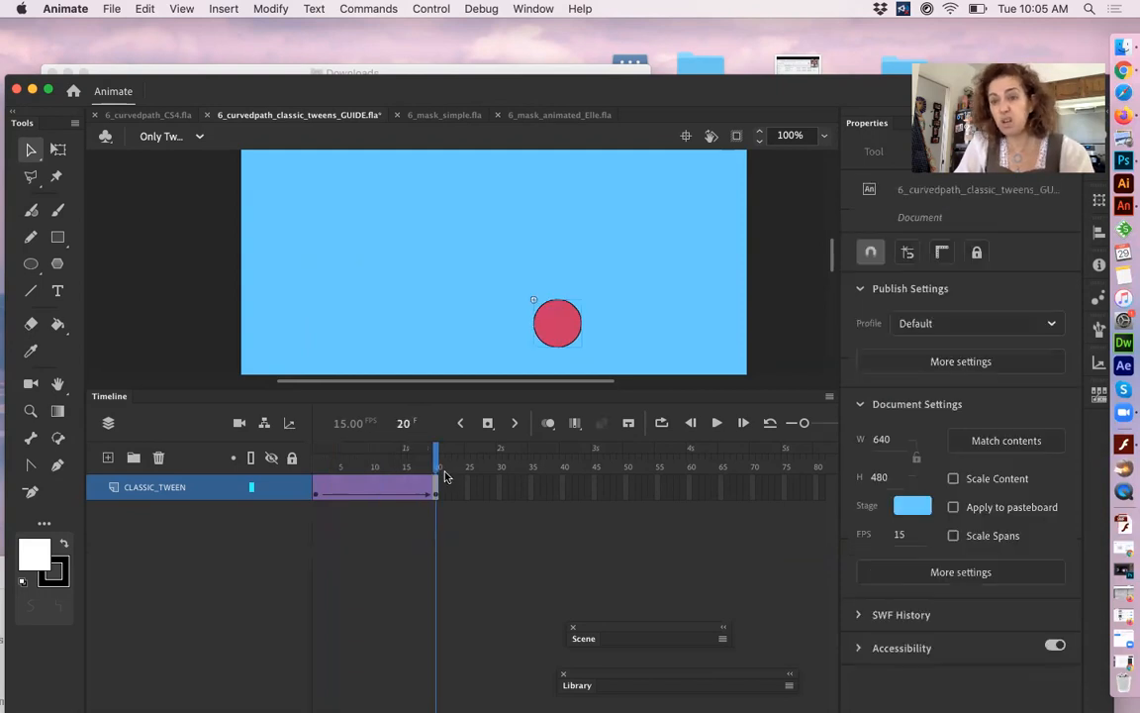
- Add a new layer above CLASSIC_TWEEN and name it G
click(108, 459)
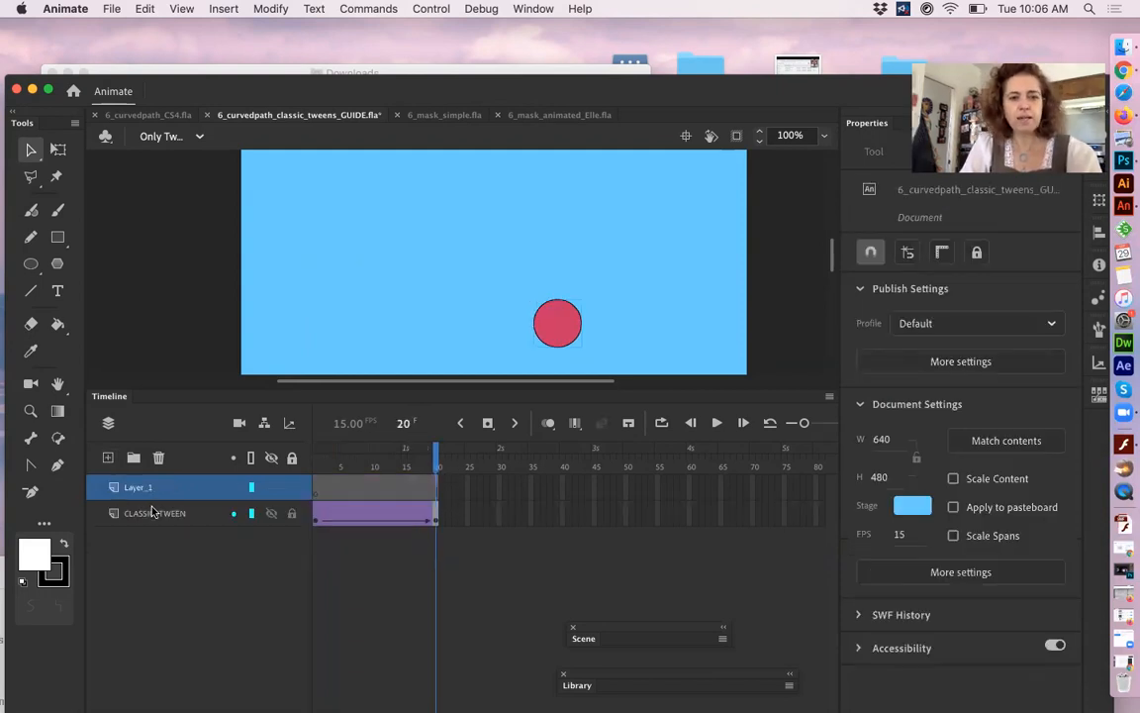
double_click(137, 488)
text(G)
click(217, 589)
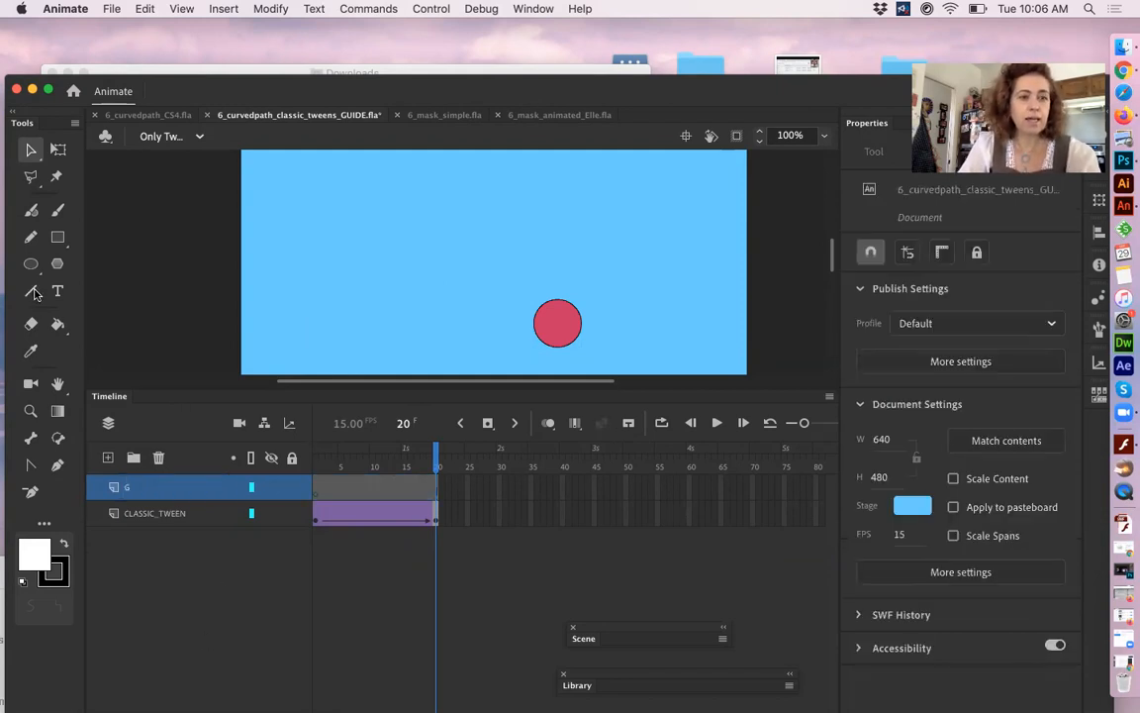
- Draw a nearly closed rounded loop on layer G with a Hairline pencil stroke, undoing the first attempt and leaving a small gap
click(30, 236)
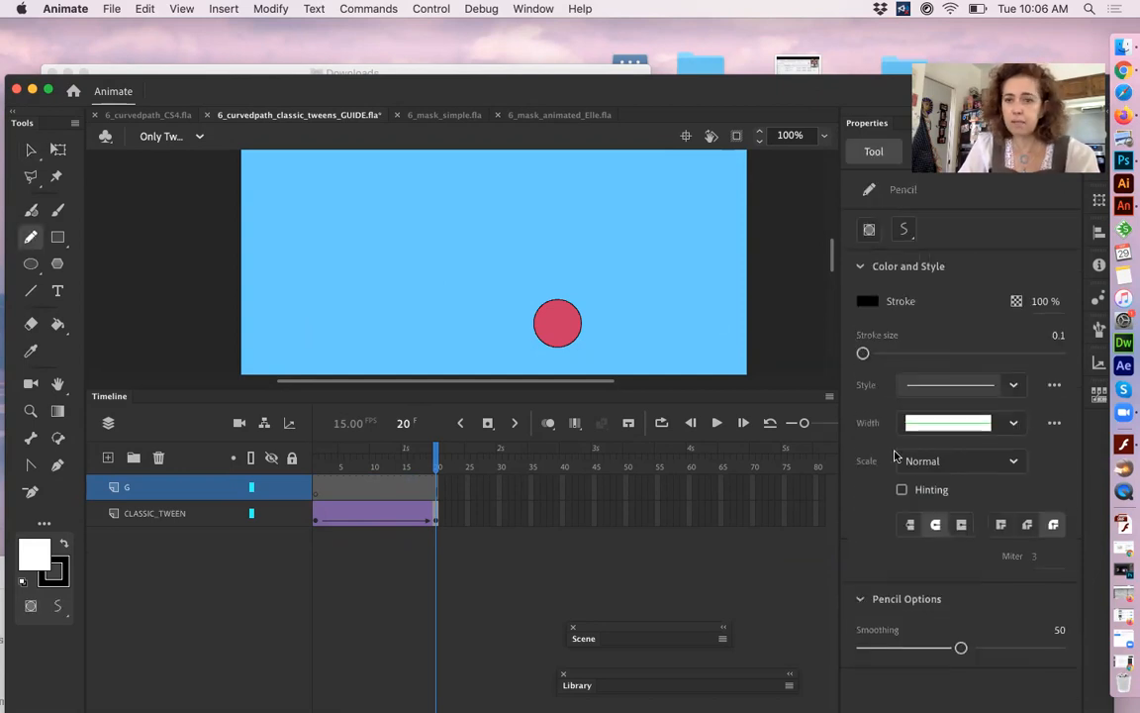
click(940, 385)
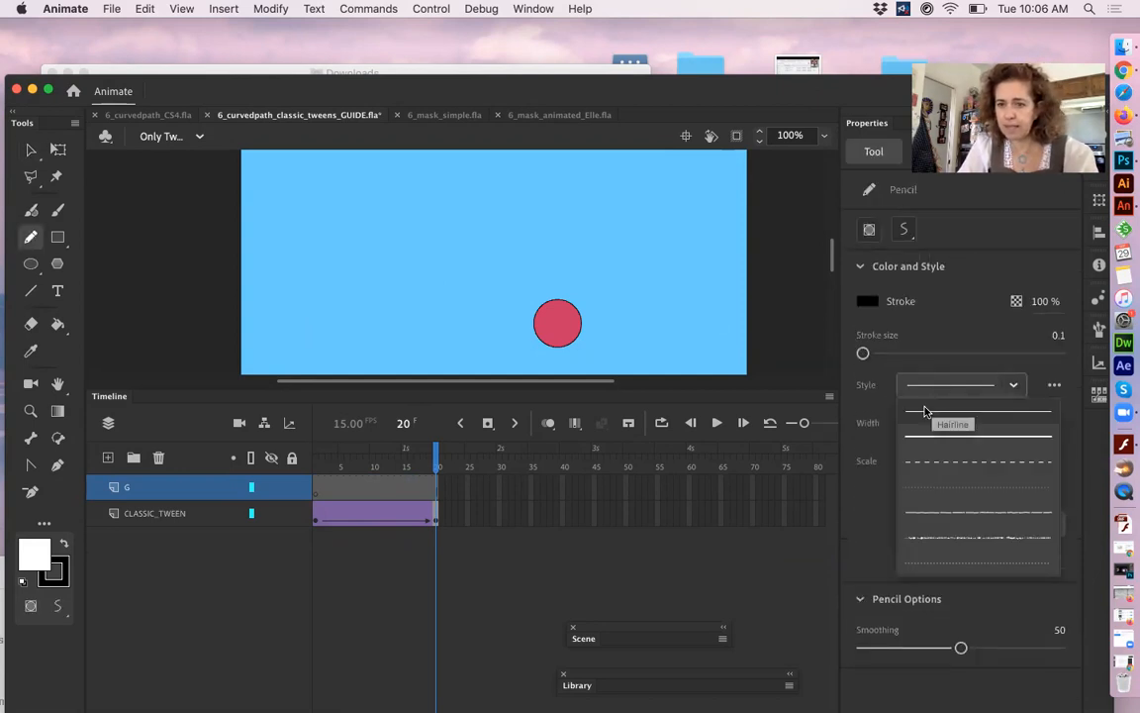
click(925, 412)
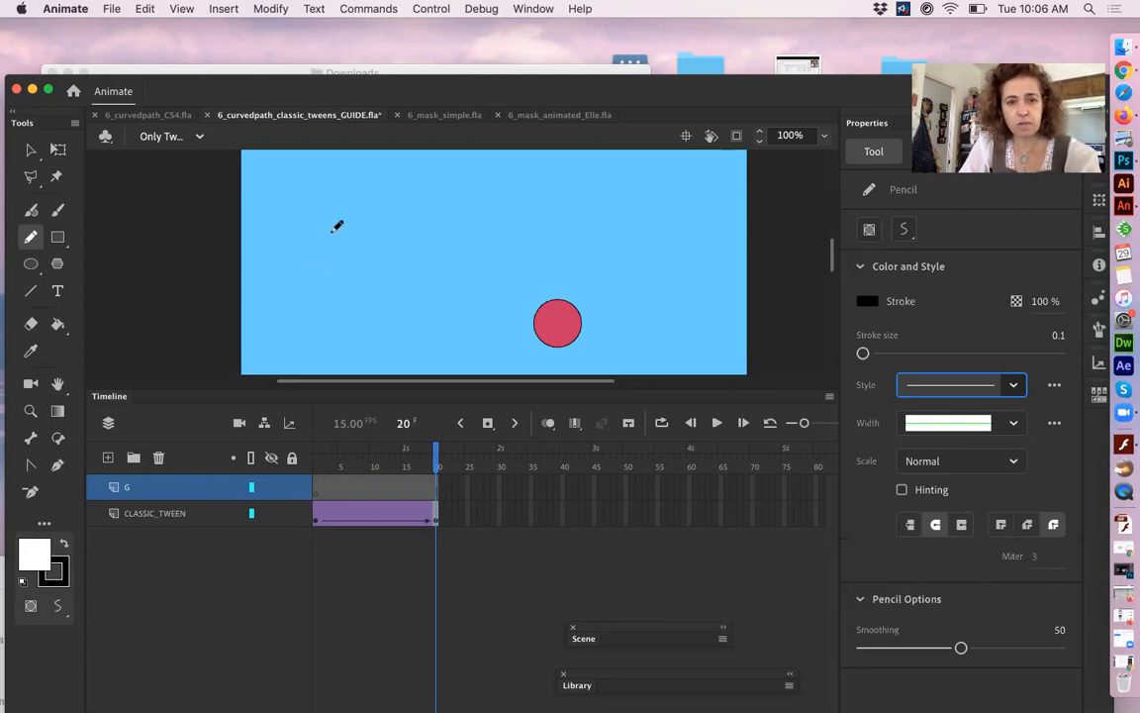
mouse_move(324, 239)
mouse_down()
mouse_move(369, 188)
mouse_move(437, 178)
mouse_move(492, 208)
mouse_move(517, 251)
mouse_move(517, 315)
mouse_move(469, 353)
mouse_move(429, 355)
mouse_move(386, 336)
mouse_move(318, 249)
mouse_up()
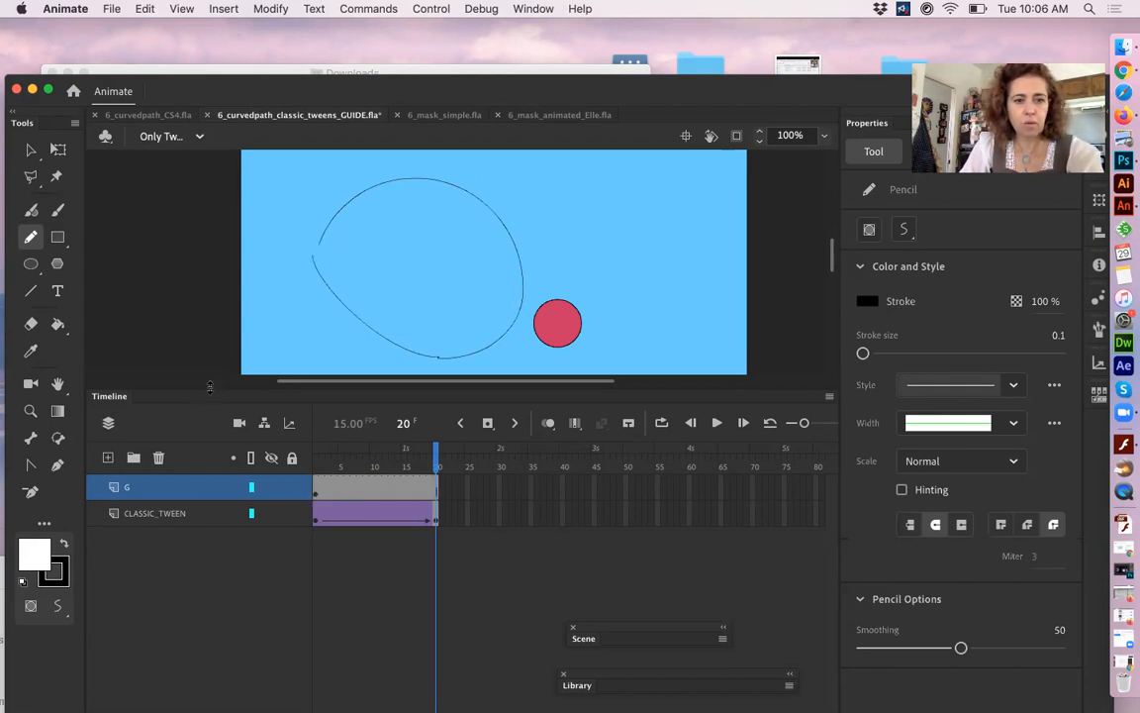
drag(209, 388, 207, 426)
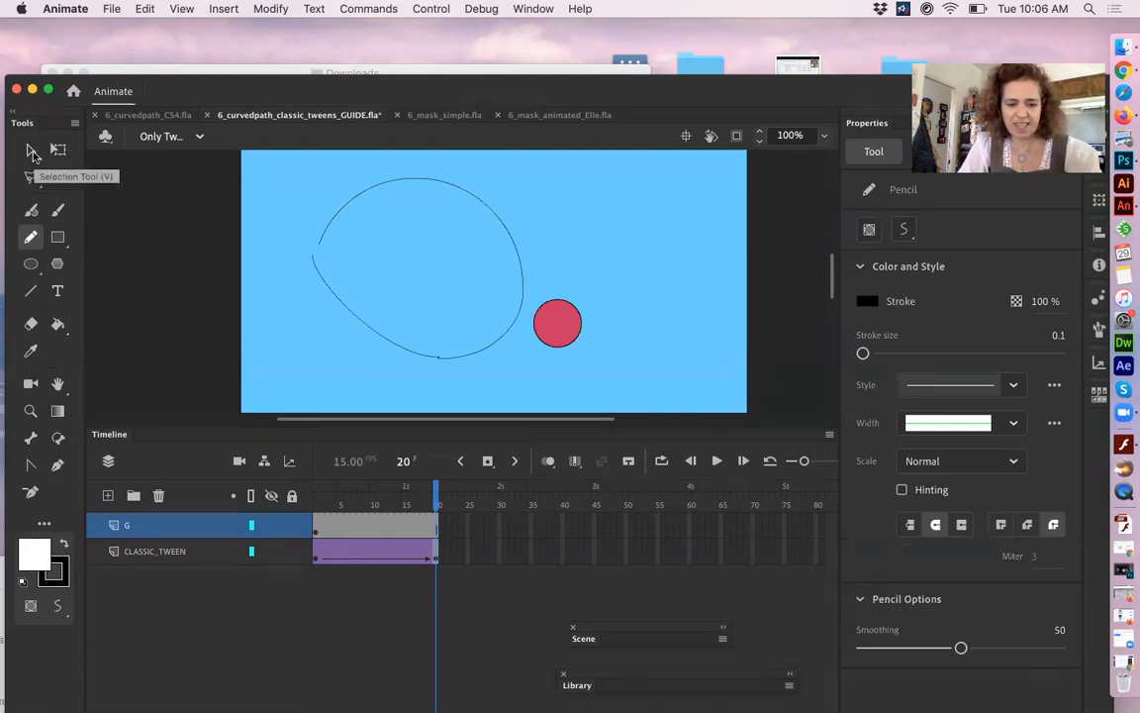
key(super+z)
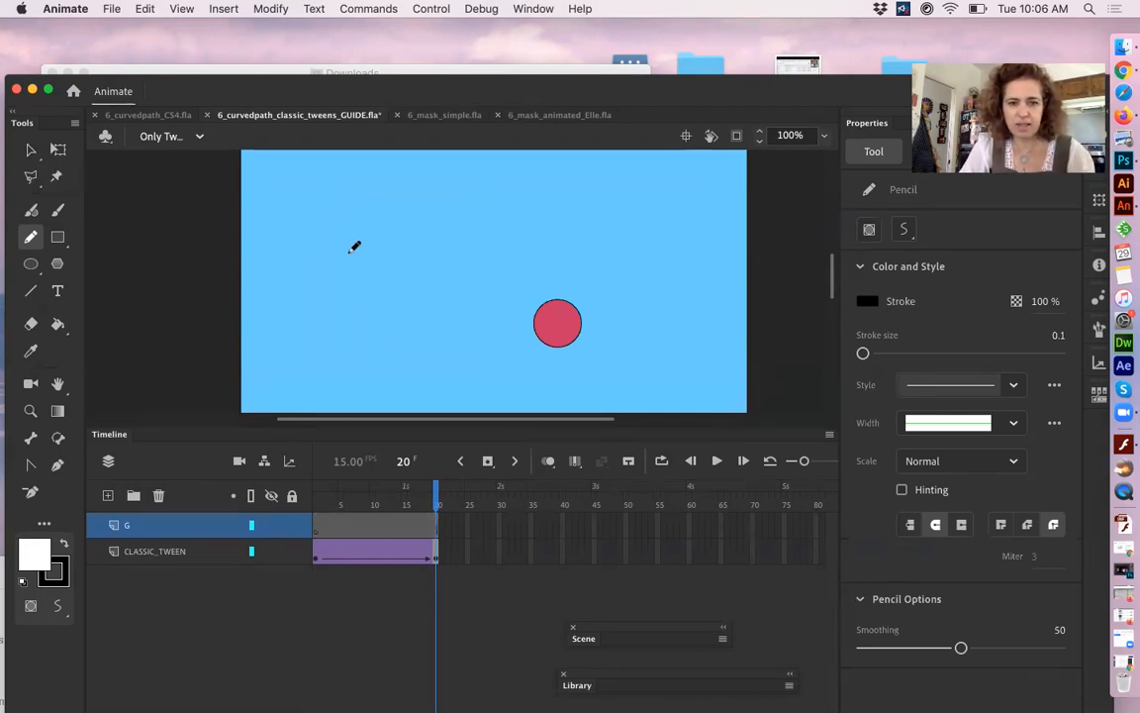
mouse_move(345, 251)
mouse_down()
mouse_move(369, 218)
mouse_move(479, 181)
mouse_move(530, 192)
mouse_move(576, 222)
mouse_move(596, 262)
mouse_move(588, 315)
mouse_move(531, 356)
mouse_move(448, 359)
mouse_move(392, 336)
mouse_move(353, 260)
mouse_up()
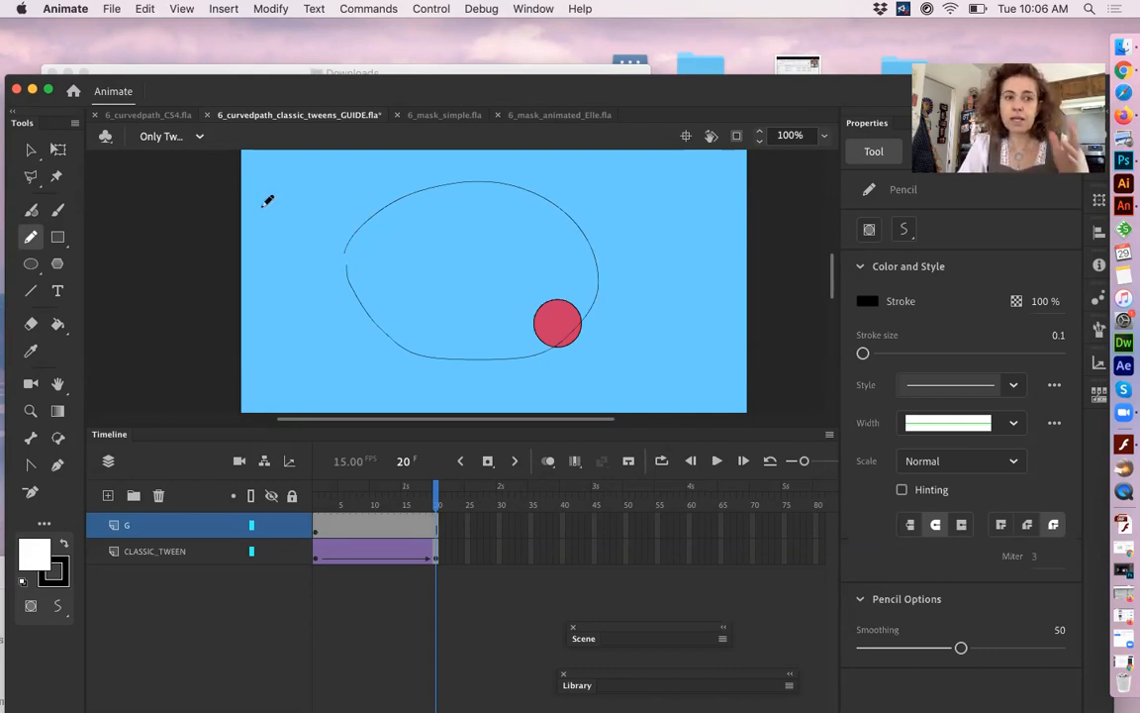
click(31, 149)
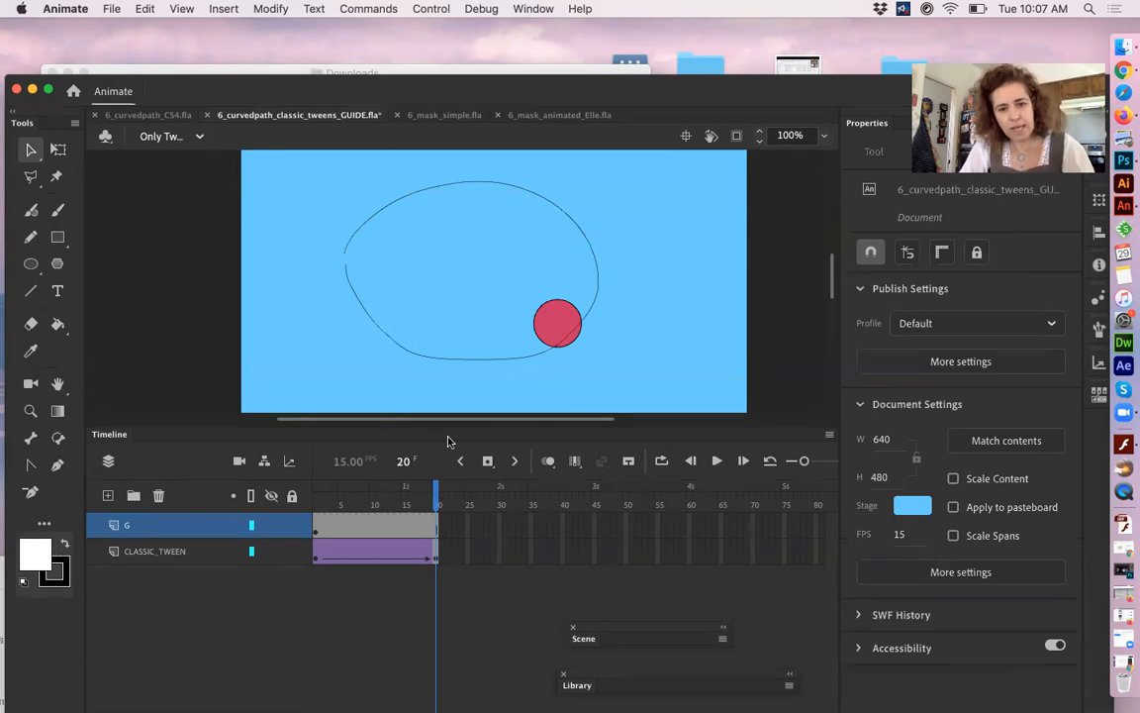
- Toggle the visibility of layer G a few times and leave the layer hidden
click(271, 526)
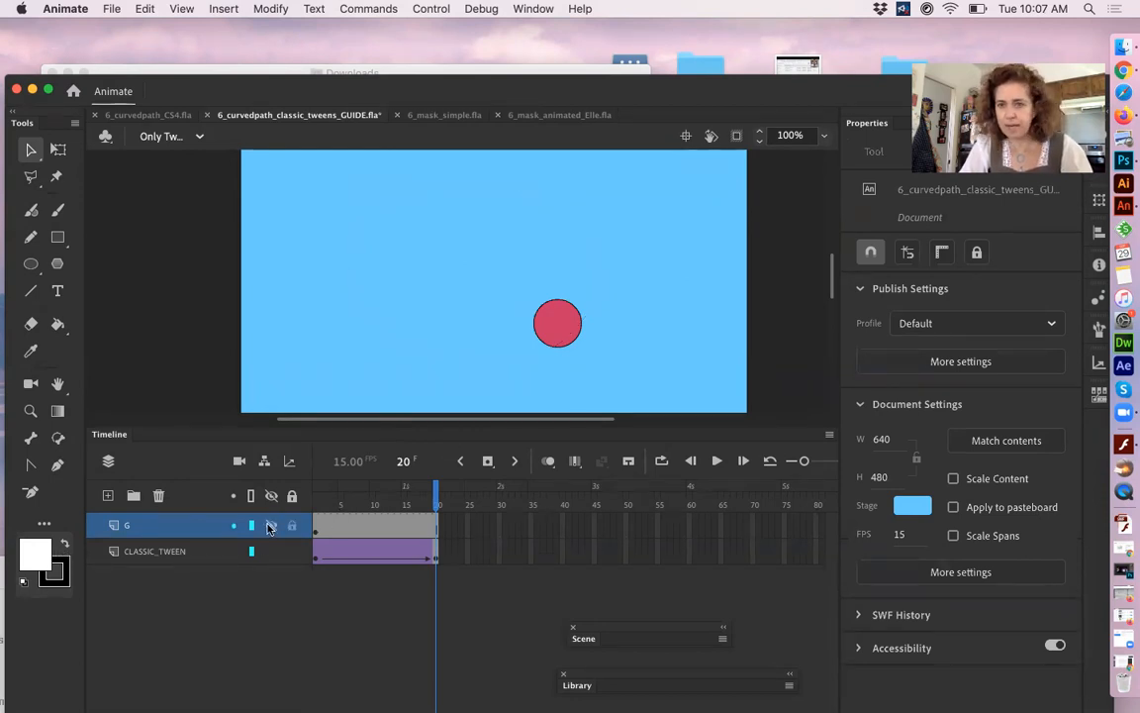
click(270, 526)
click(270, 525)
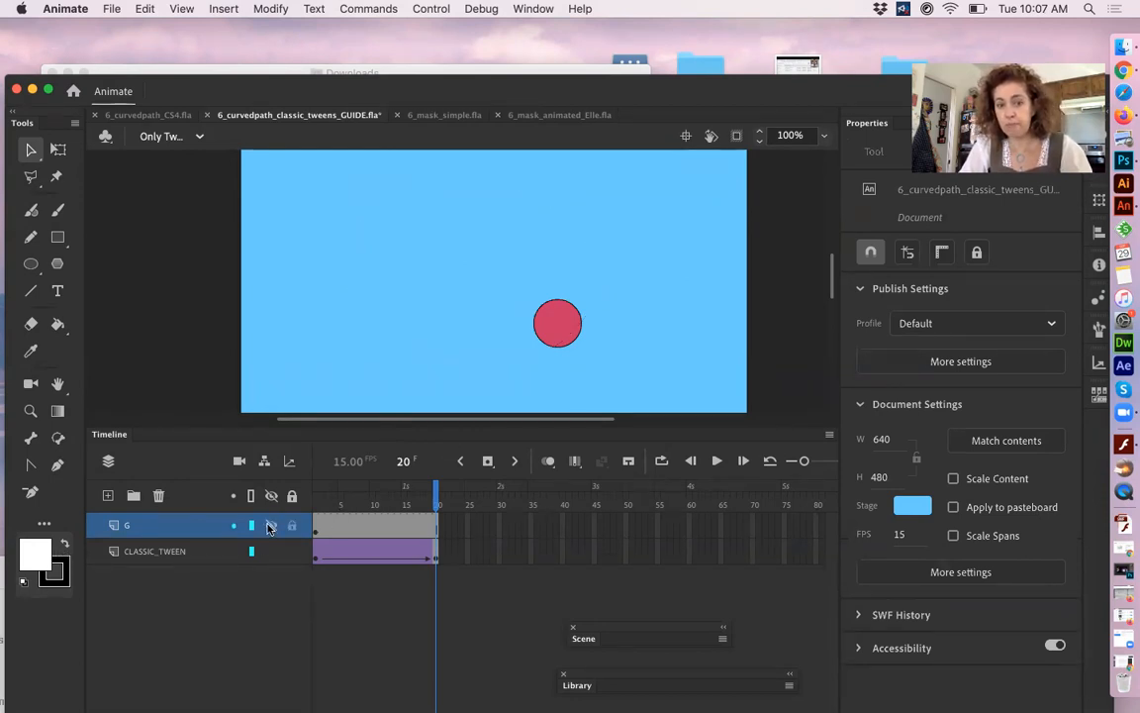
click(270, 526)
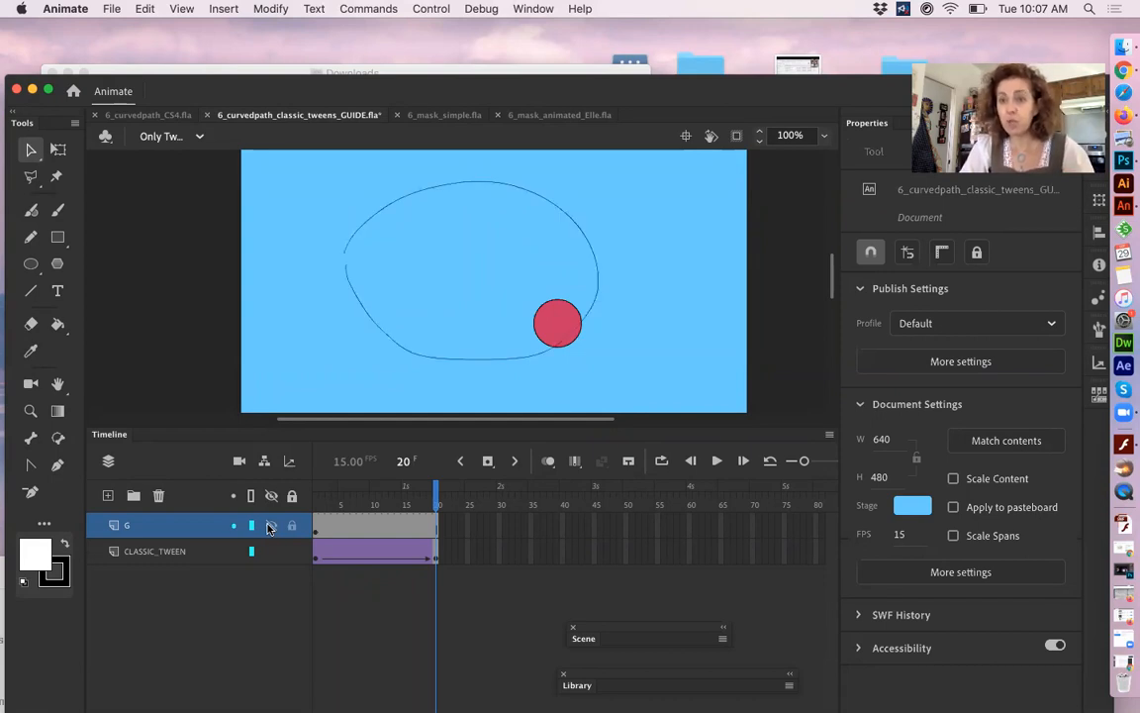
click(270, 525)
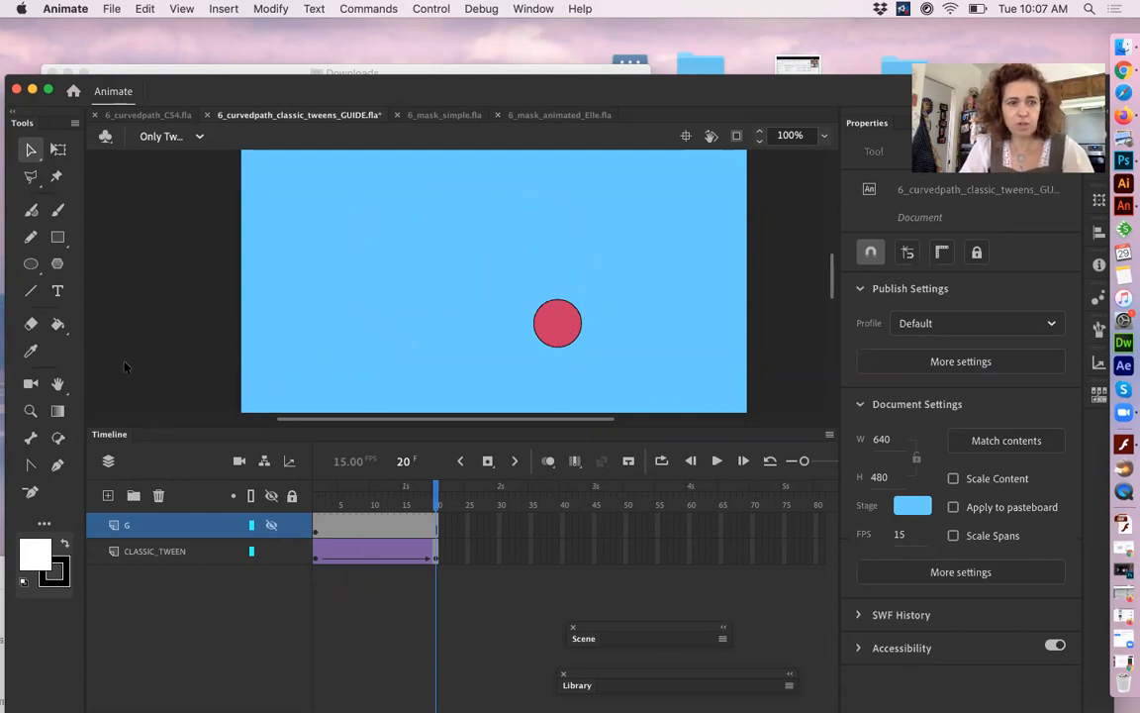
- Try to draw with the Pencil on hidden layer G and decline to unlock and show the layer
click(30, 236)
click(364, 287)
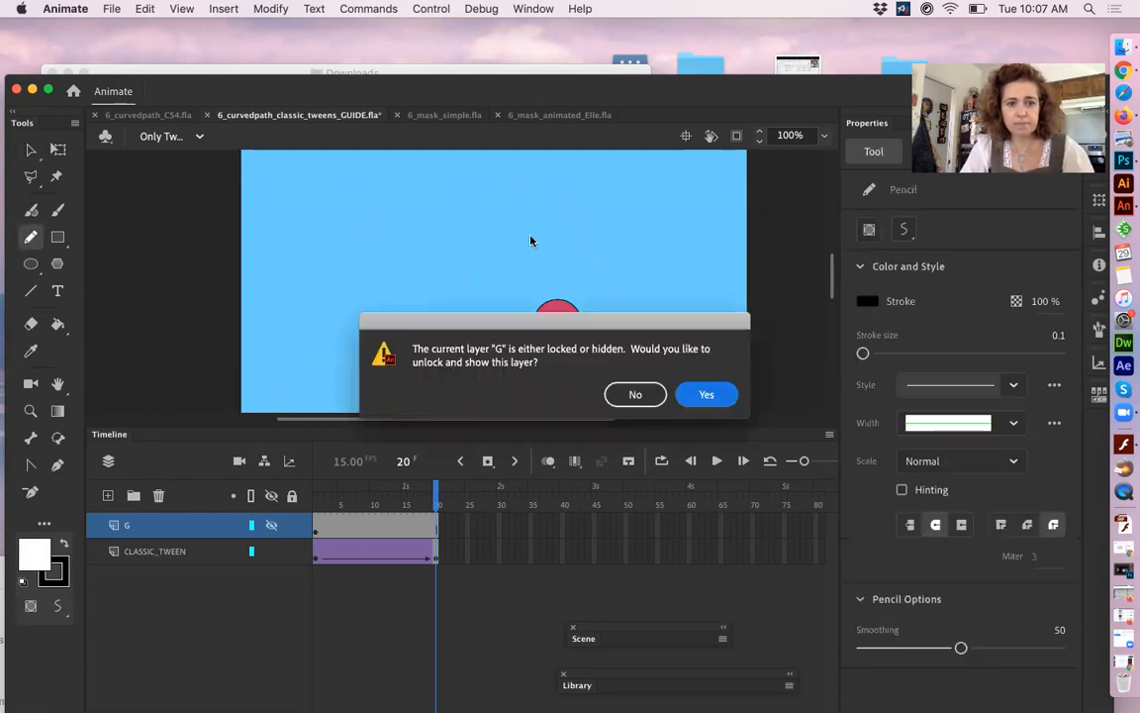
click(652, 395)
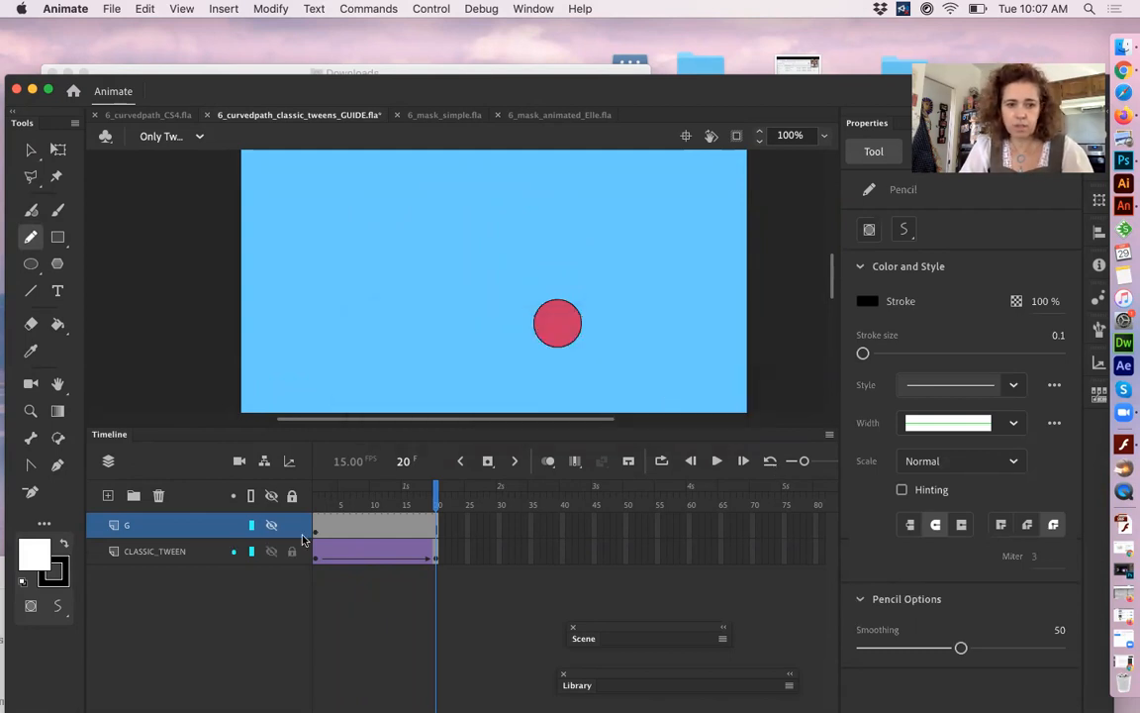
- Draw a short arched pencil line beside the red circle on frame 1 of the CLASSIC_TWEEN layer
click(340, 550)
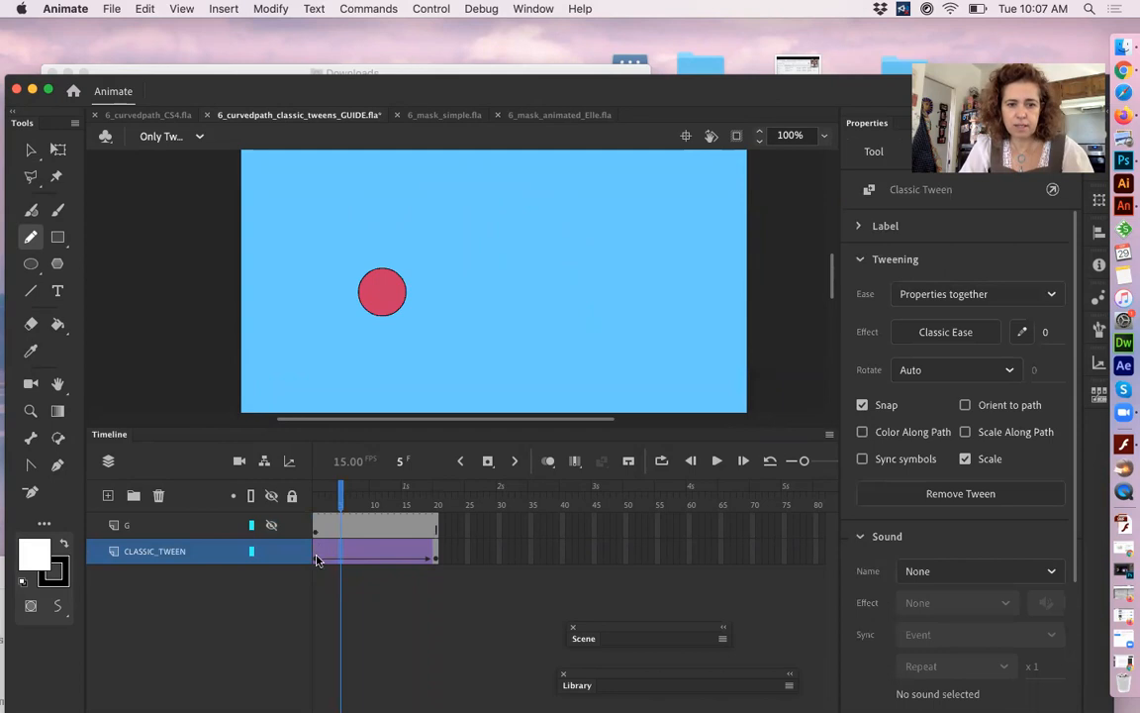
click(317, 561)
mouse_move(404, 348)
mouse_down()
mouse_move(435, 284)
mouse_move(562, 268)
mouse_up()
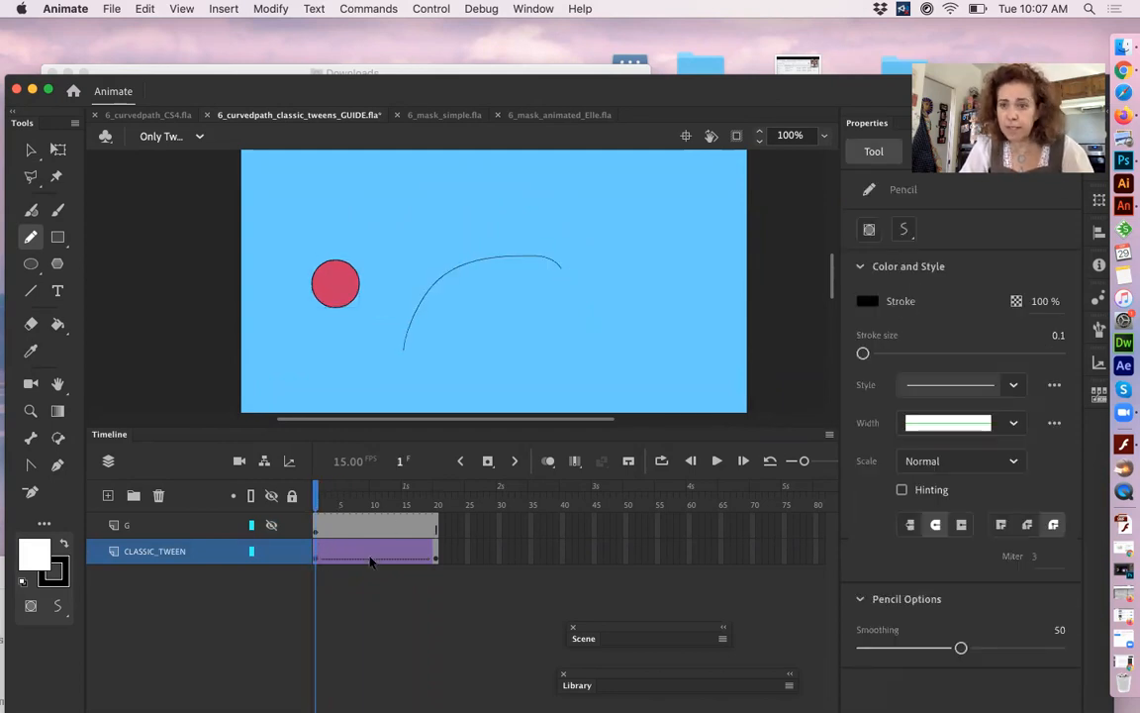
click(30, 149)
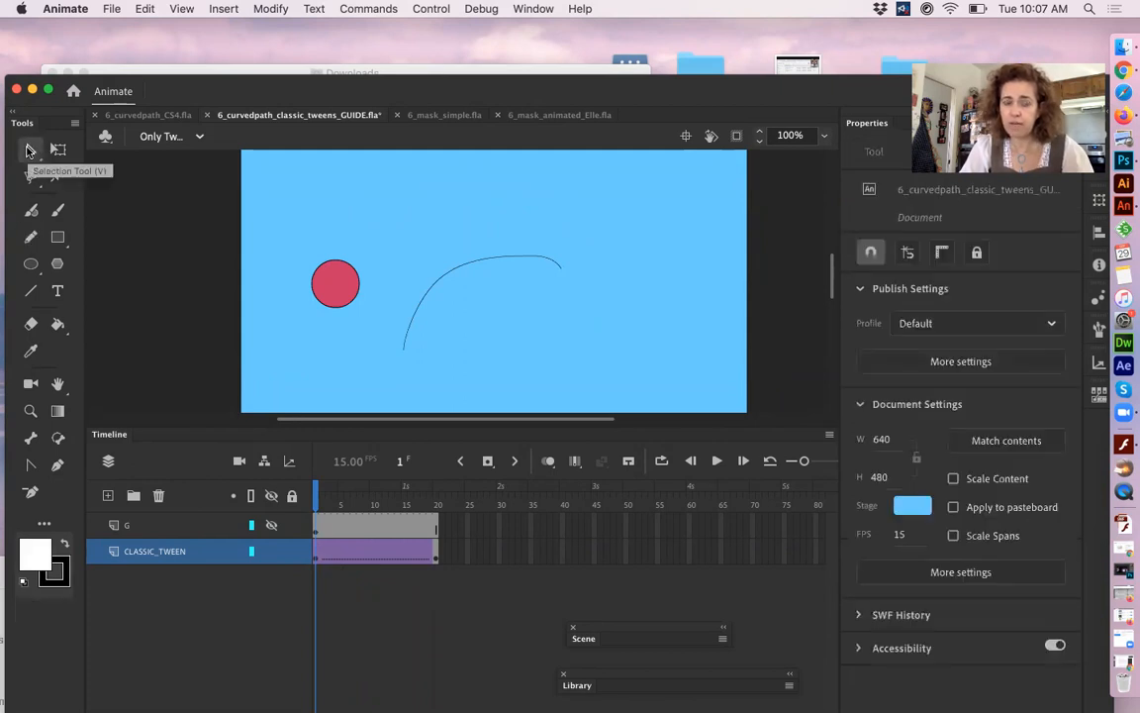
- Delete the arched line beside the red circle on the CLASSIC_TWEEN layer and show layer G again
click(505, 261)
key(Delete)
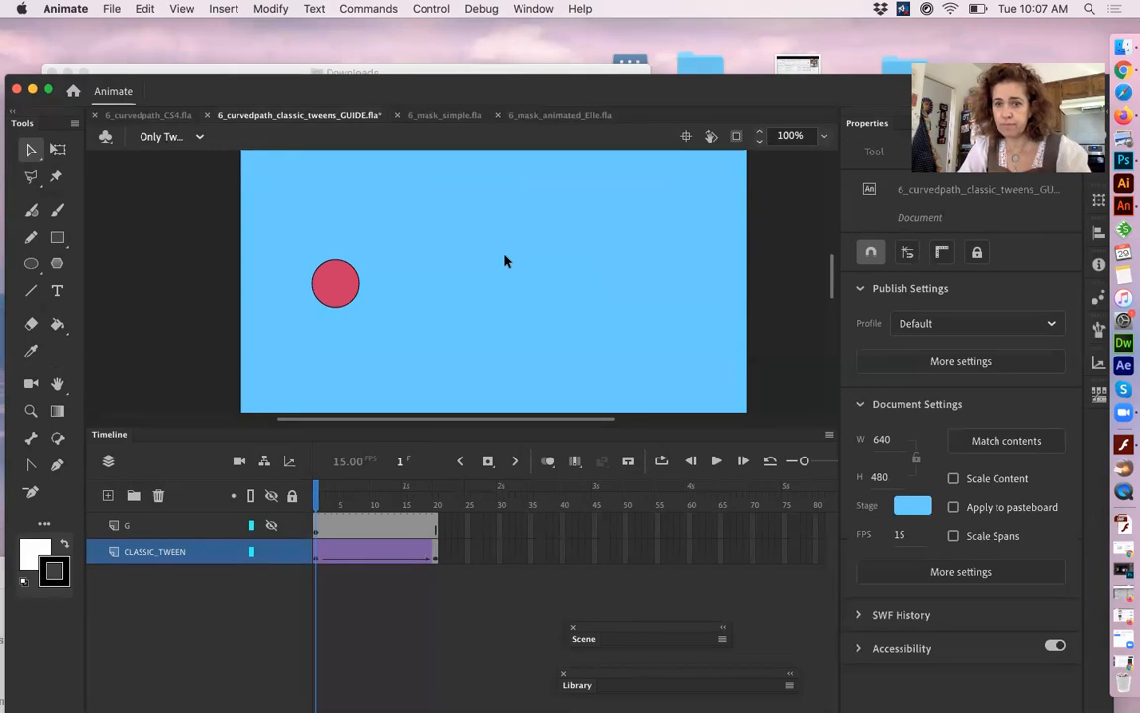
click(266, 524)
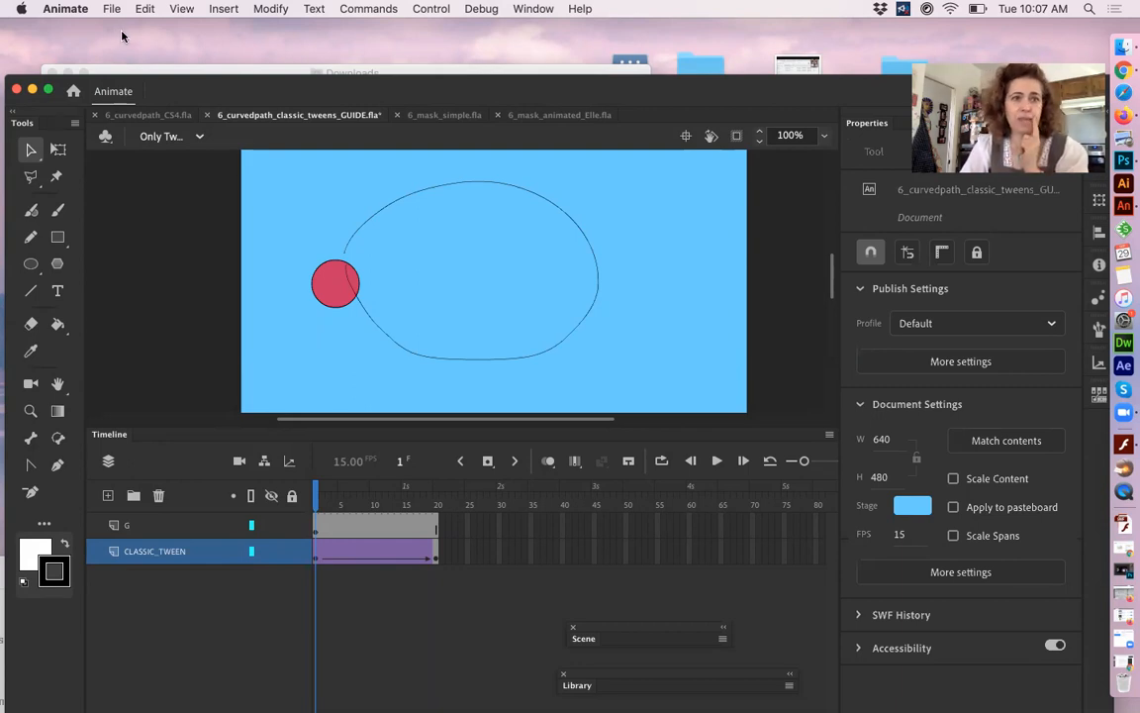
- Turn off Snap to Grid in the snapping options
click(179, 9)
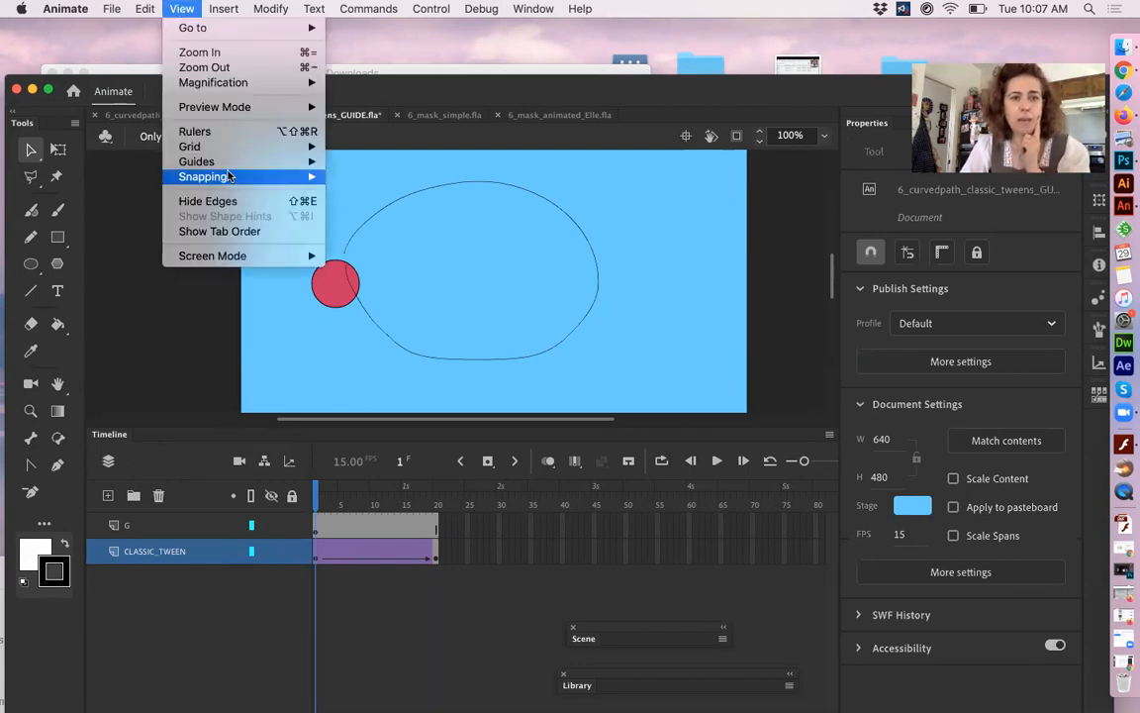
mouse_move(227, 176)
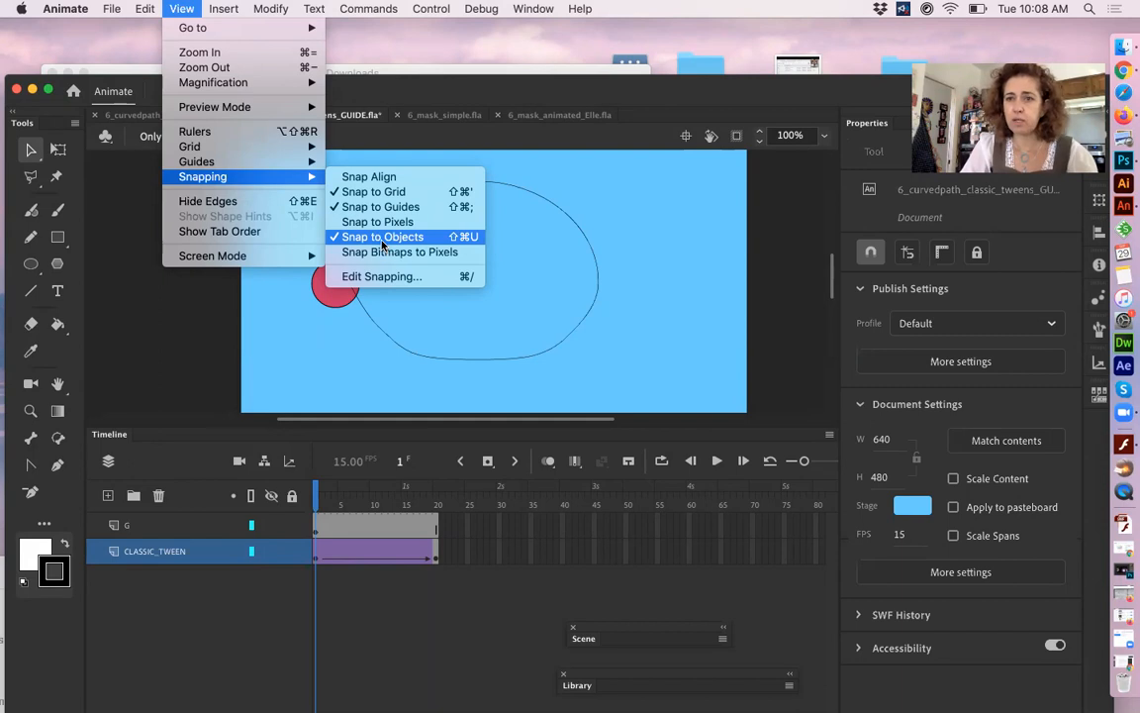
click(401, 192)
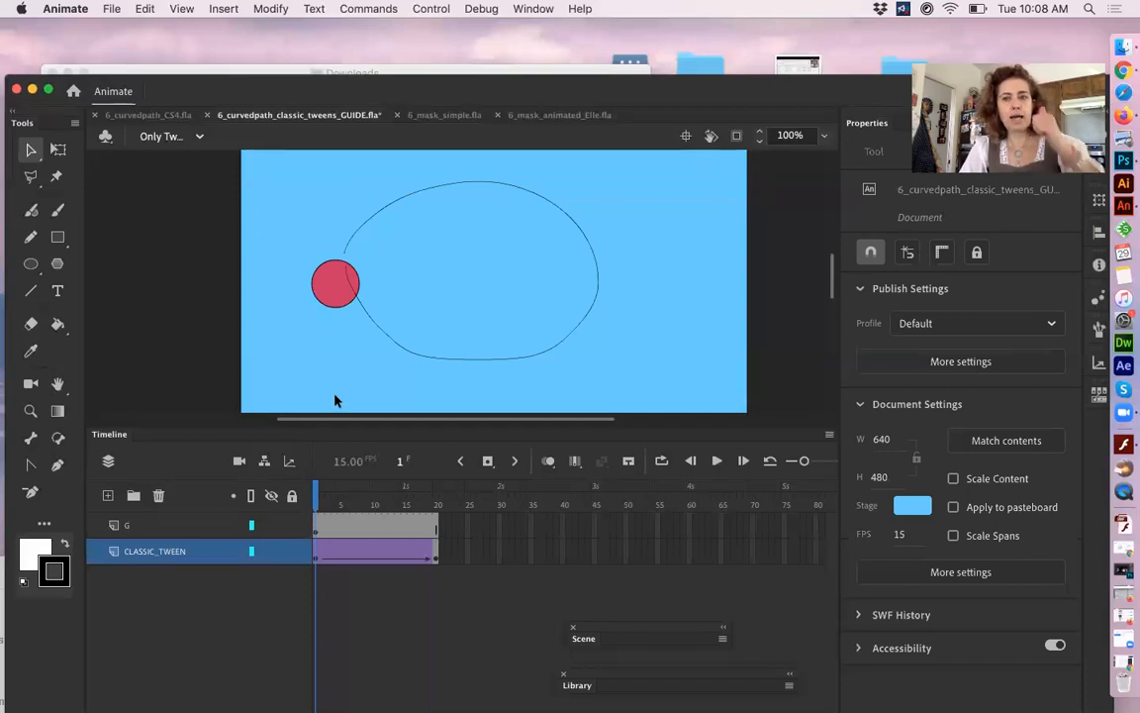
- With the CLASSIC_TWEEN layer hidden, set layer G's type to Guide and turn off its outline view
click(272, 553)
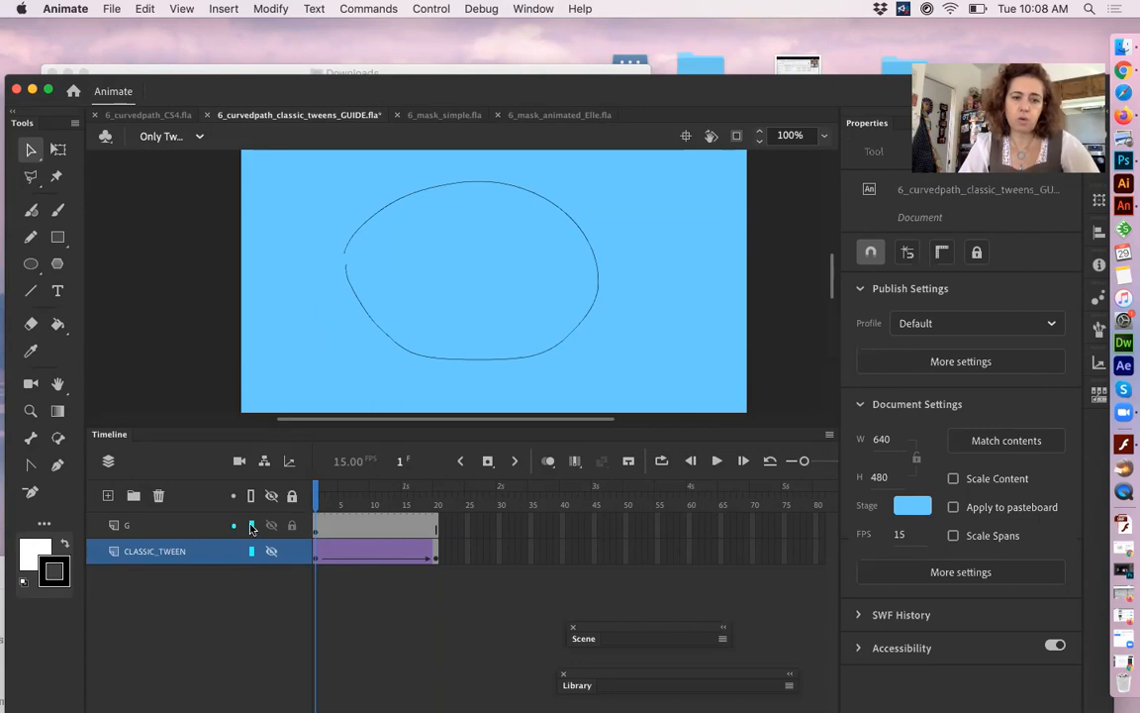
double_click(251, 526)
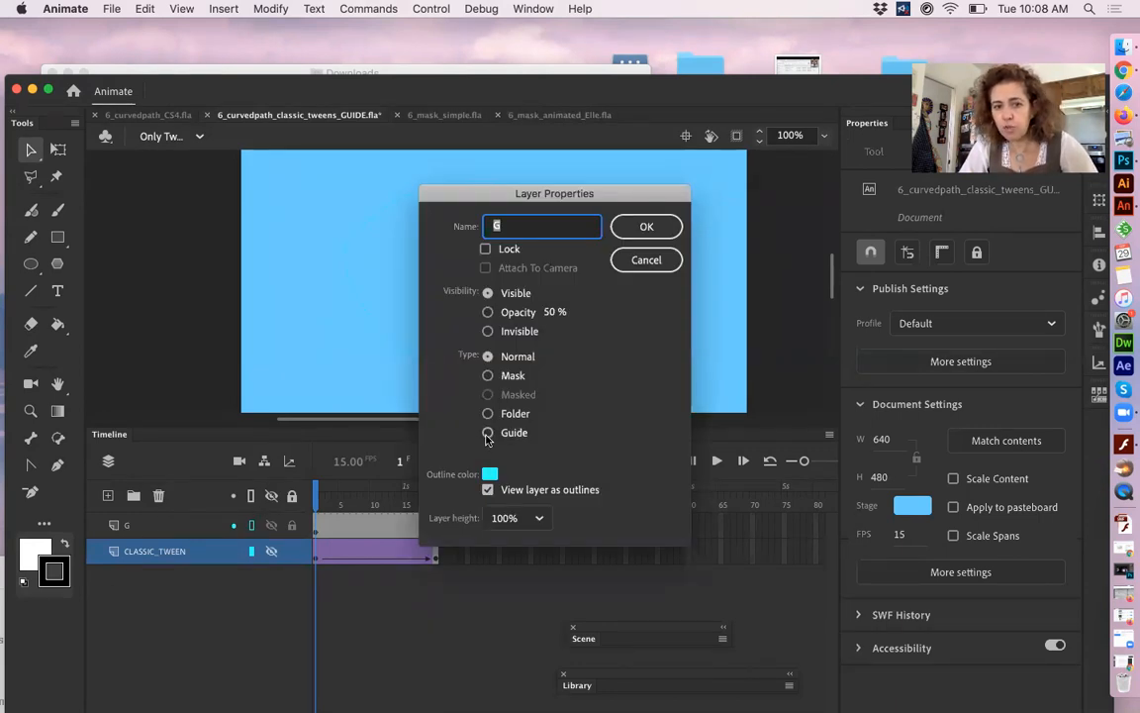
click(488, 434)
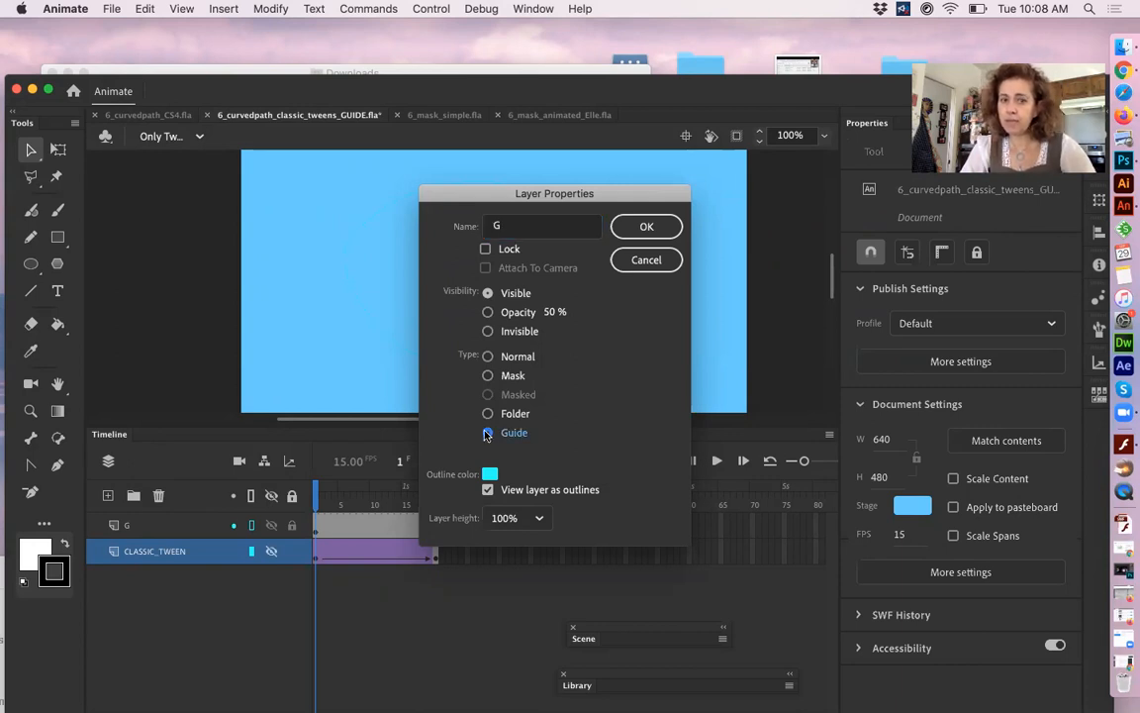
click(646, 227)
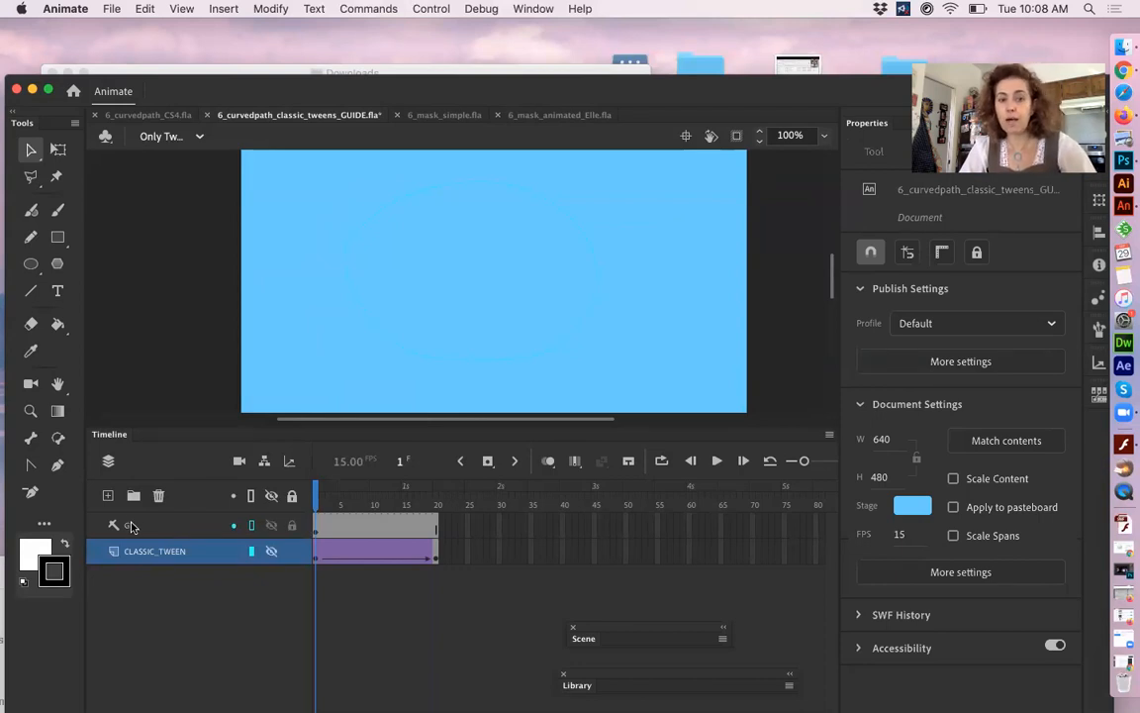
click(253, 529)
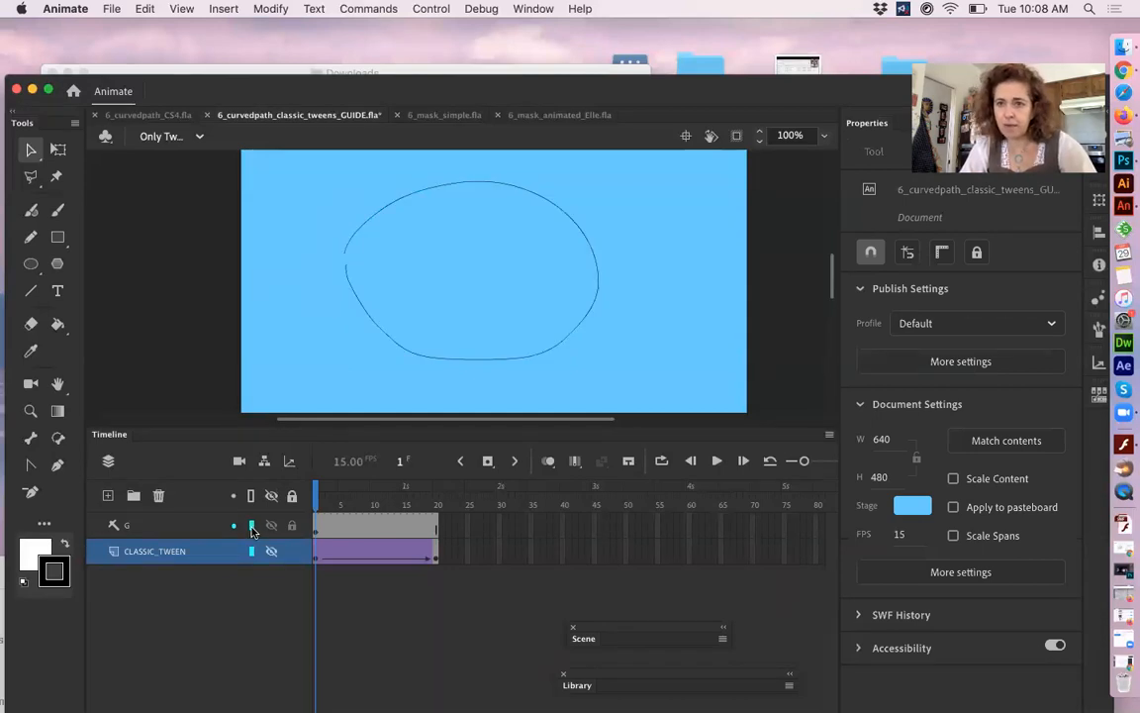
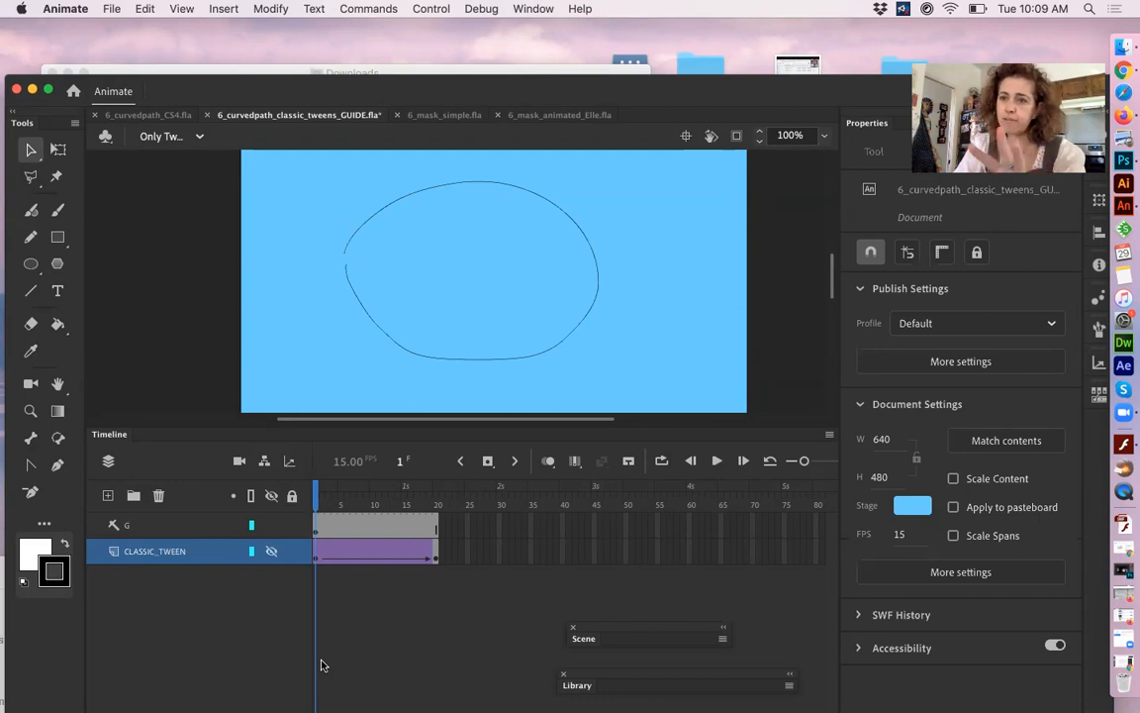
- Show the CLASSIC_TWEEN layer again and set its outline color to orange-red in the layer properties
click(272, 552)
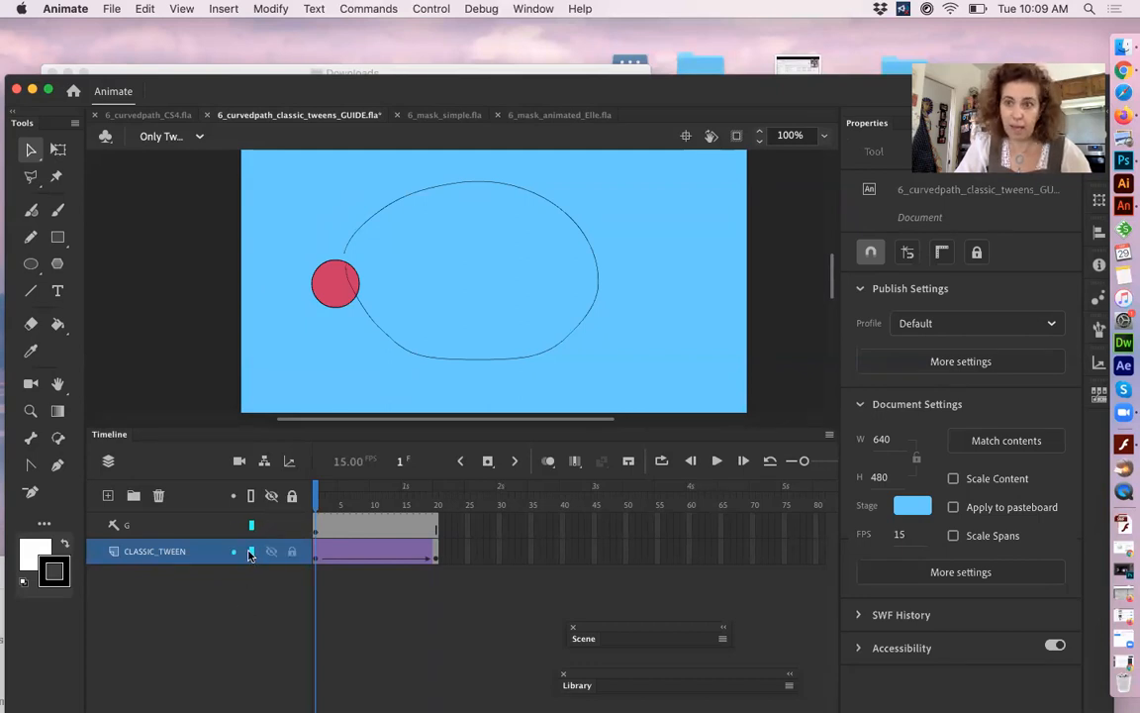
click(251, 555)
click(251, 556)
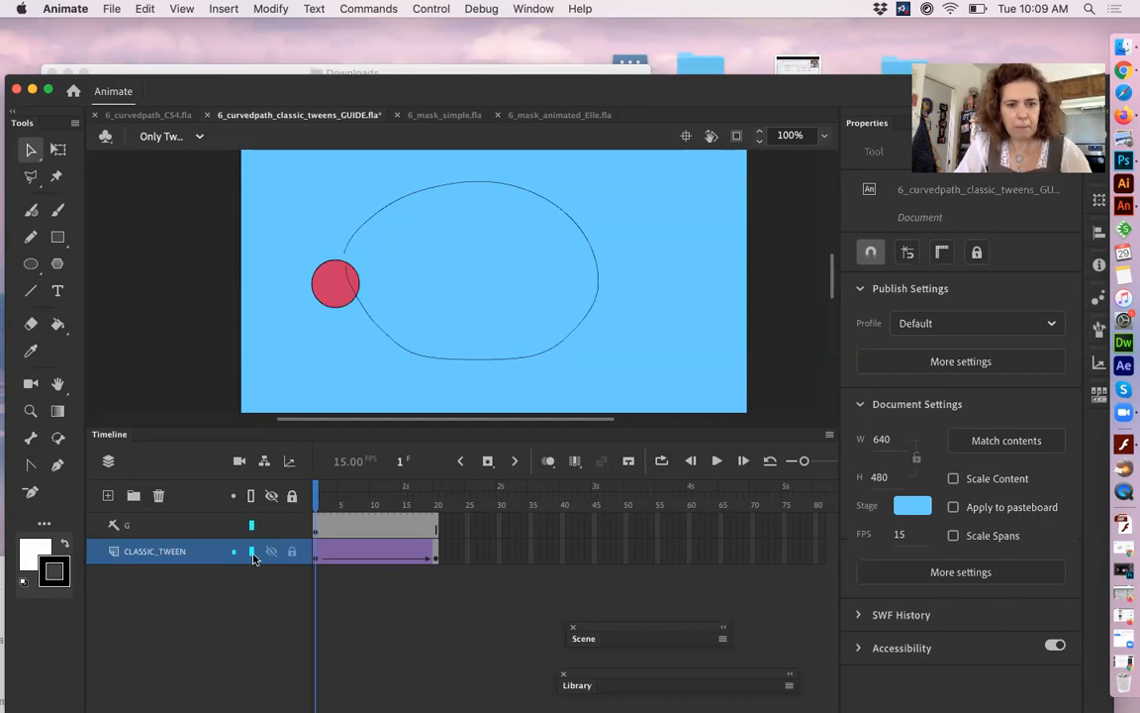
double_click(253, 557)
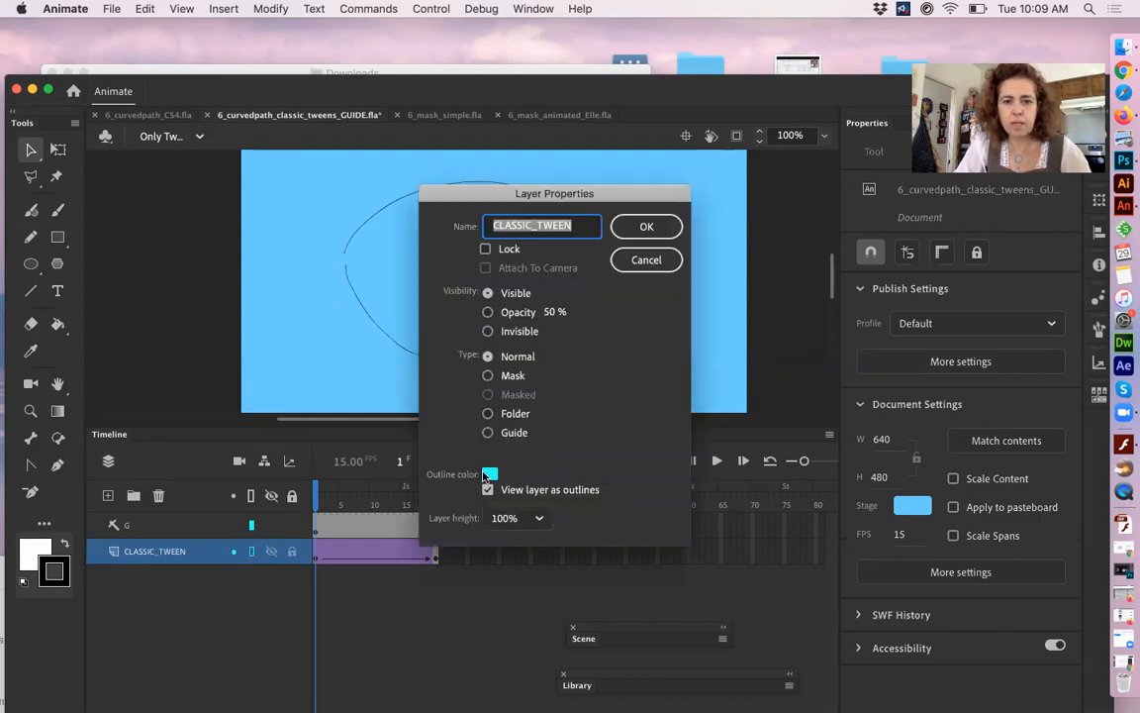
click(487, 474)
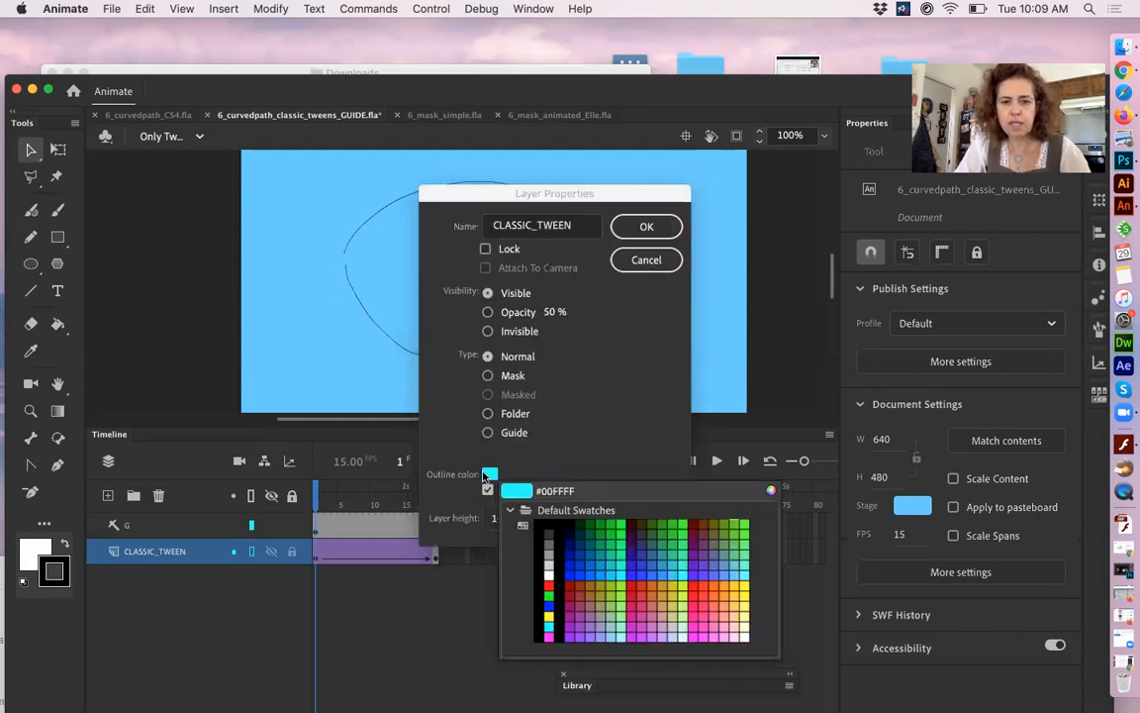
click(641, 584)
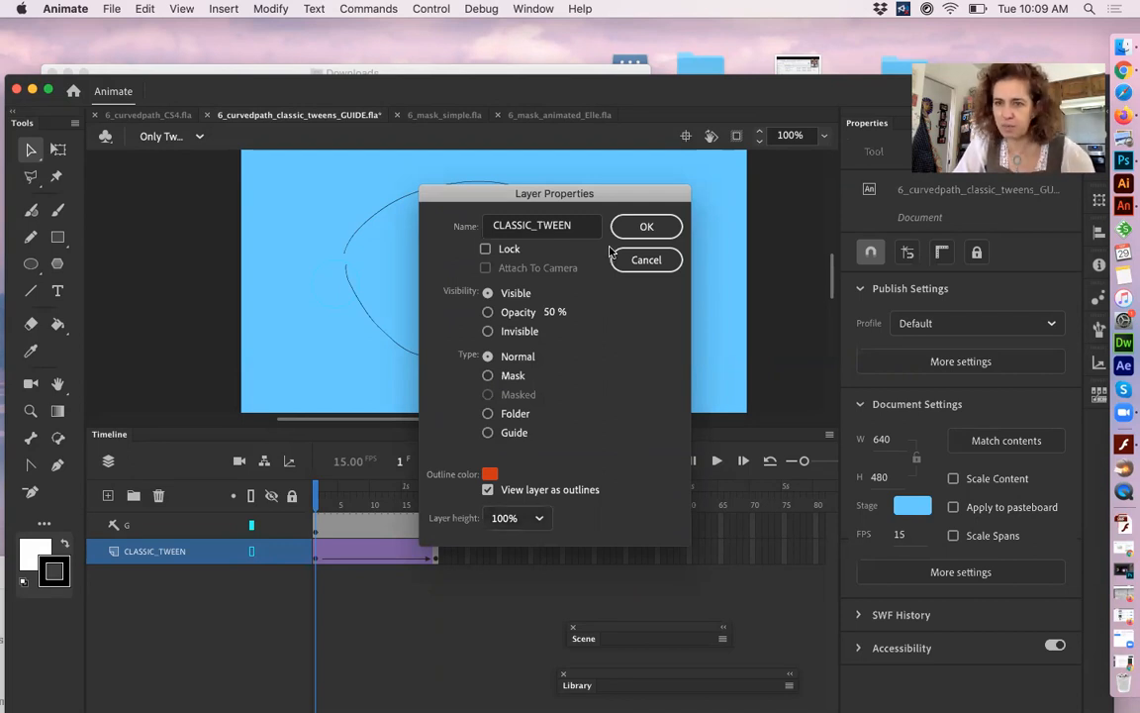
click(648, 227)
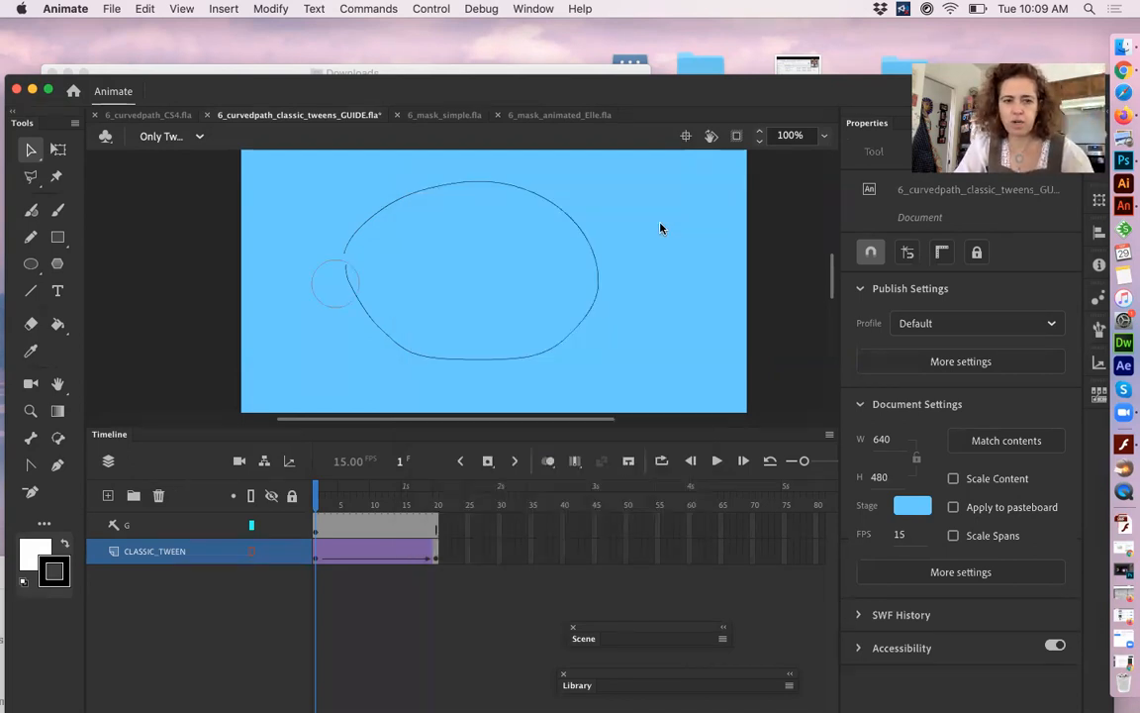
- Nest the CLASSIC_TWEEN layer under guide layer G with outline view turned off, and scrub the tween to frame 20
click(153, 557)
drag(162, 572, 155, 542)
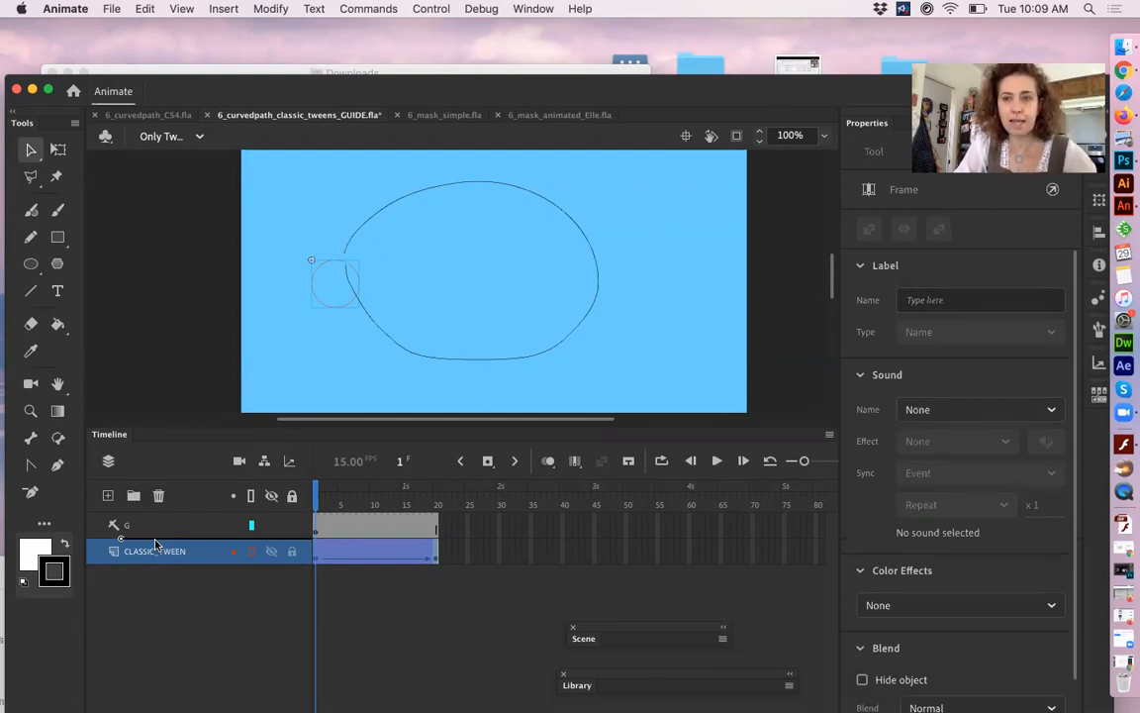
drag(155, 542, 156, 544)
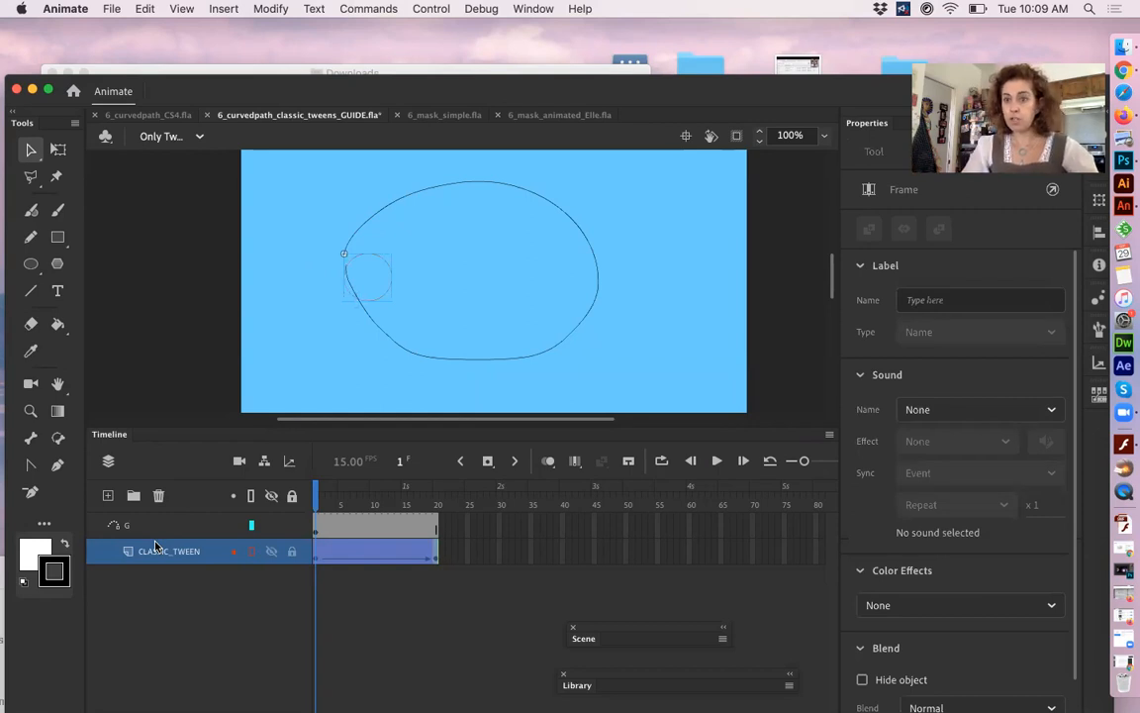
click(252, 552)
drag(333, 498, 437, 528)
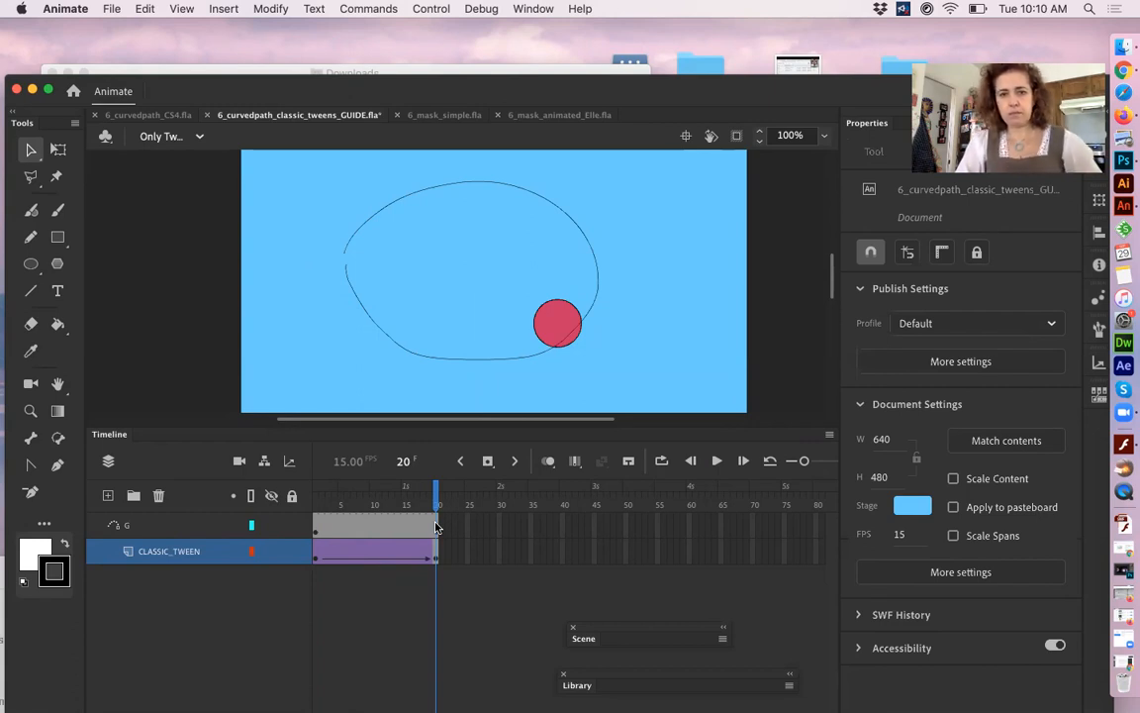
- Move the red circle's transformation point to its center on both keyframes, frame 1 and frame 20, with Free Transform
click(315, 559)
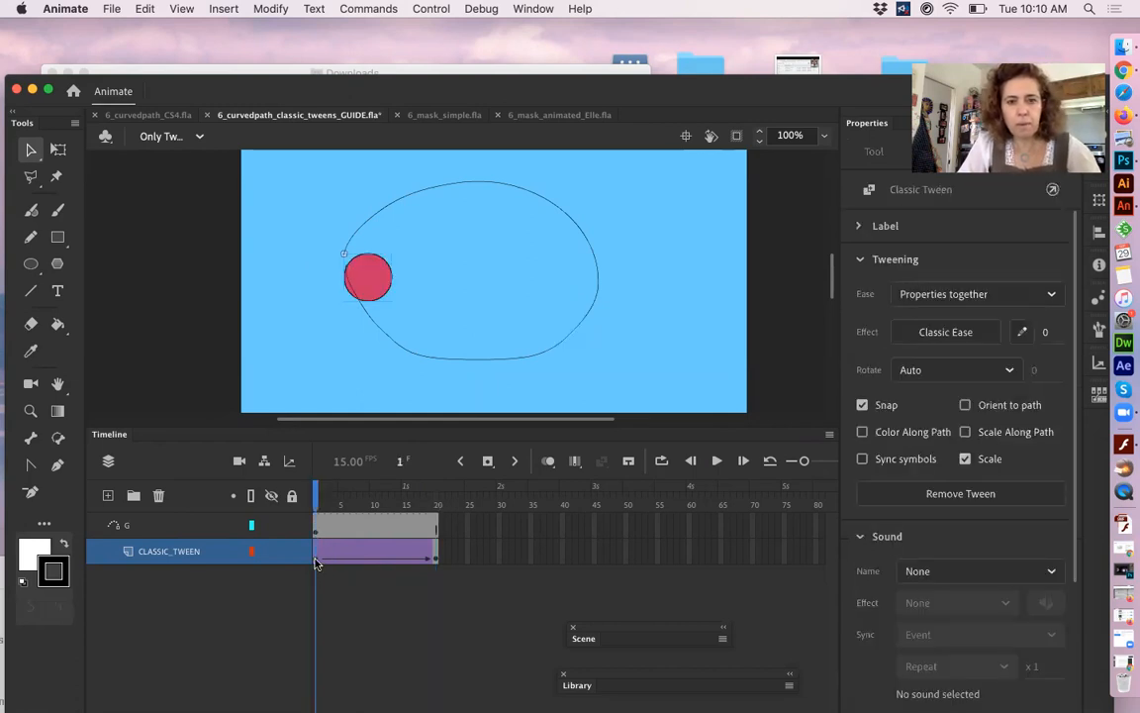
mouse_move(382, 280)
mouse_down()
mouse_move(432, 275)
mouse_move(379, 269)
mouse_up()
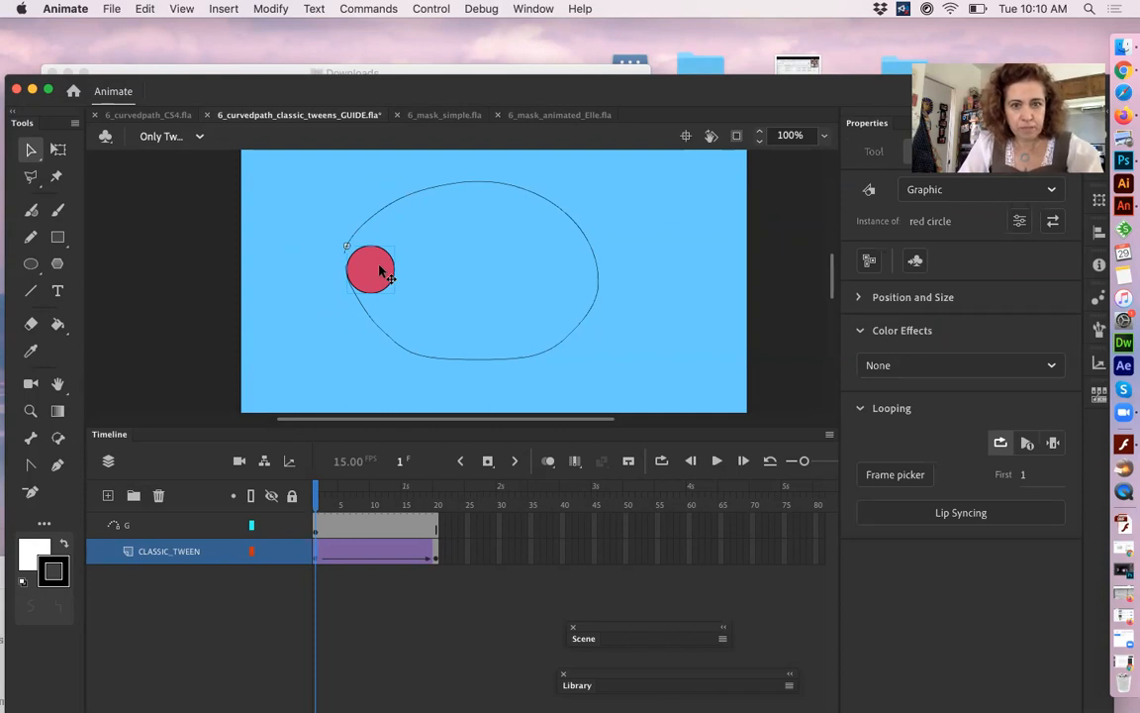
click(59, 150)
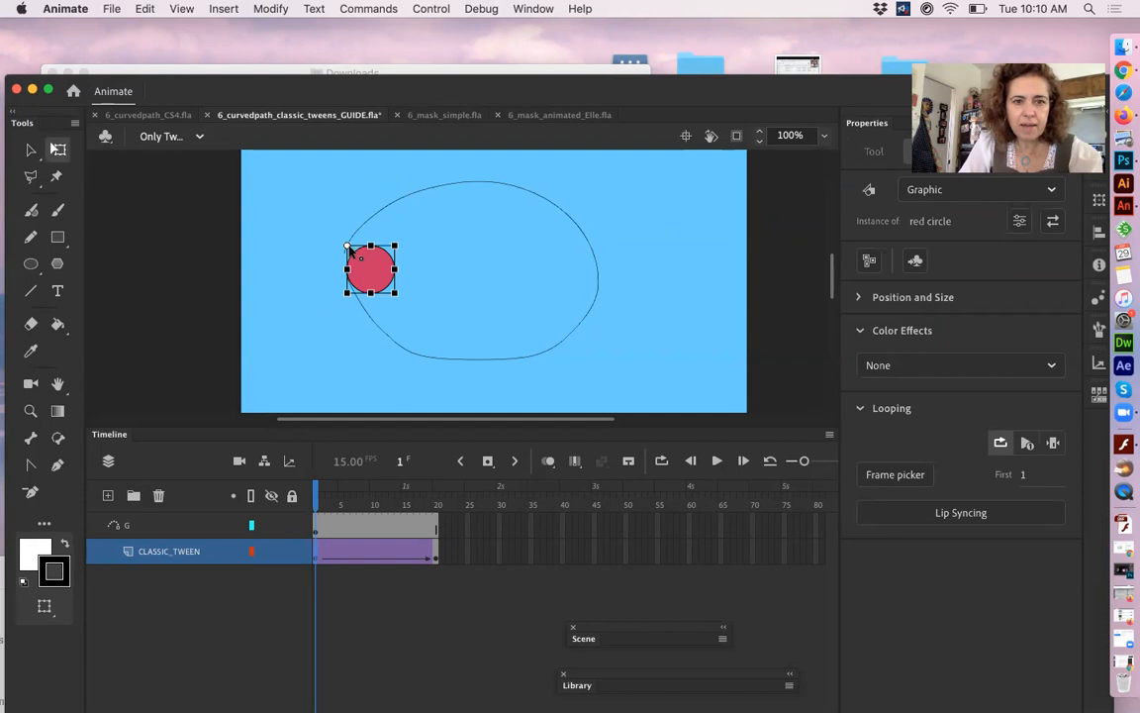
drag(348, 248, 371, 264)
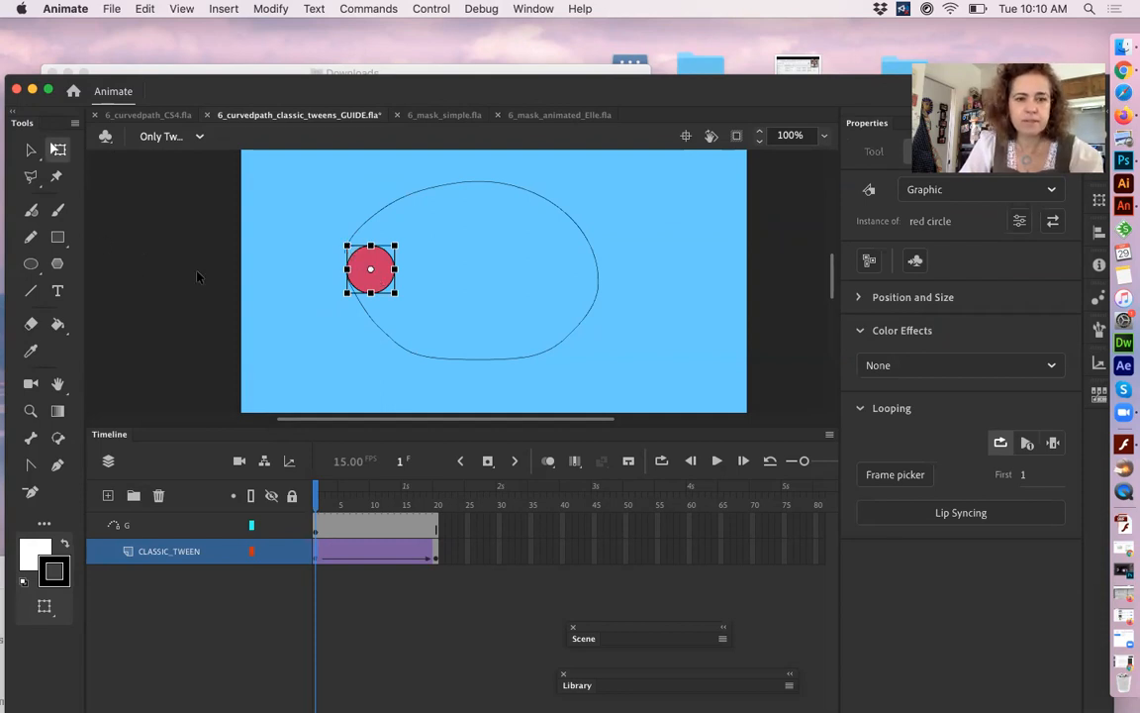
click(438, 559)
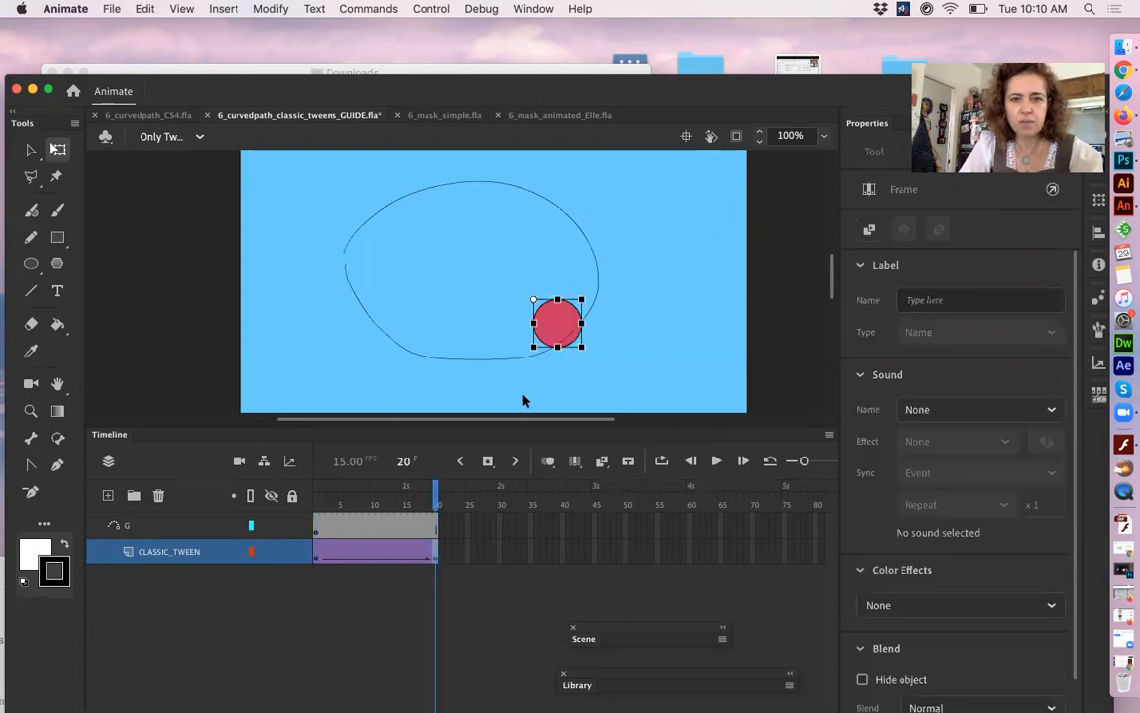
drag(536, 300, 558, 324)
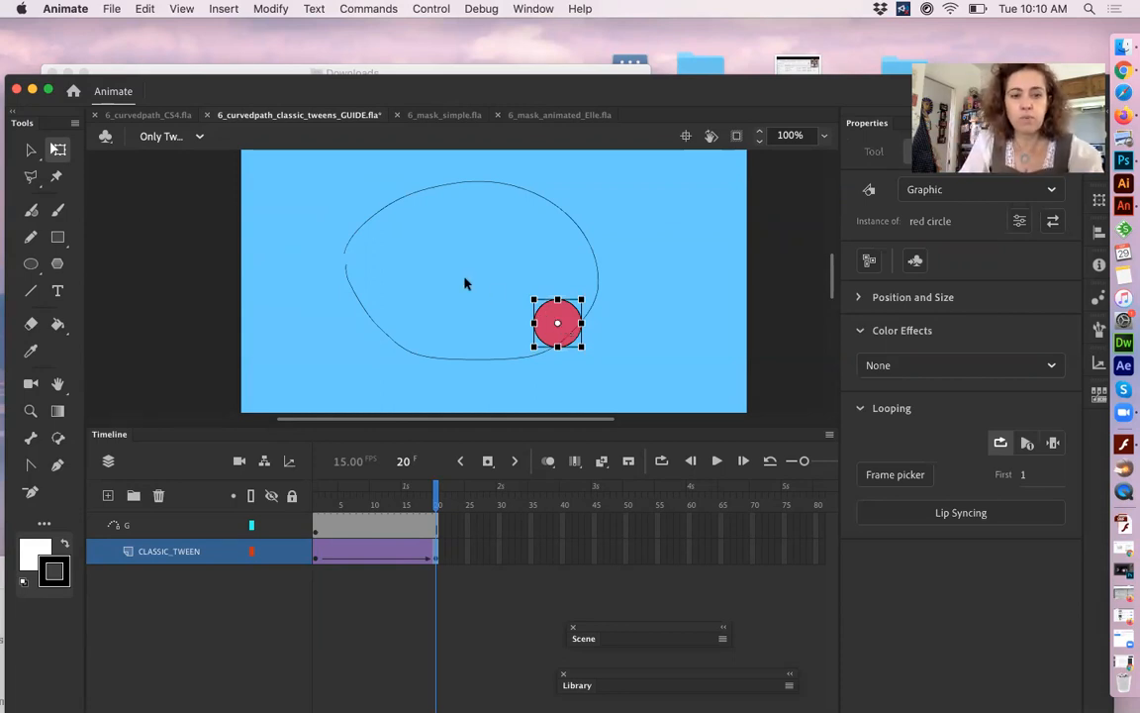
- Snap the center of the red circle on frame 1 to the upper end of the guide path at the gap
click(317, 503)
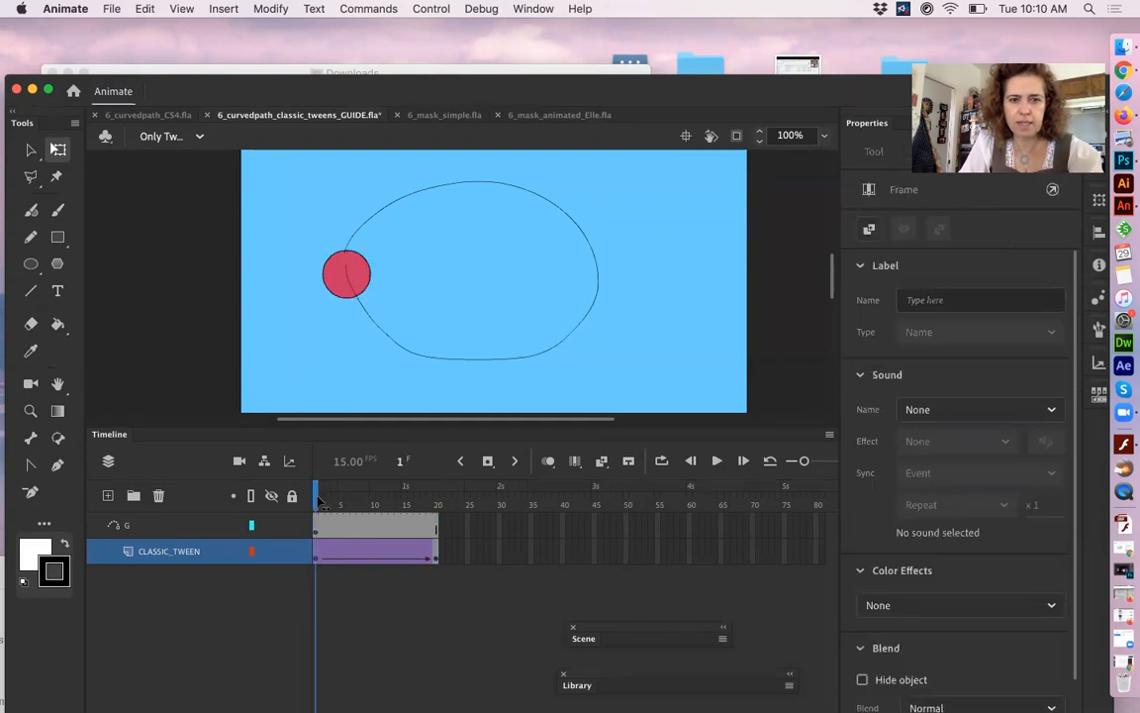
drag(364, 279, 363, 250)
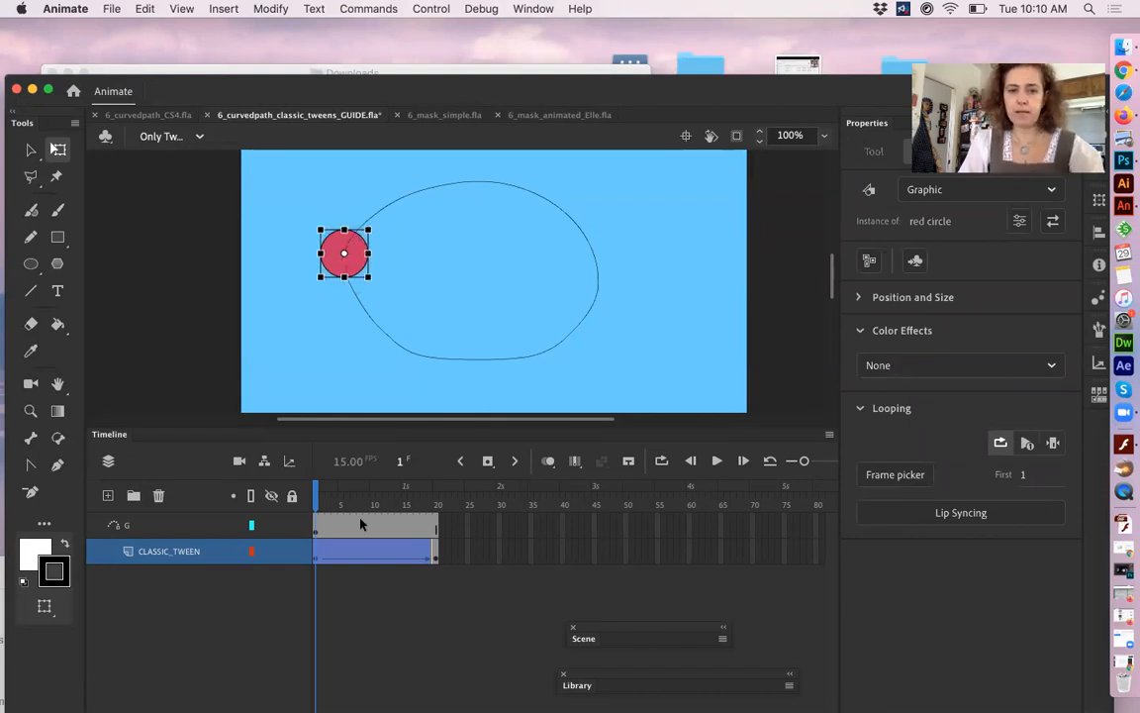
- Bend the lower segment of the guide path slightly outward near the gap, working at 400% zoom
click(435, 558)
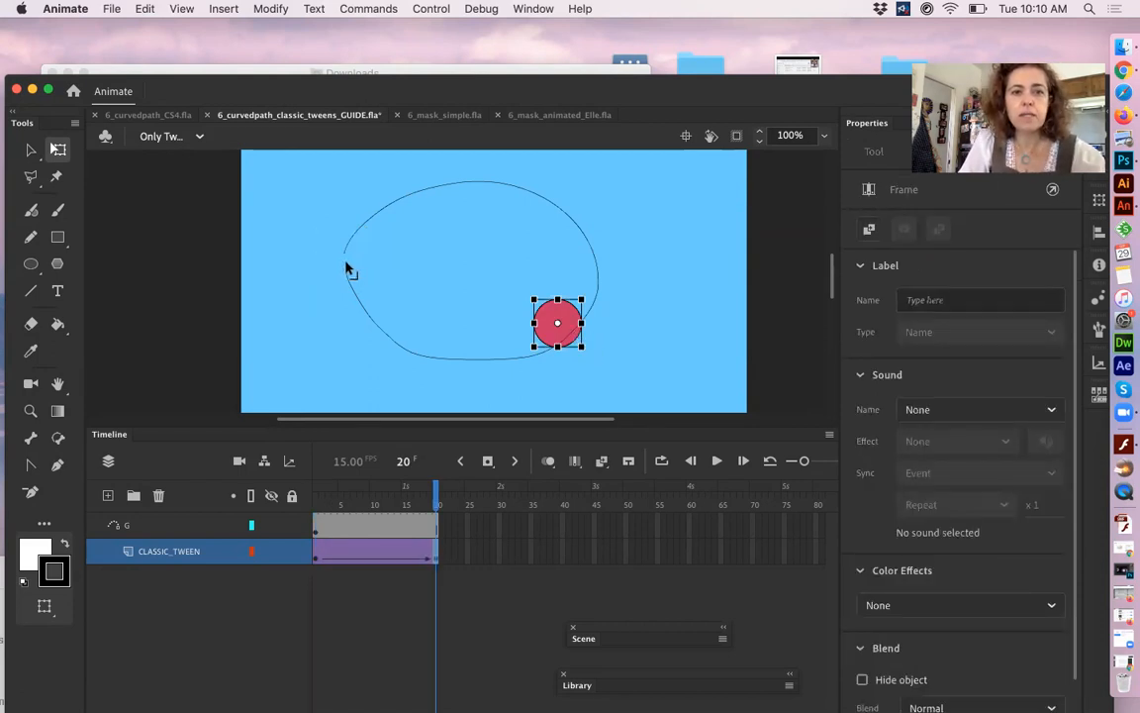
key(q)
key(z)
click(424, 263)
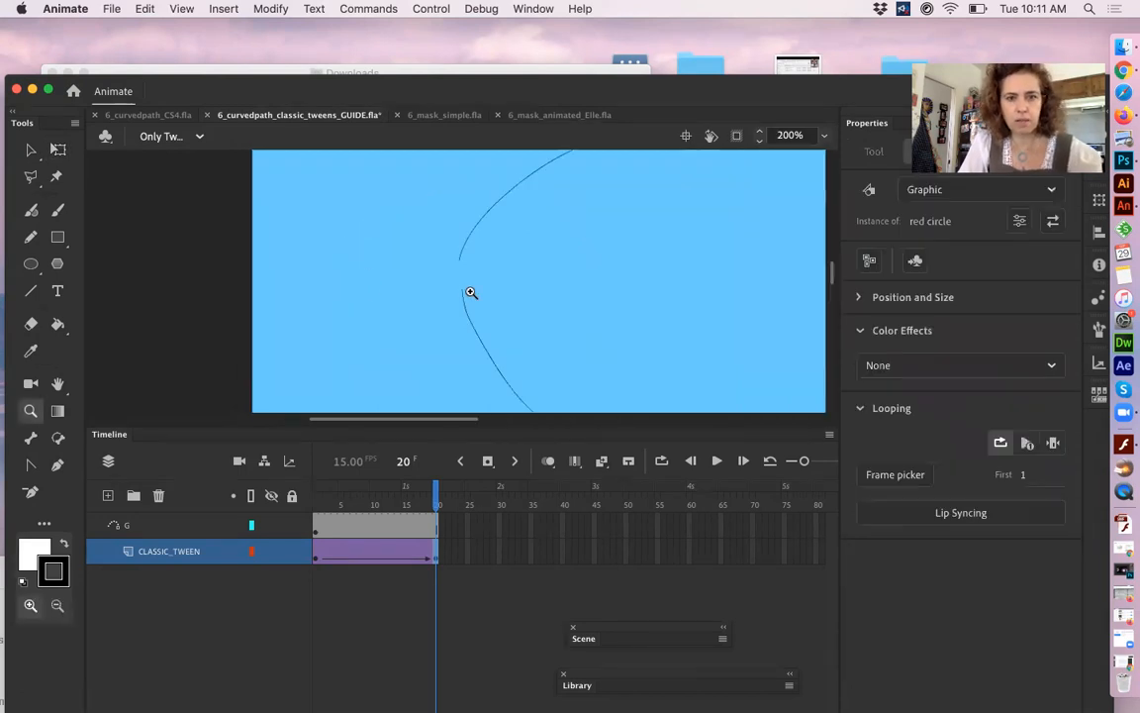
click(424, 263)
click(32, 148)
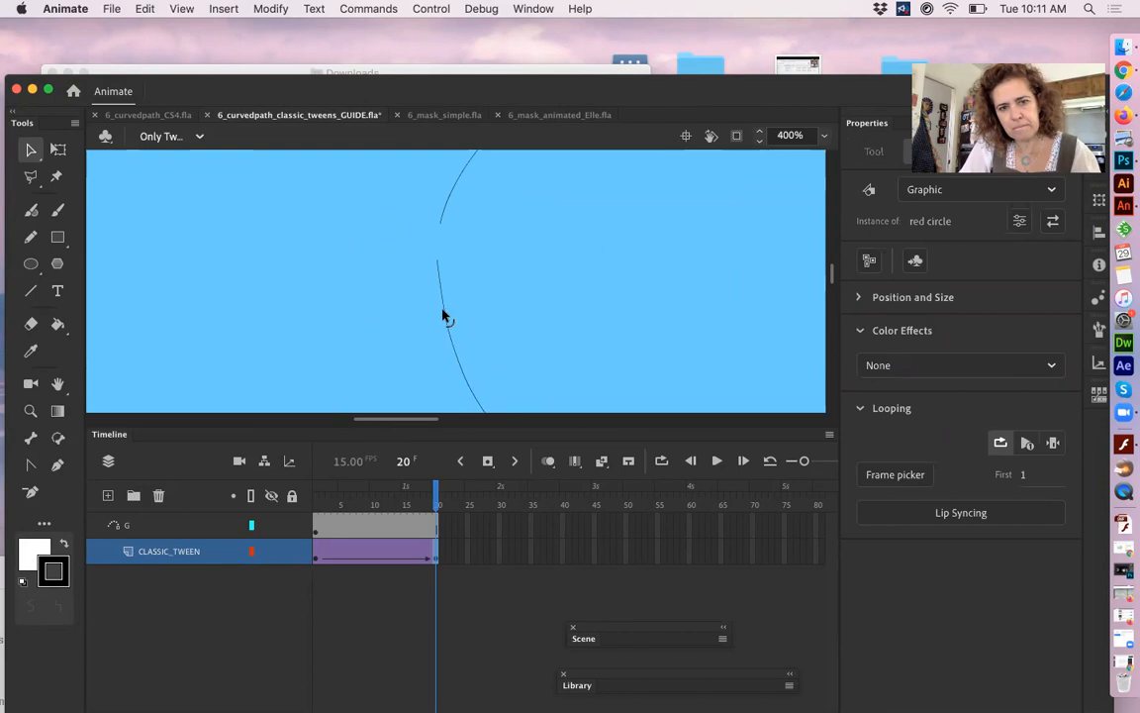
drag(445, 308, 439, 309)
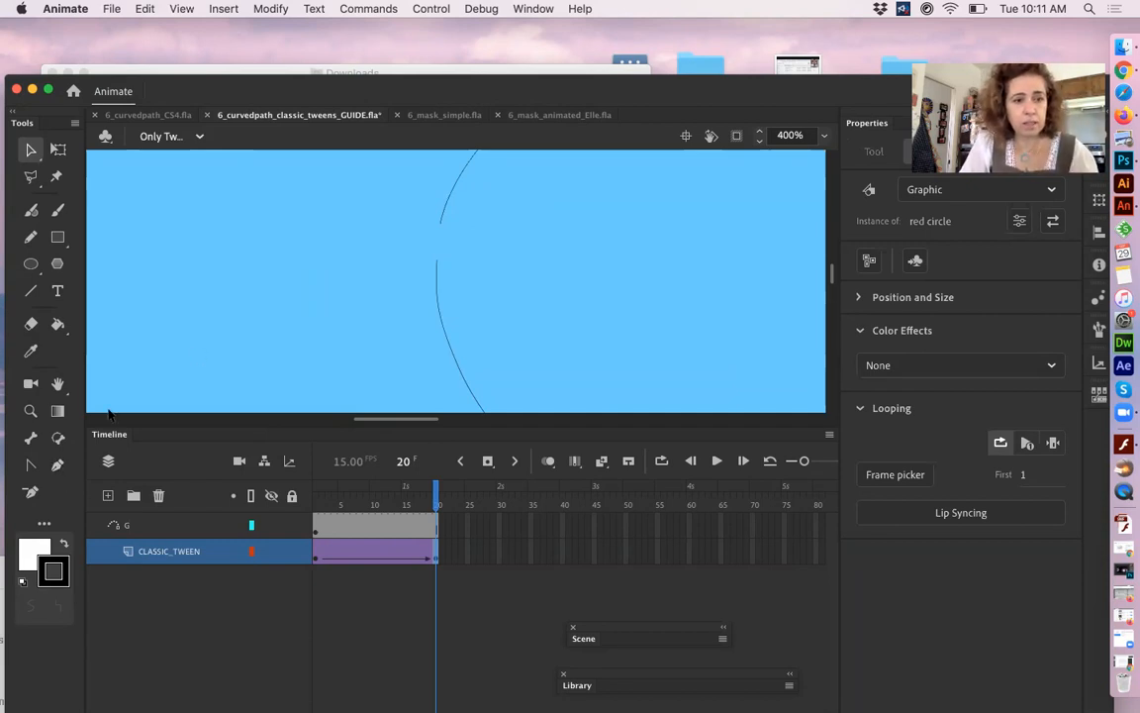
- Snap the center of the red circle on frame 20 to the lower end of the guide path at the gap
double_click(30, 410)
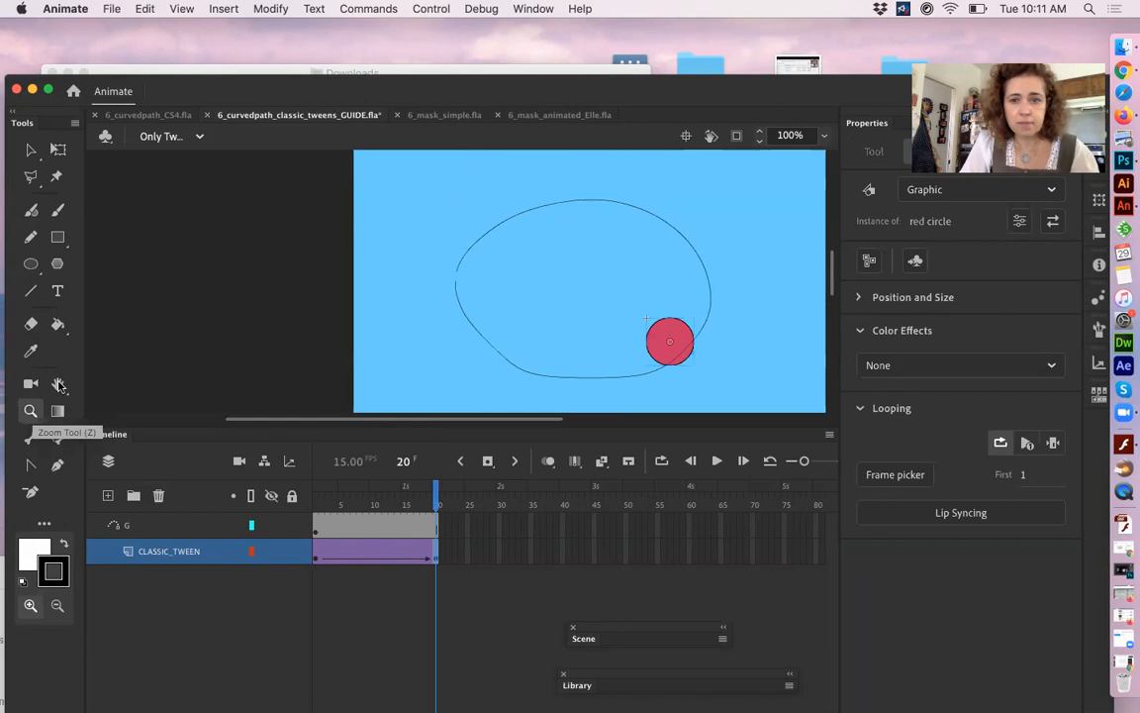
click(31, 148)
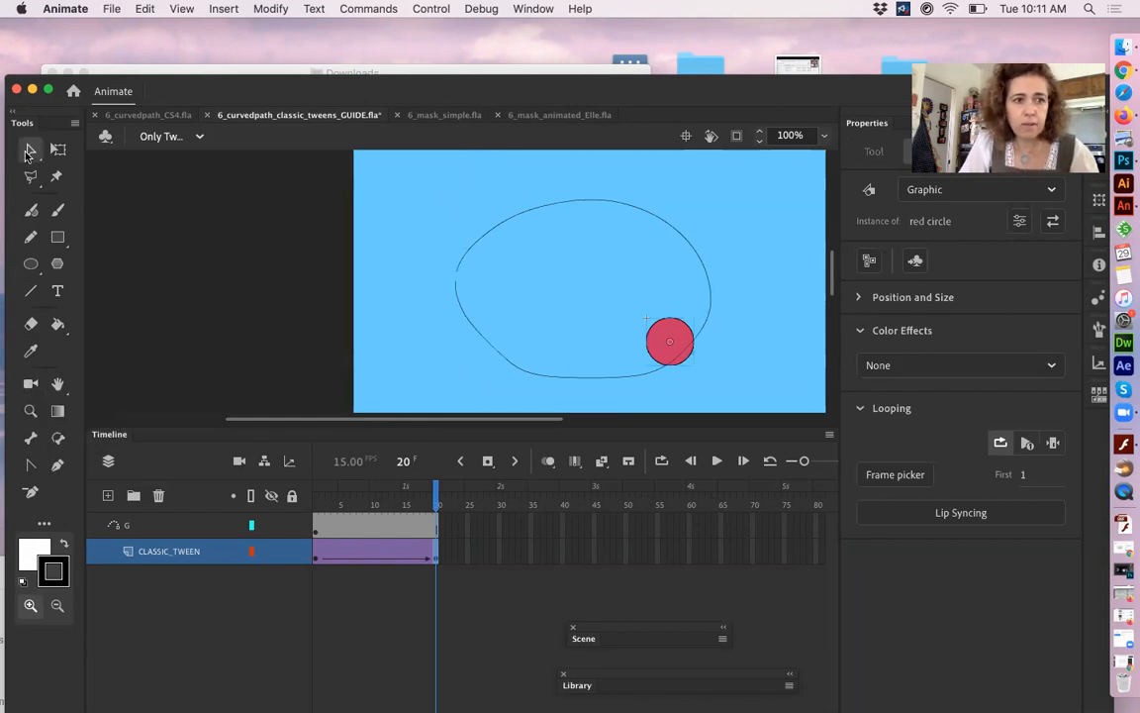
drag(670, 341, 469, 297)
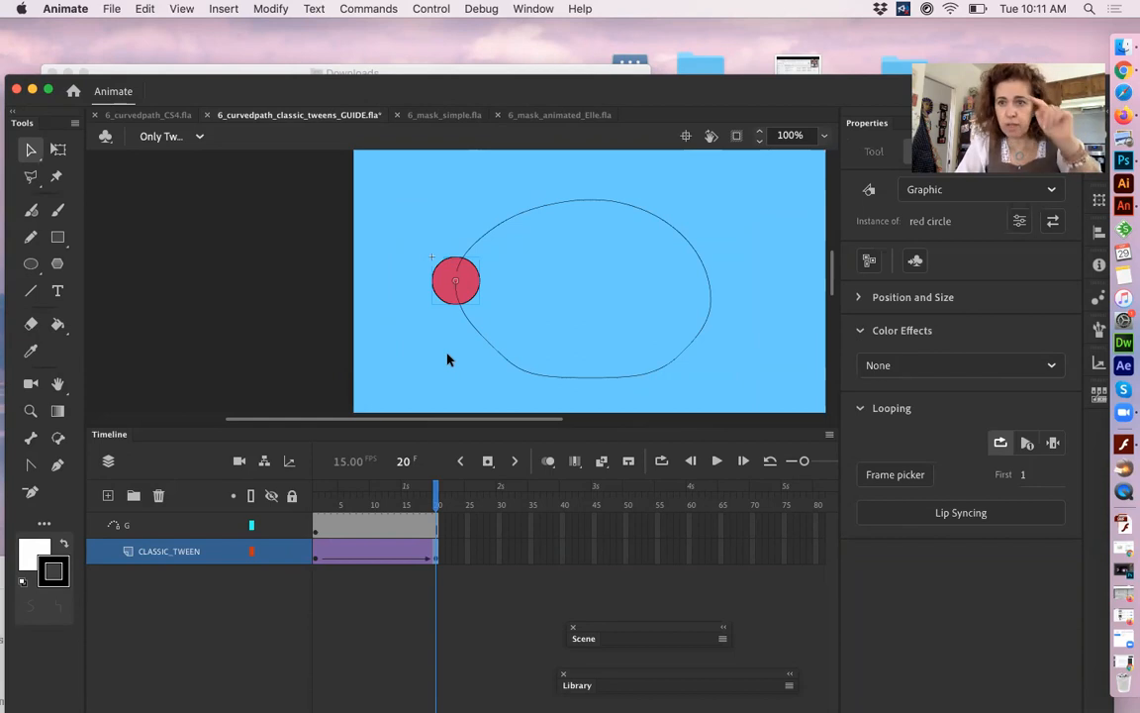
- Scrub the timeline from frame 2 to frame 20 to check the red circle's motion along the guide path
click(324, 501)
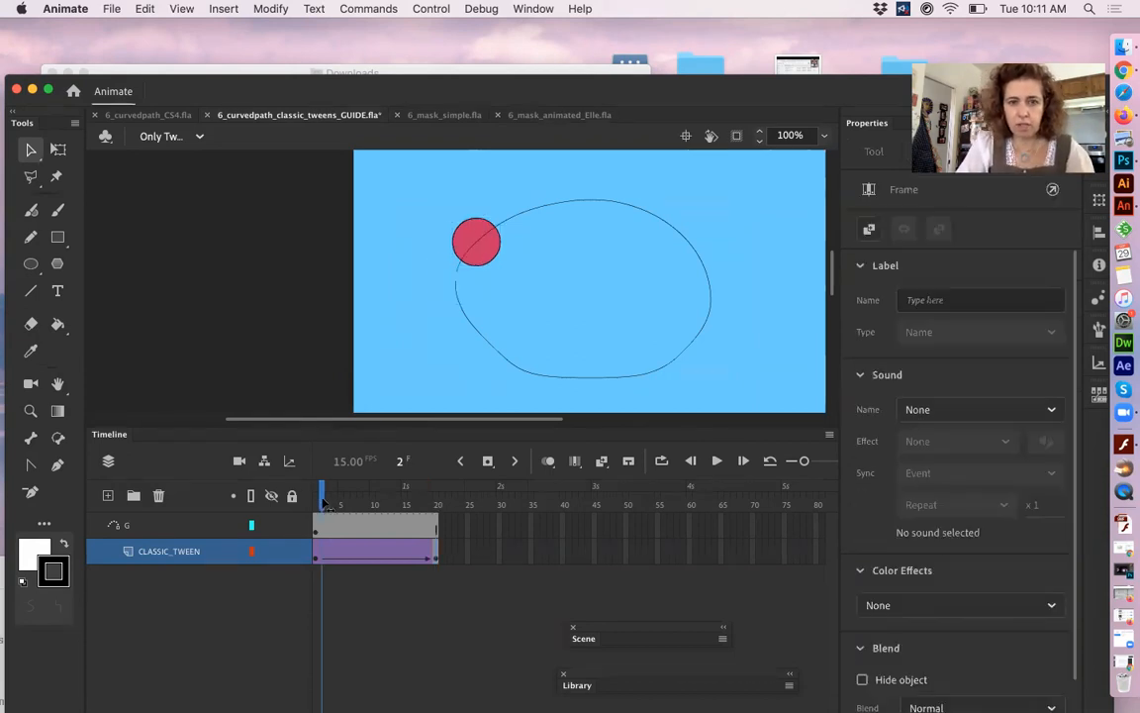
drag(324, 501, 470, 509)
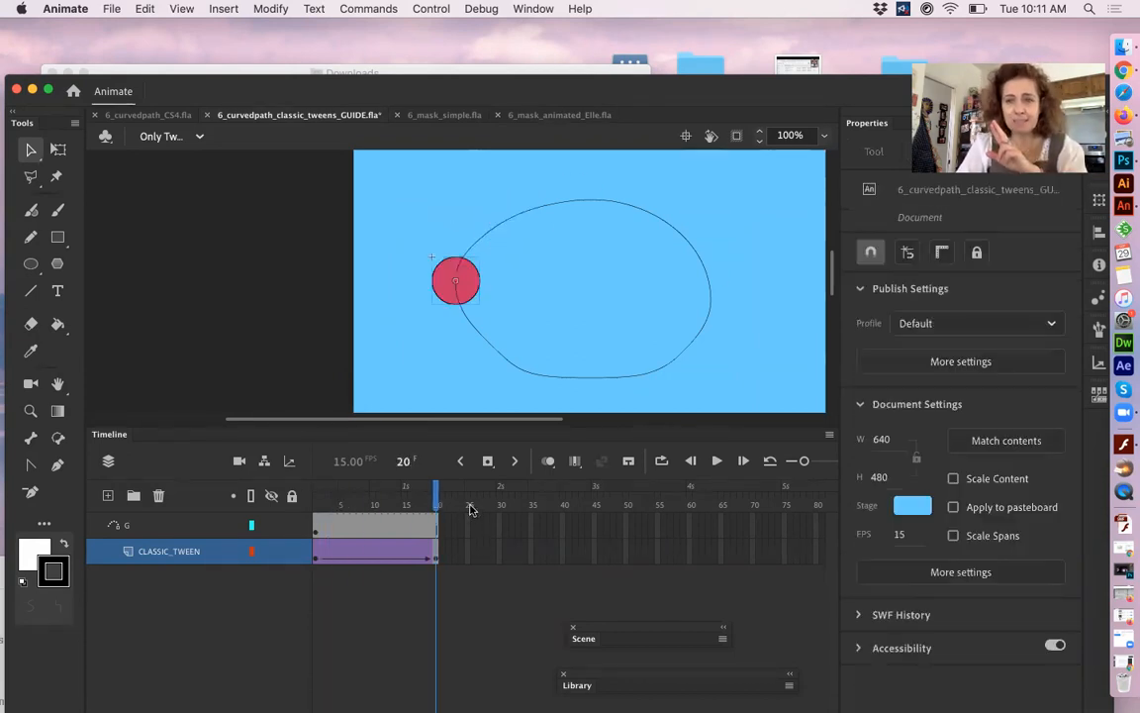
drag(323, 502, 456, 519)
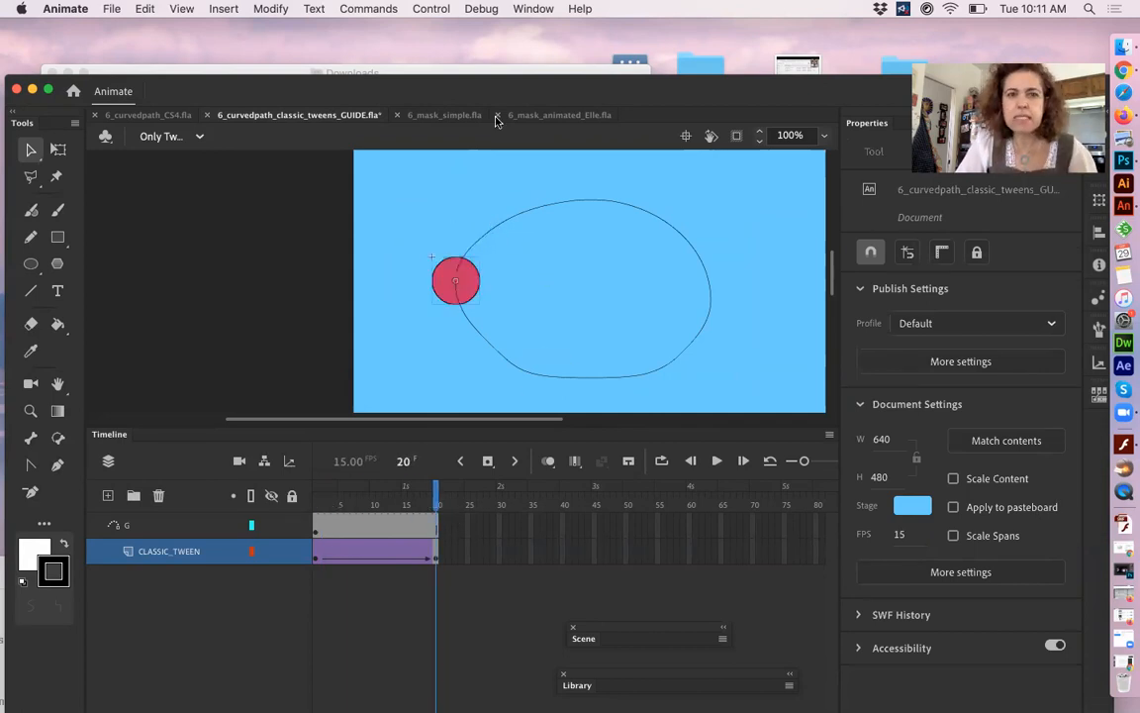
- Enable Loop Playback and play the classic tween on the stage
click(520, 9)
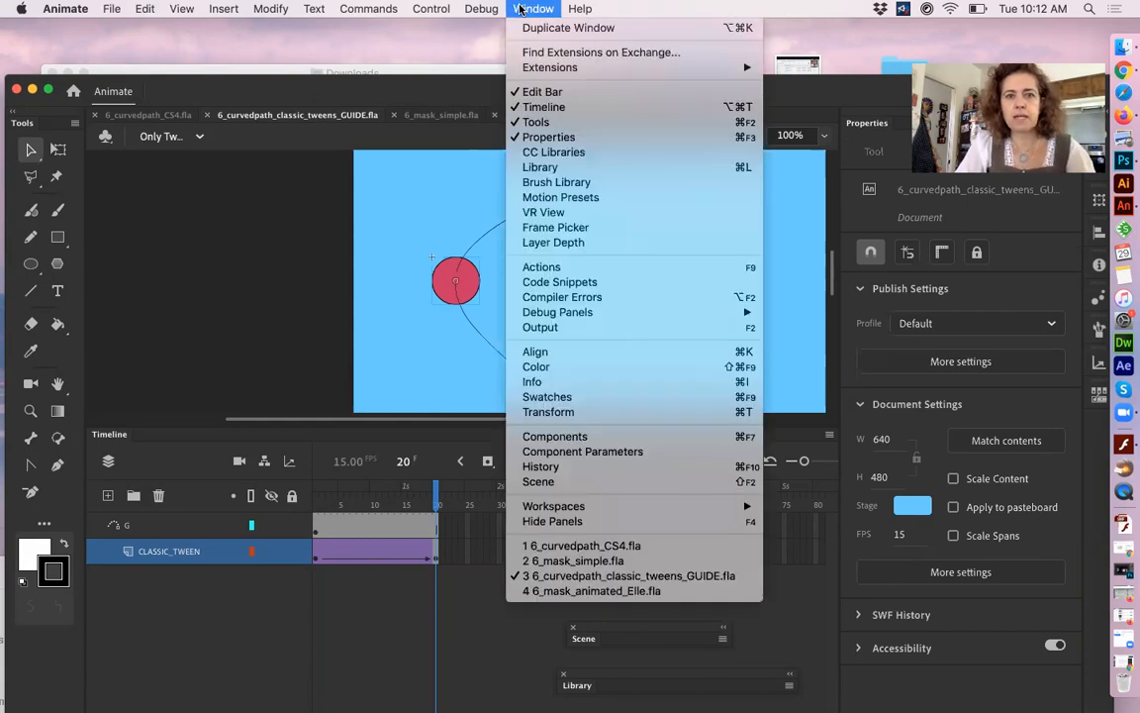
mouse_move(440, 10)
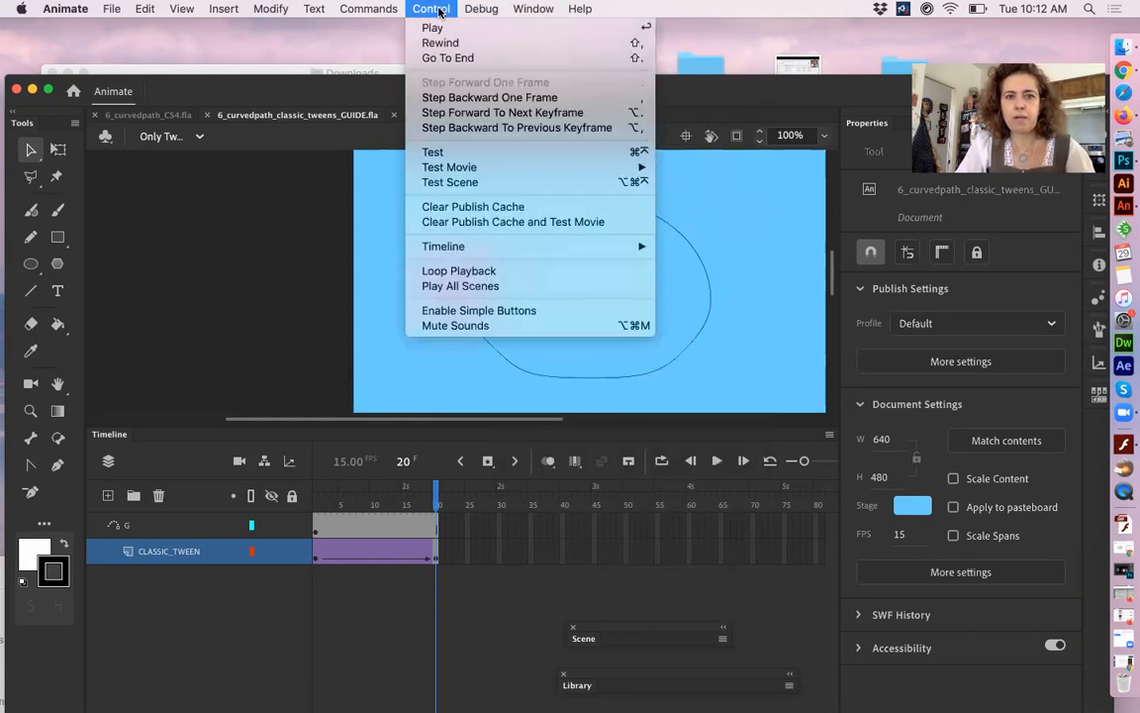
click(461, 271)
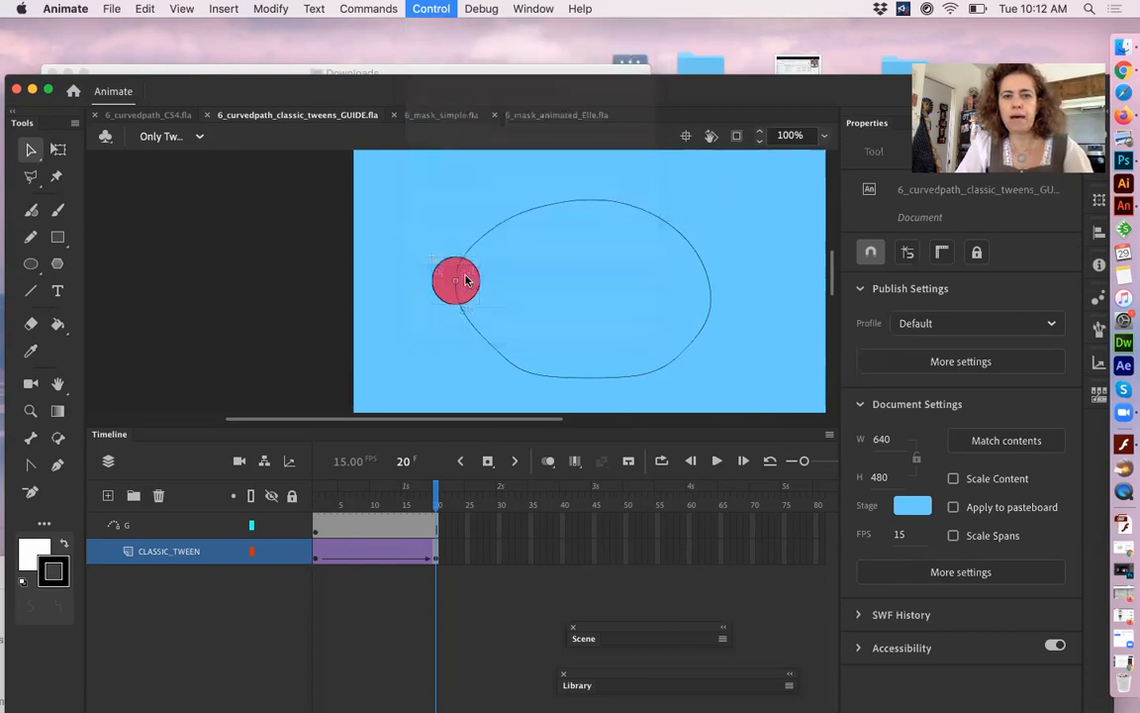
key(Return)
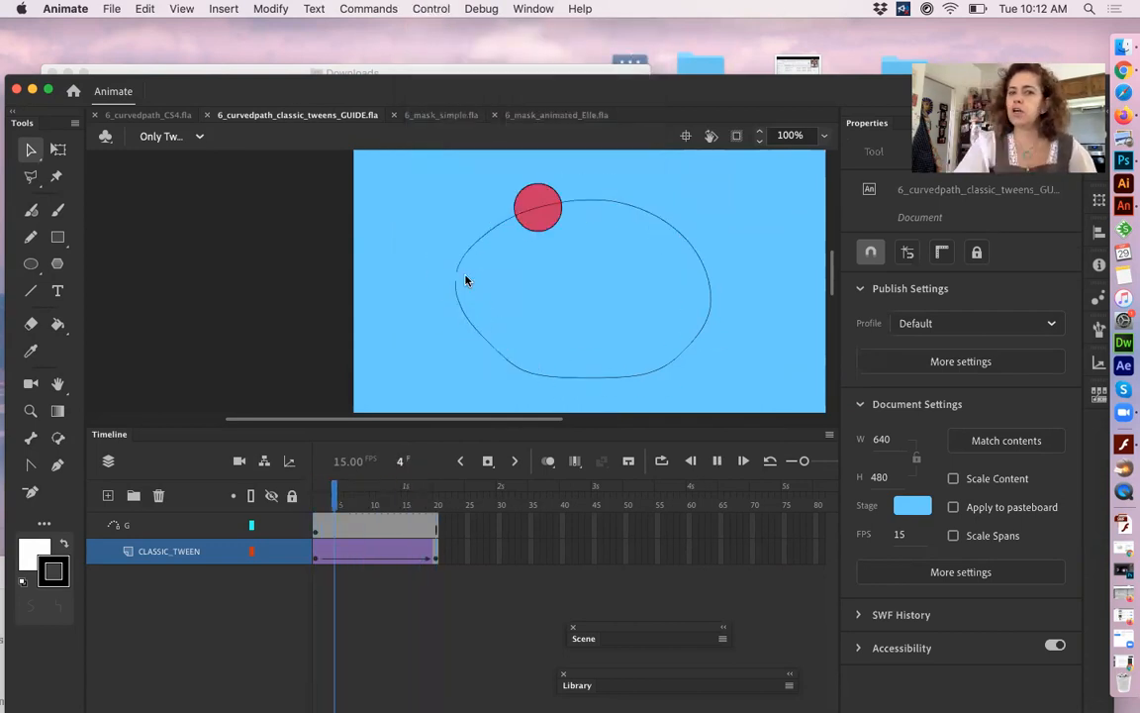
- Hide guide layer G while the tween loops, and stop the playback
click(271, 526)
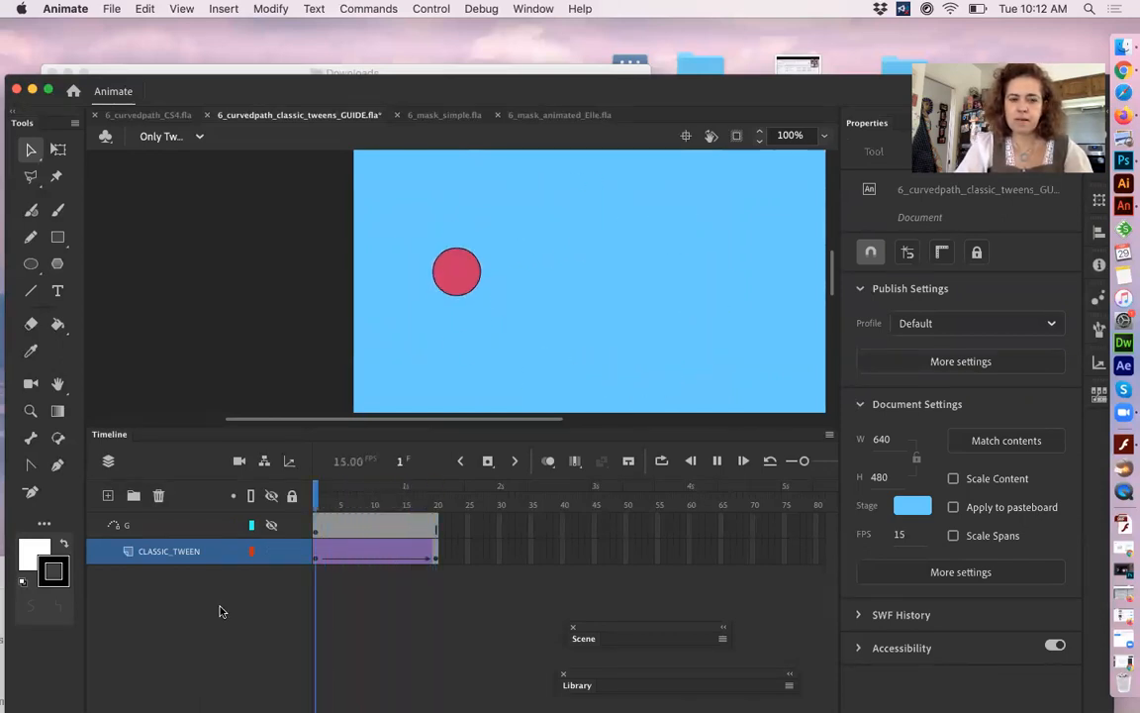
key(Return)
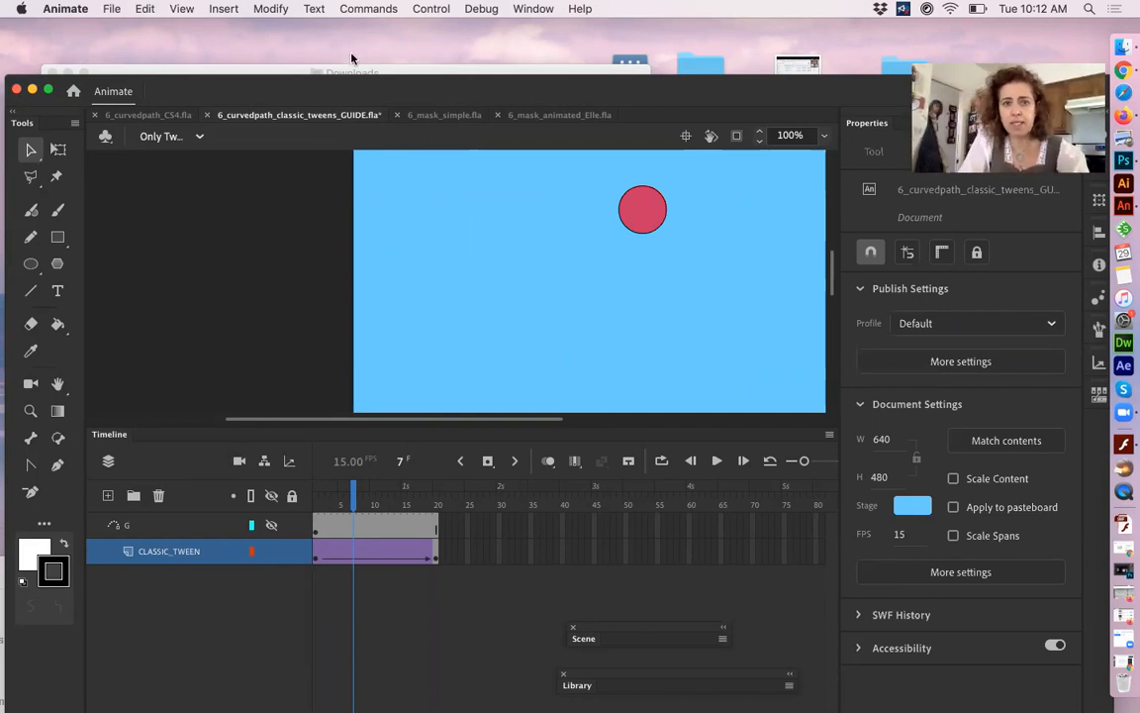
- Test the current scene to watch the circle's motion without the guide line, and close the SWF preview
click(536, 9)
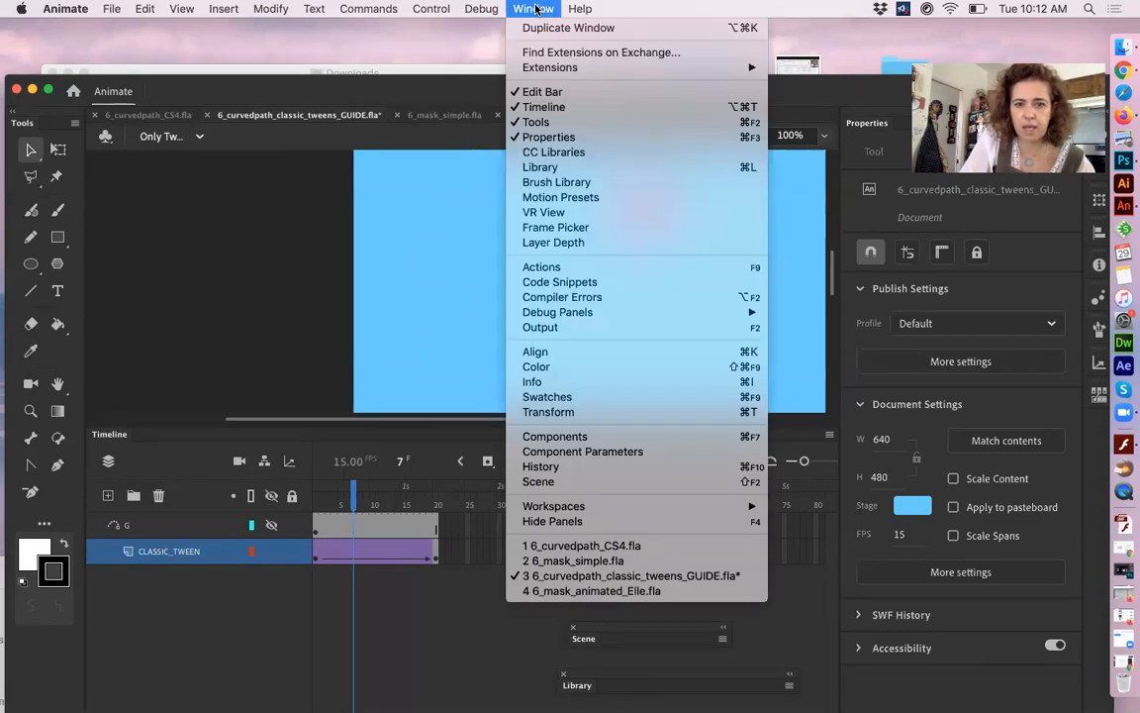
mouse_move(432, 9)
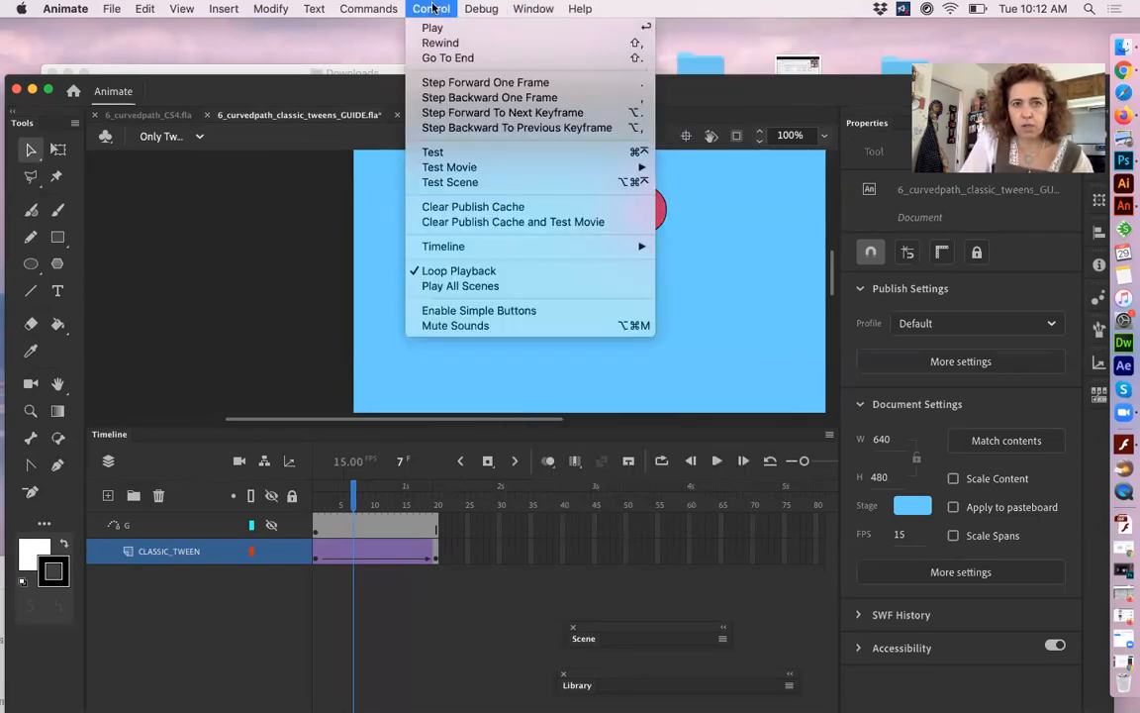
click(477, 182)
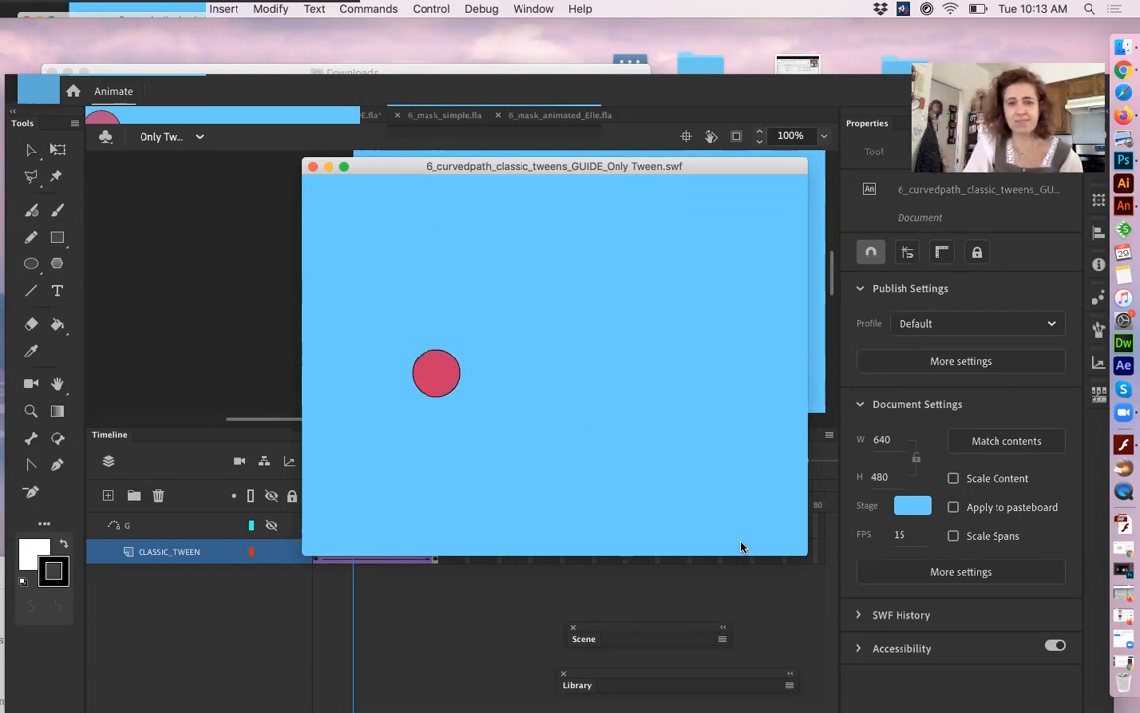
click(313, 168)
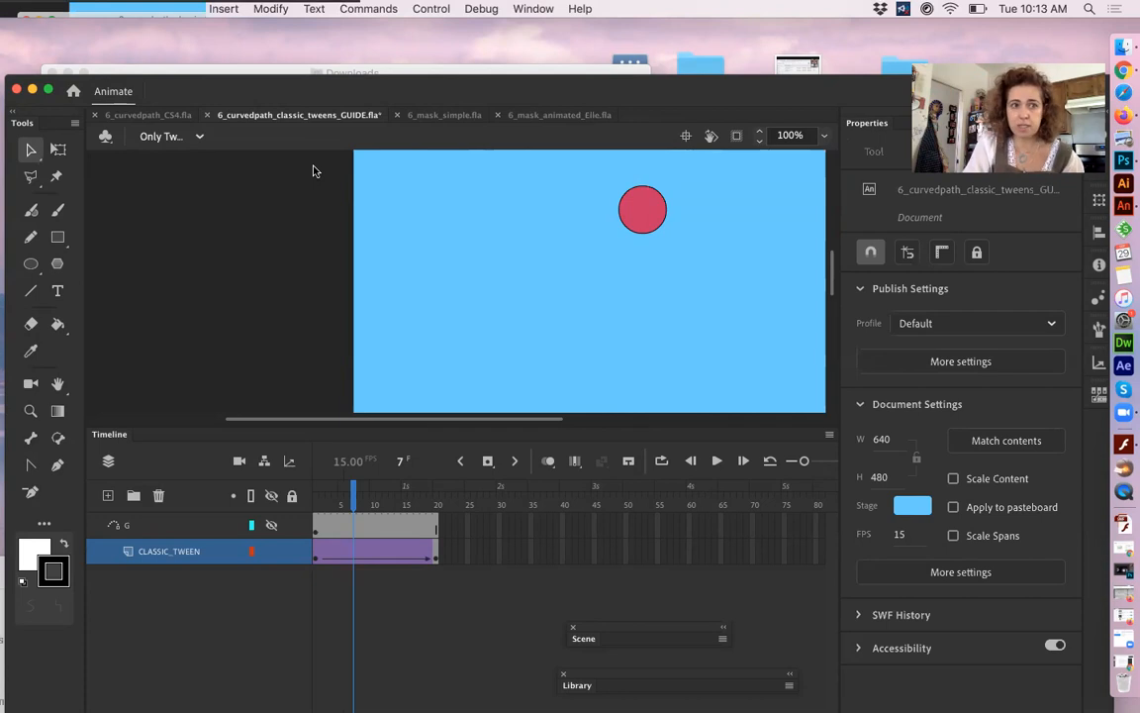
- Switch to the 6_curvedpath_CS4.fla document and hide its upper boat layer
click(146, 116)
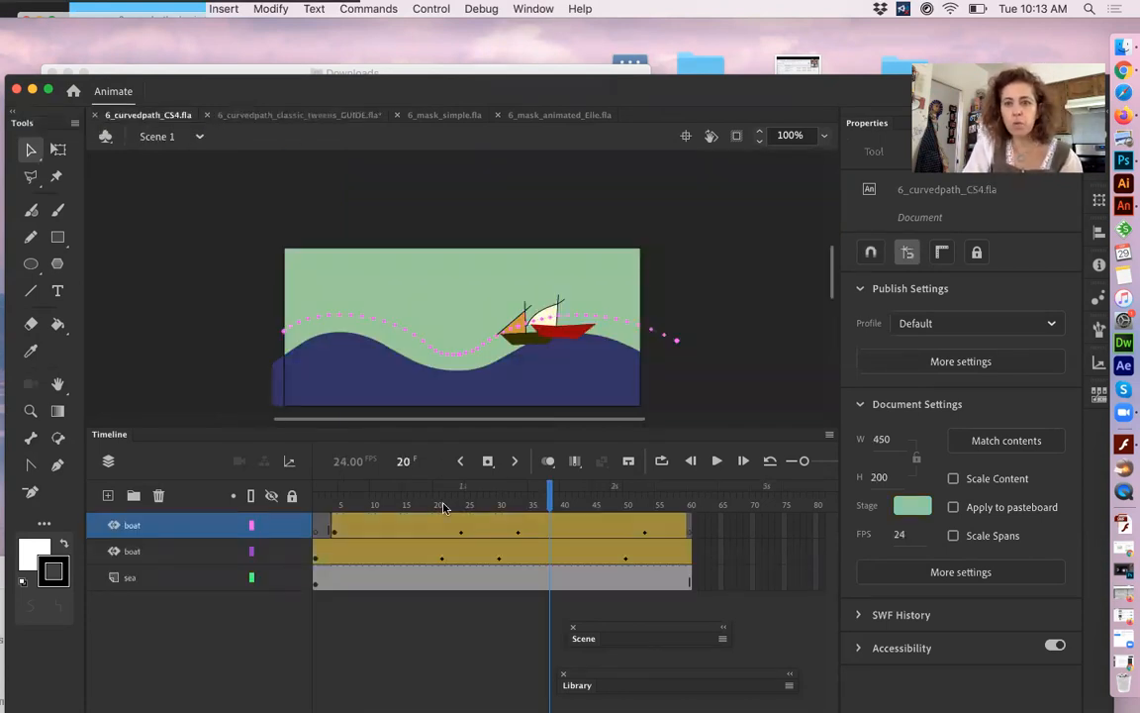
click(234, 525)
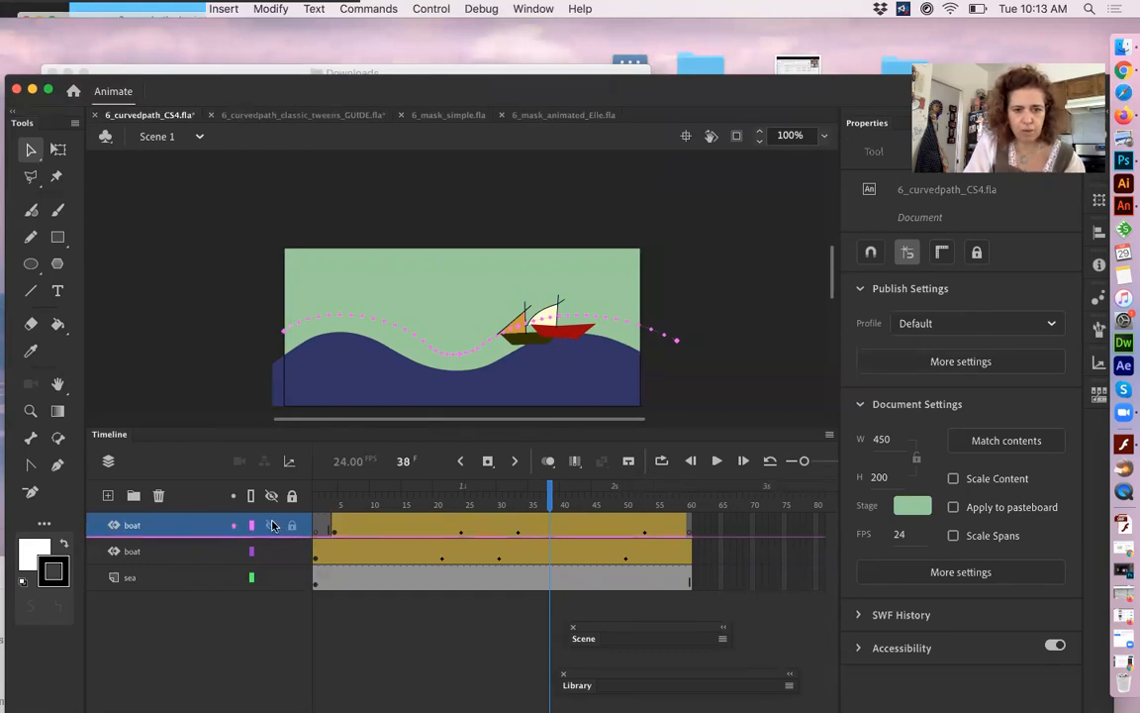
click(274, 524)
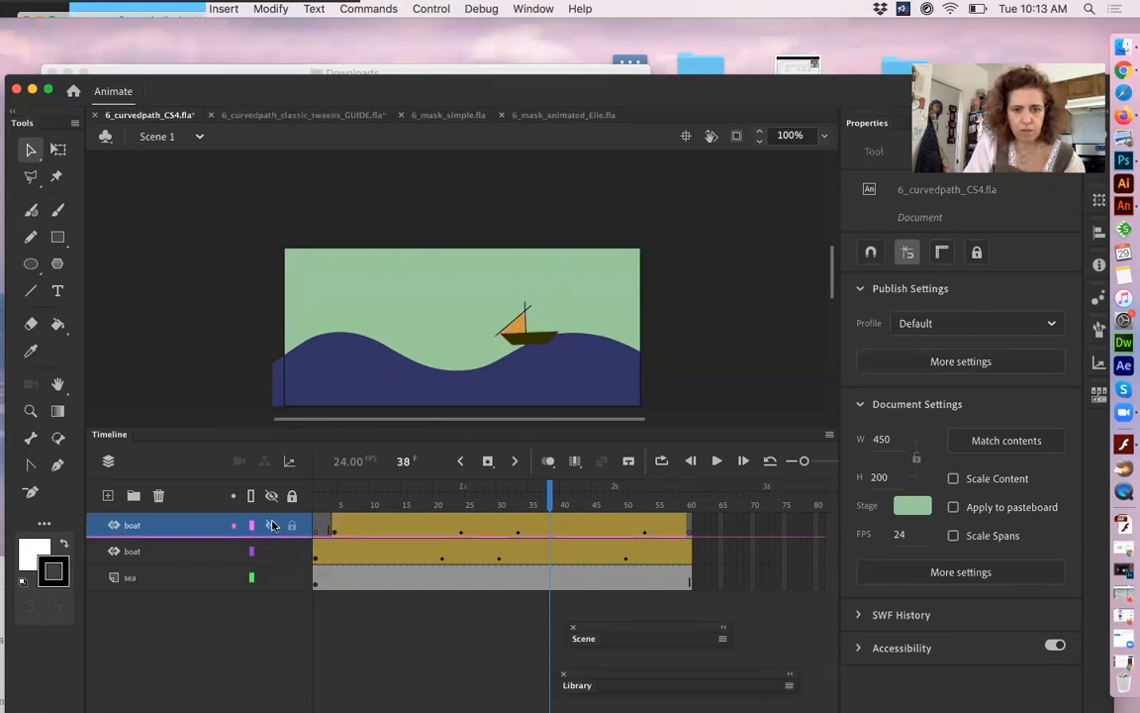
- Select and copy the sailing_boat instance at frame 4 of the lower boat layer
click(333, 561)
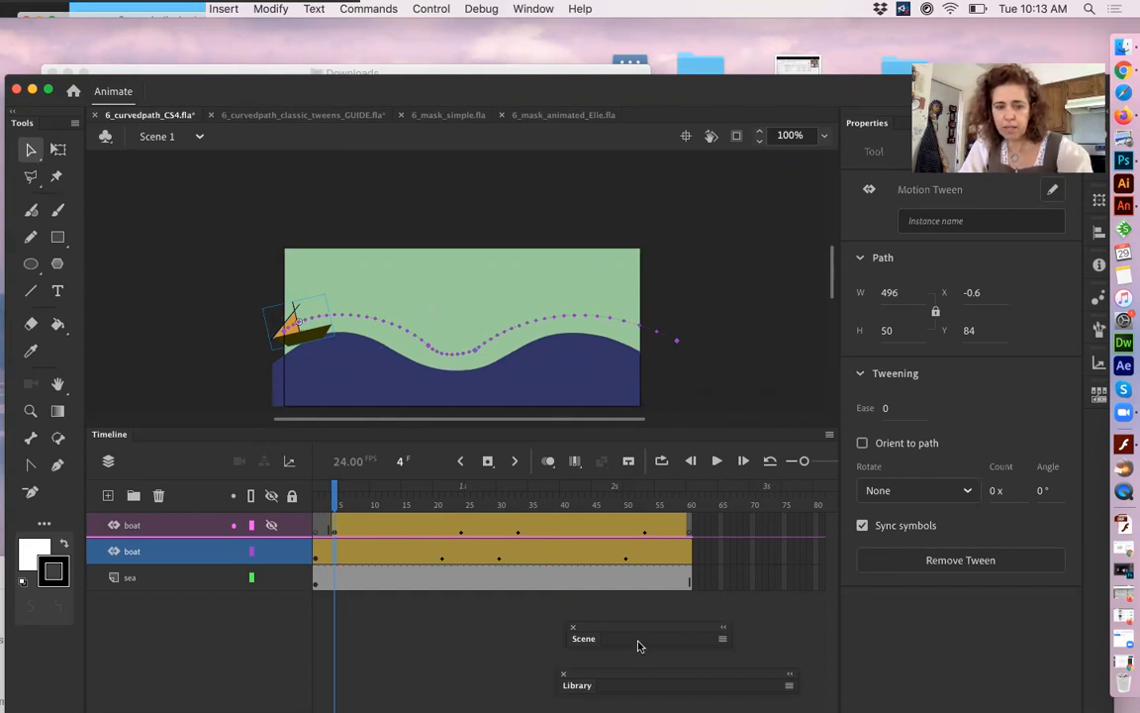
click(167, 294)
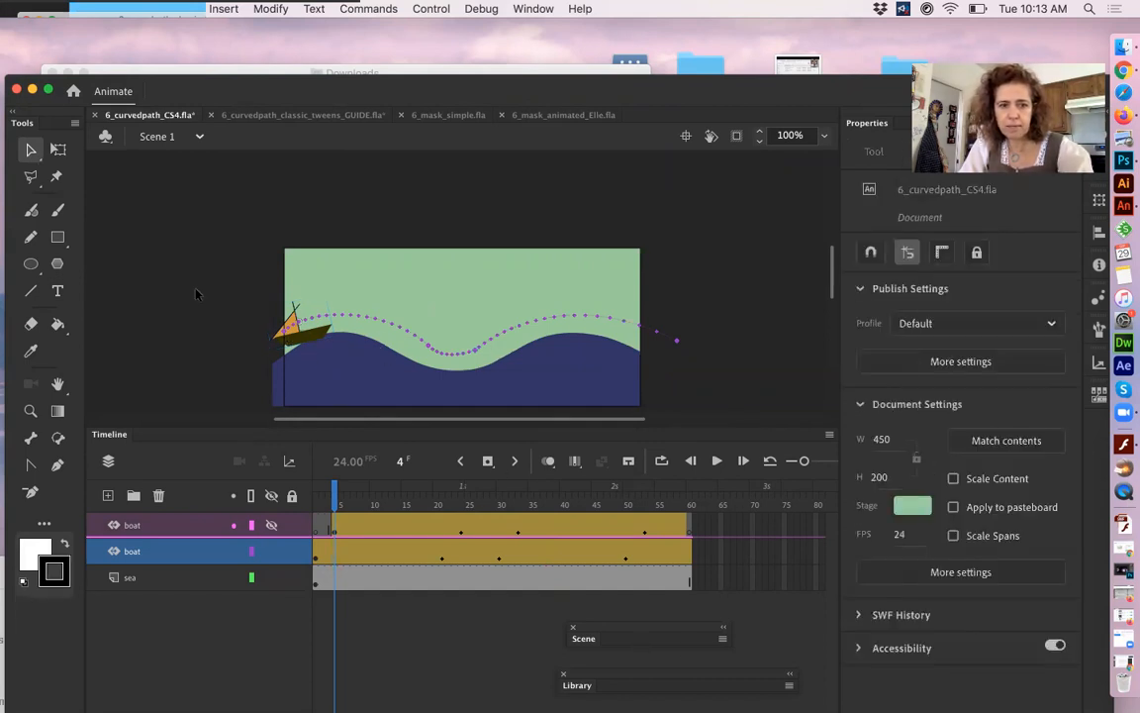
click(295, 341)
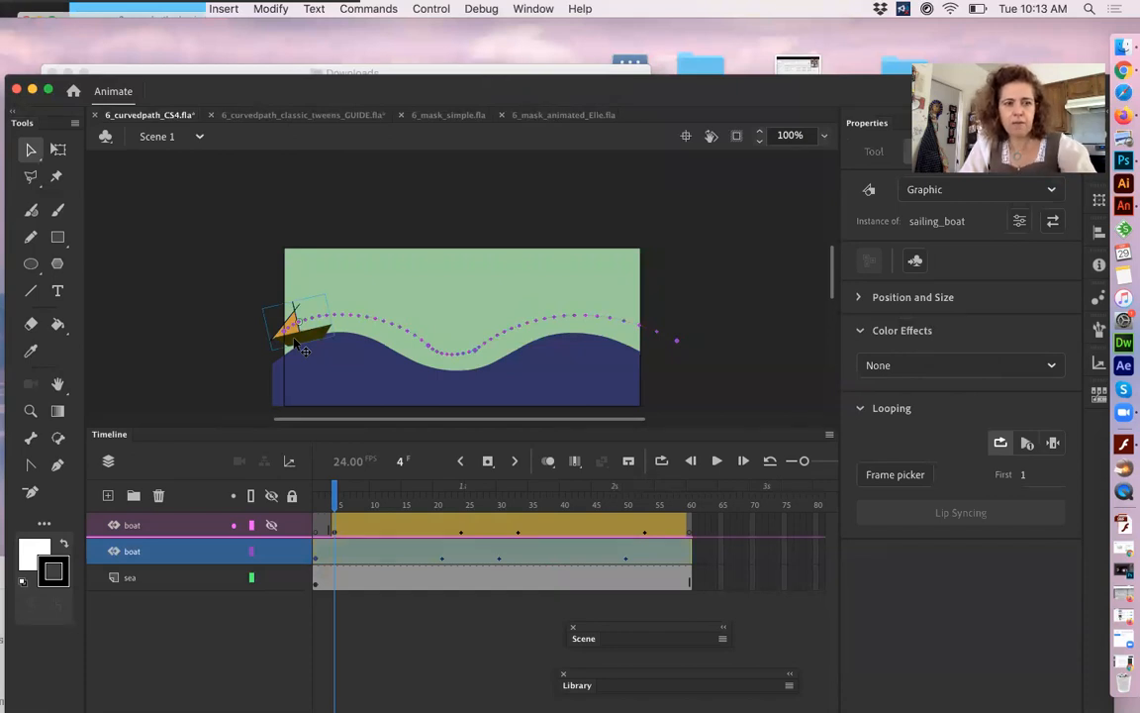
- Expand the collapsed Scene panel and place it beside the stage
click(587, 638)
drag(608, 626, 750, 255)
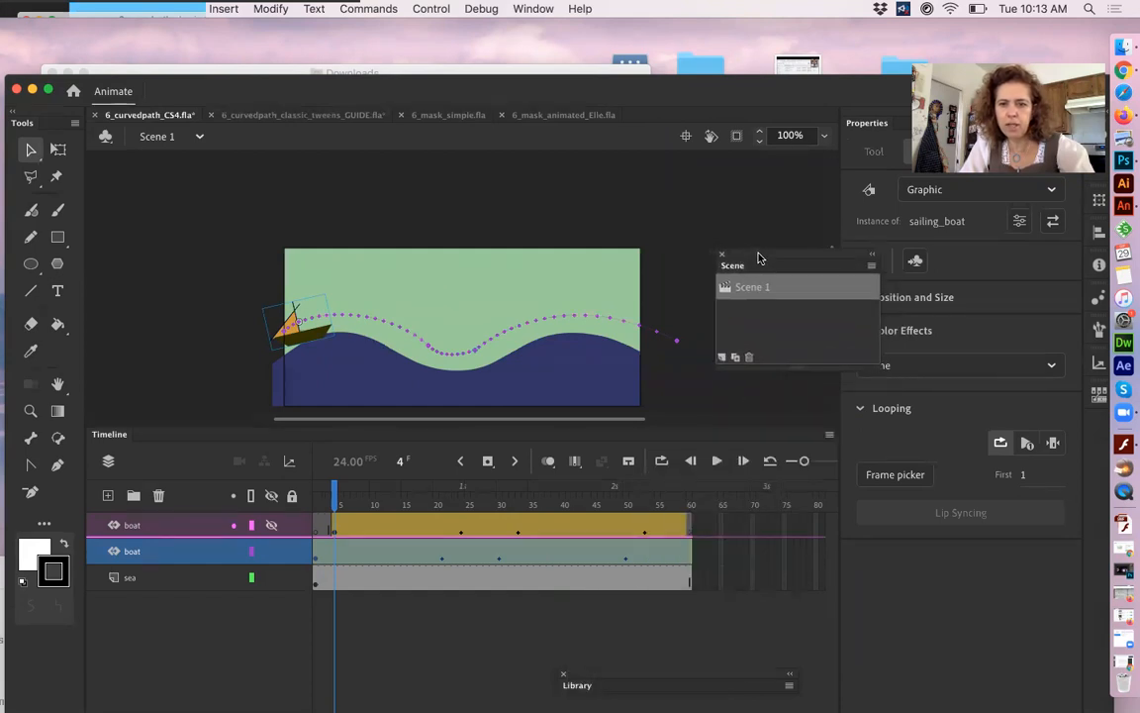
- Duplicate Scene 1, open the copy's name for editing without changing it, and go back to Scene 1
click(734, 358)
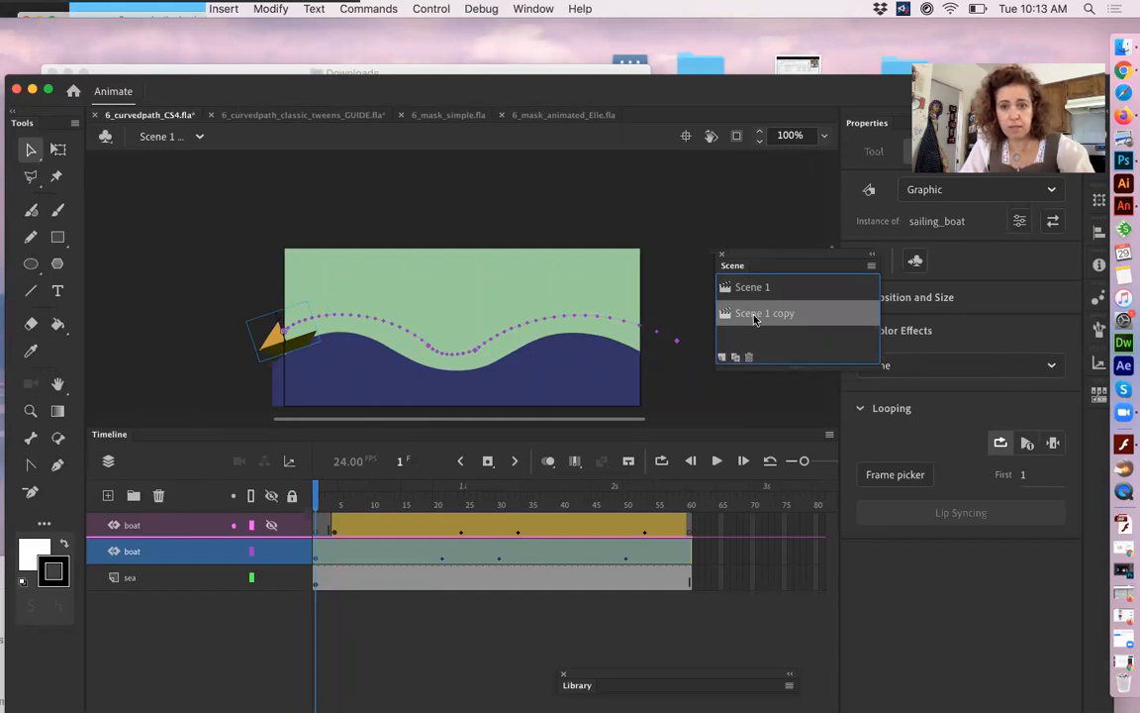
double_click(754, 313)
click(726, 315)
double_click(725, 315)
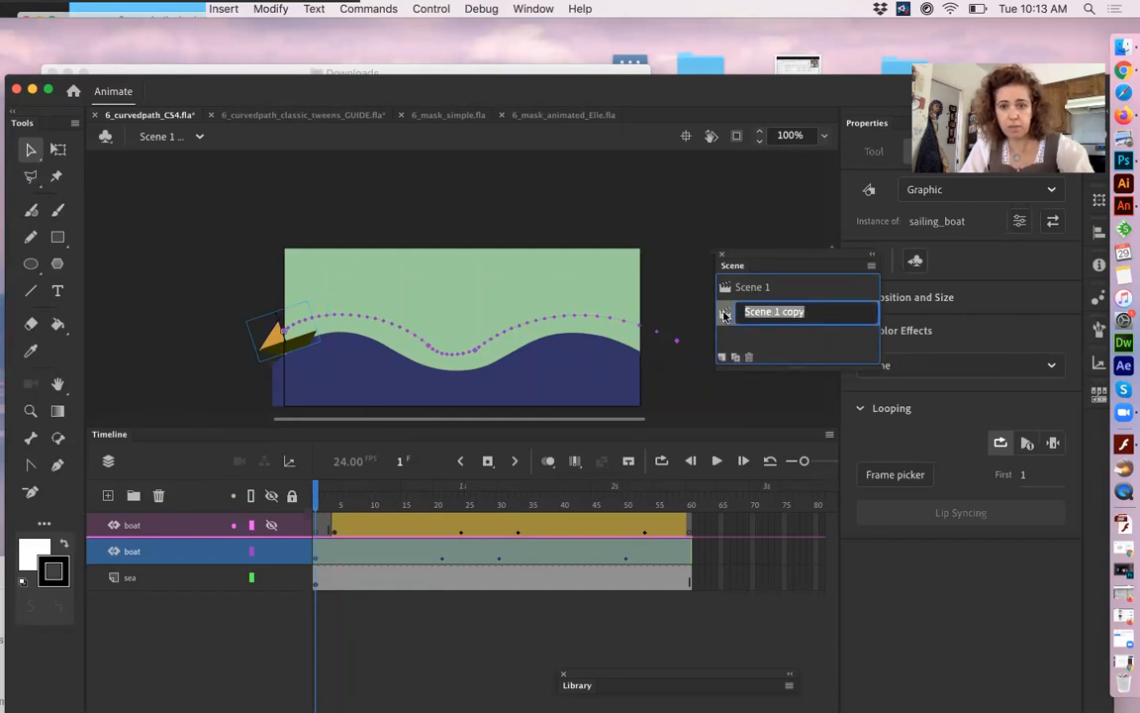
click(199, 137)
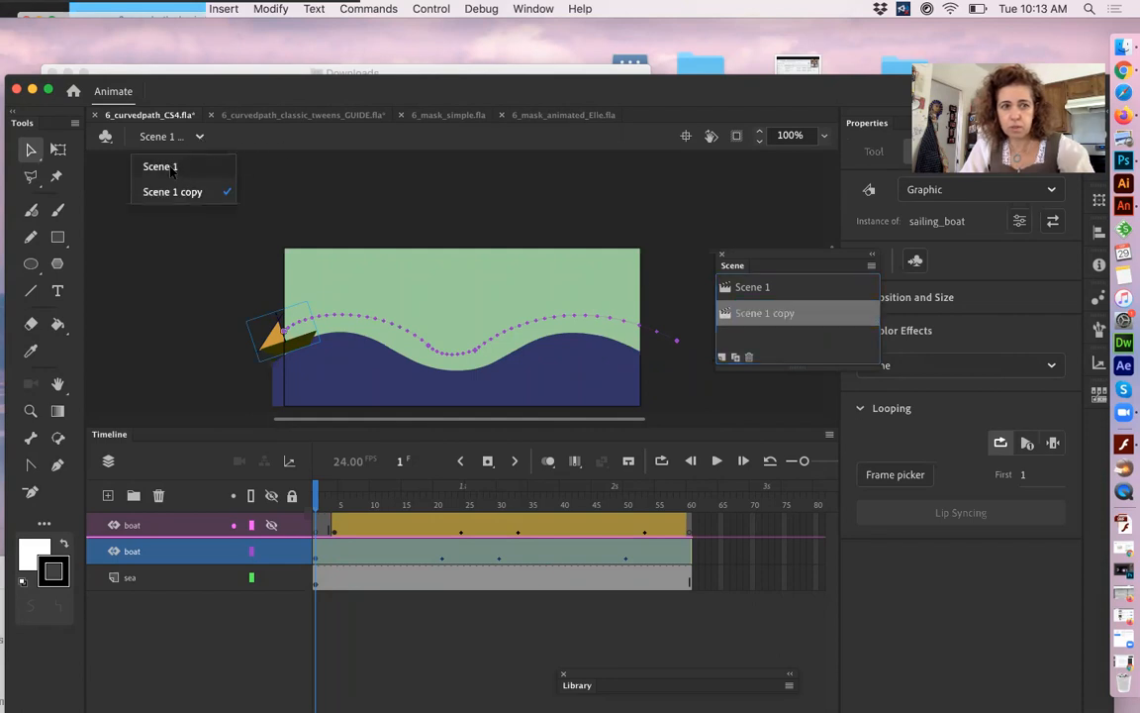
click(158, 165)
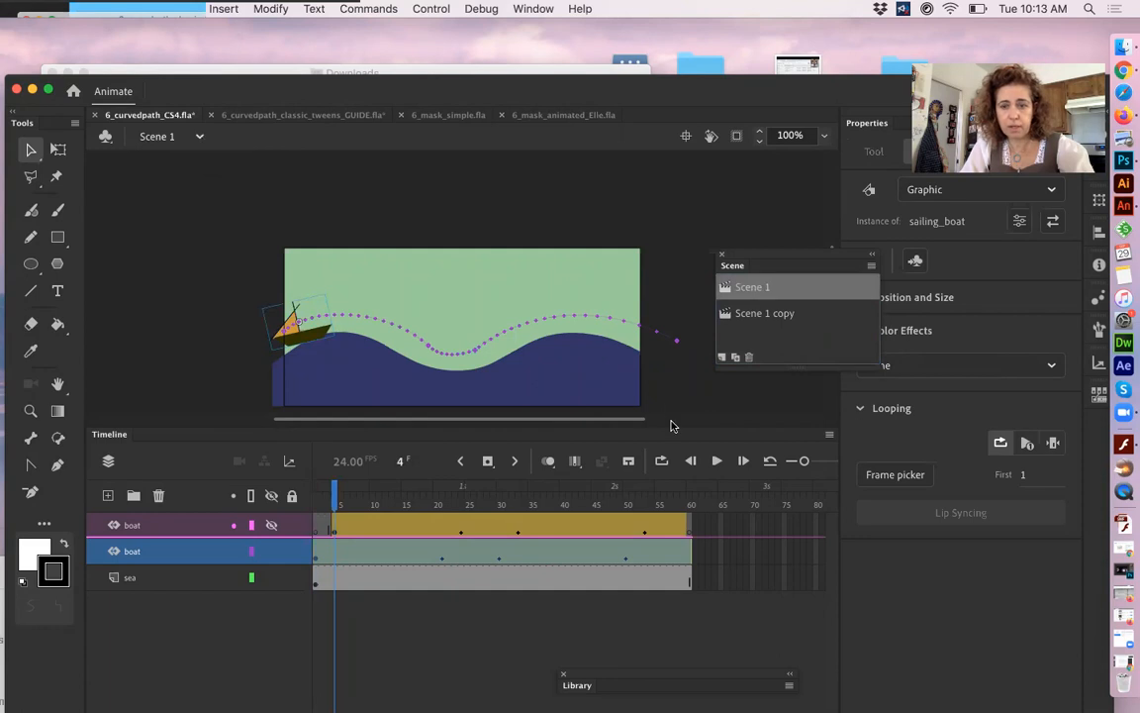
- Duplicate Scene 1 once more and delete both scene copies
click(735, 358)
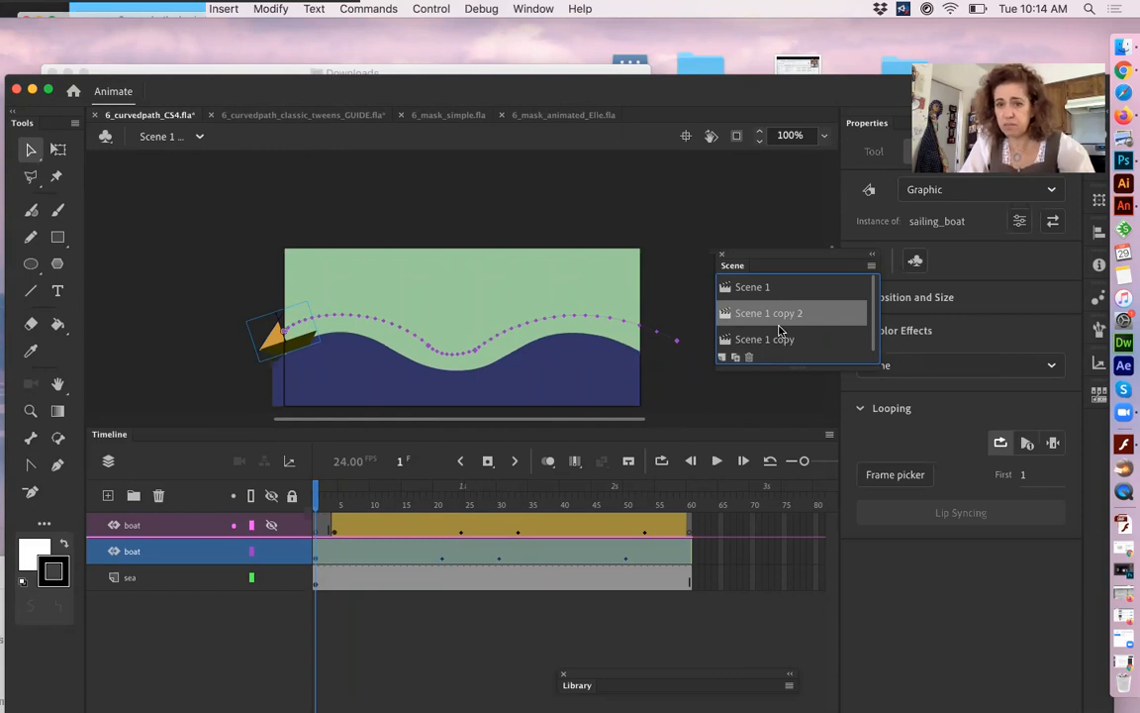
click(749, 358)
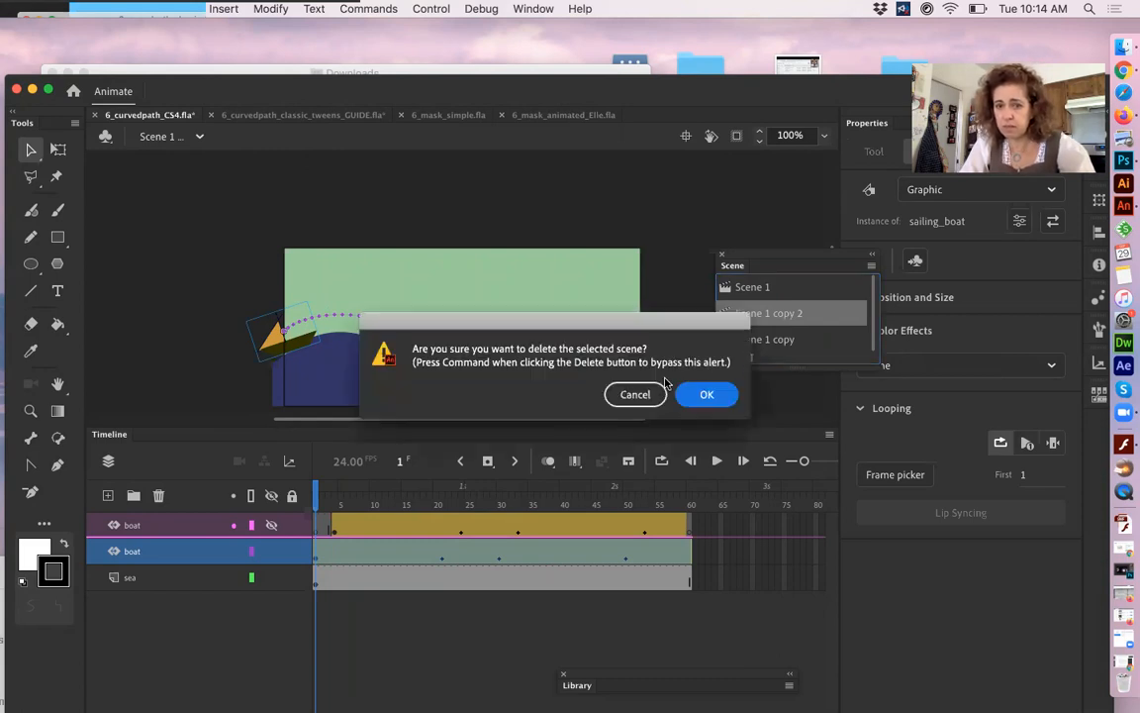
click(706, 394)
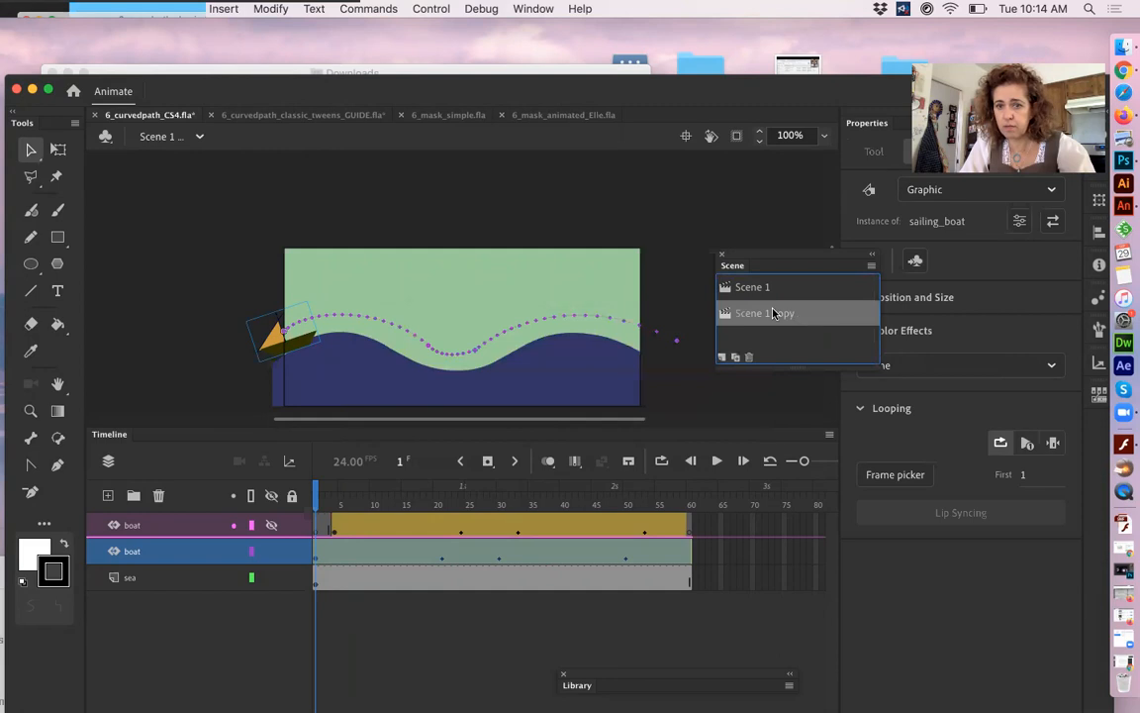
click(749, 358)
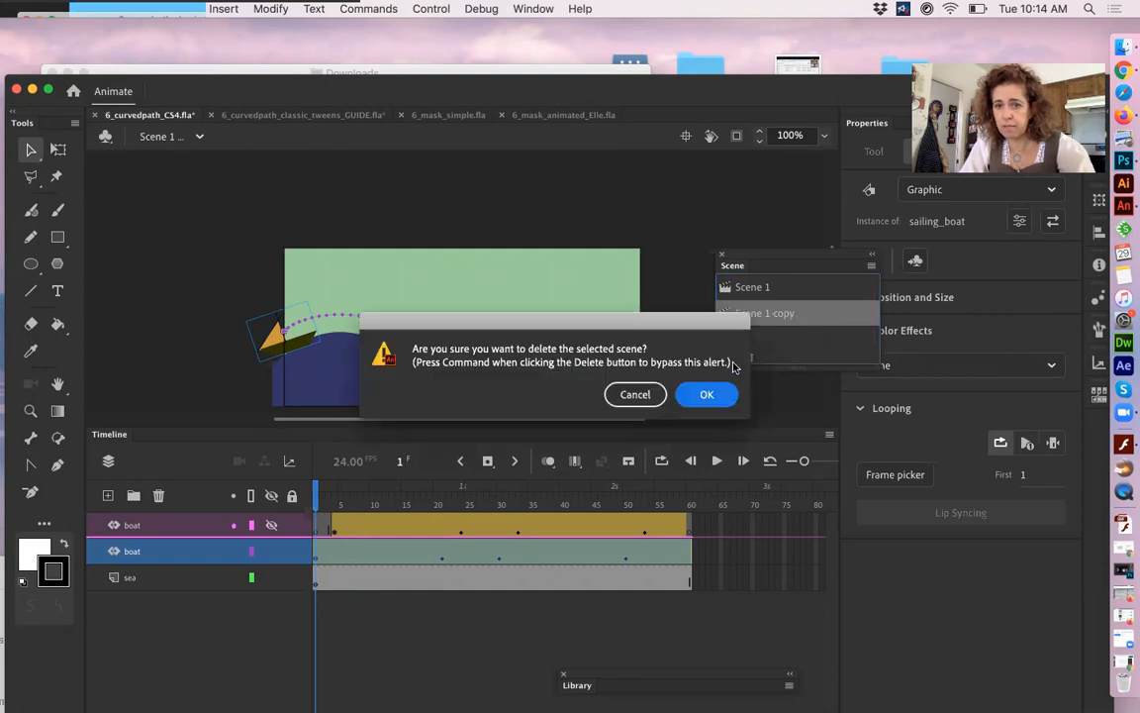
click(692, 397)
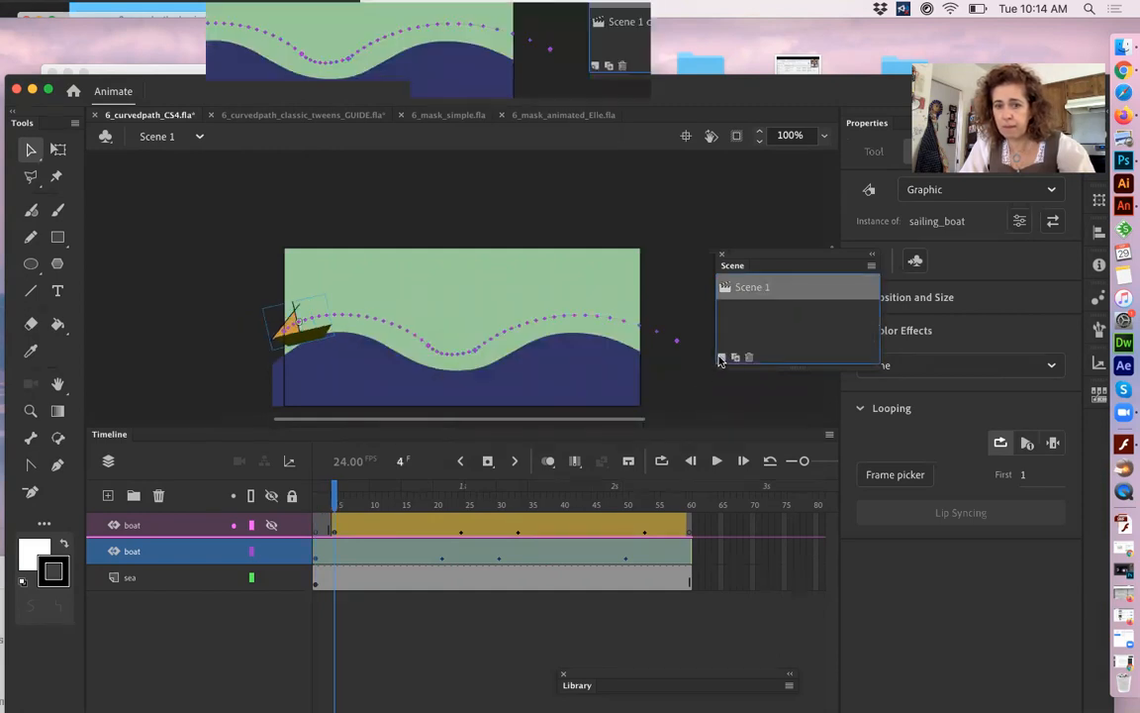
- Add a new empty scene after Scene 1
click(721, 357)
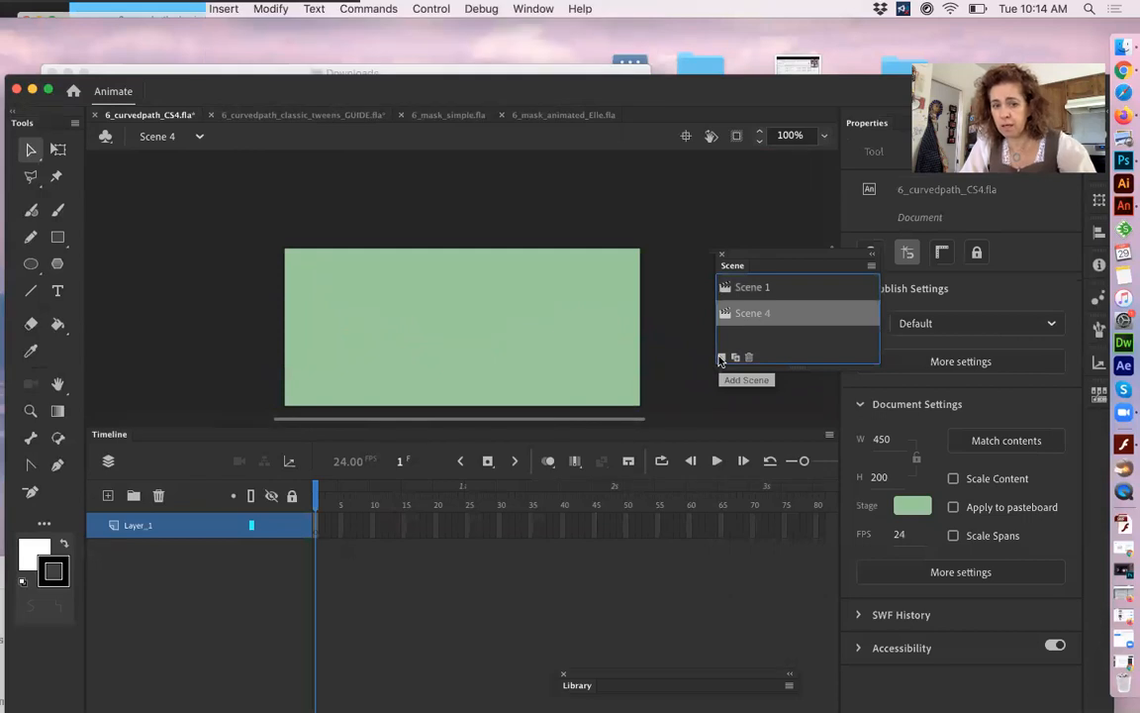
- Try placing a pasted copy of the sailing boat near the left side of the empty stage
key(super+v)
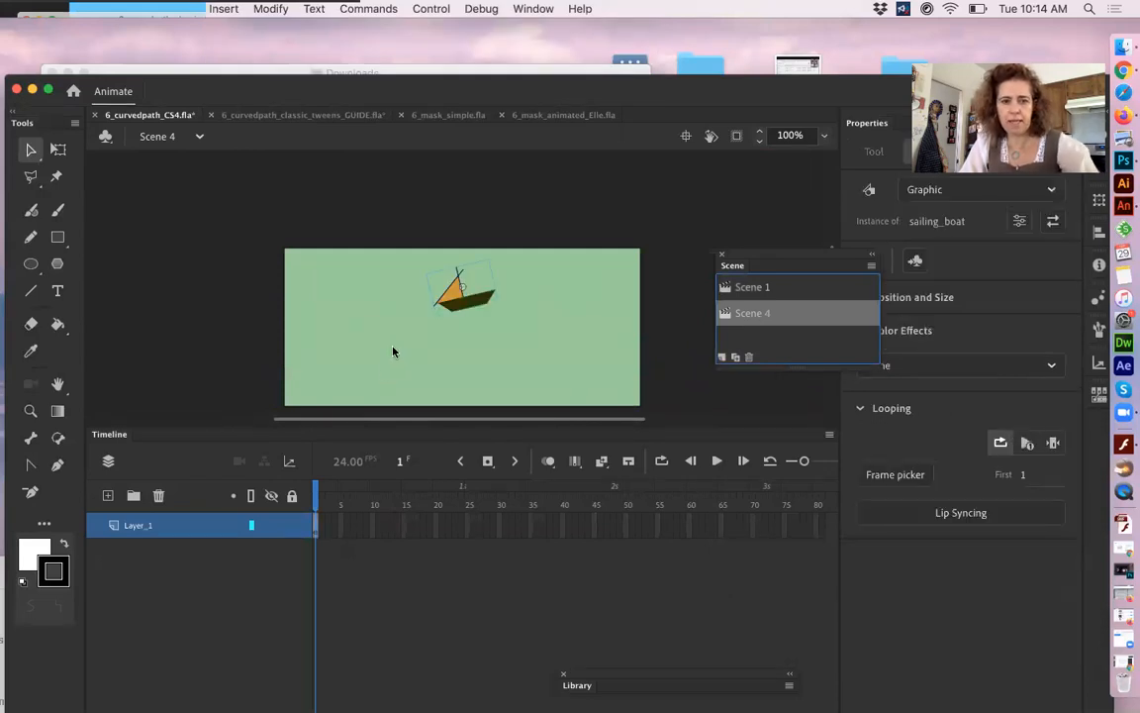
drag(453, 303, 310, 324)
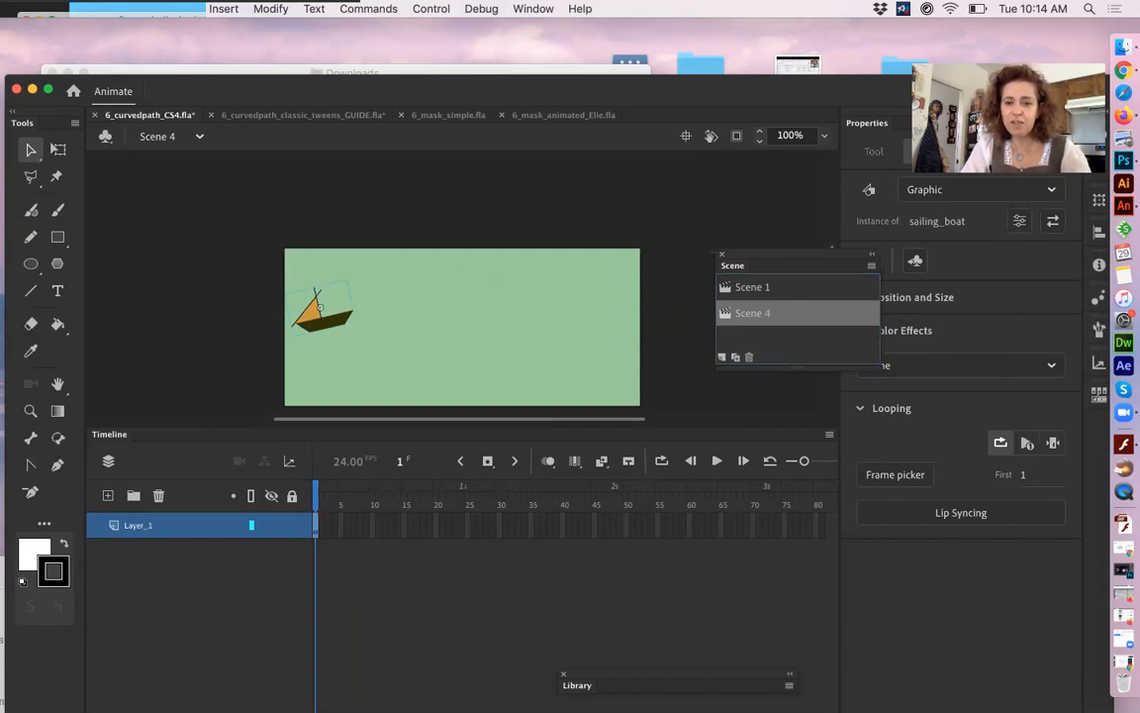
key(Delete)
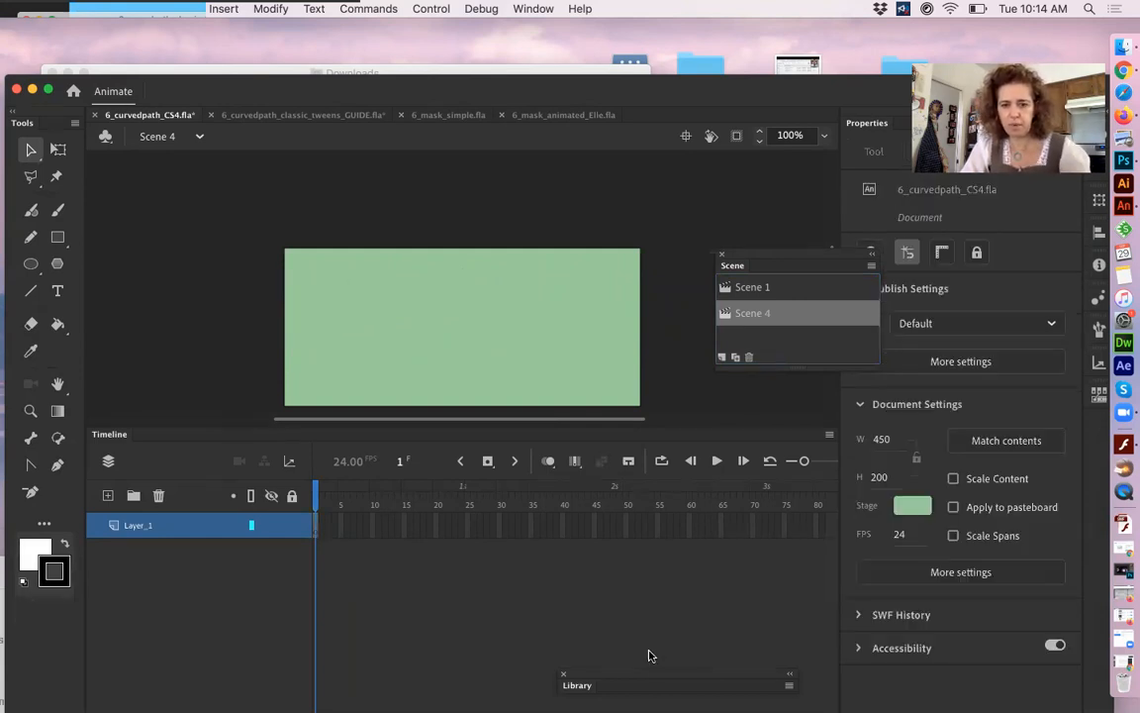
- Expand the Library panel of 6_curvedpath_CS4.fla and place it where its symbols are visible below the stage
drag(654, 674, 682, 495)
click(606, 507)
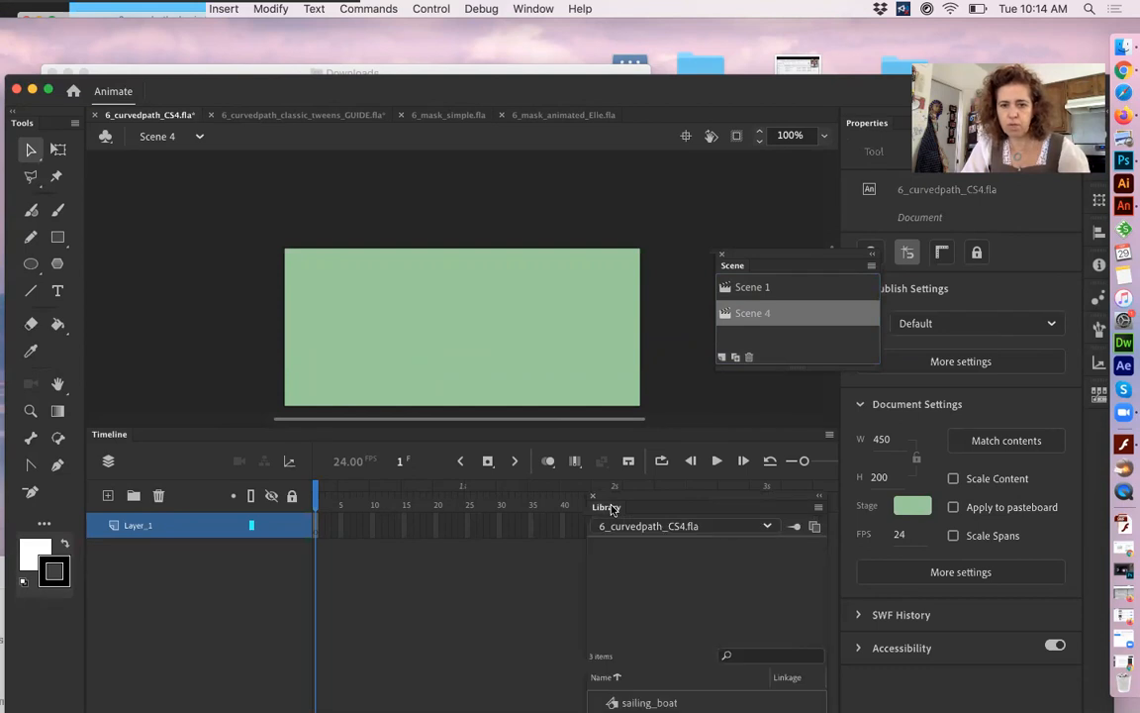
drag(655, 502, 736, 451)
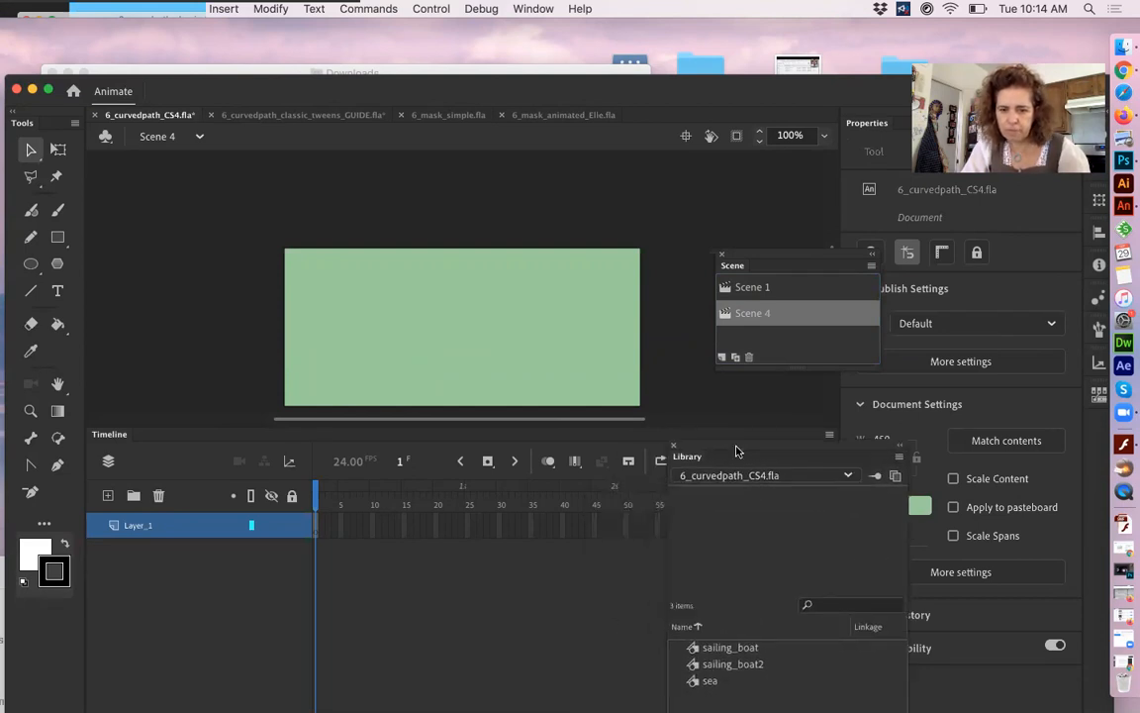
- Place the sea symbol along the bottom of the Scene 4 stage and rename its layer "sea"
click(710, 682)
drag(530, 385, 531, 374)
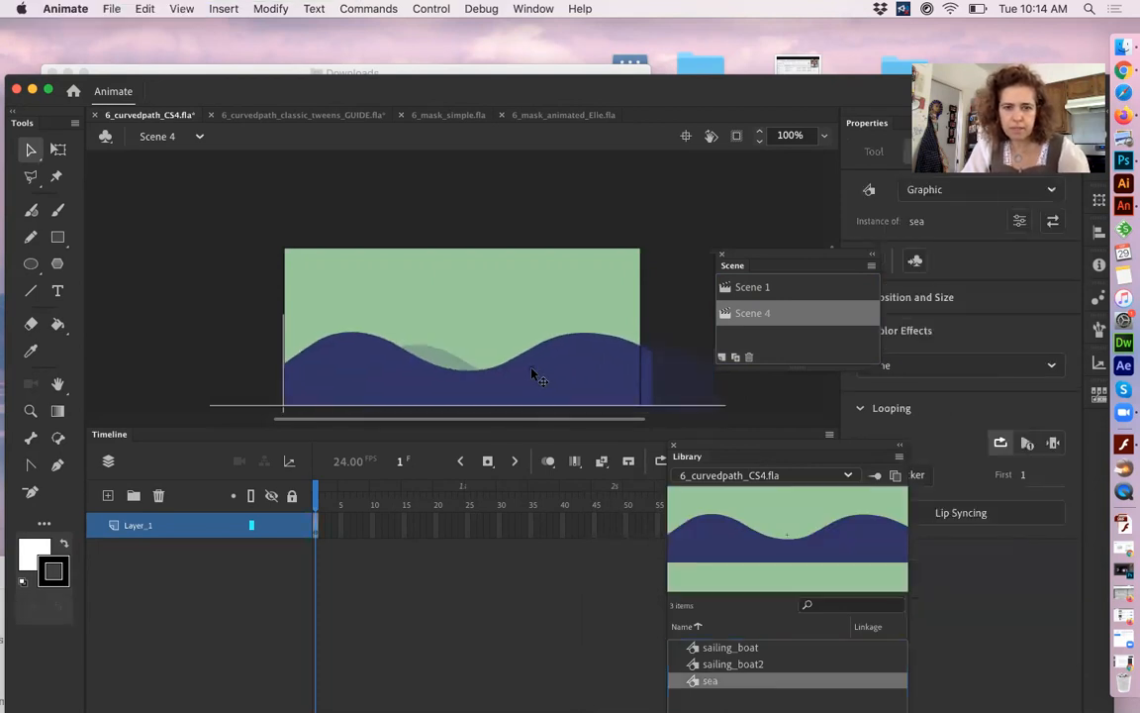
double_click(141, 525)
text(sea)
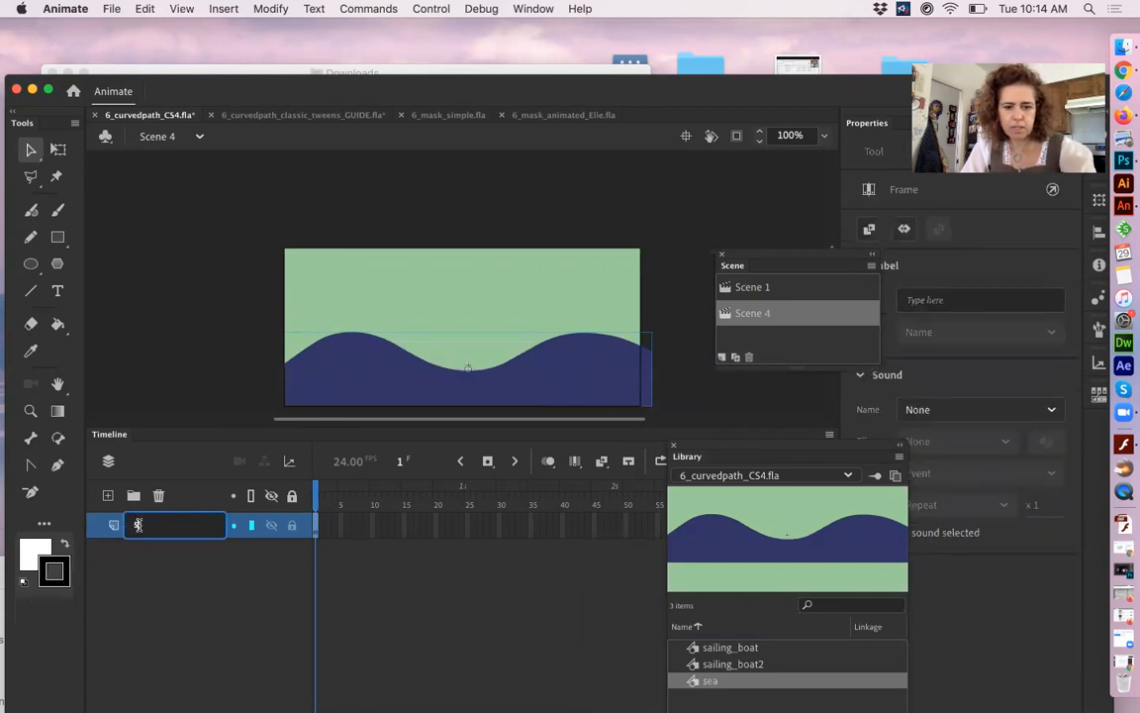
click(168, 598)
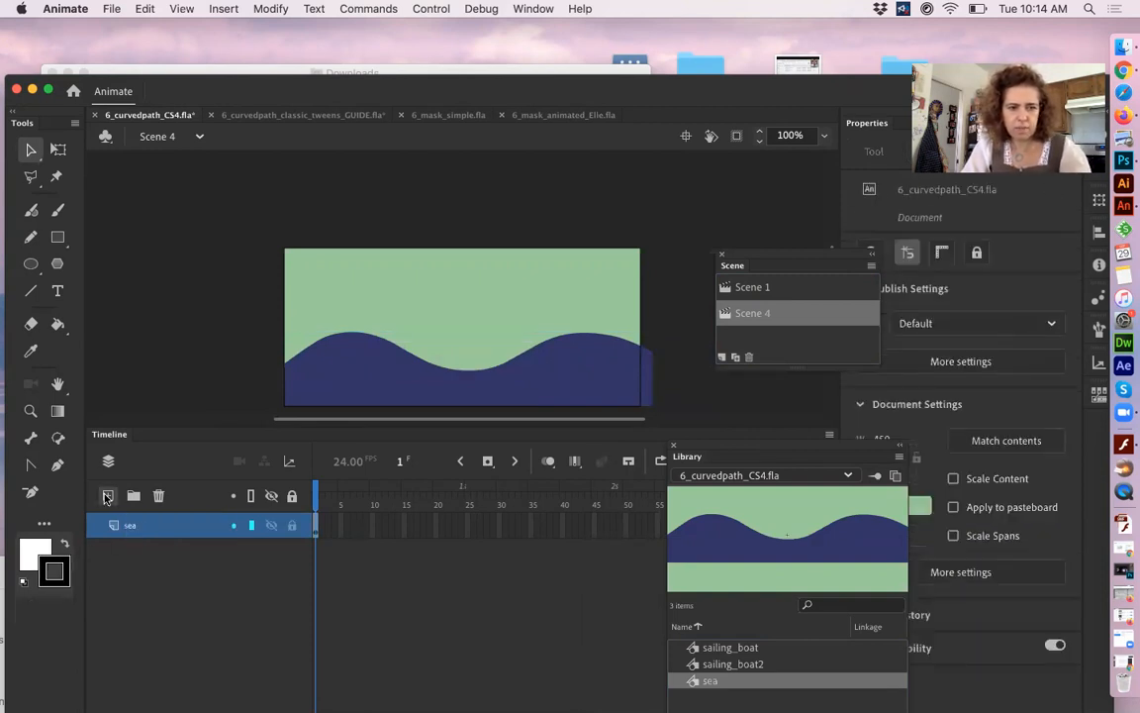
- Add a layer above the sea and place the sailing_boat symbol on the first wave crest
click(107, 494)
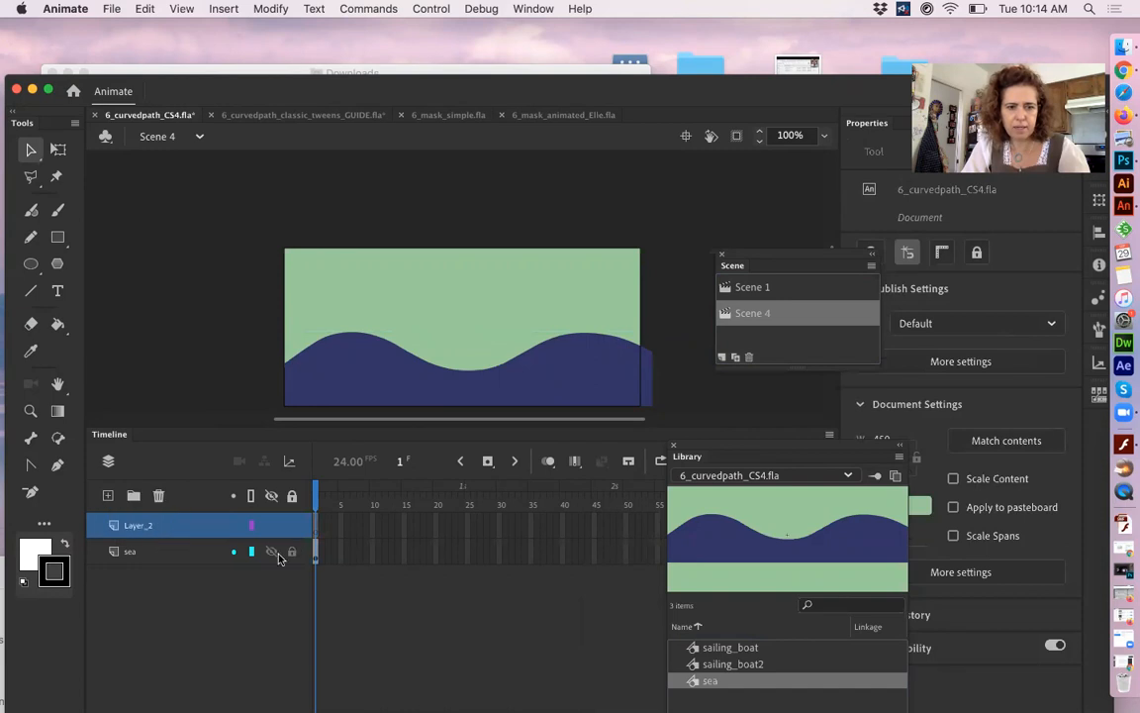
click(717, 648)
drag(484, 454, 352, 315)
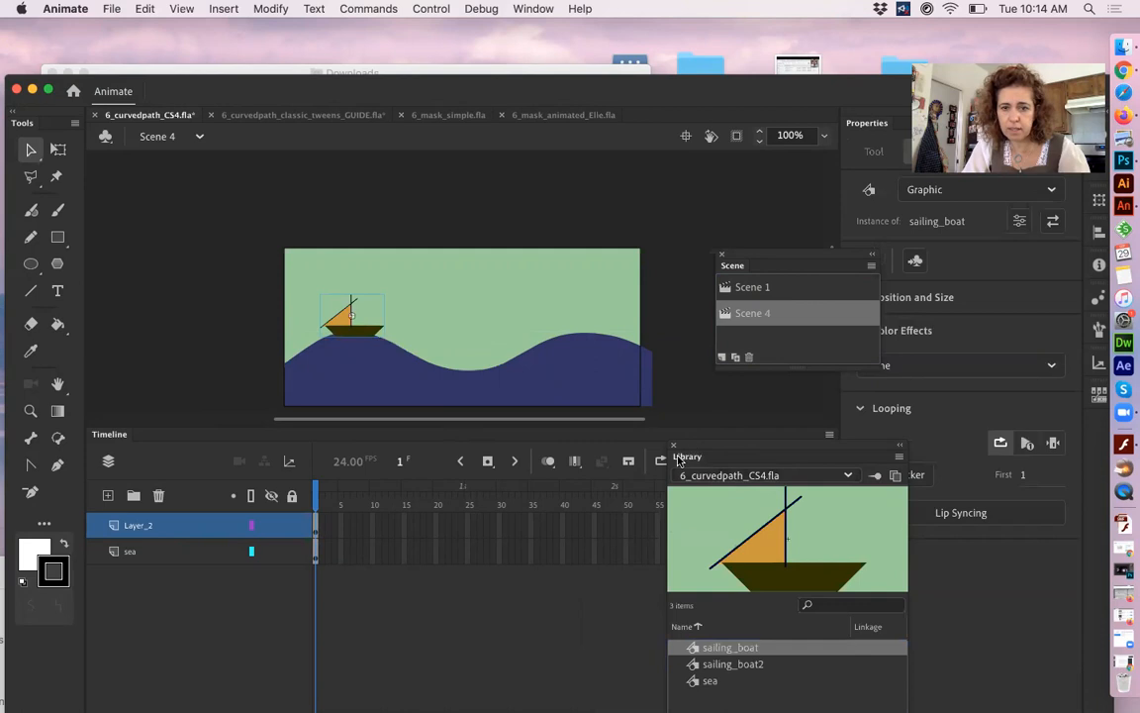
- Collapse the Library panel, enlarge the stage area around the boat at 200% zoom, and display the sea layer as outlines
drag(679, 460, 903, 611)
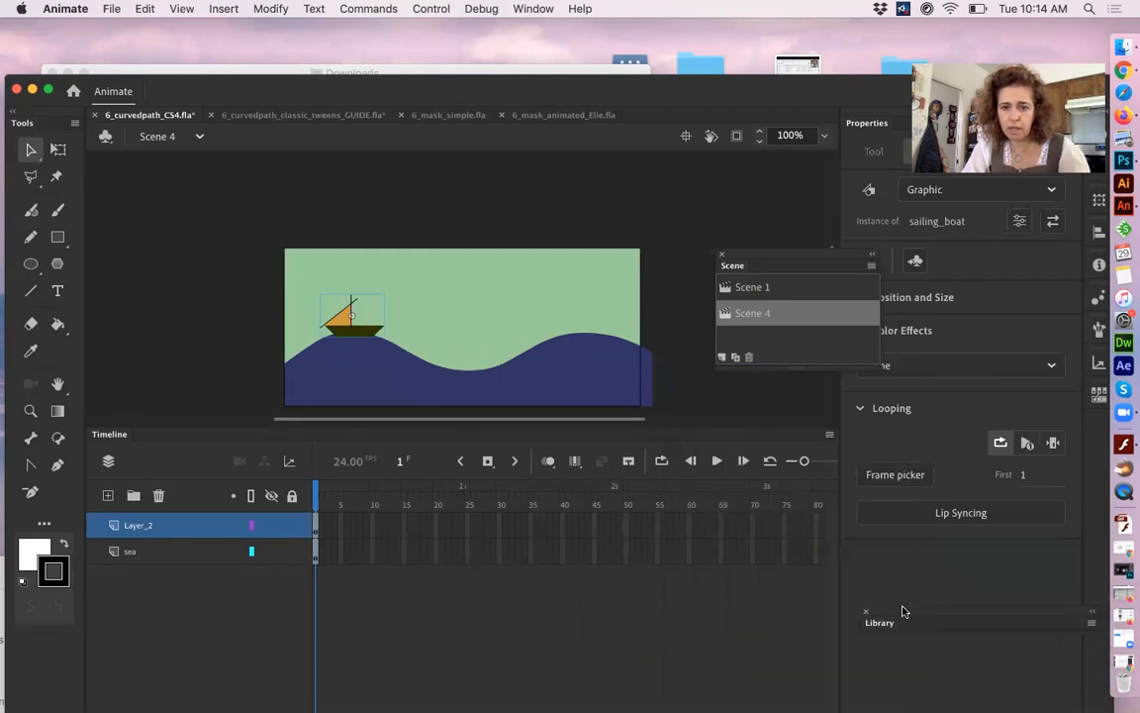
key(z)
click(384, 341)
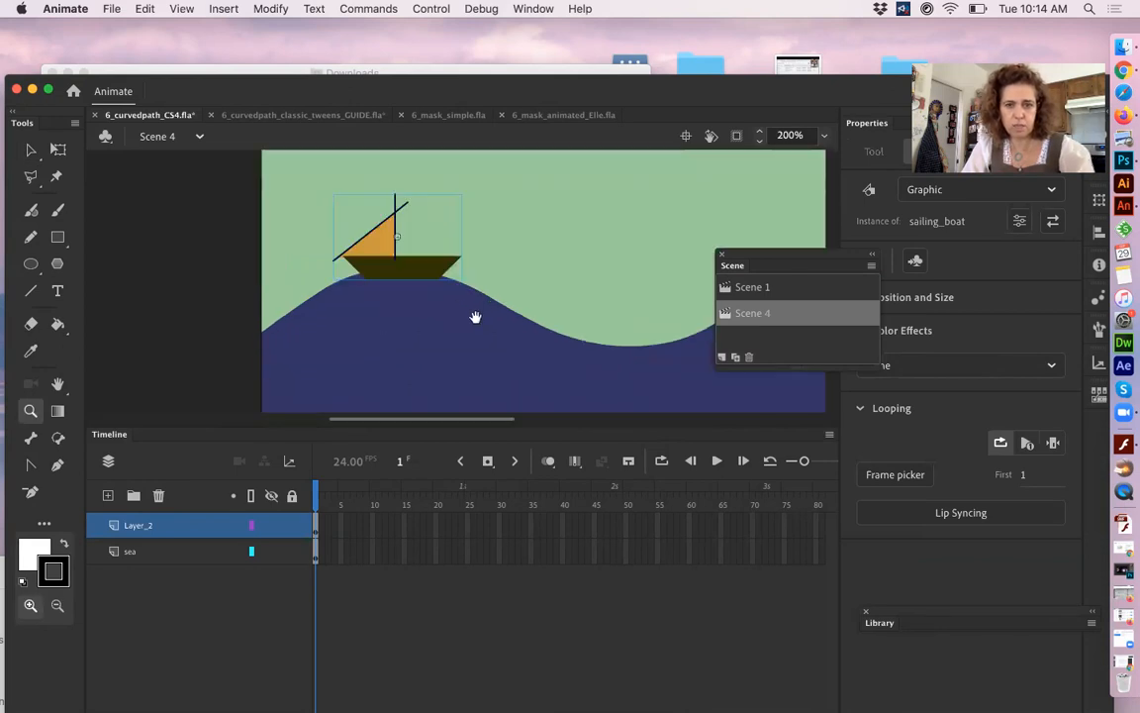
drag(476, 317, 359, 318)
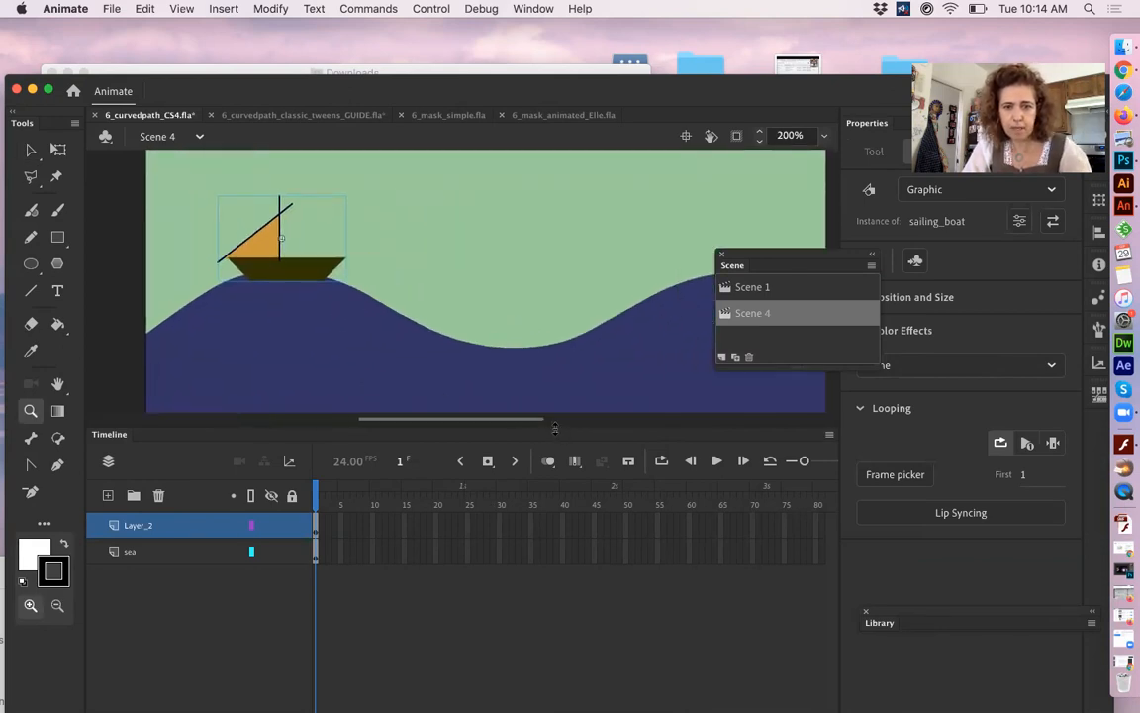
drag(557, 440, 557, 493)
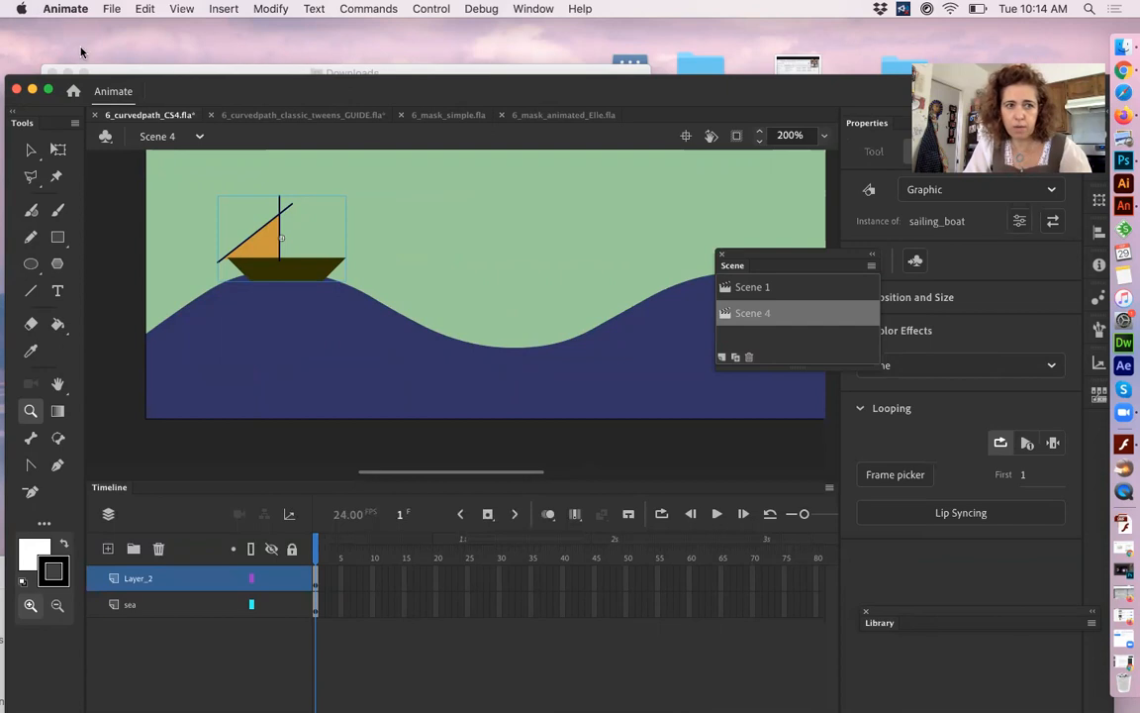
drag(151, 94, 154, 53)
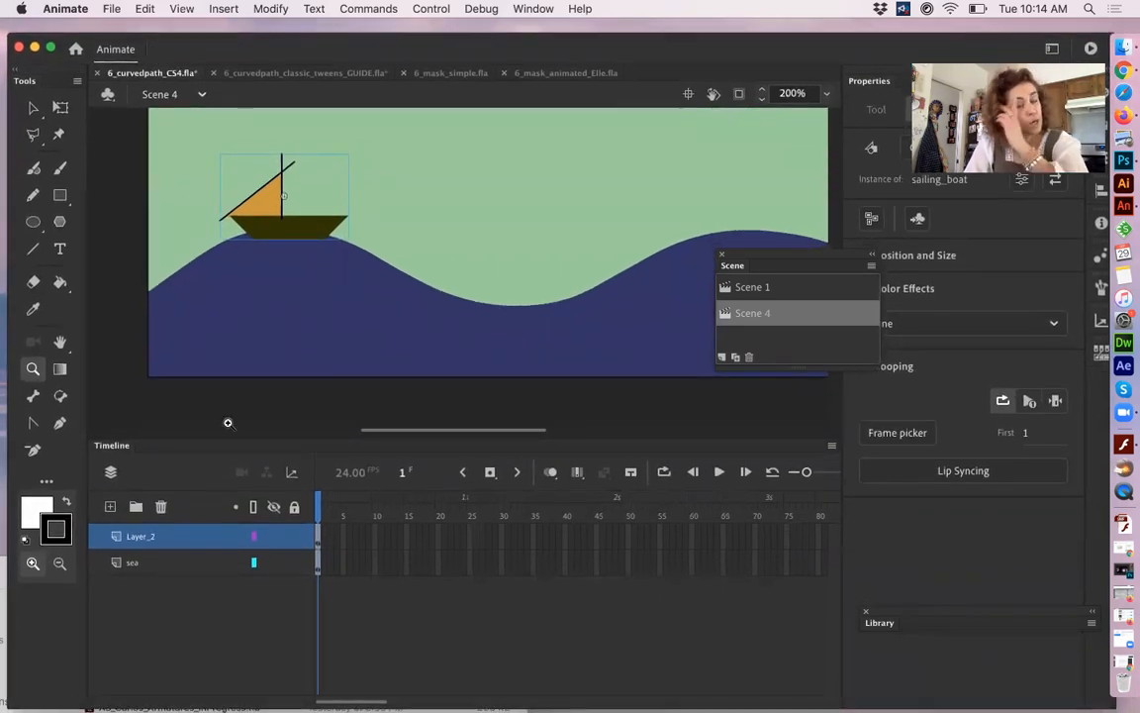
click(255, 565)
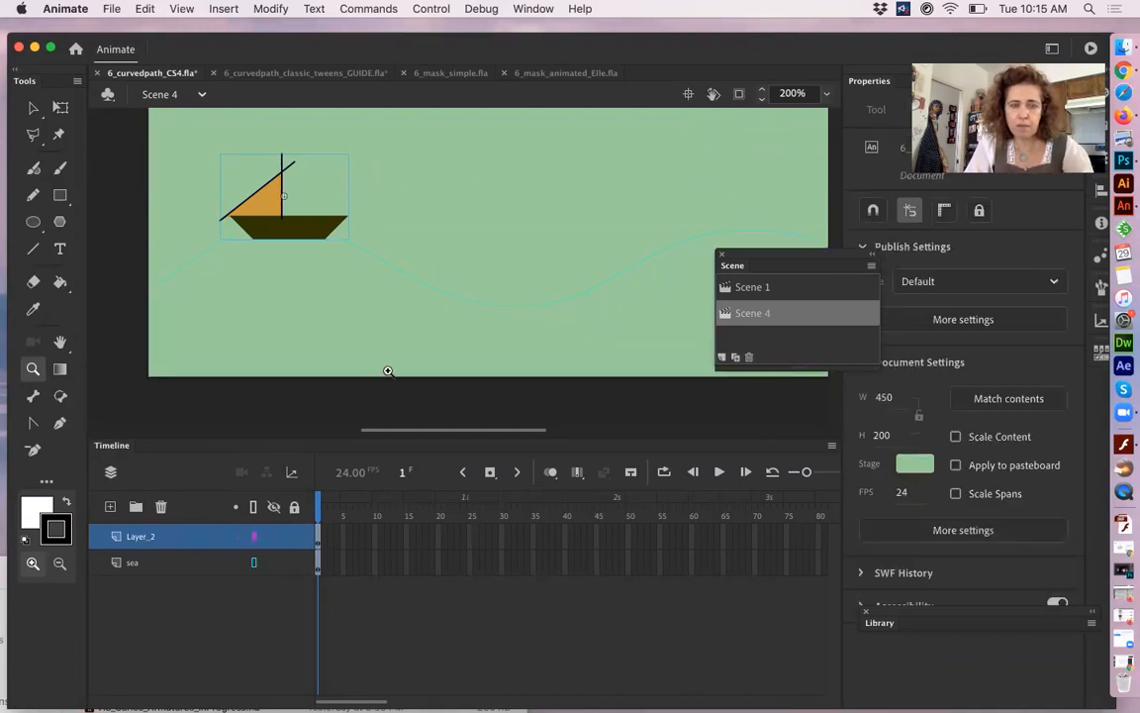
drag(340, 337, 379, 387)
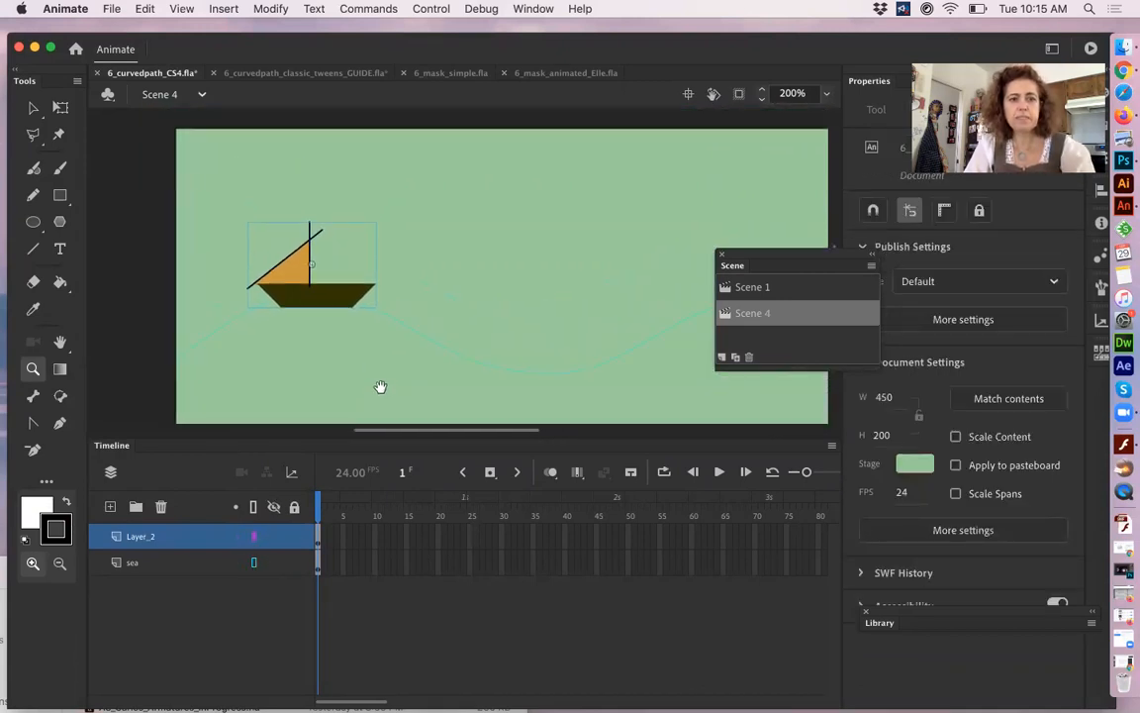
- Move the boat to the stage's left edge and extend both layers to frame 50
click(33, 107)
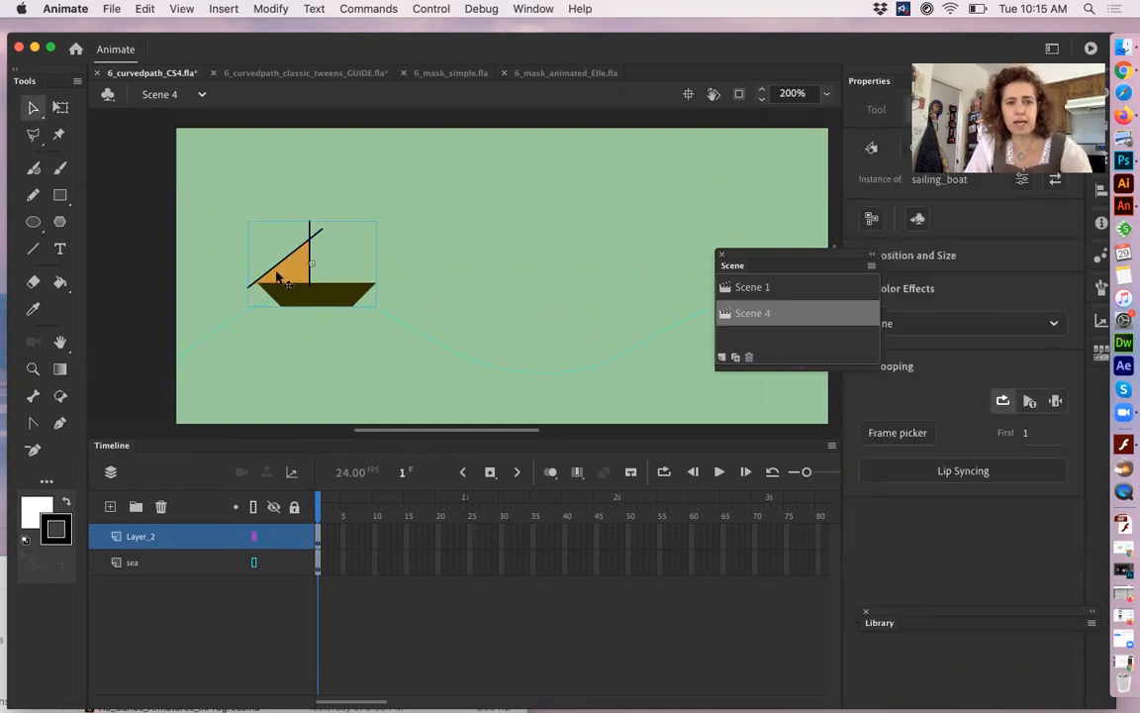
drag(287, 285, 209, 276)
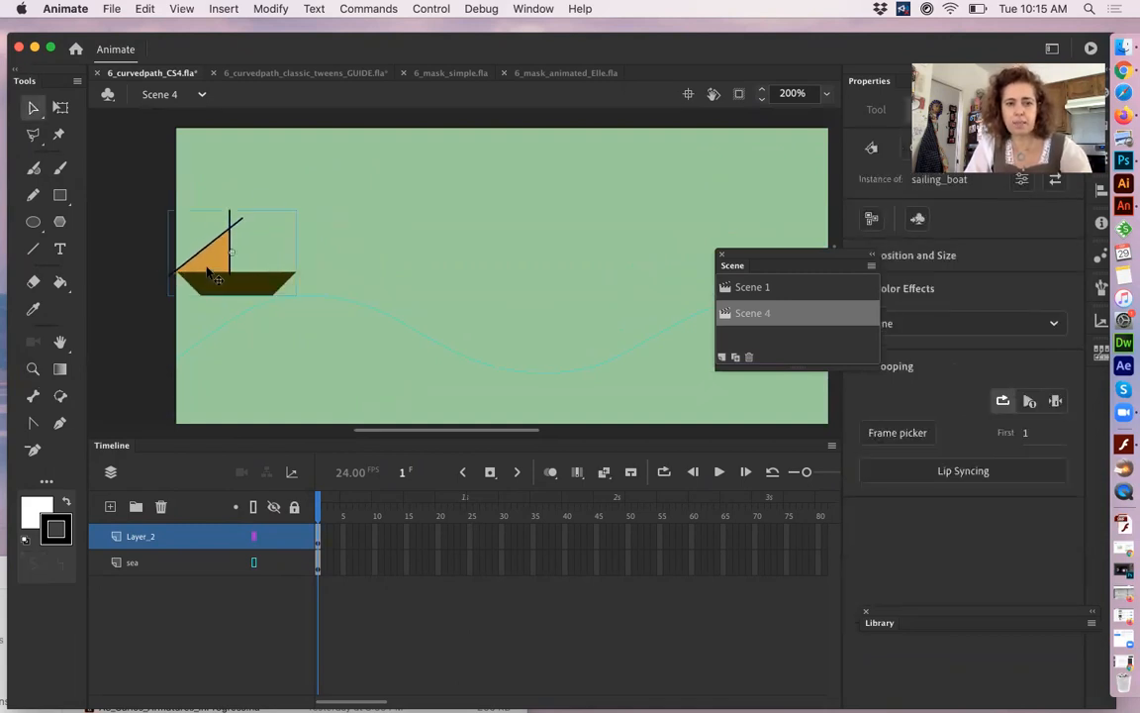
click(627, 534)
click(628, 562)
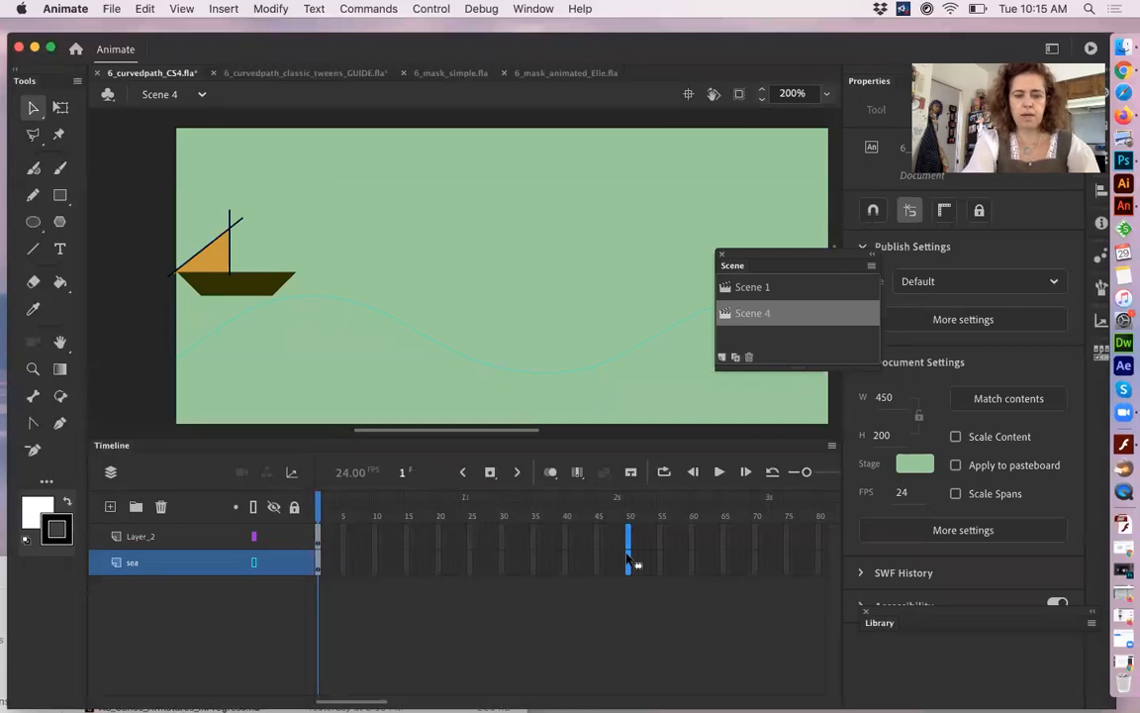
key(F5)
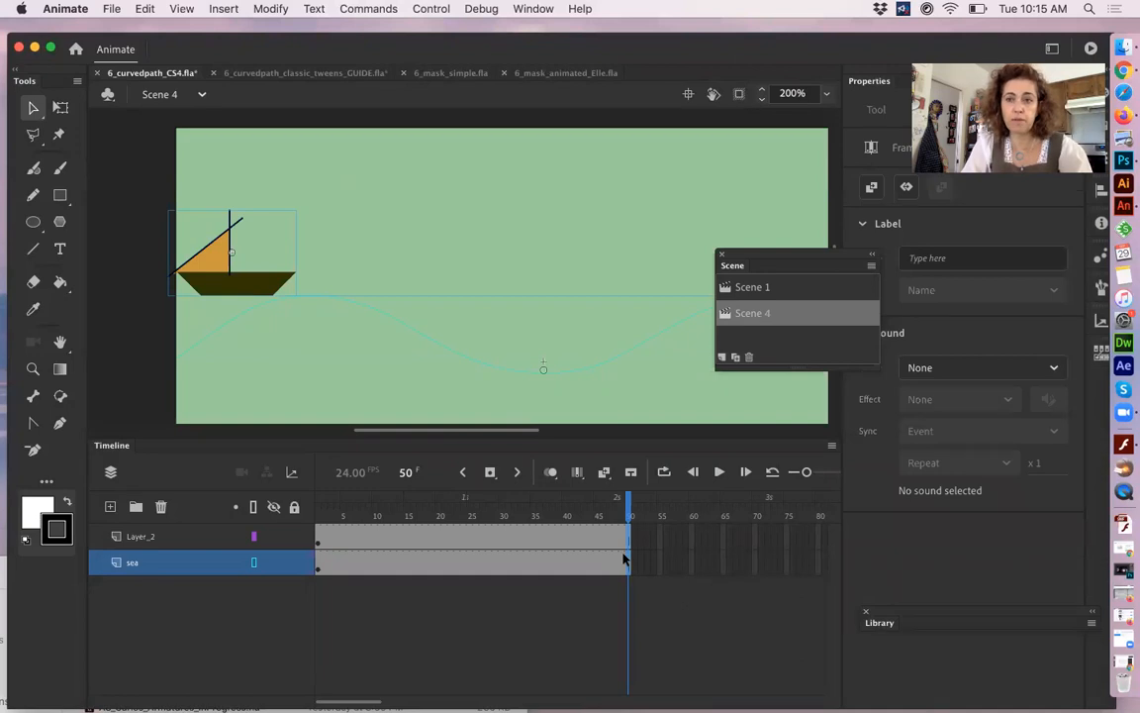
- Lock the sea layer and shift the boat slightly up and to the left at frame 1
click(321, 540)
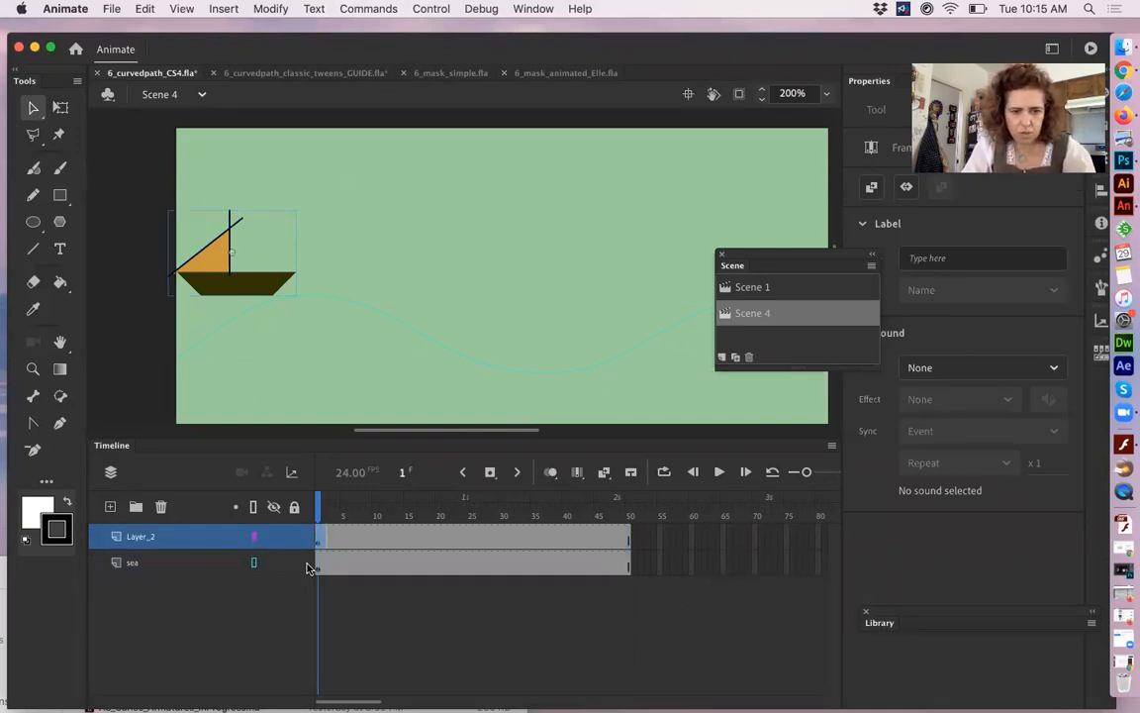
click(294, 563)
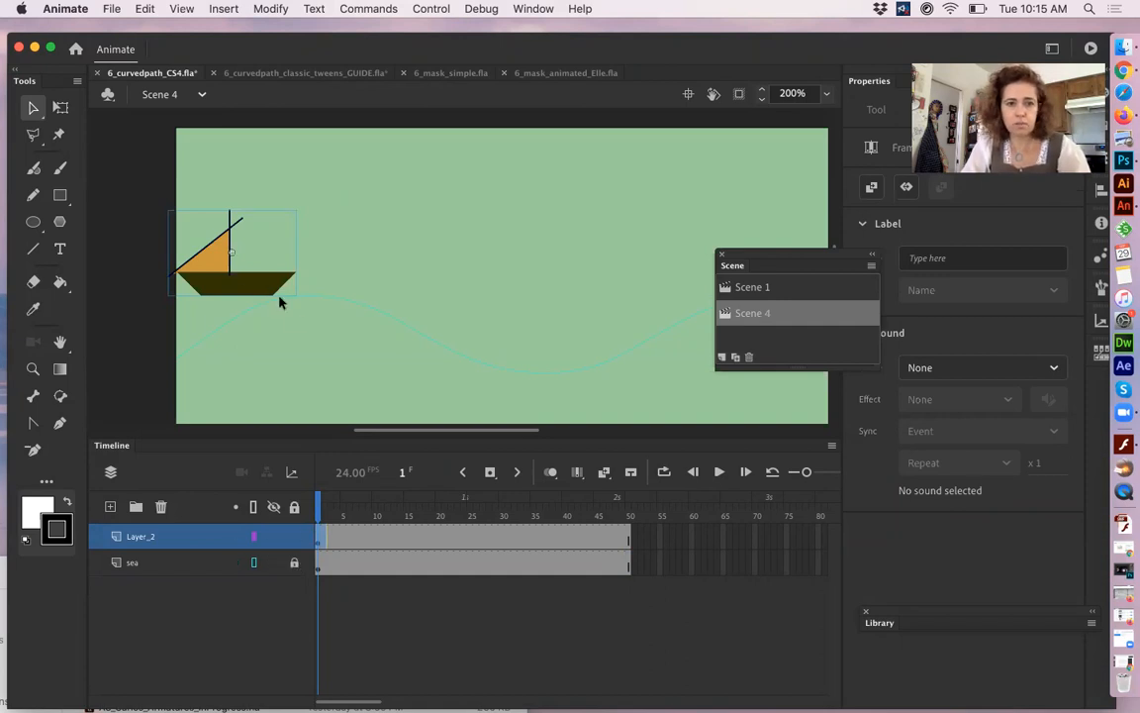
drag(211, 279, 202, 267)
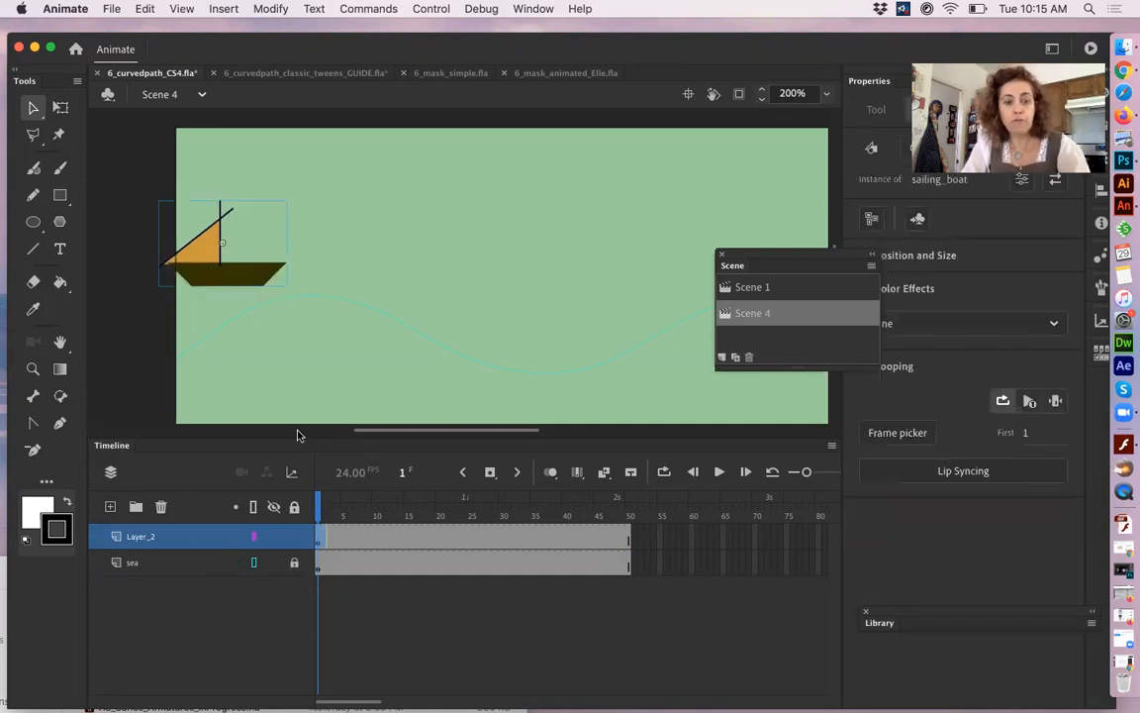
- Create a motion tween on the boat layer and move the boat partly off the stage's left edge at frame 1
click(318, 543)
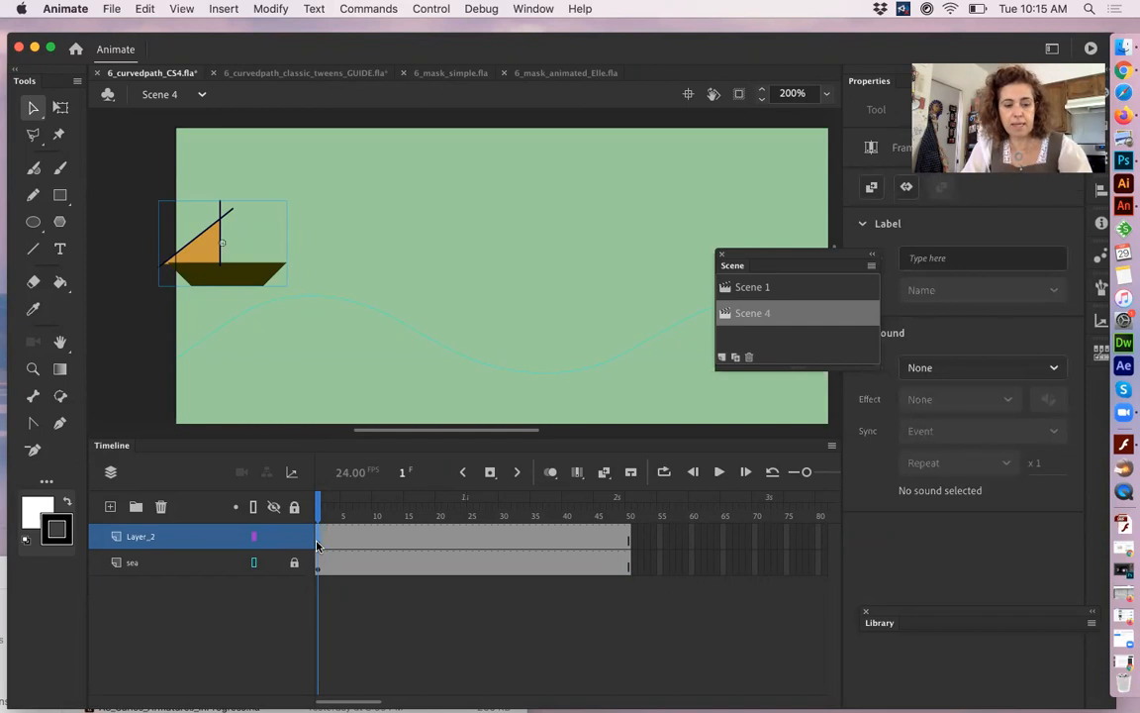
right_click(317, 543)
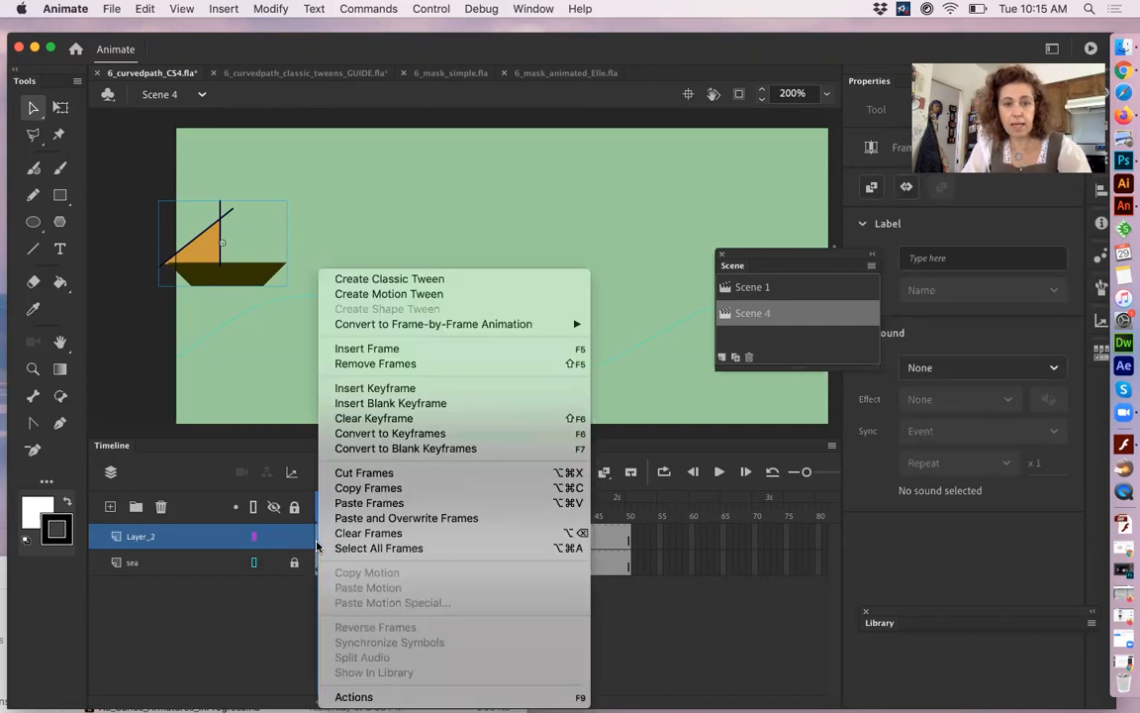
click(416, 294)
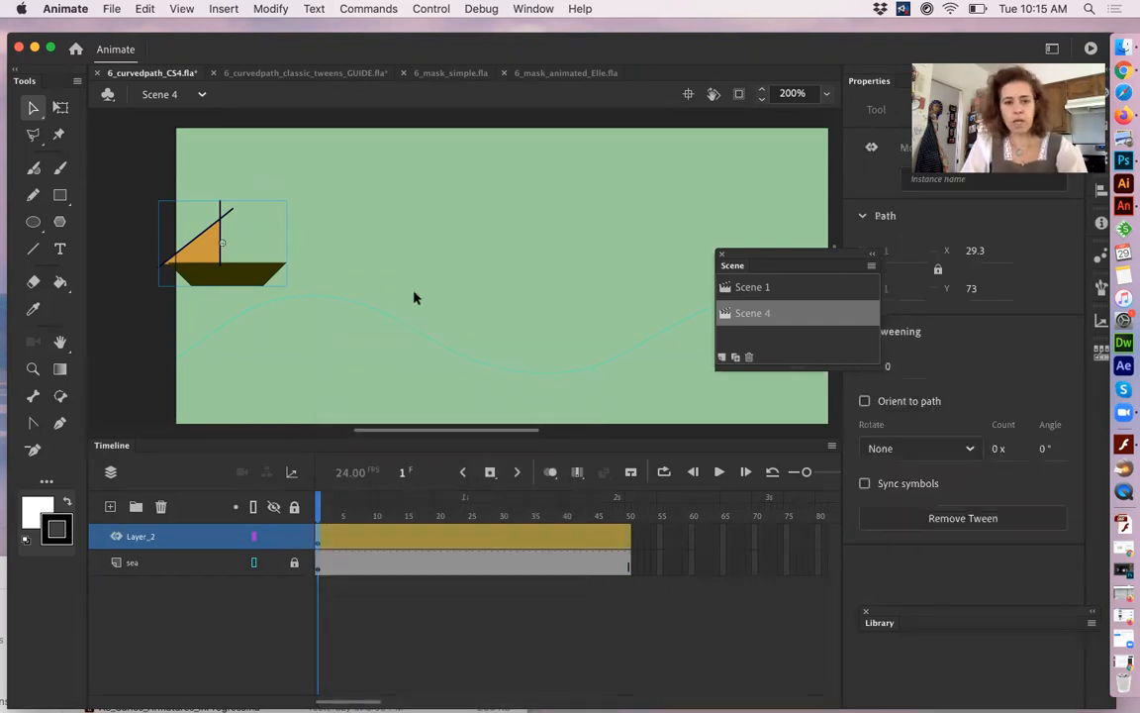
drag(227, 284, 194, 296)
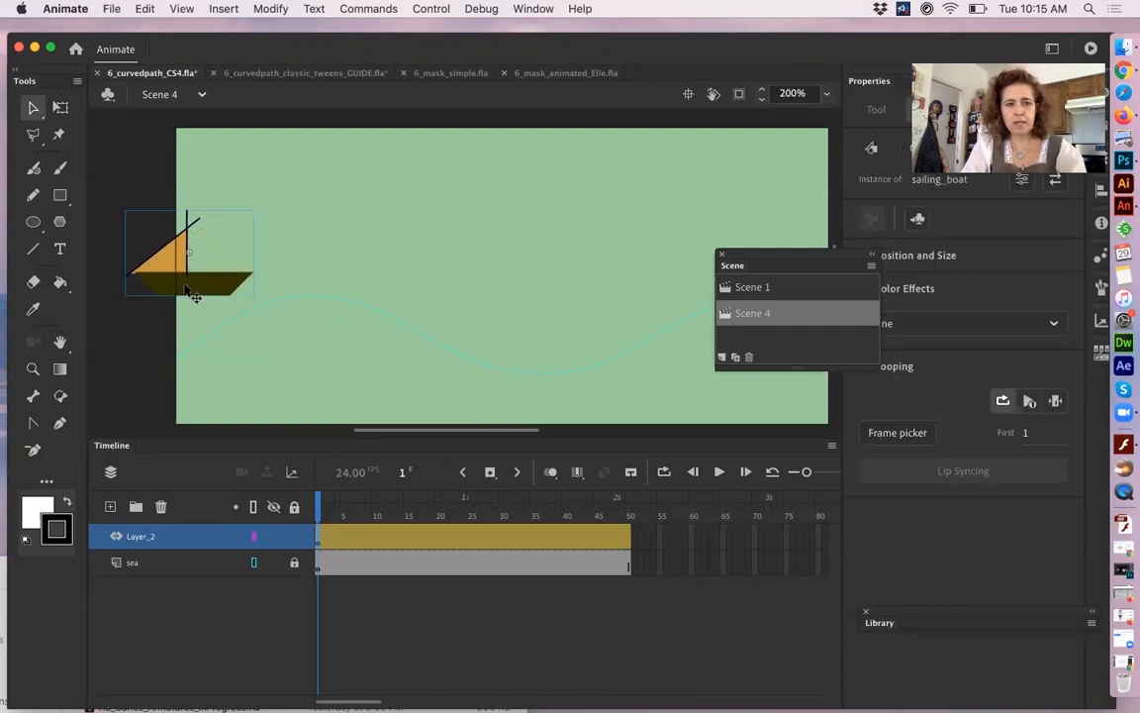
- Collapse the Scene panel and move it off the stage, and at frame 45 place the boat over the stage's right edge
double_click(733, 264)
drag(774, 252, 700, 683)
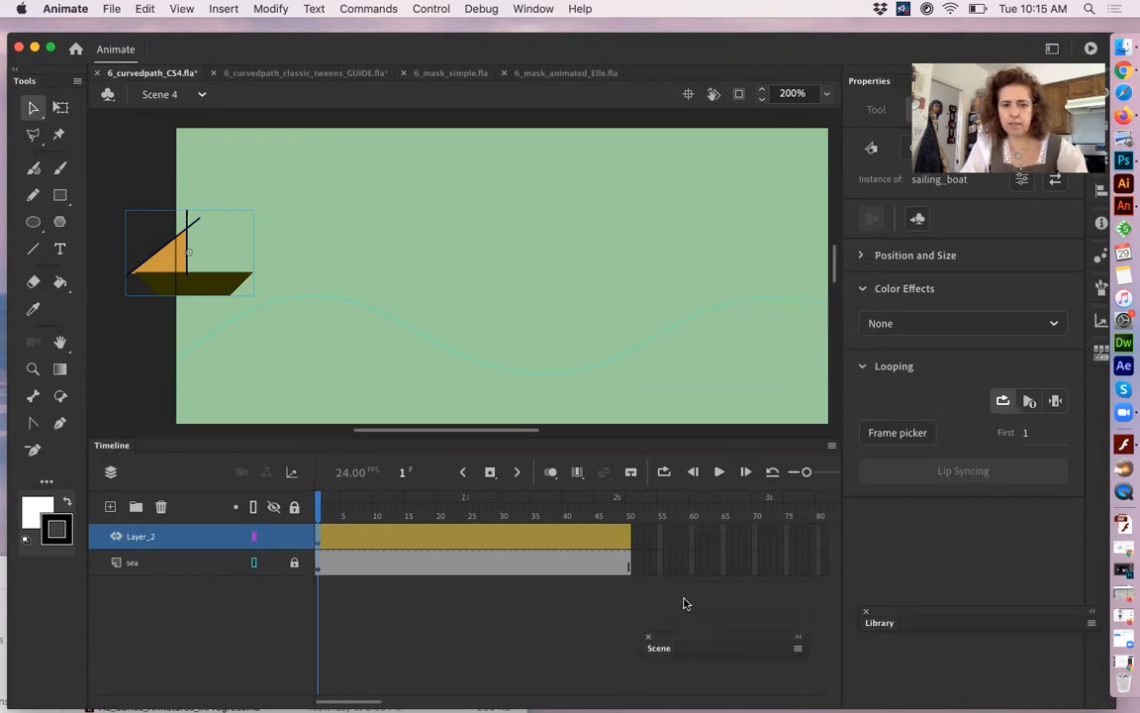
click(599, 516)
drag(746, 392, 653, 385)
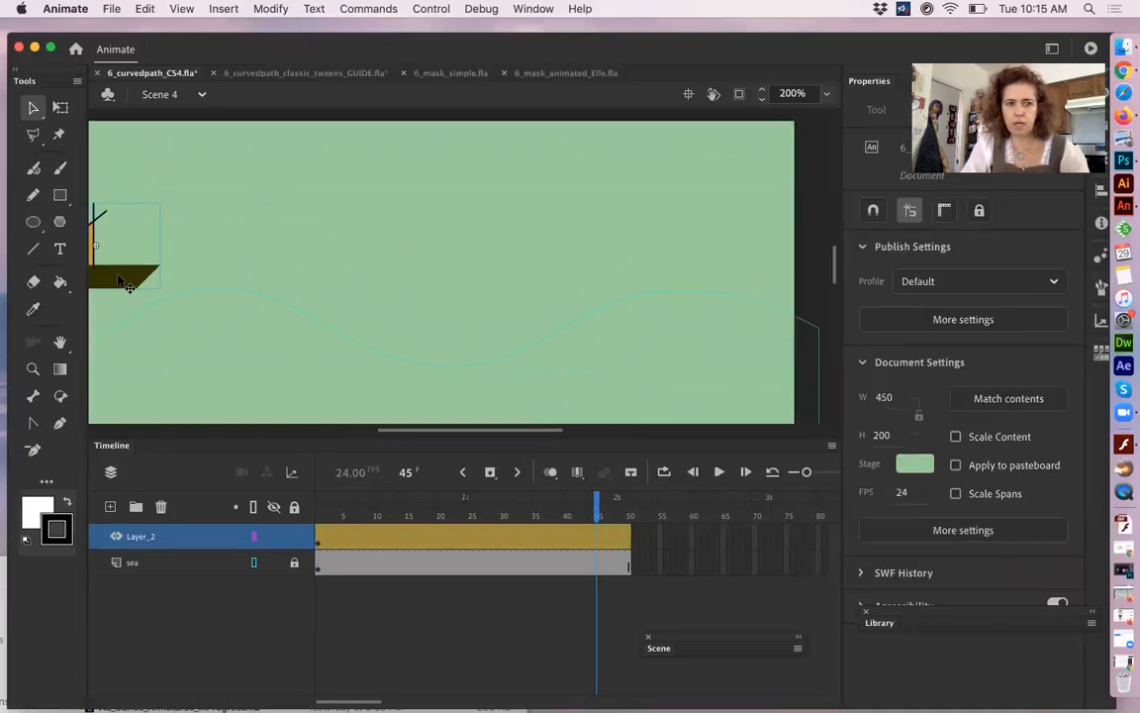
drag(120, 278, 753, 260)
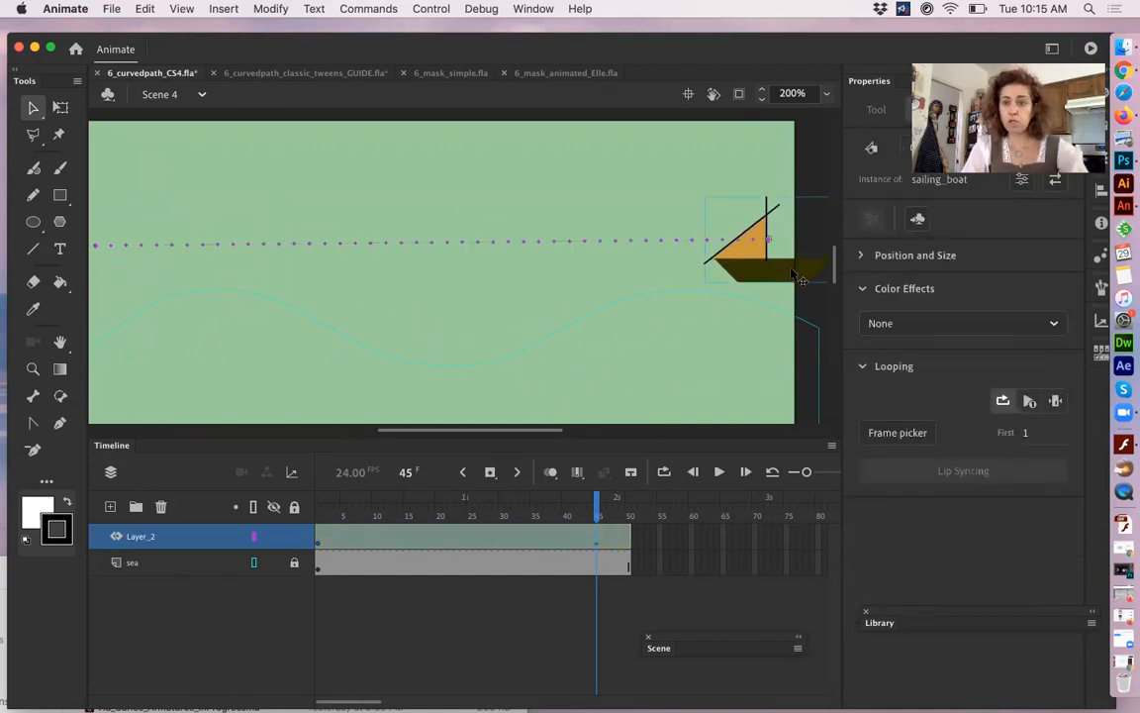
- Scrub the early part of the tween and, at frame 21, lower the boat into the wave trough
drag(336, 514, 389, 516)
click(414, 394)
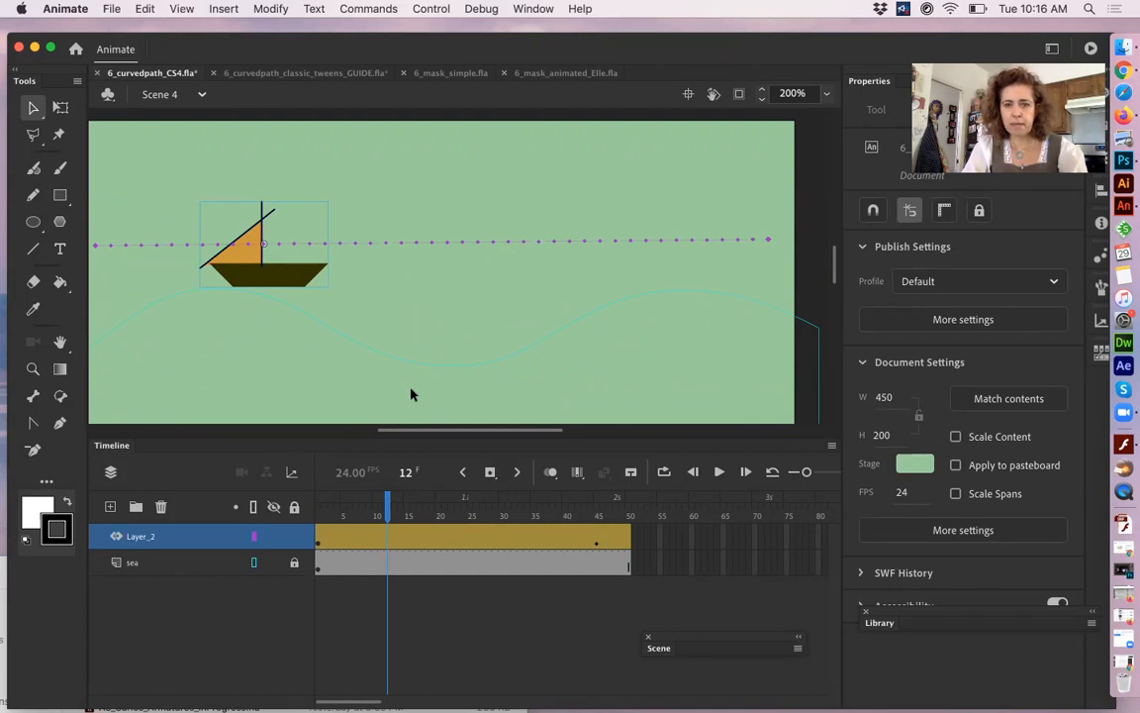
click(444, 517)
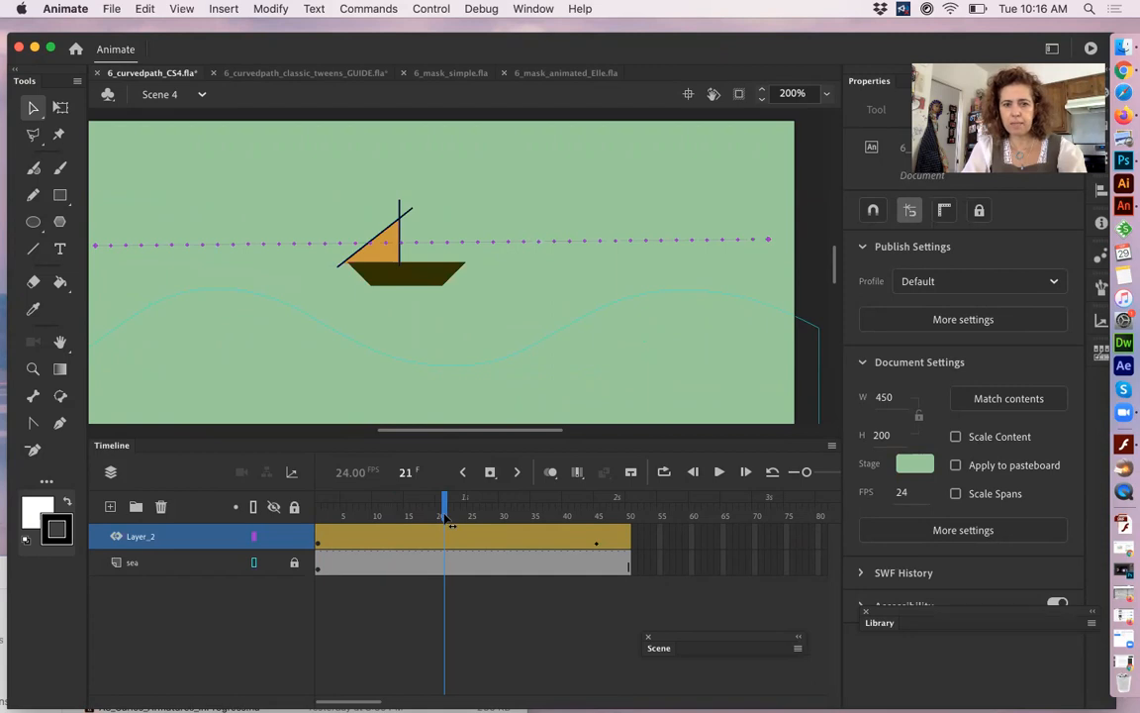
drag(412, 280, 453, 368)
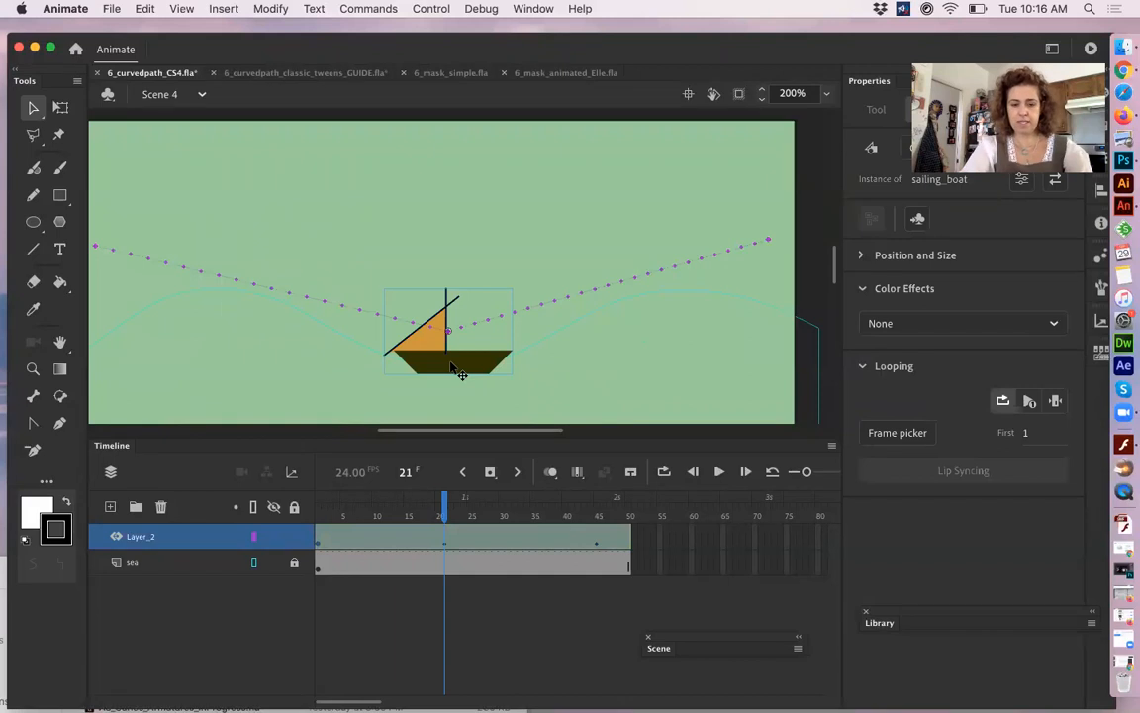
- At frame 1, bend the first motion path segment upward over the wave crest and lower the boat to its starting water level
drag(313, 376, 474, 388)
click(320, 515)
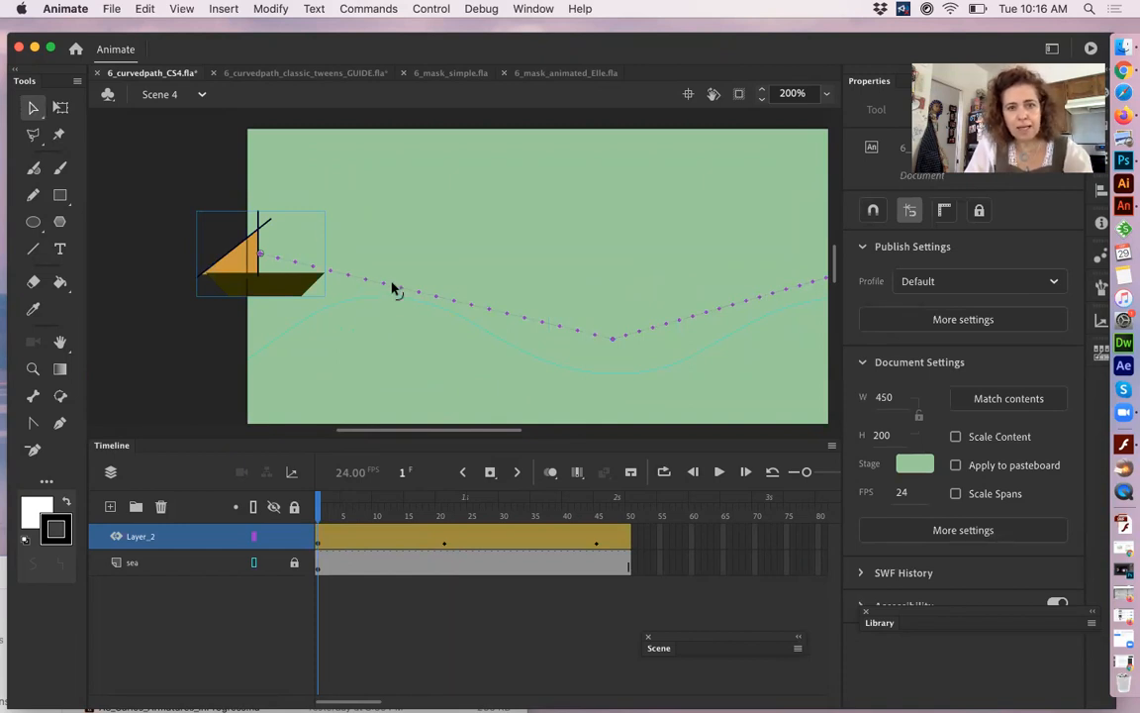
drag(392, 288, 384, 217)
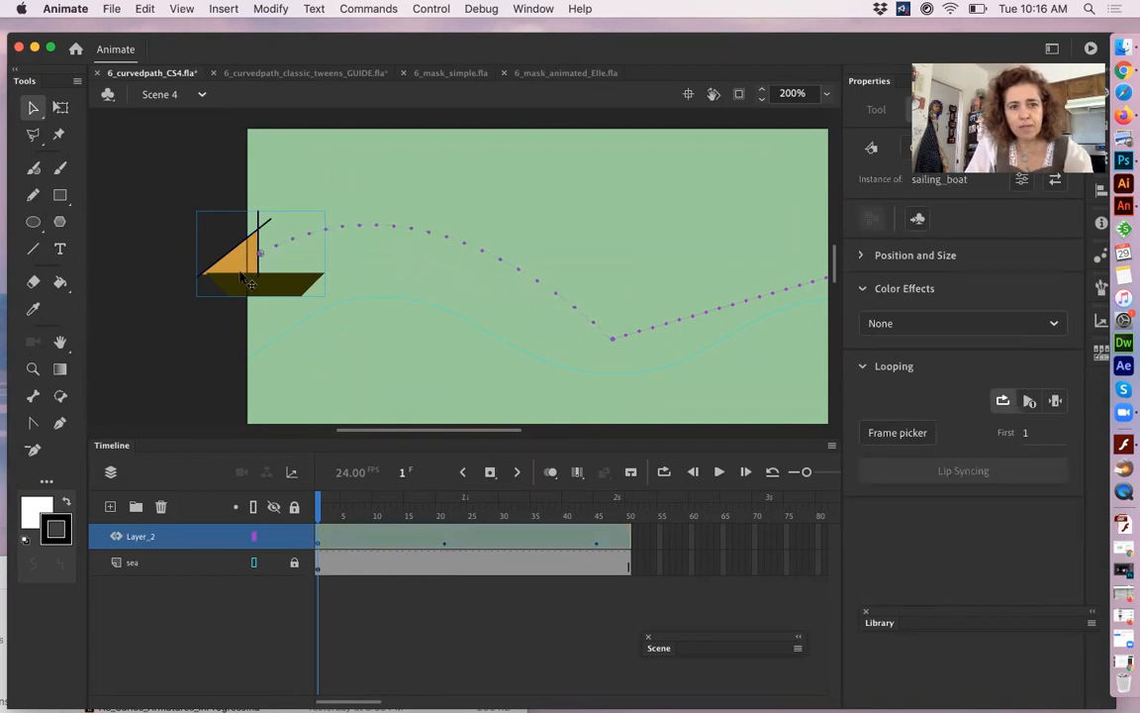
drag(236, 274, 244, 332)
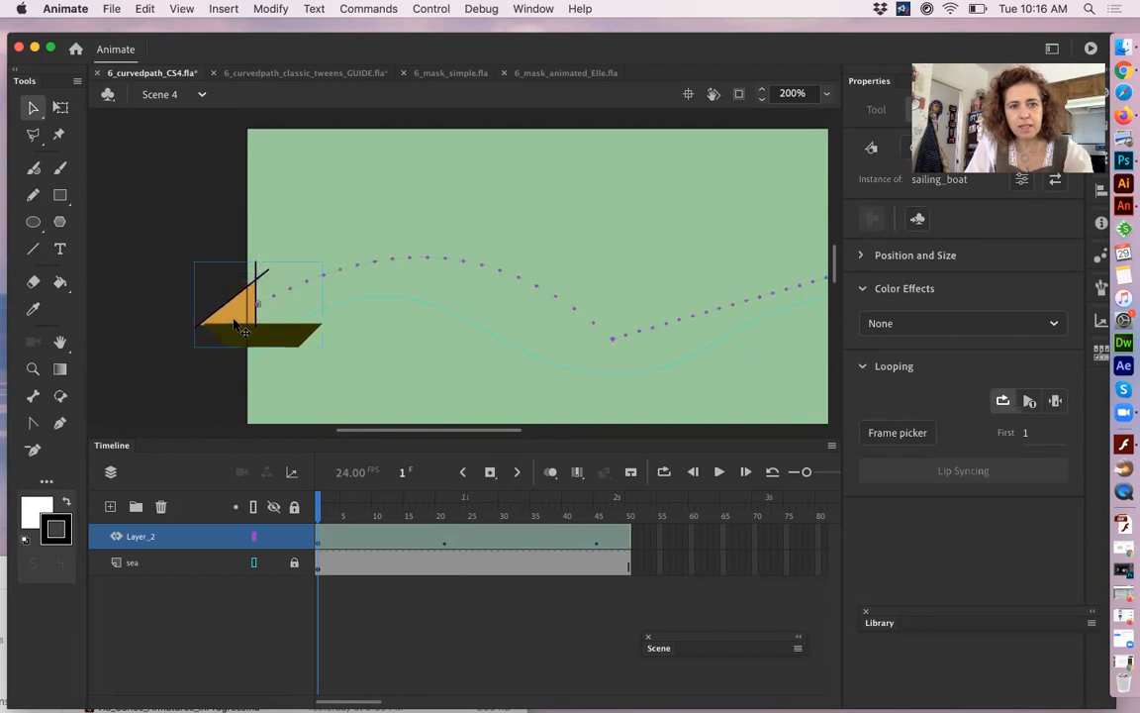
- At frame 45, lower the boat onto the wave at the stage's right edge
drag(744, 361, 420, 352)
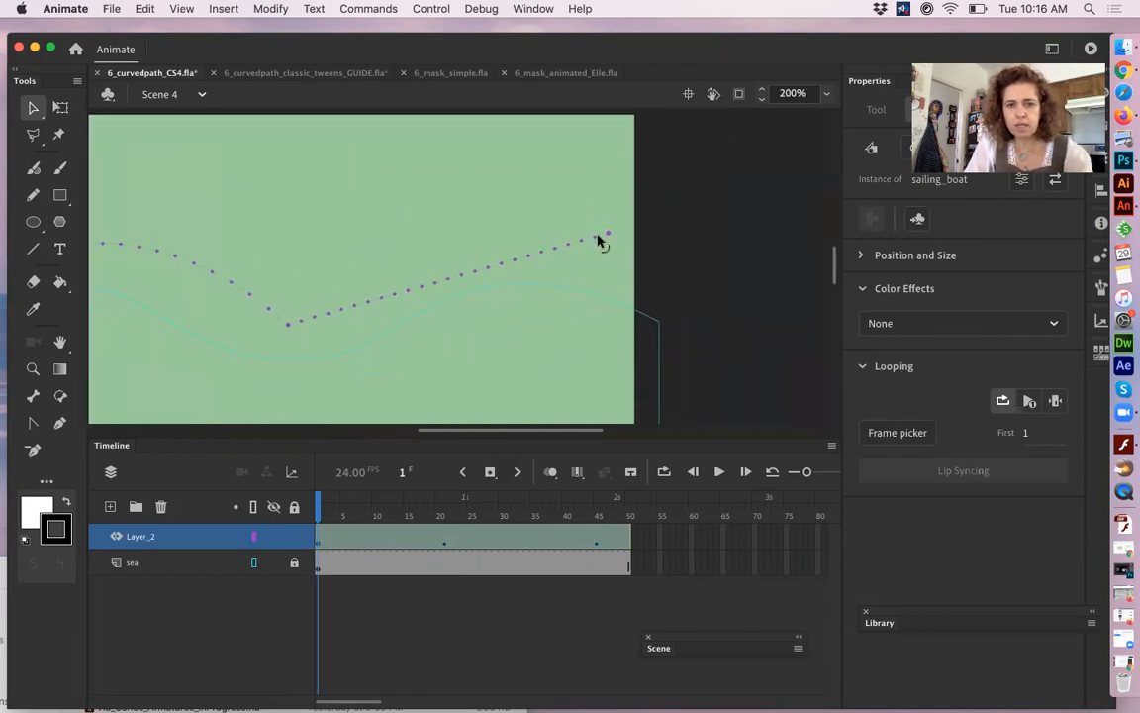
click(594, 514)
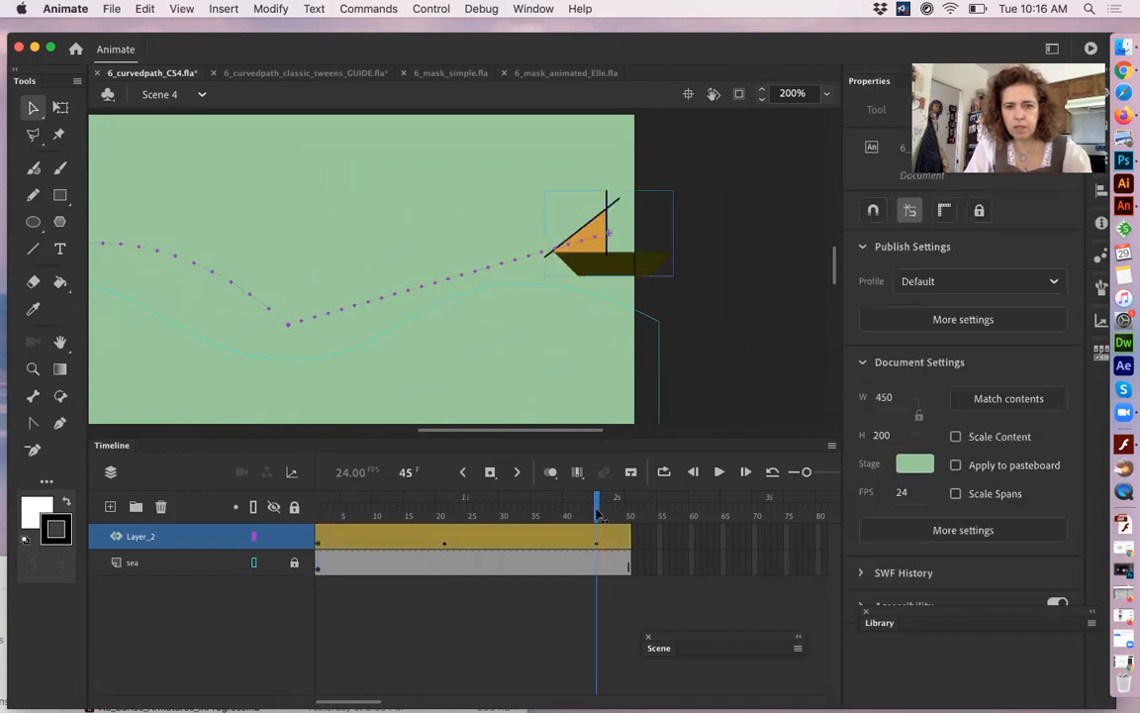
click(626, 295)
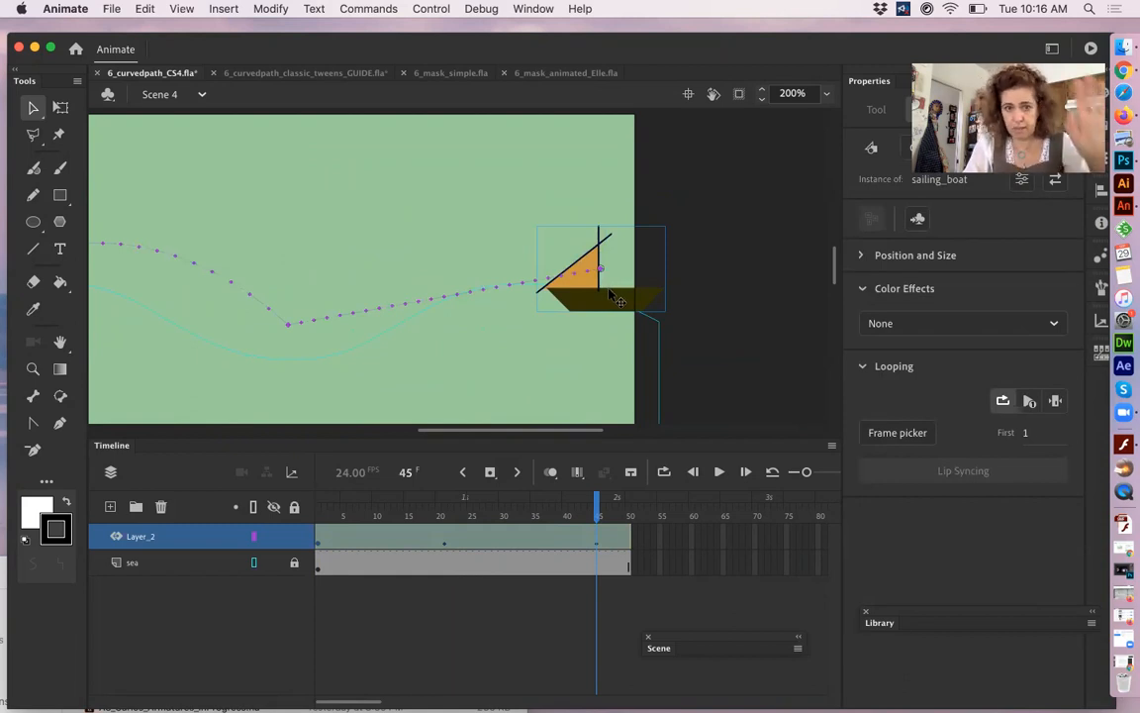
- At frame 21, settle the boat in the wave trough and bend the second motion path segment upward over the next wave crest
click(445, 516)
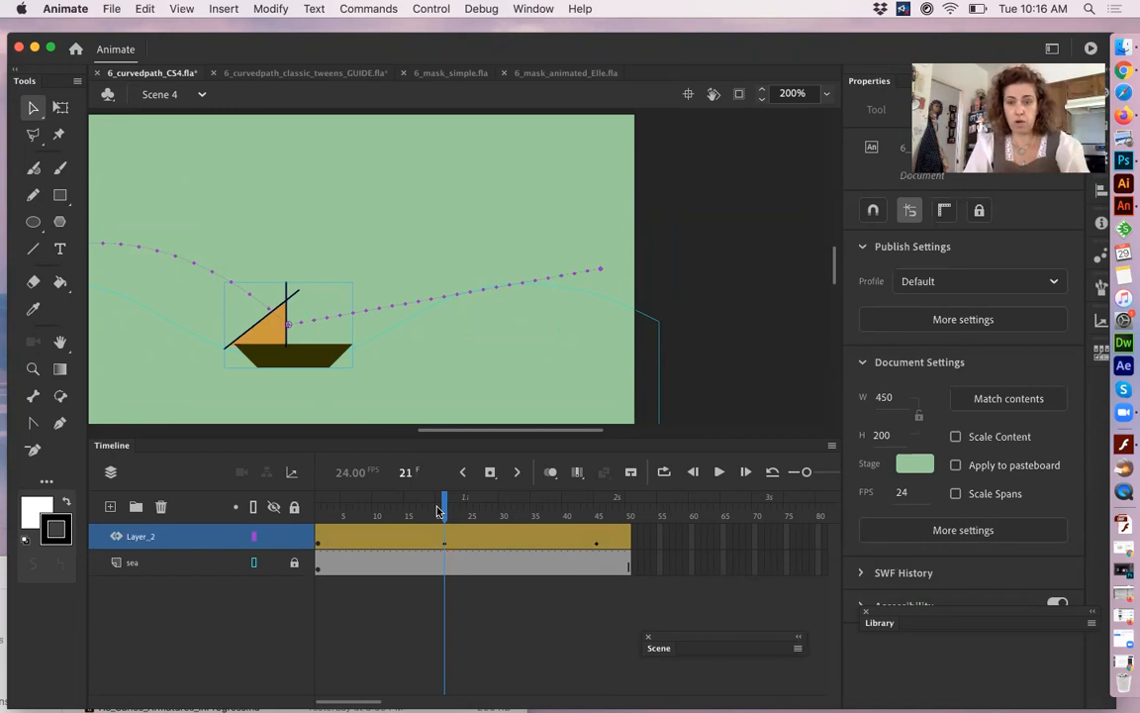
drag(463, 367, 678, 372)
drag(511, 354, 506, 355)
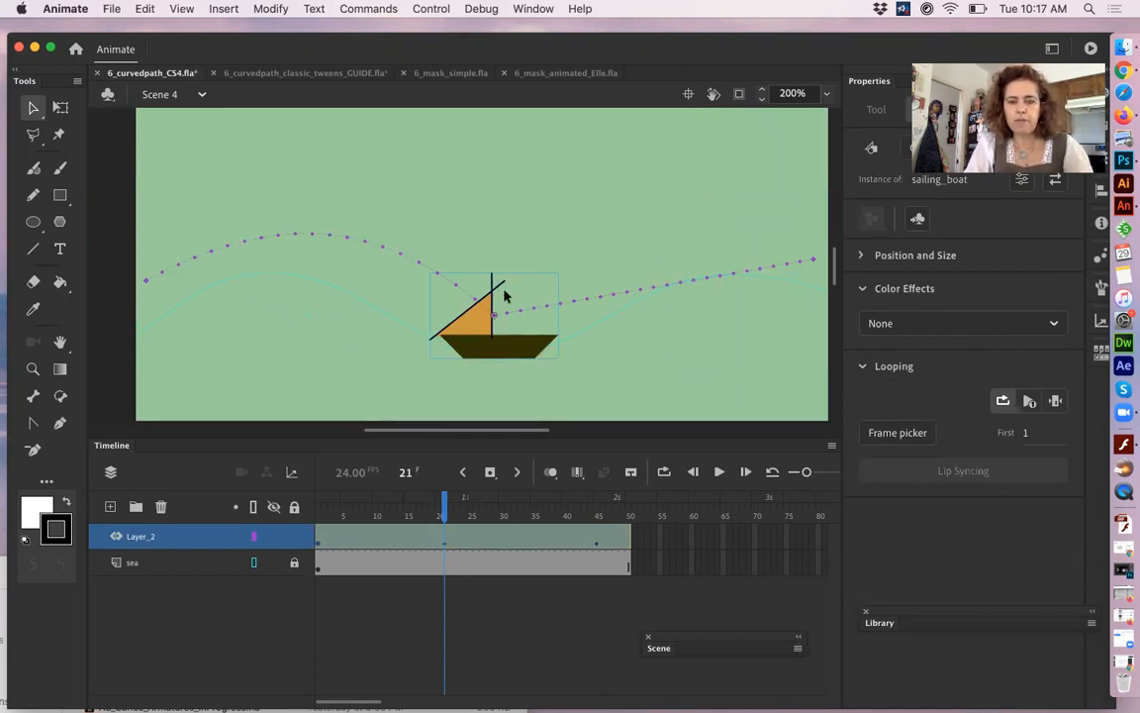
drag(650, 292, 630, 242)
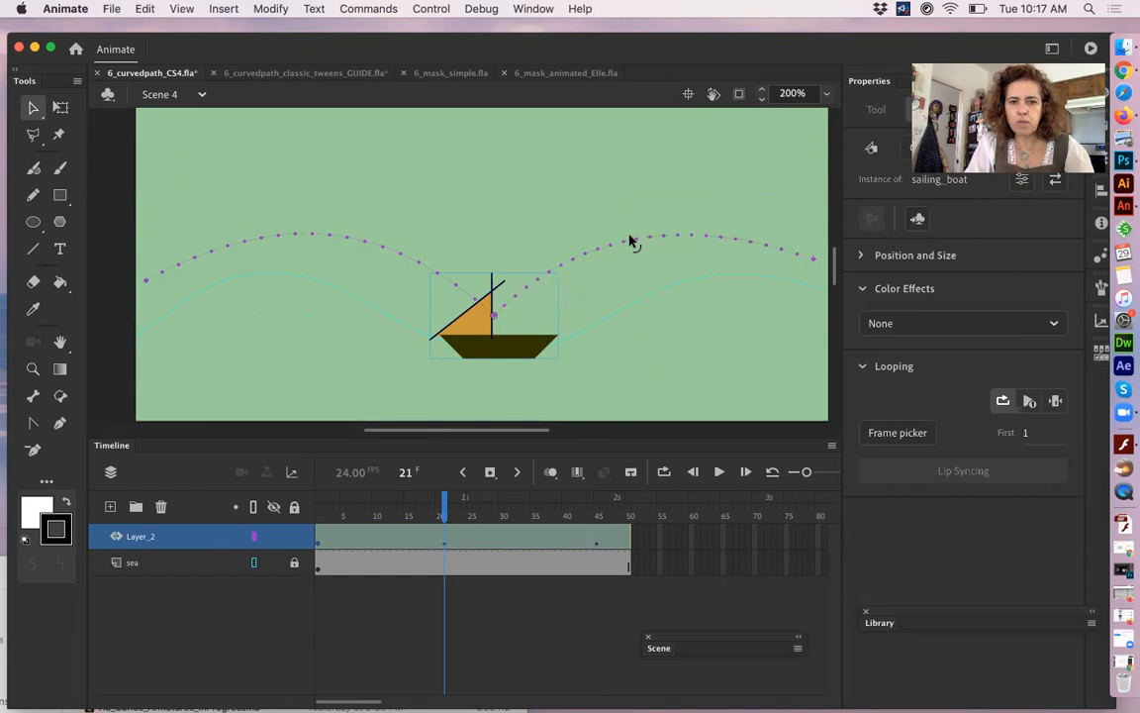
drag(514, 298, 552, 290)
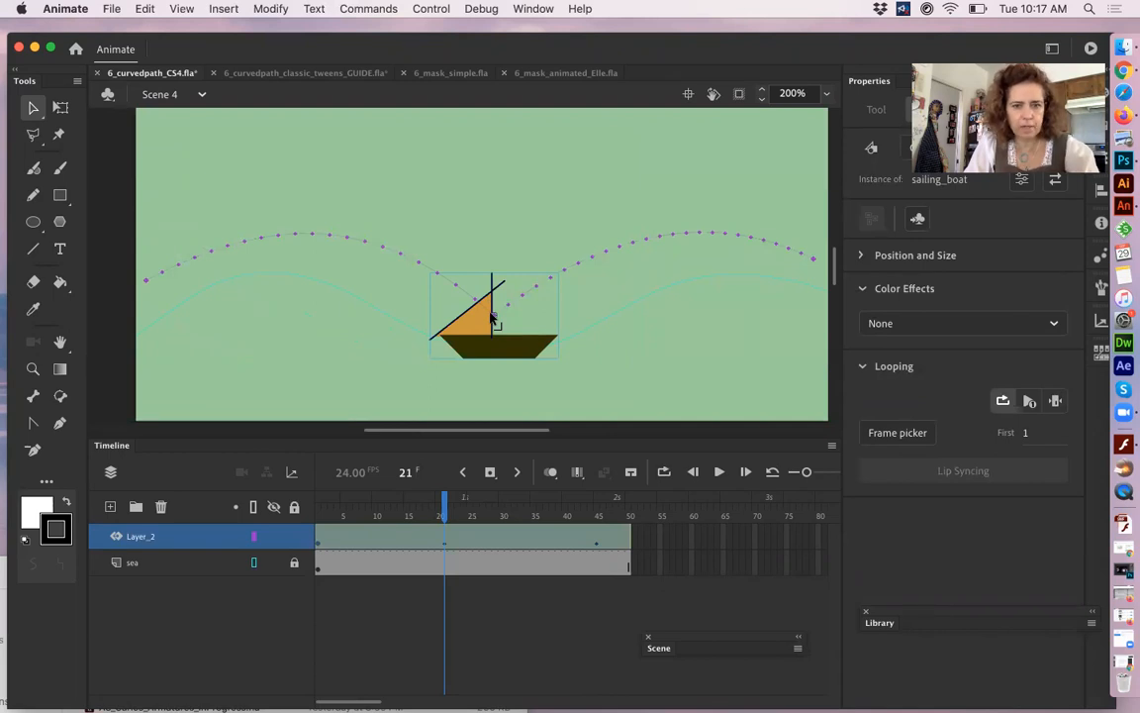
- With the Subselection tool, pull nearly horizontal tangent handles out of the path's middle anchor to round the trough
click(33, 423)
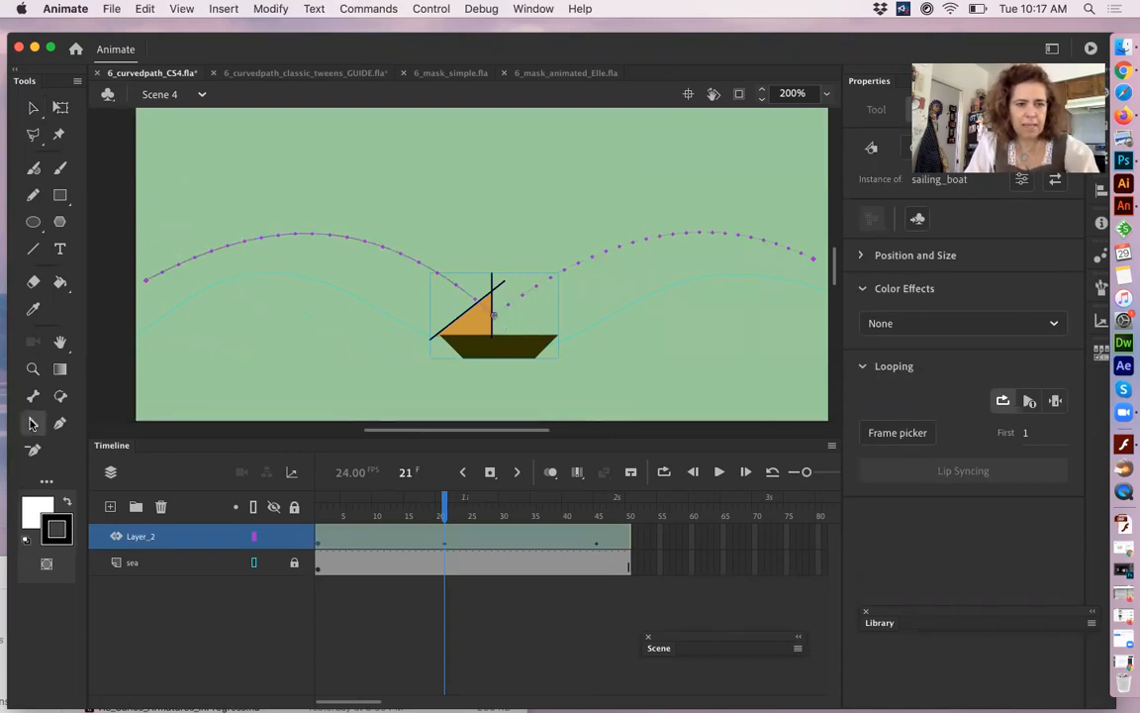
click(498, 316)
drag(500, 319, 462, 321)
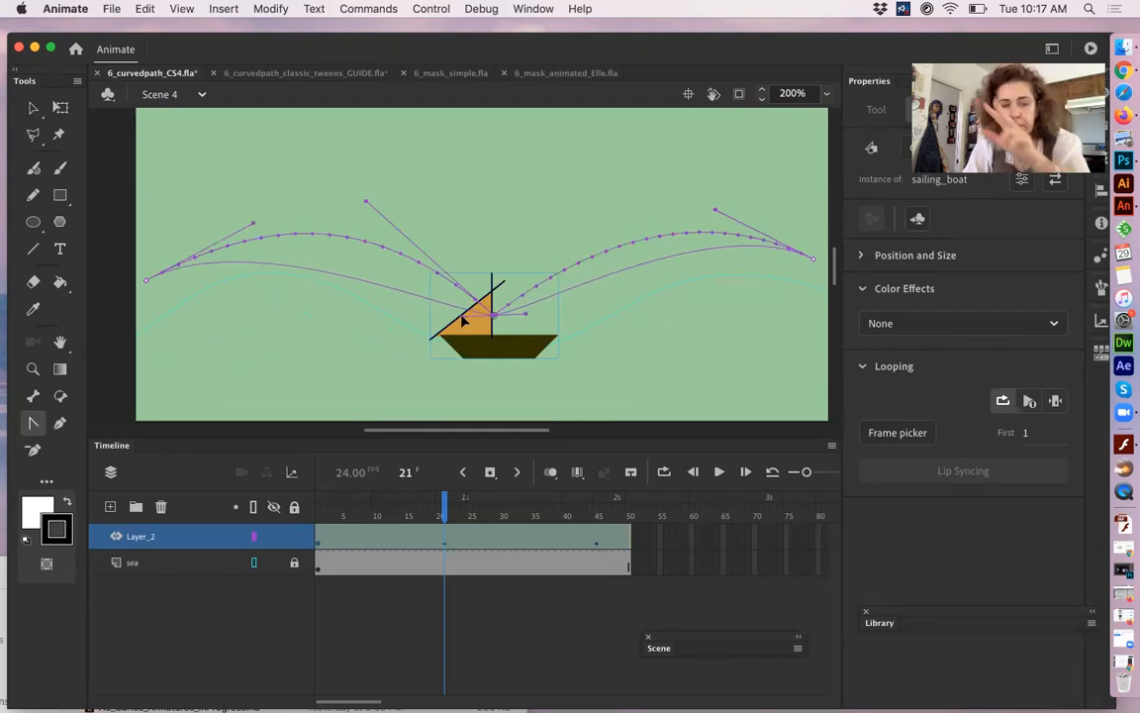
drag(461, 320, 428, 317)
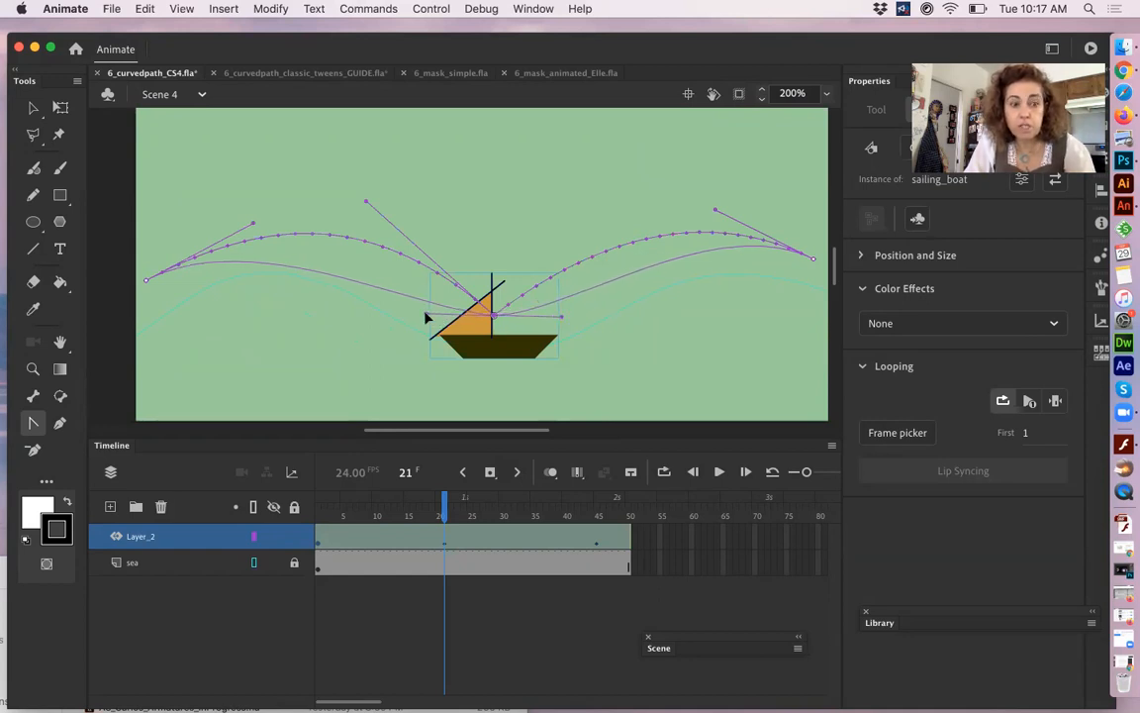
drag(426, 320, 426, 320)
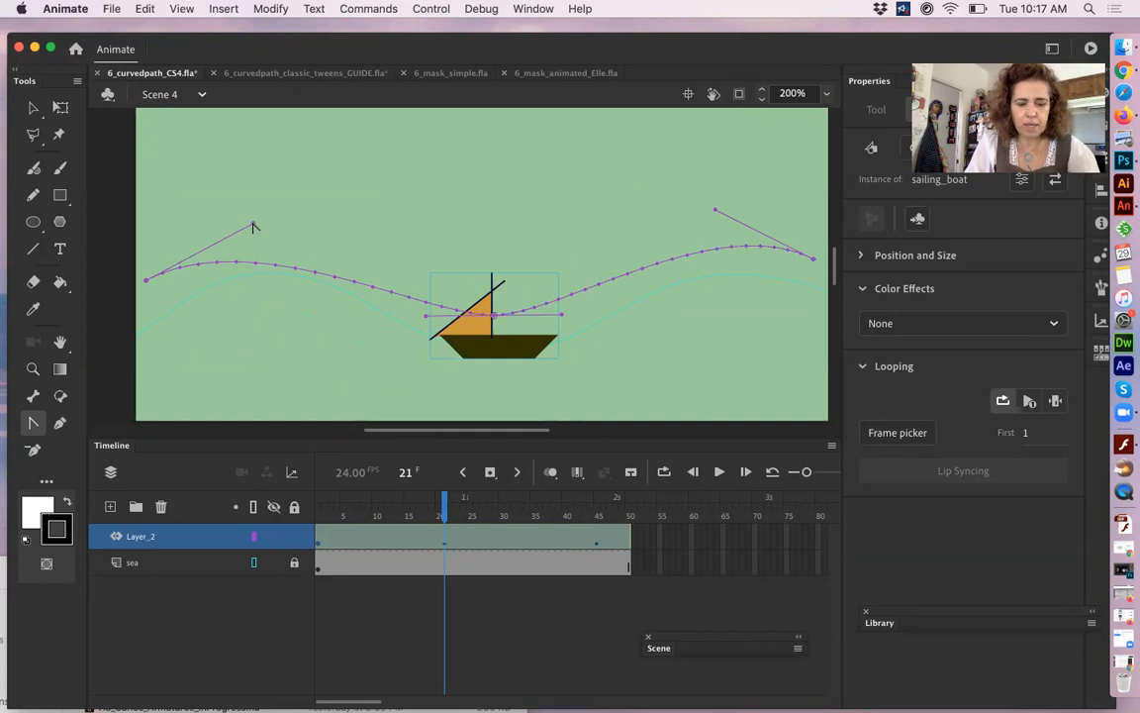
- Adjust the tangent handles at the path's start, middle and end so both humps follow the wave crests
drag(252, 226, 304, 163)
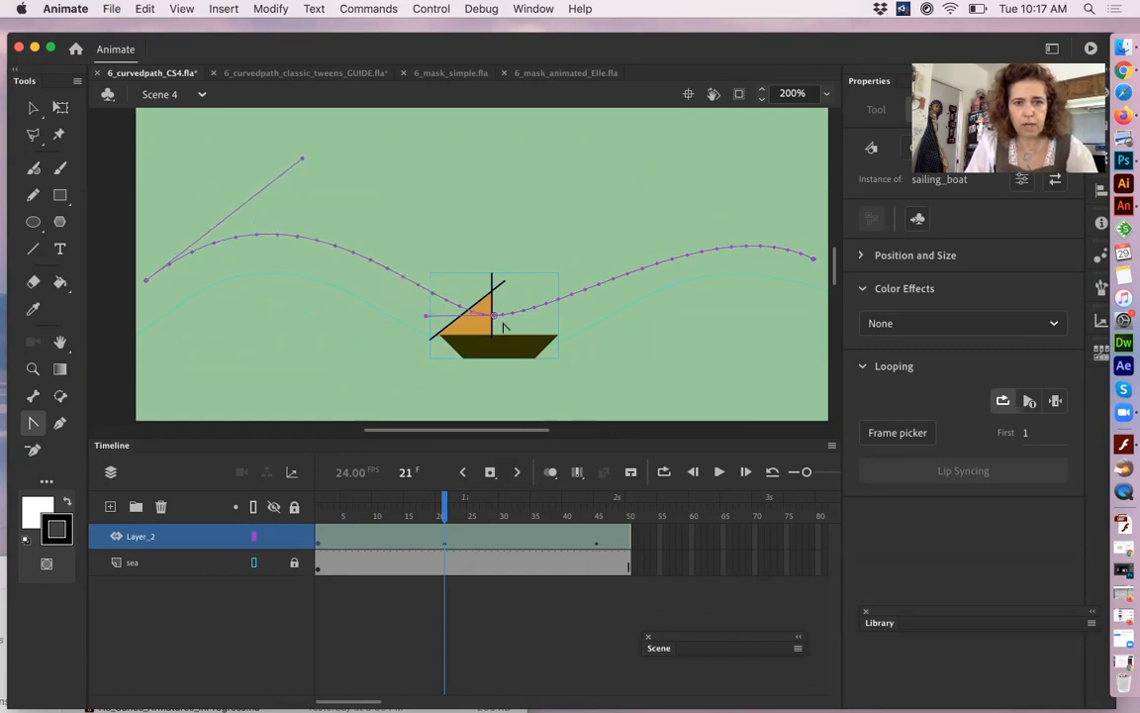
drag(424, 319, 394, 324)
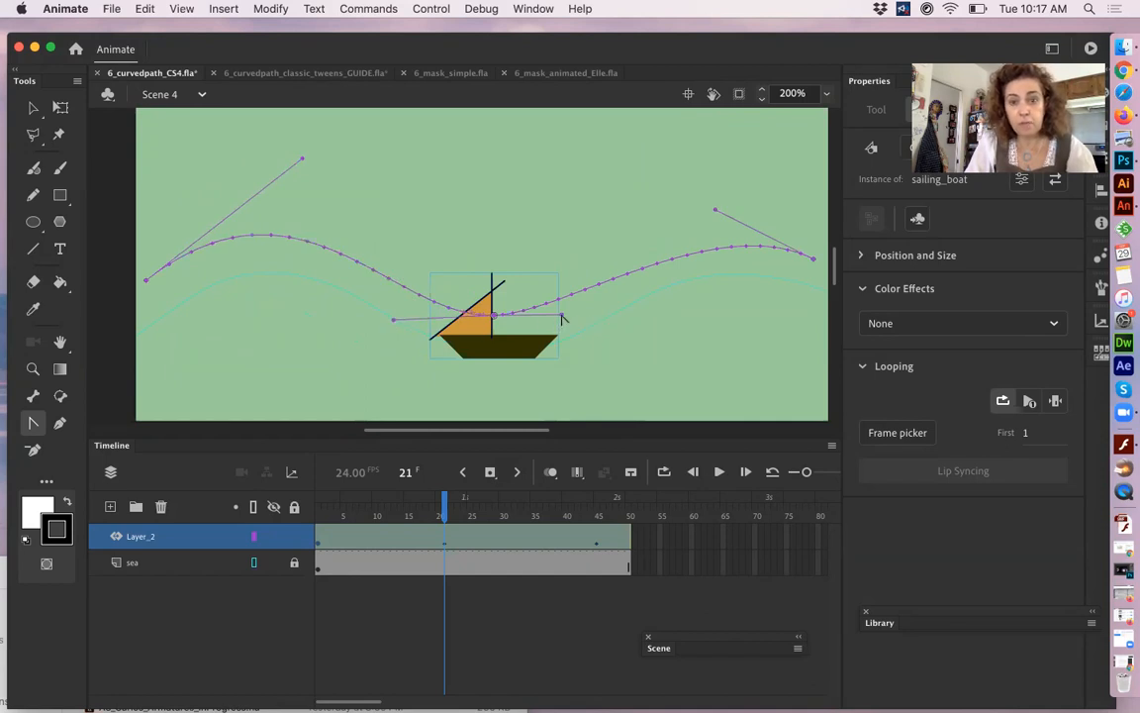
drag(562, 317, 581, 328)
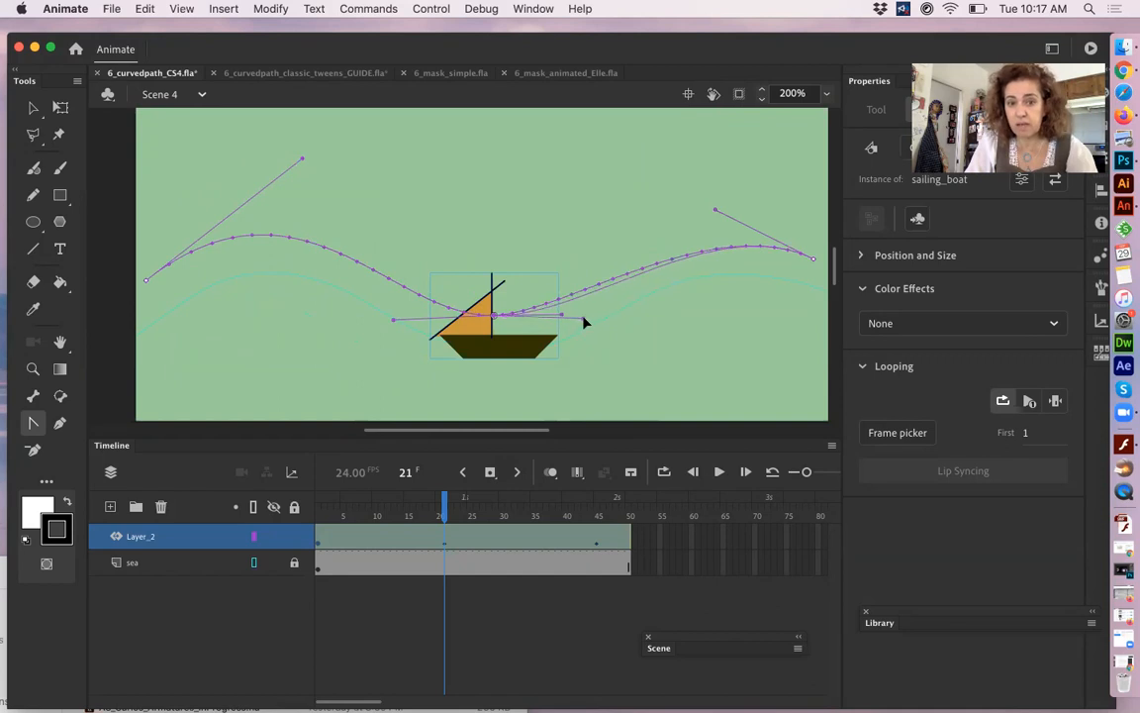
drag(581, 320, 581, 321)
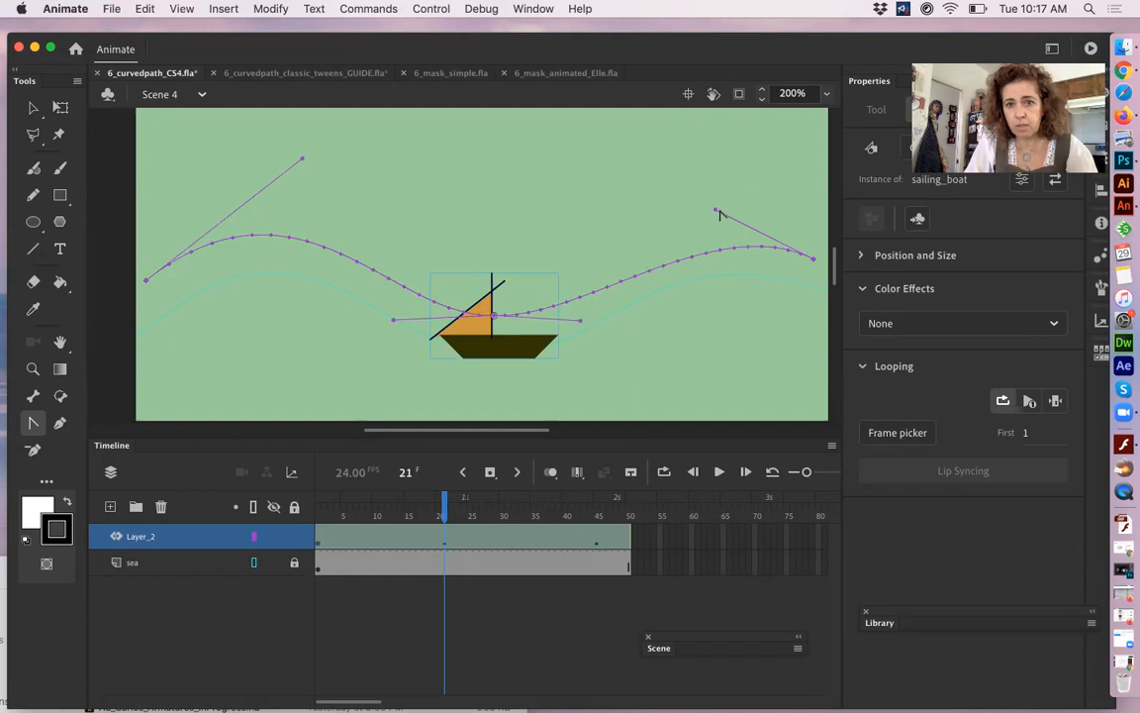
drag(717, 212, 707, 179)
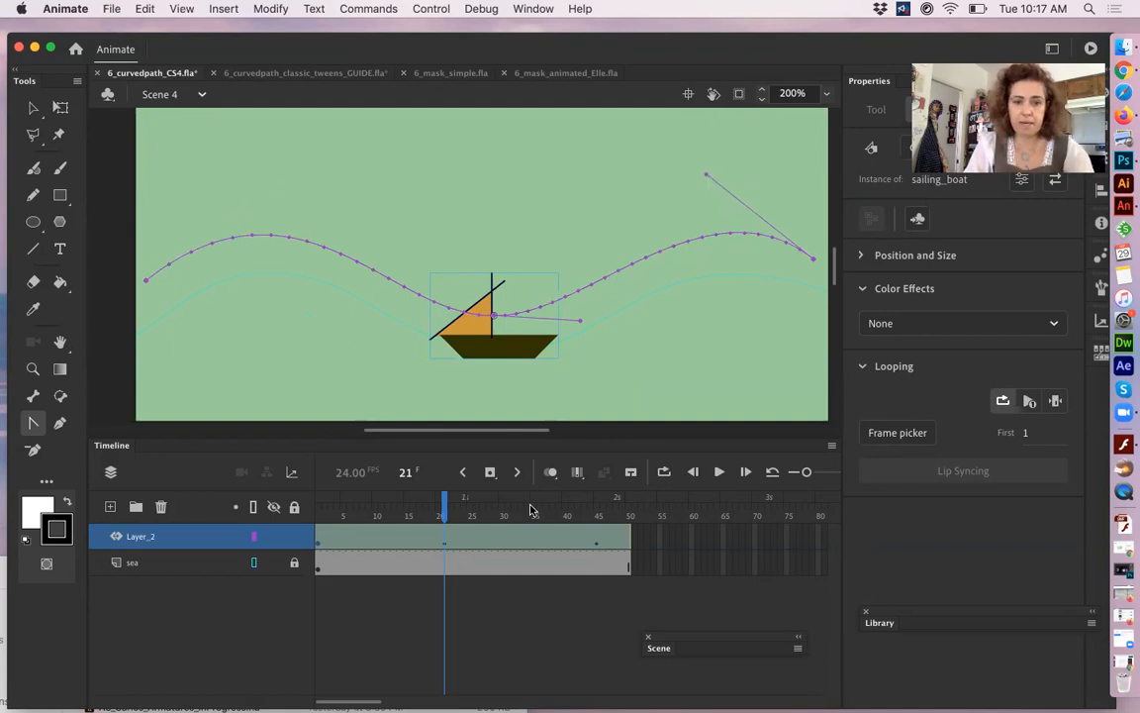
- Save the file, accepting conversion to the Animate 2019 format, and scrub through the tween to frame 46
key(super+s)
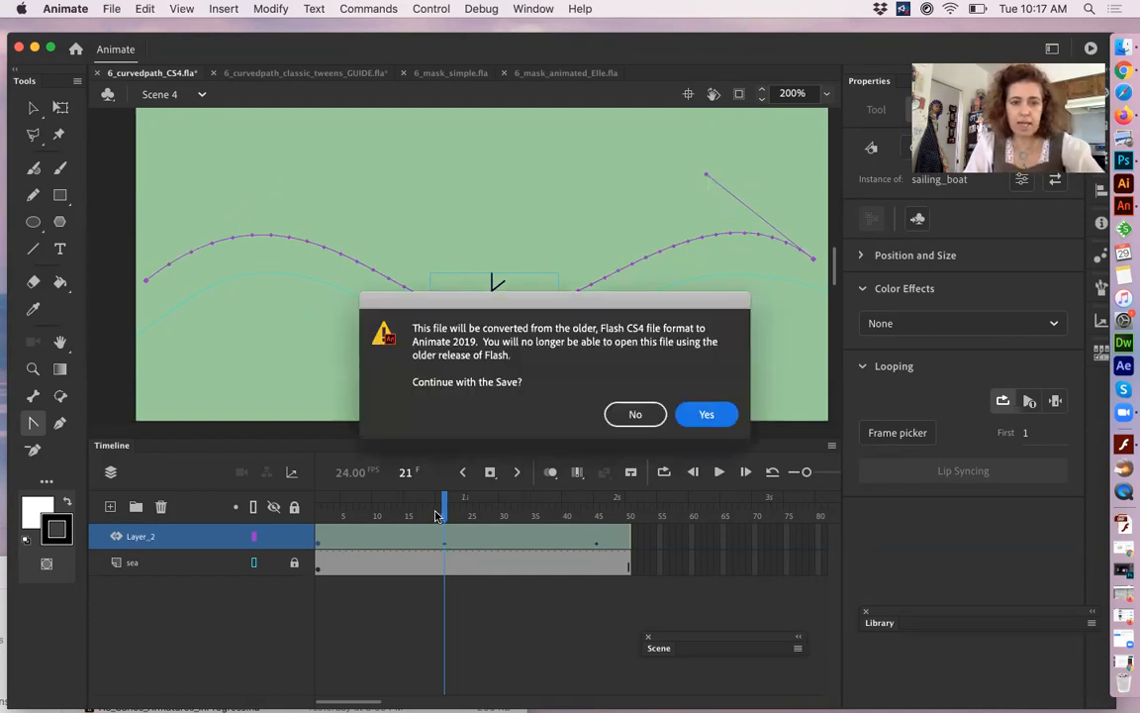
click(719, 415)
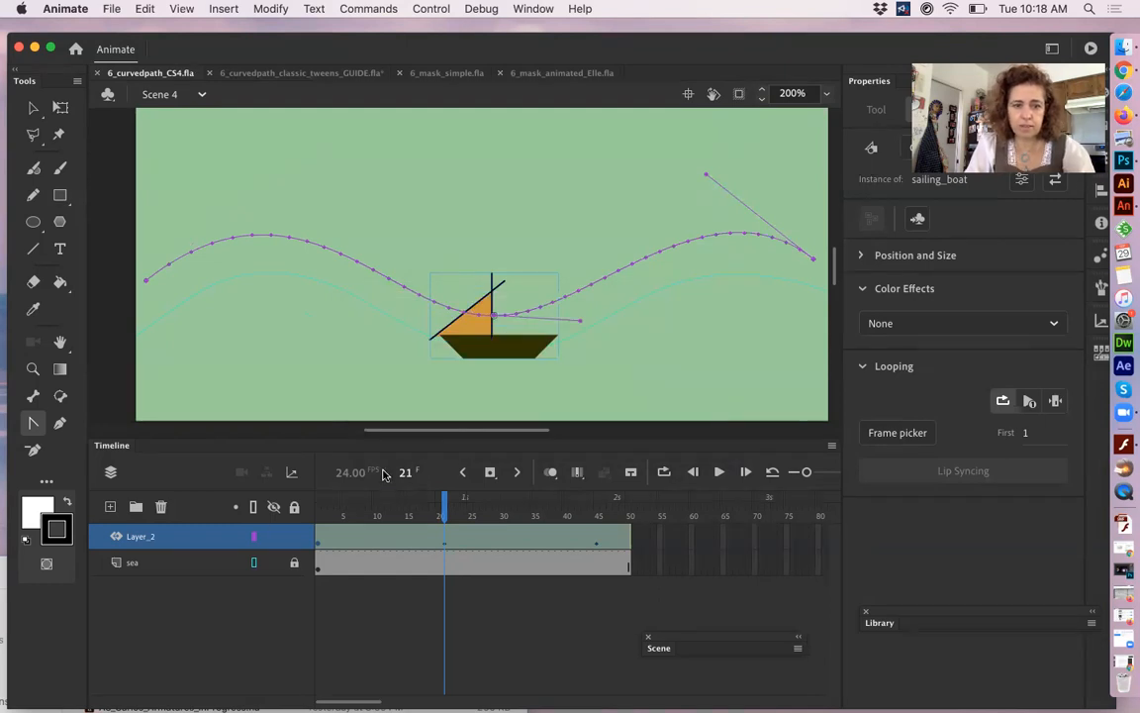
drag(383, 512, 607, 502)
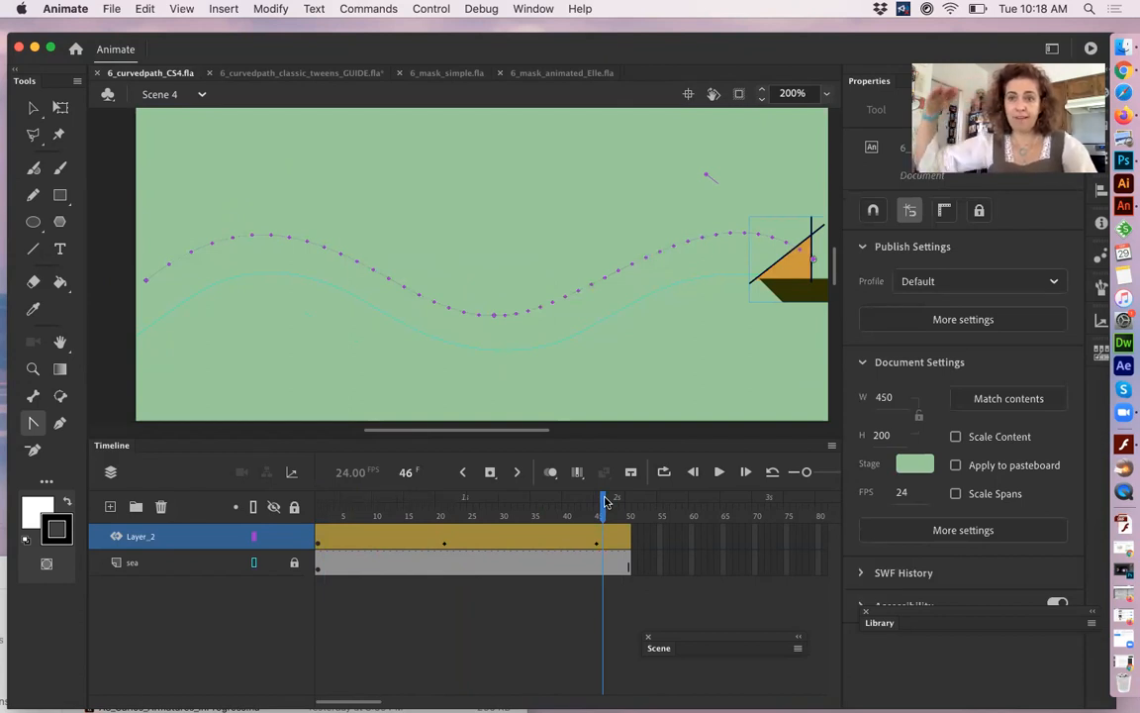
- Select the boat's motion tween, enable Orient to path, and scrub the early frames to preview the rotation
click(324, 507)
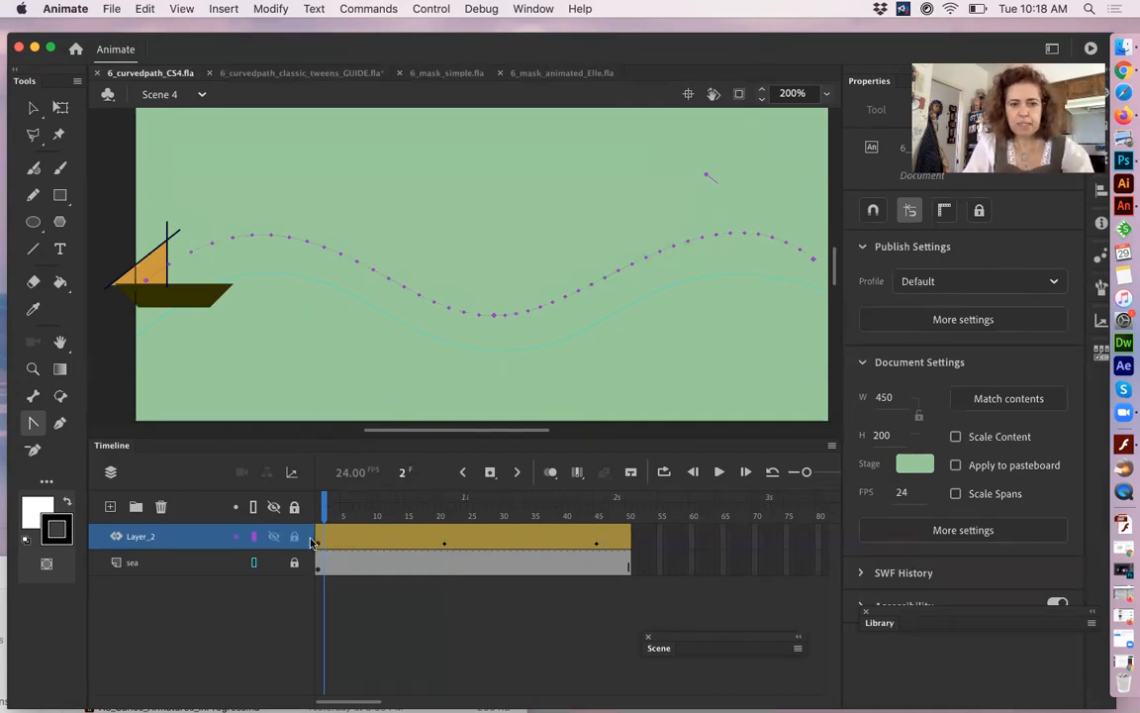
click(317, 543)
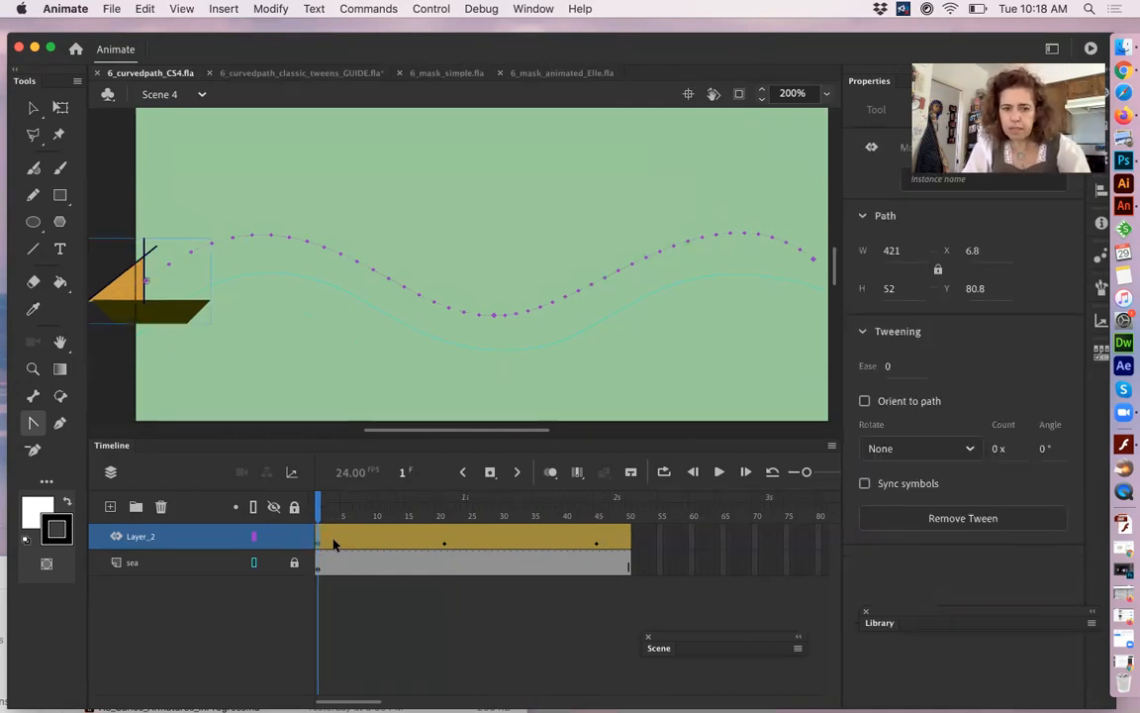
click(333, 543)
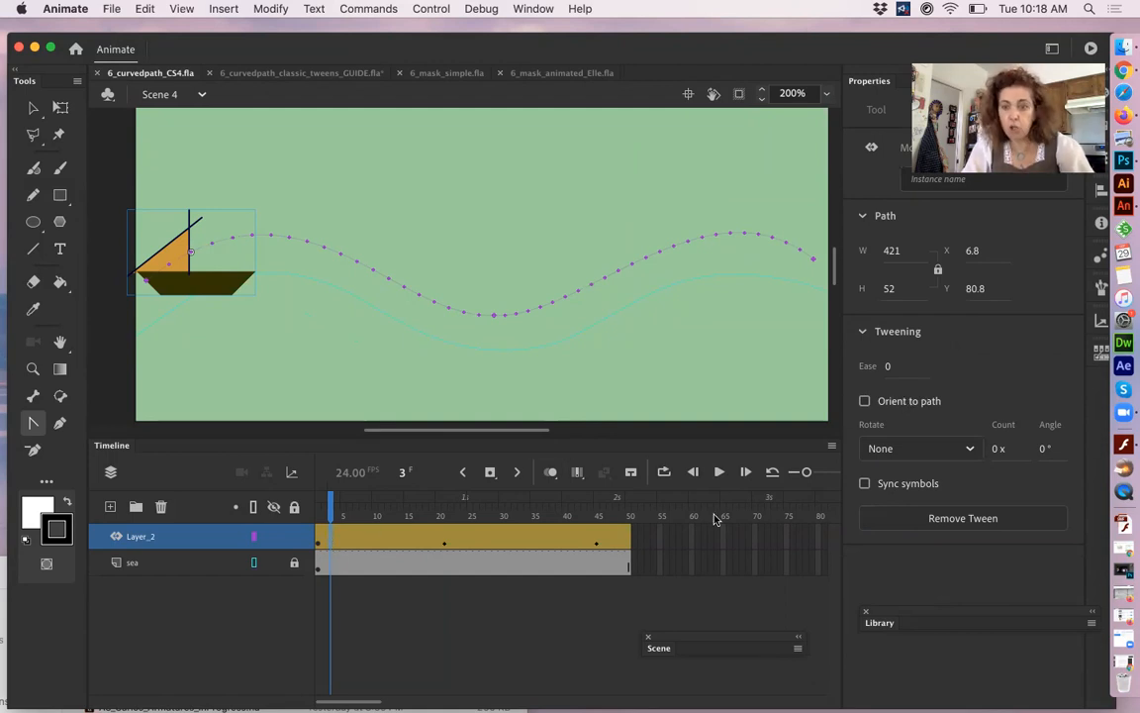
click(864, 402)
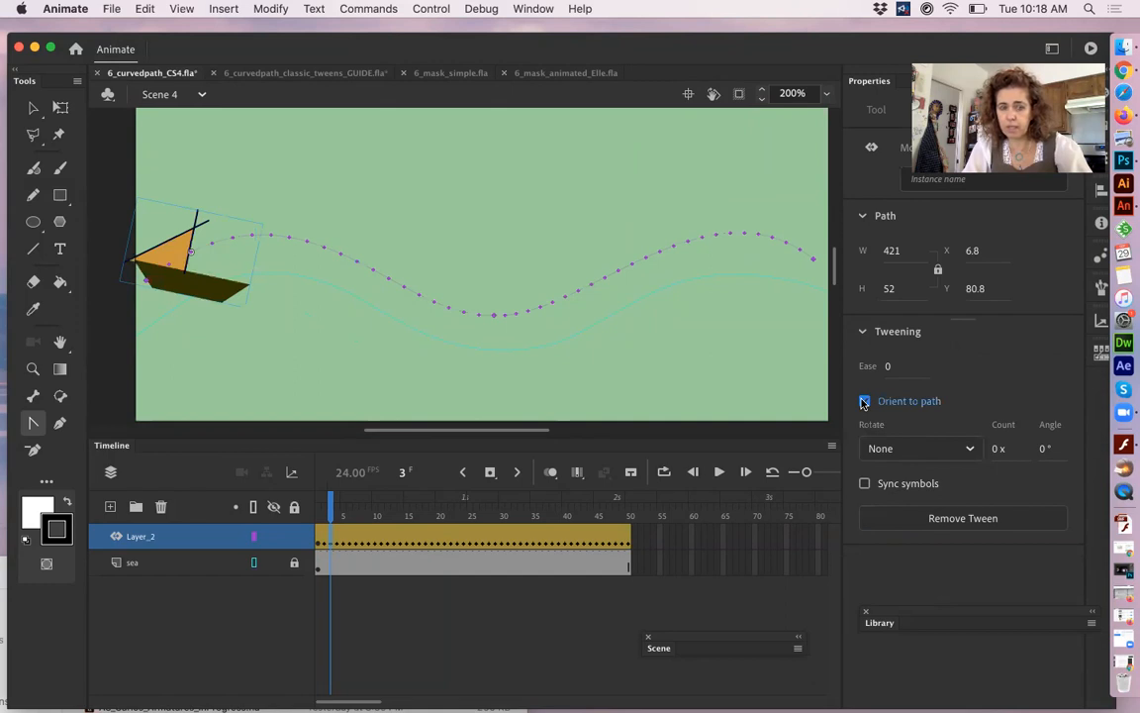
click(369, 510)
drag(400, 509, 315, 547)
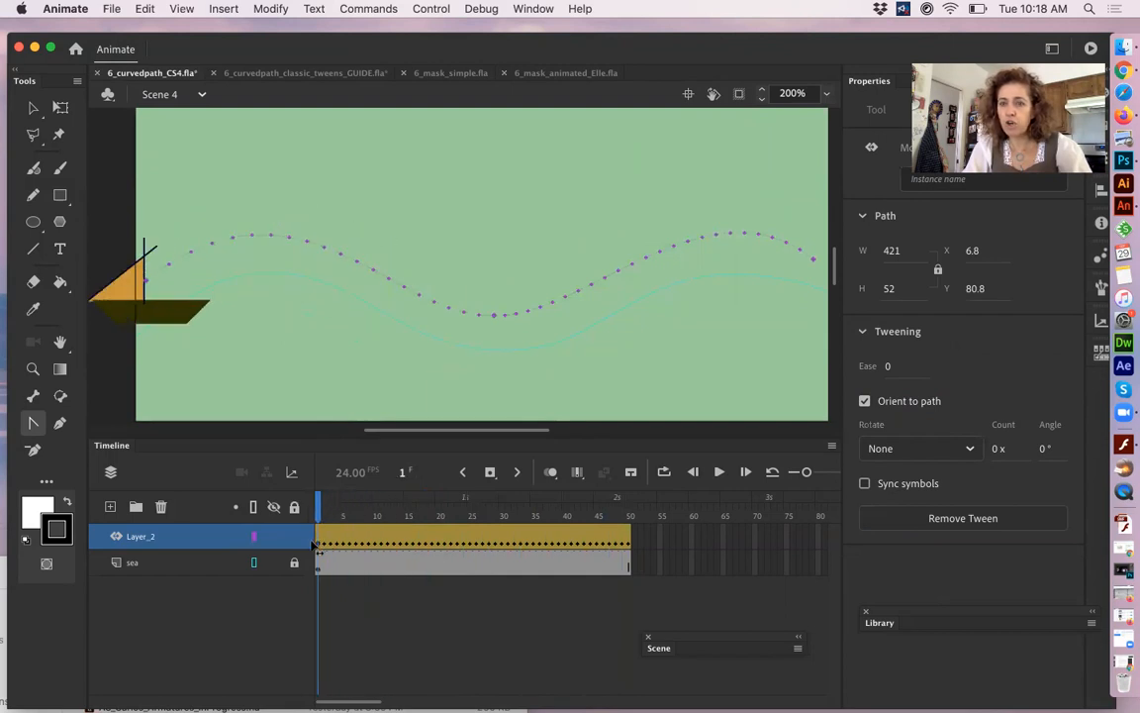
- With Free Transform, rotate the boat uphill along the path at frame 1, and adjust its downhill tilt at frame 46
click(129, 366)
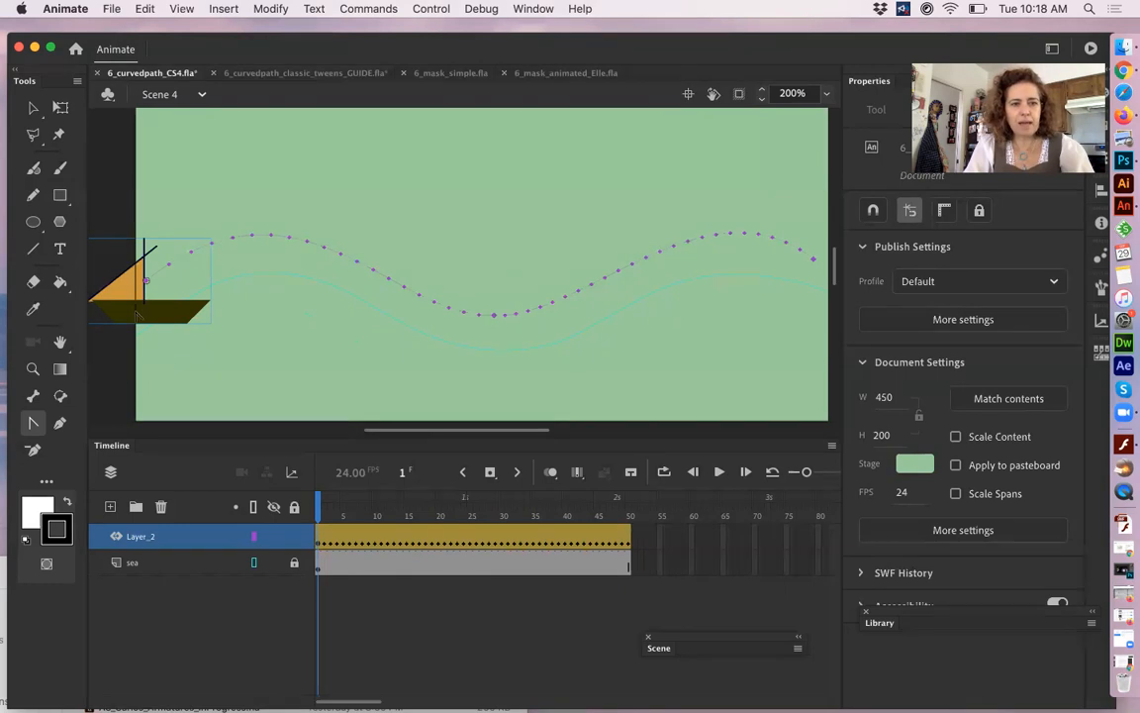
click(60, 107)
drag(217, 237, 184, 174)
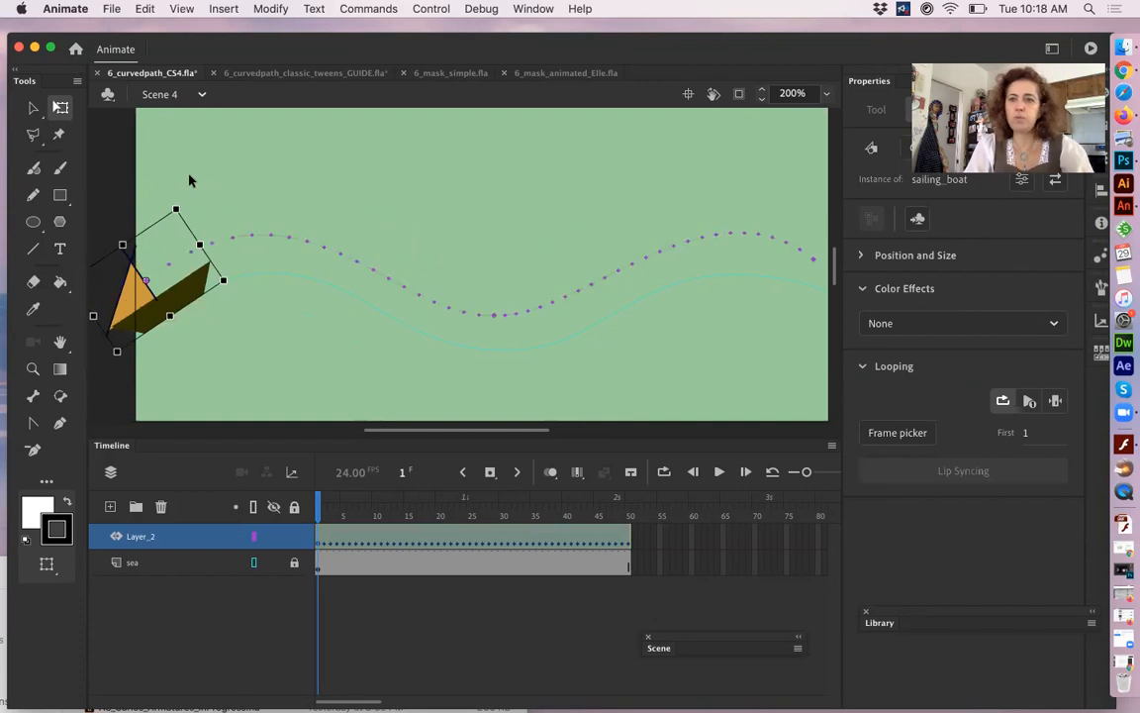
click(366, 518)
drag(365, 519, 599, 532)
drag(789, 175, 772, 176)
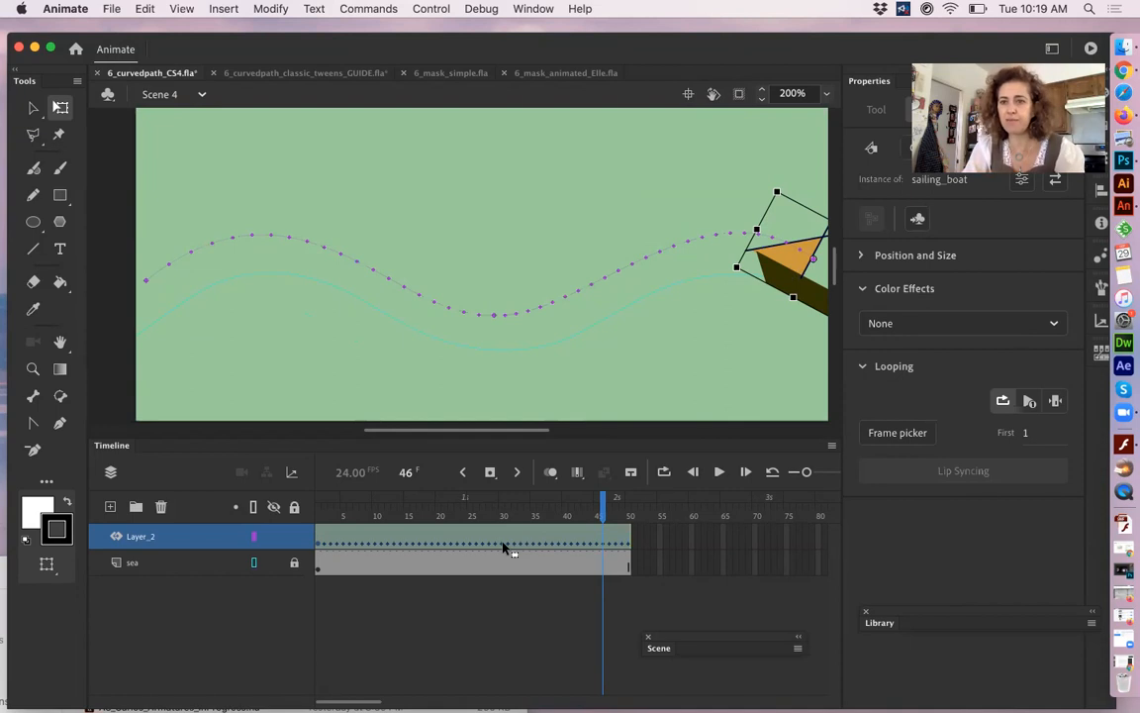
- Open the boat tween's motion graph in the timeline and scrub from frame 18 to frame 45
click(425, 537)
double_click(425, 537)
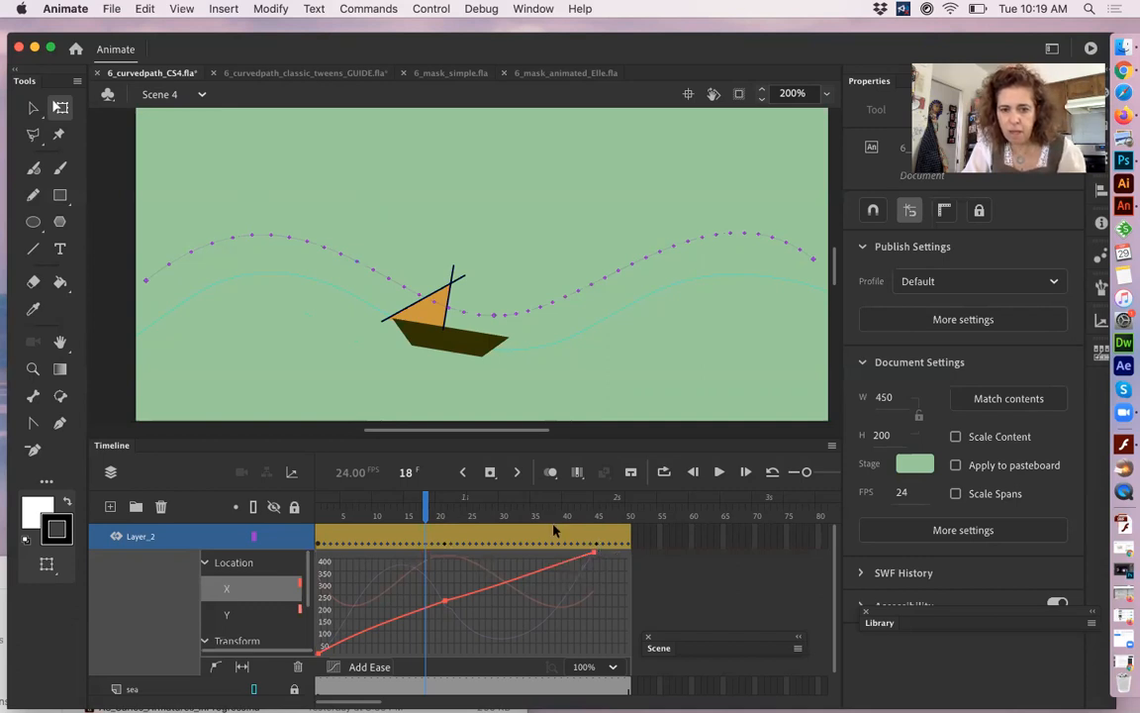
drag(426, 507, 599, 513)
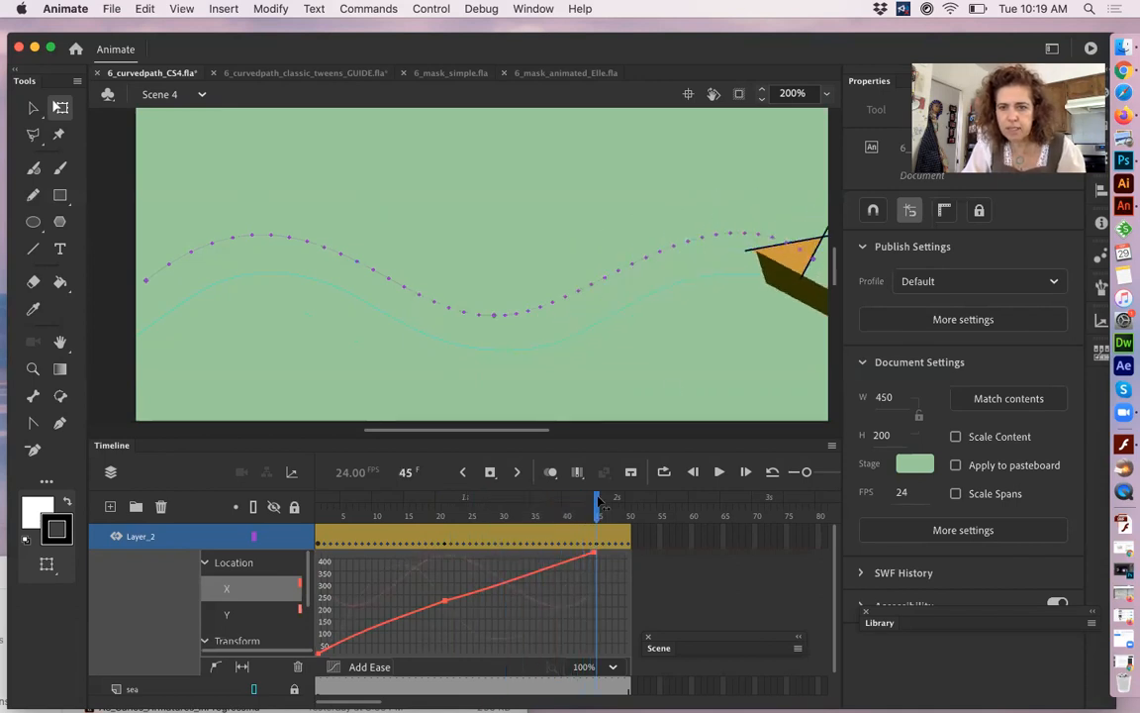
- Nudge the boat slightly upward at frame 45 and scrub through the tween to frame 46
click(812, 300)
key(Up)
key(Up)
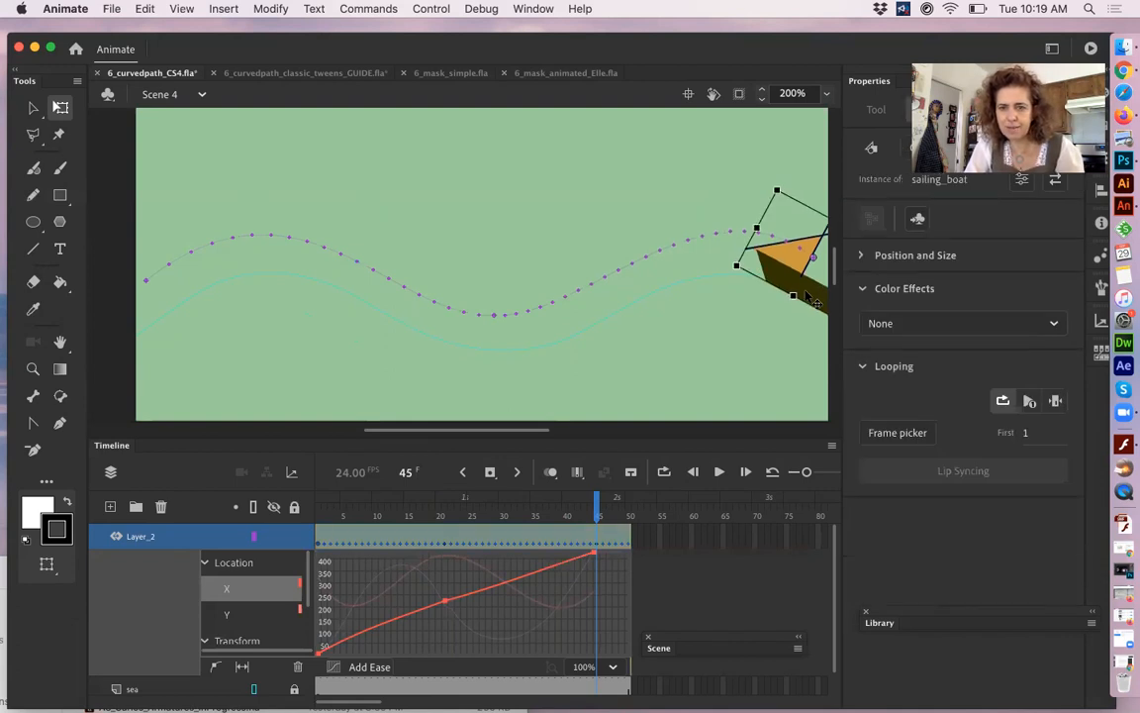
key(Up)
key(Up)
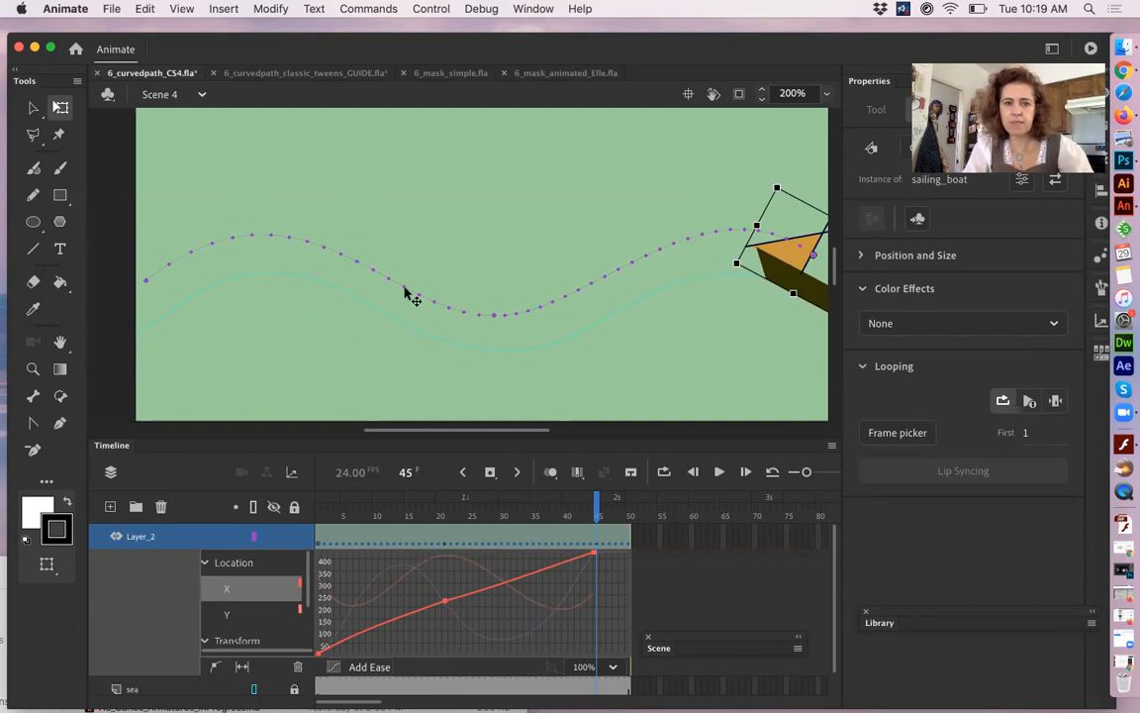
drag(335, 514, 602, 578)
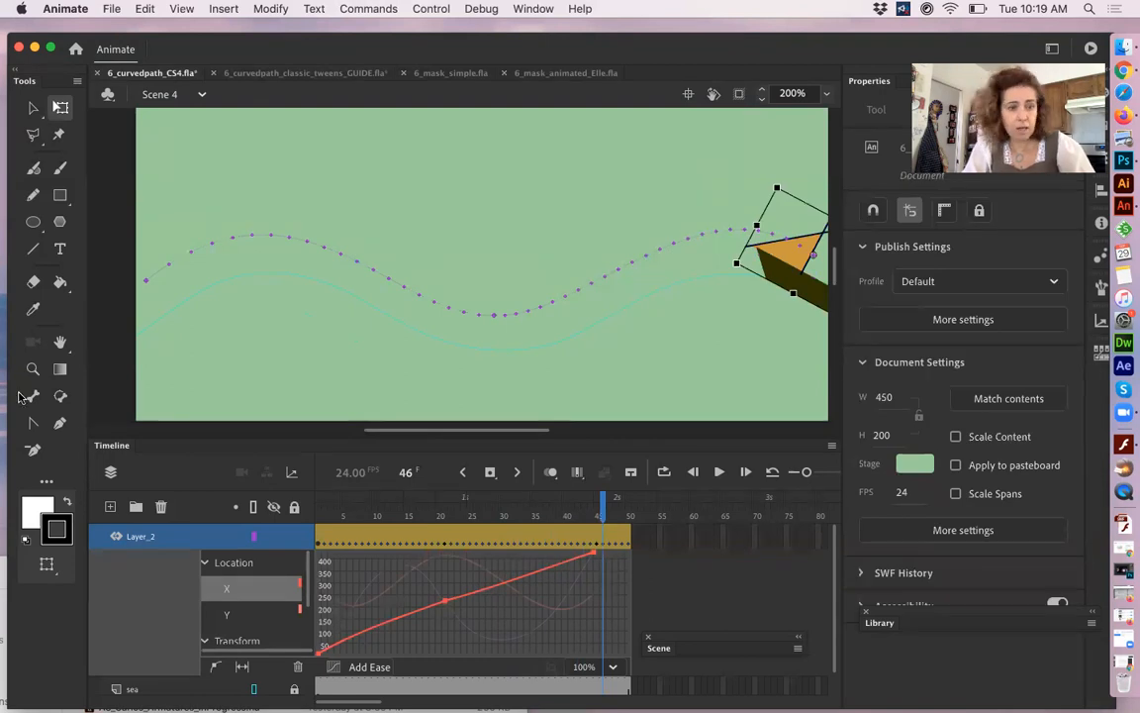
- With the Subselection tool, lower the motion path's end tangent handle to reduce the boat's tilt at the final crest
click(33, 422)
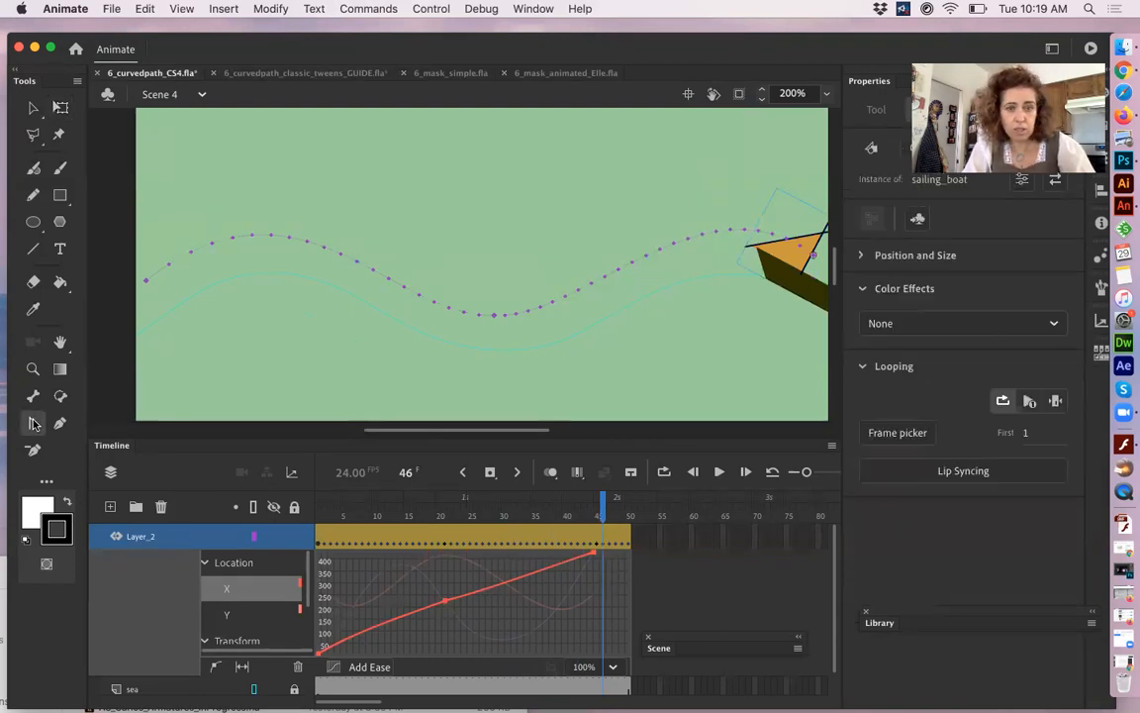
click(812, 255)
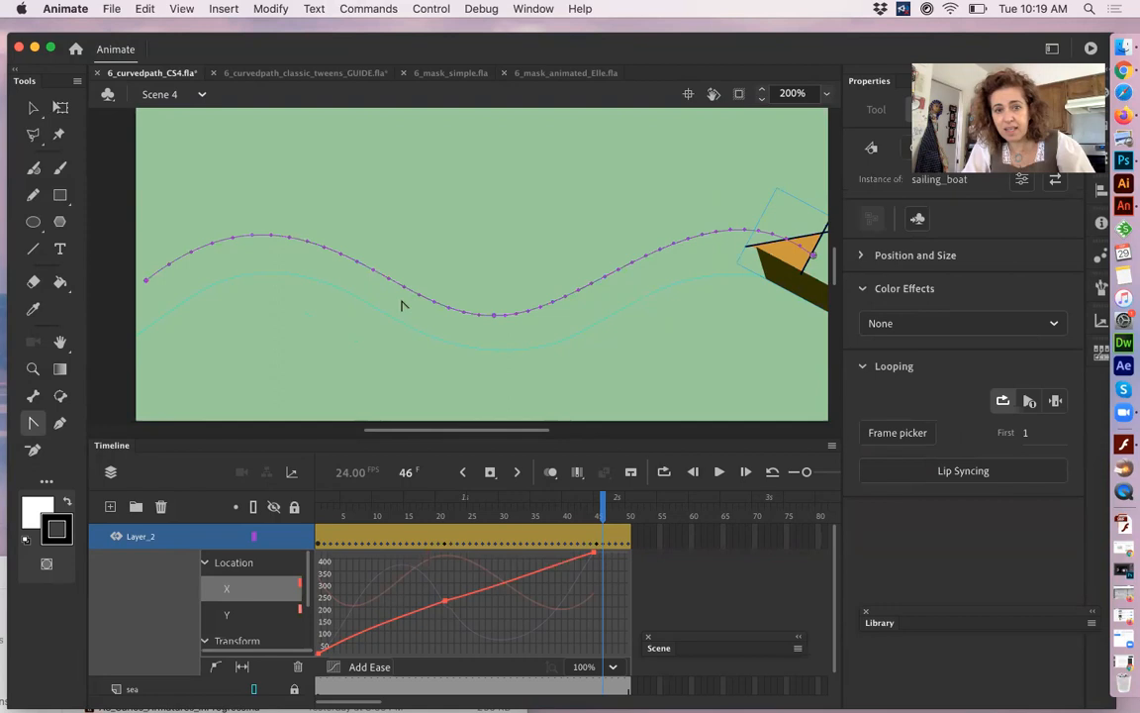
alt+click(494, 316)
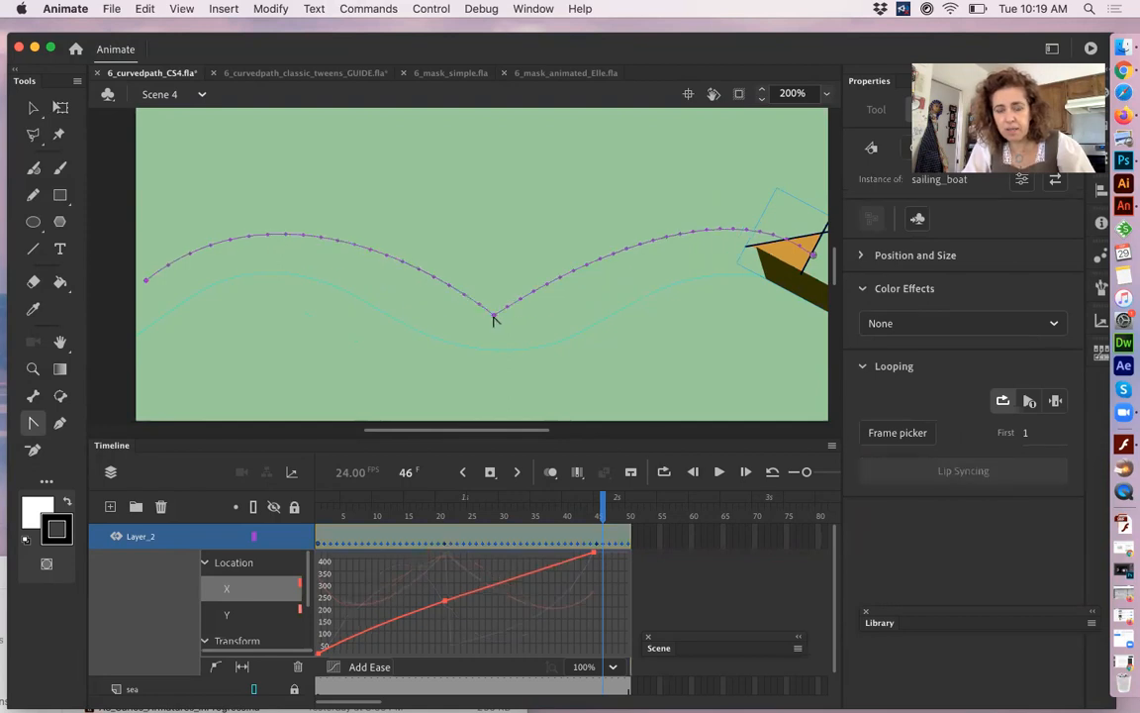
key(super+z)
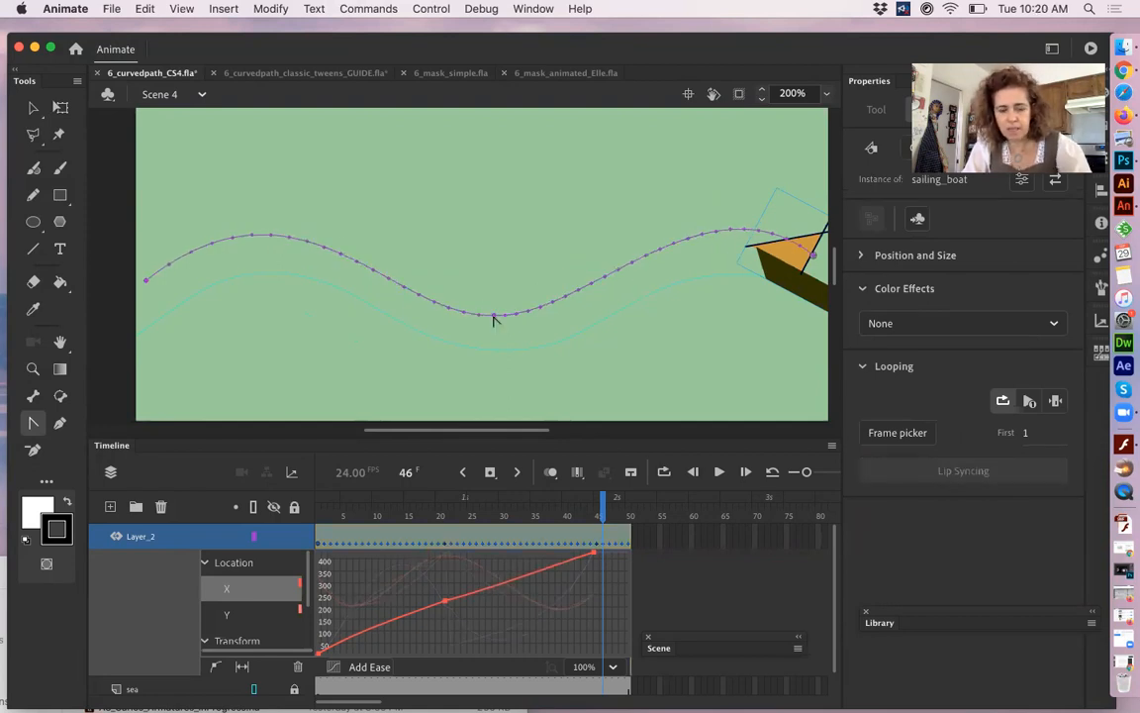
click(495, 317)
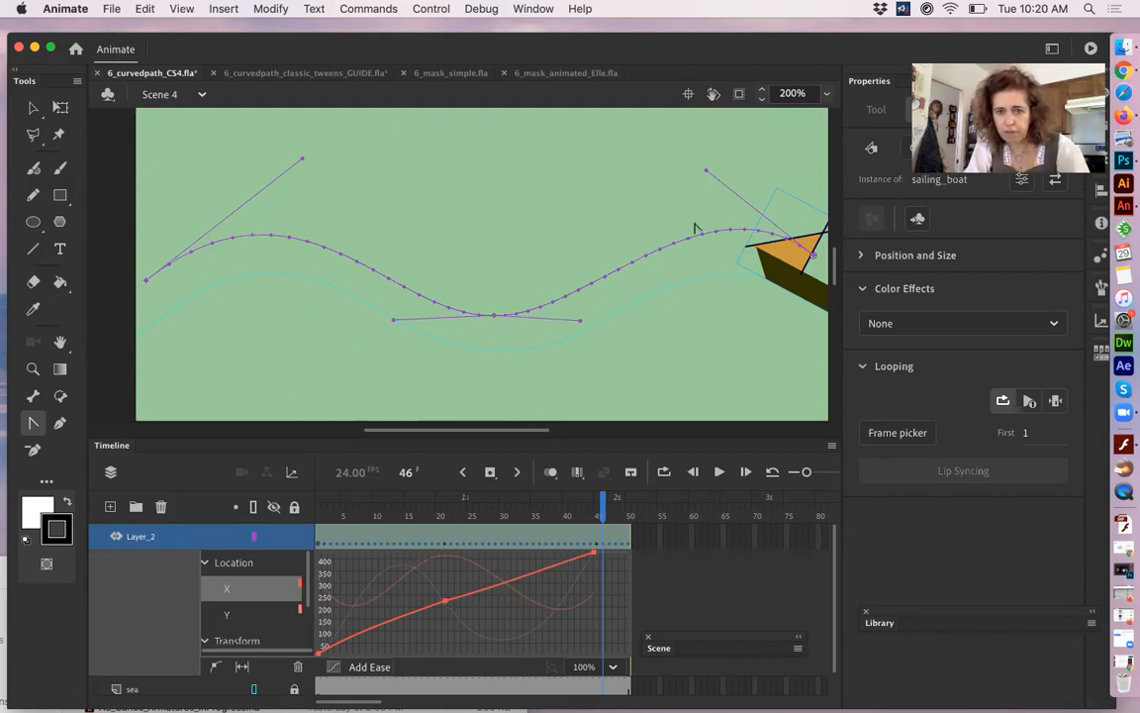
drag(705, 174, 688, 184)
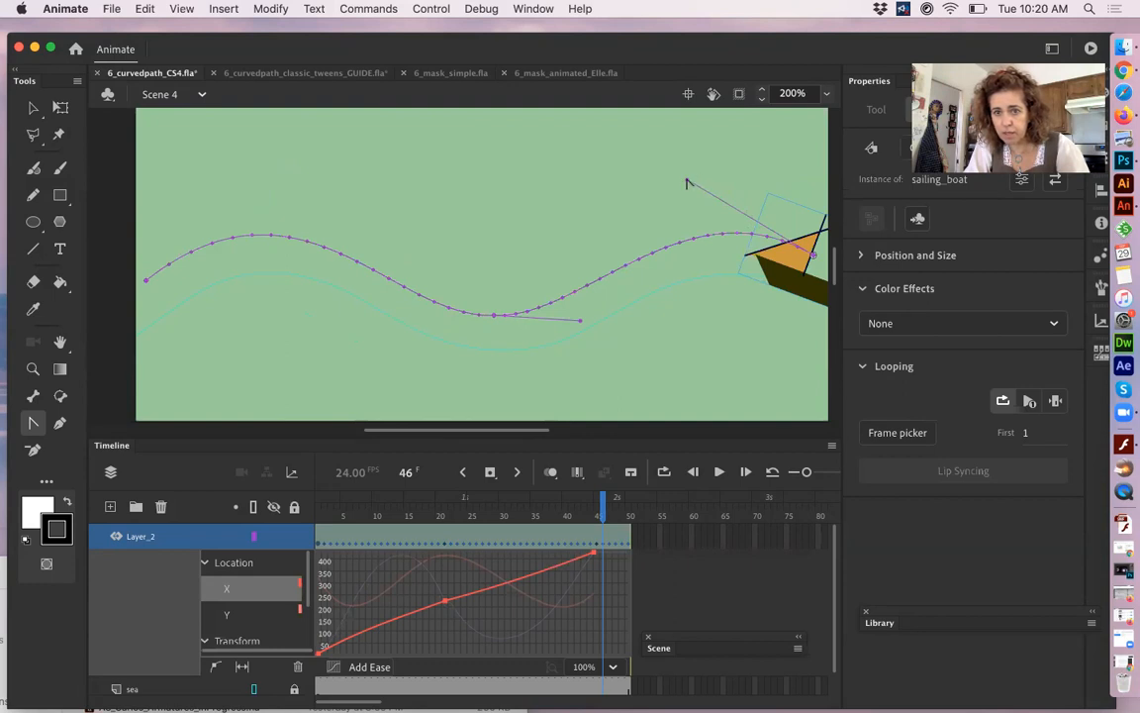
- Lower the motion path's end tangent handle slightly and scrub the boat tween between frames 21 and 50
drag(686, 185, 681, 188)
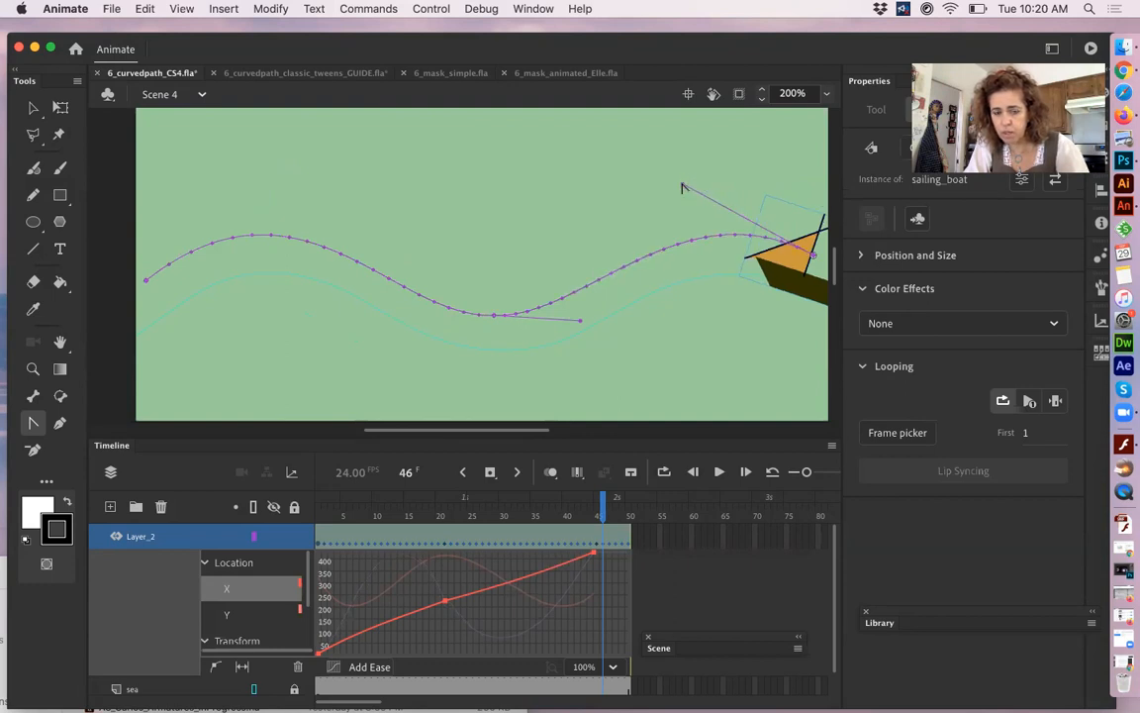
drag(554, 539, 641, 522)
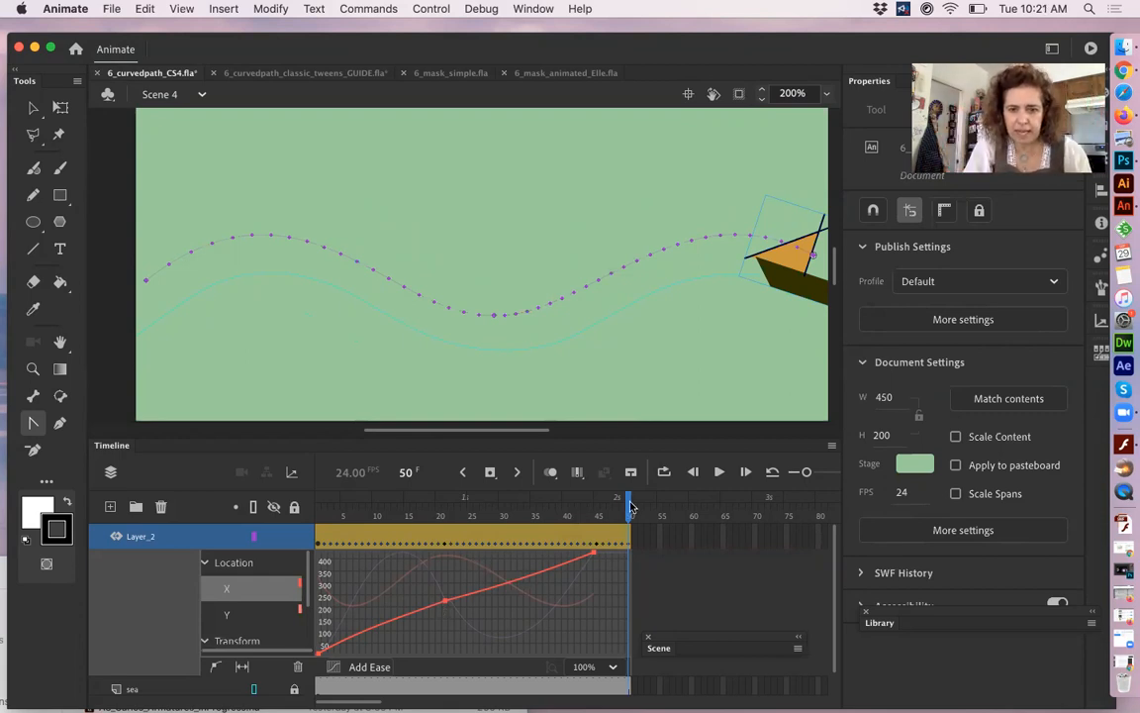
drag(568, 516, 445, 528)
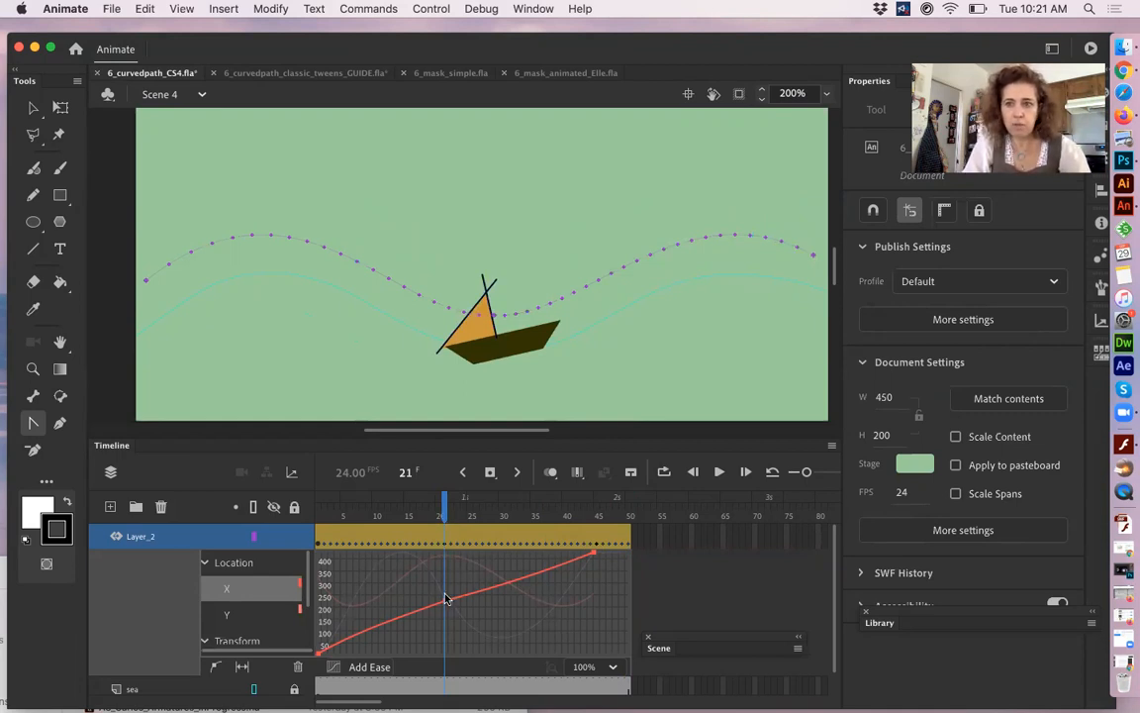
drag(445, 514, 550, 518)
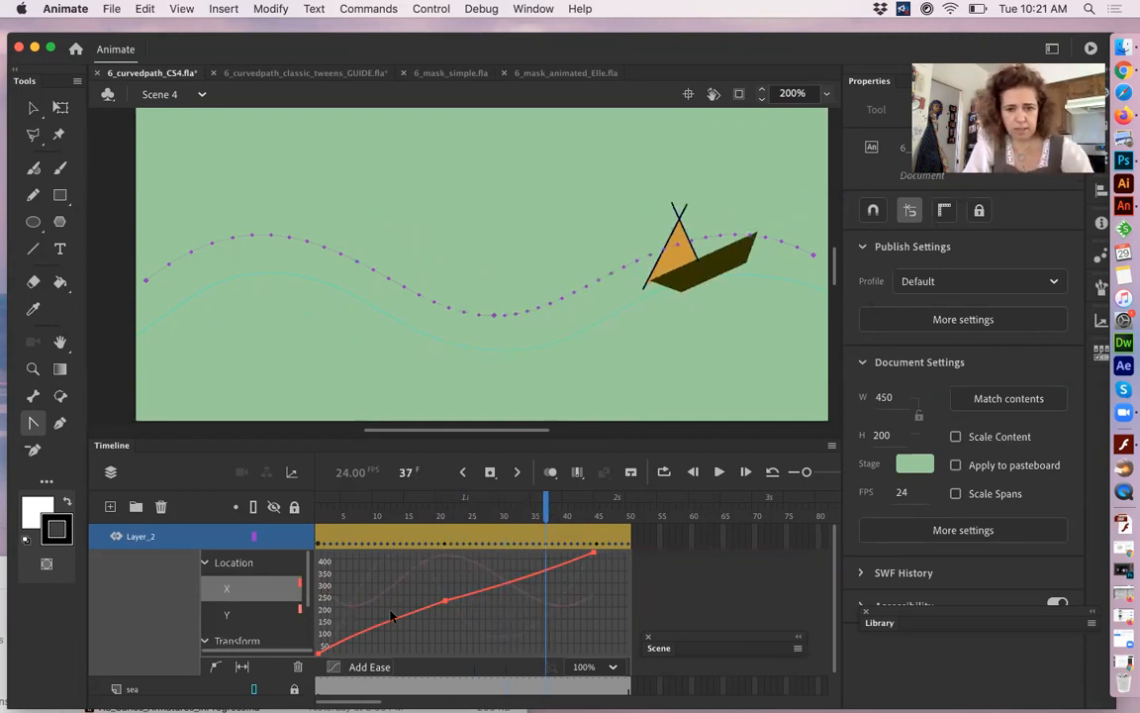
- In the motion graph, steepen the Location X curve through frame 21, lower that keyframe, and play the tween from frame 2
click(446, 604)
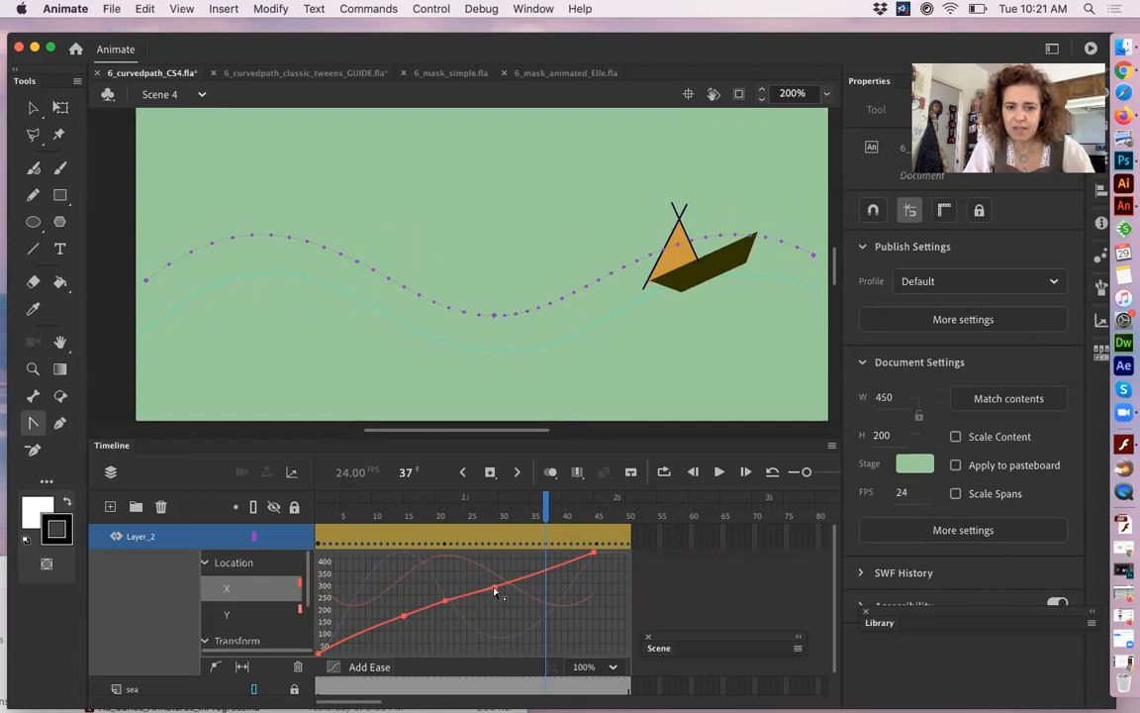
mouse_move(495, 591)
mouse_down()
mouse_move(482, 555)
mouse_move(501, 602)
mouse_up()
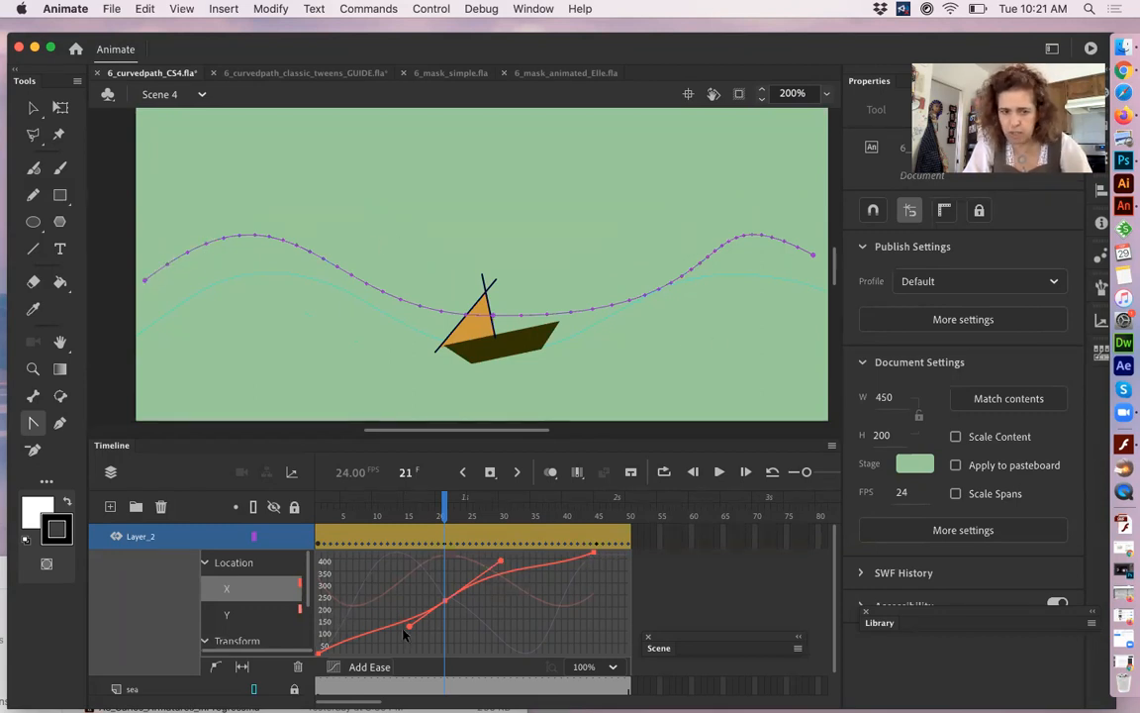
click(485, 514)
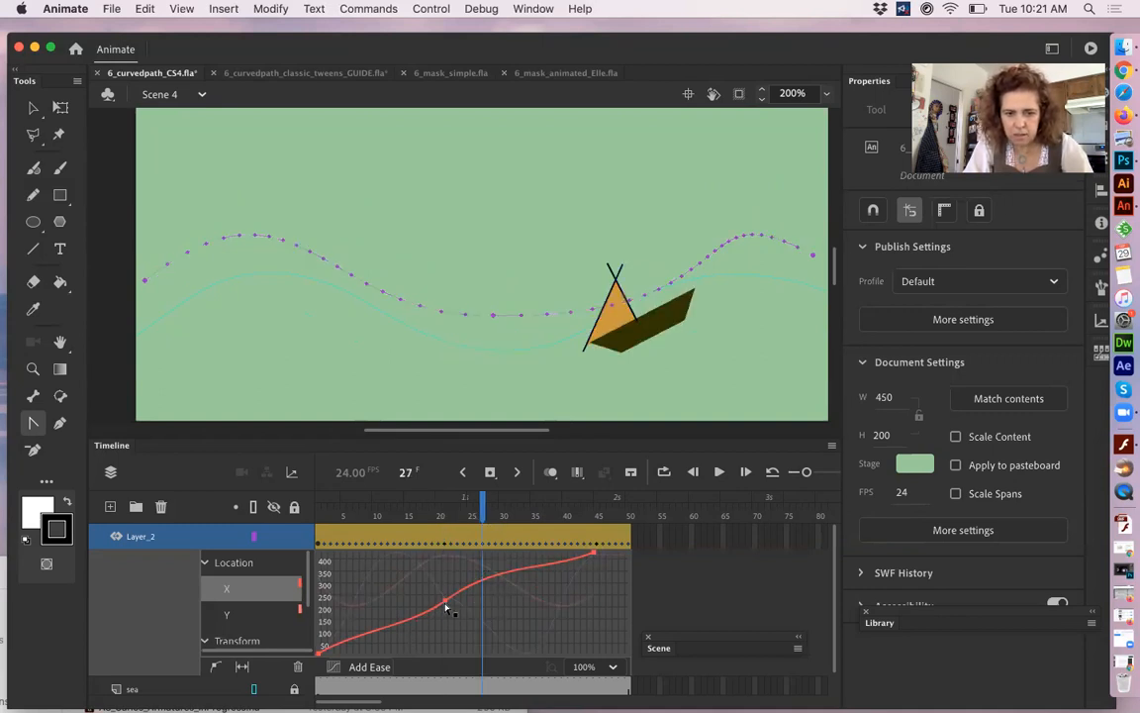
drag(445, 602, 418, 655)
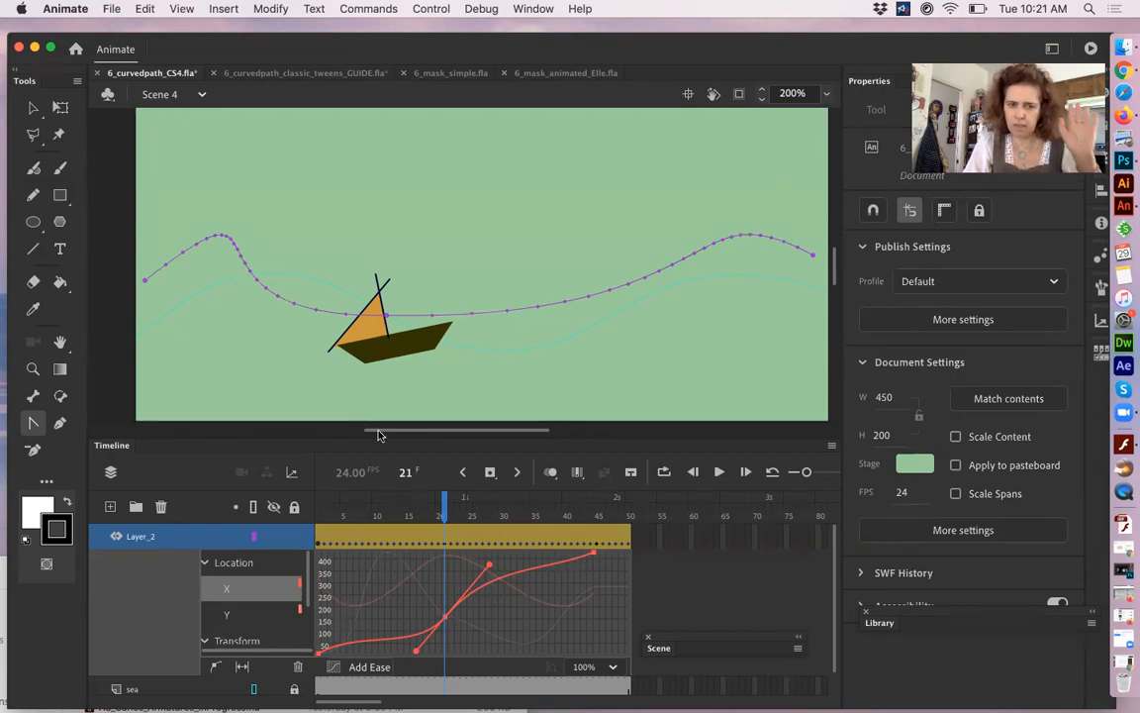
click(325, 514)
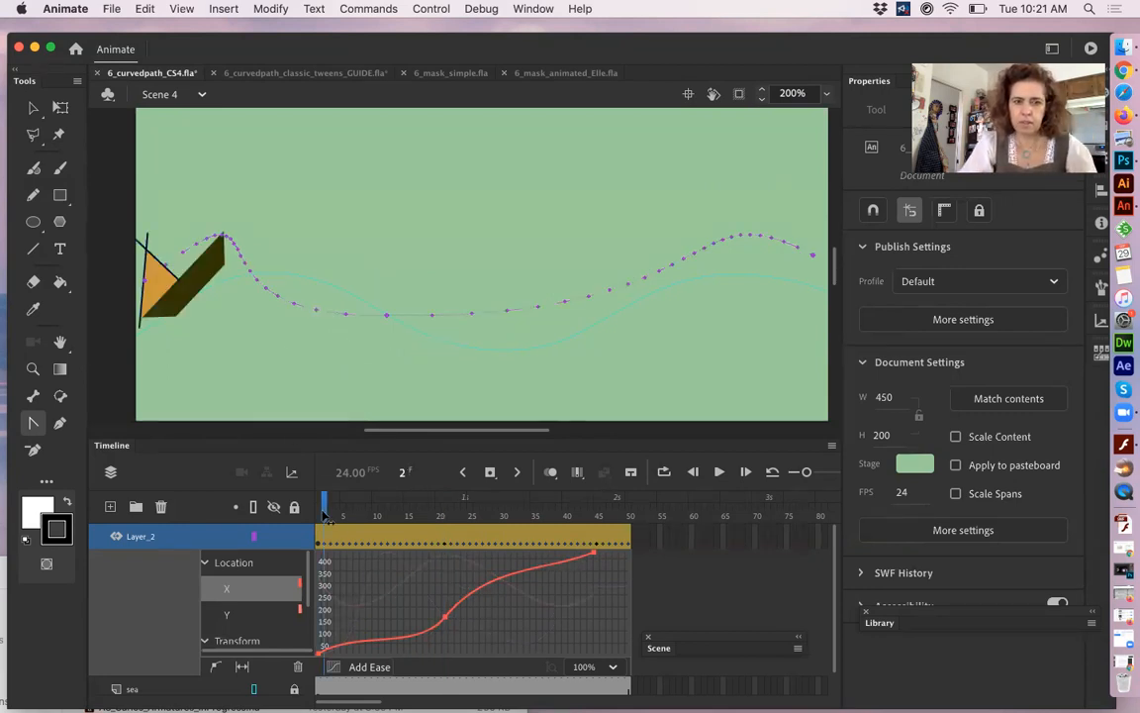
key(Return)
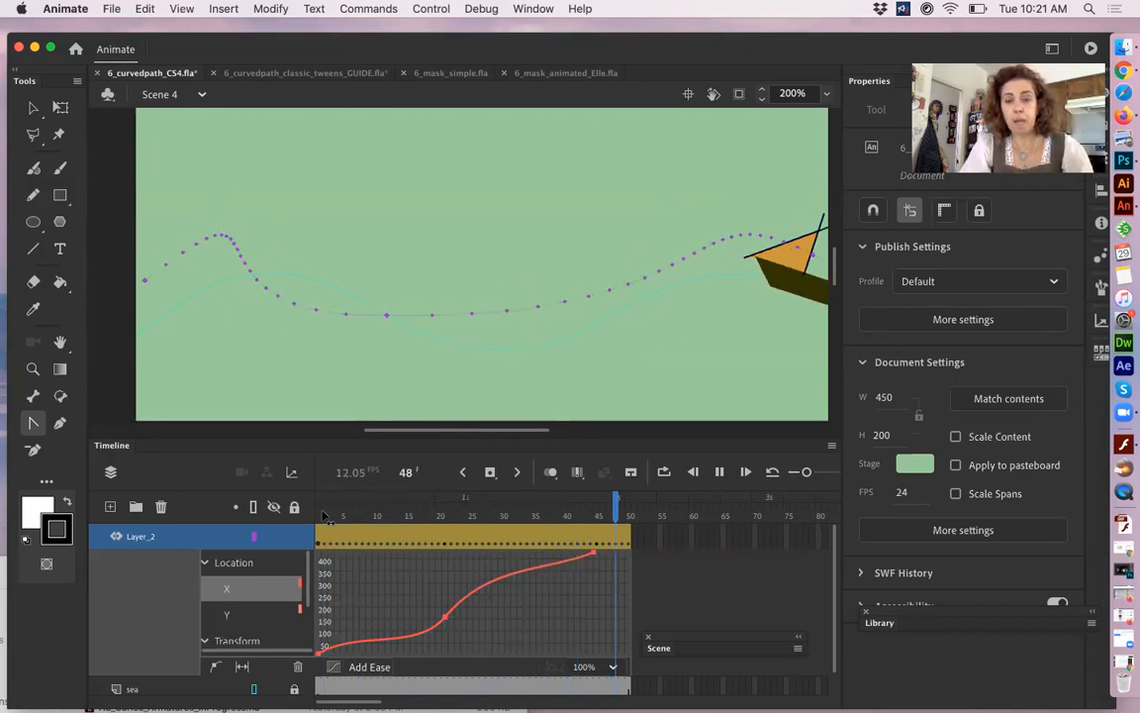
key(Return)
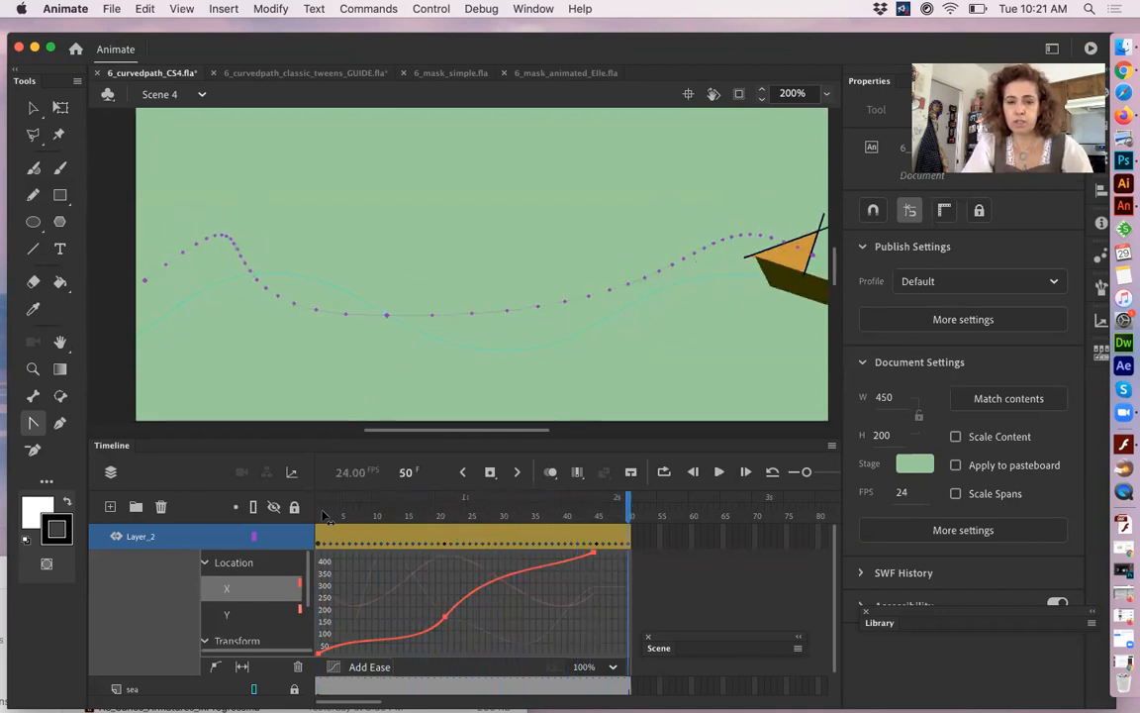
- Flatten the frame 21 tangent of the Location X curve to smooth the path, and scrub to frame 6
click(445, 617)
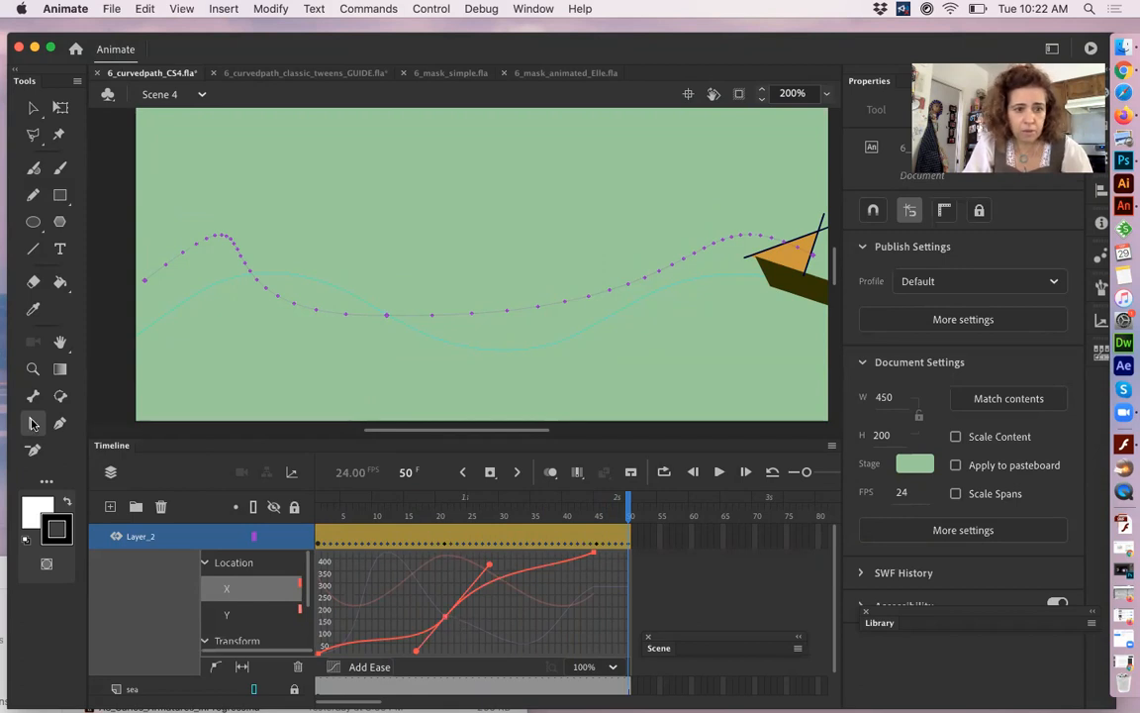
drag(416, 656, 402, 631)
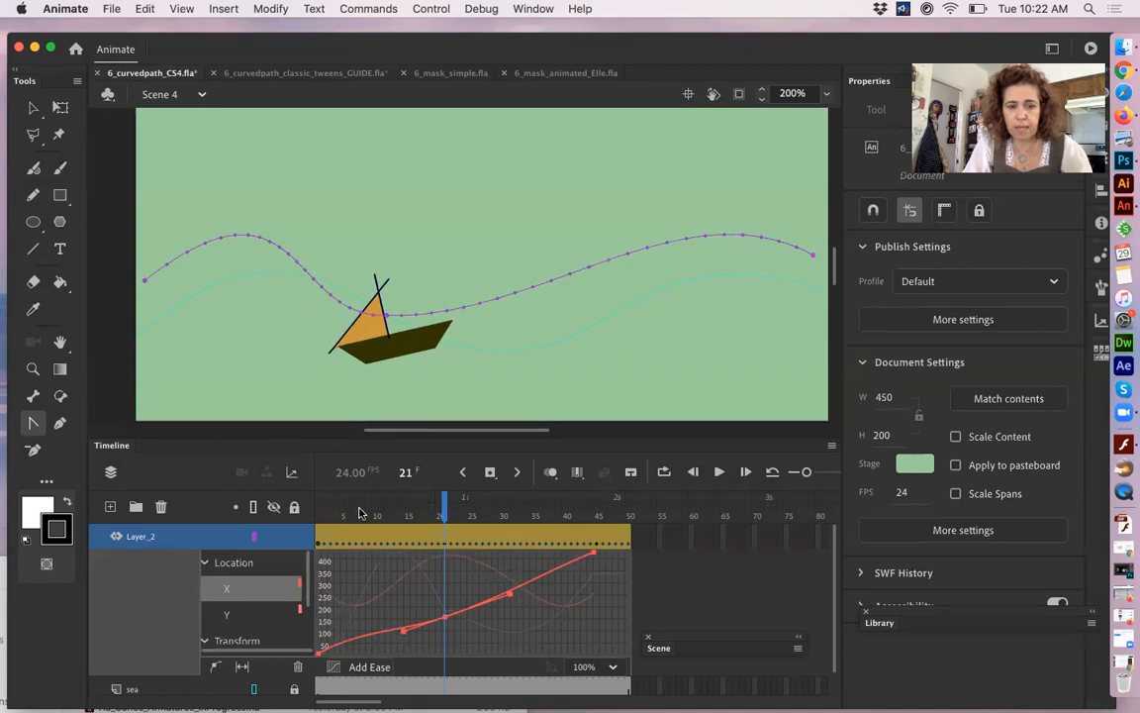
drag(328, 515, 351, 506)
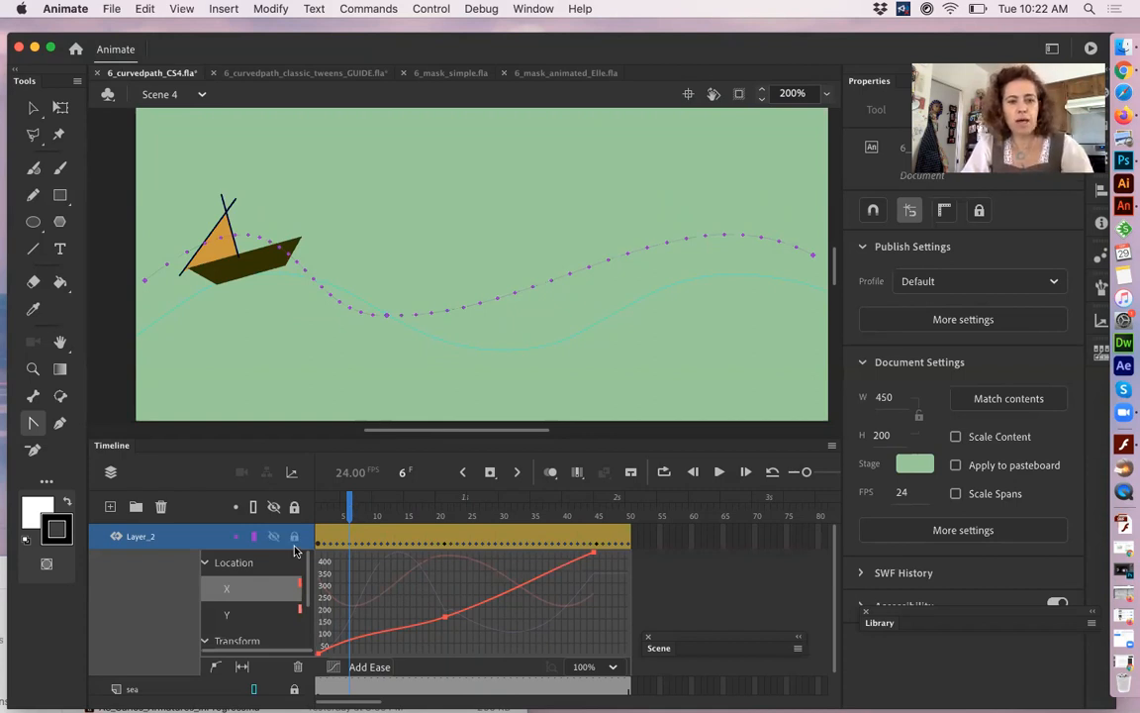
- Collapse the boat tween's motion graph, hide Layer_2 and add a new layer above it
click(149, 543)
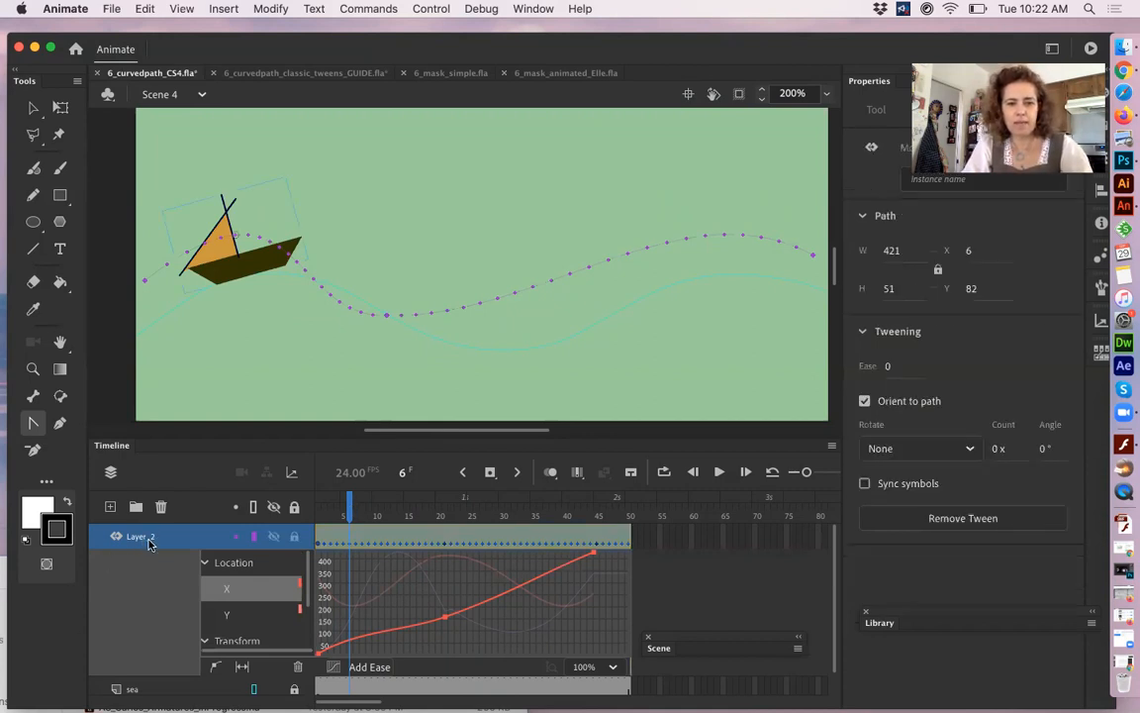
double_click(376, 540)
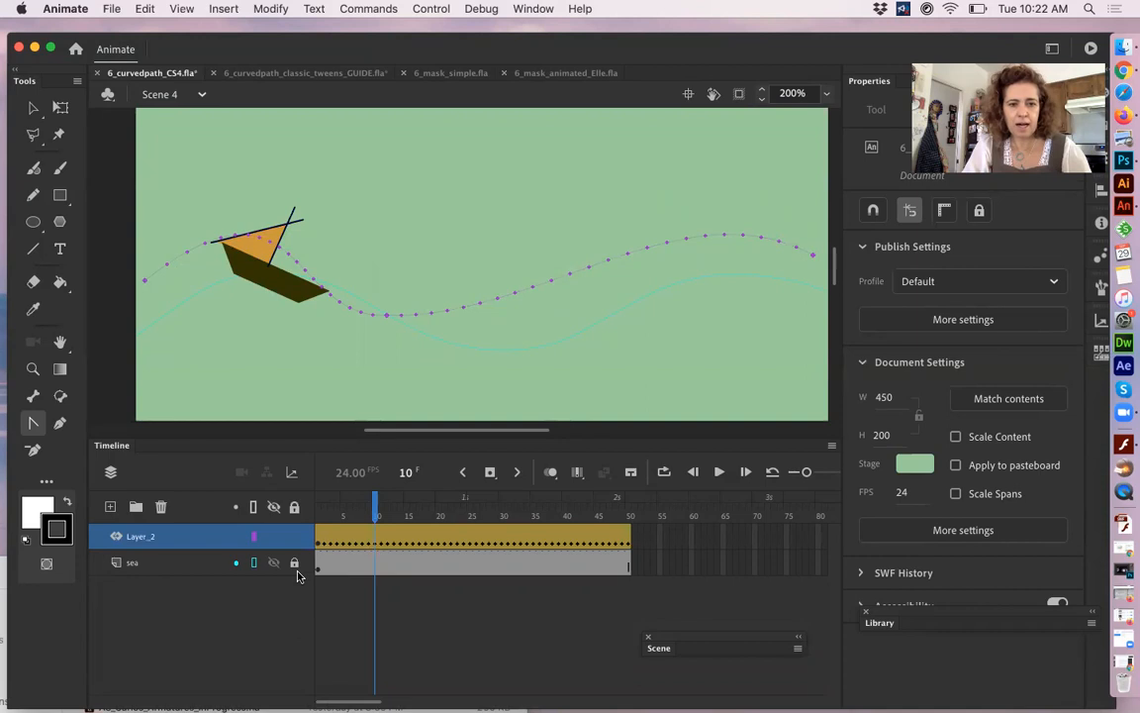
click(275, 537)
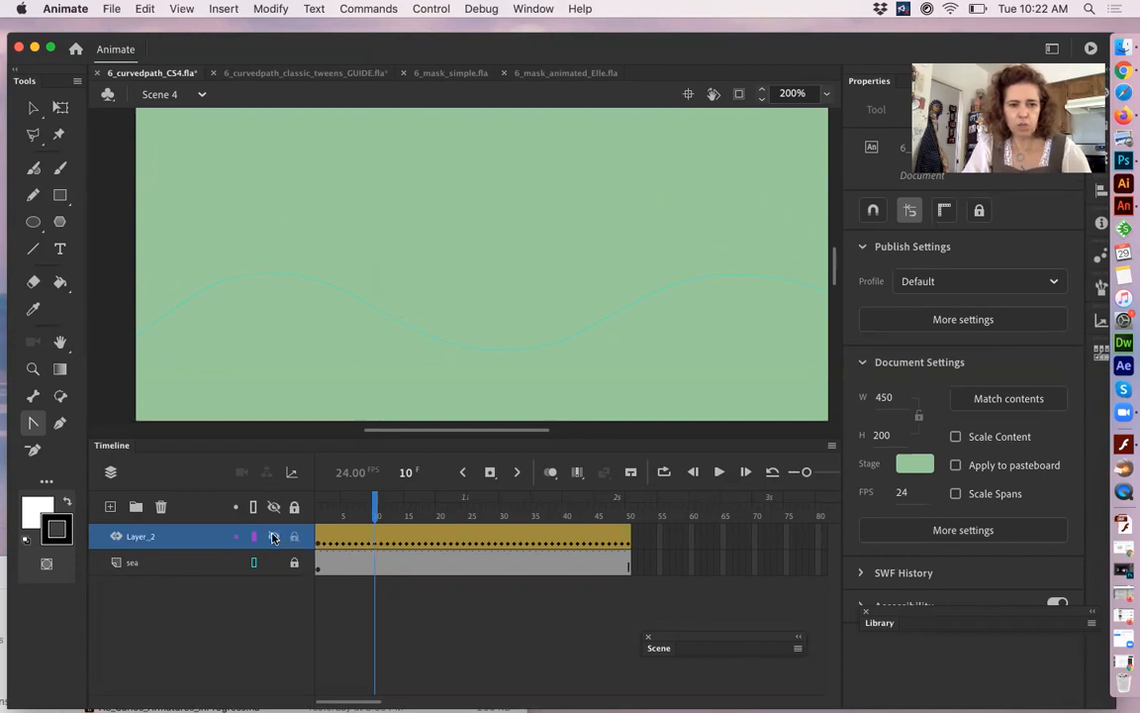
click(110, 505)
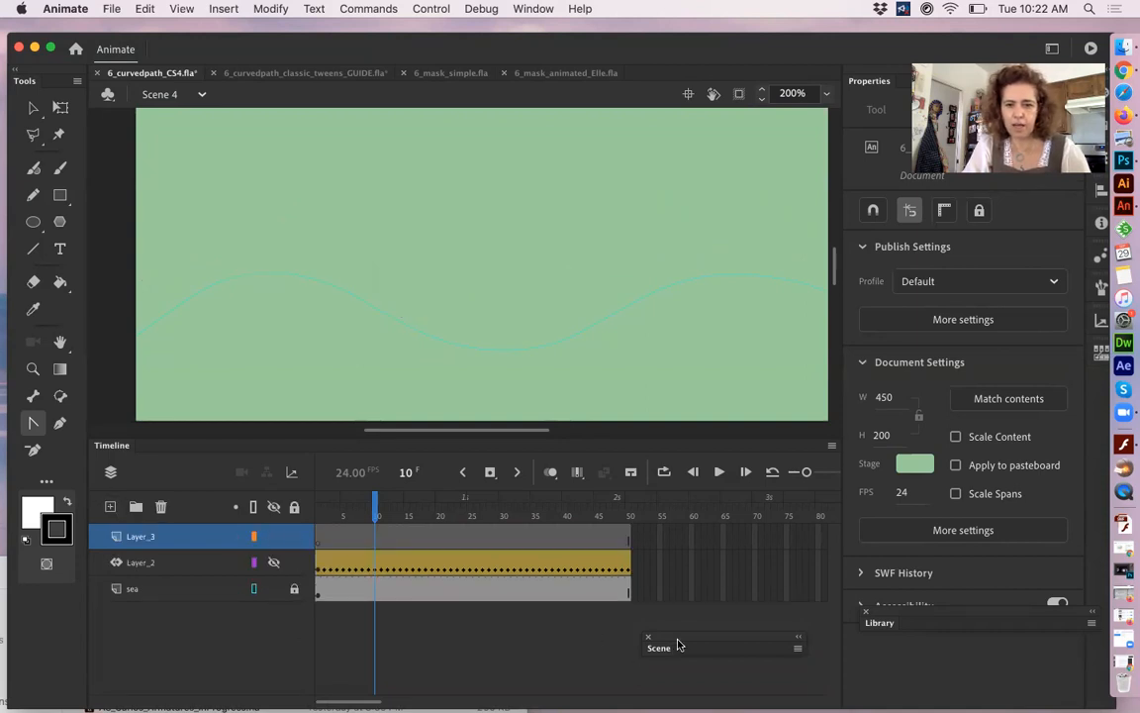
- Expand the floating Scene panel, collapse it again and move it below the timeline layers
click(657, 647)
drag(682, 650, 764, 482)
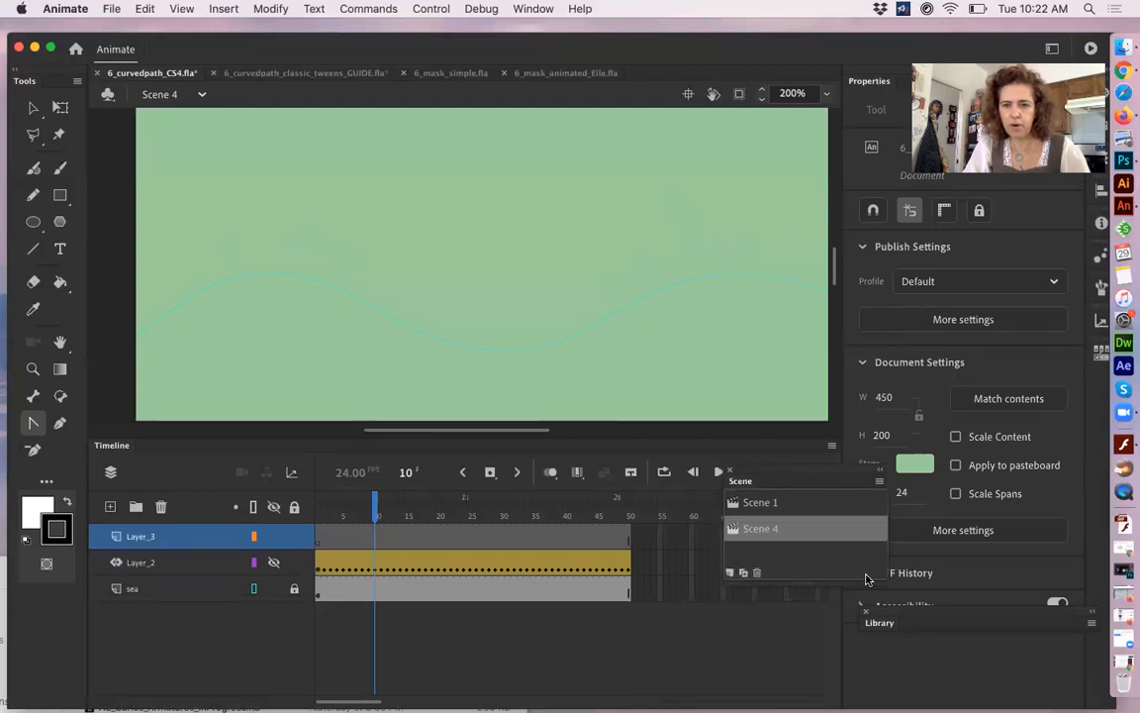
double_click(746, 485)
drag(769, 477, 648, 677)
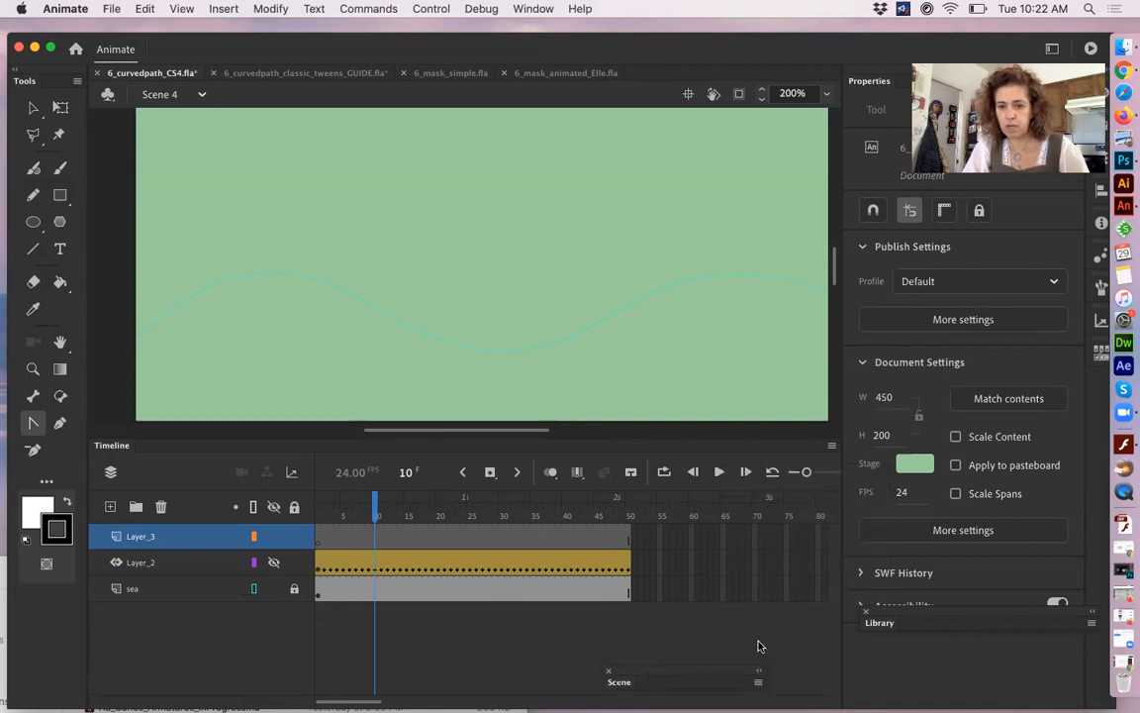
- Open the Library and place the sailing_boat2 symbol on Layer_3 at the left end of the stage above the wave
double_click(880, 622)
drag(904, 612, 883, 362)
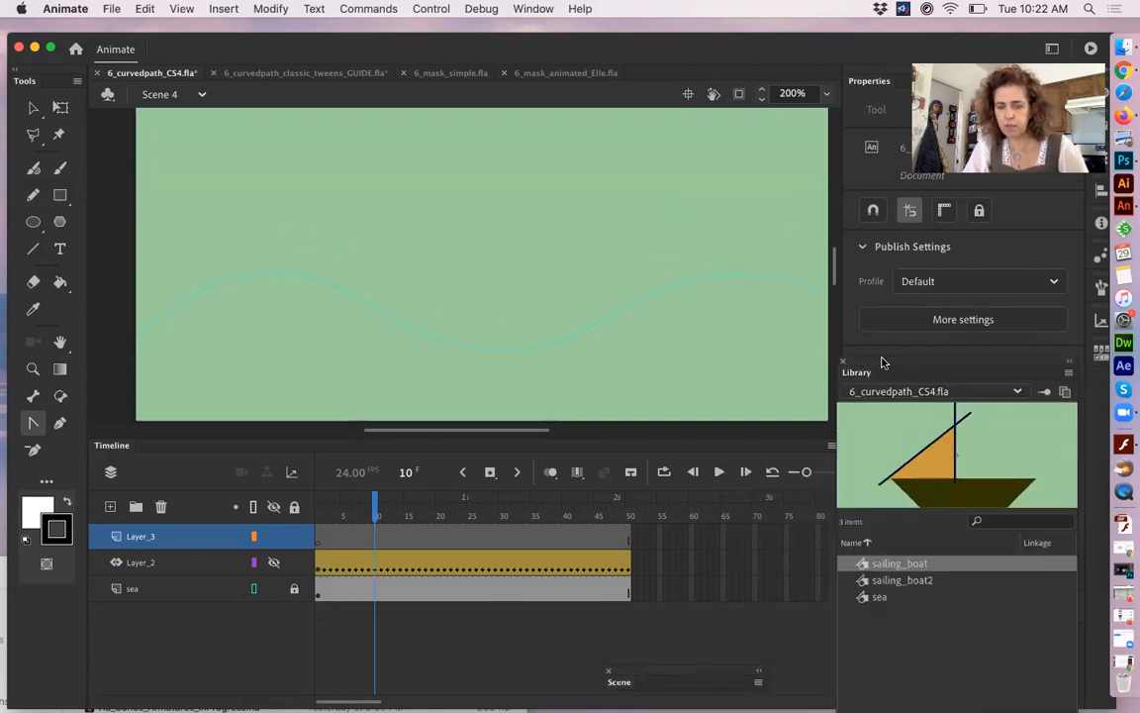
click(917, 587)
drag(837, 427, 209, 234)
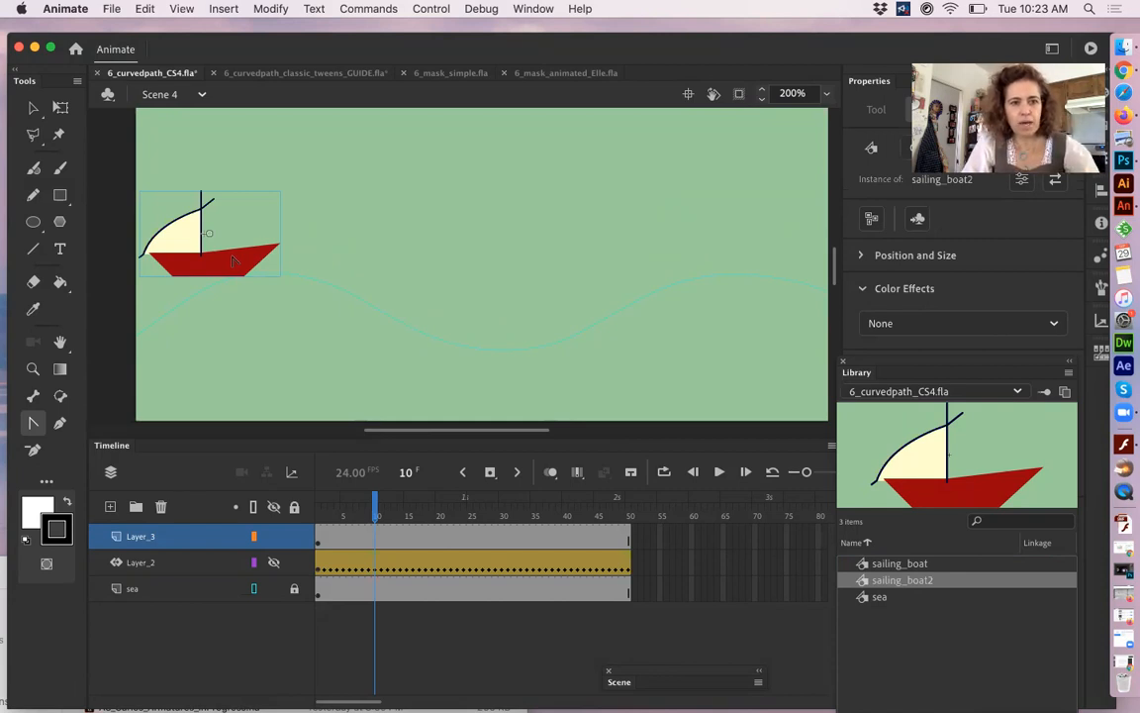
- Create a motion tween for the red boat on Layer_3 and activate the Selection tool
right_click(317, 545)
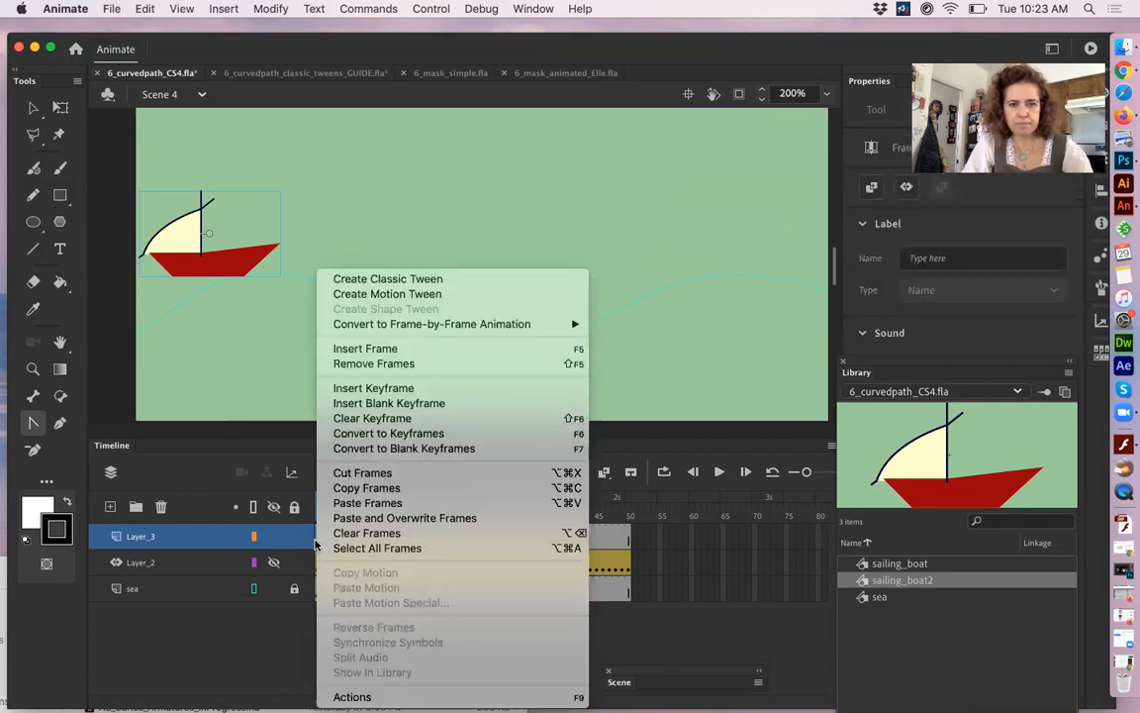
click(414, 294)
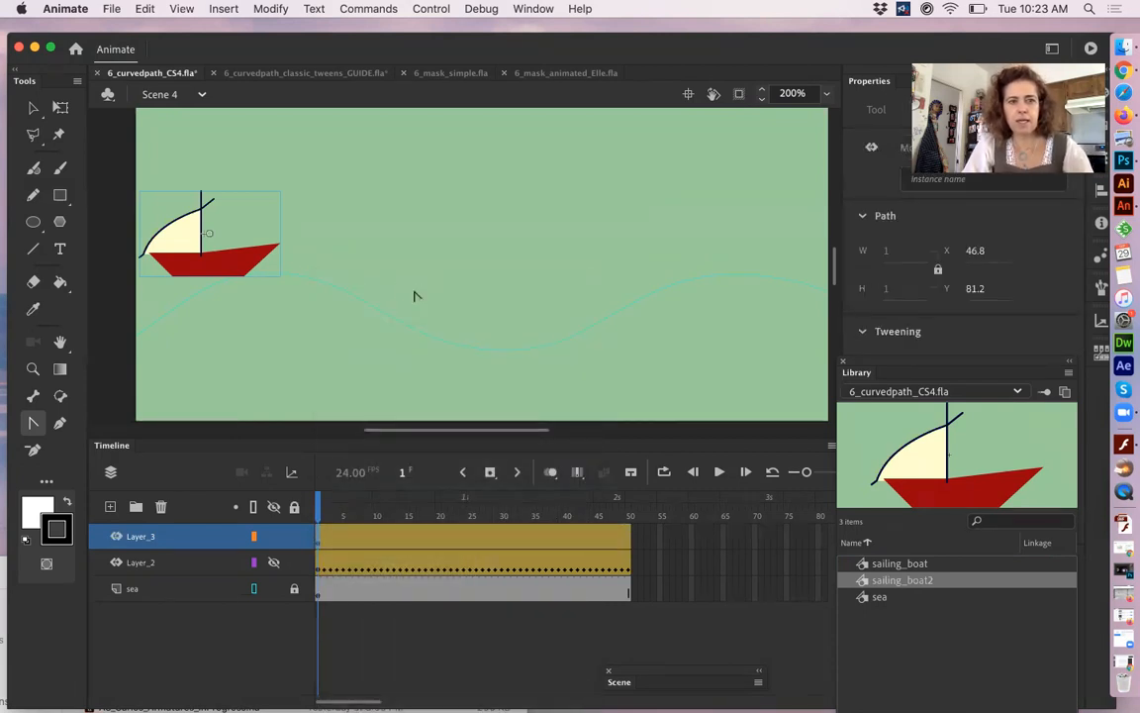
click(33, 107)
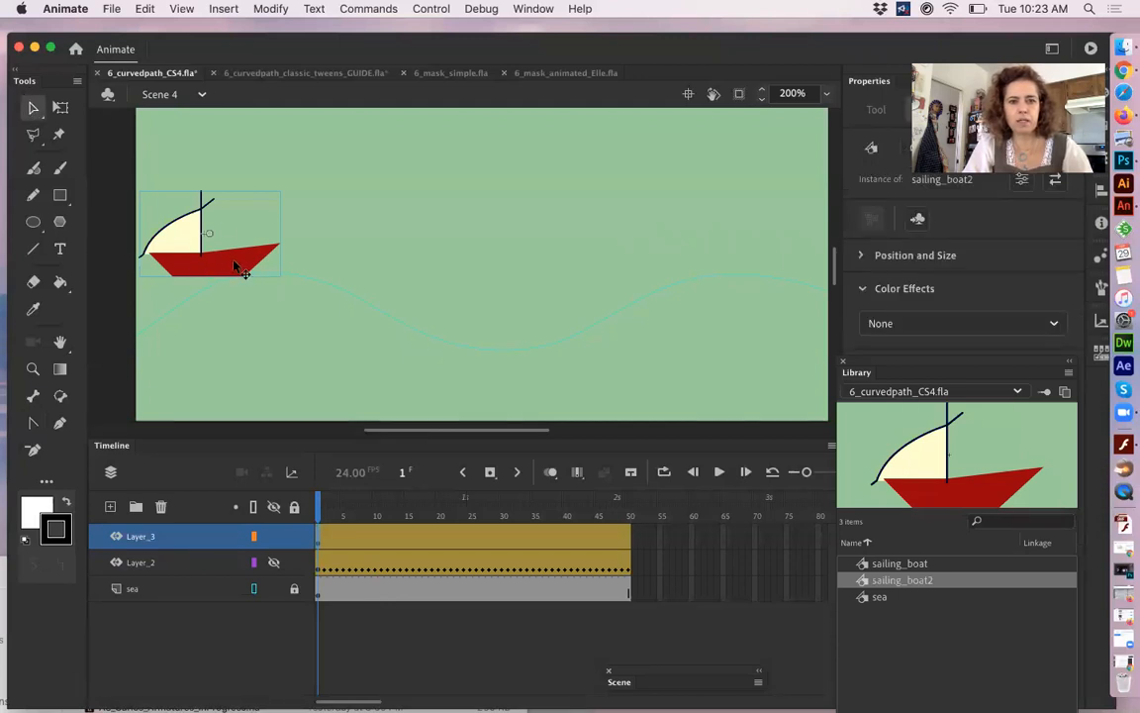
drag(237, 268, 772, 265)
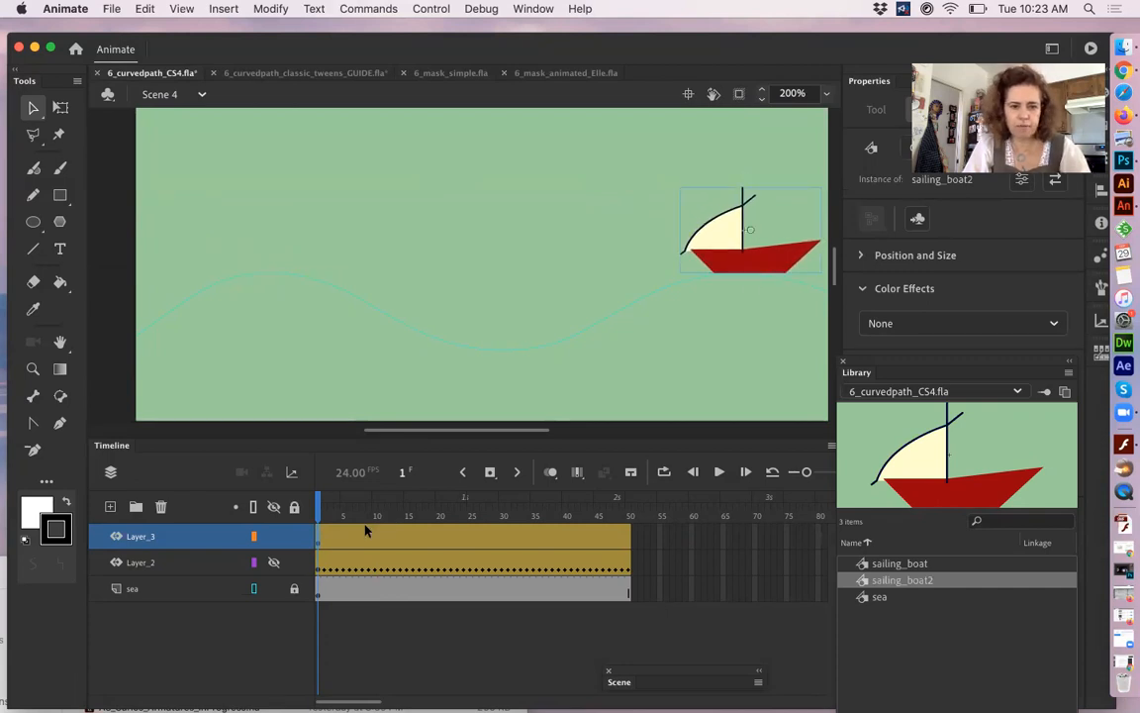
click(274, 592)
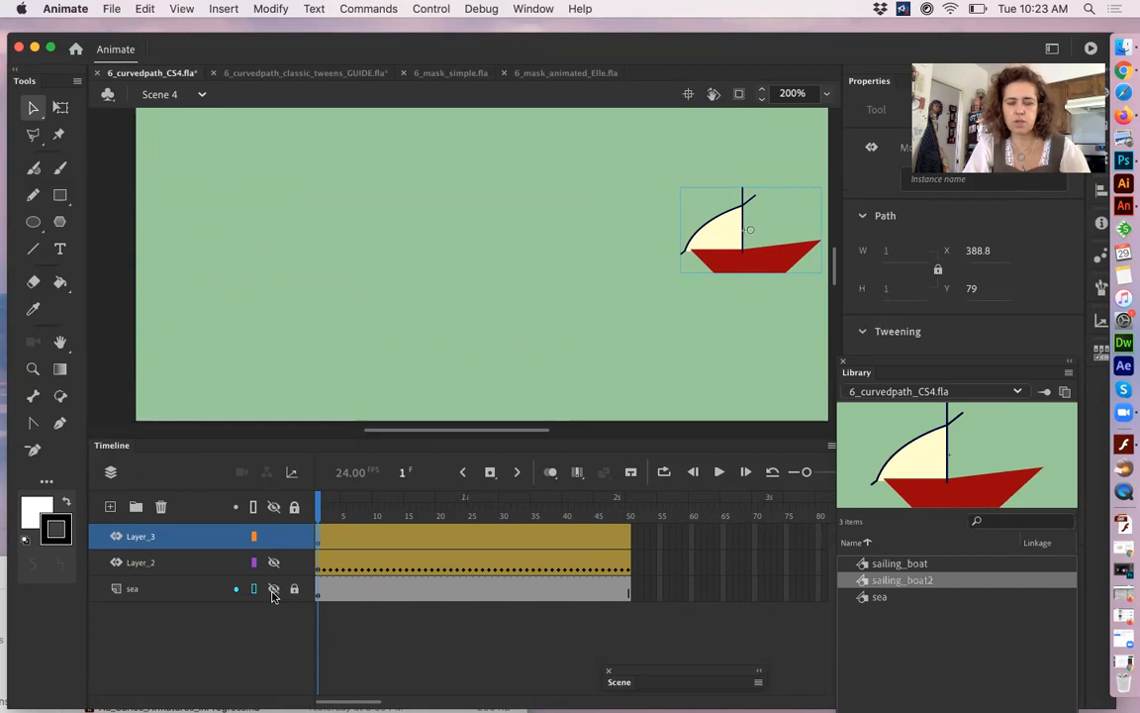
click(274, 592)
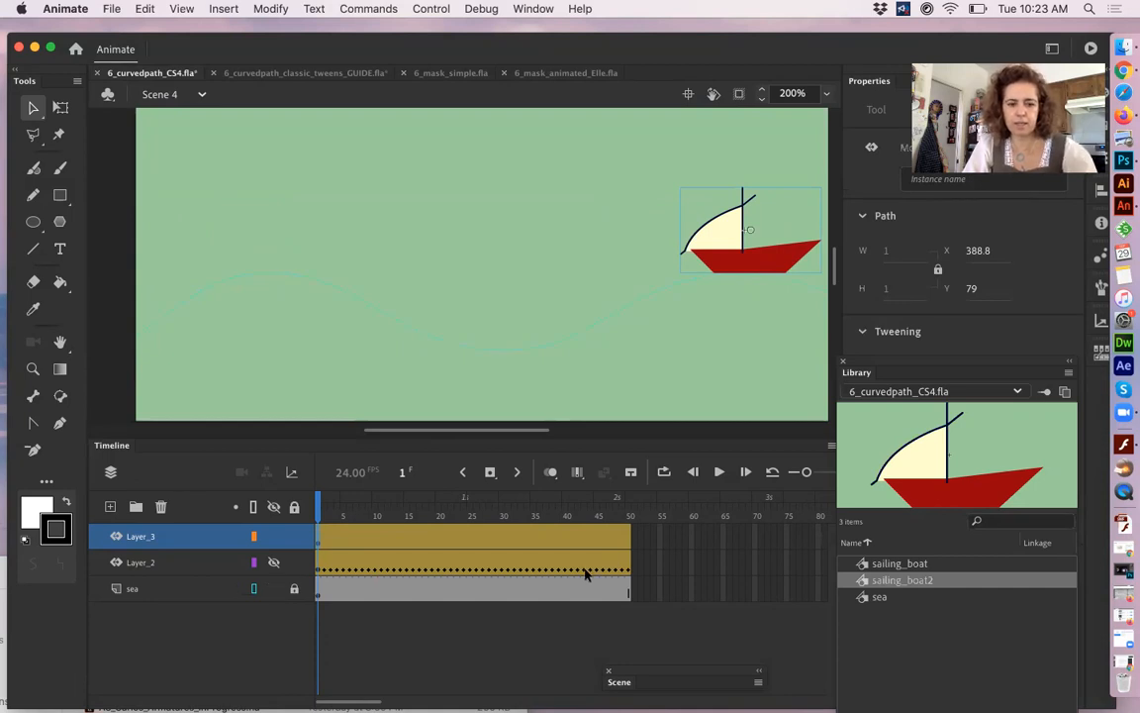
key(super+z)
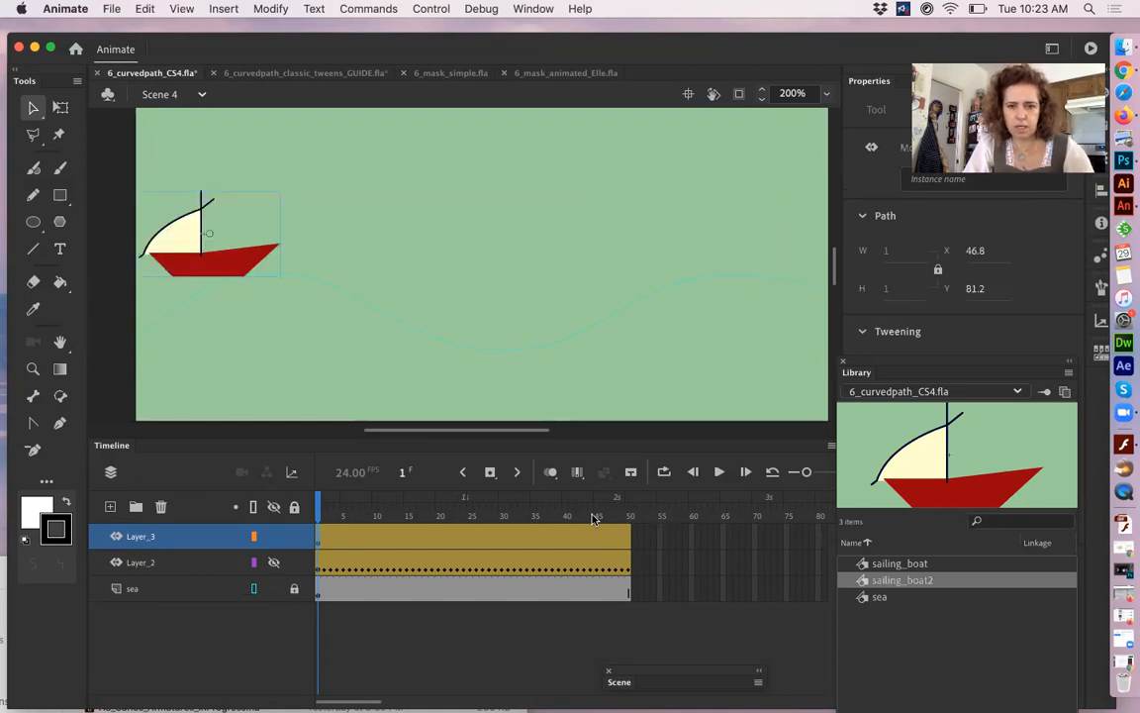
- At frame 40, move the red boat straight across to the right end of the stage, and return to frame 1
click(565, 516)
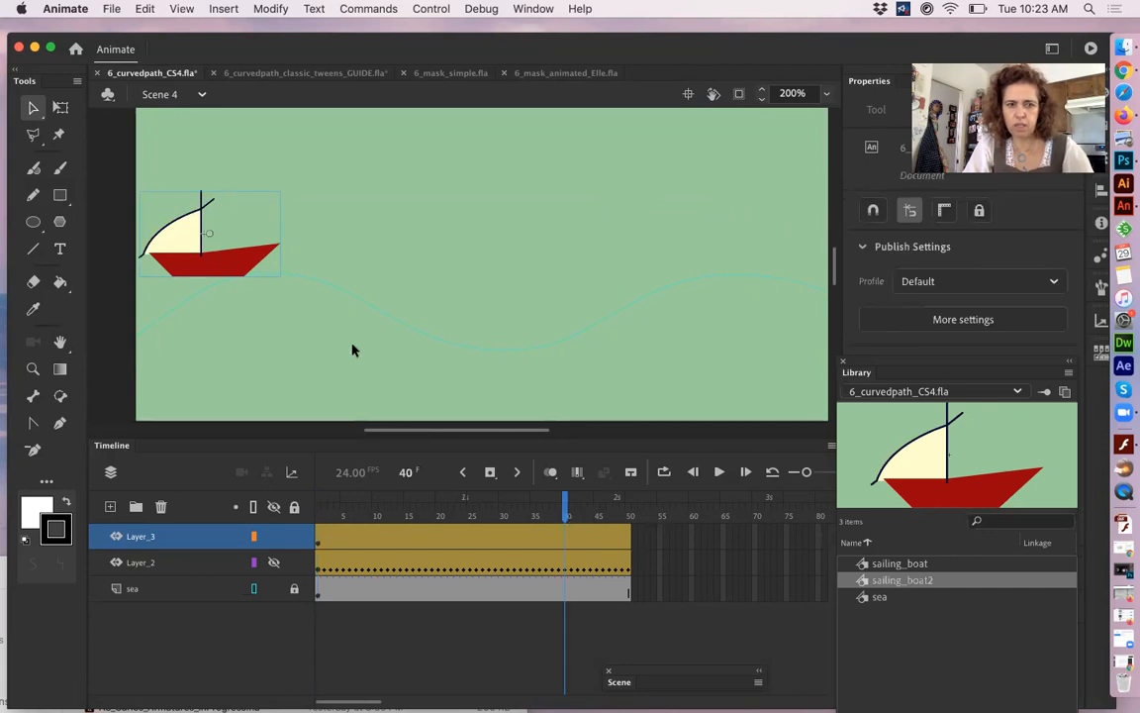
drag(222, 263, 755, 260)
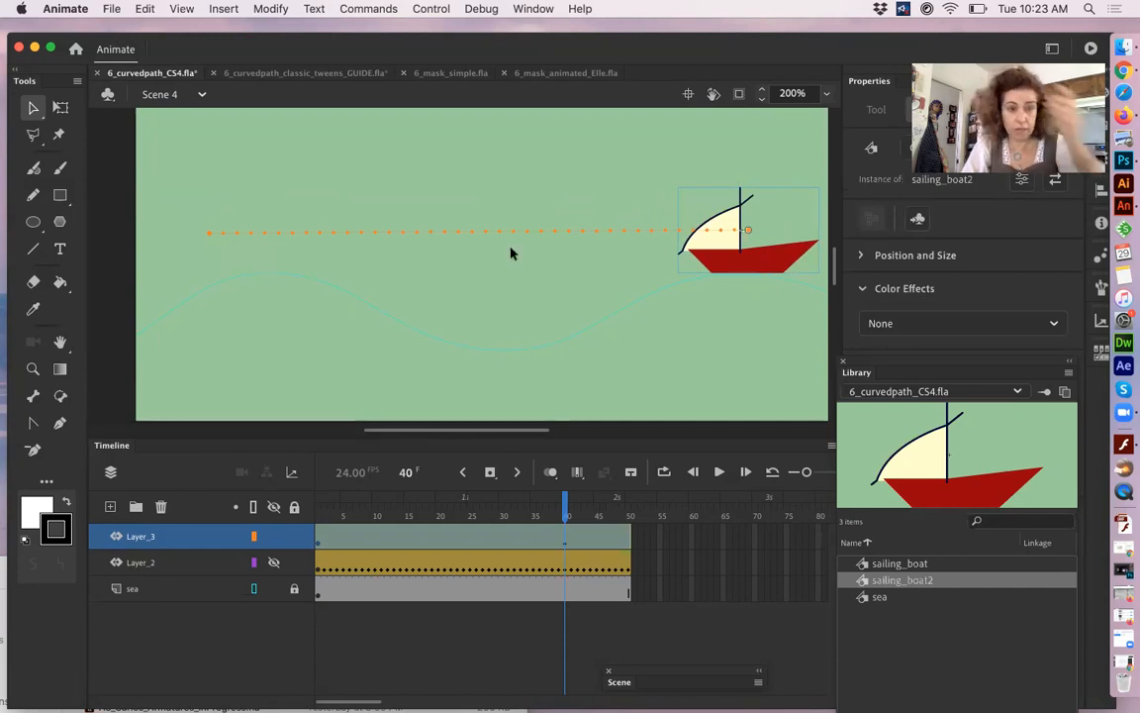
drag(342, 512, 316, 525)
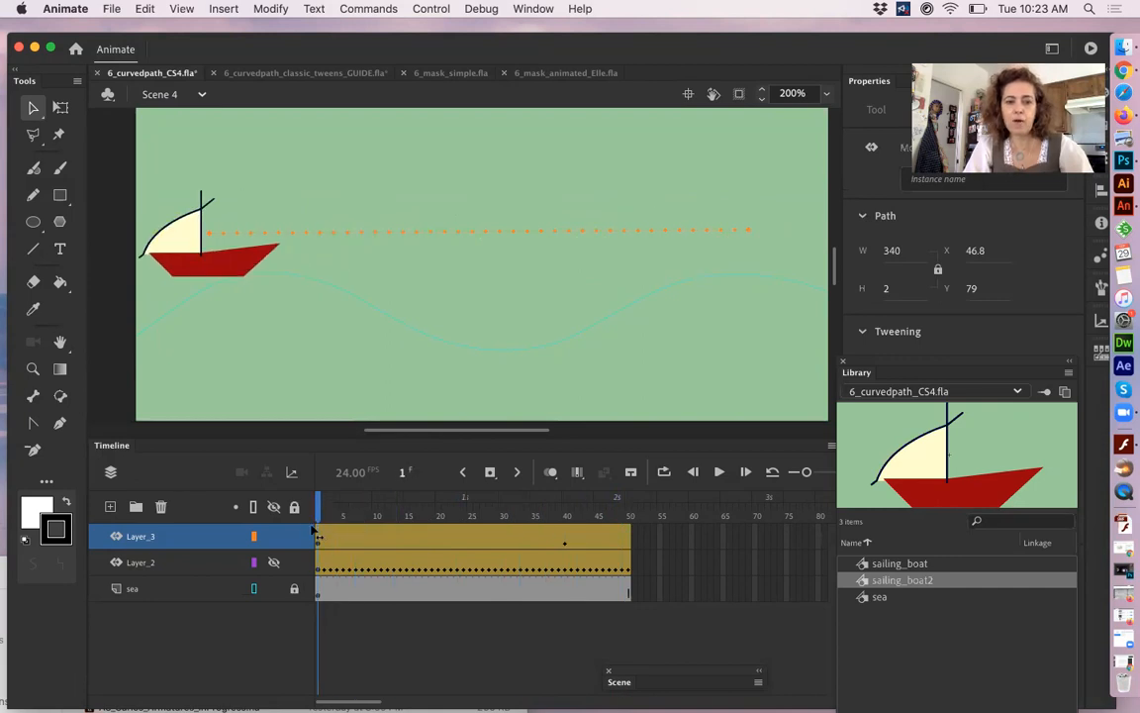
- Select the Layer_3 tween and dock the Library between the stage and the Properties panel so the tween settings are uncovered
drag(857, 367, 865, 674)
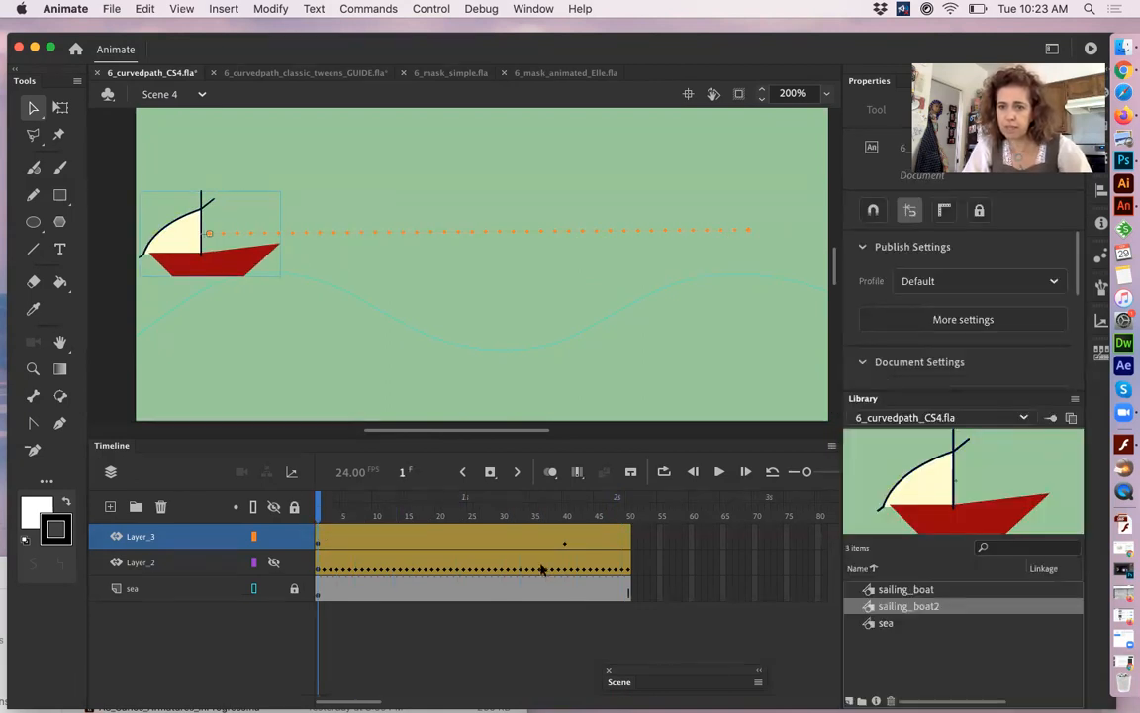
click(351, 535)
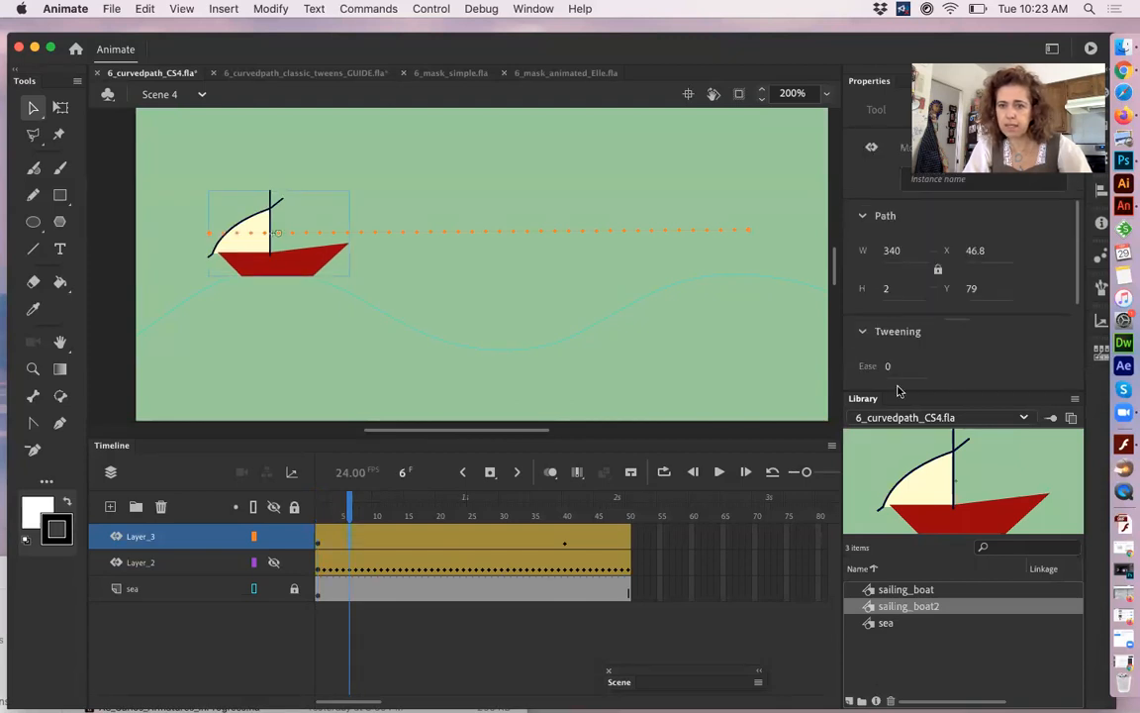
drag(863, 399, 860, 535)
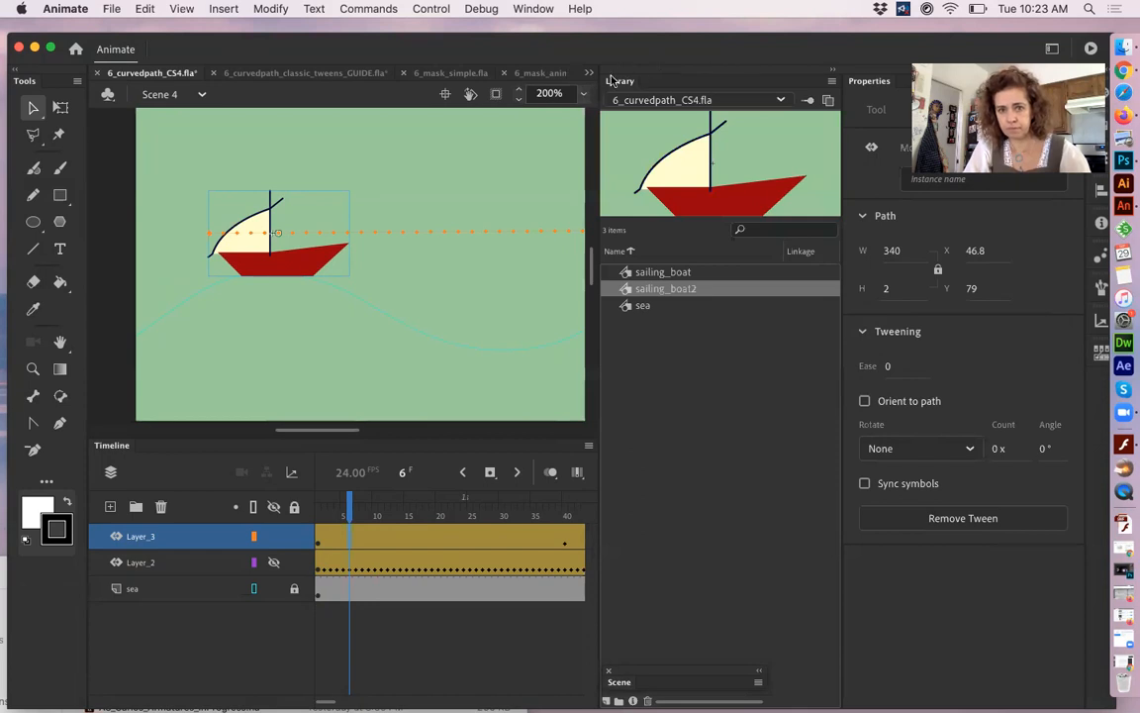
- Undock and collapse the Library so the stage regains its width, and set the Layer_3 tween's ease to 61 out
drag(639, 81, 903, 580)
double_click(903, 580)
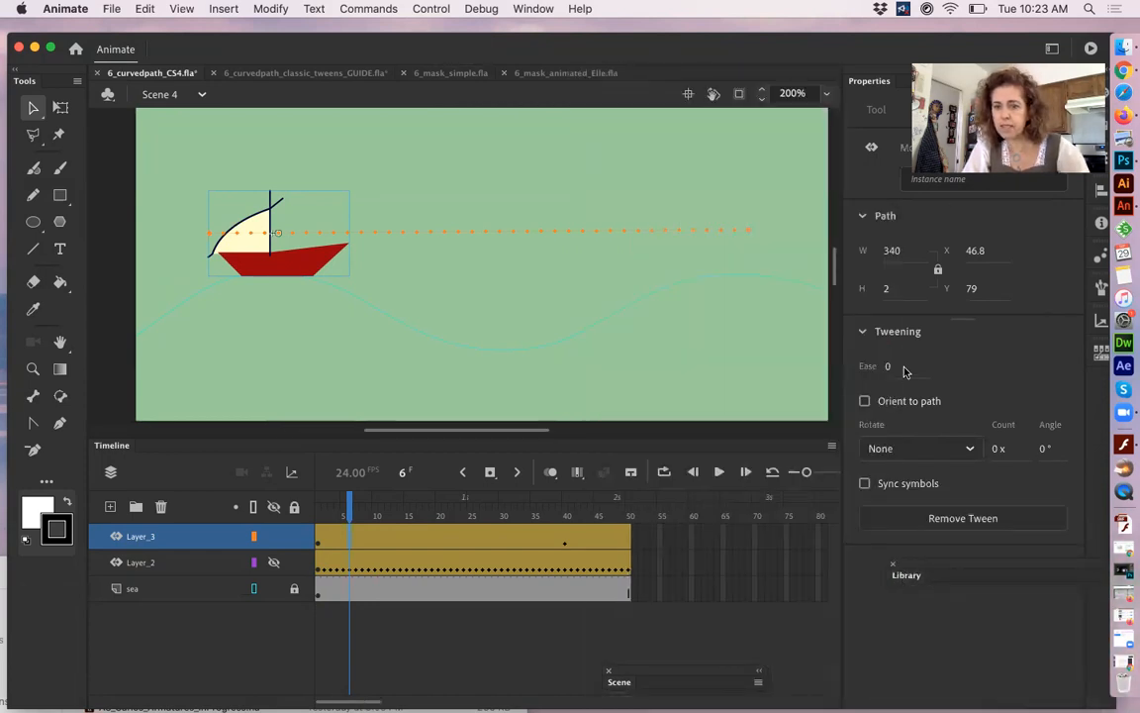
drag(889, 365, 942, 370)
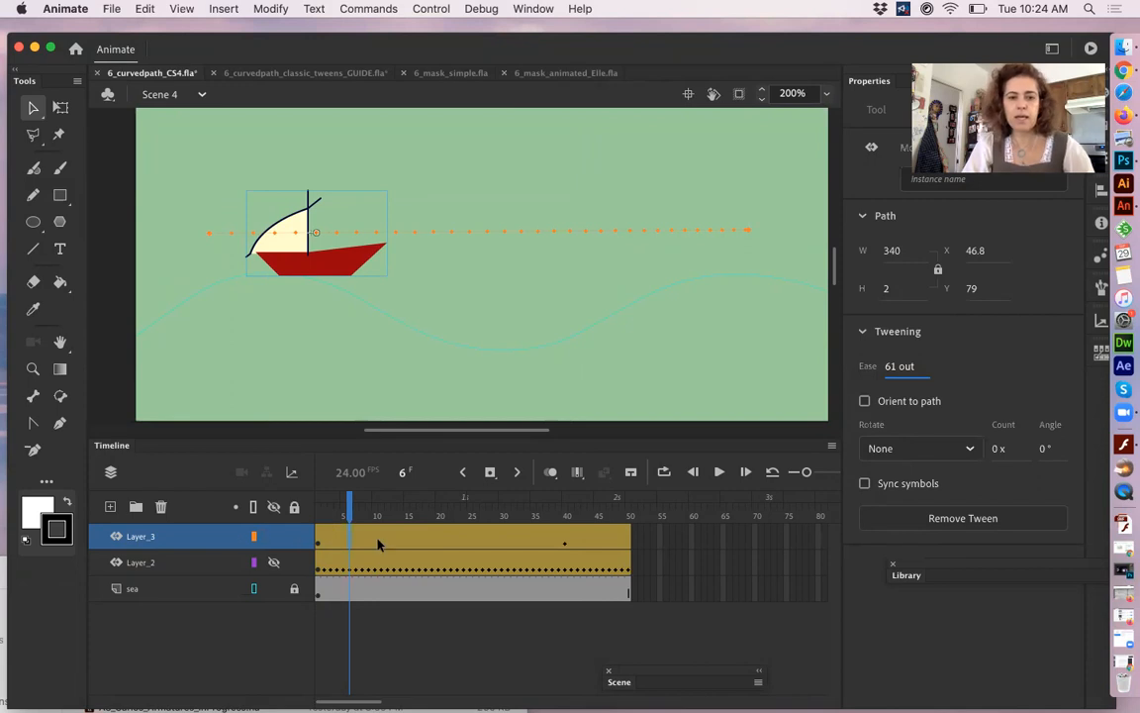
- Enlarge the timeline, open the motion graph for Layer_3, scrub to frame 30 and move the Scene panel clear of the graph
drag(218, 436, 219, 395)
double_click(439, 492)
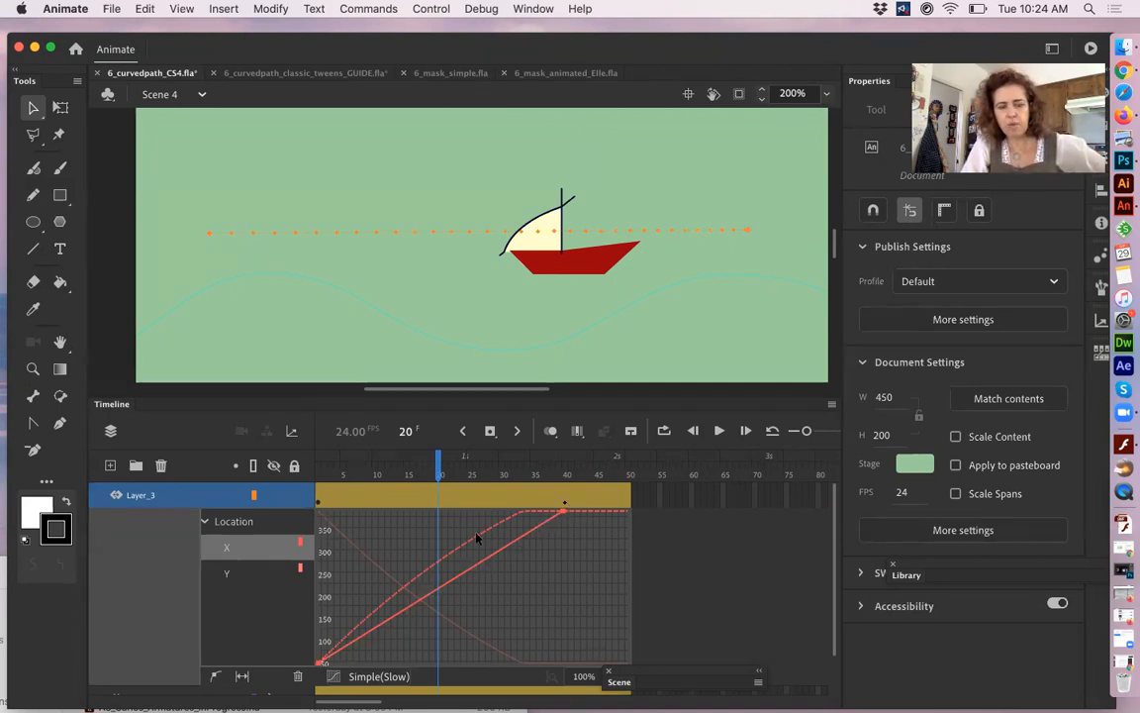
drag(337, 473, 501, 483)
drag(618, 681, 748, 650)
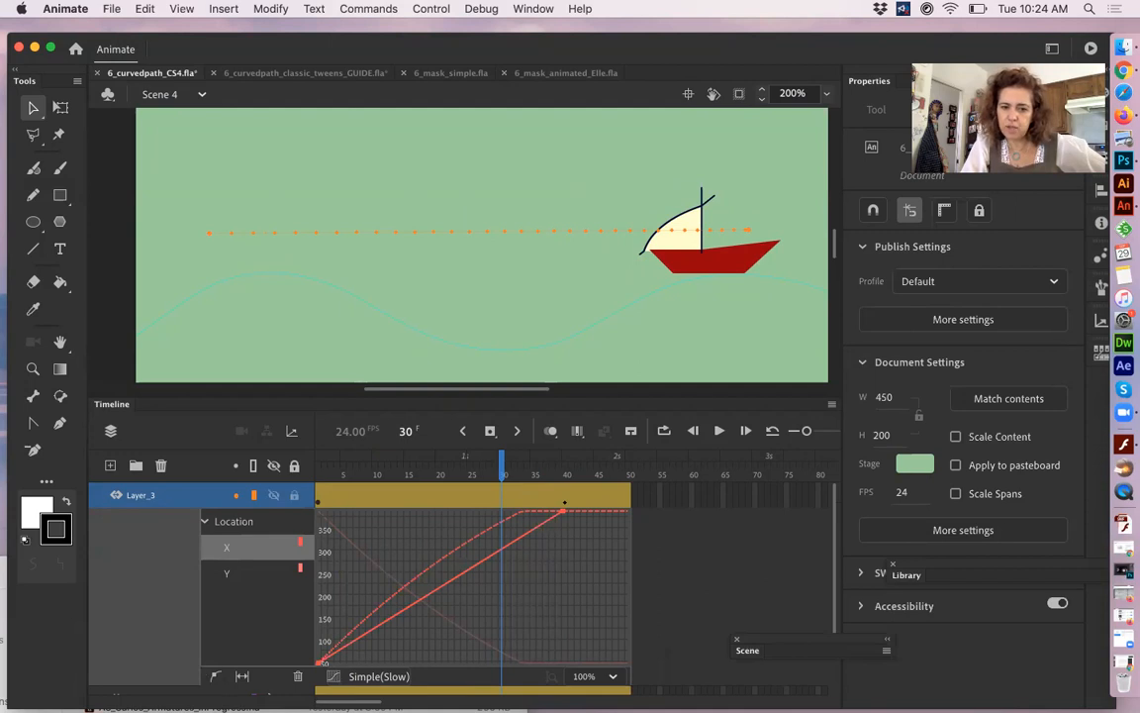
- Inspect the graph's zoom and ease preset options, enlarging the graph to 150% and returning it to 100%
click(613, 679)
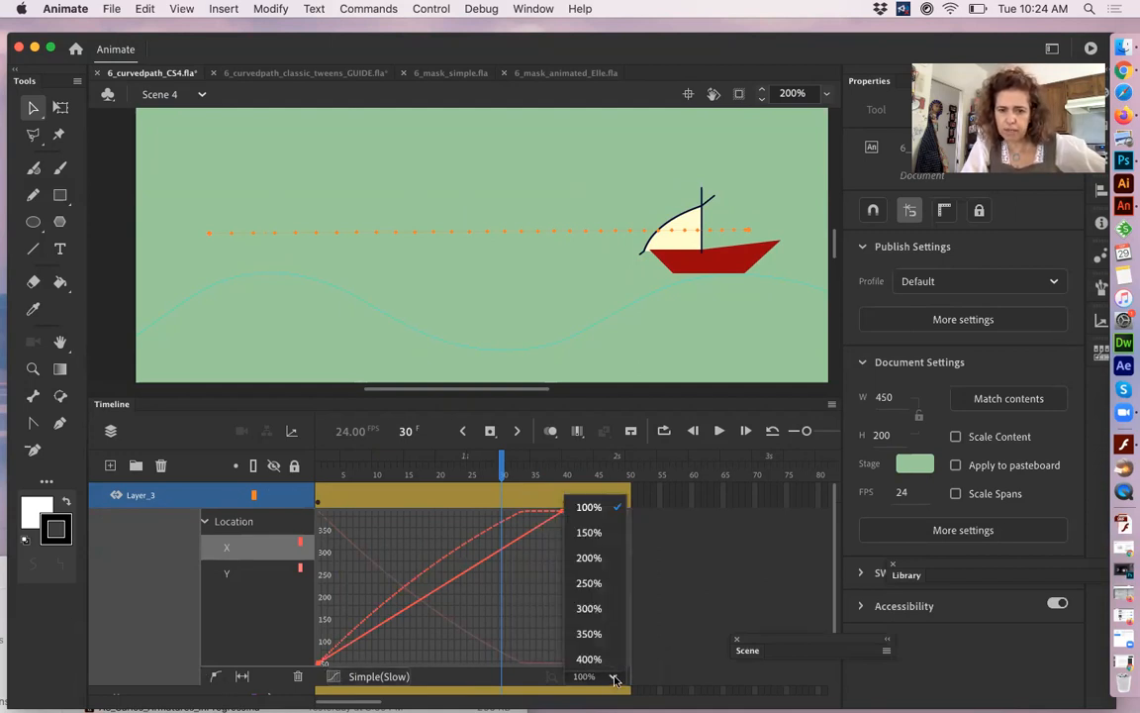
click(584, 676)
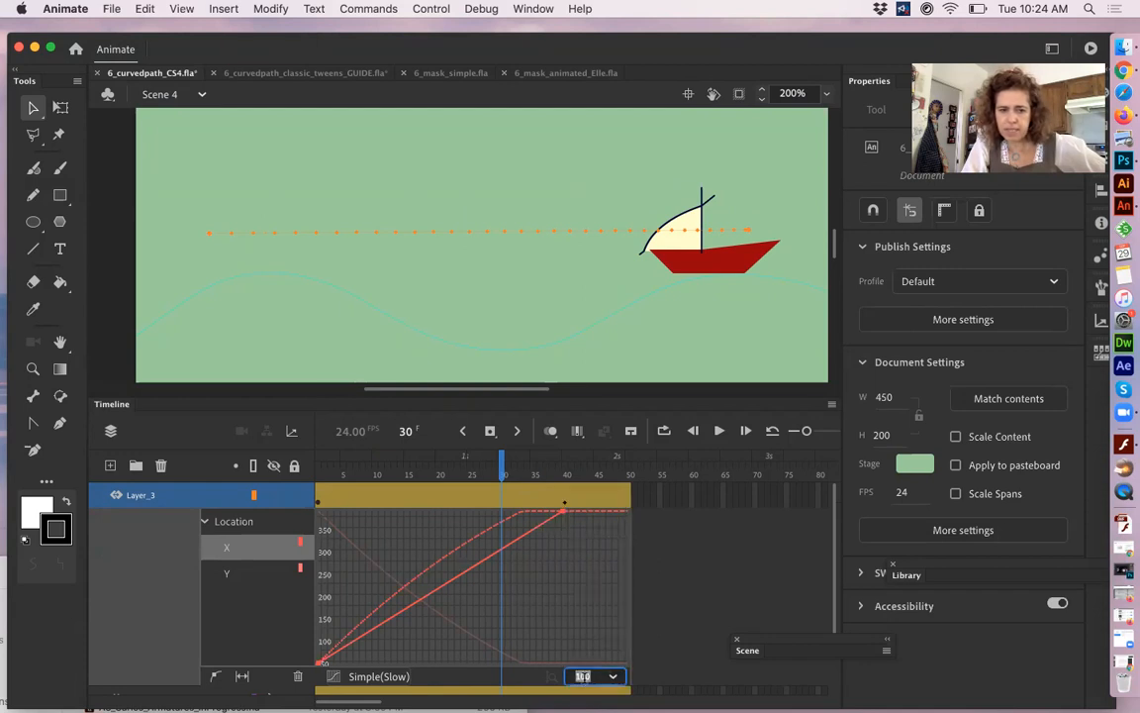
click(343, 679)
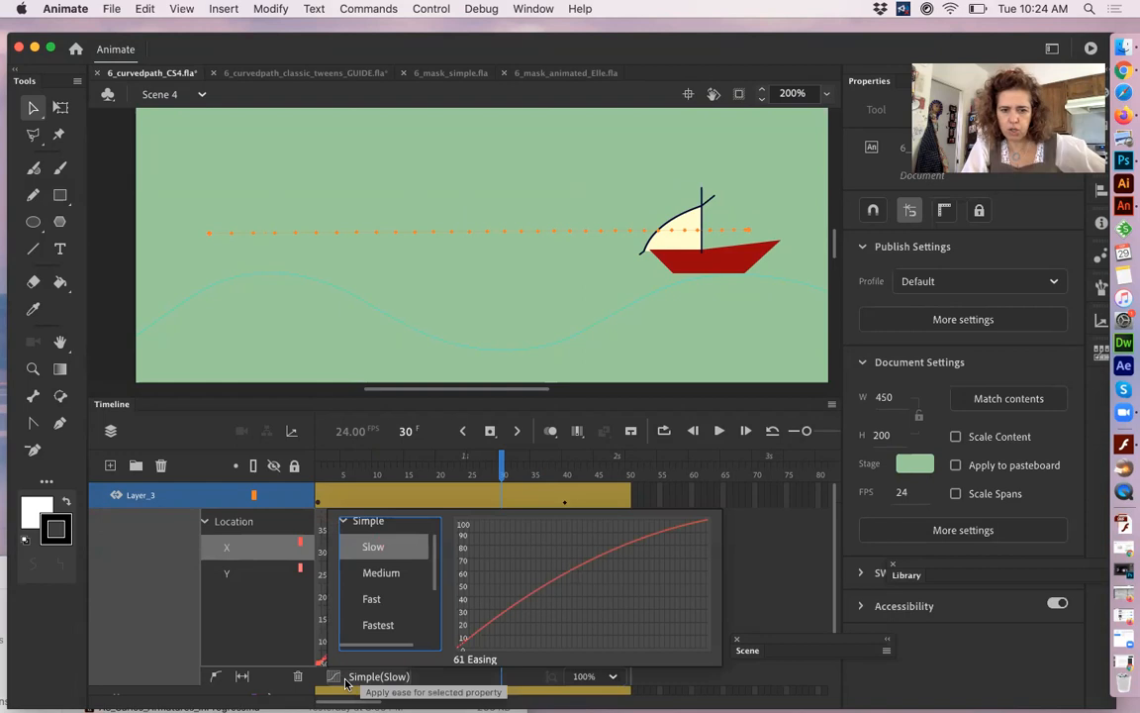
click(758, 603)
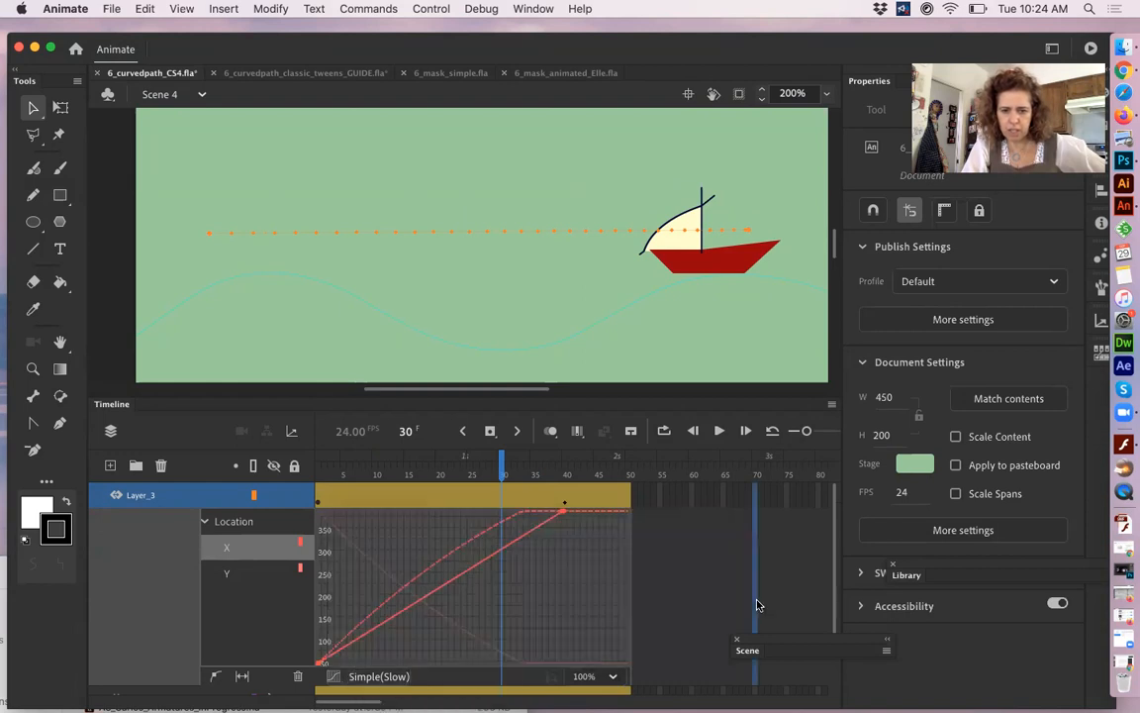
click(613, 680)
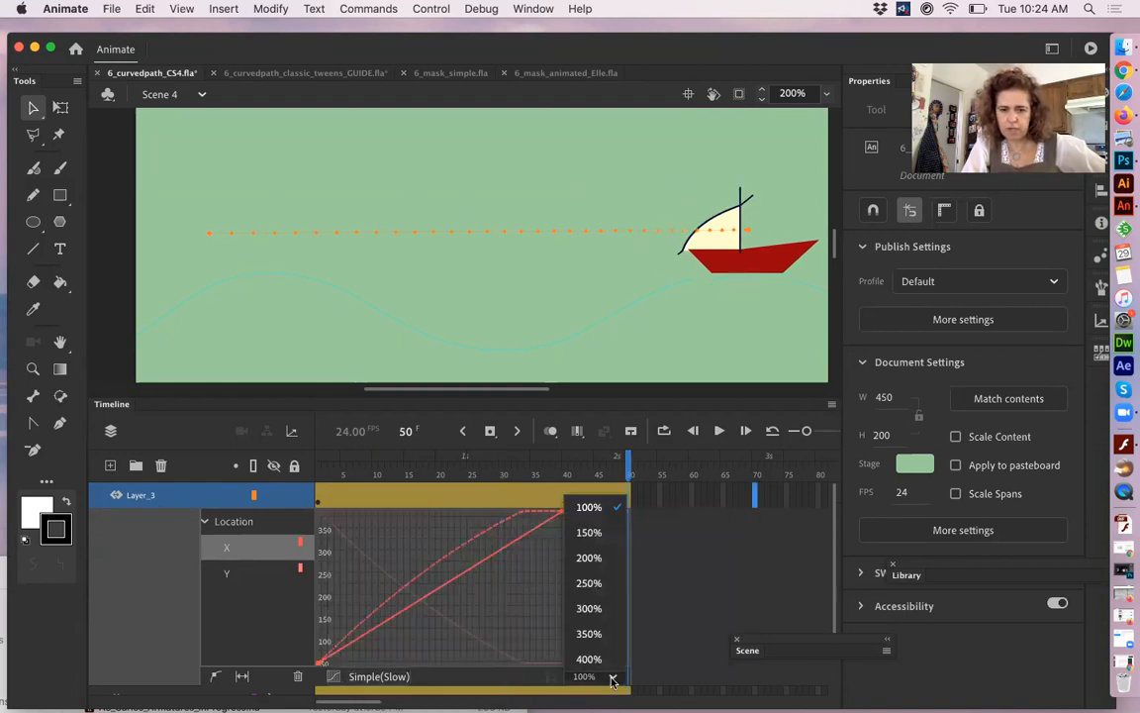
click(592, 533)
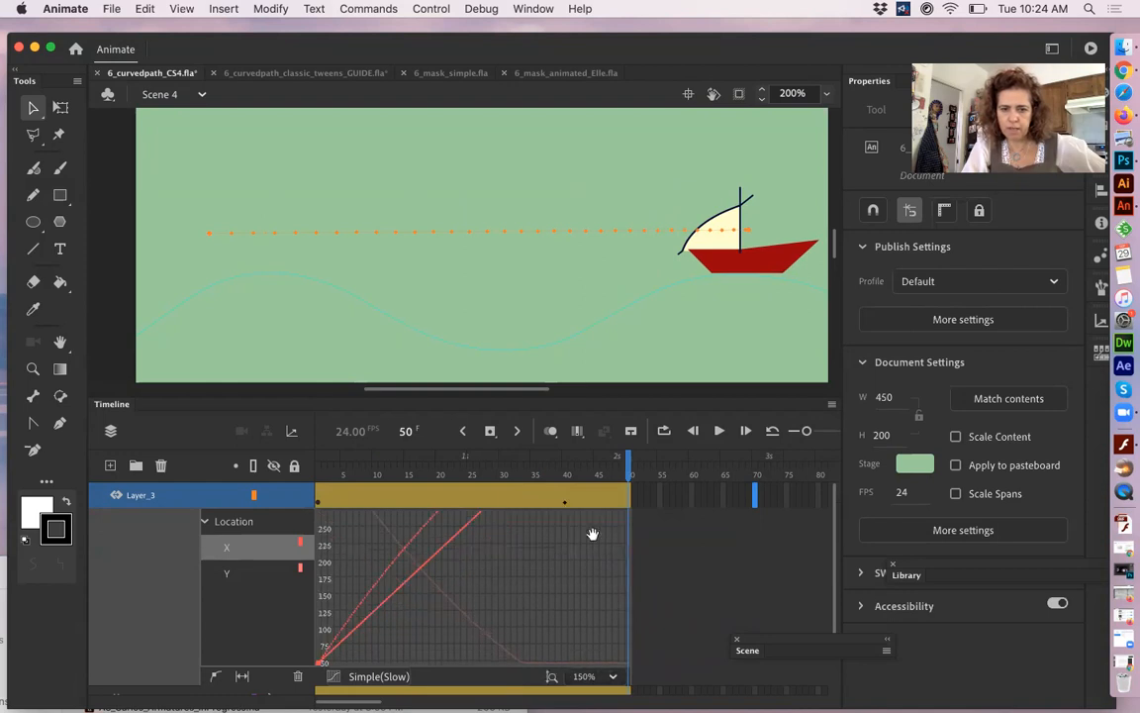
click(612, 677)
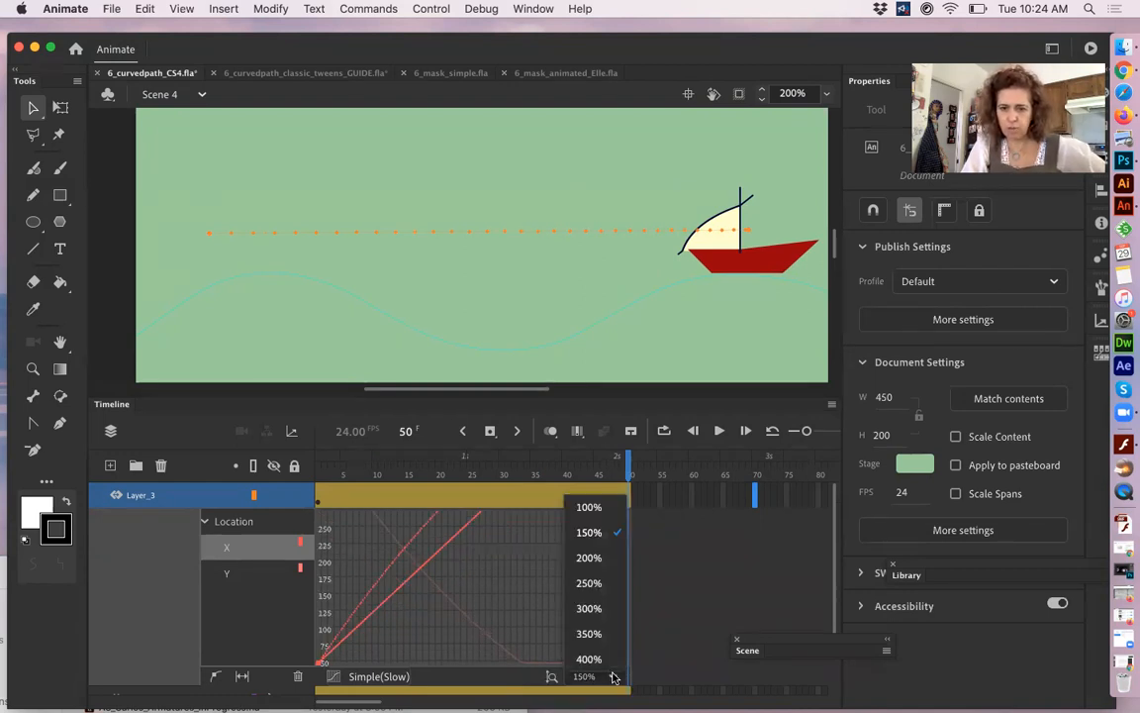
click(595, 507)
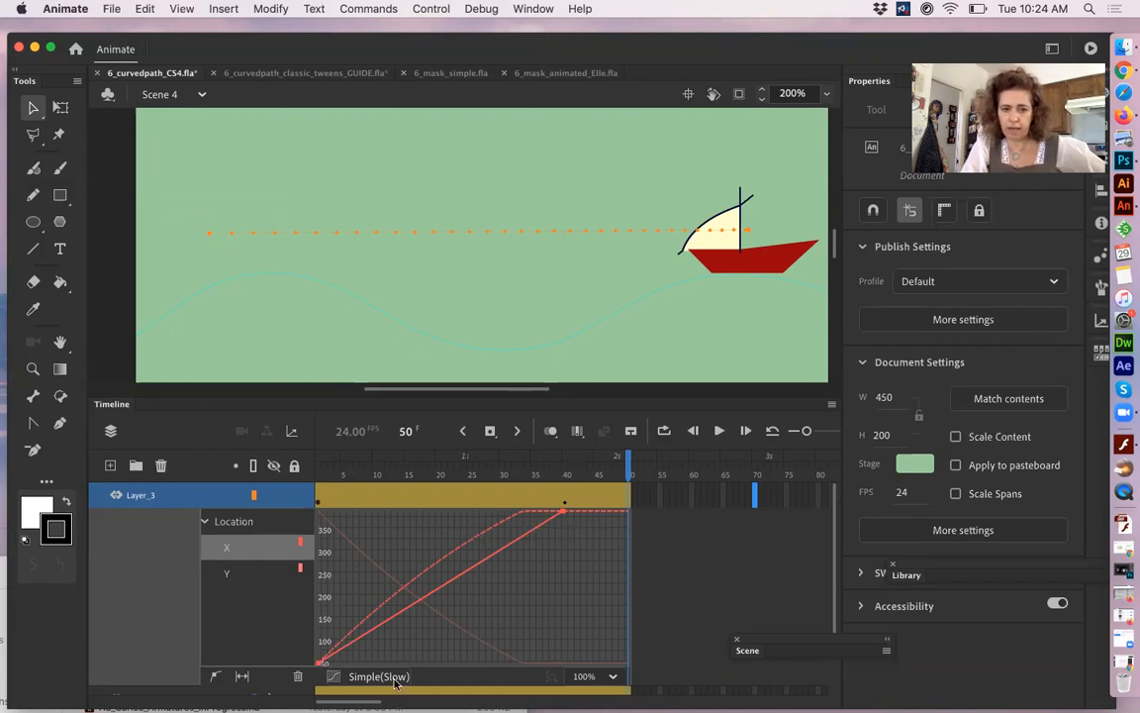
- Try the Simple Medium and Simple Fast ease presets on the X location of the Layer_3 tween
click(357, 678)
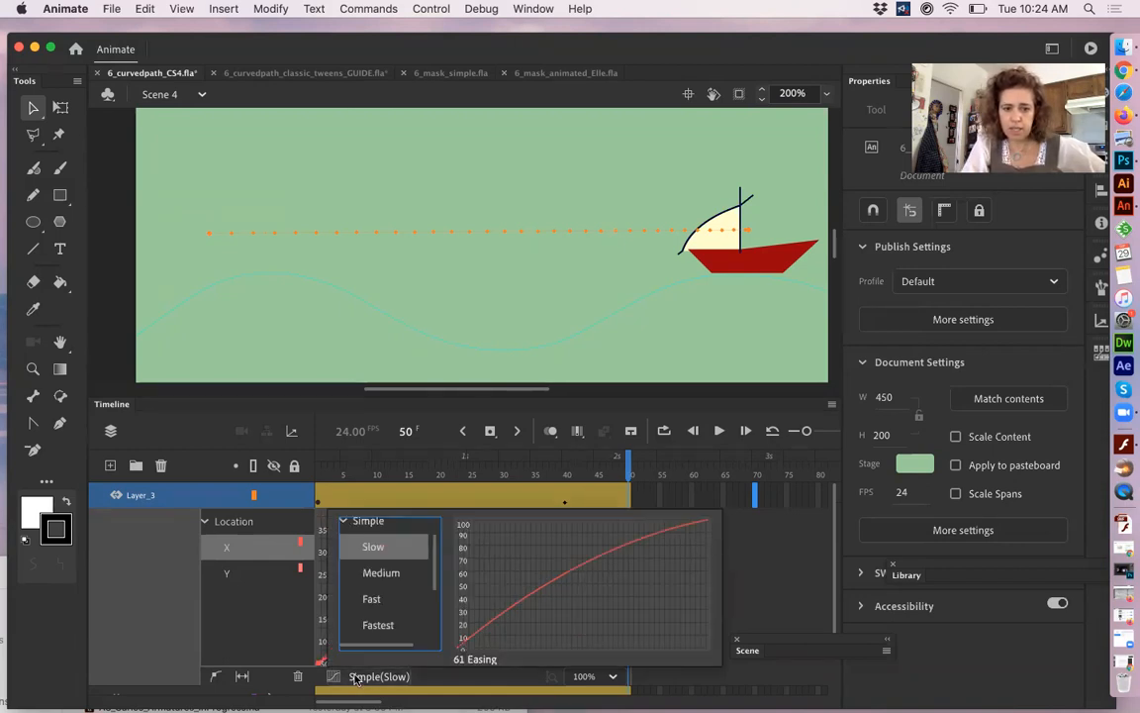
click(388, 573)
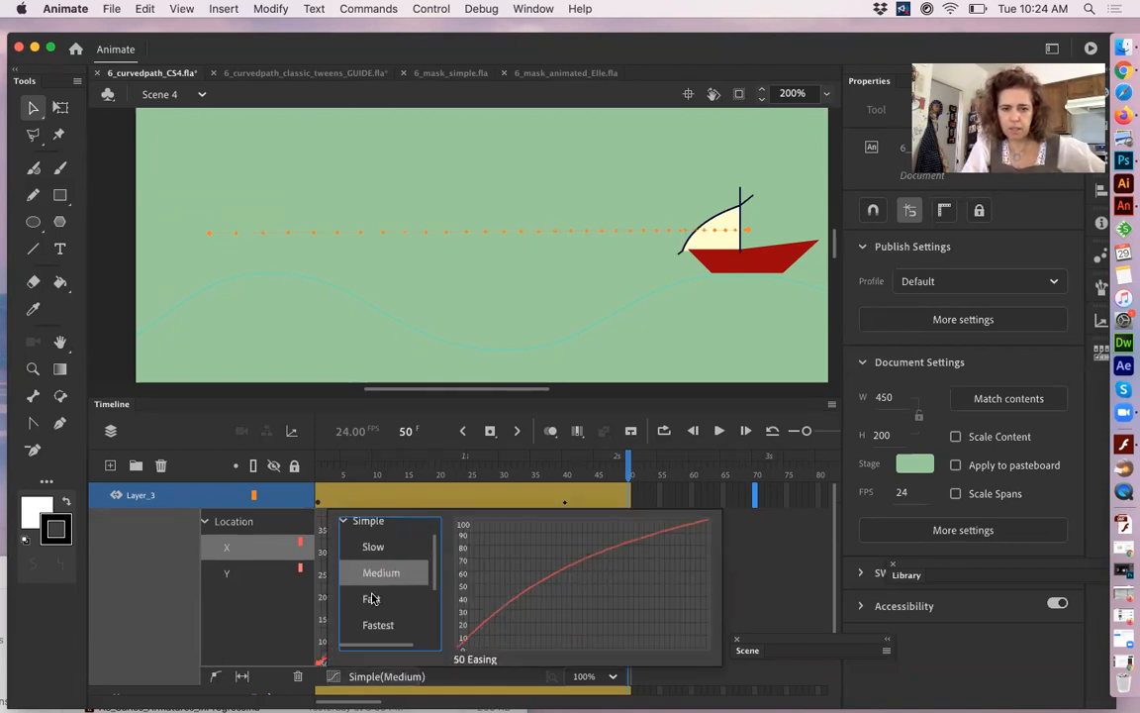
click(372, 600)
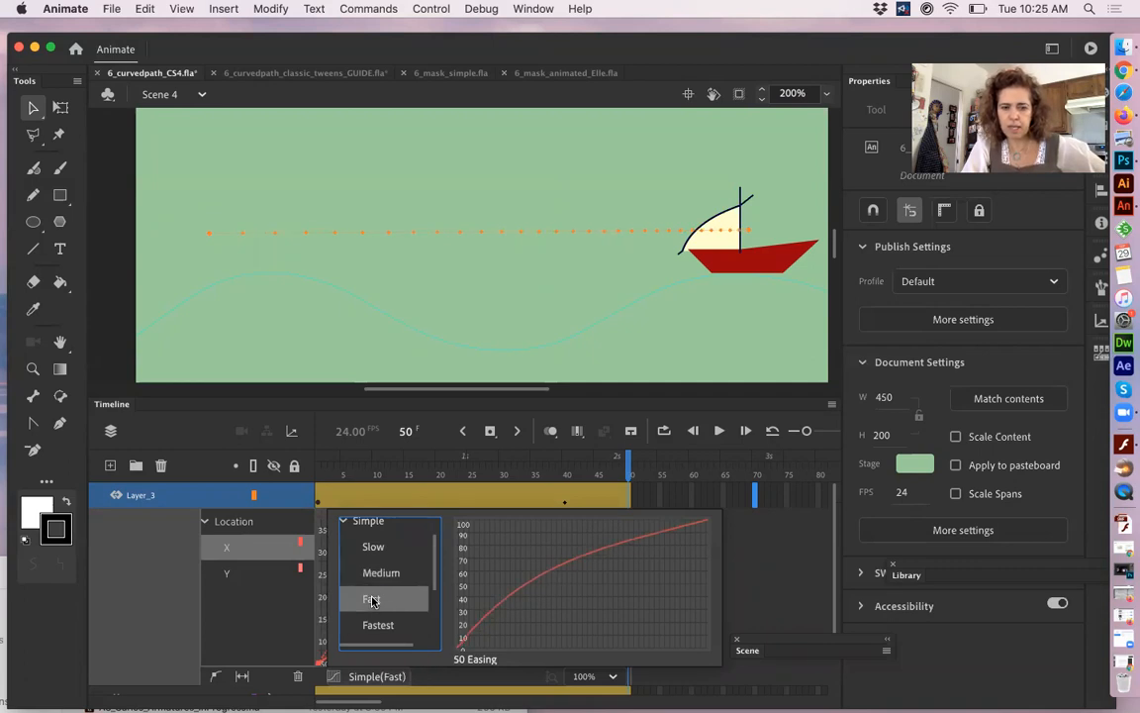
click(191, 606)
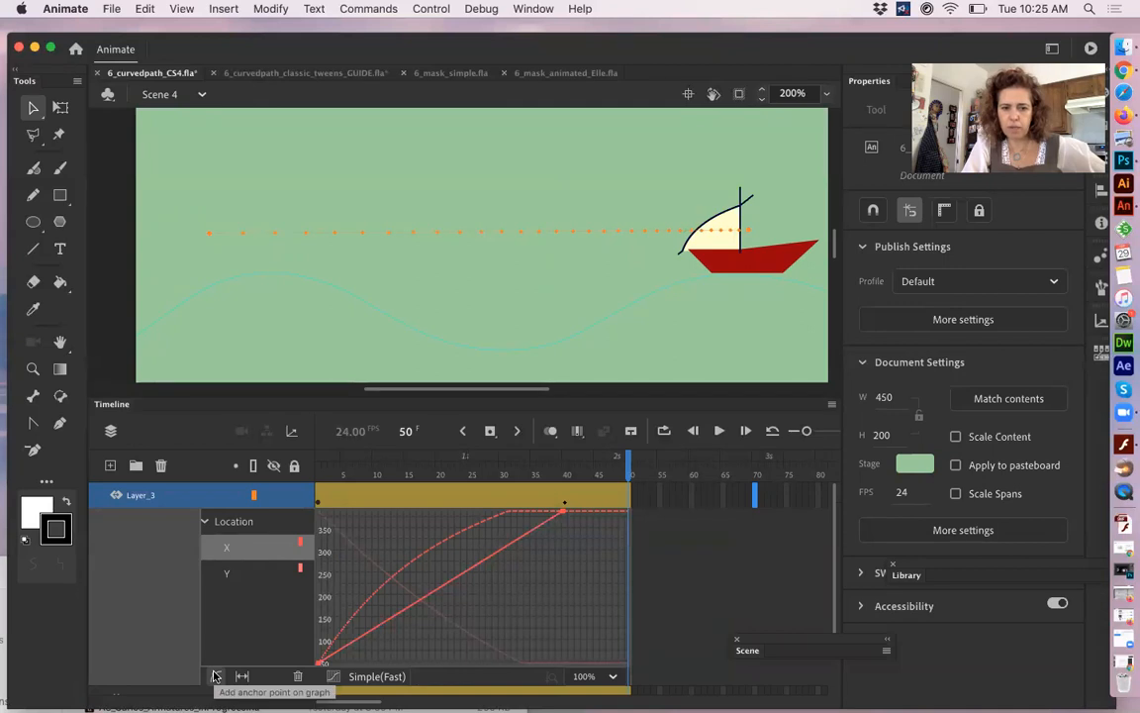
- Add an anchor point at frame 20 on the X curve, bend the curve with its handle, and play the animation from the start
click(441, 594)
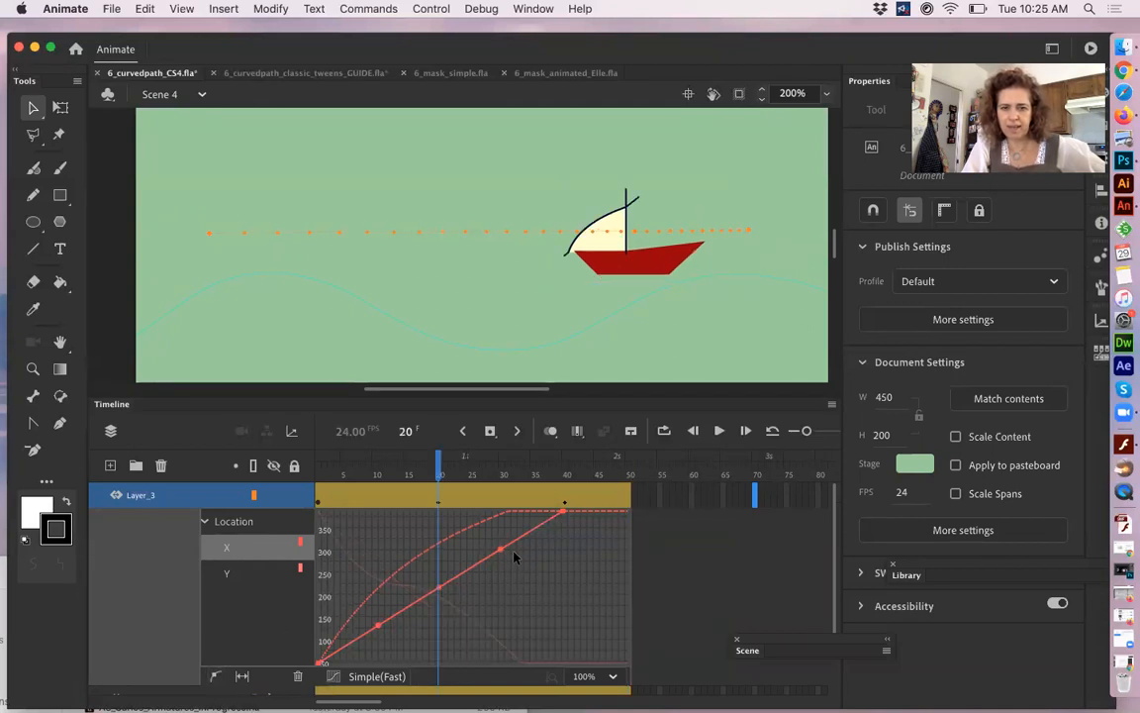
drag(503, 555, 536, 574)
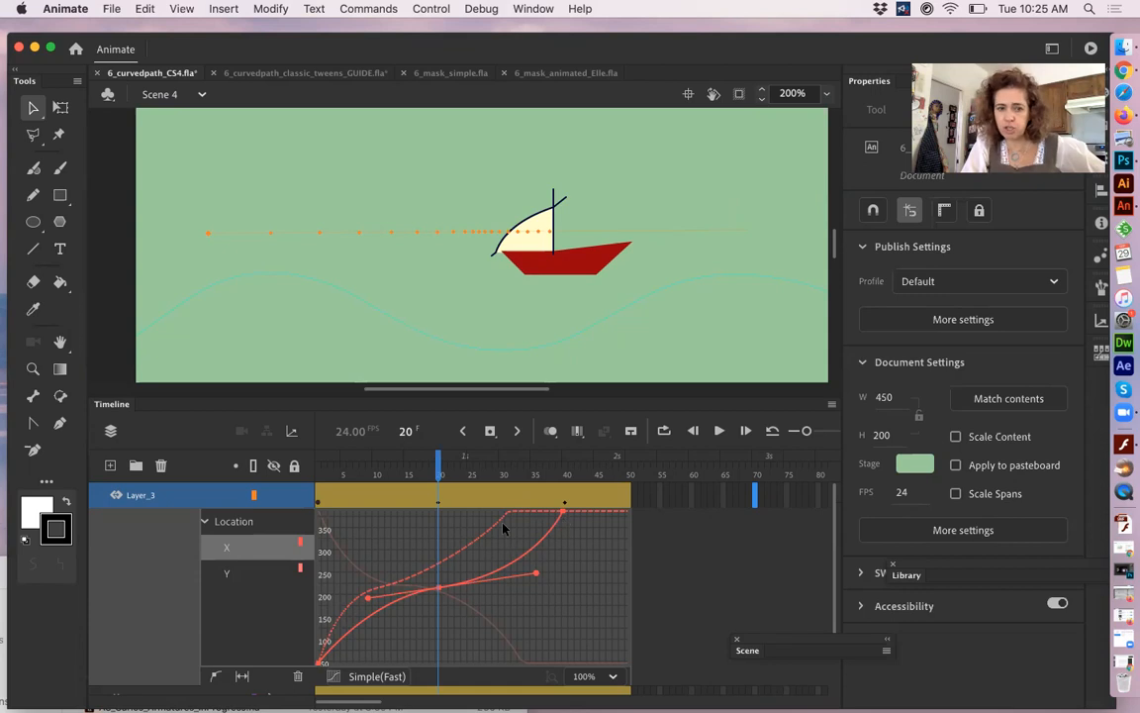
click(333, 475)
drag(337, 480, 285, 507)
key(Return)
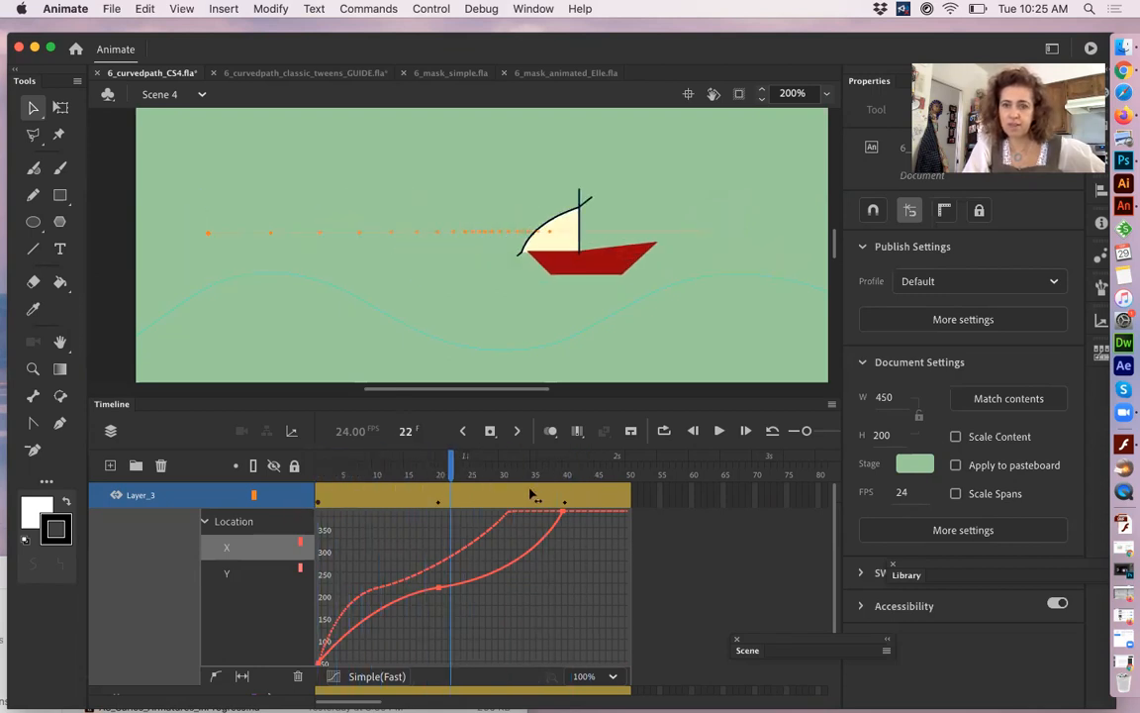
- Set the X location's ease to No Ease and scrub to frame 40 to check the boat's speed
click(333, 677)
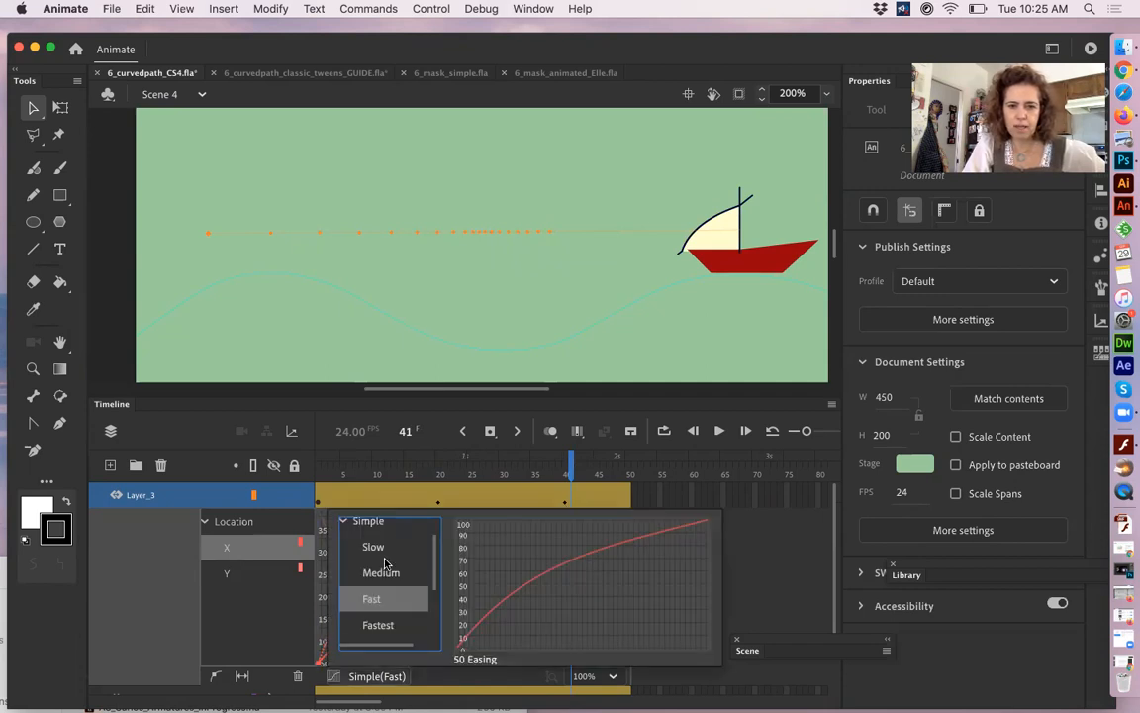
scroll(382, 540, up, 2)
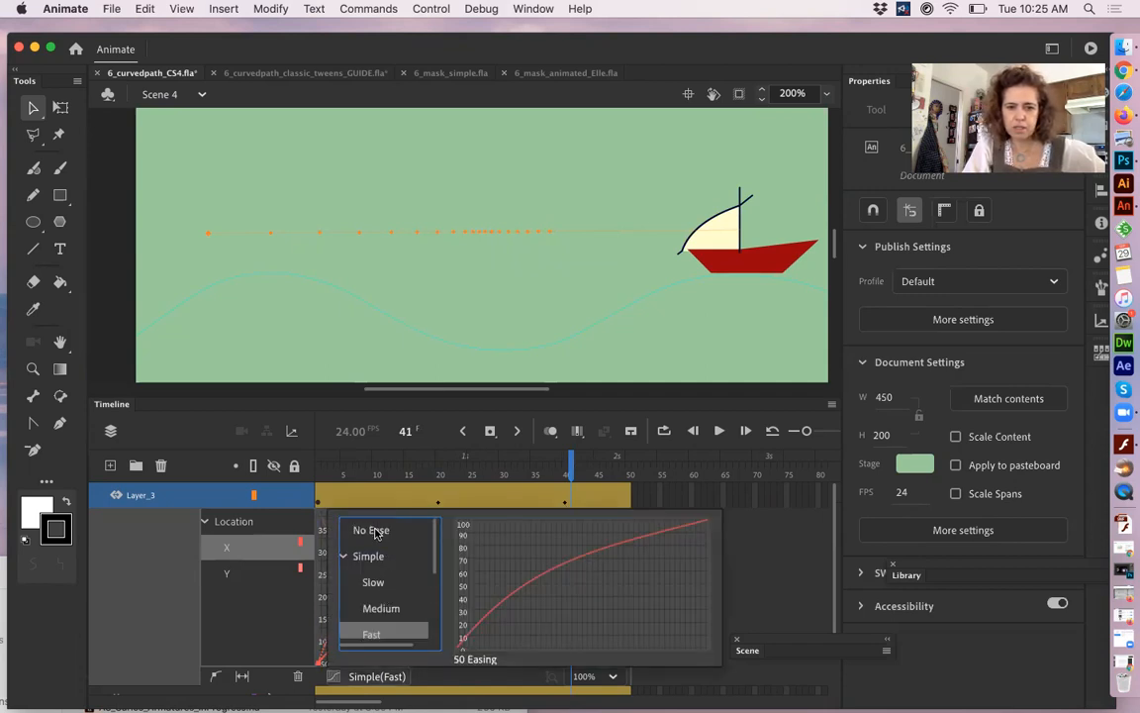
click(373, 530)
click(791, 589)
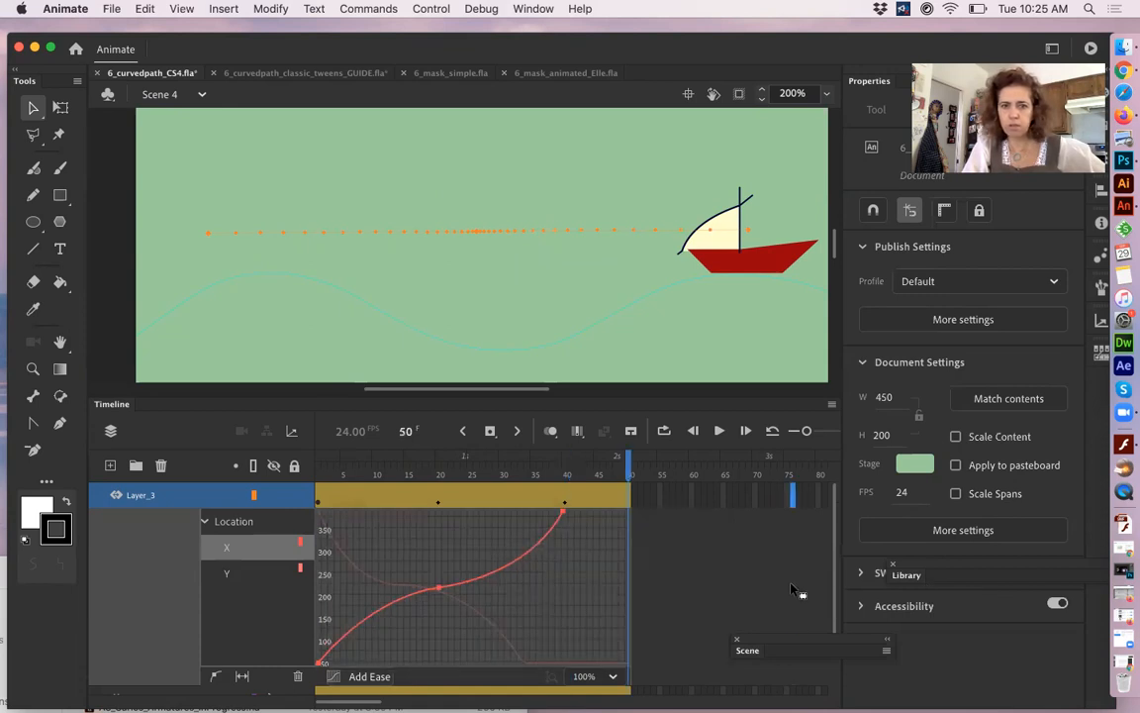
click(333, 496)
click(437, 588)
click(357, 472)
drag(366, 471, 567, 492)
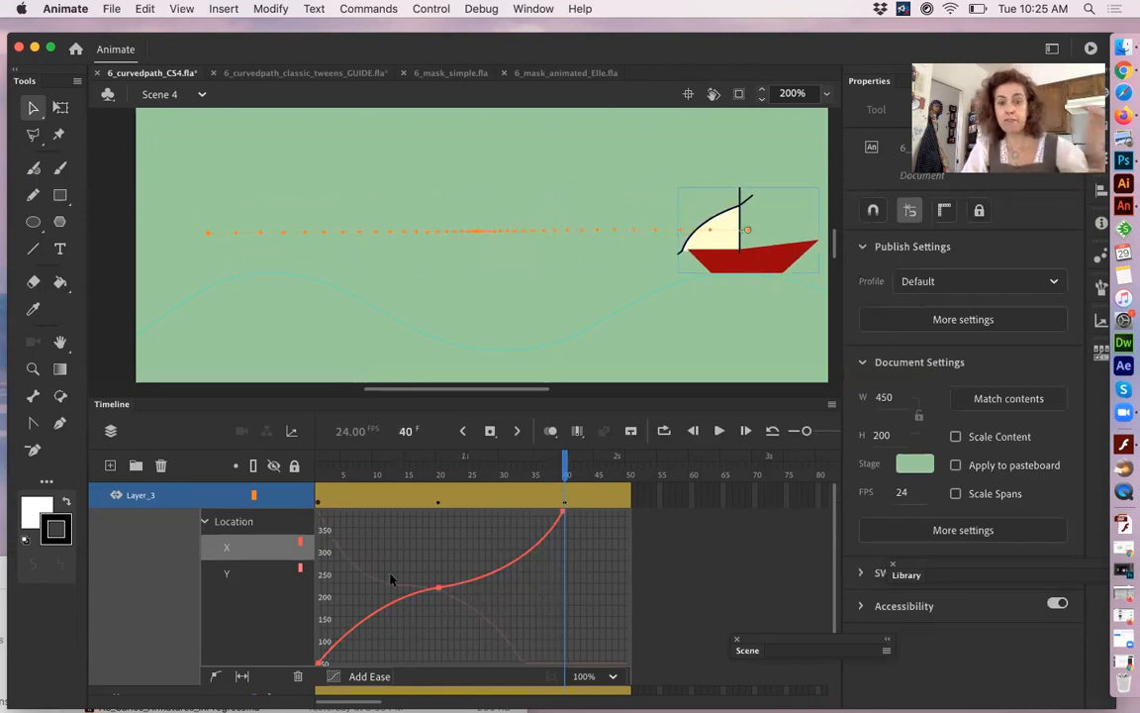
- Shift the X curve's middle anchor point to frame 26 at about 240, and scrub to frame 32
click(439, 590)
drag(439, 590, 497, 585)
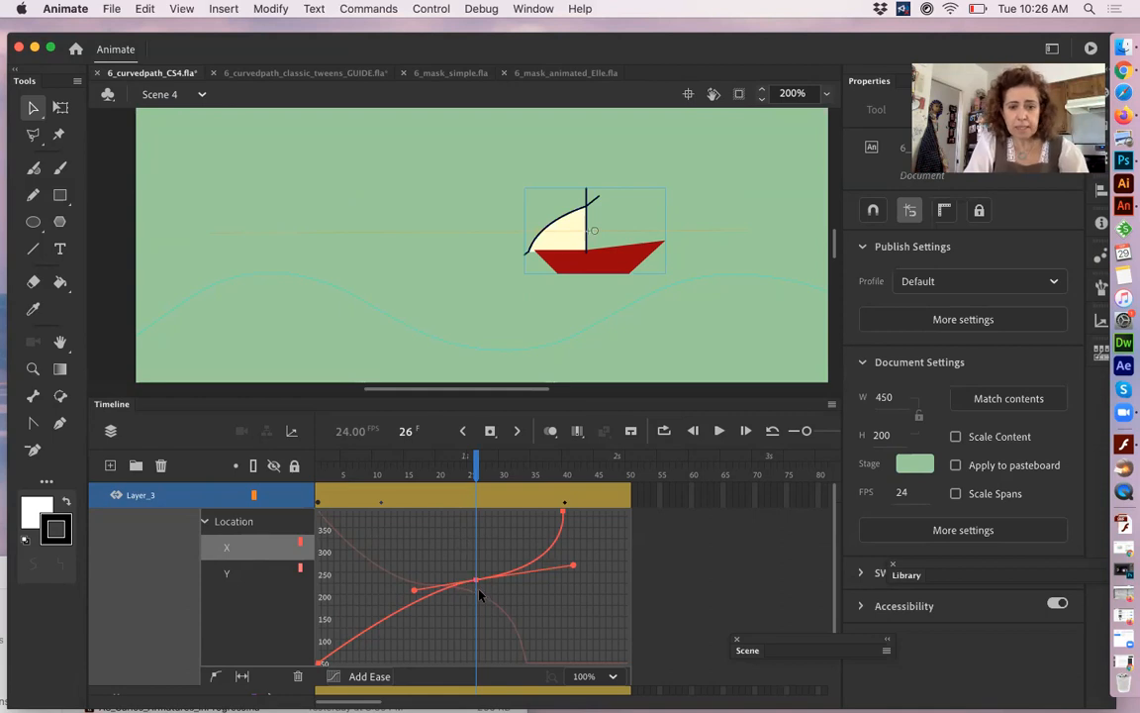
click(512, 456)
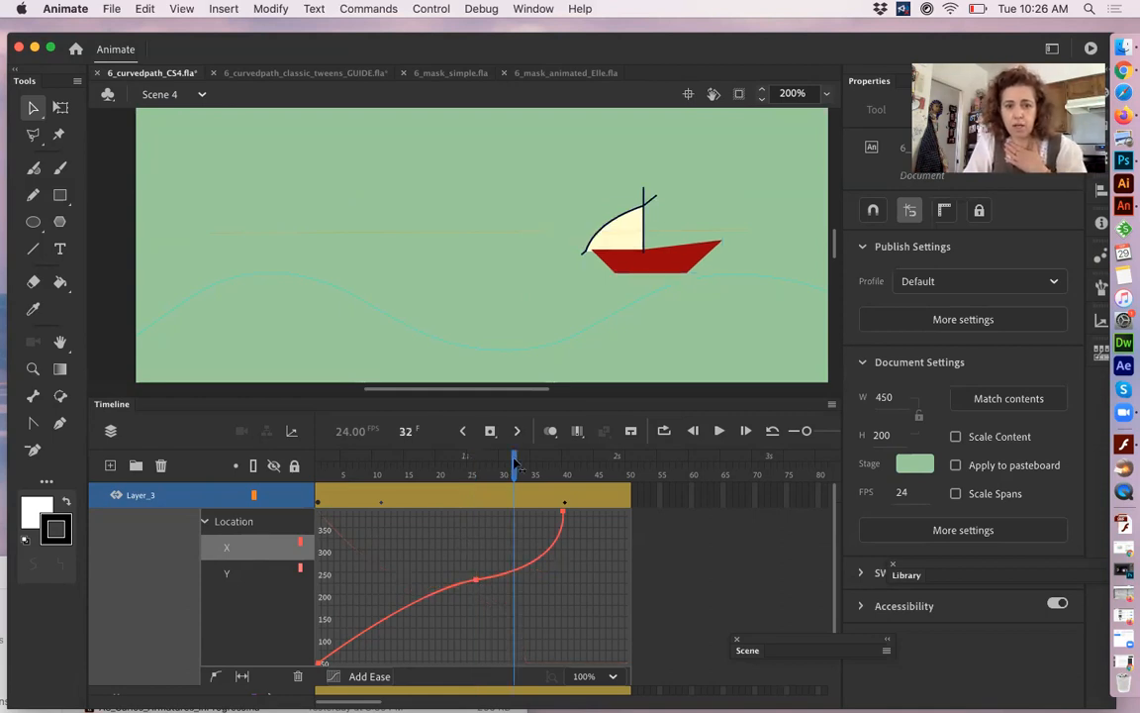
click(473, 576)
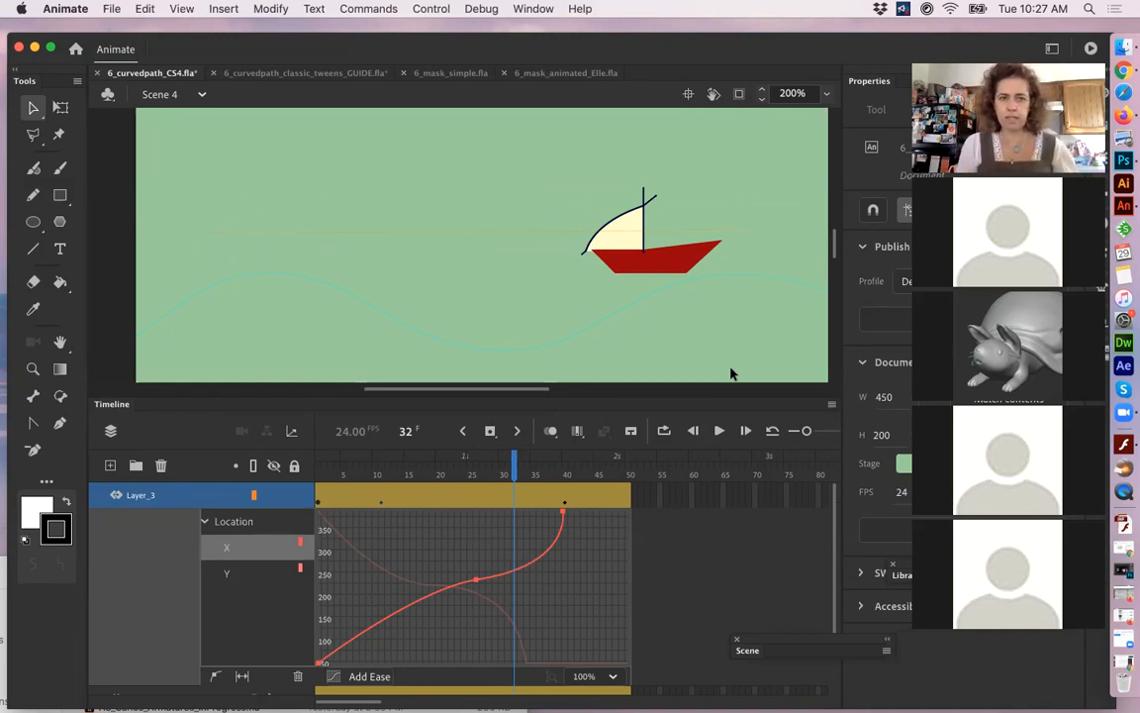
- Compare the boat file with 6_curvedpath_classic_tweens_GUIDE.fla, briefly showing the Layer_3 motion graph again and returning to the boat file
click(340, 75)
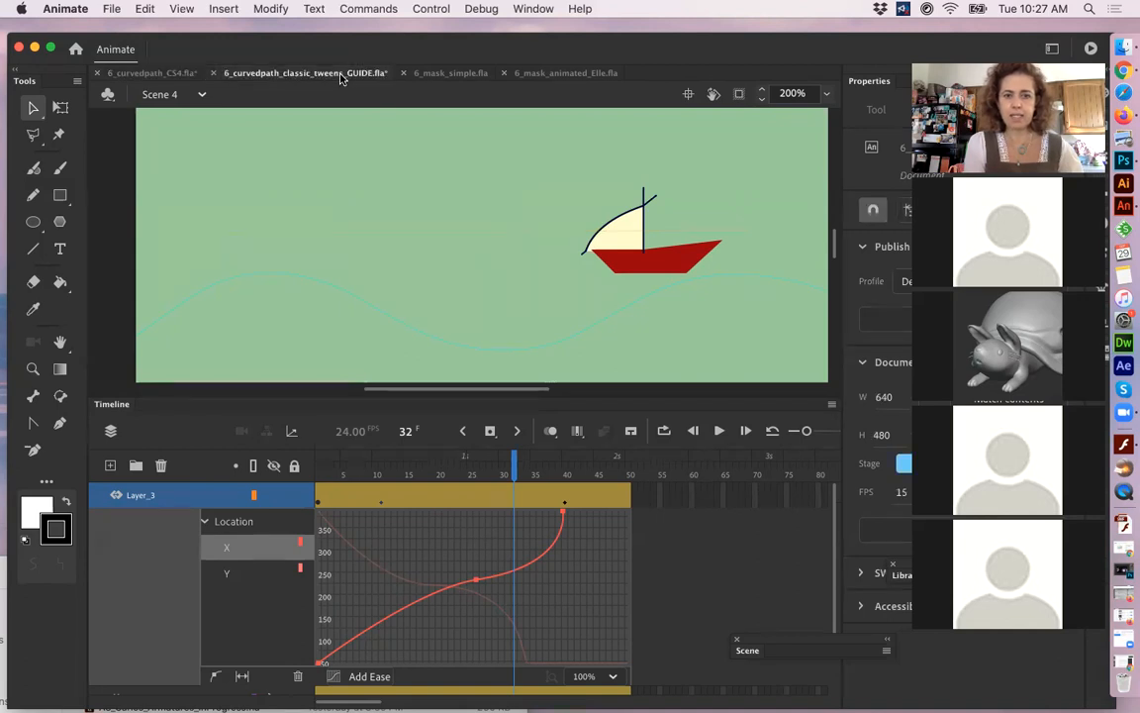
click(142, 76)
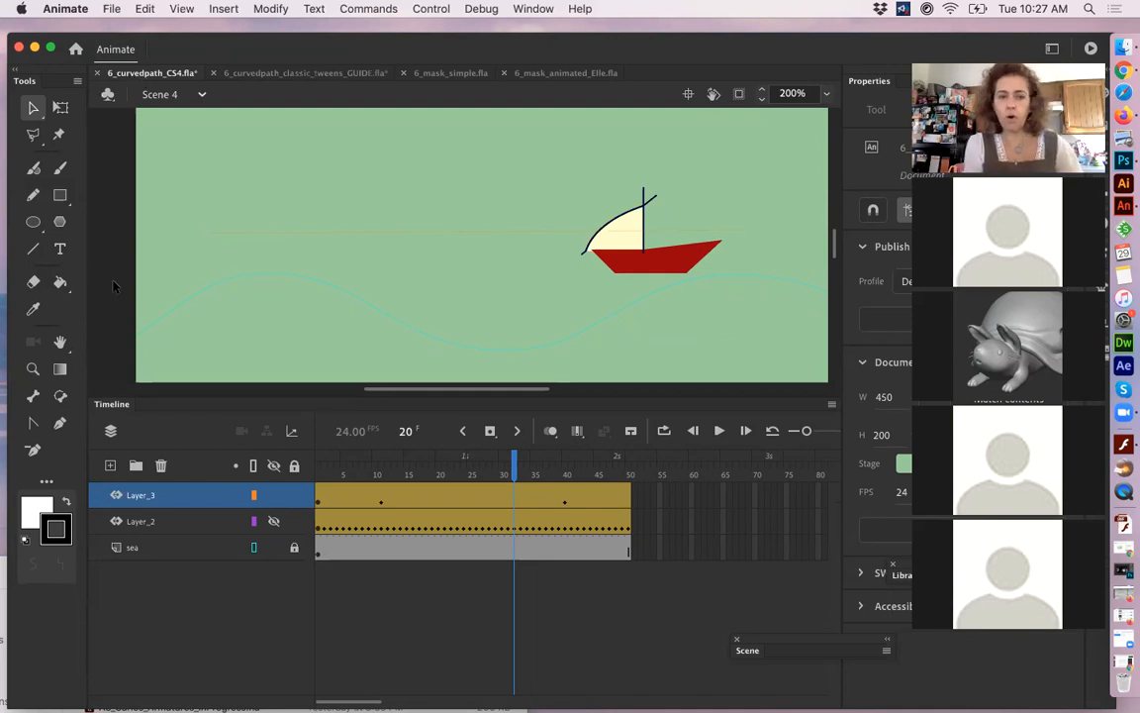
click(420, 494)
double_click(420, 494)
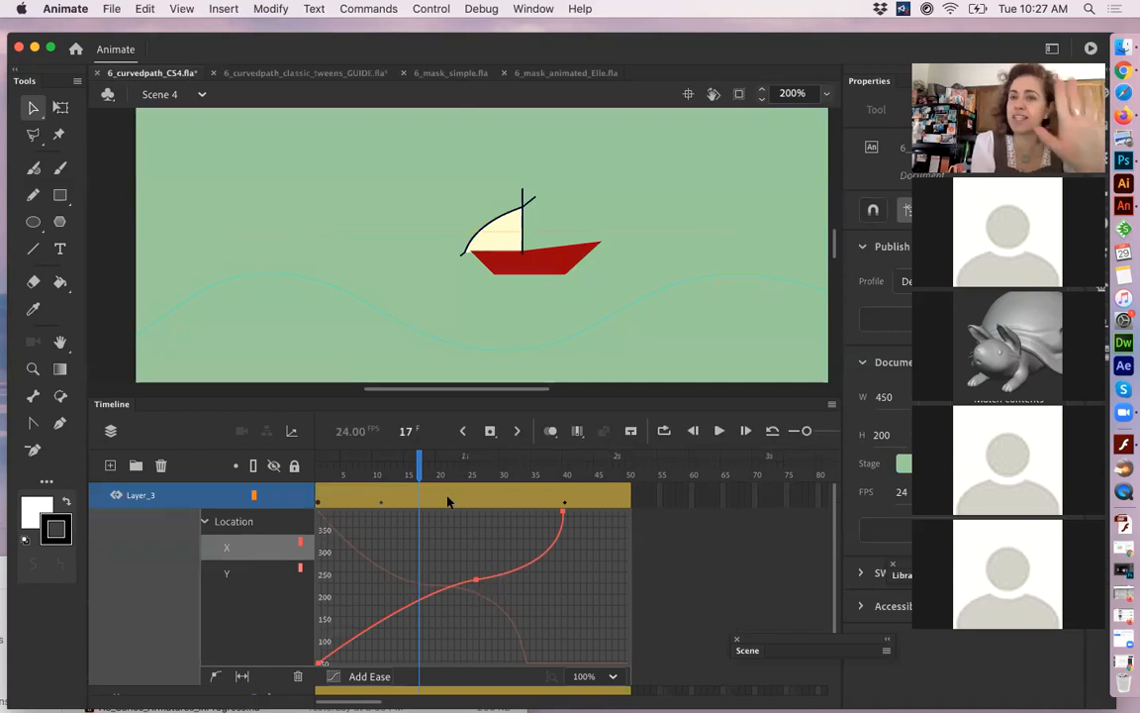
double_click(448, 502)
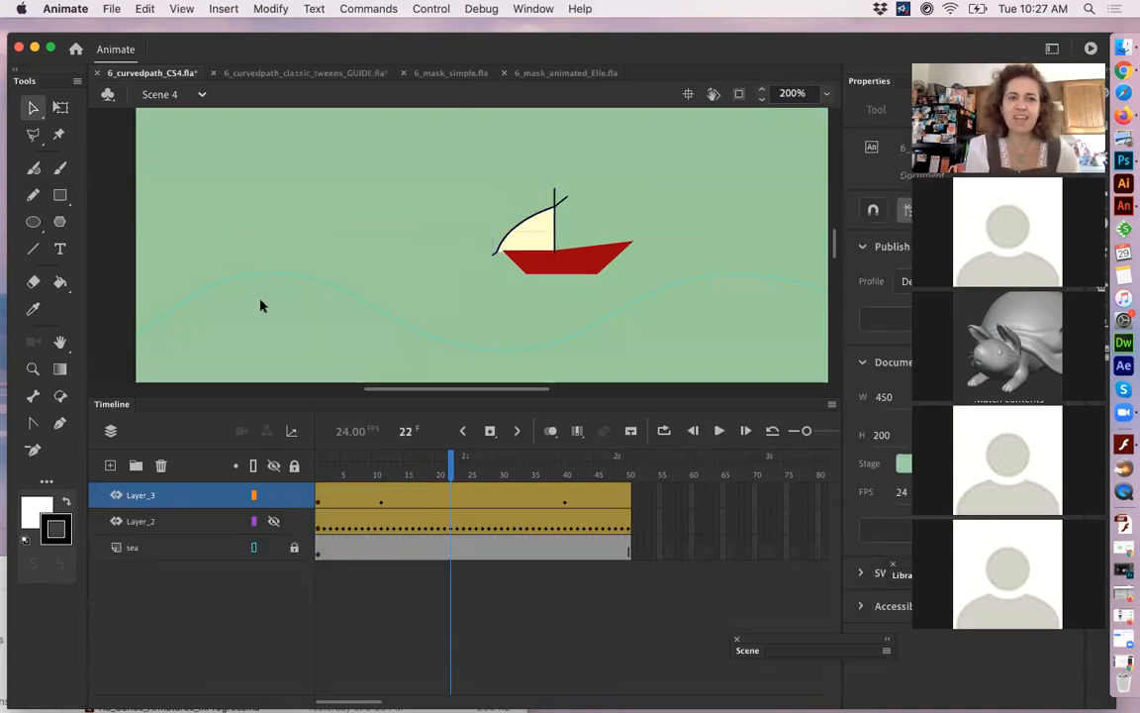
click(316, 73)
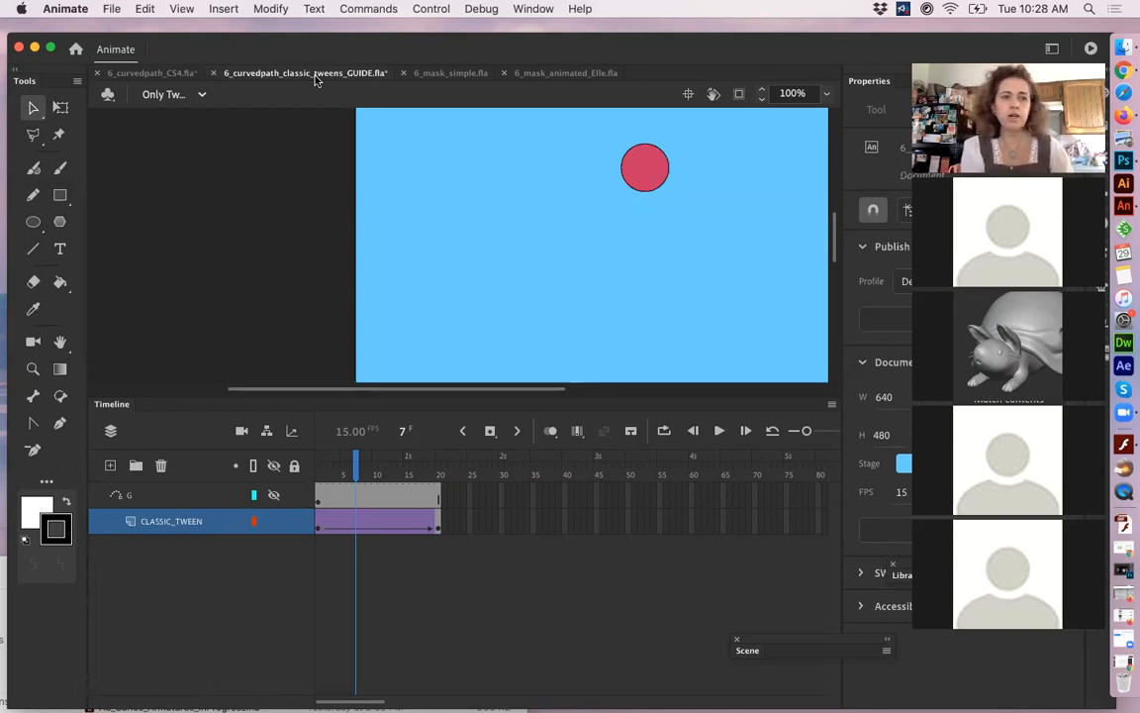
click(151, 73)
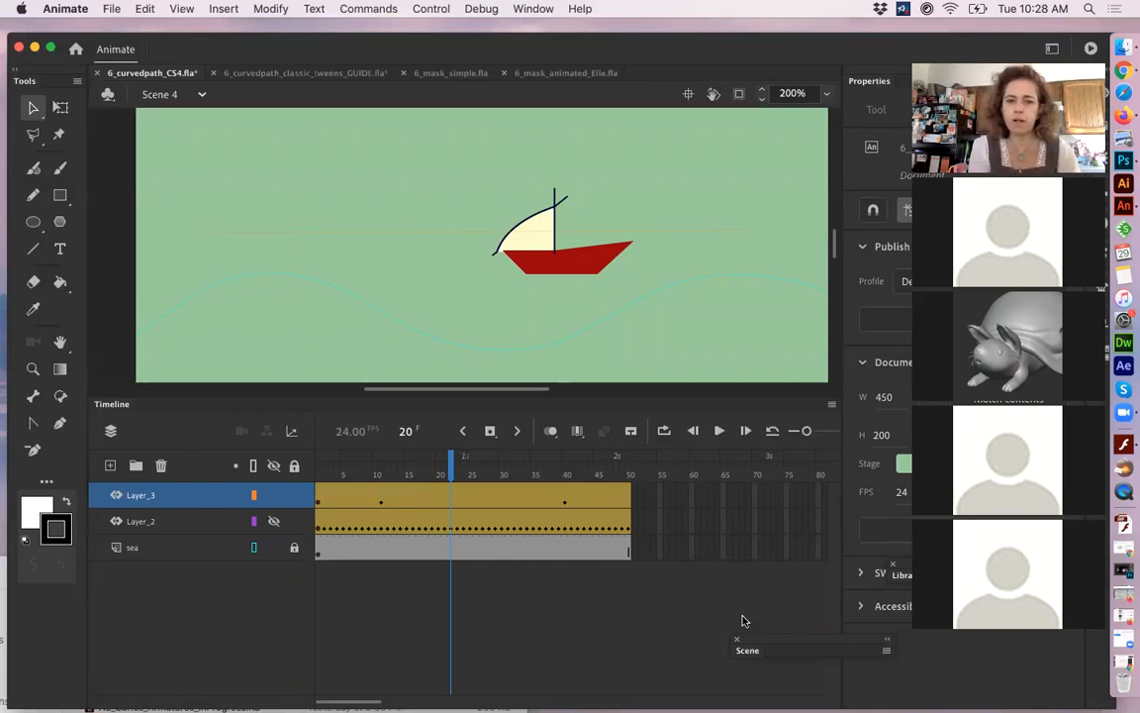
- At frame 1, bend the first section of the red boat's straight motion path upward into an arc
click(359, 487)
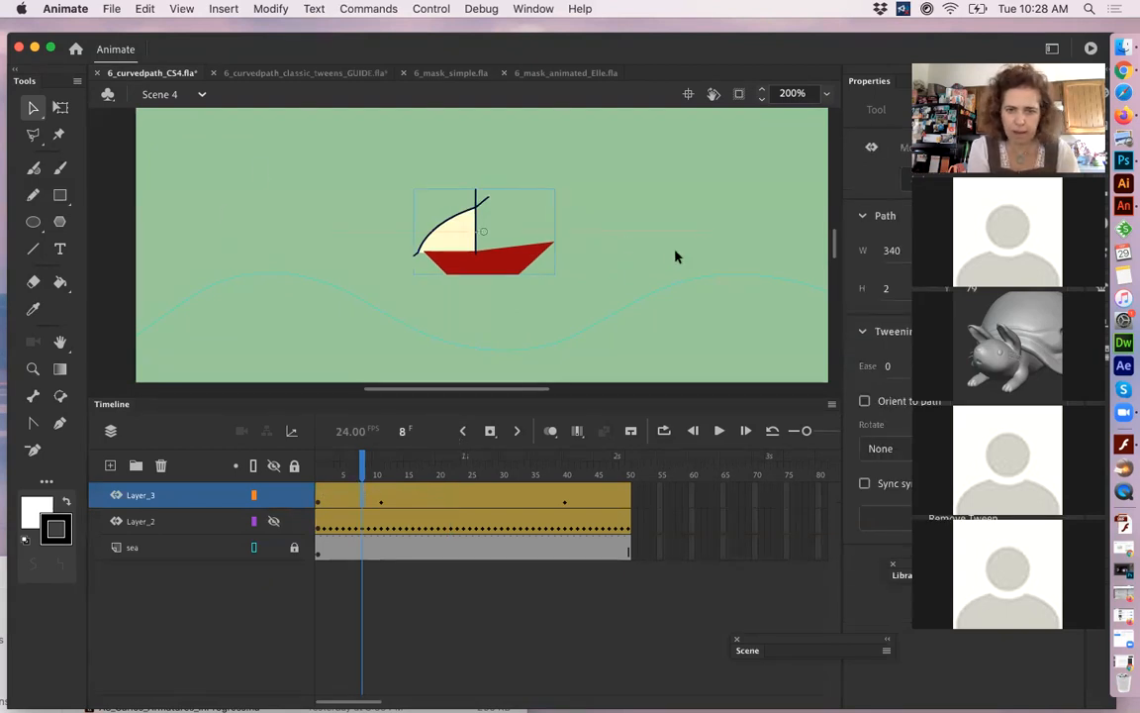
click(317, 502)
click(235, 277)
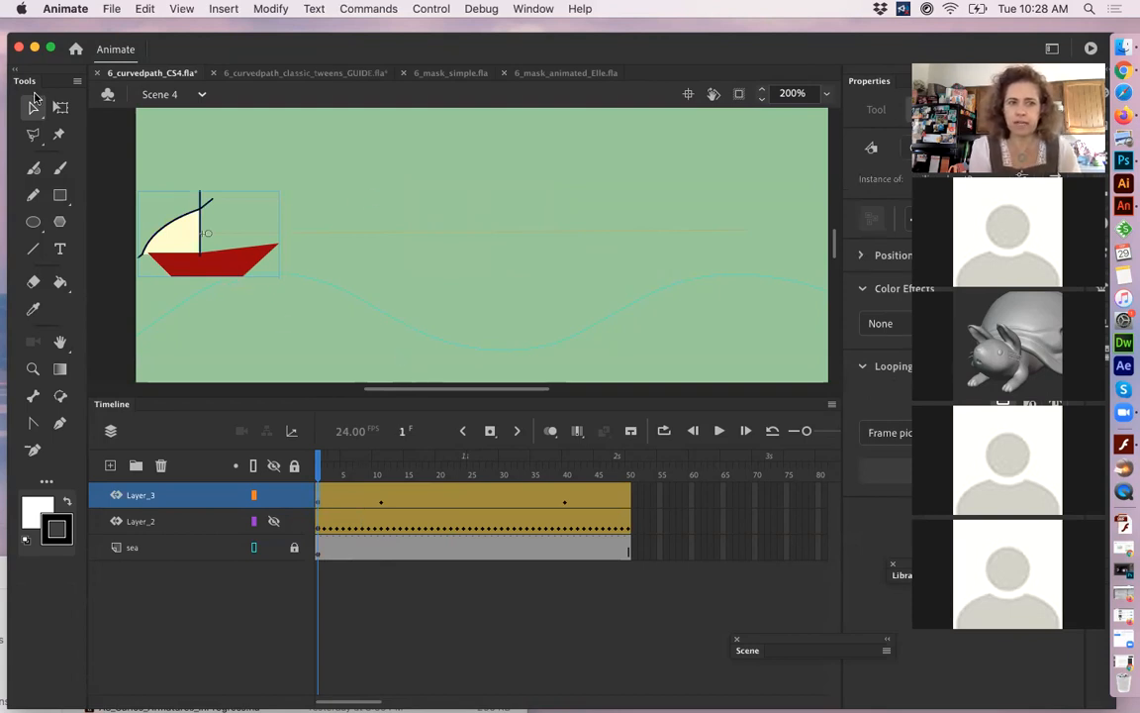
drag(438, 230, 437, 153)
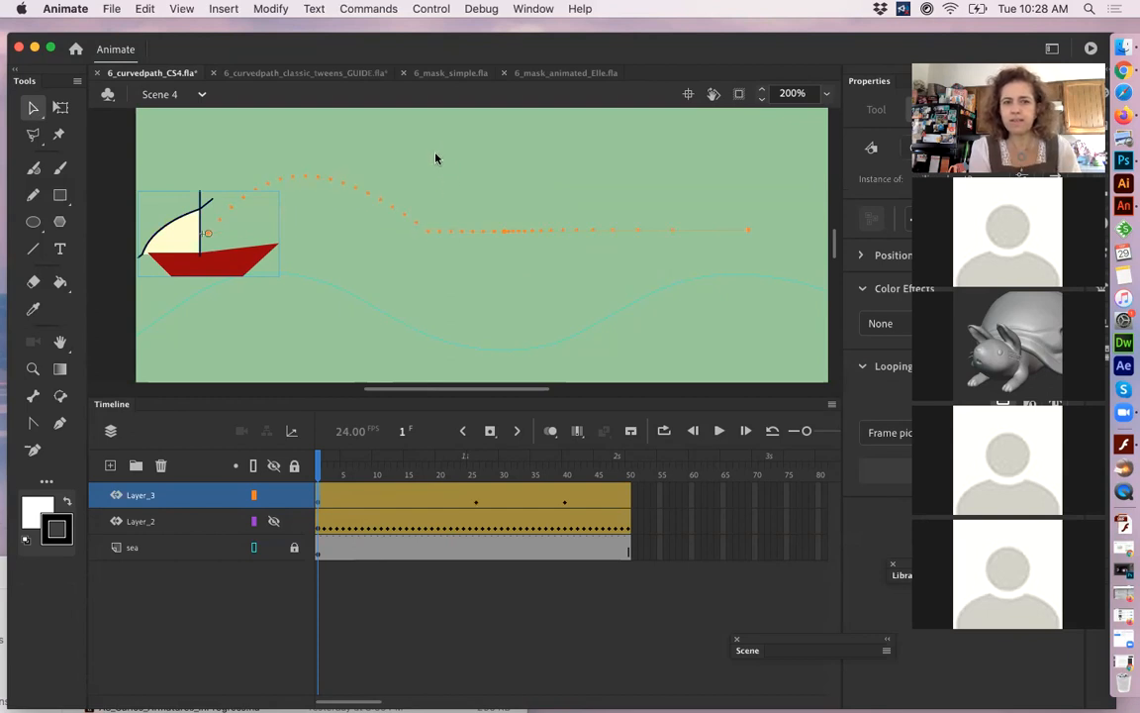
- Try bending the second section of the red boat's motion path downward, and undo both path bends
drag(630, 239, 630, 294)
key(super+z)
key(super+z)
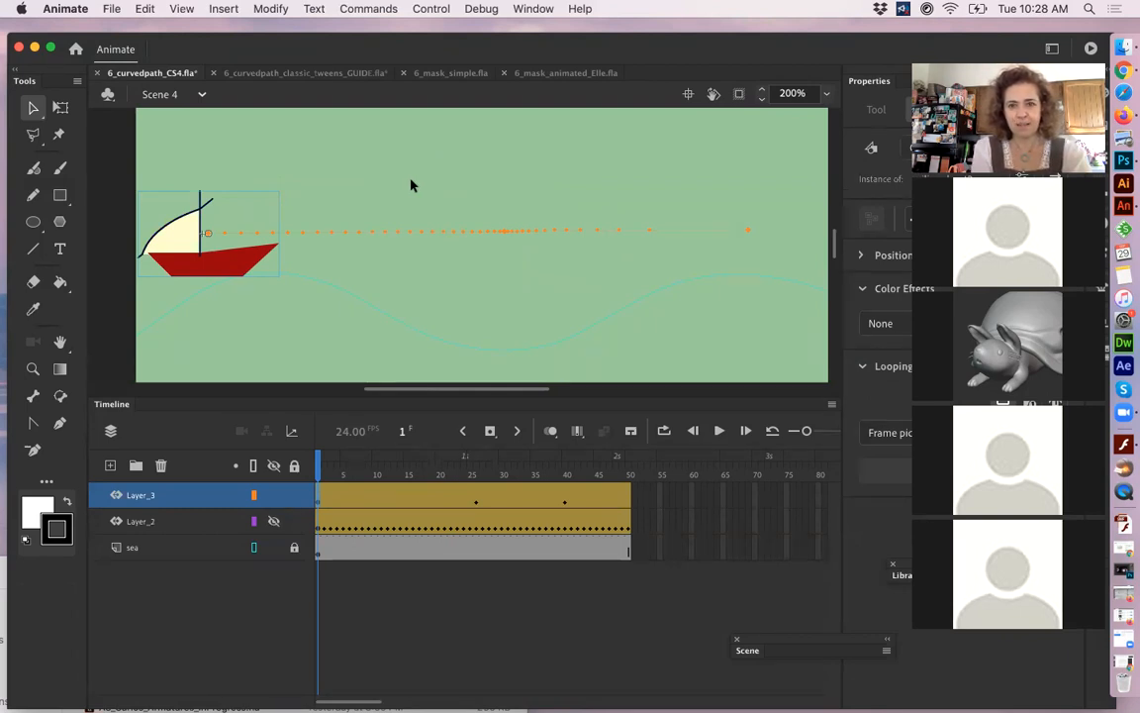
- In 6_curvedpath_classic_tweens_GUIDE.fla, go to frame 1 of the CLASSIC_TWEEN layer and select the red circle
click(290, 74)
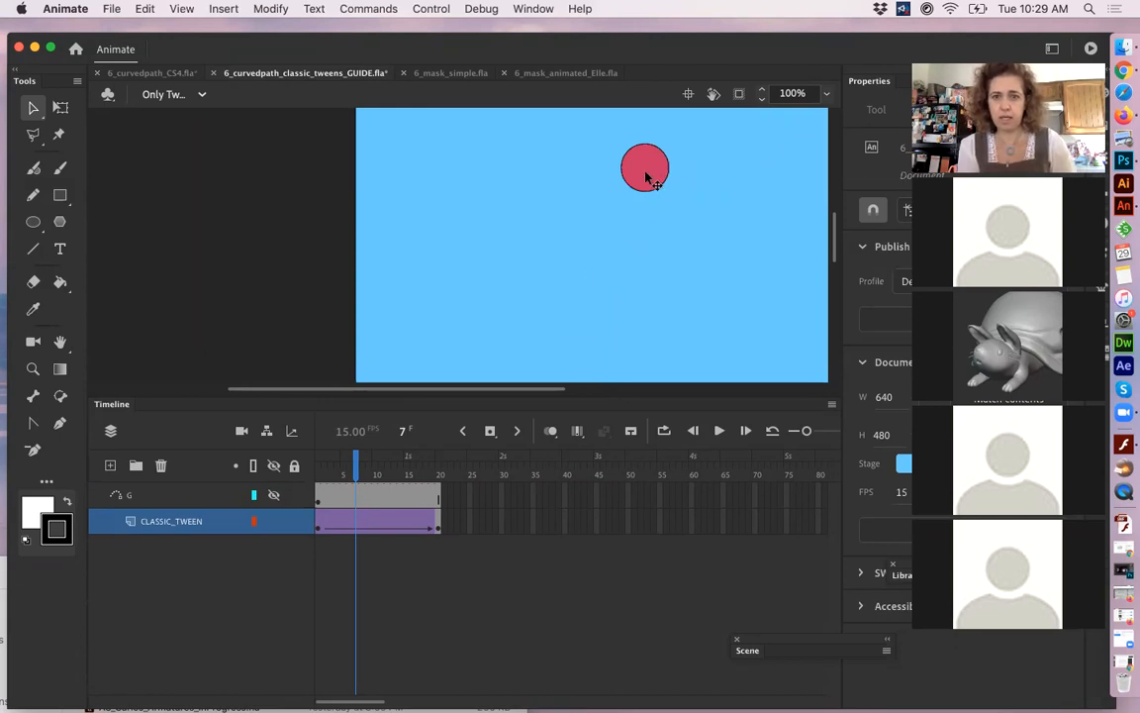
click(317, 528)
click(503, 299)
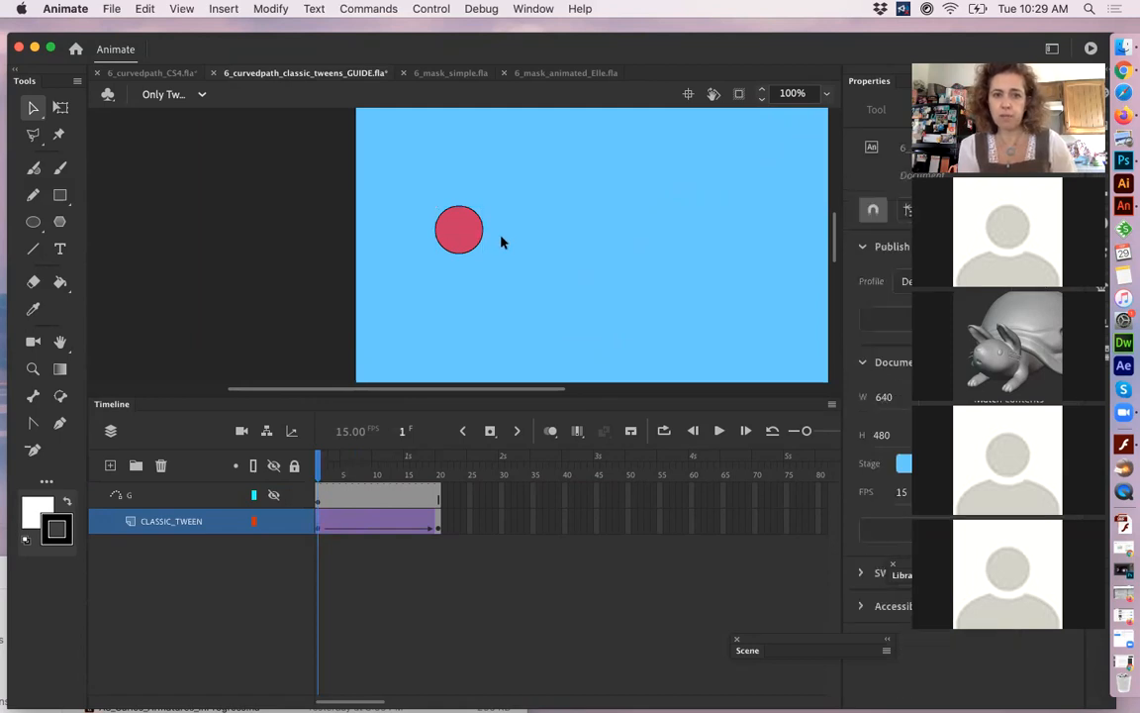
click(474, 244)
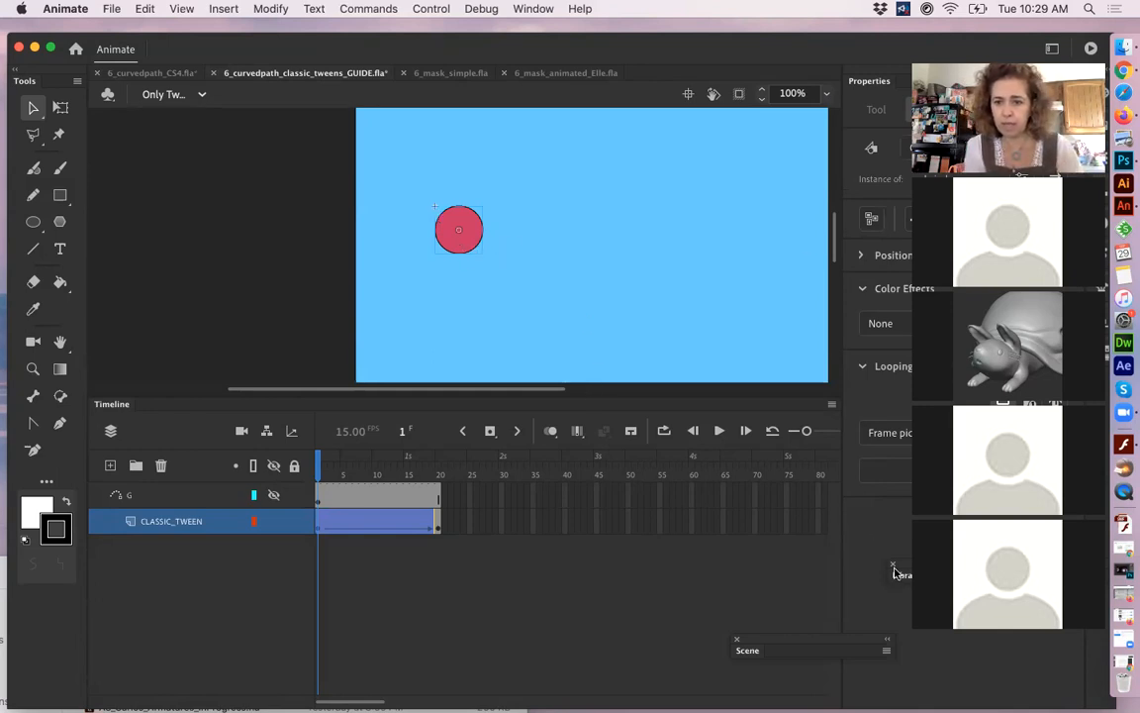
- Bring up the library, open the red circle symbol to examine its registration point, and return to the guided scene
drag(895, 572, 656, 427)
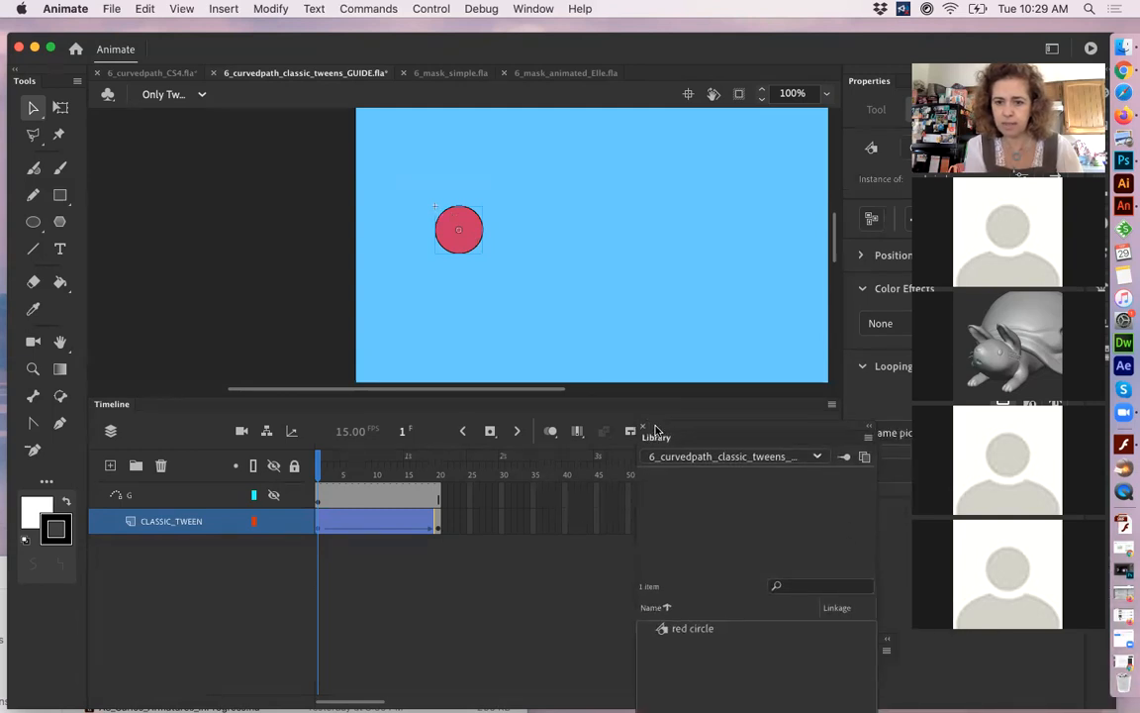
click(663, 631)
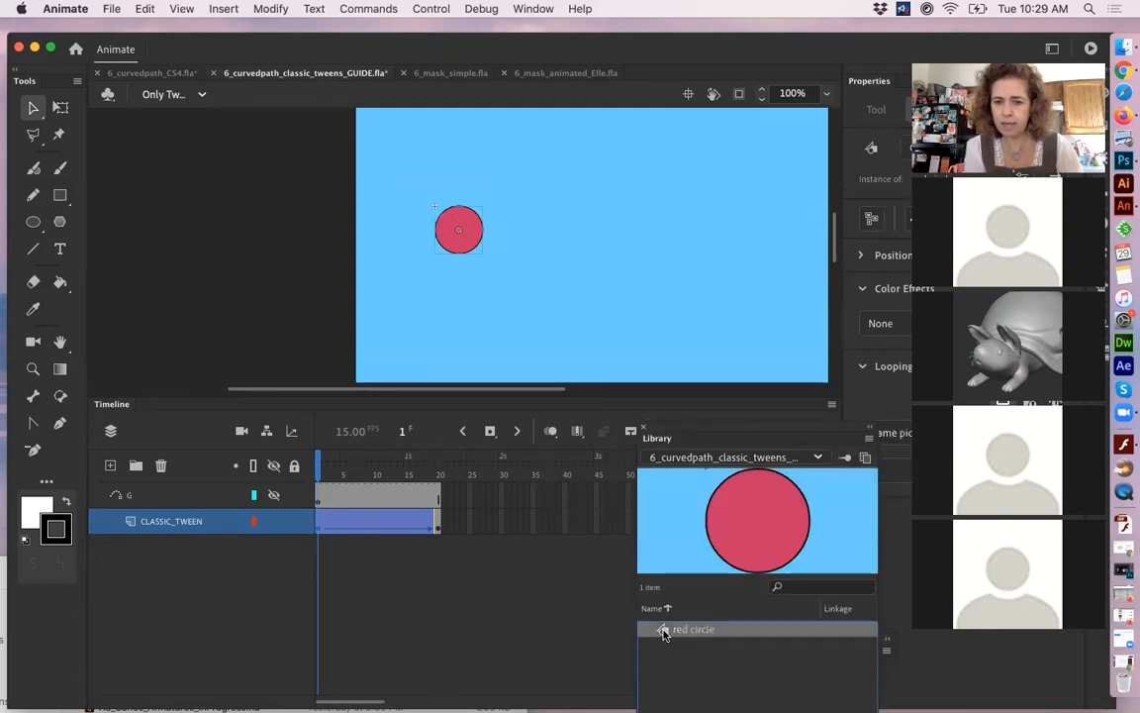
double_click(663, 632)
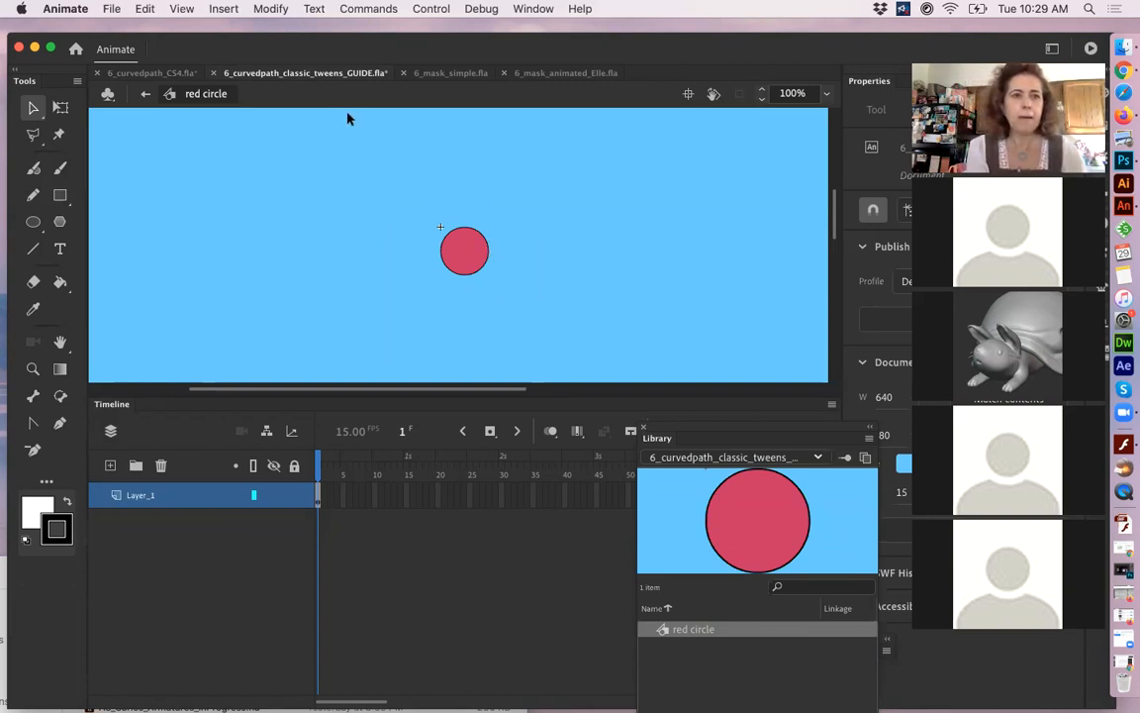
click(145, 96)
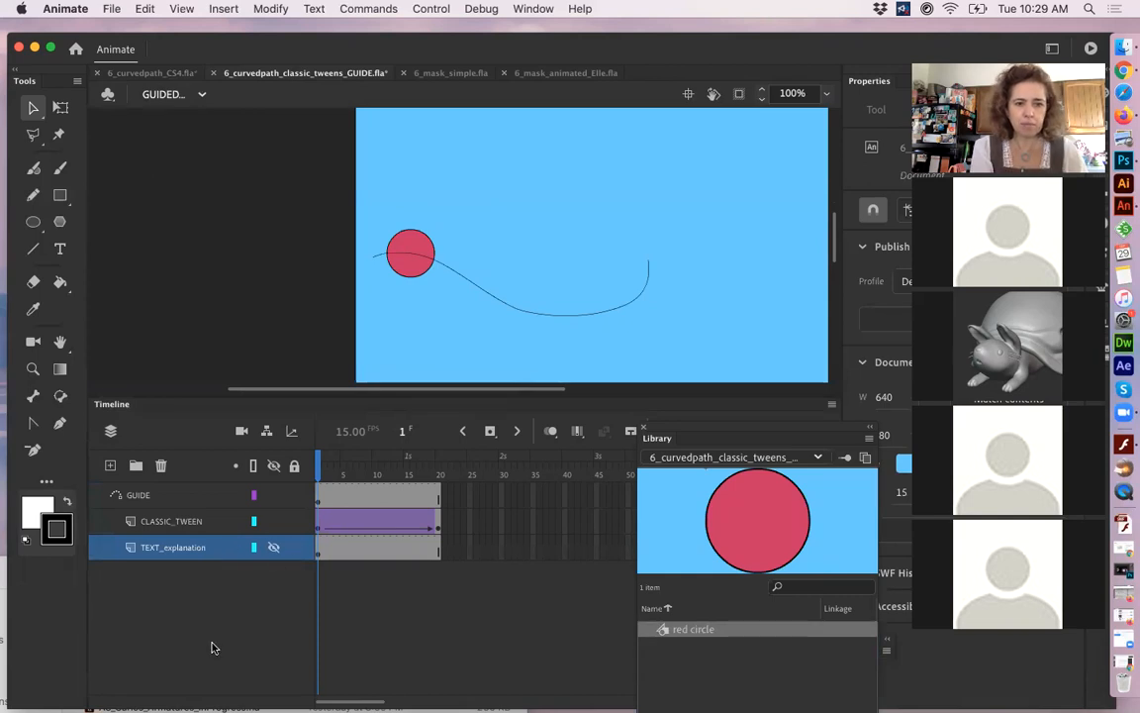
- Add a new layer above GUIDE, and hide the GUIDE and CLASSIC_TWEEN layers
click(110, 466)
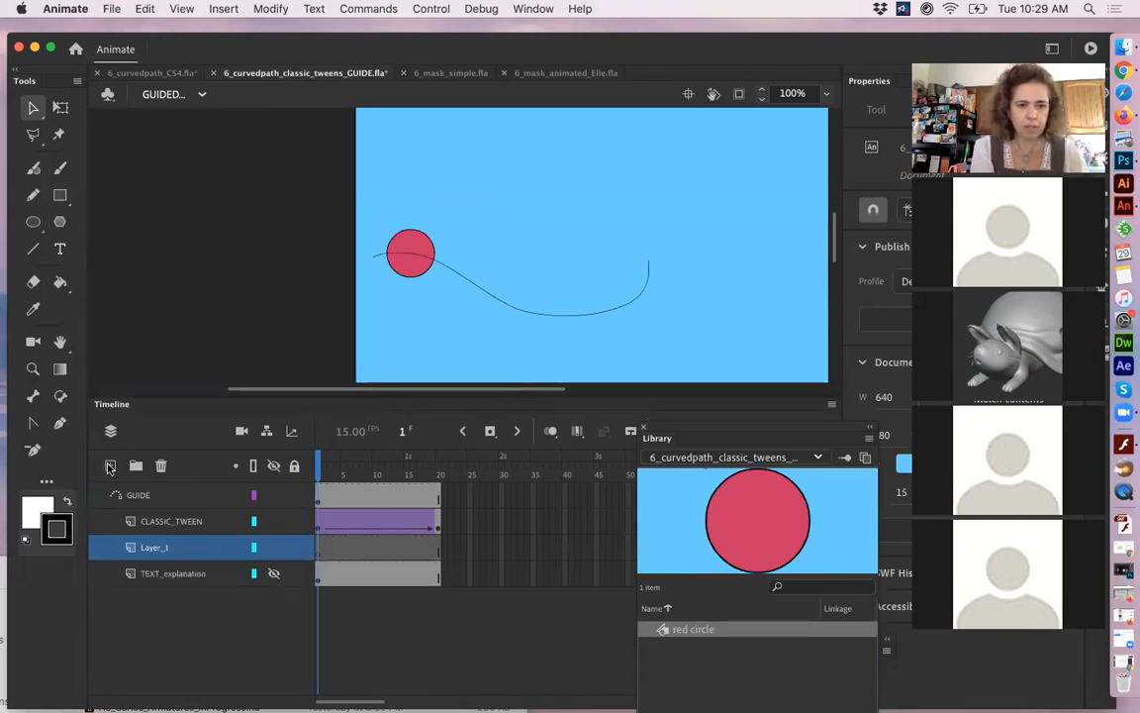
drag(198, 547, 180, 481)
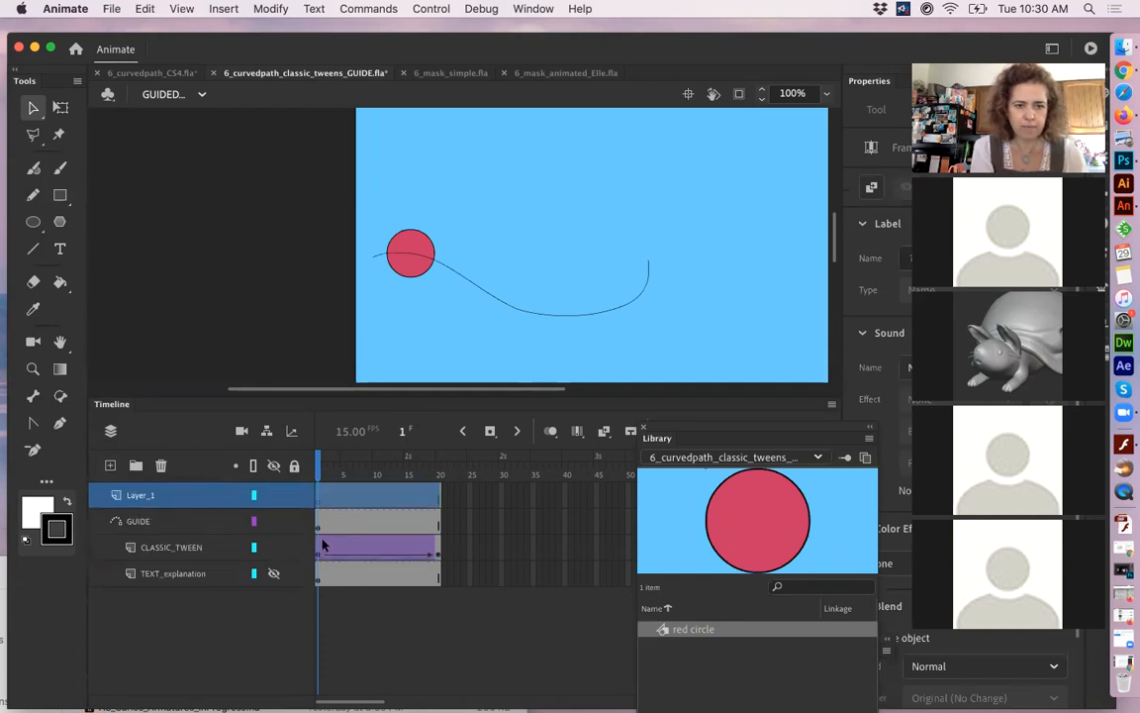
click(275, 520)
click(274, 548)
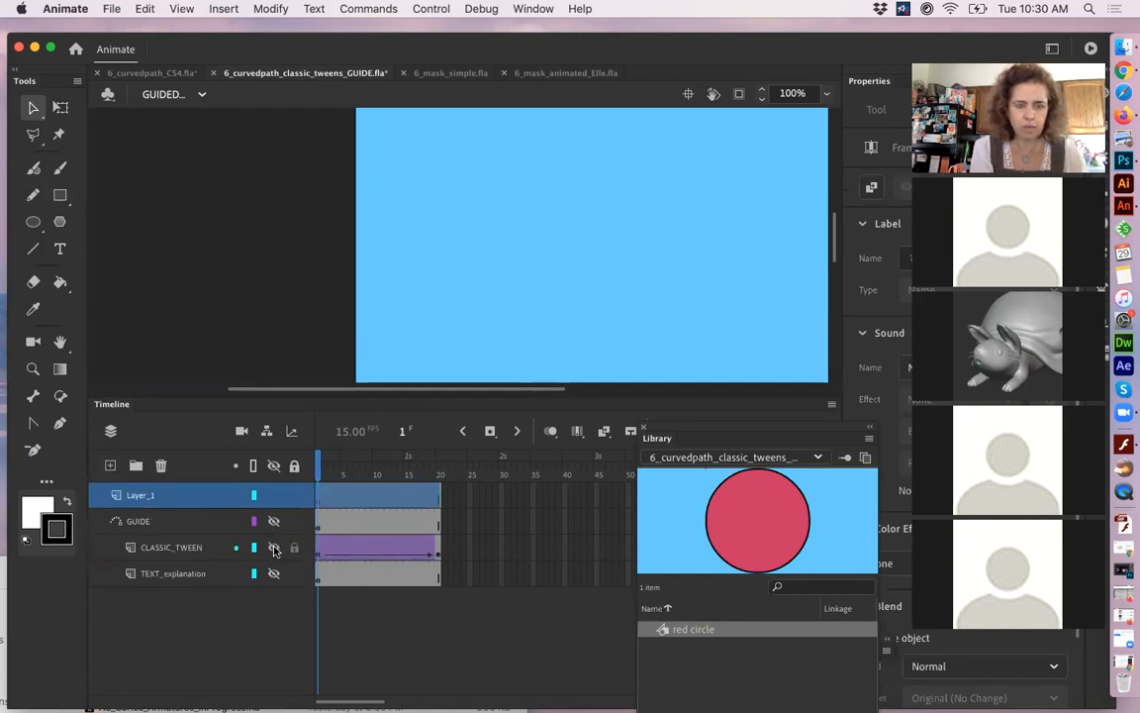
- Place a red circle instance on the new layer near the middle of the stage and select it with Free Transform
drag(745, 542, 570, 232)
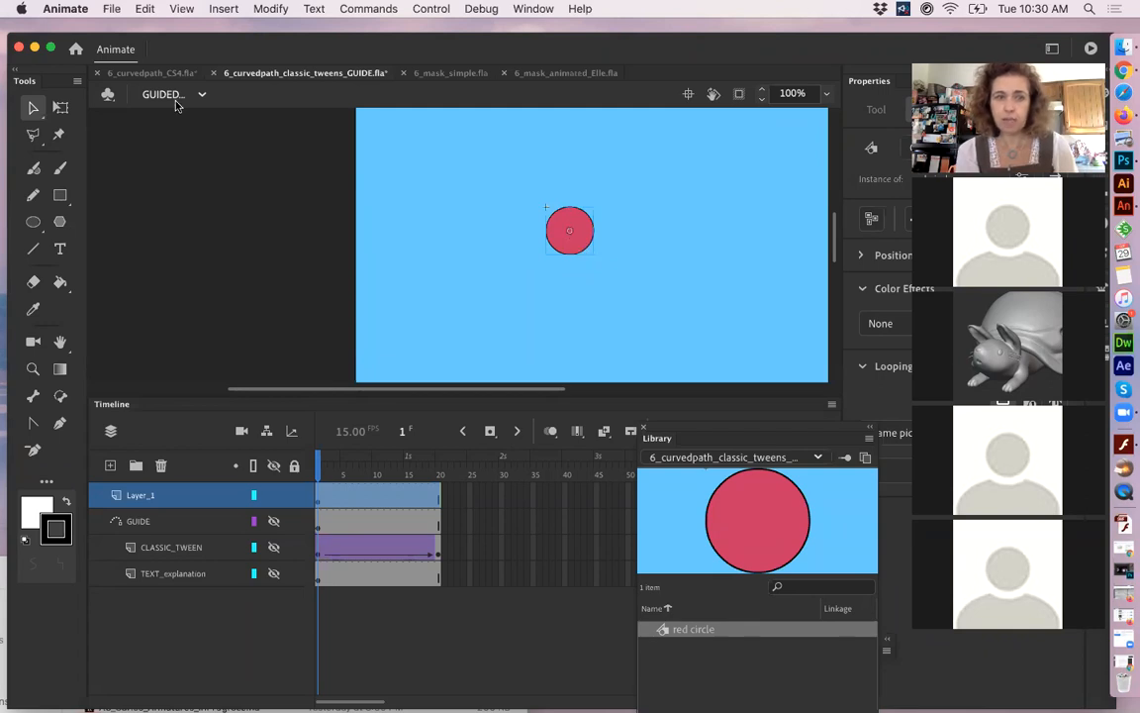
click(60, 107)
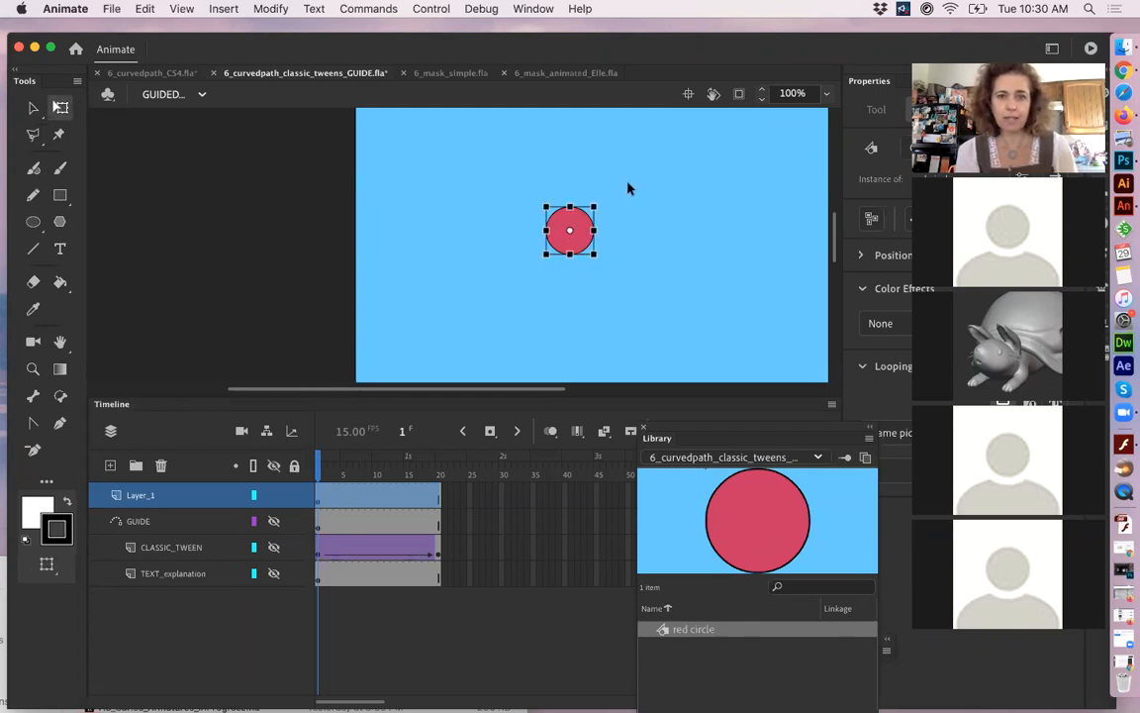
click(608, 191)
click(575, 226)
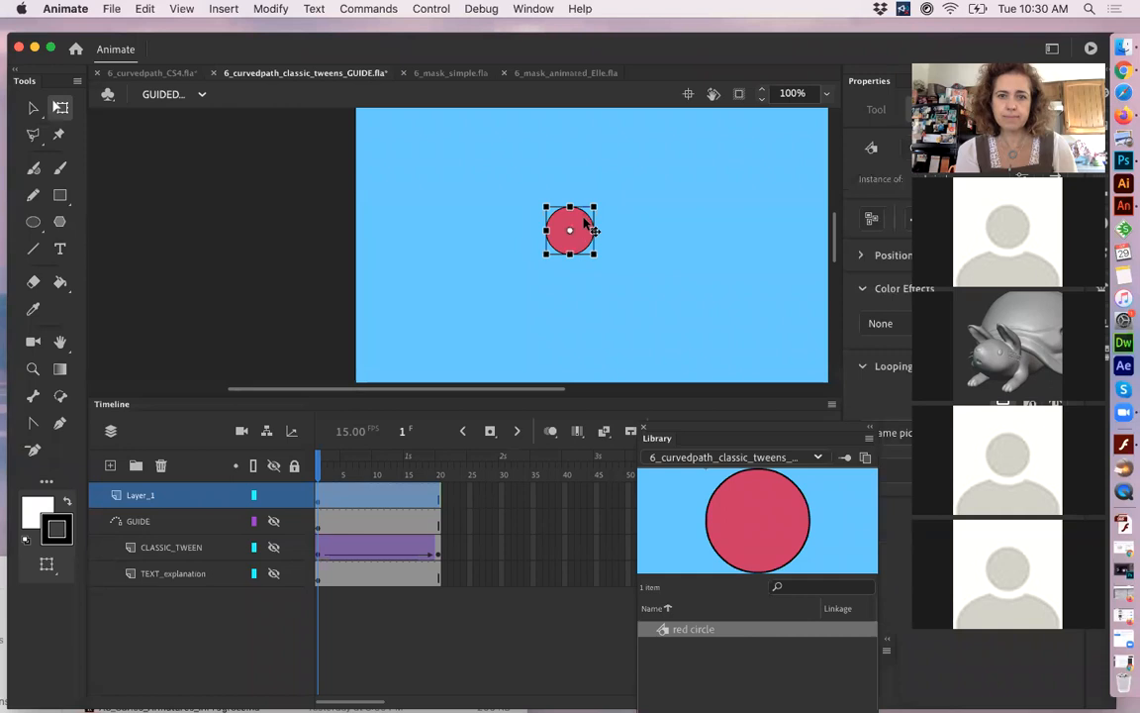
- Rotate and slightly enlarge the circle, shift its transformation point away from the shape, and return that point to the circle's centre
drag(598, 206, 612, 175)
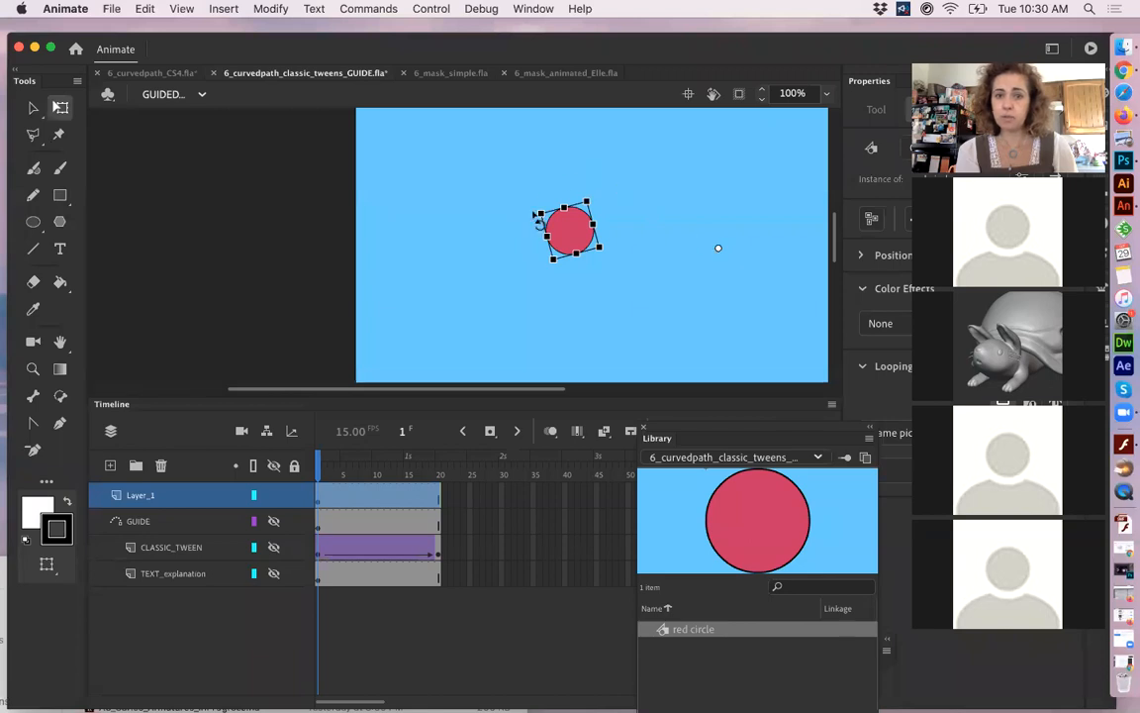
drag(536, 203, 504, 163)
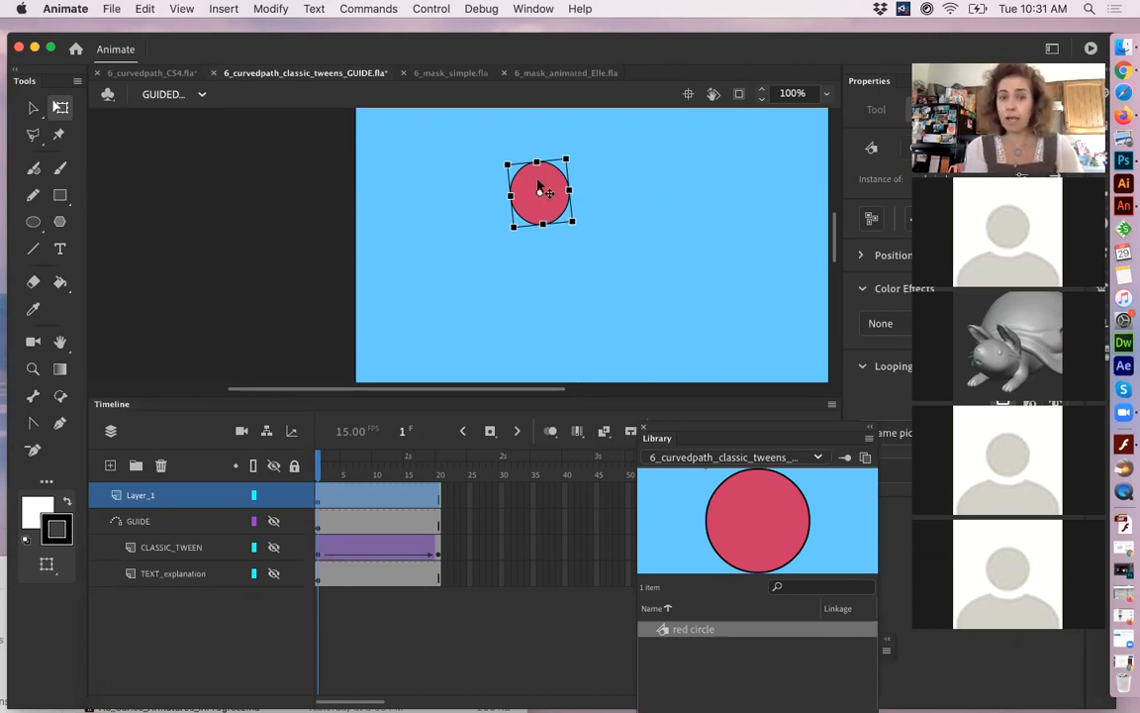
drag(540, 192, 716, 263)
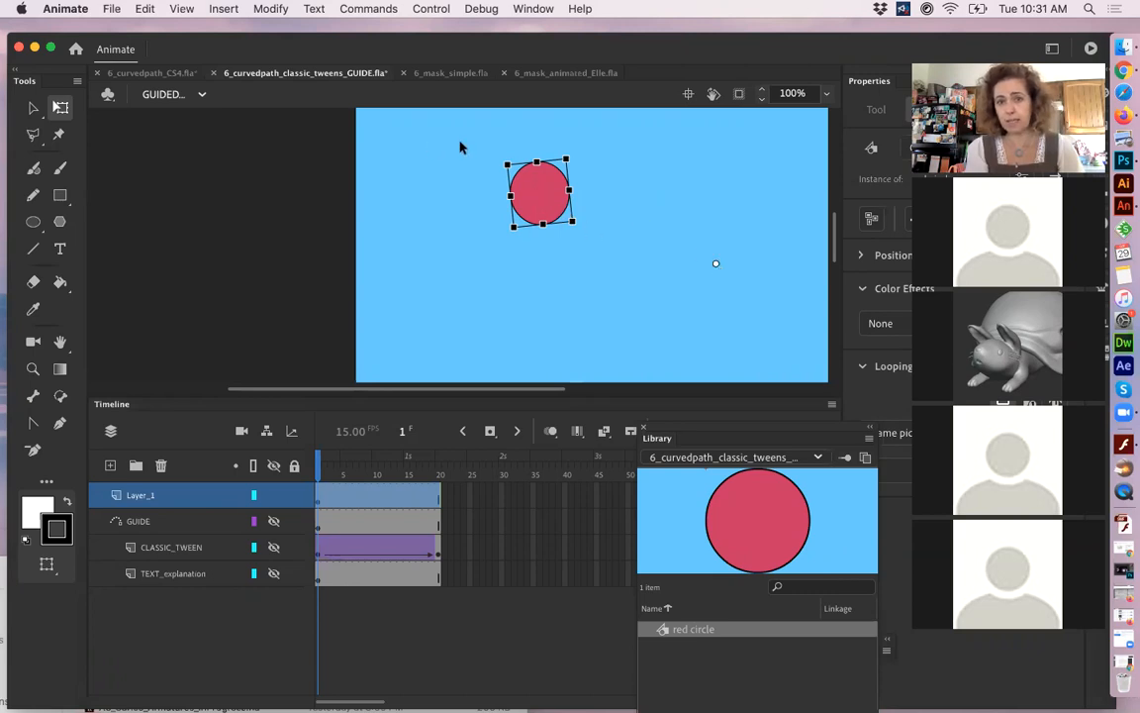
mouse_move(506, 164)
mouse_down()
mouse_move(590, 203)
mouse_move(502, 165)
mouse_up()
drag(716, 263, 534, 193)
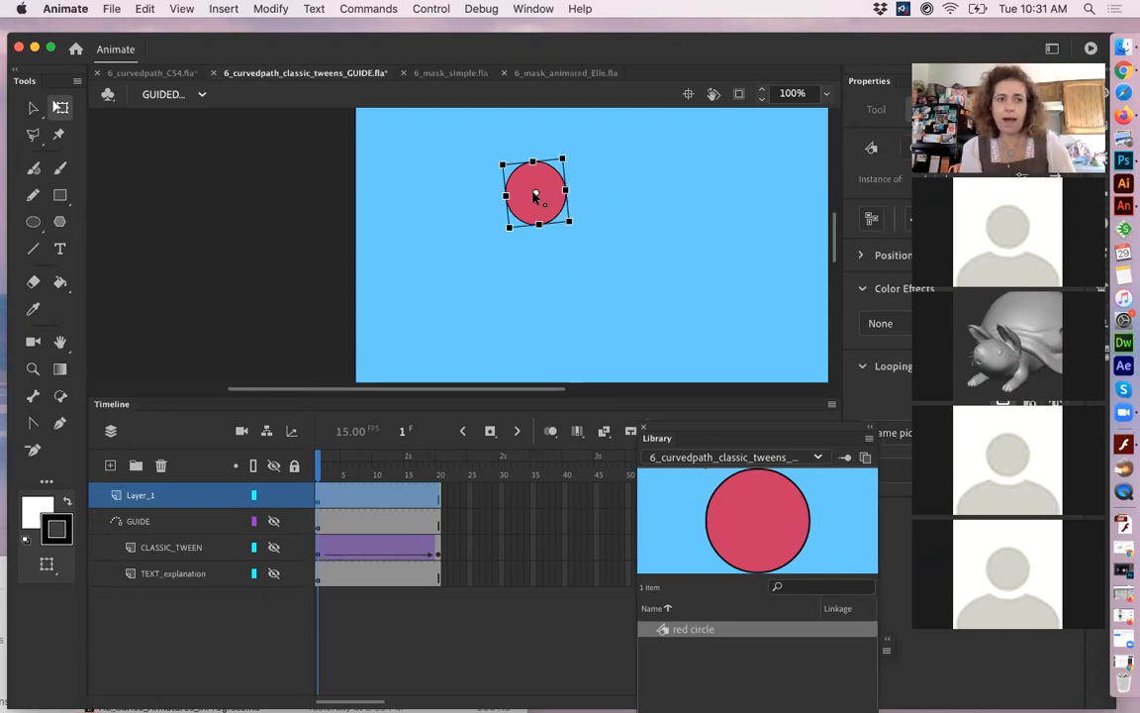
- Check the Snap to Objects option among the snapping settings, leaving the options as they are
click(183, 8)
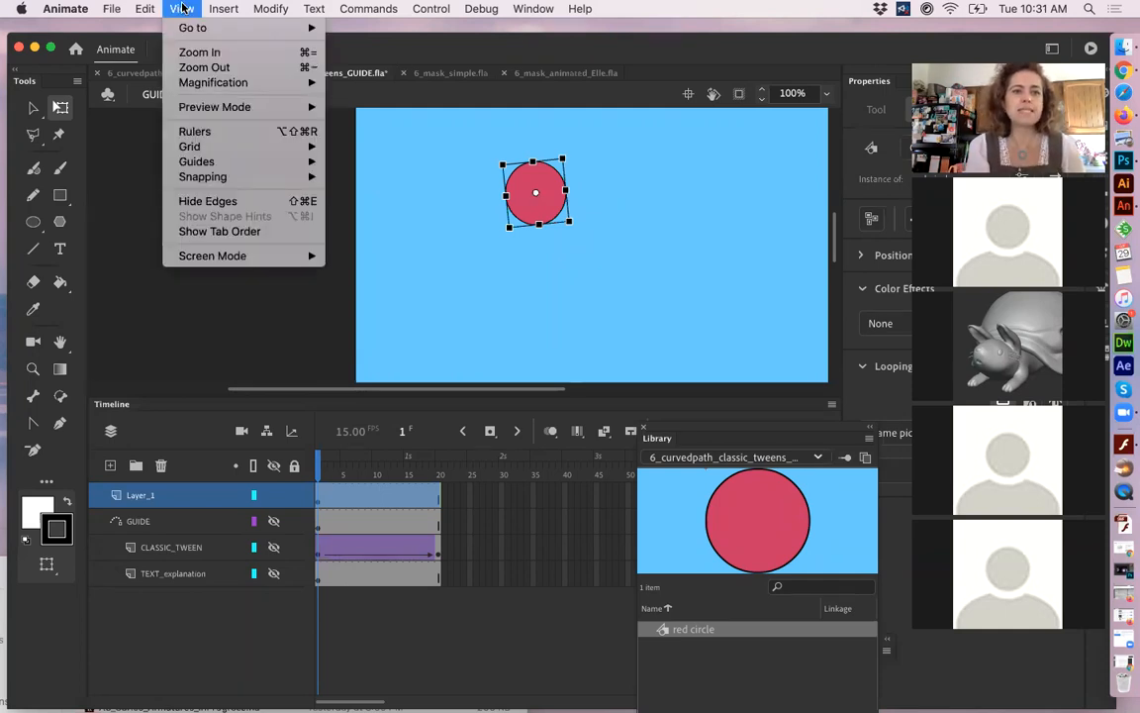
mouse_move(235, 179)
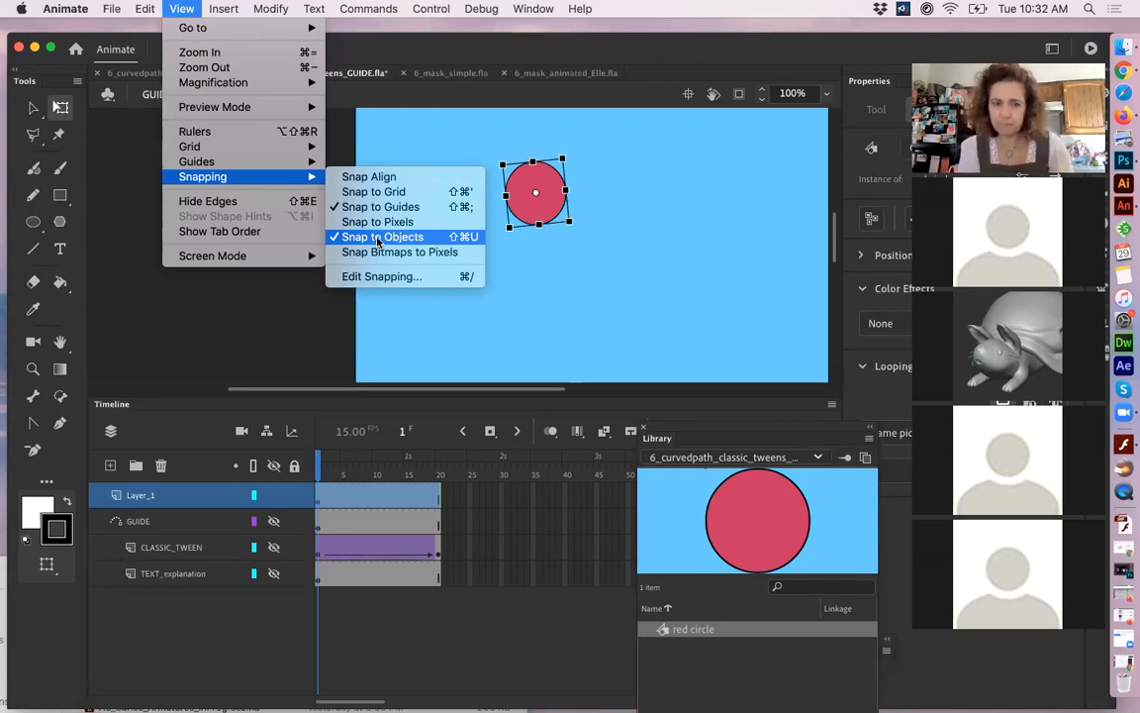
click(567, 293)
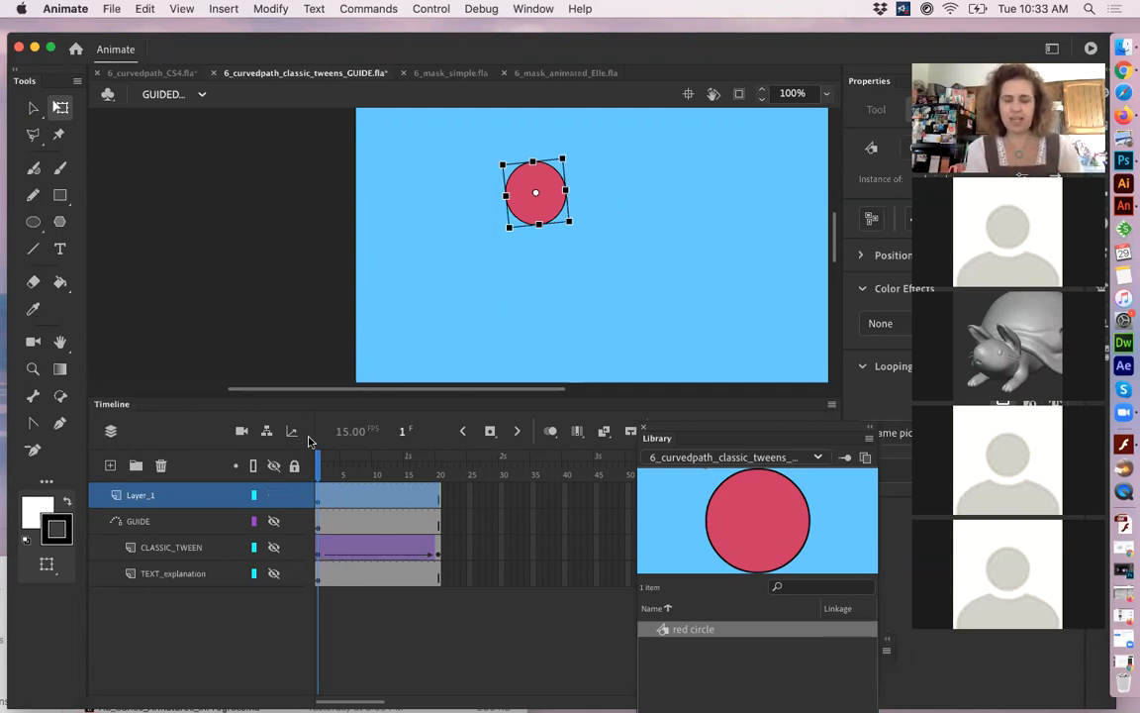
- Place a second red circle instance on the stage, to the right of the enlarged one, and deselect it
click(445, 308)
drag(752, 510, 690, 183)
click(297, 138)
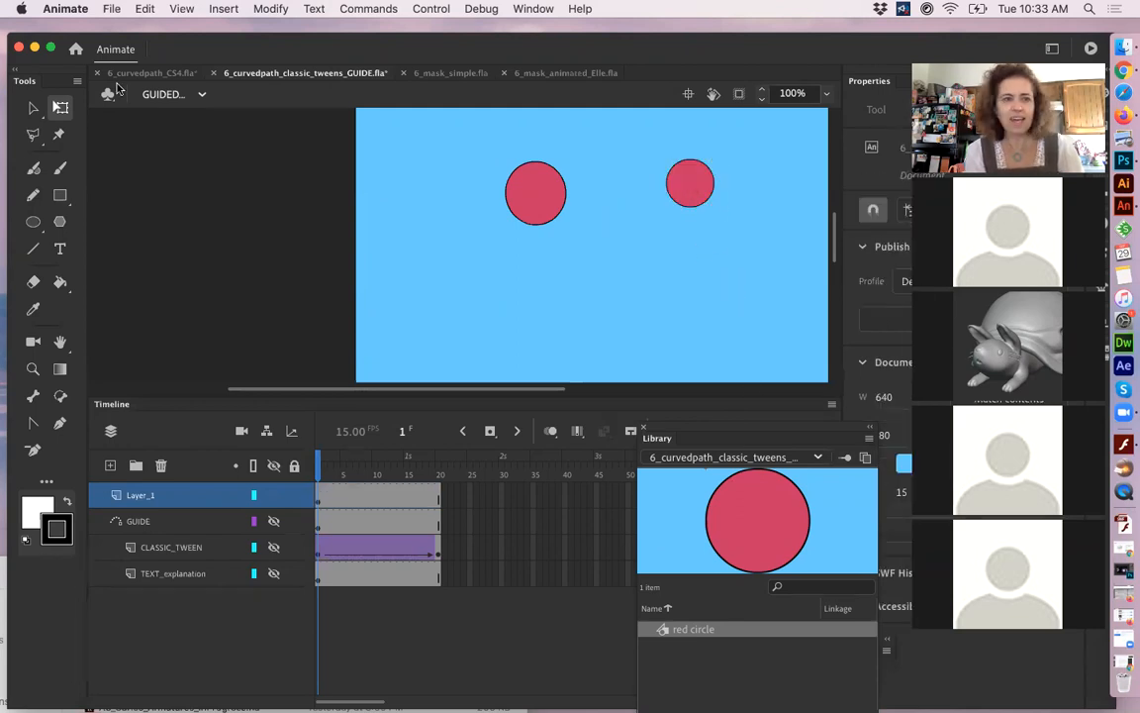
- Select each of the two red circles in turn to compare their registration and transformation points
click(32, 107)
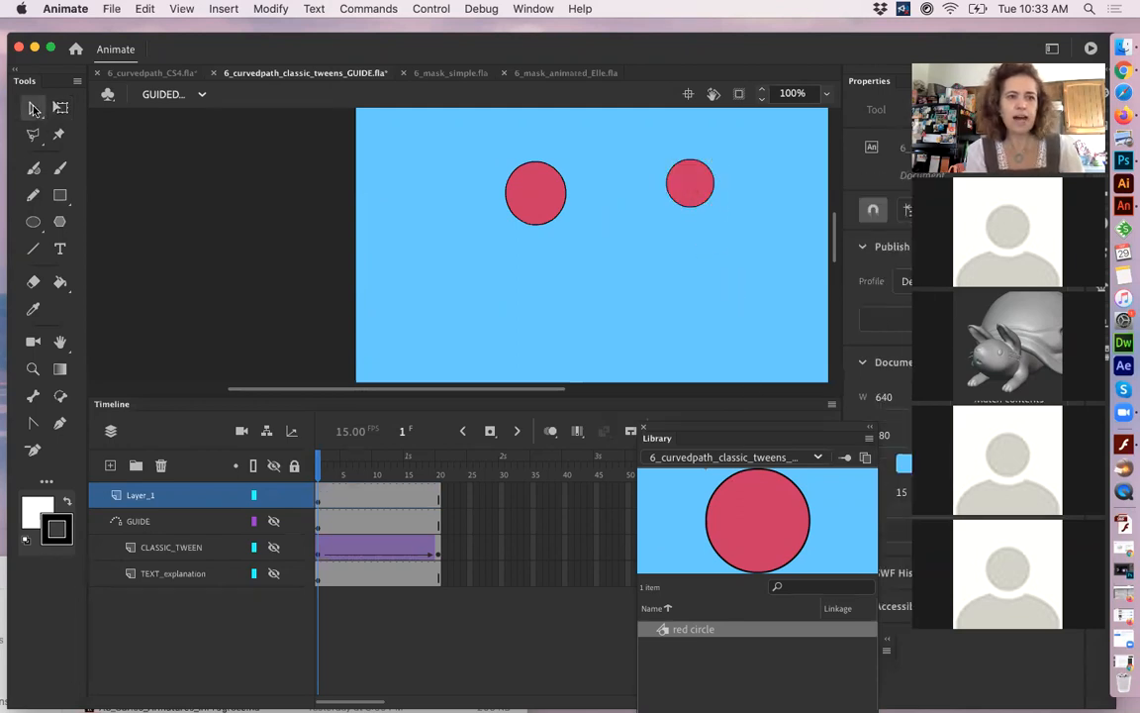
click(534, 195)
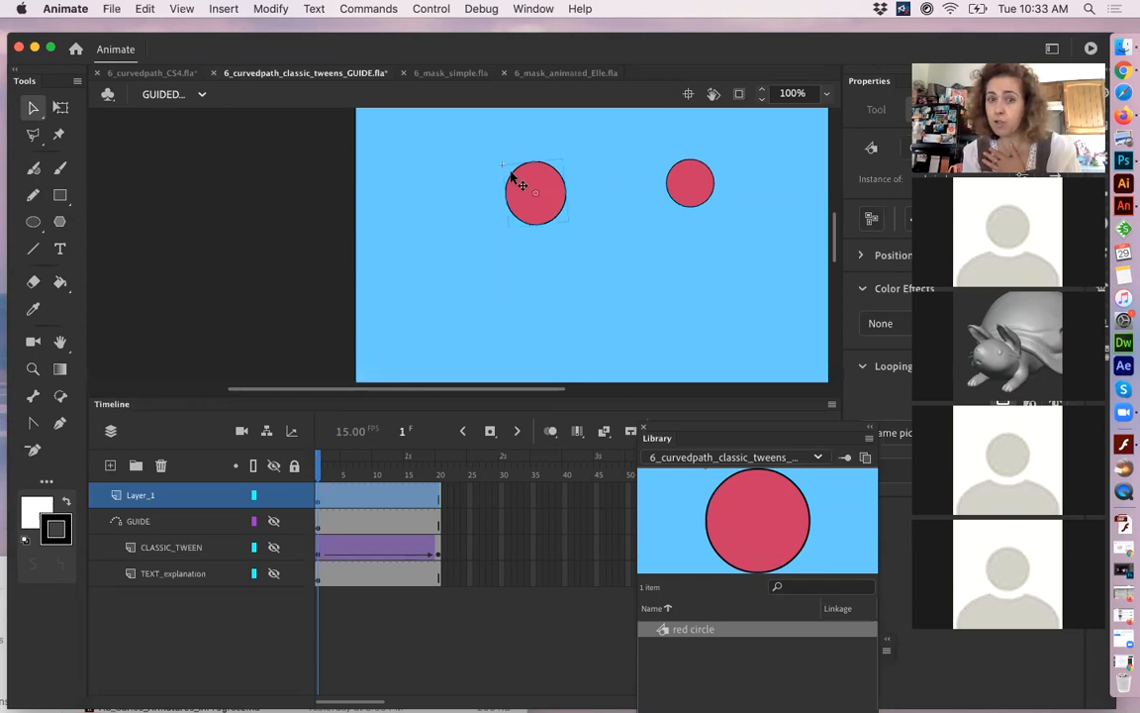
click(710, 182)
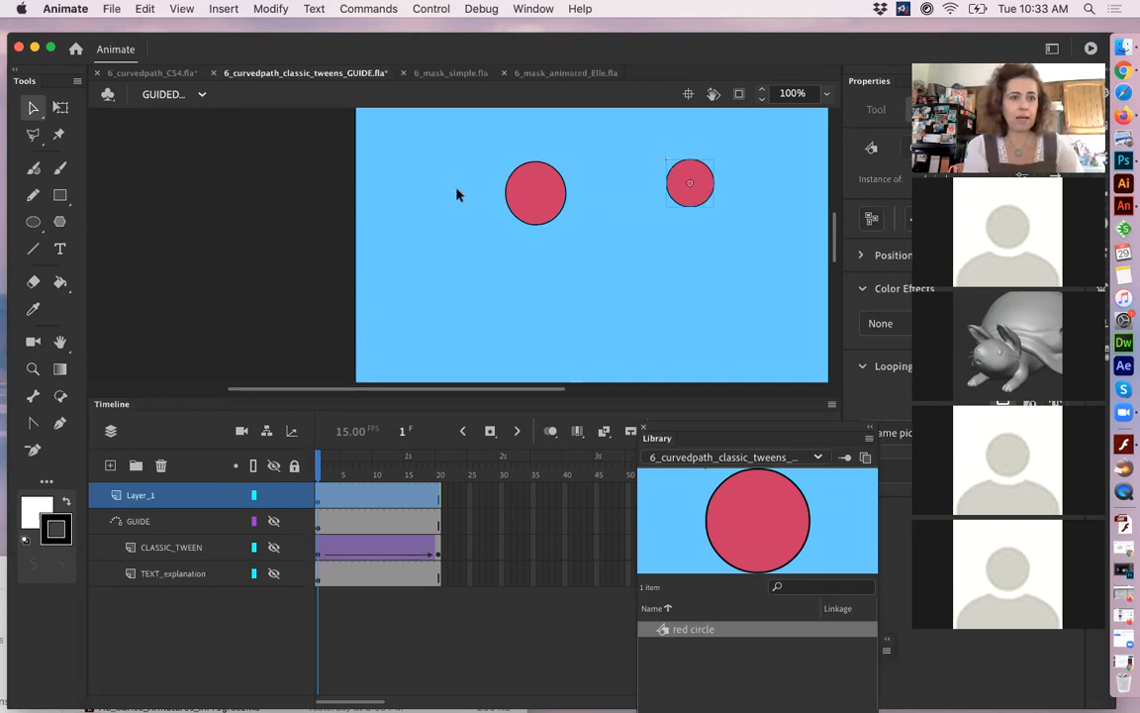
- Draw a white rectangle about 113 by 94 px below the circles and convert it to graphic Symbol 1 with centred registration
click(60, 195)
mouse_move(386, 245)
mouse_down()
mouse_move(450, 272)
mouse_move(484, 306)
mouse_move(475, 318)
mouse_up()
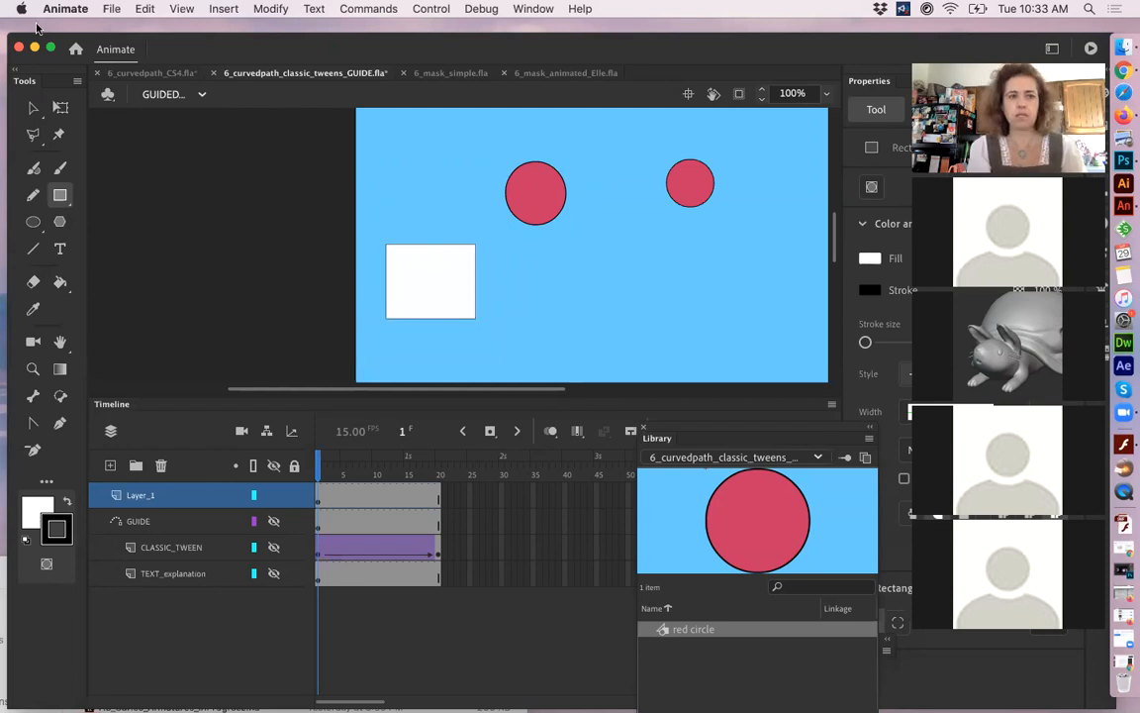
click(33, 106)
drag(375, 233, 482, 336)
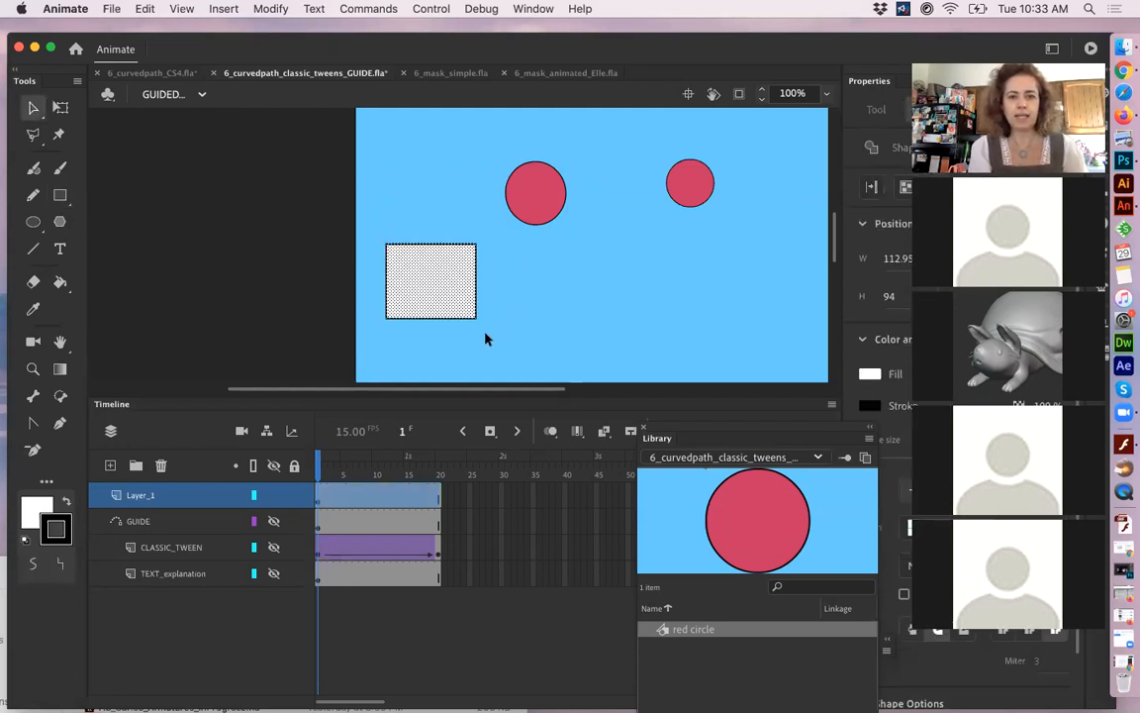
right_click(447, 295)
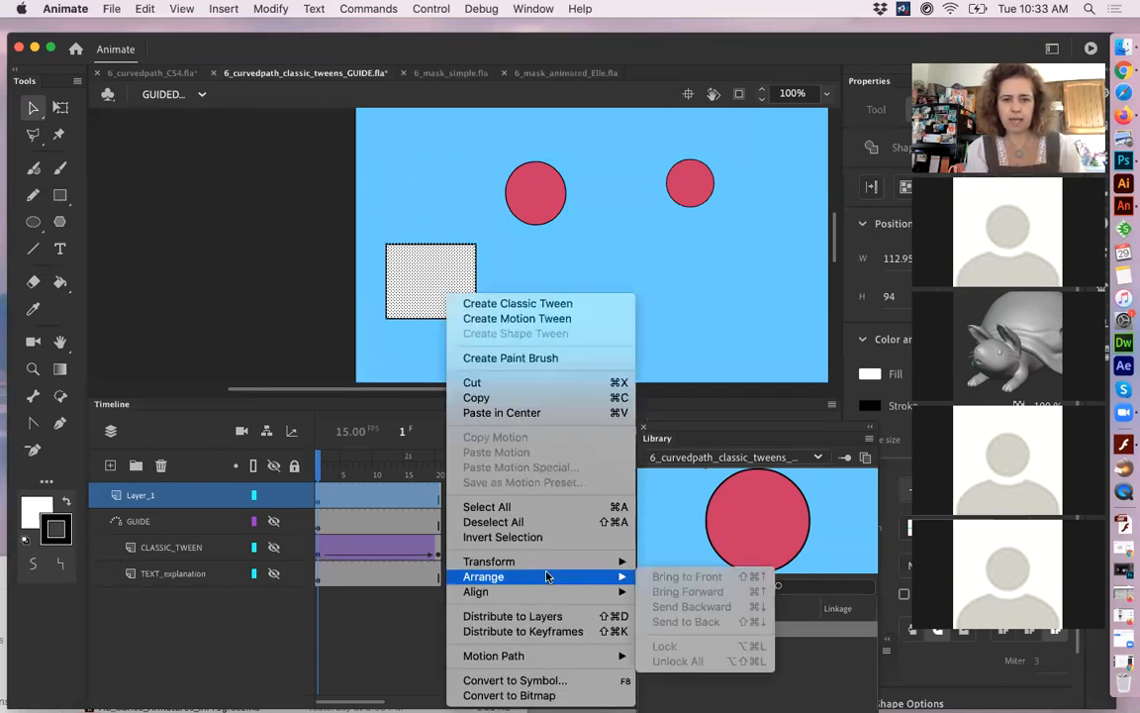
click(552, 680)
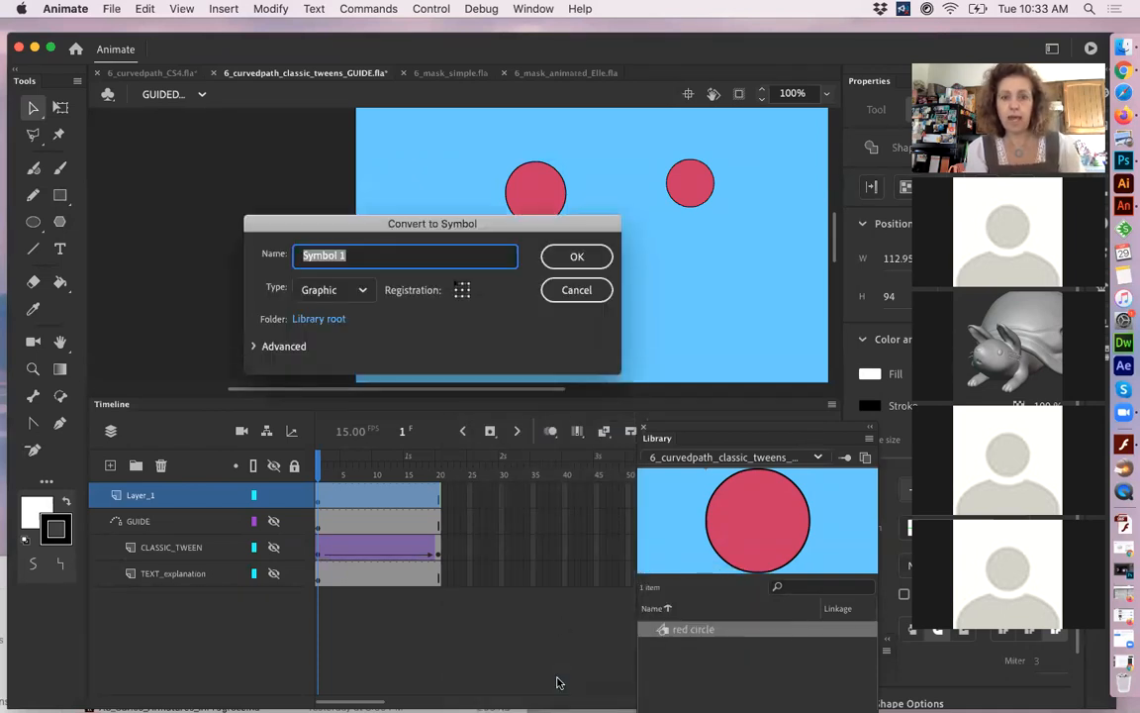
click(462, 291)
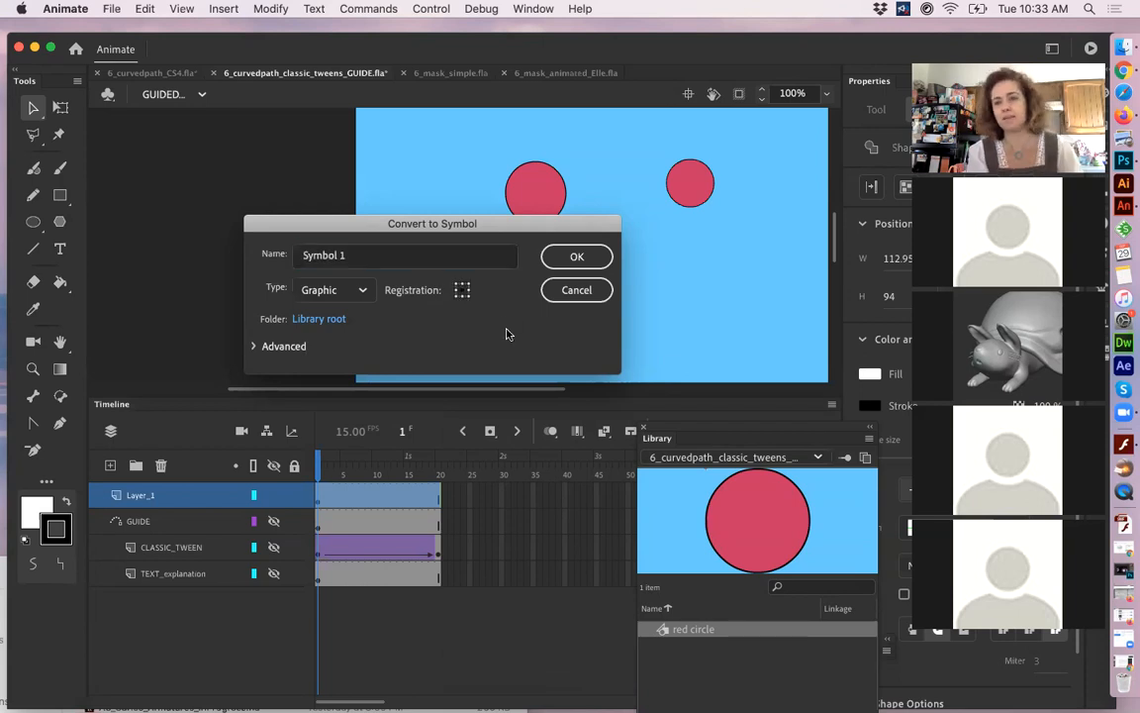
click(597, 257)
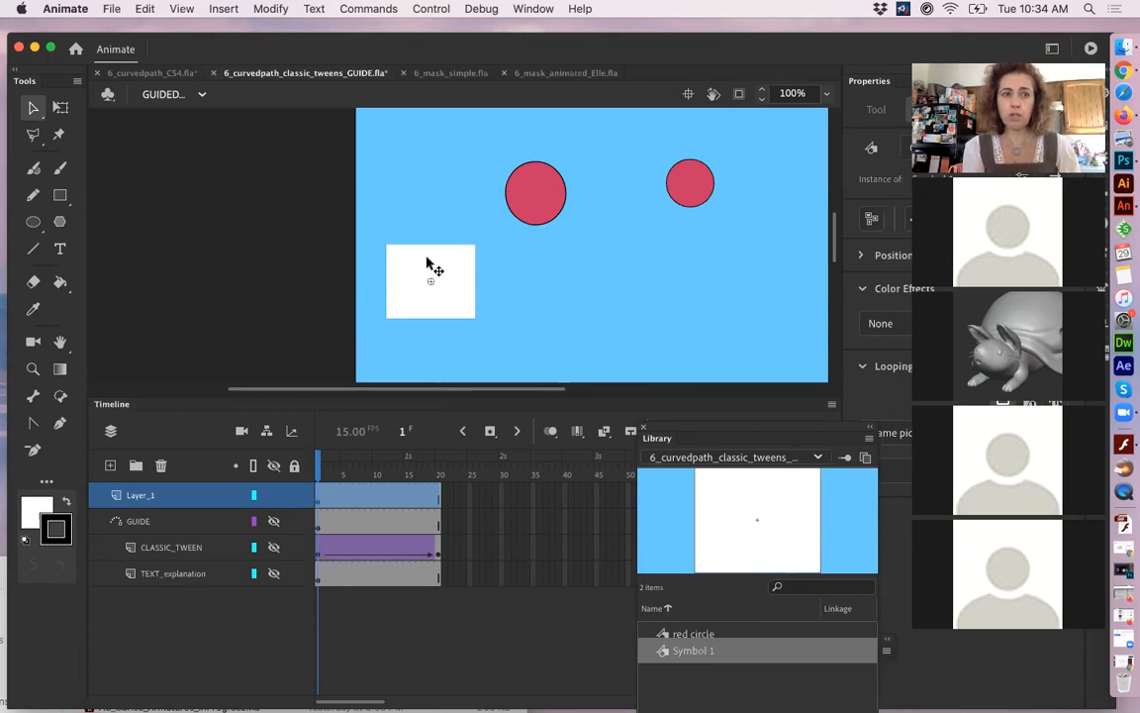
- With Free Transform, move the transformation points of the white rectangle and the larger red circle outside their shapes, and deselect
click(61, 108)
click(431, 282)
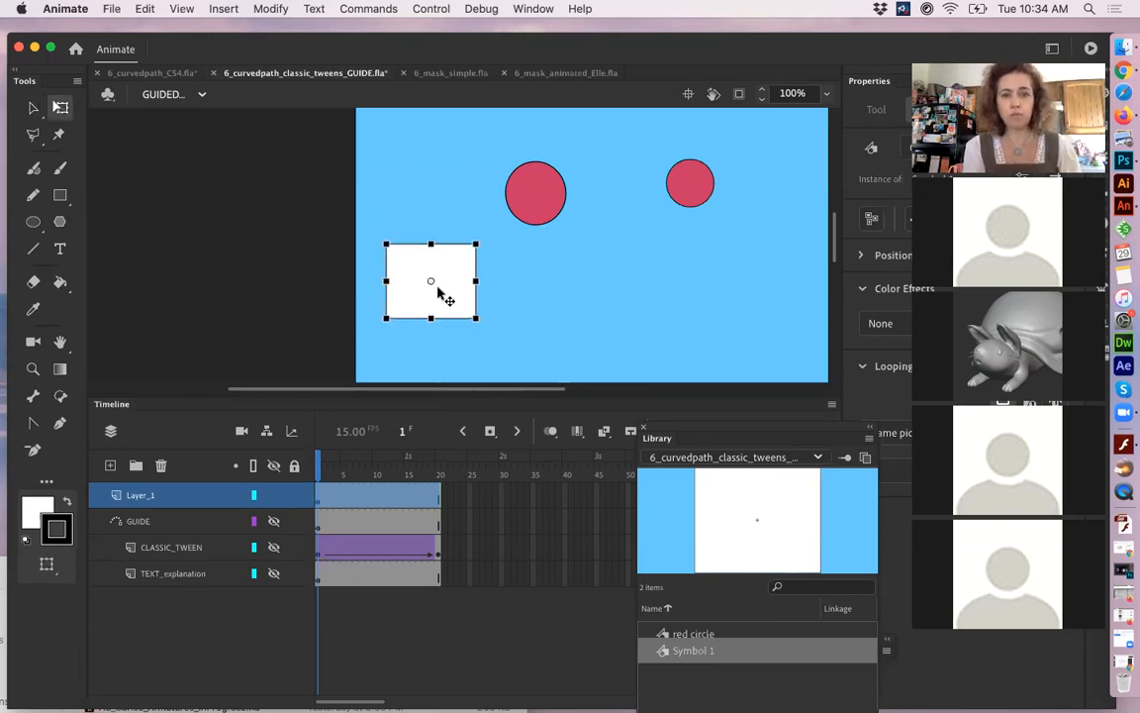
drag(433, 285, 603, 314)
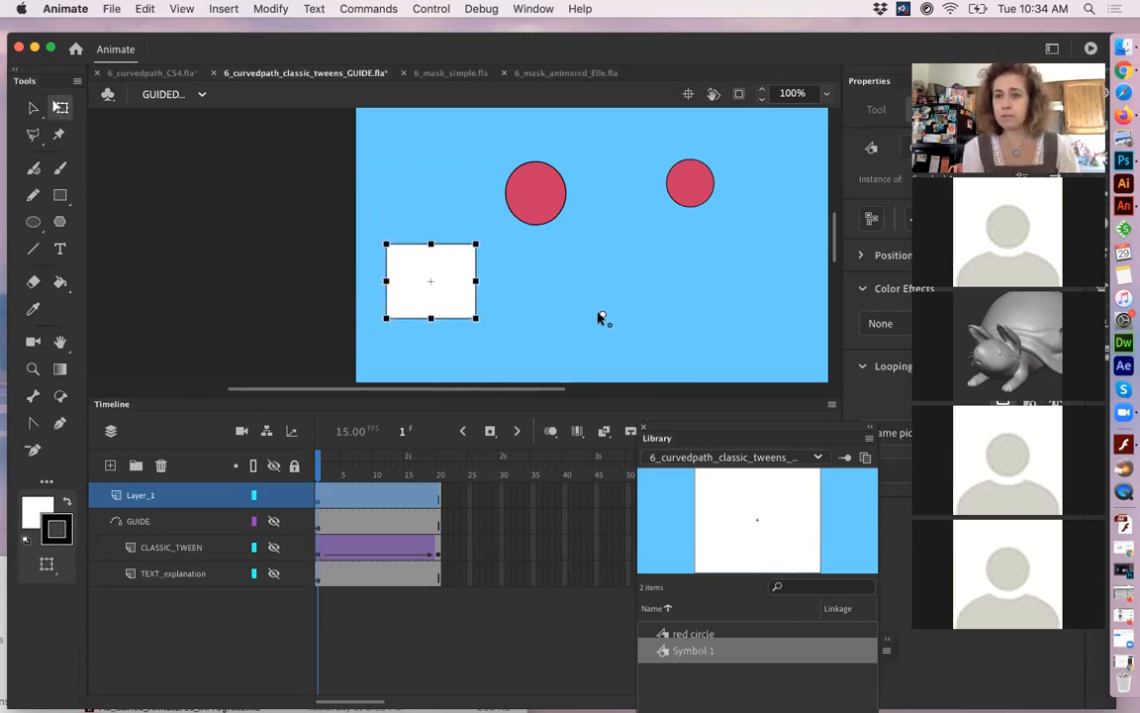
click(541, 202)
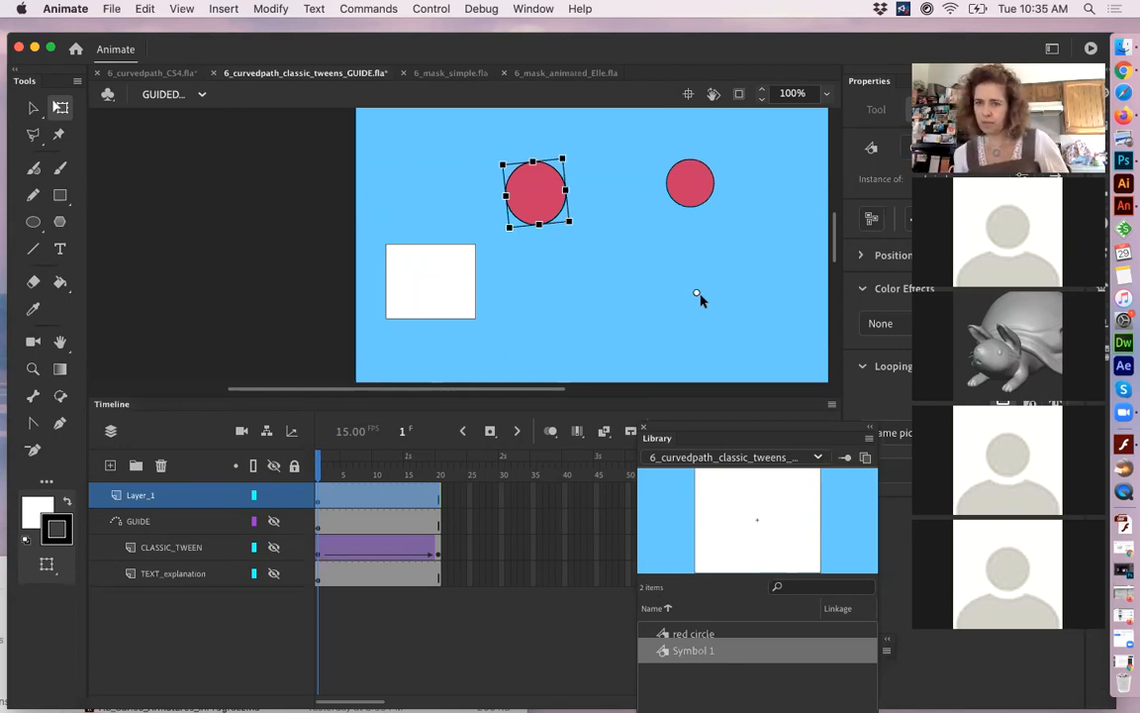
click(697, 297)
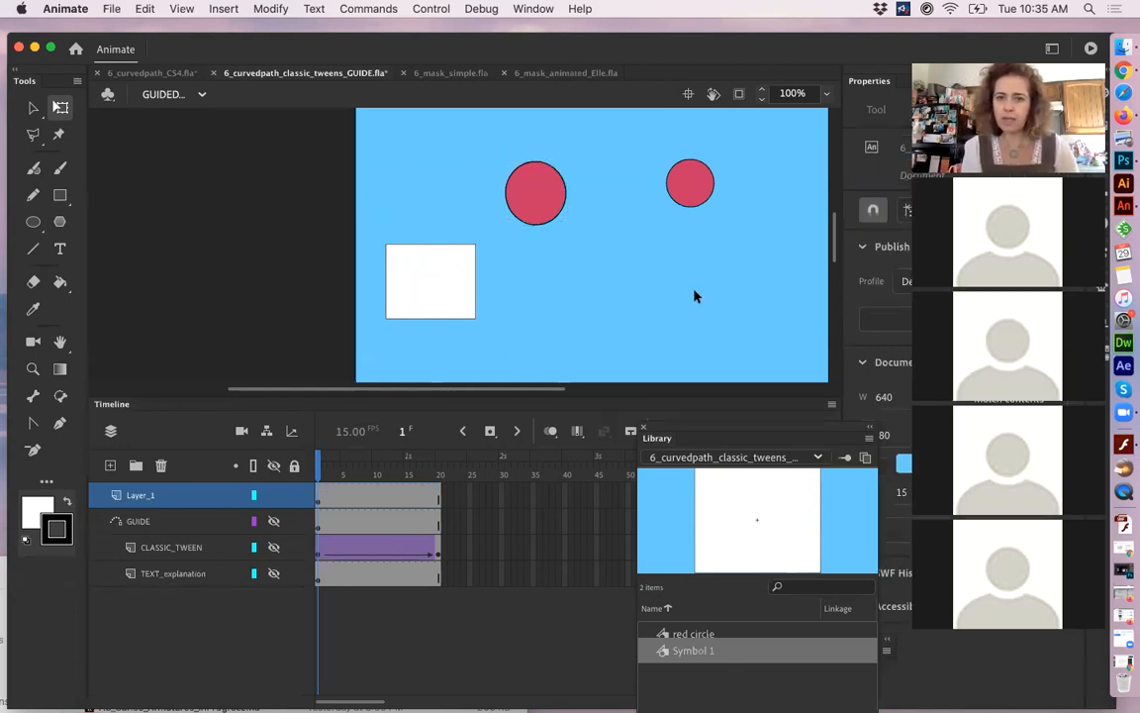
- Move the larger red circle's transformation point back to its centre and delete the white rectangle from the stage
click(544, 205)
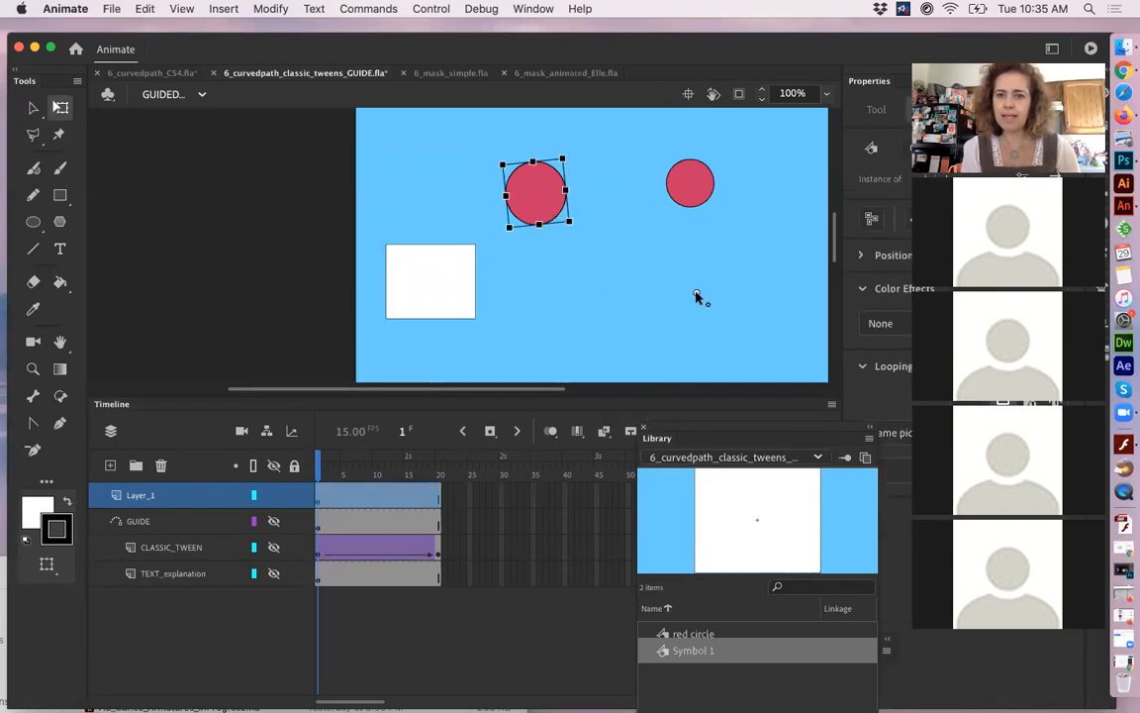
drag(522, 274, 532, 198)
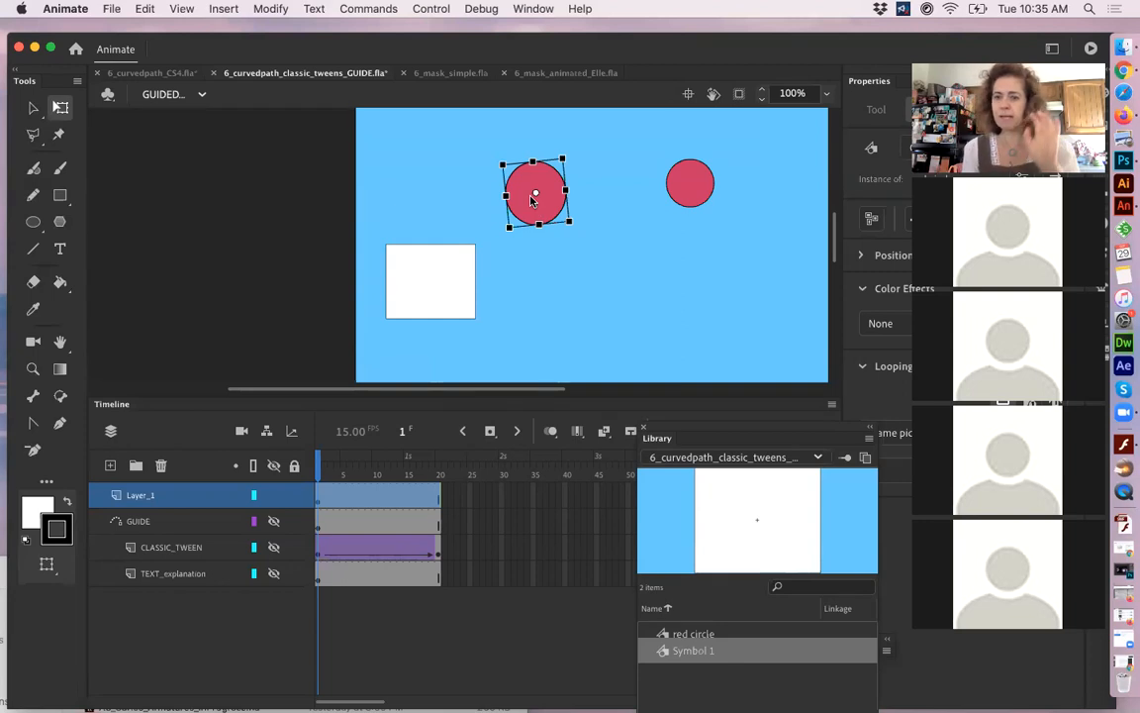
drag(355, 232, 490, 335)
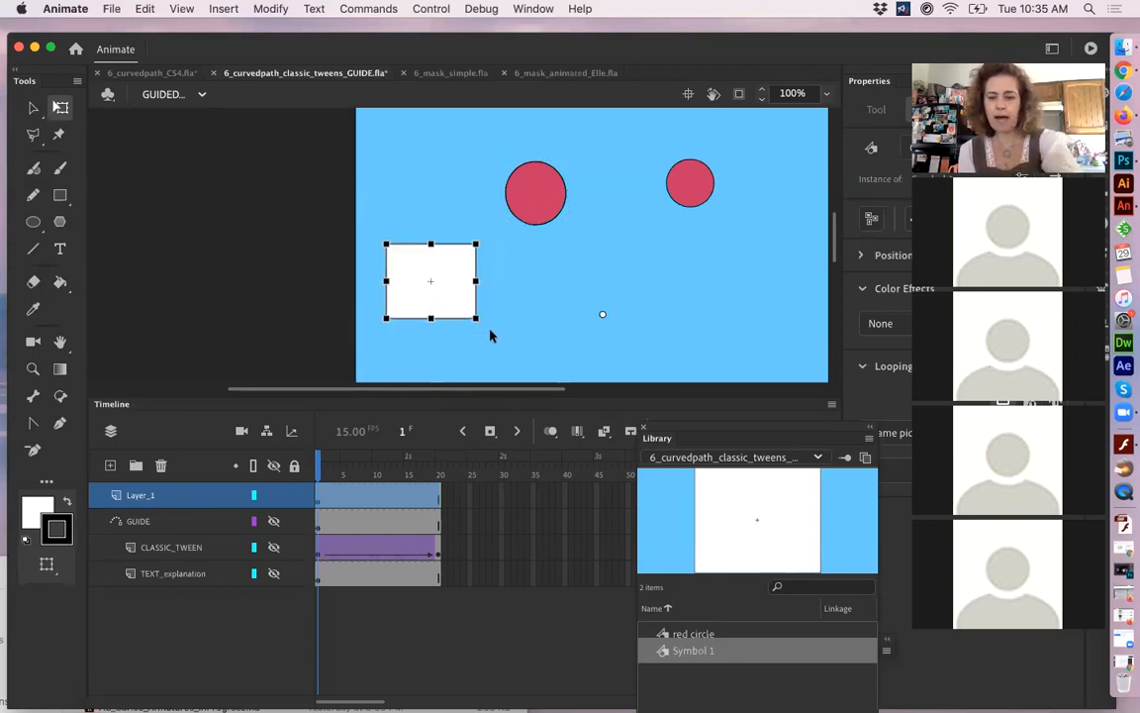
key(Delete)
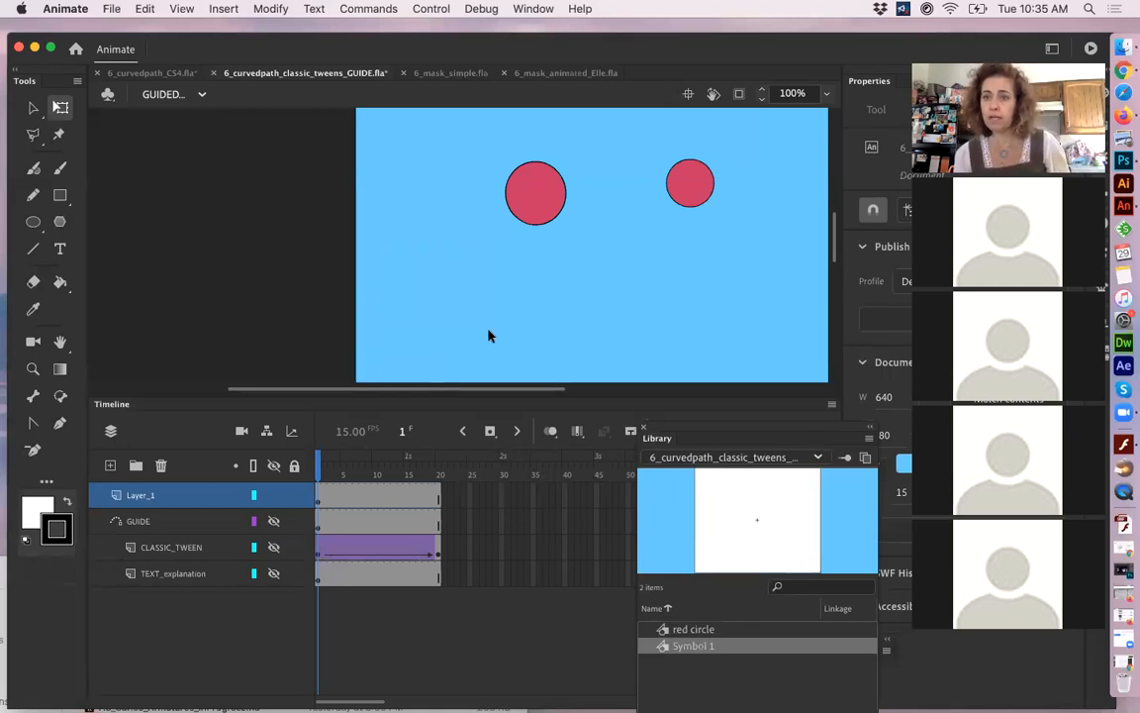
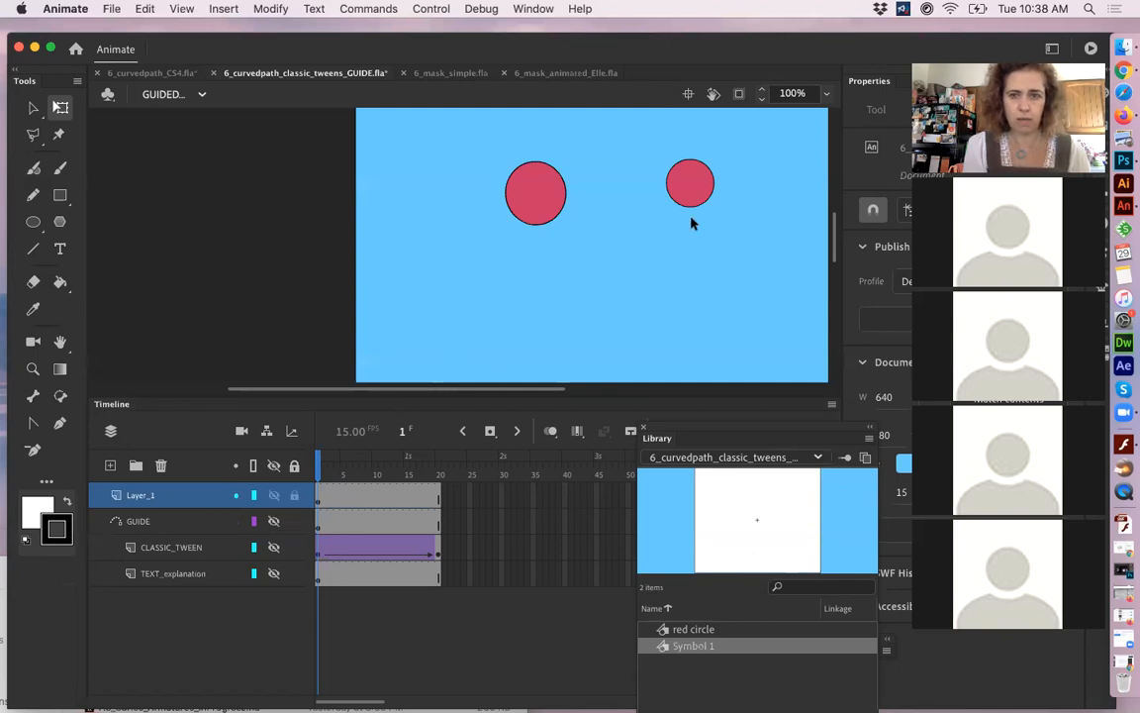
- Delete the smaller red circle from the stage, keeping only the enlarged one
click(696, 182)
click(547, 202)
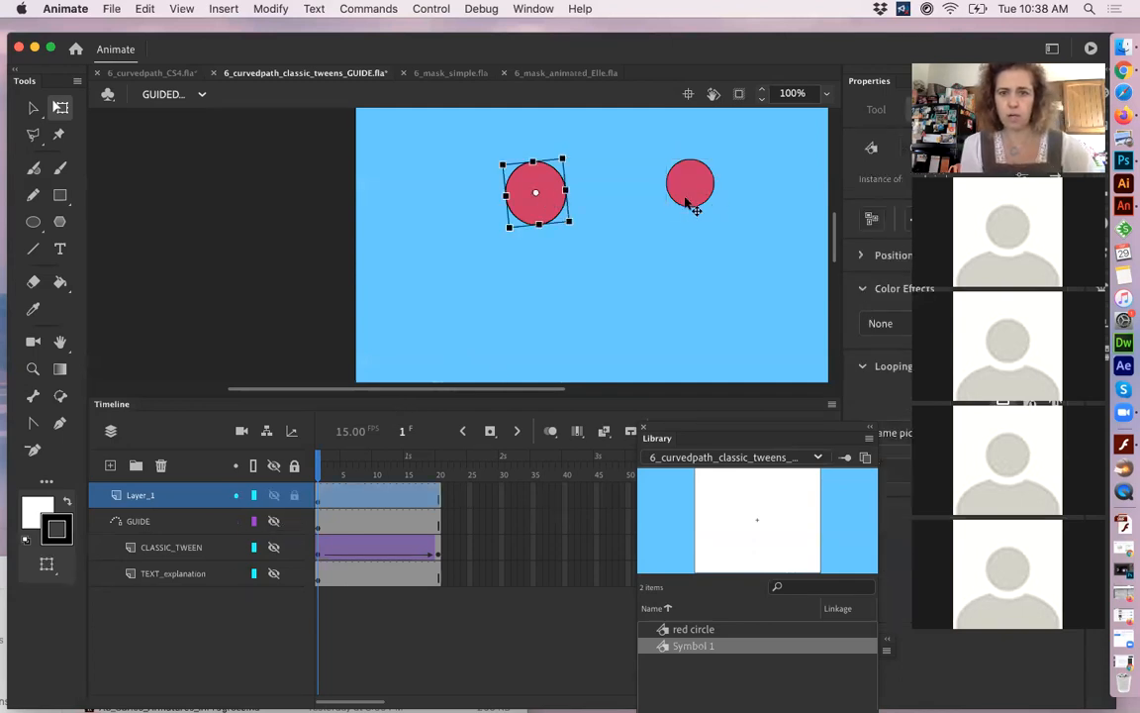
click(686, 193)
key(Delete)
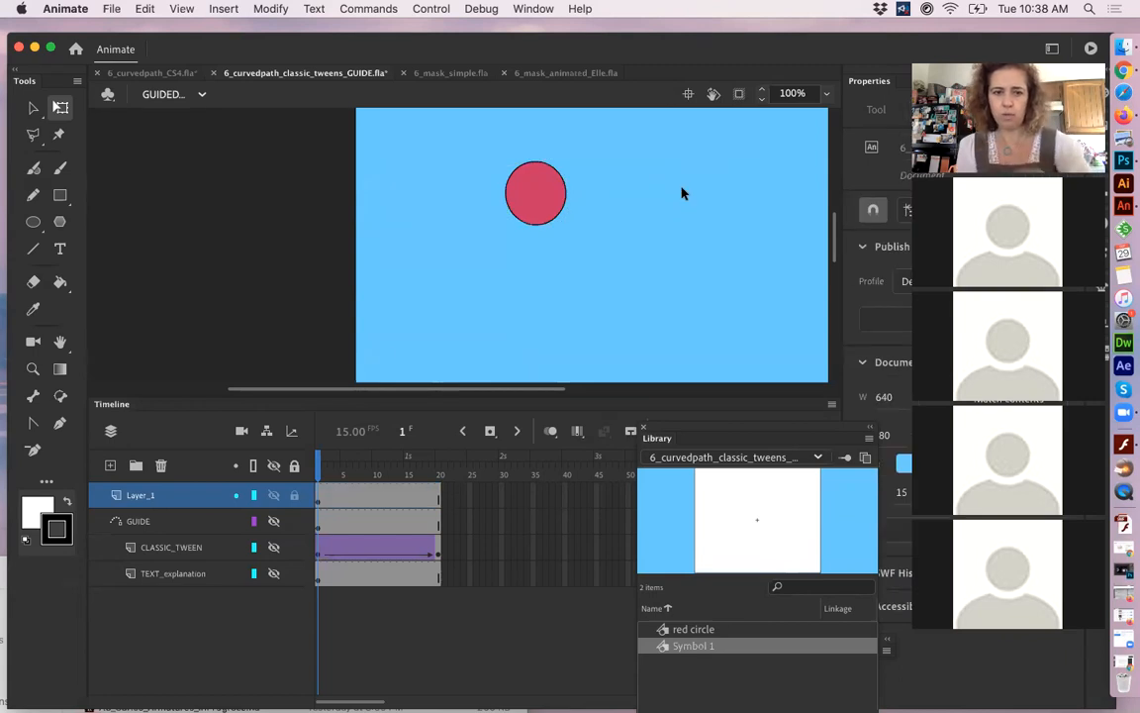
- At a new frame 11 keyframe on Layer_1, move the red circle horizontally towards the stage's far side, rotate it clockwise and squash it into an ellipse
click(380, 499)
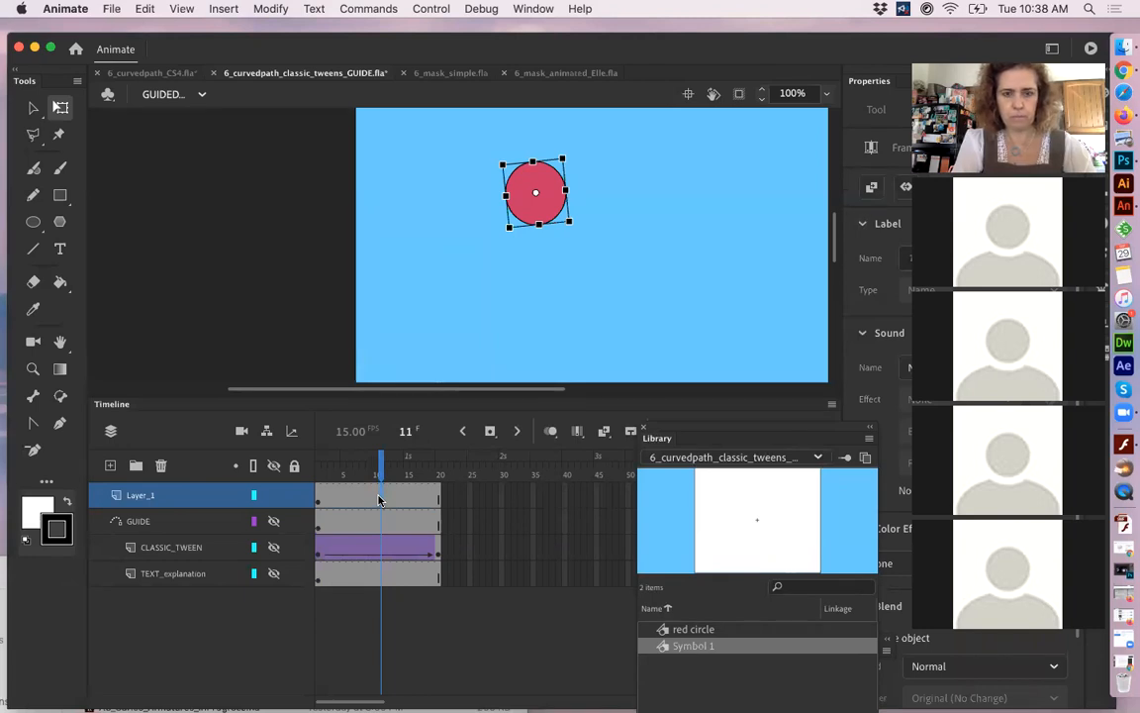
drag(556, 208, 735, 208)
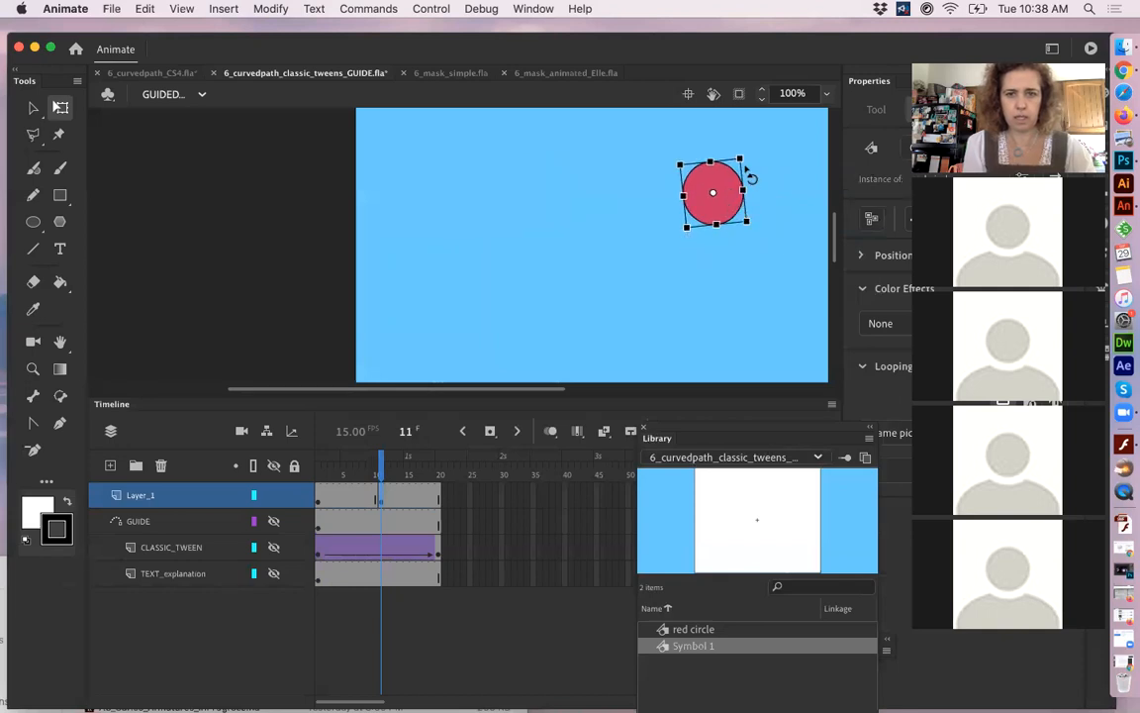
drag(753, 160, 771, 173)
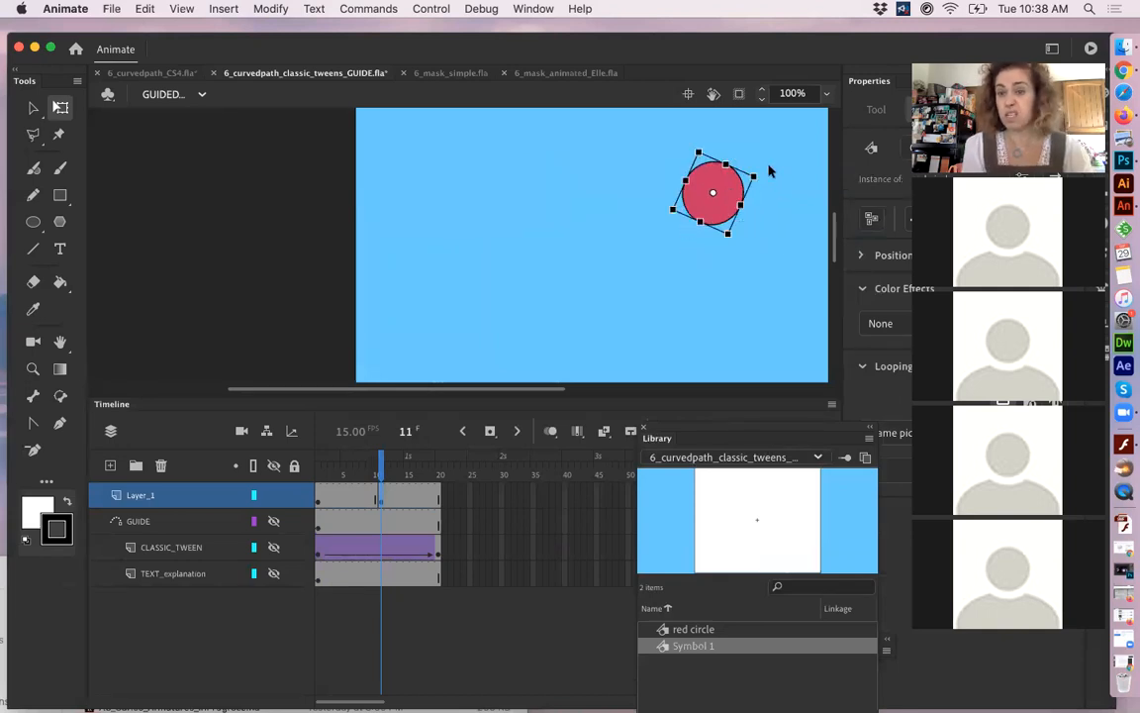
drag(683, 183, 698, 186)
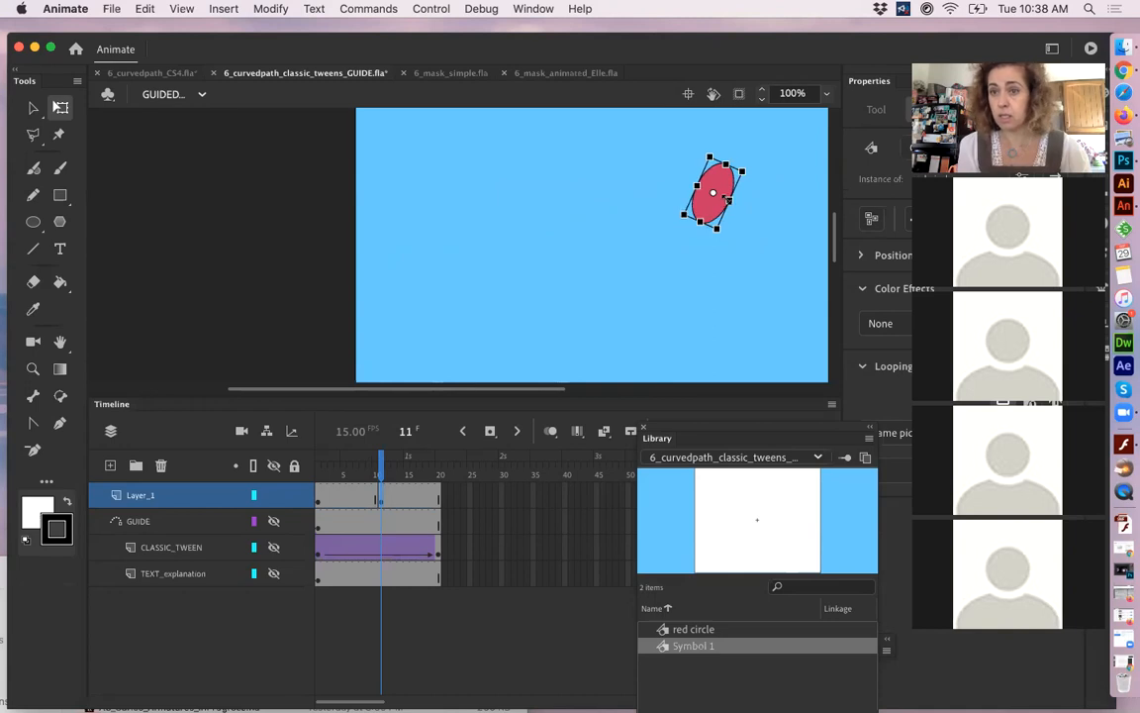
- Move the squashed circle's keyframe on Layer_1 to frame 18
click(381, 503)
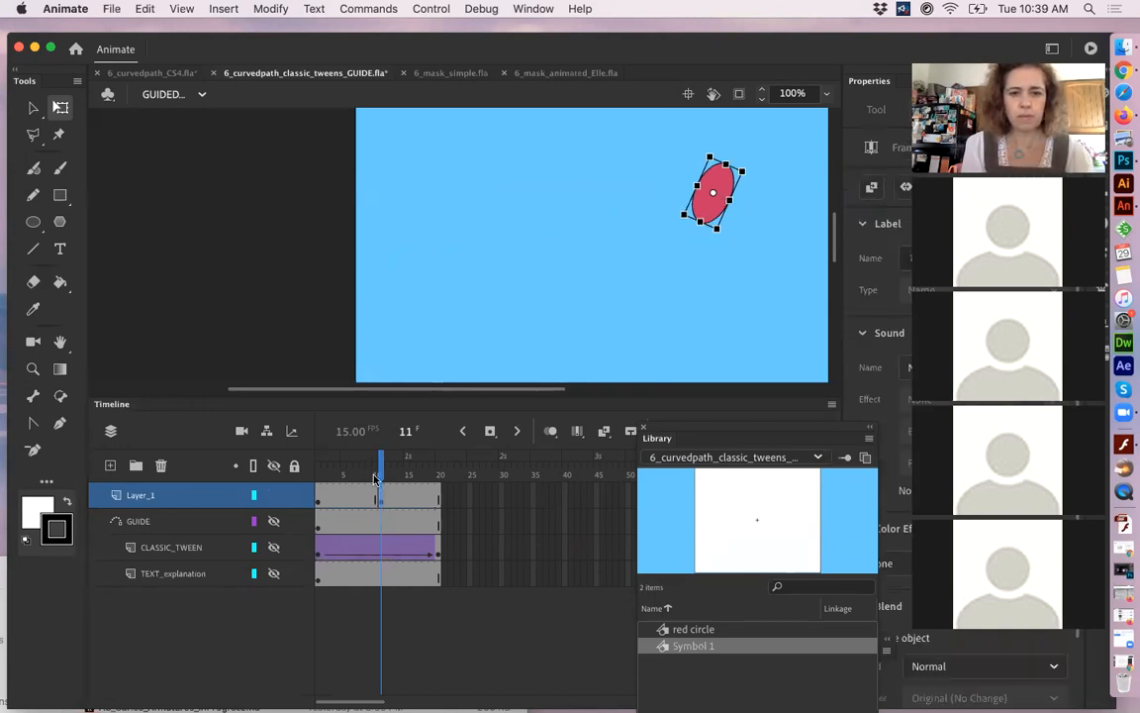
click(346, 470)
click(382, 500)
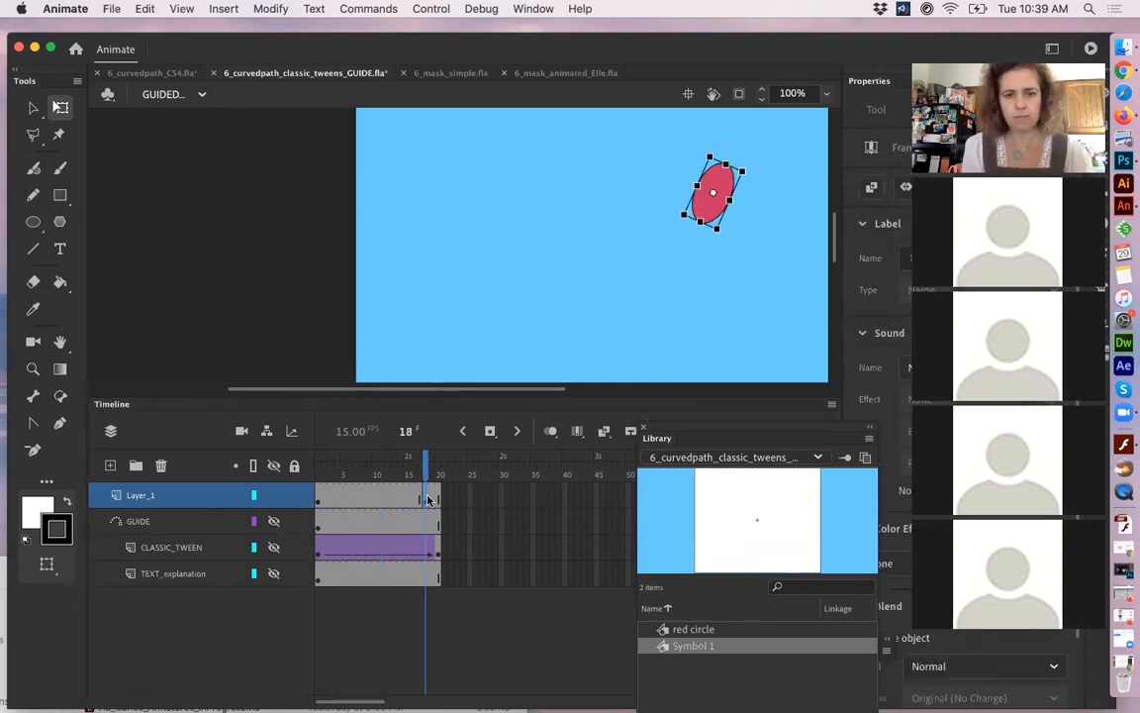
- Create a classic tween on Layer_1 starting from the keyframe at frame 1
click(319, 502)
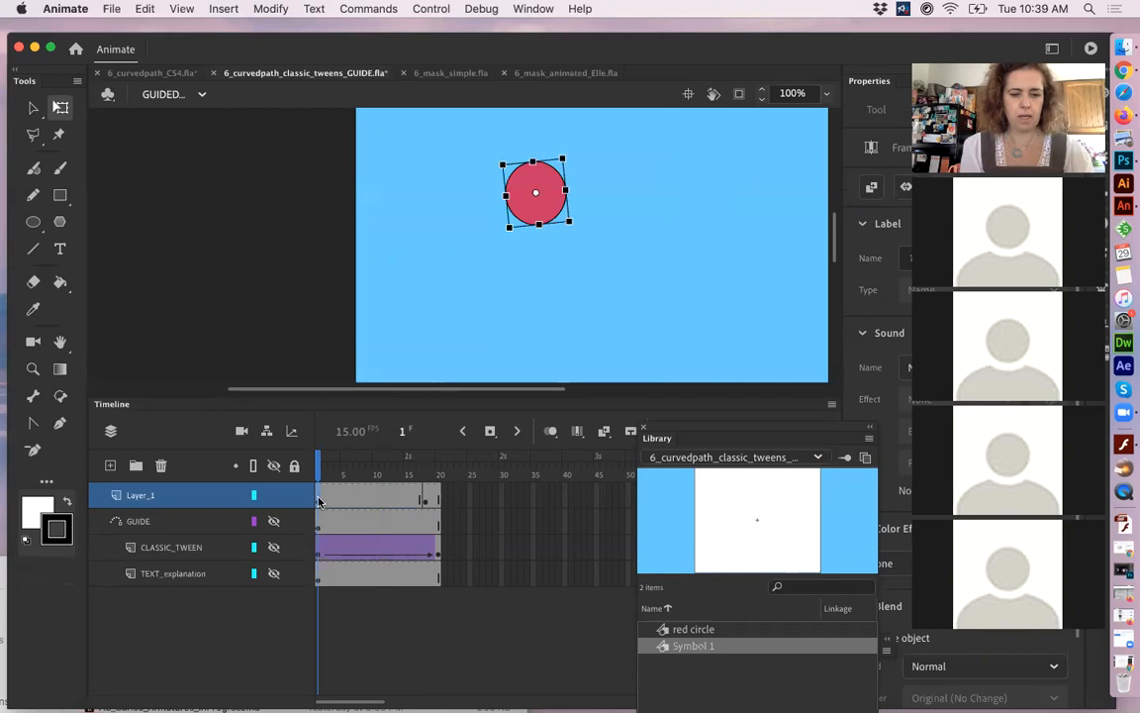
right_click(319, 501)
click(417, 280)
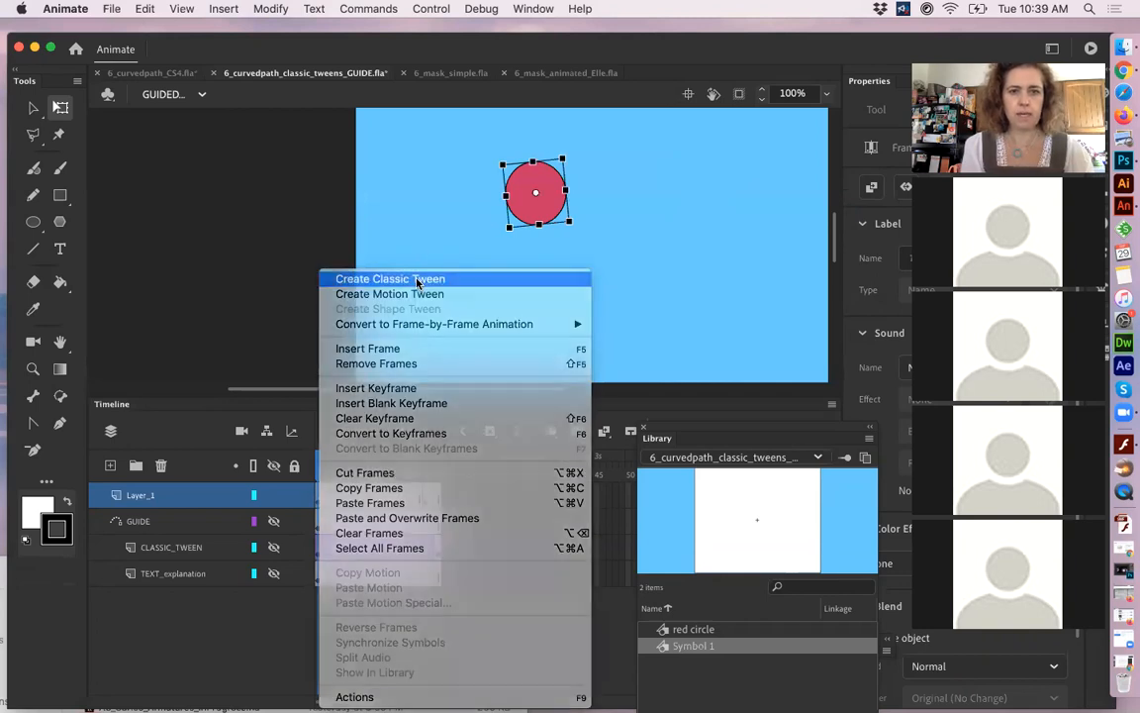
- Scrub through the new tween, select it at frame 8, and move the Library panel clear of its tweening properties
click(340, 477)
drag(335, 475, 364, 503)
click(365, 503)
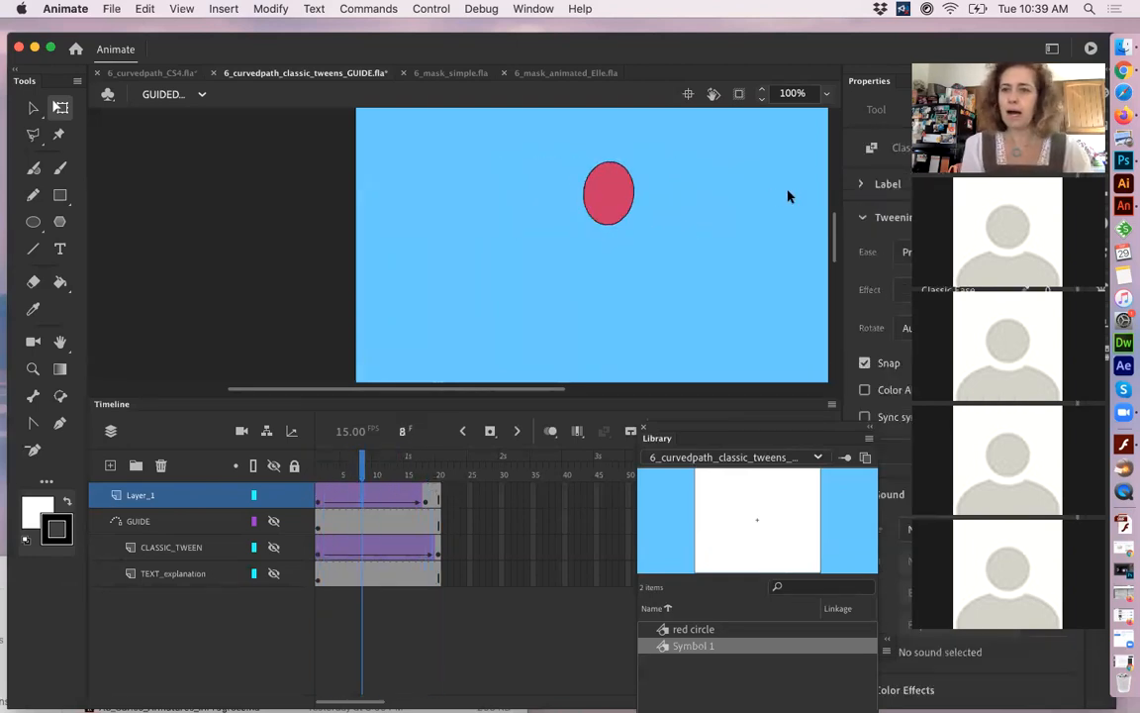
click(939, 61)
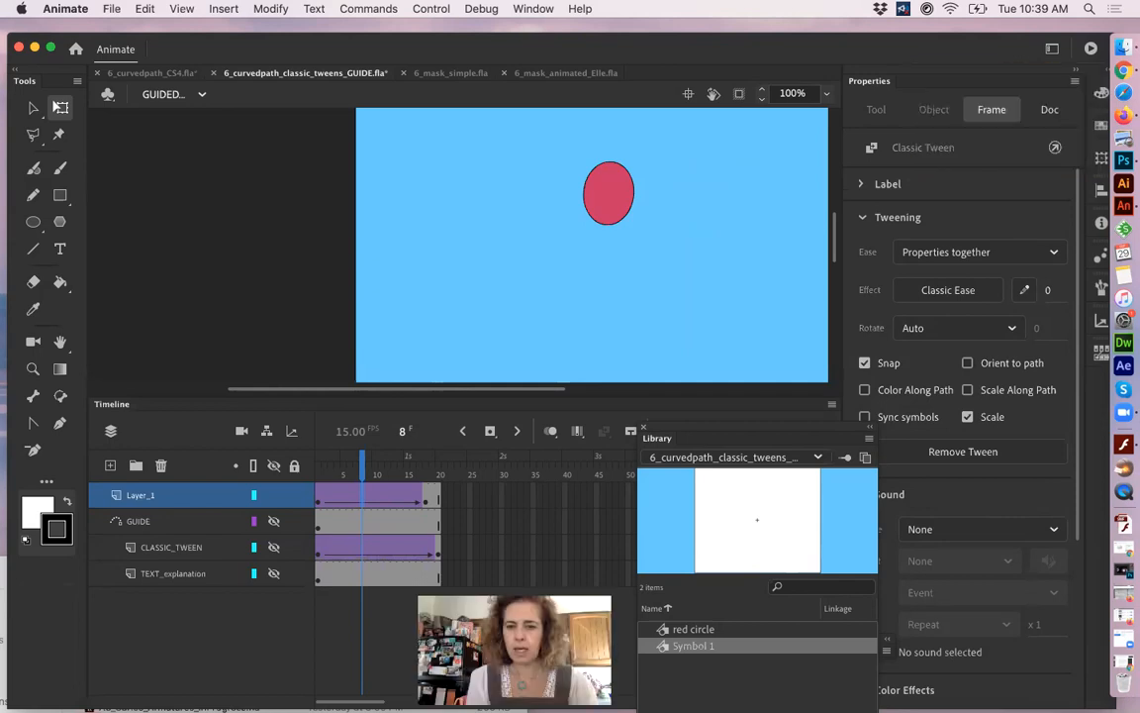
drag(656, 439, 725, 673)
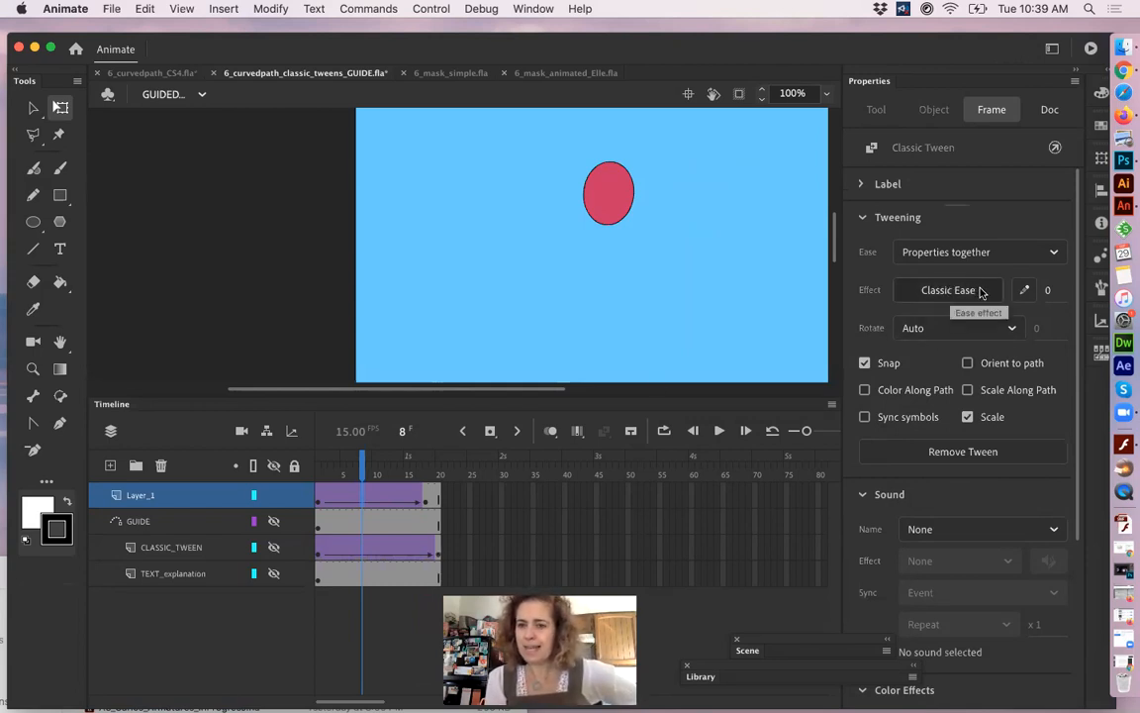
- Give the tween a custom ease, My Ease 1, with a flat middle anchor at about frame 6.7 and 67% and a steeper start, and apply it
click(1024, 290)
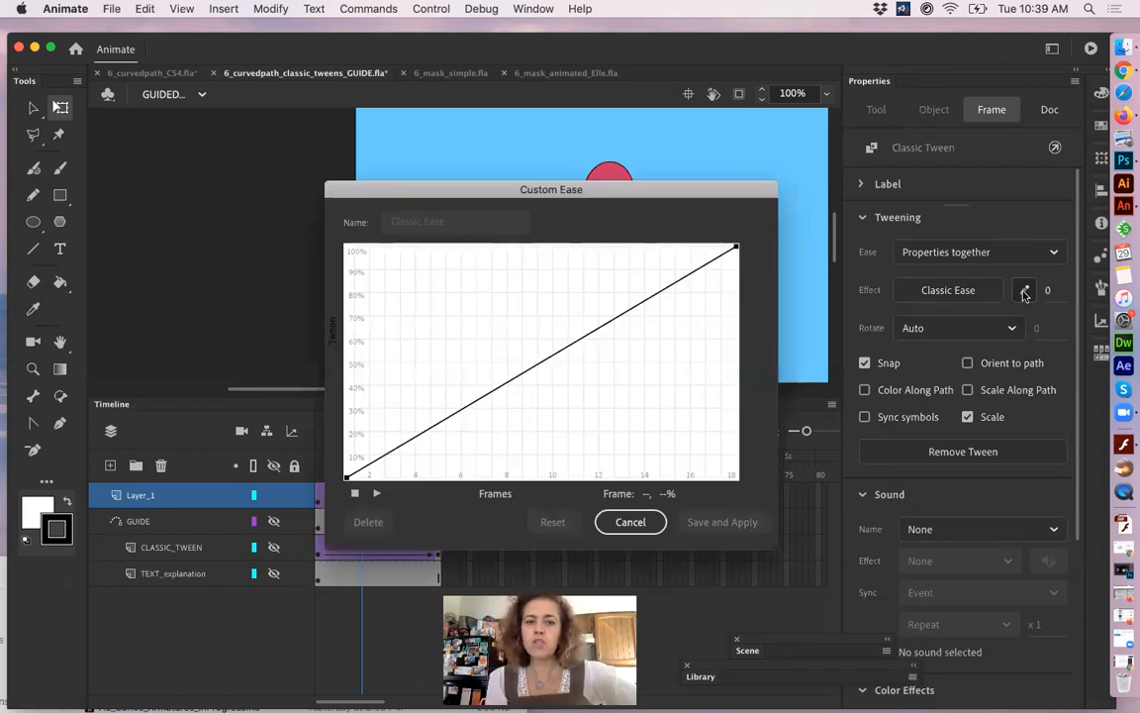
click(563, 352)
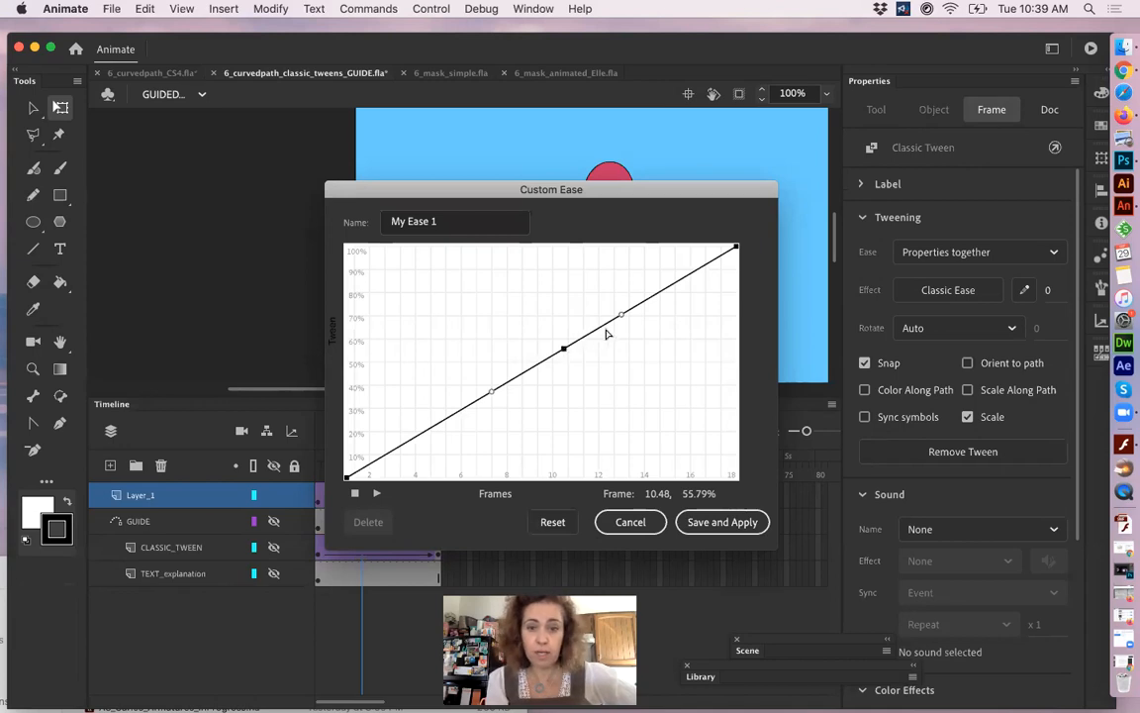
drag(621, 315, 679, 353)
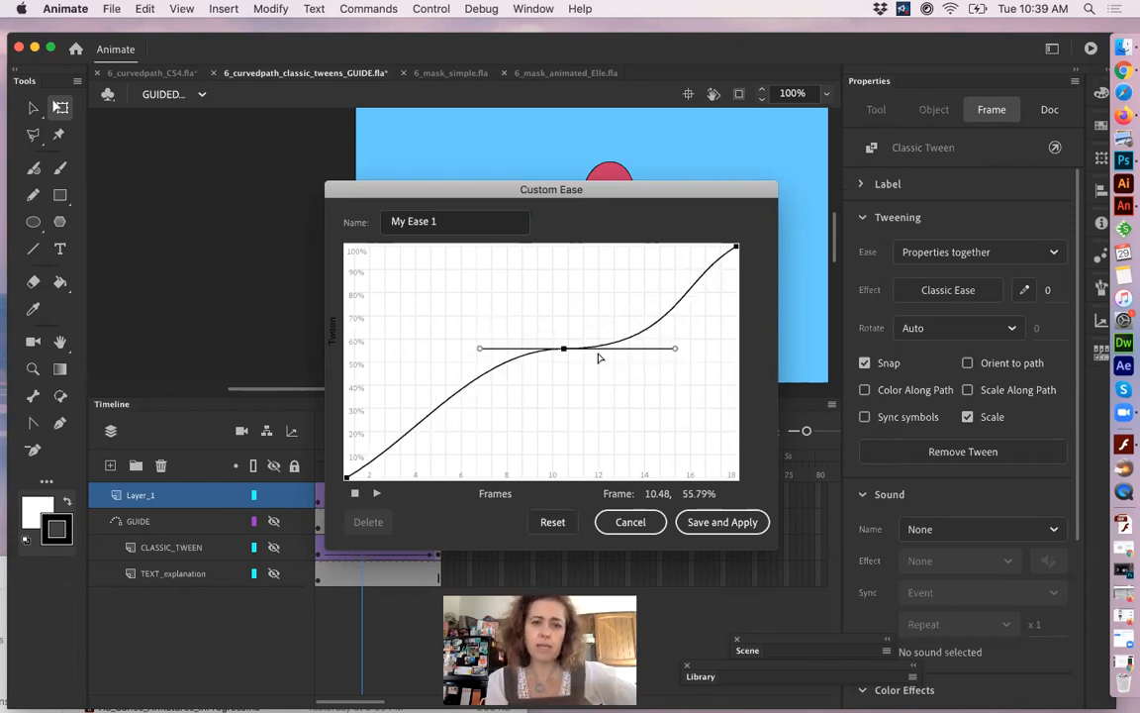
drag(561, 349, 476, 322)
click(346, 478)
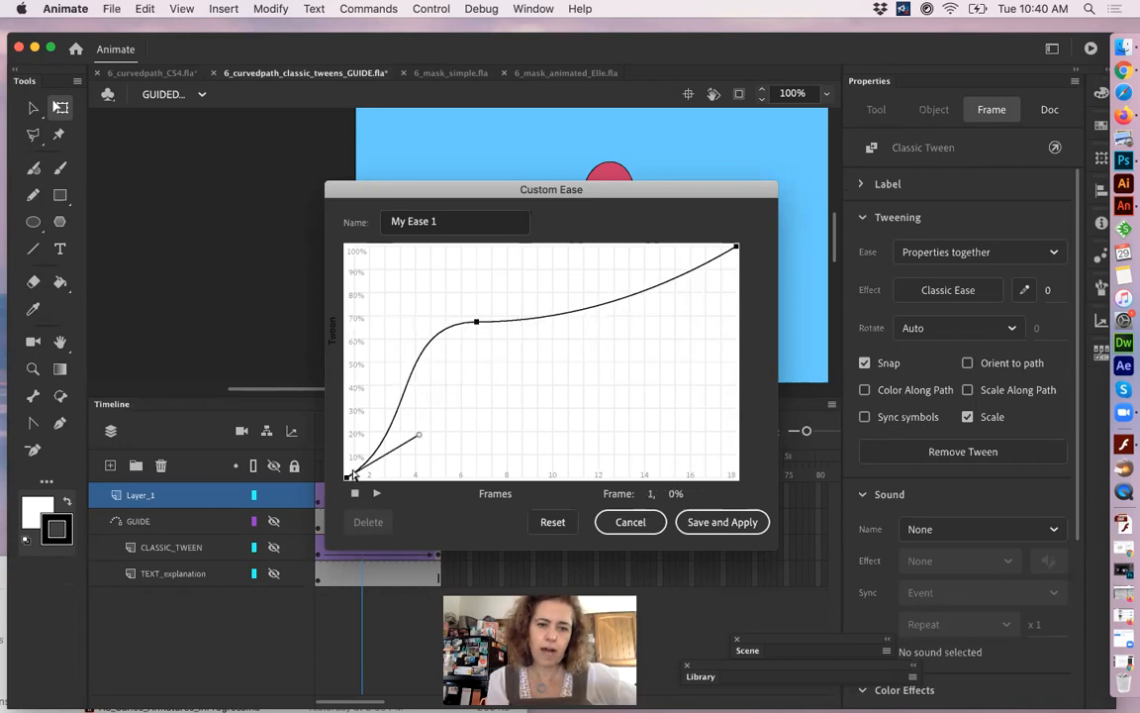
drag(418, 434, 385, 408)
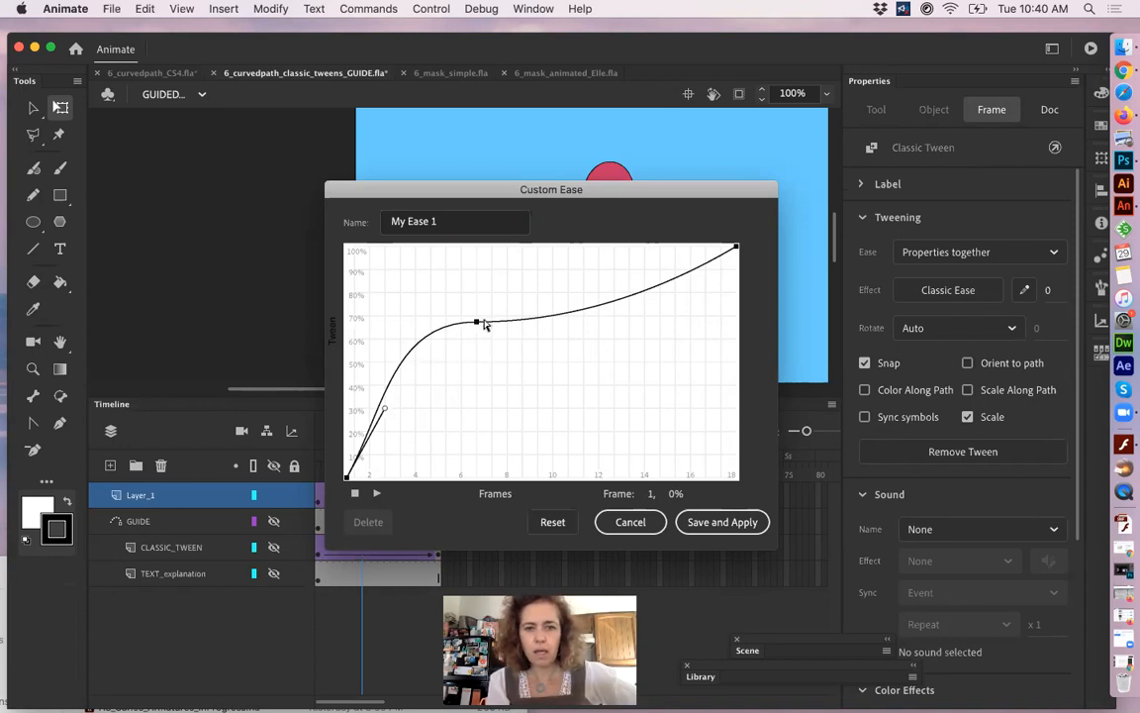
click(720, 522)
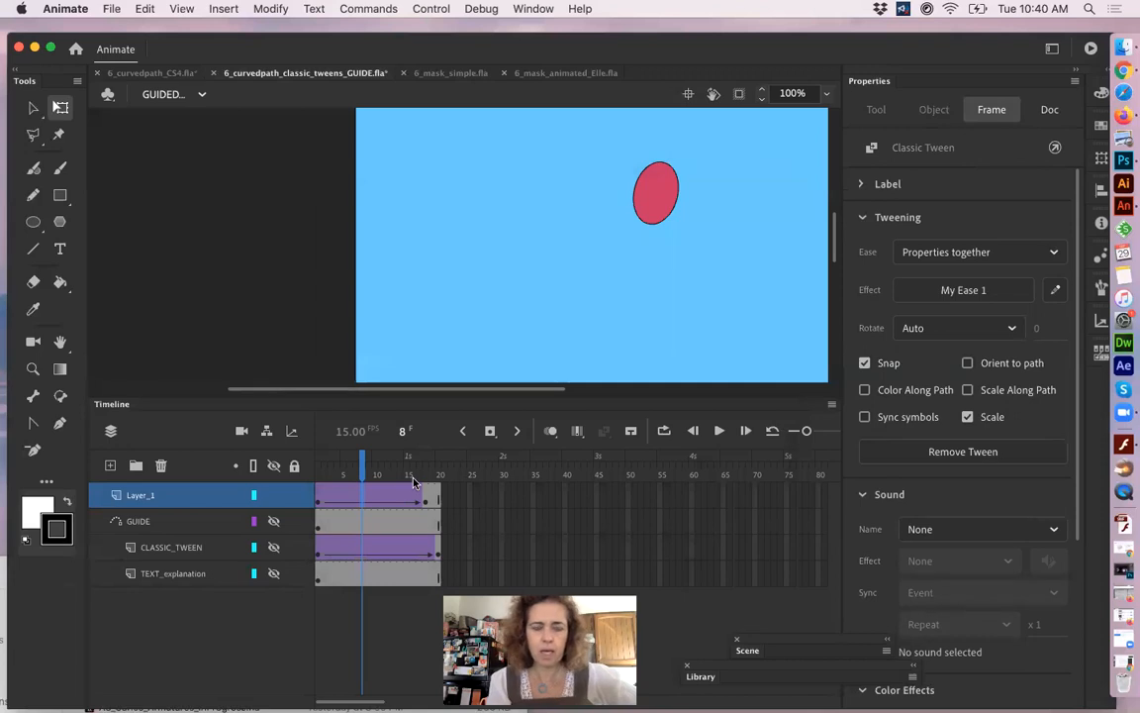
- Turn on onion skinning with its range extended to frame 20, and play the eased animation from frame 1
click(324, 472)
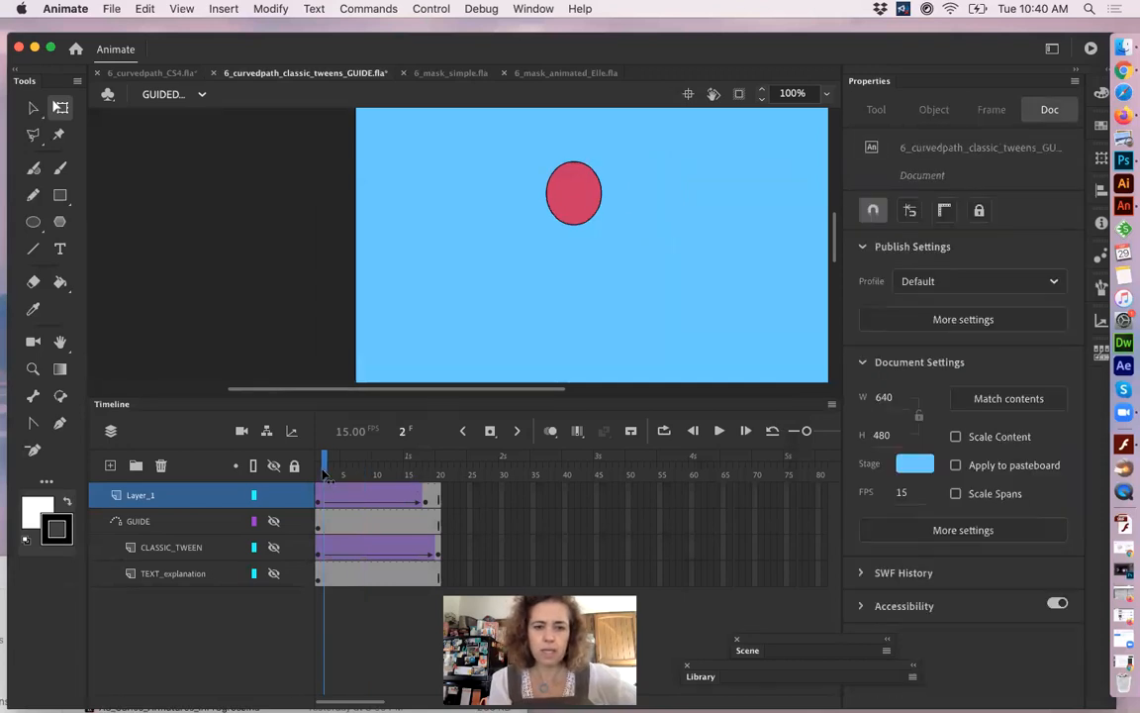
click(551, 432)
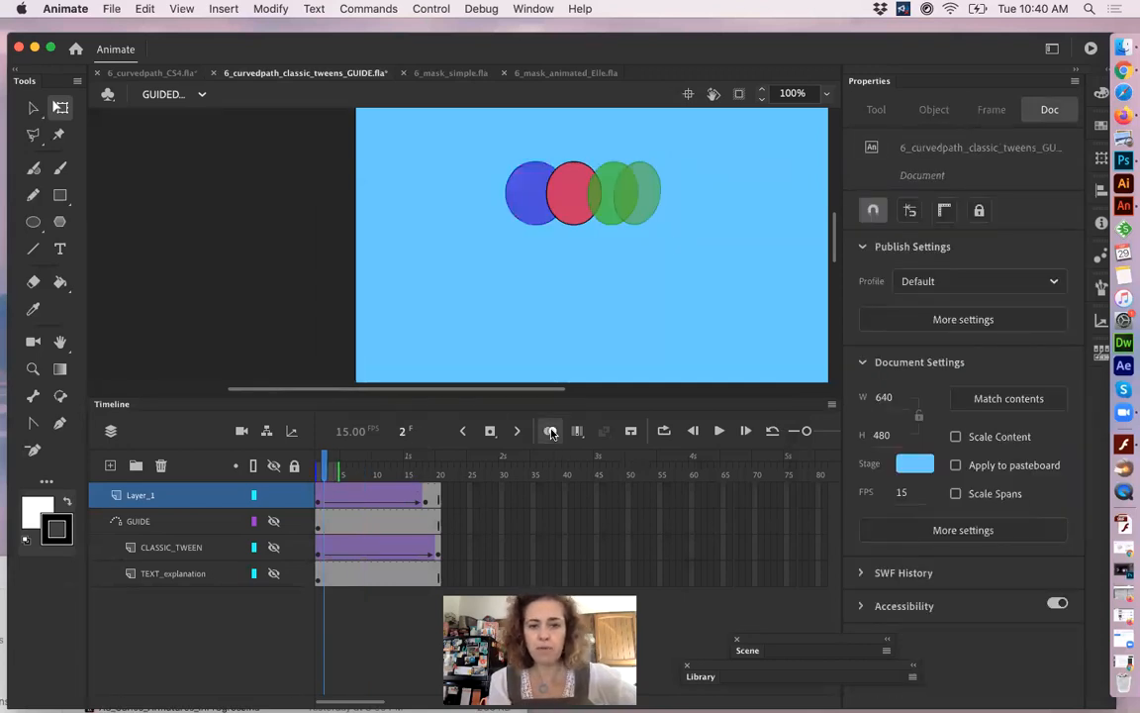
drag(340, 473, 440, 471)
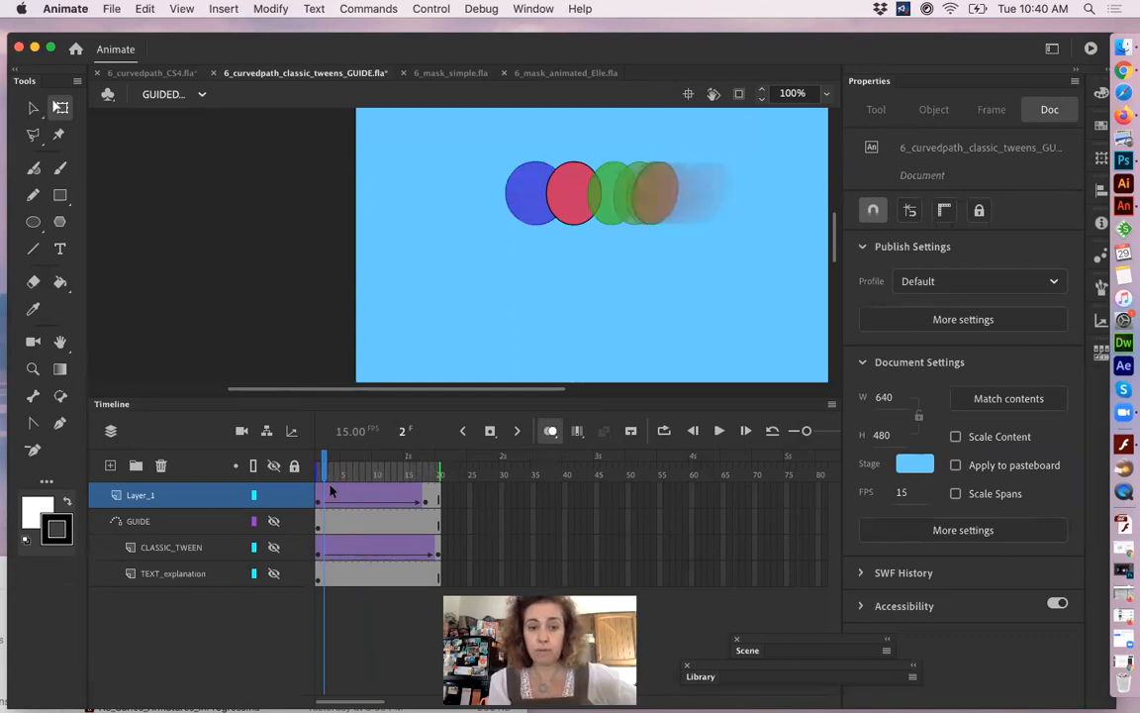
mouse_move(323, 475)
mouse_down()
mouse_move(435, 475)
mouse_move(304, 485)
mouse_up()
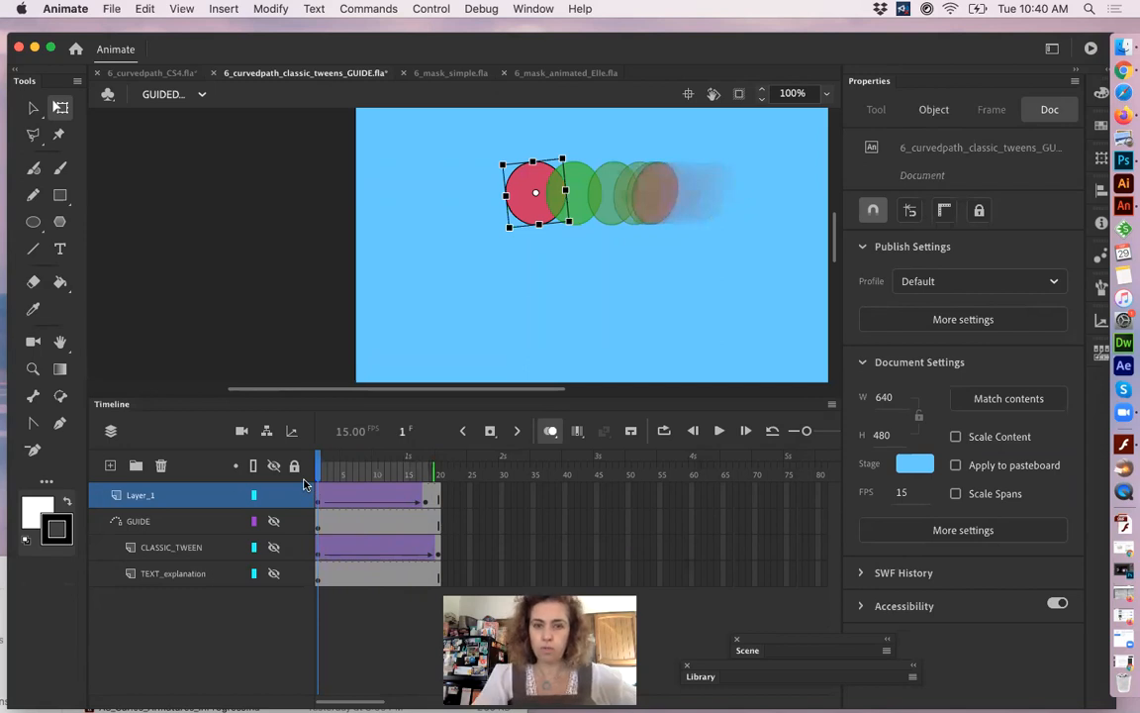
key(Return)
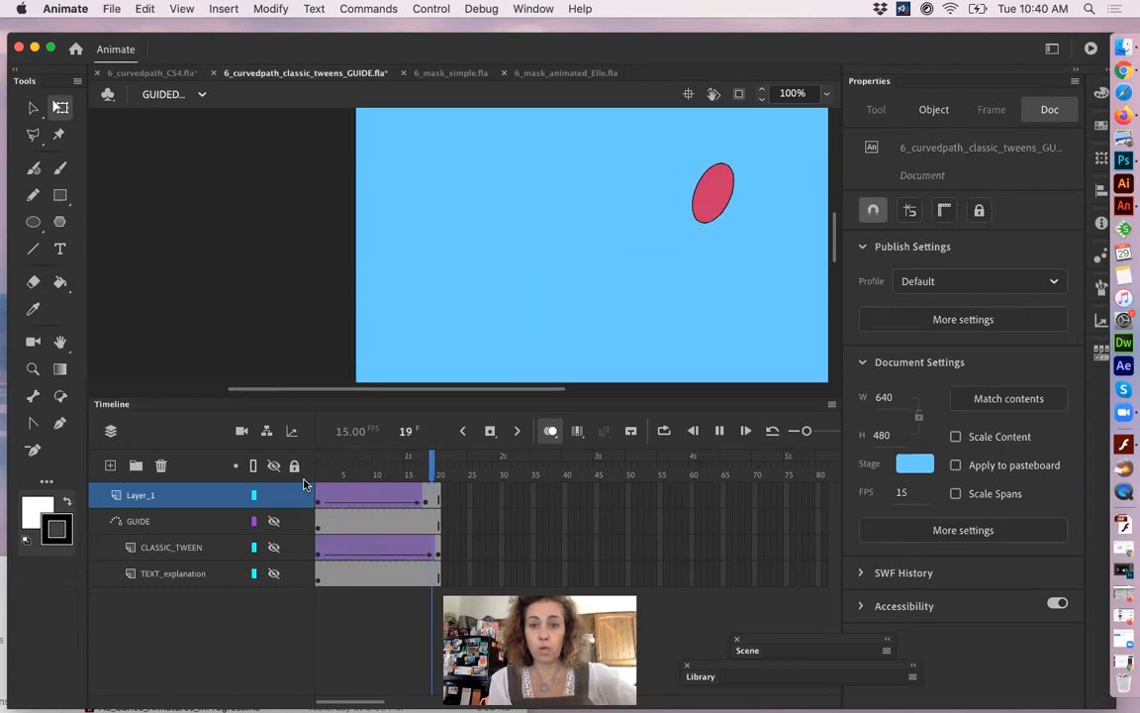
- Reopen the custom ease curve of the Layer_1 tween and select its middle anchor point
click(347, 498)
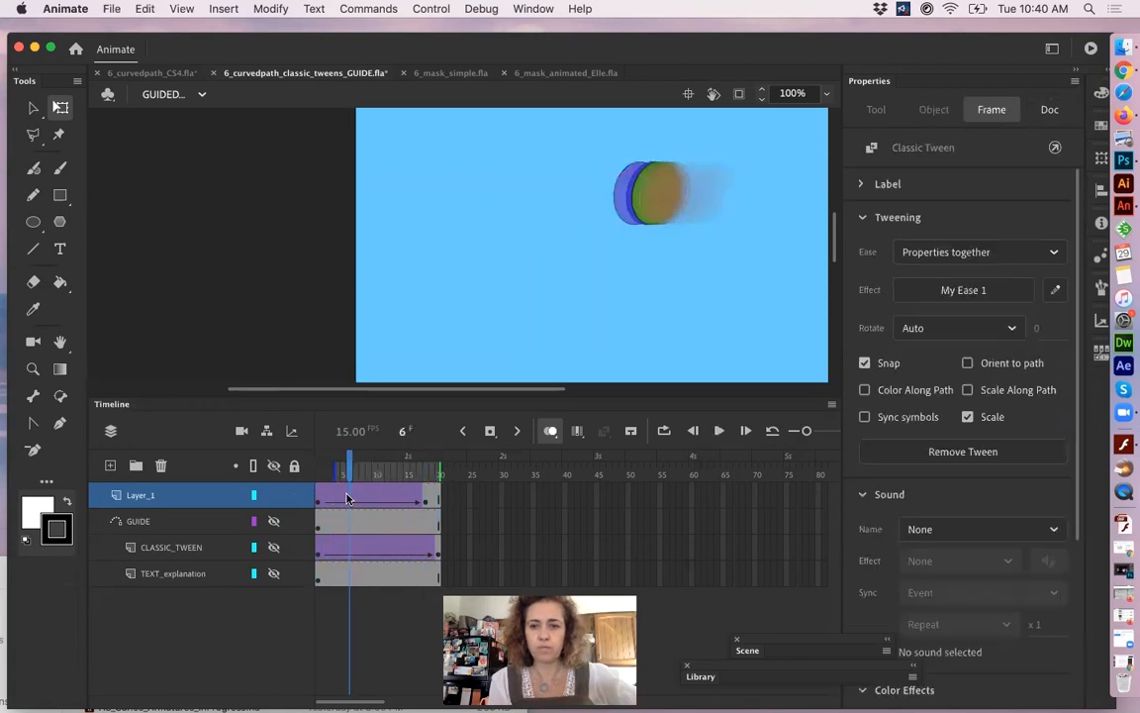
click(1054, 291)
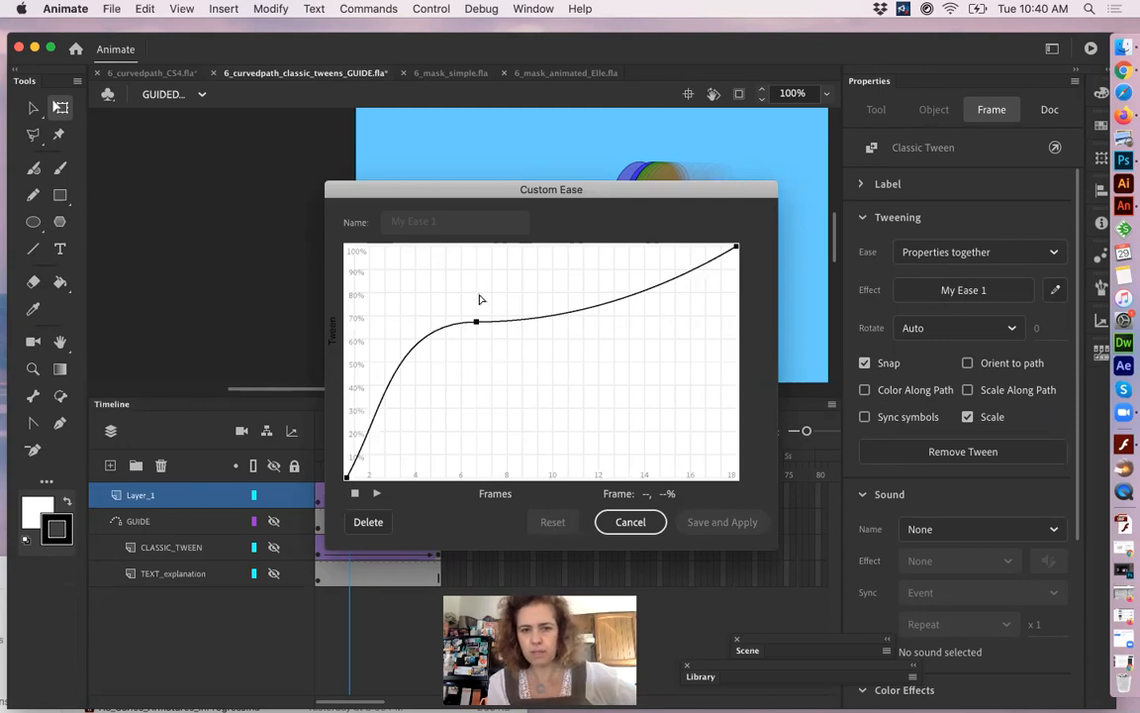
click(476, 322)
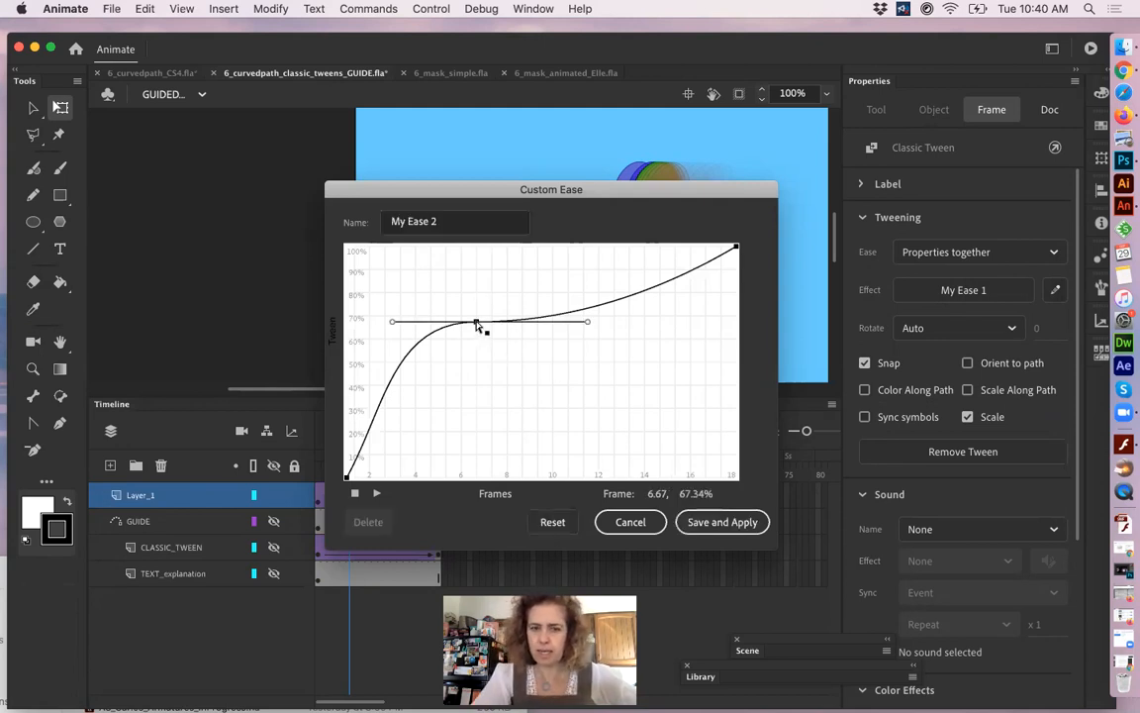
- Remove the middle anchor point from the custom ease curve, then save and apply the curve to the Layer_1 tween
key(Delete)
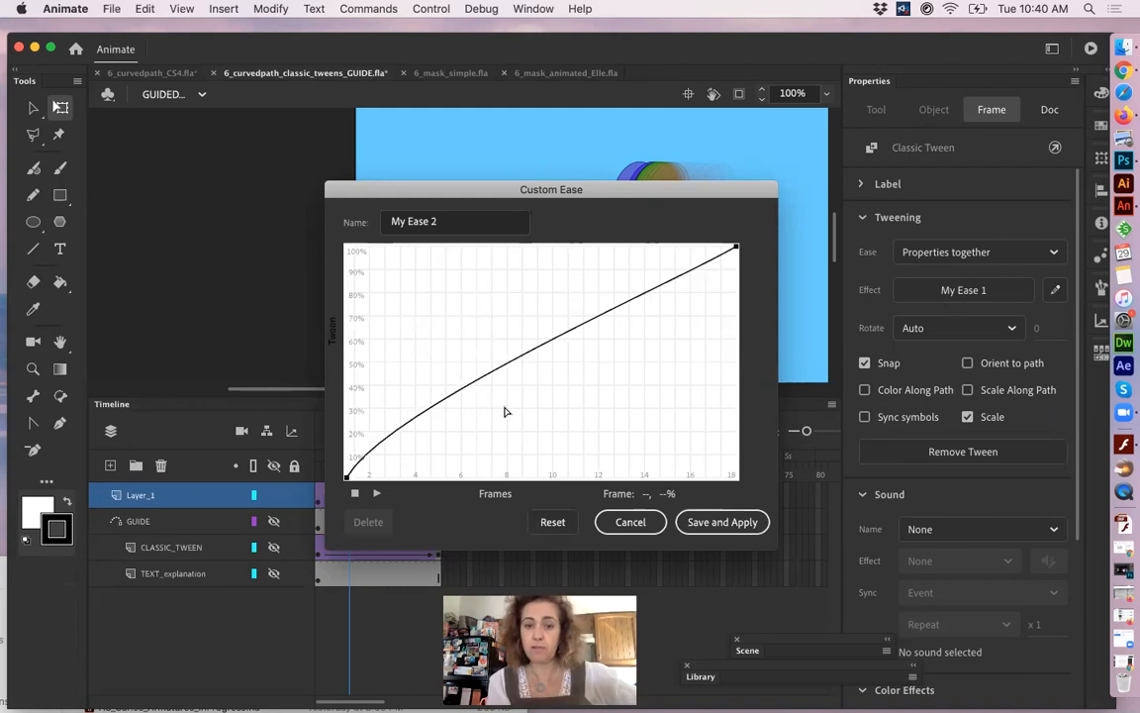
click(552, 522)
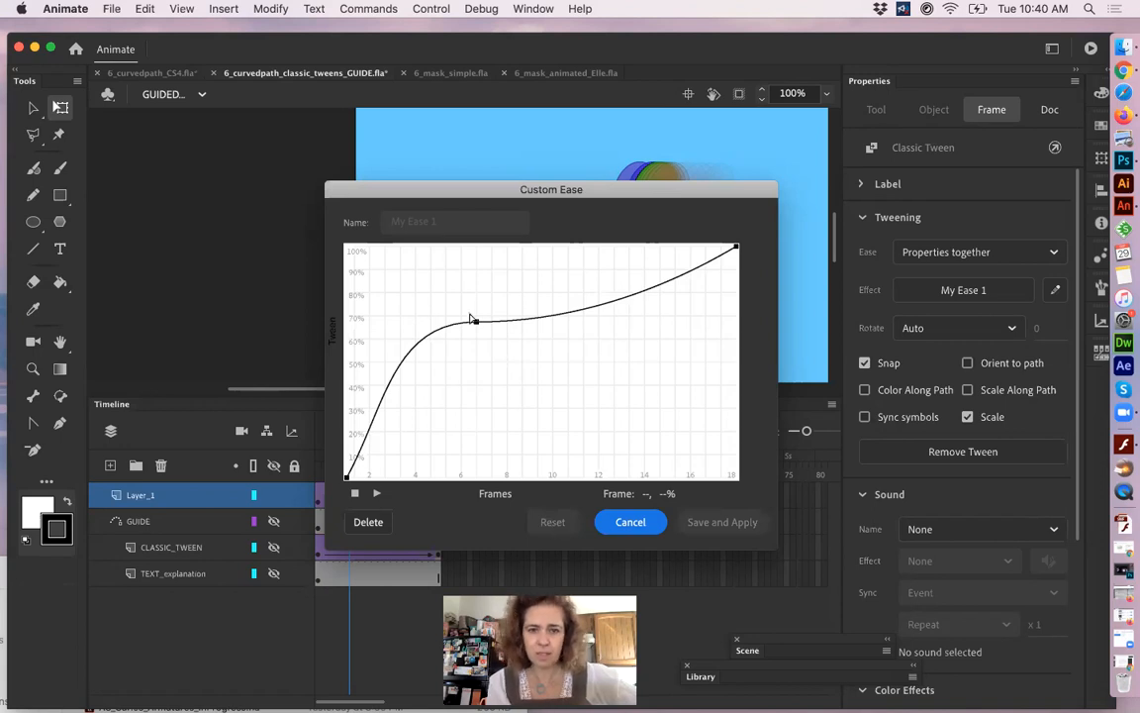
click(476, 324)
key(Delete)
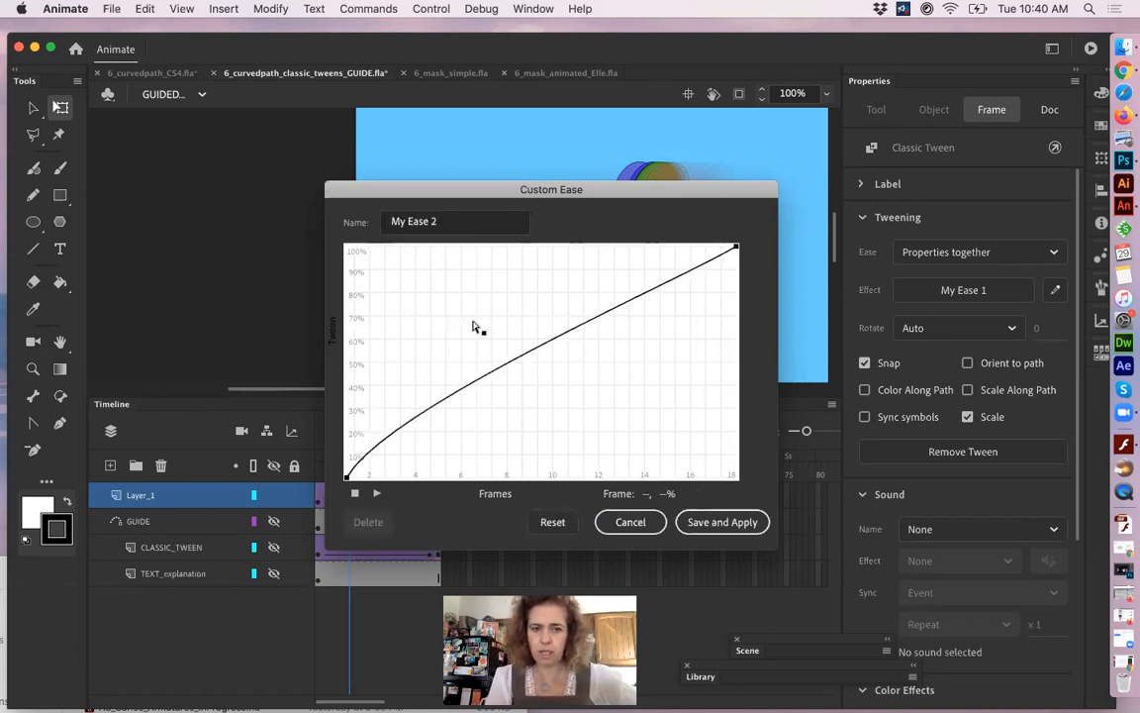
click(720, 522)
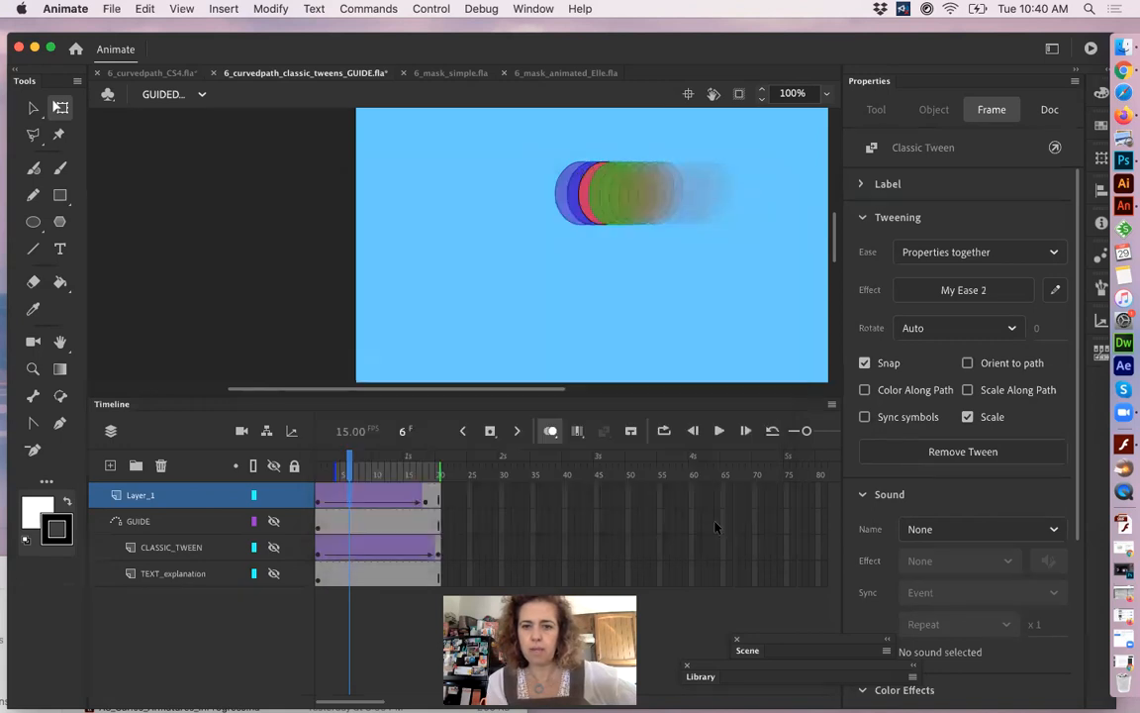
- Preview the Ease In presets Quad, Cubic, Quart and Quint for the Layer_1 classic tween
click(977, 289)
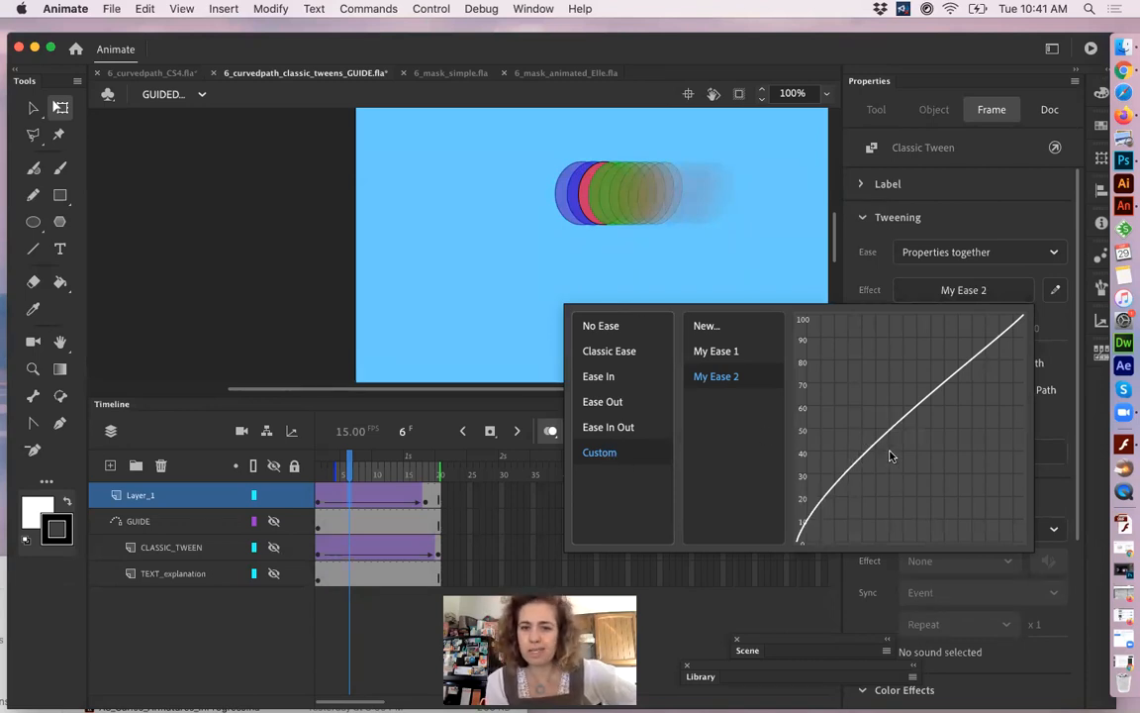
click(599, 377)
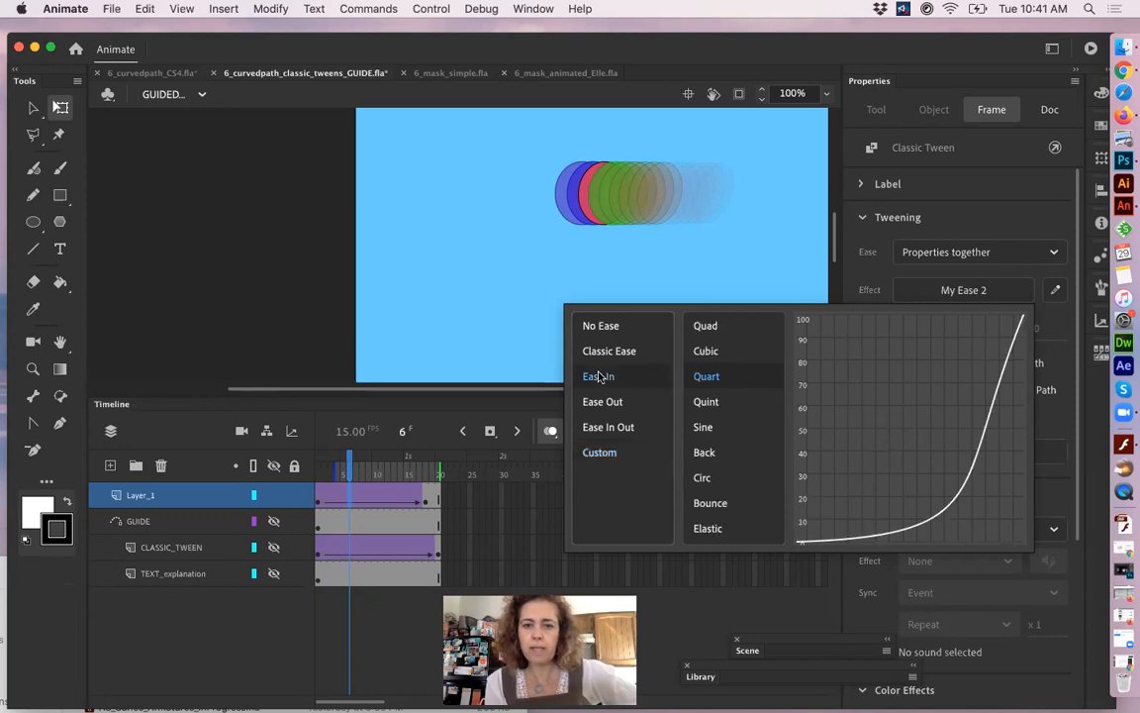
click(708, 329)
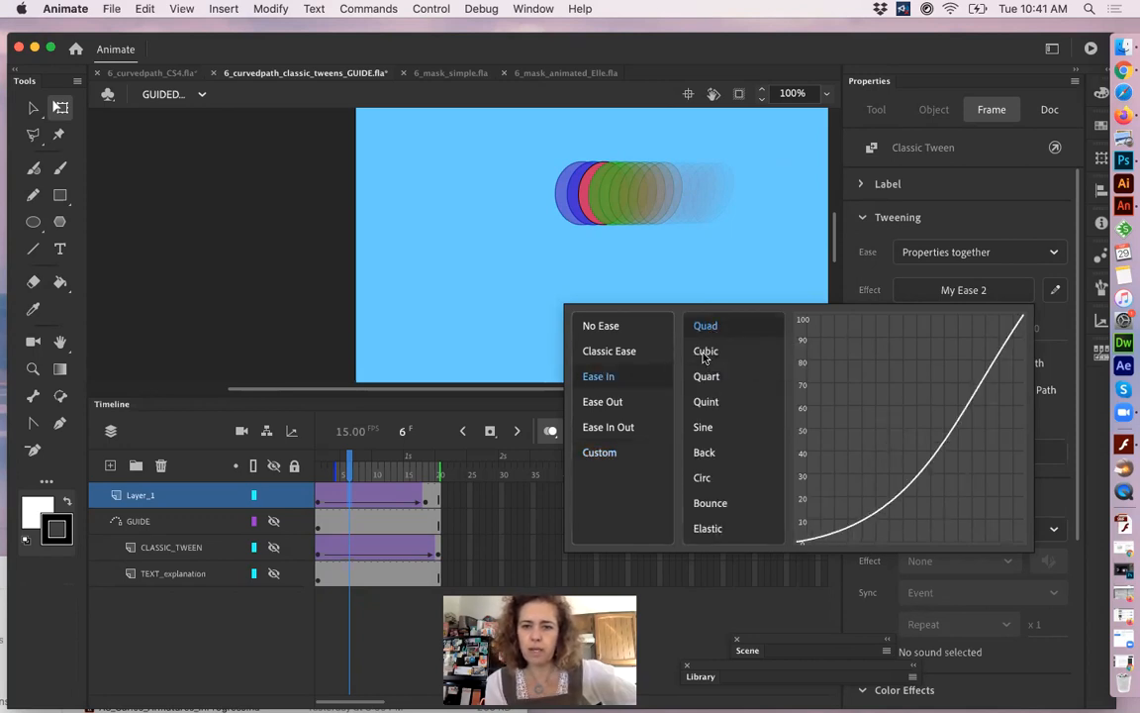
click(703, 354)
click(714, 378)
click(705, 400)
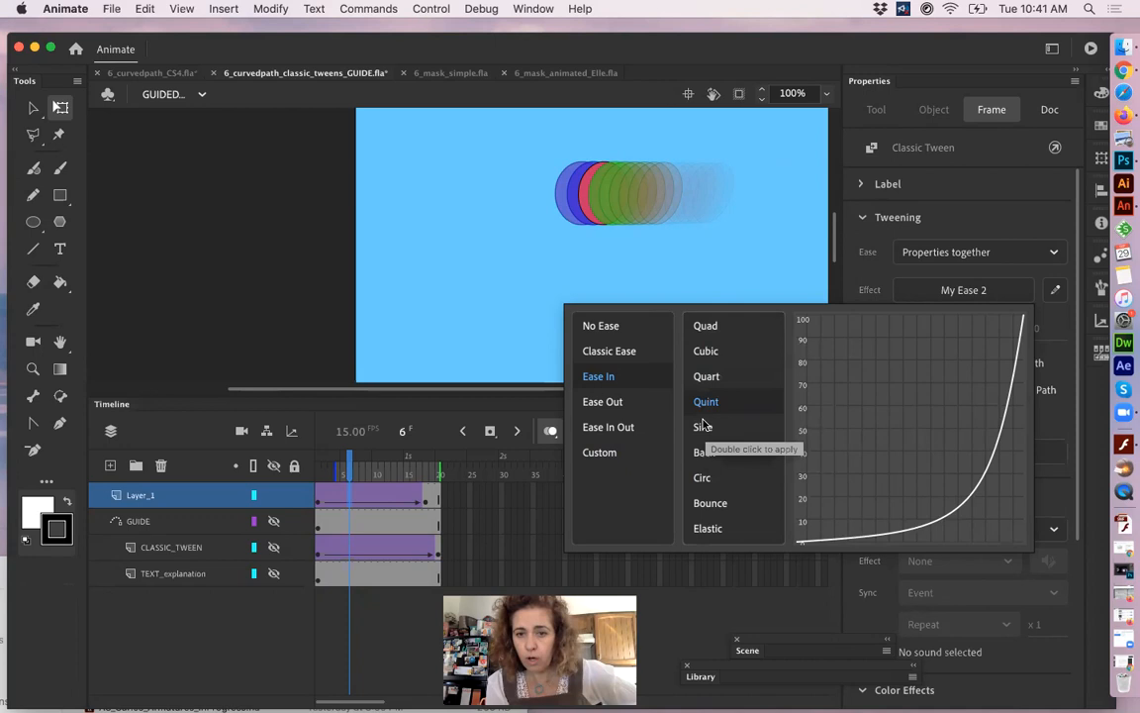
- Apply the Quad preset of Ease In Out to the Layer_1 tween and play the animation from the start
click(607, 428)
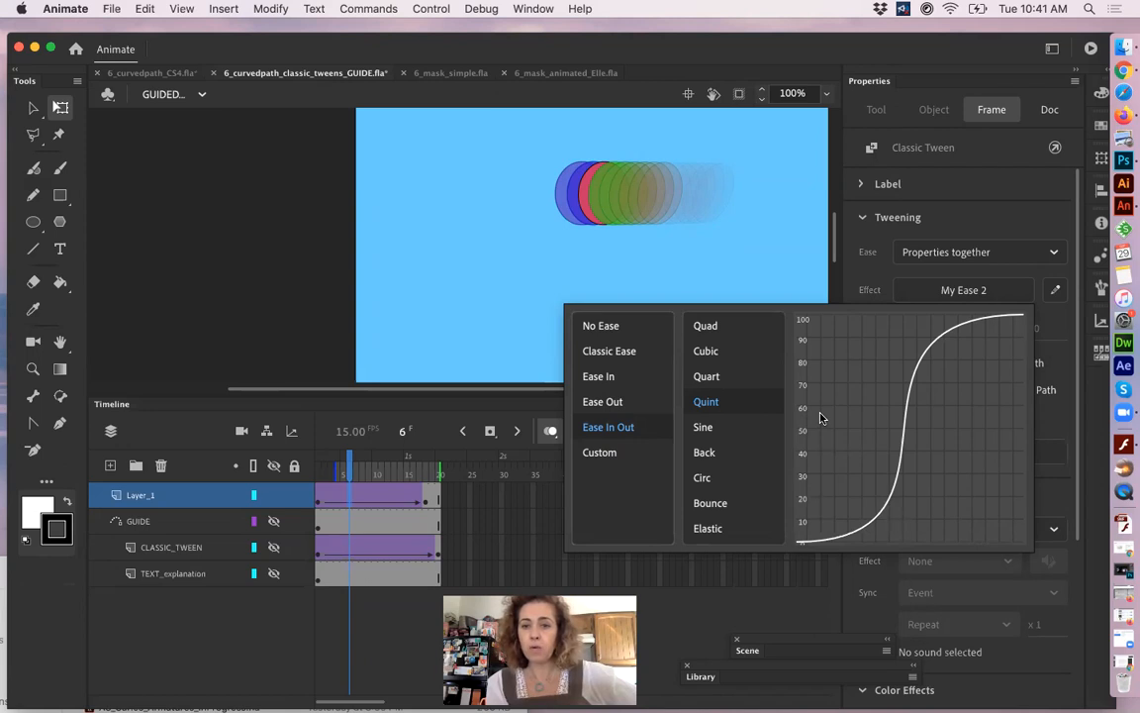
click(705, 329)
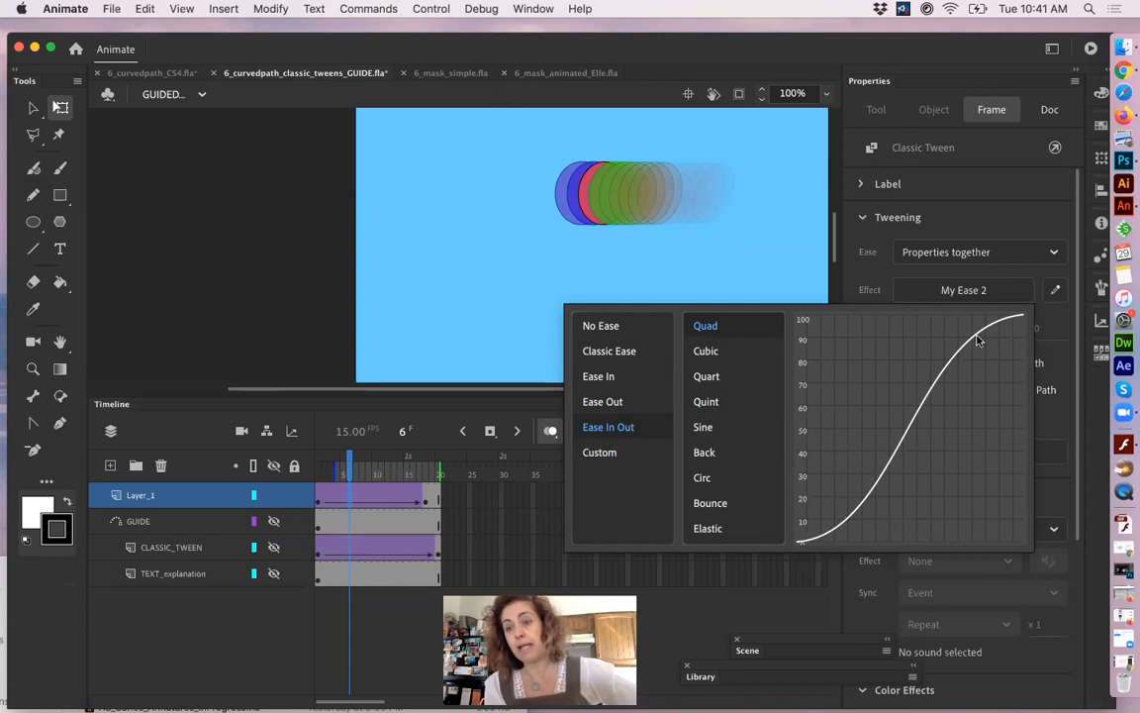
double_click(706, 327)
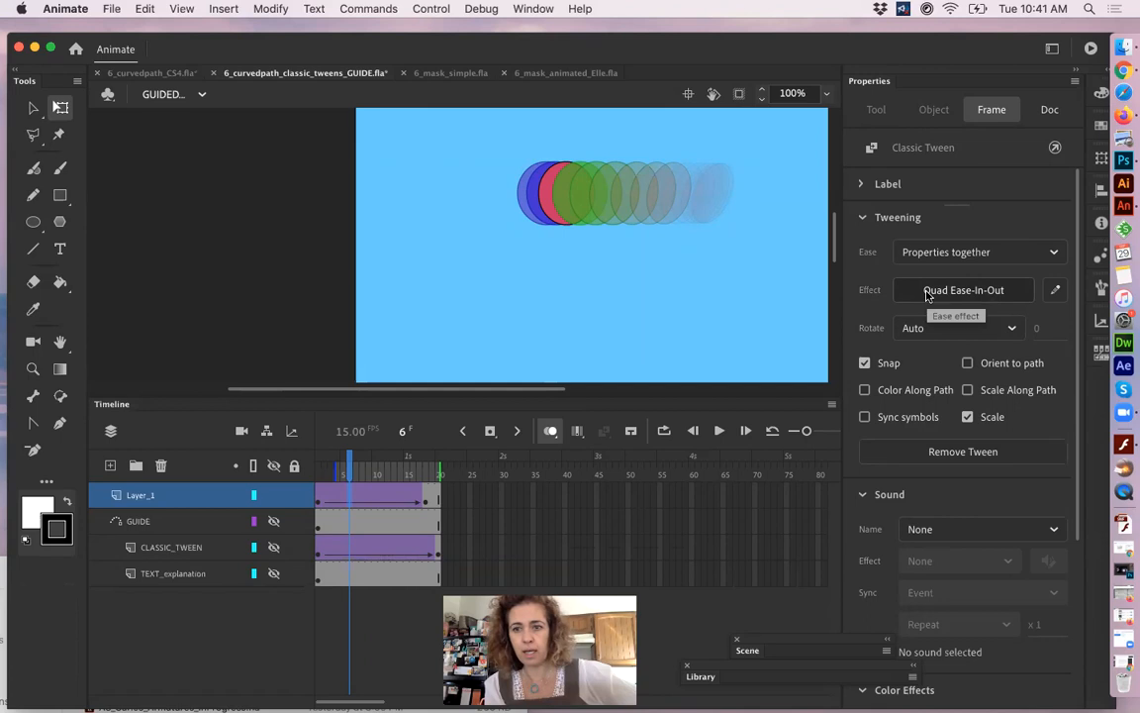
click(322, 472)
key(Return)
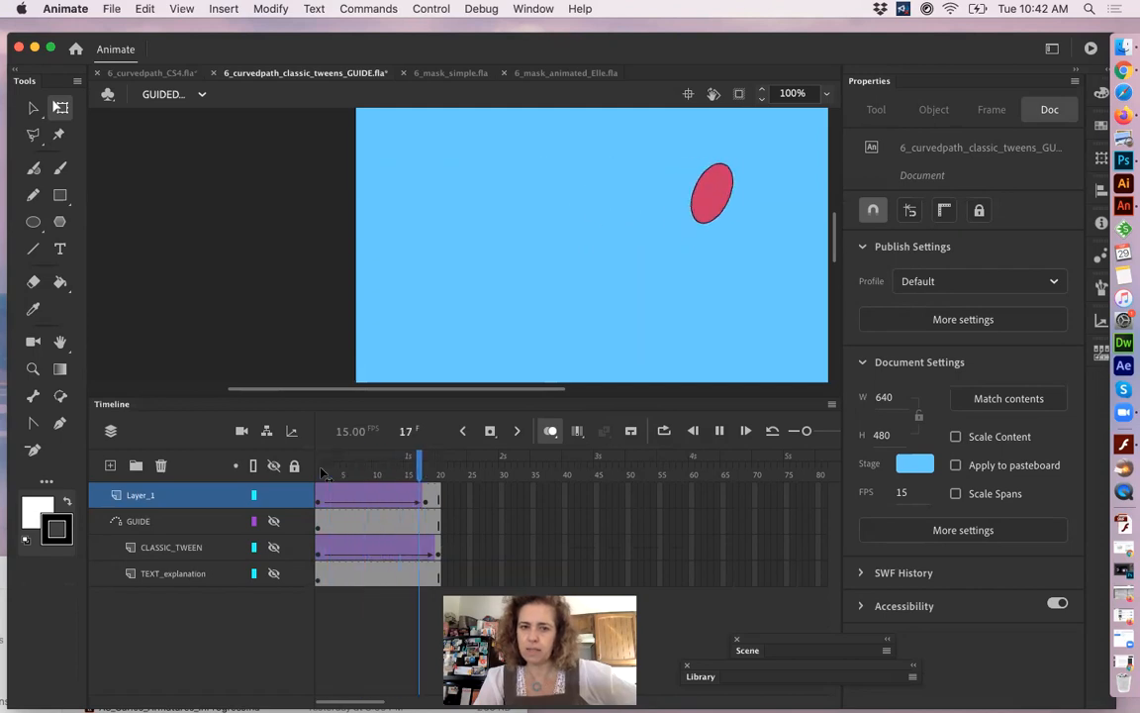
- Set the Layer_1 tween to ease properties separately and give Position the Quad preset of Ease In Out
click(333, 470)
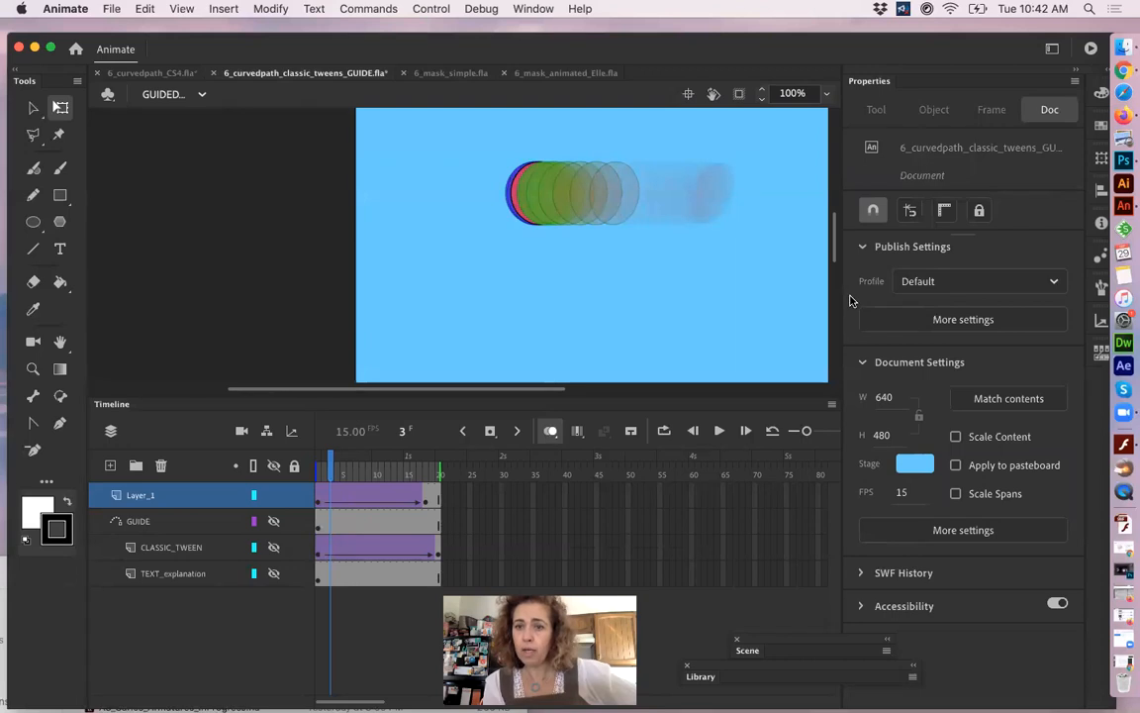
click(330, 500)
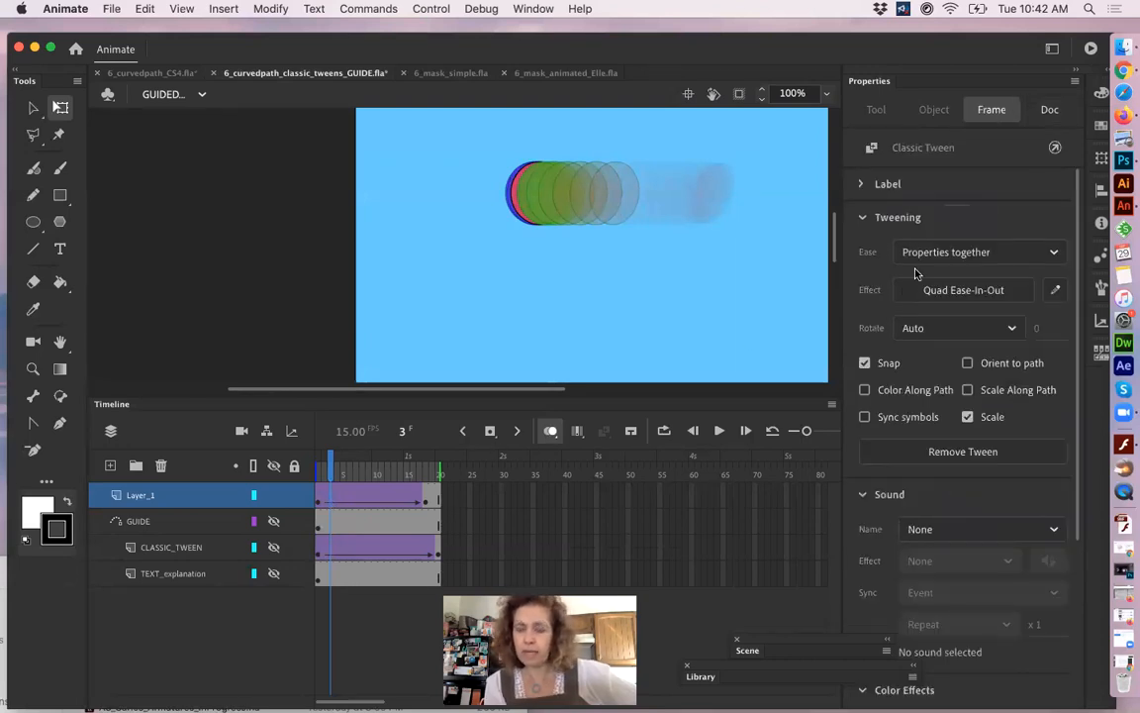
click(985, 255)
click(955, 309)
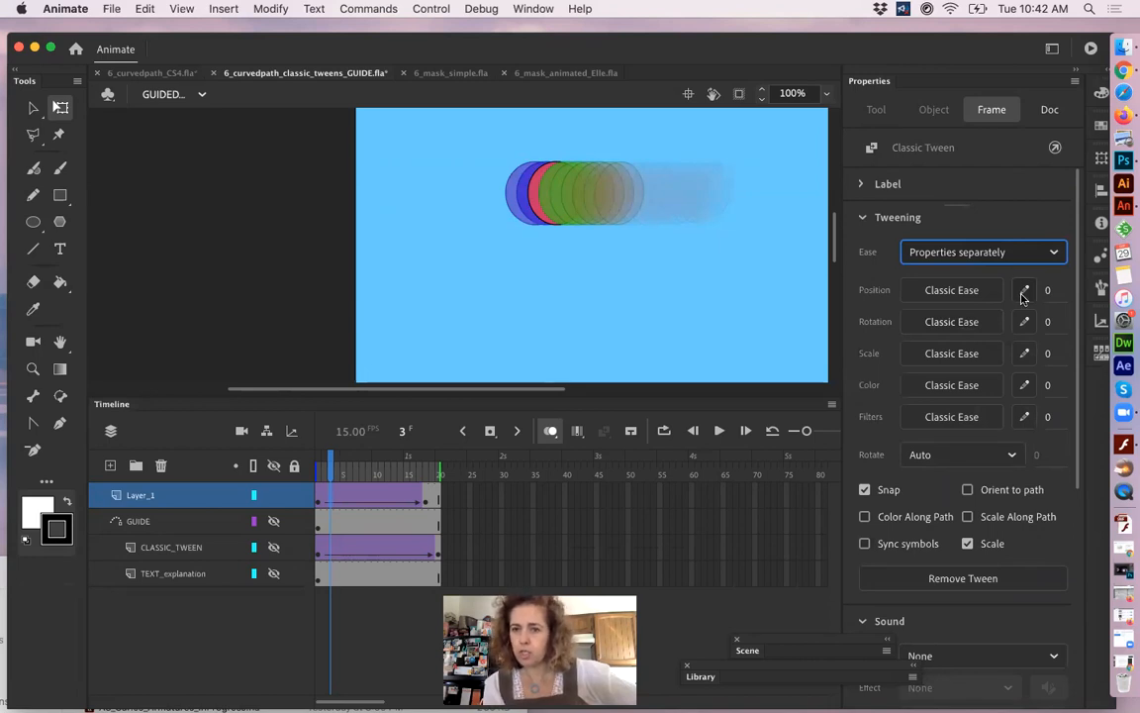
click(953, 290)
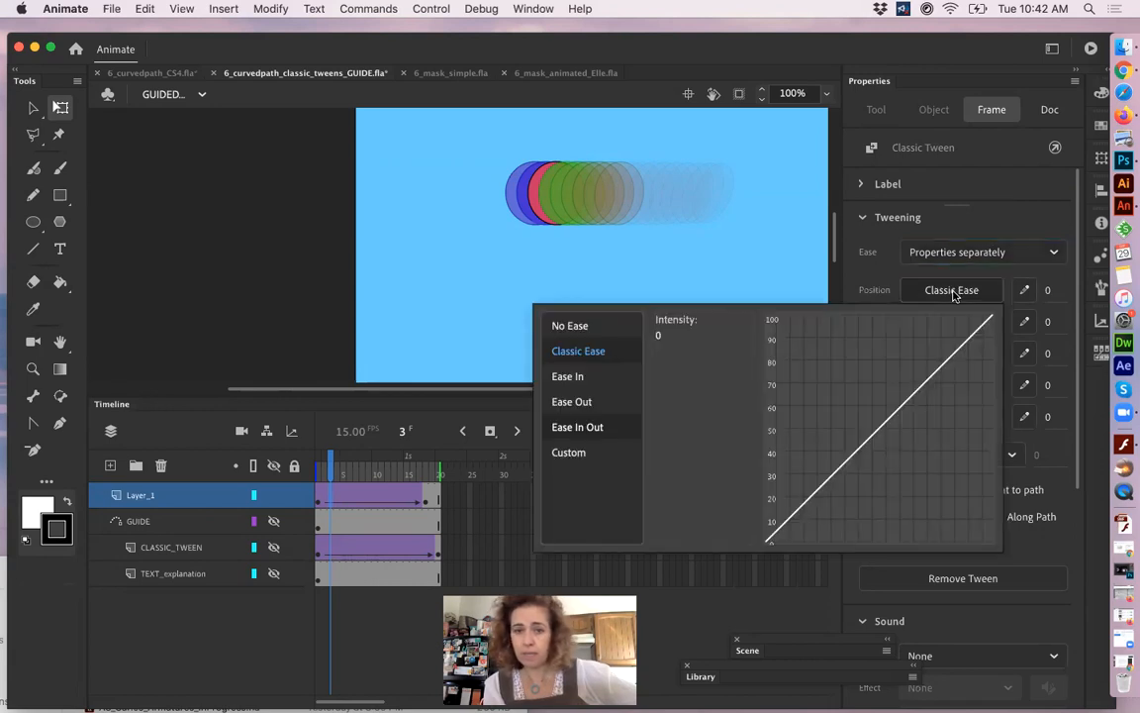
click(584, 427)
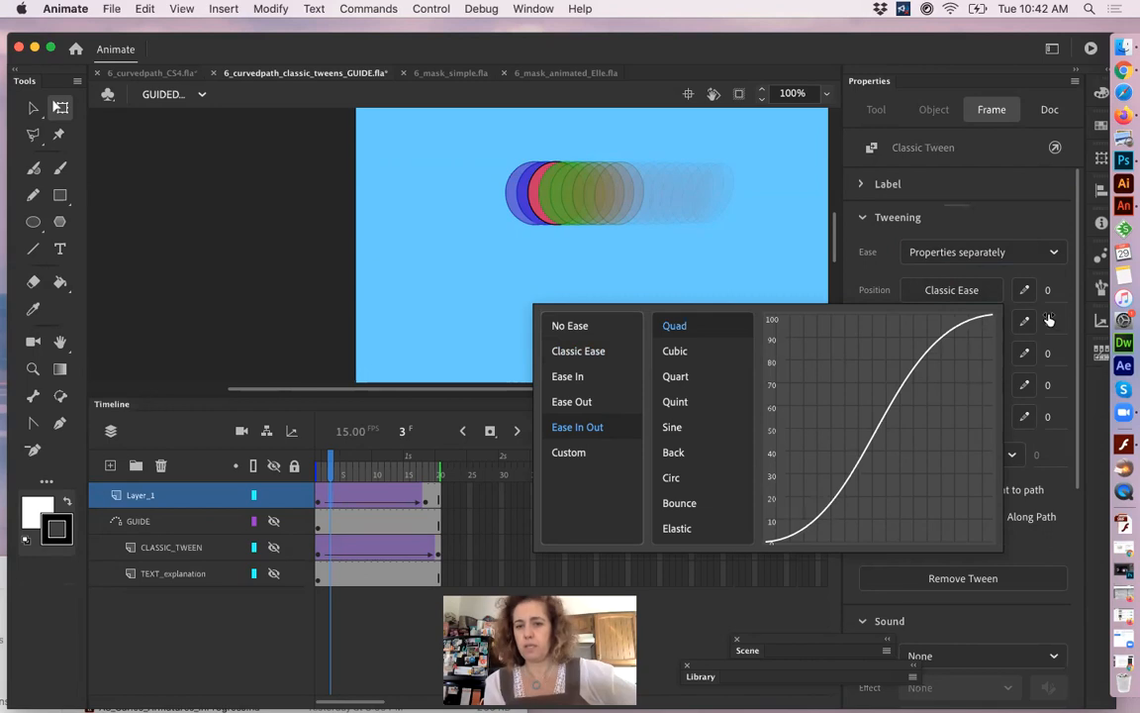
click(682, 329)
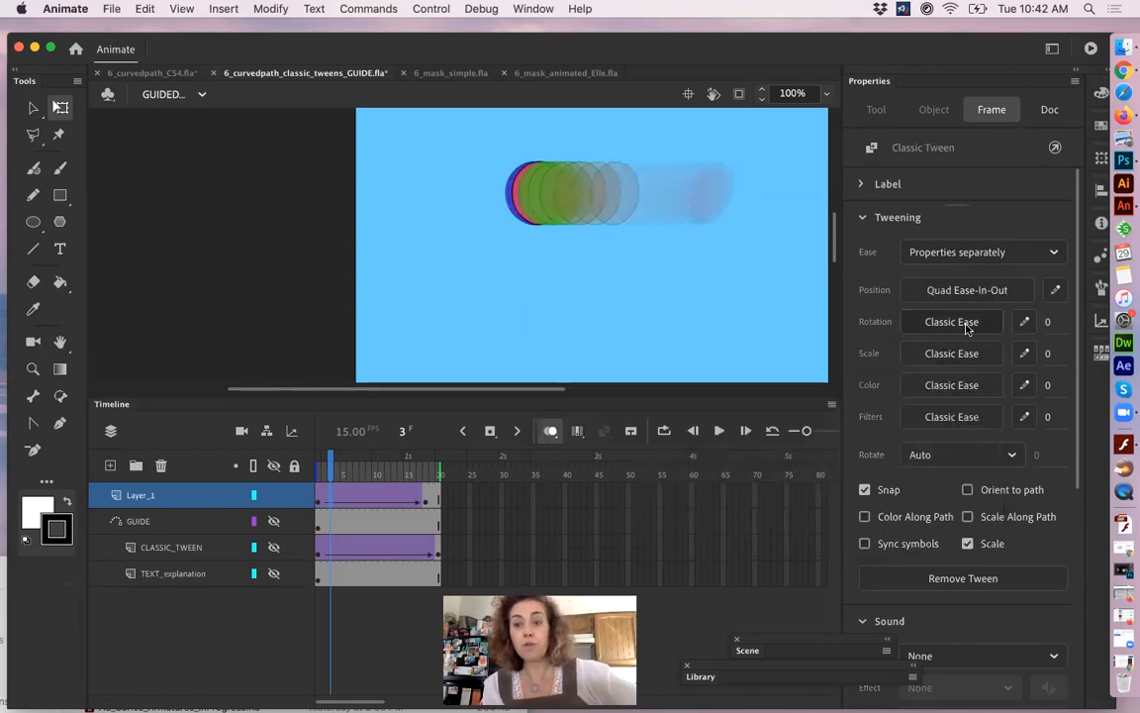
- Give Rotation a custom ease with the curve's start handle pulled nearly flat to the last frame, apply it and play the animation
click(1024, 322)
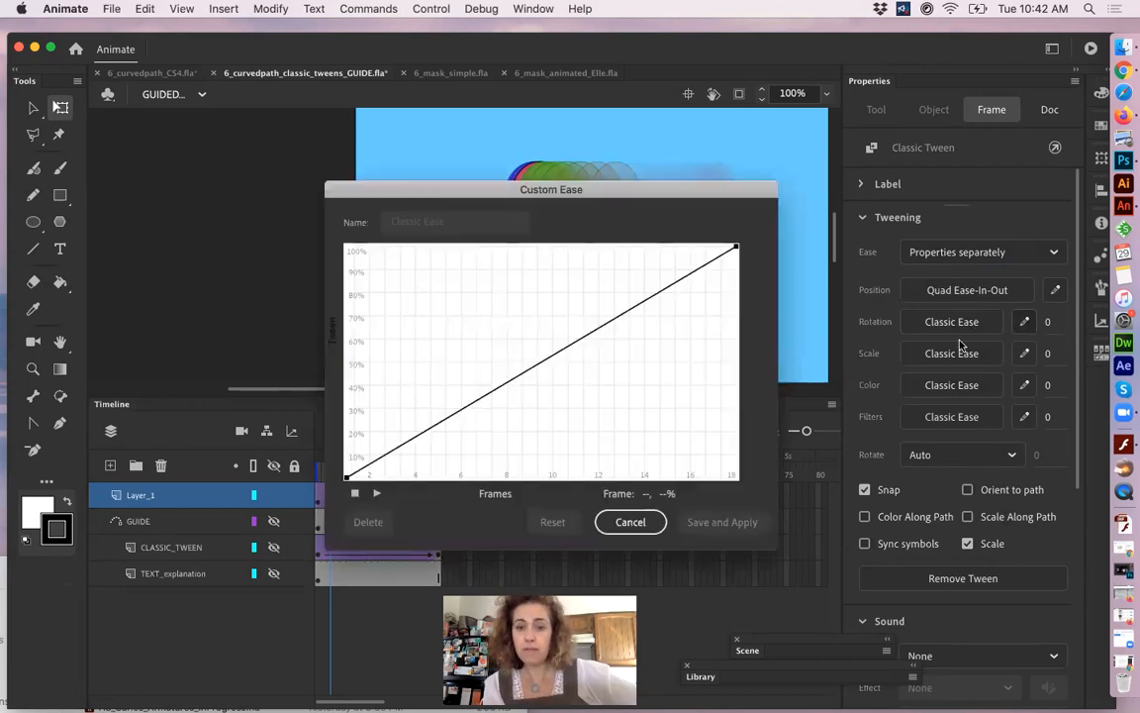
click(346, 477)
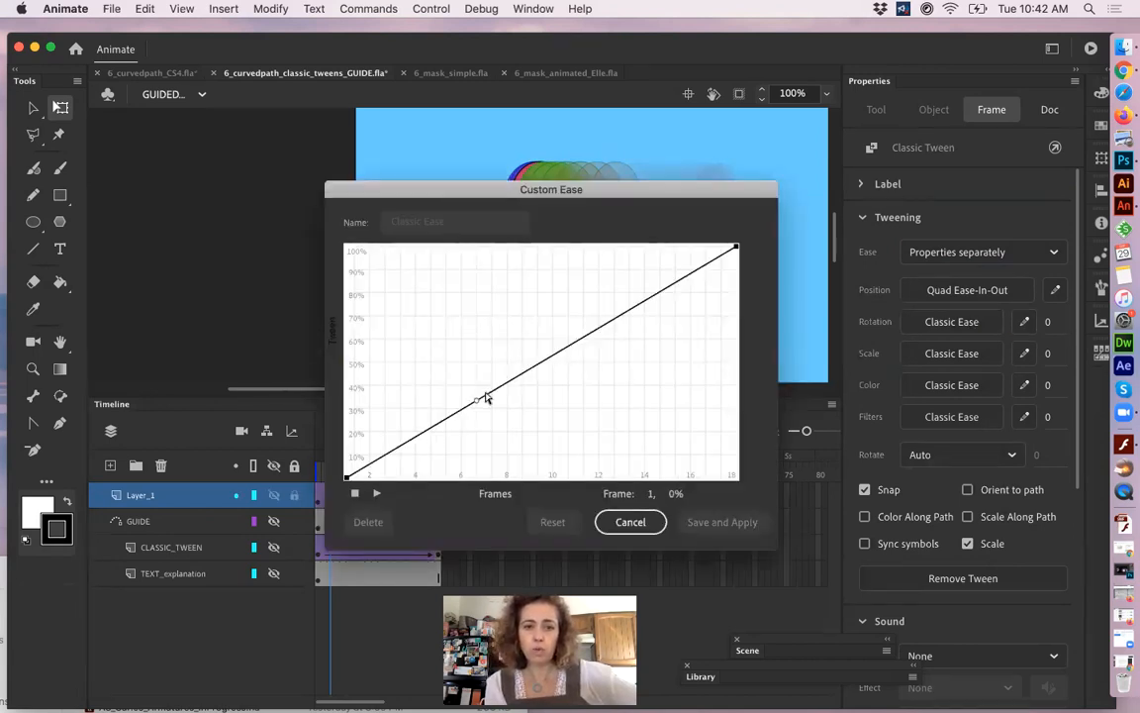
drag(477, 406, 750, 468)
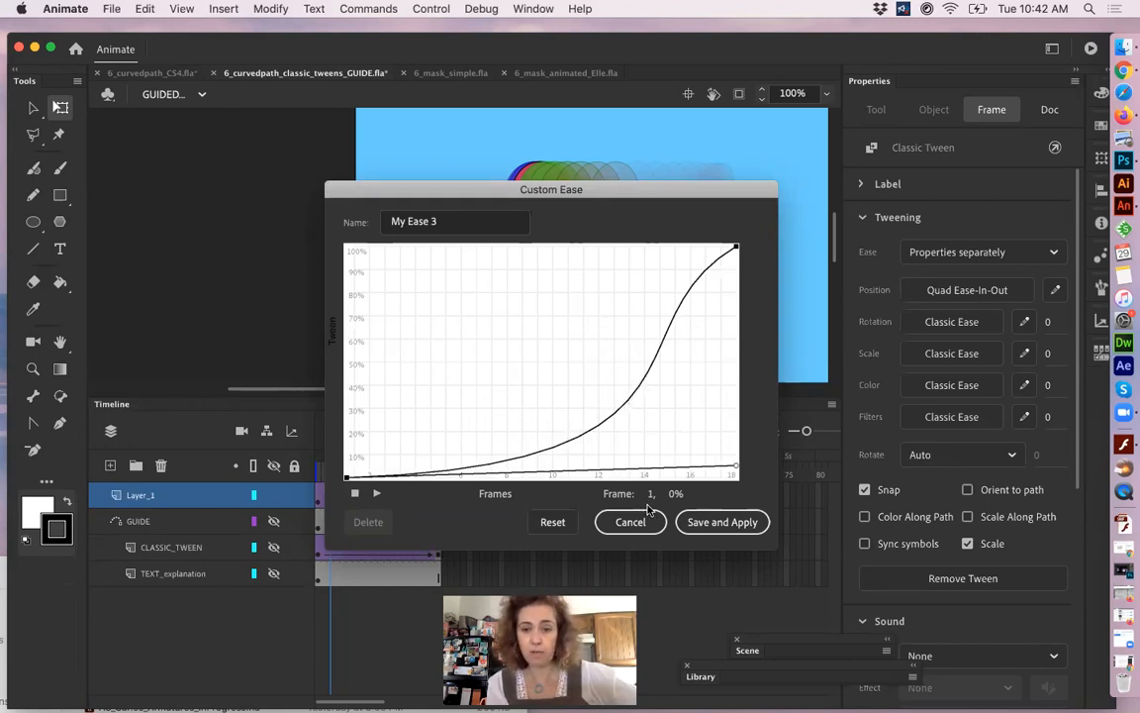
click(693, 523)
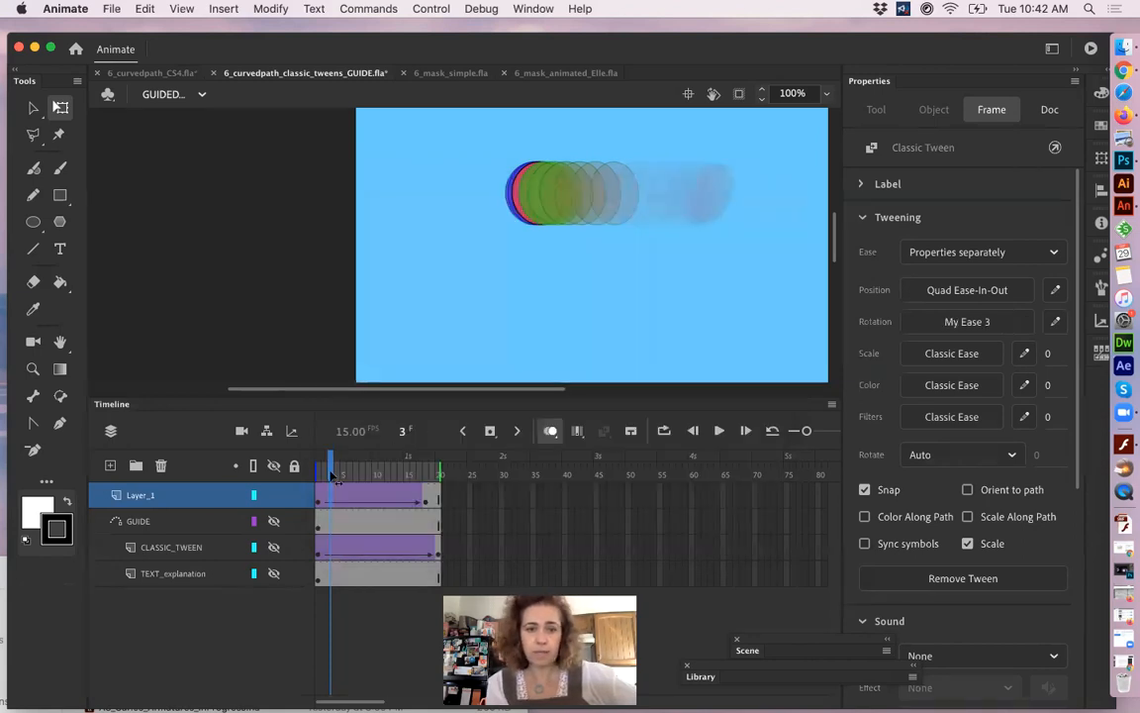
key(Return)
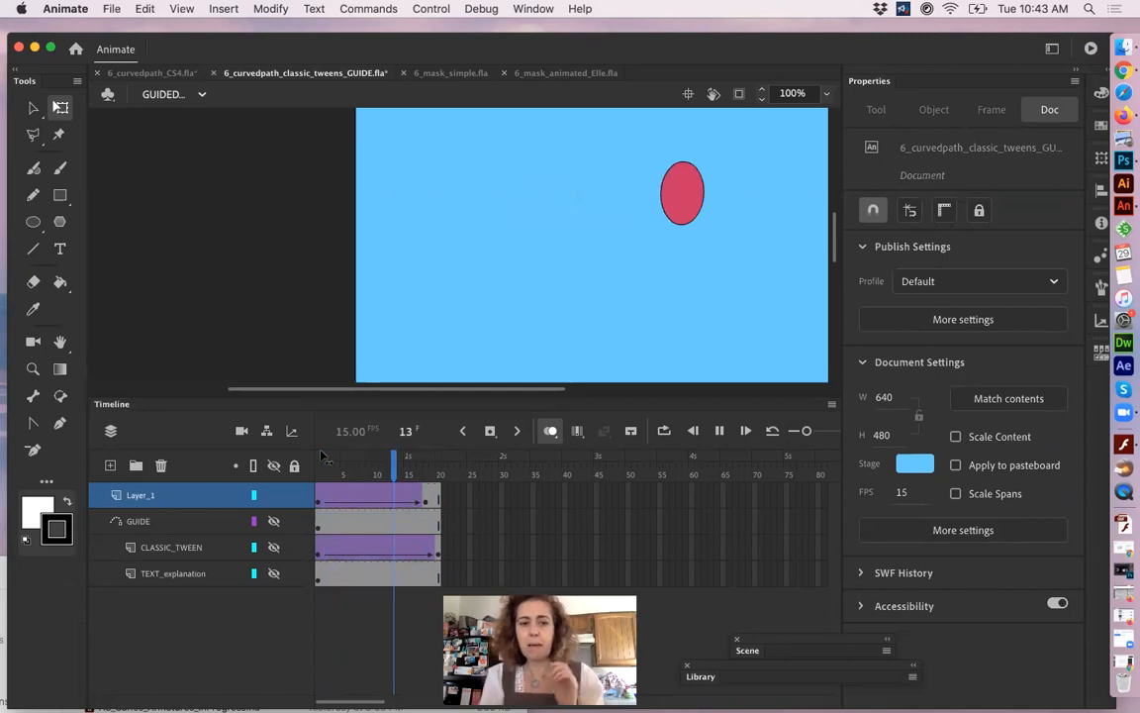
click(344, 495)
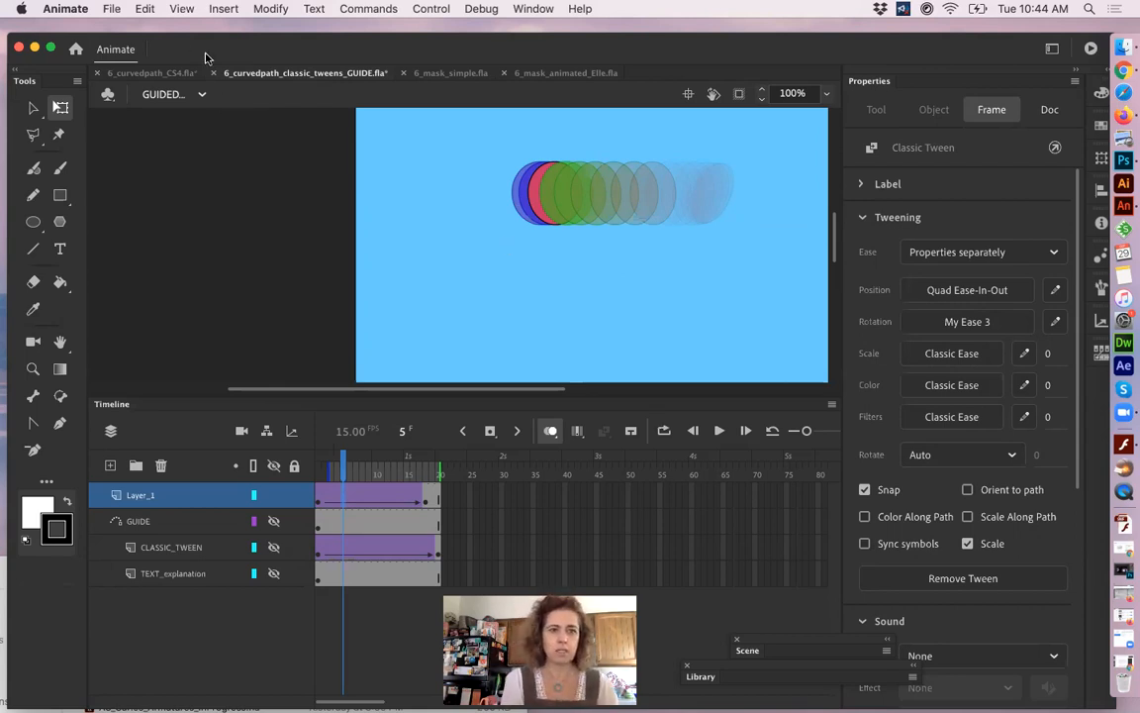
- Bring up the 6_mask_simple.fla document and reposition the application window
drag(178, 48, 194, 80)
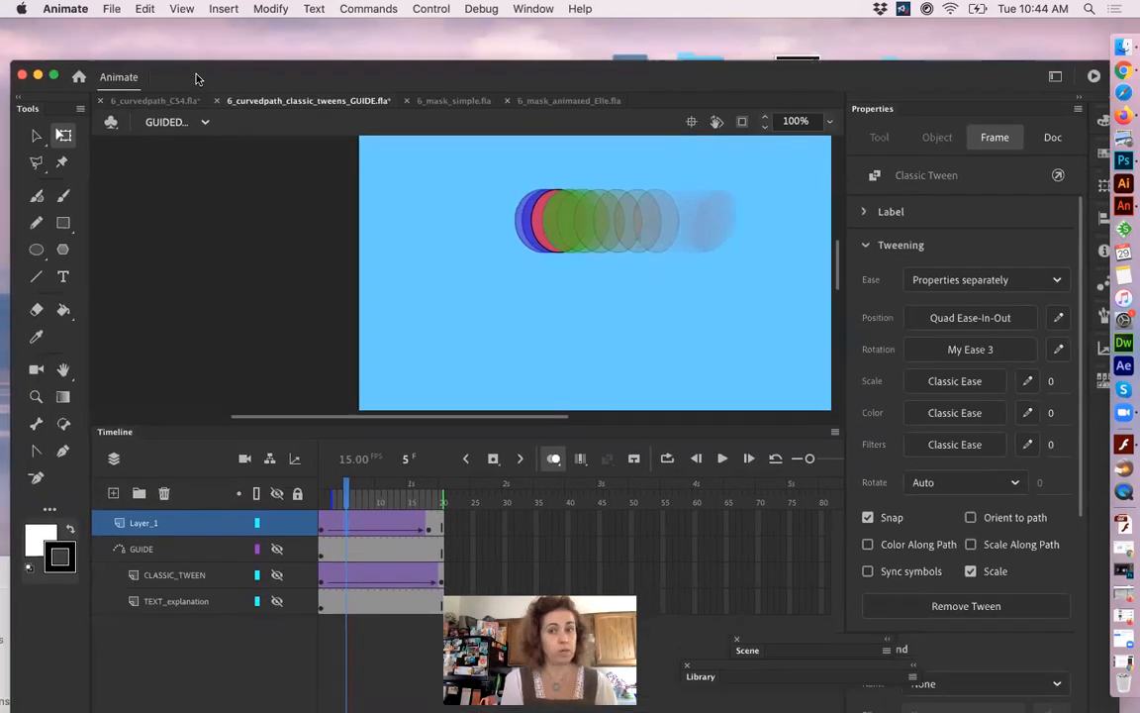
click(450, 101)
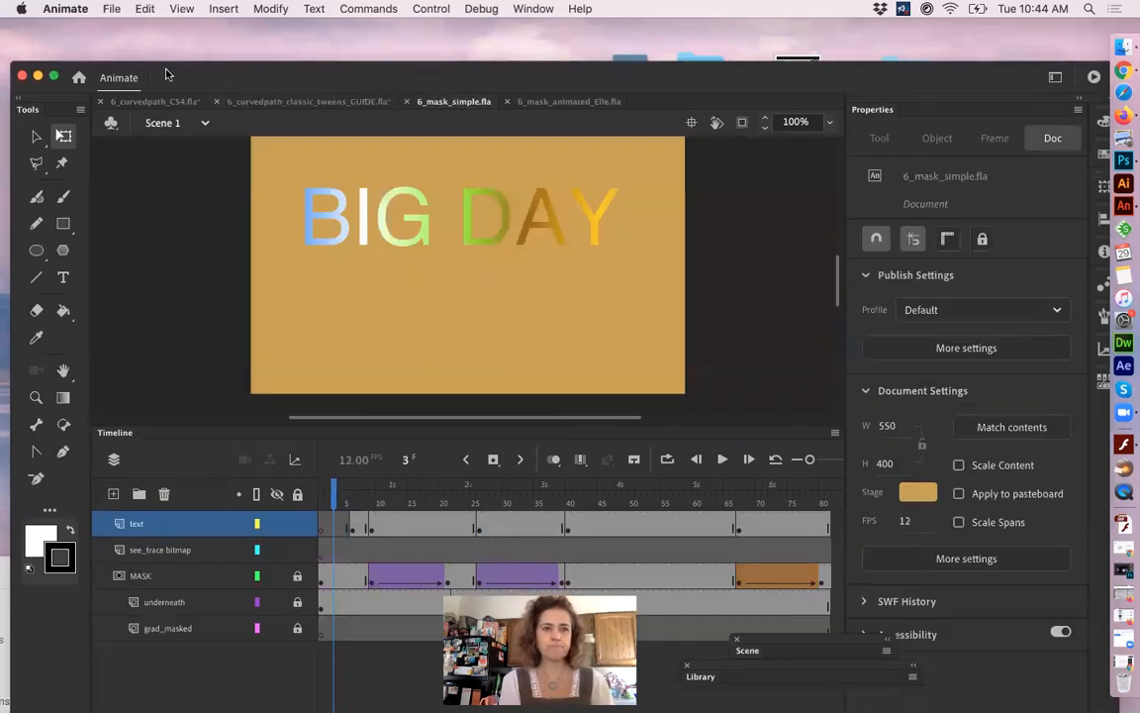
drag(167, 65, 164, 55)
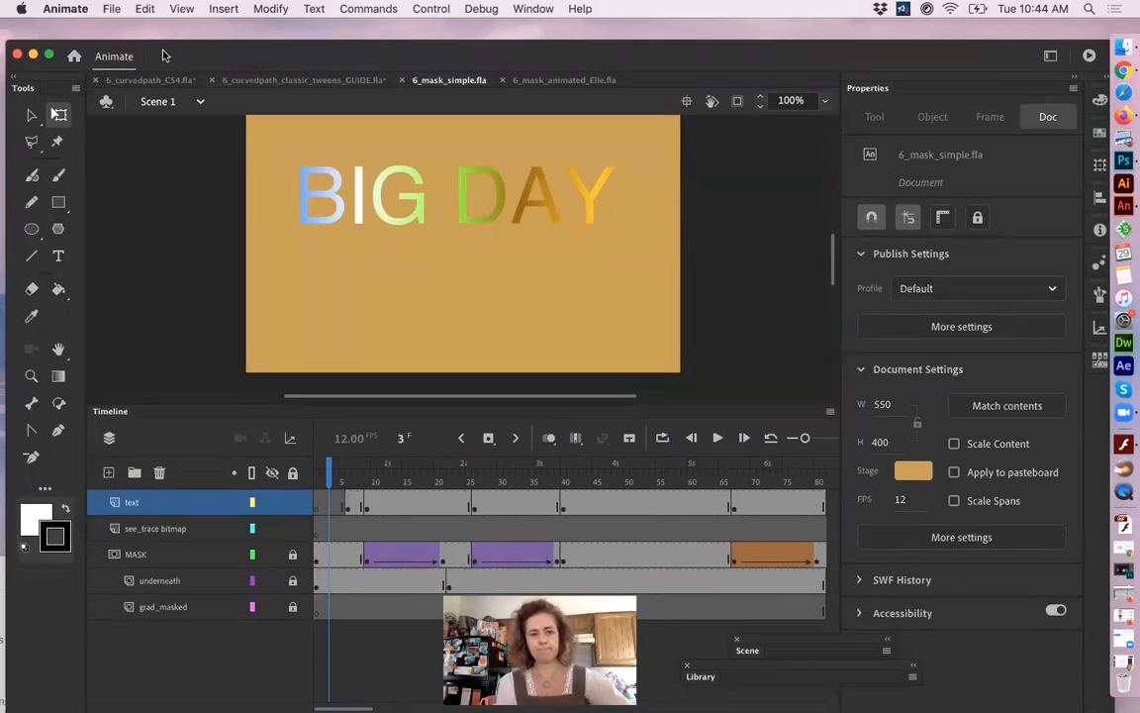
- Create a new Standard character animation document, 640 × 480 pixels at 15 fps, for ActionScript 3.0
click(114, 9)
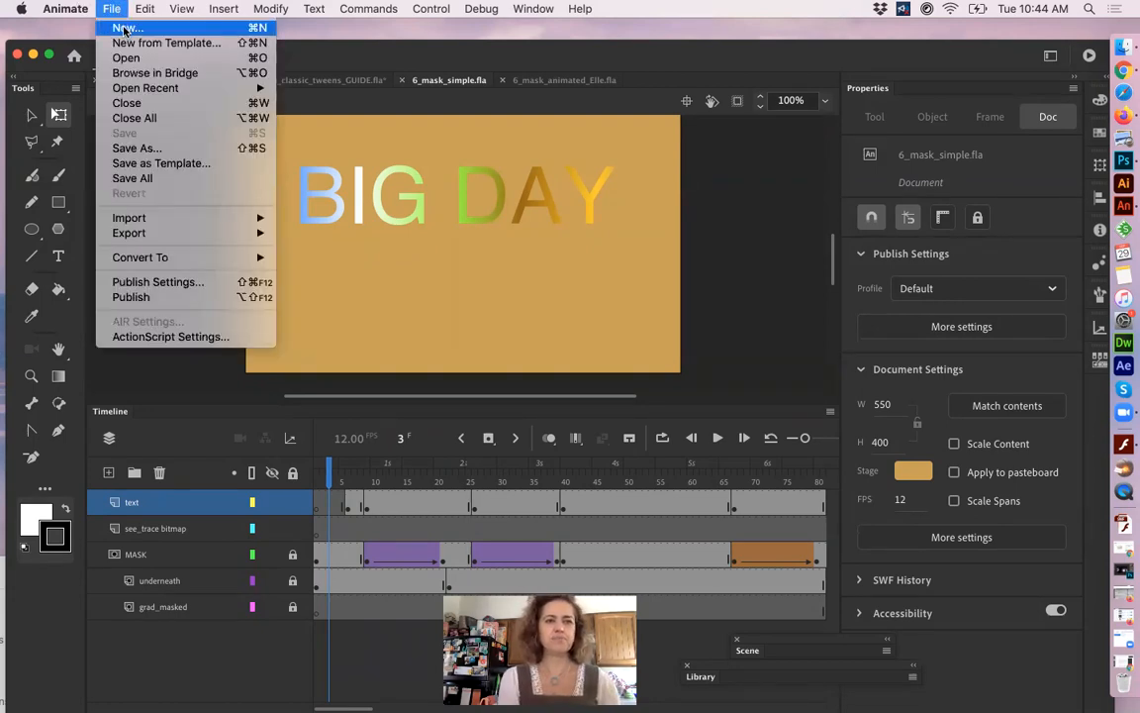
click(126, 29)
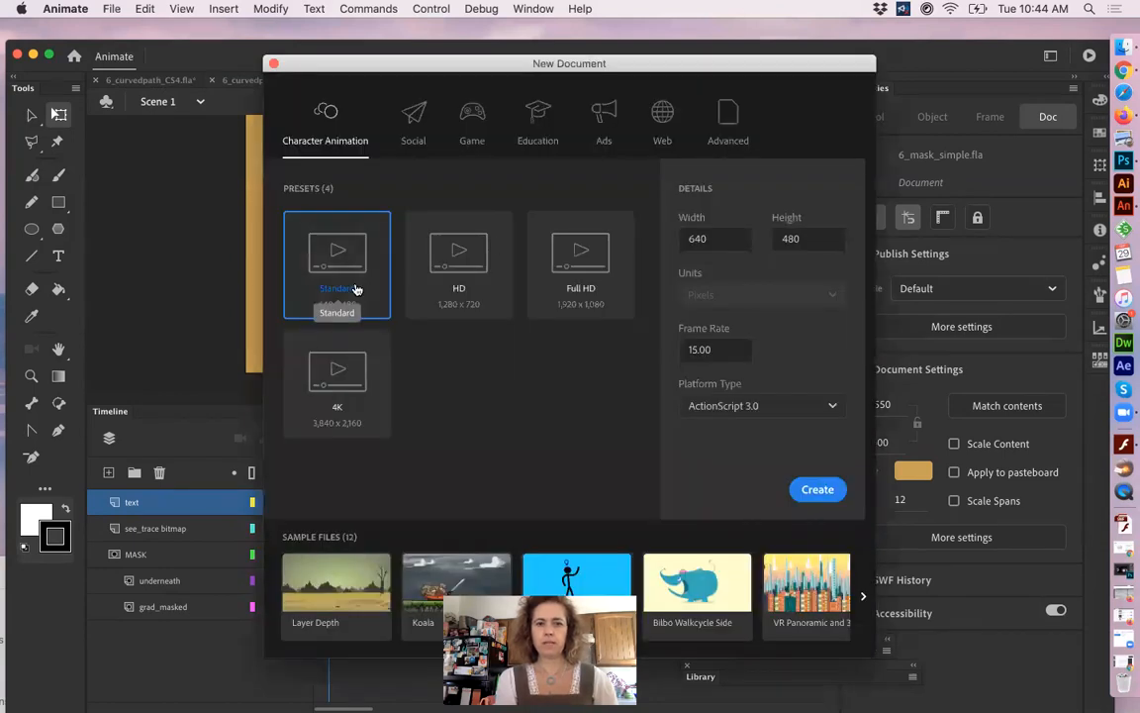
click(818, 491)
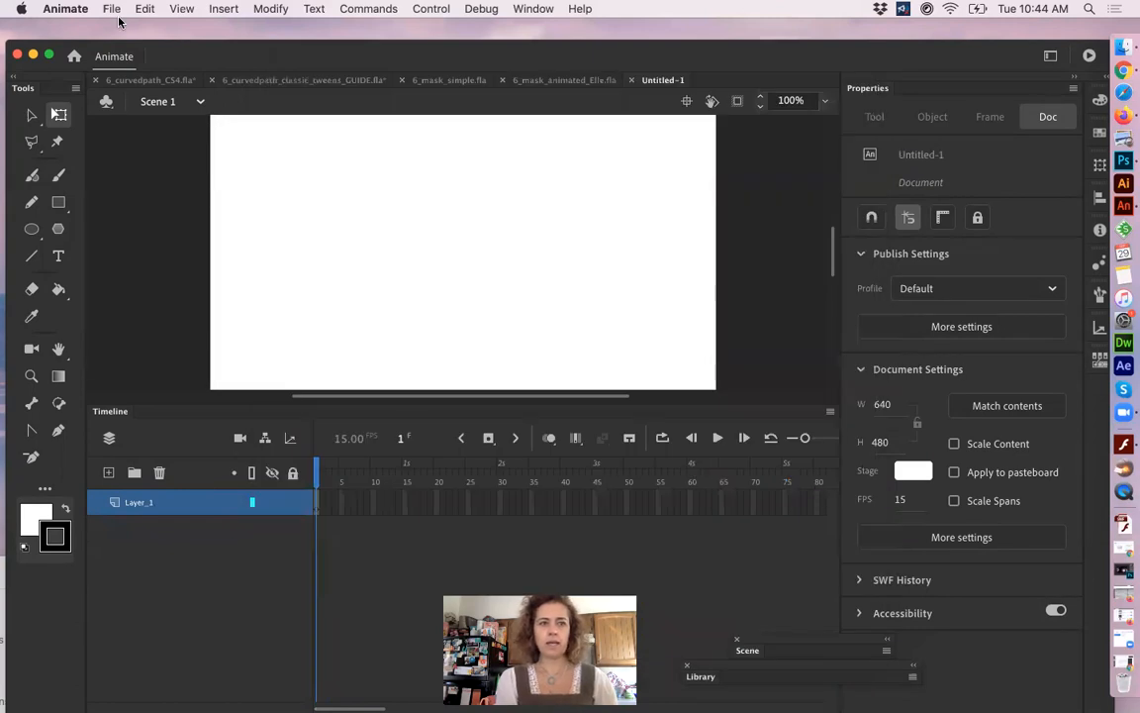
- Save the new document as mask_test.fla in the Downloads folder
click(112, 9)
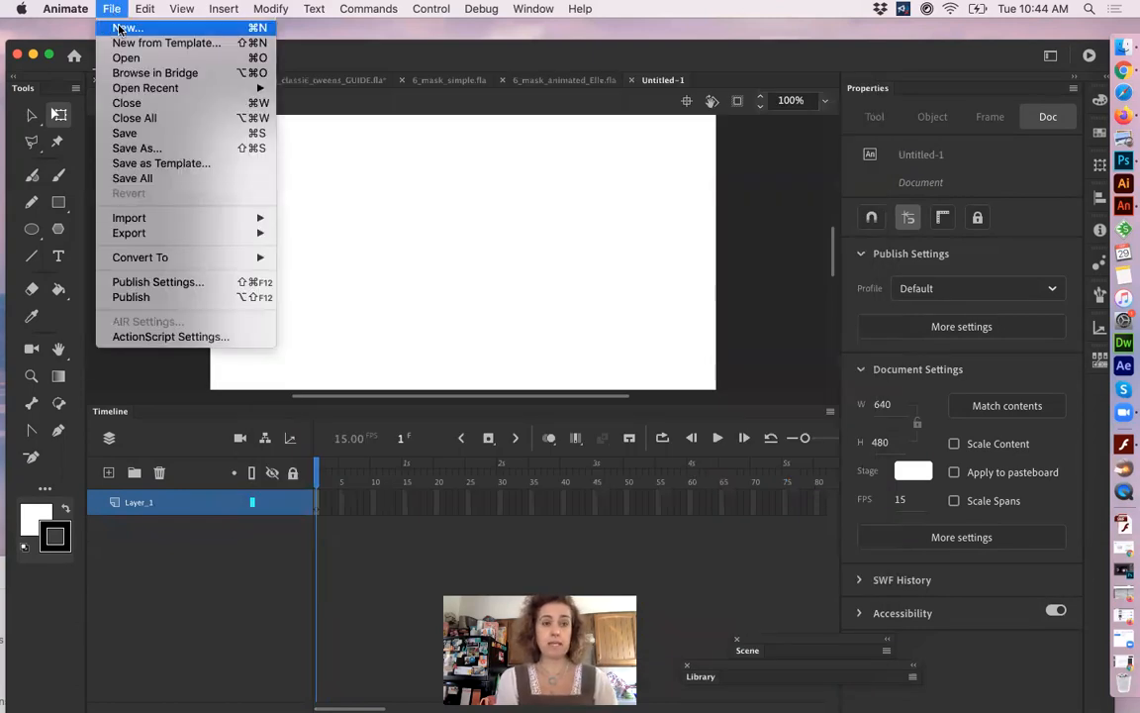
click(144, 150)
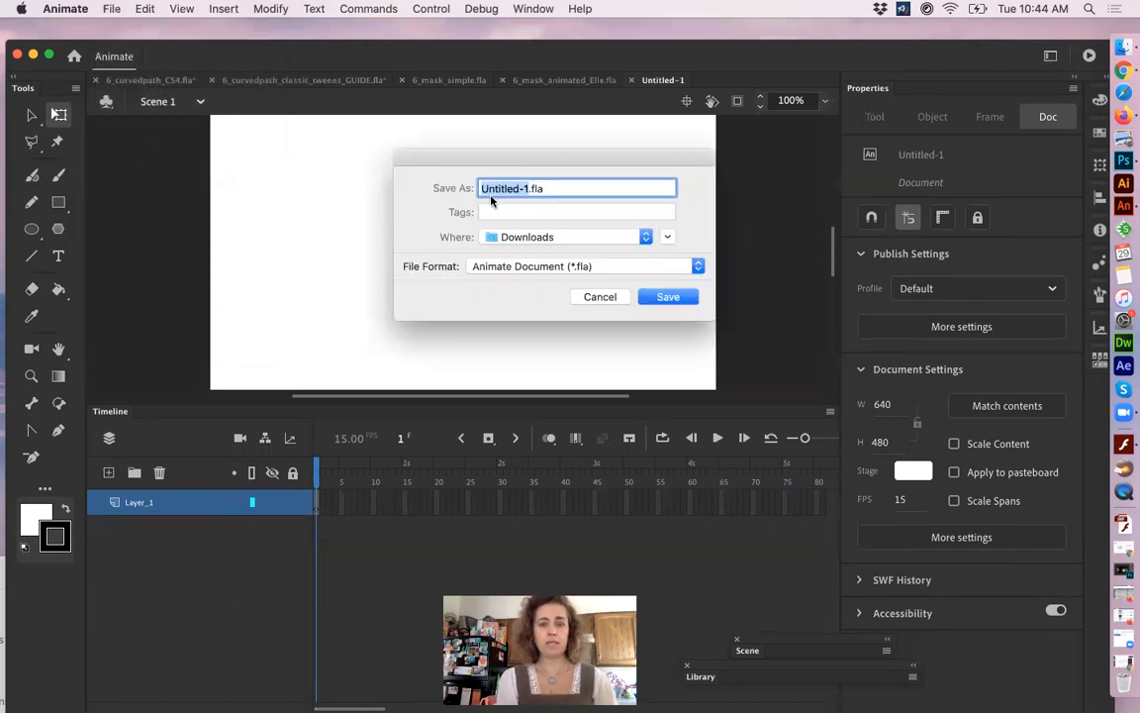
text(mask_t)
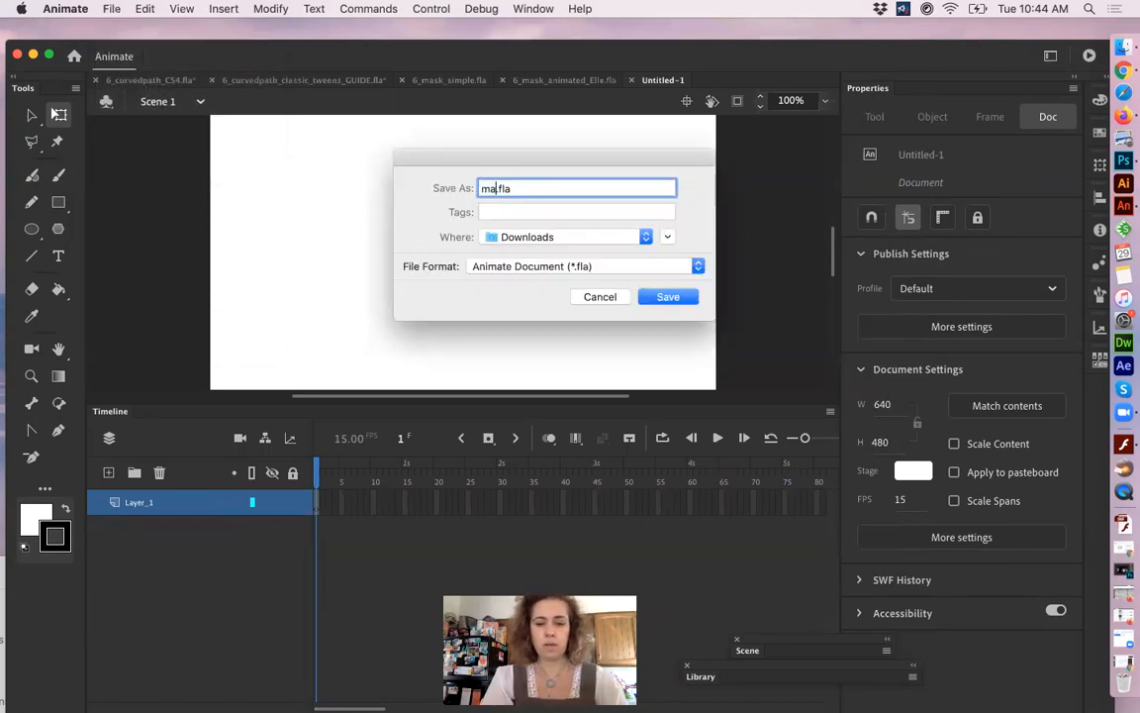
text(est)
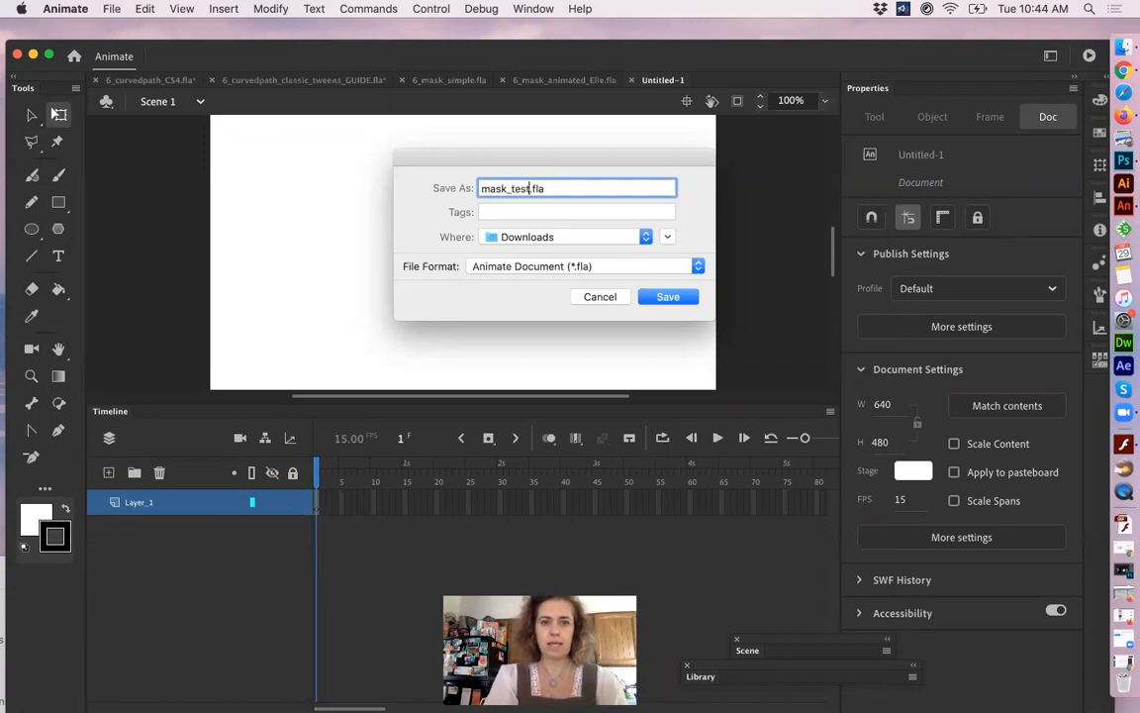
click(670, 297)
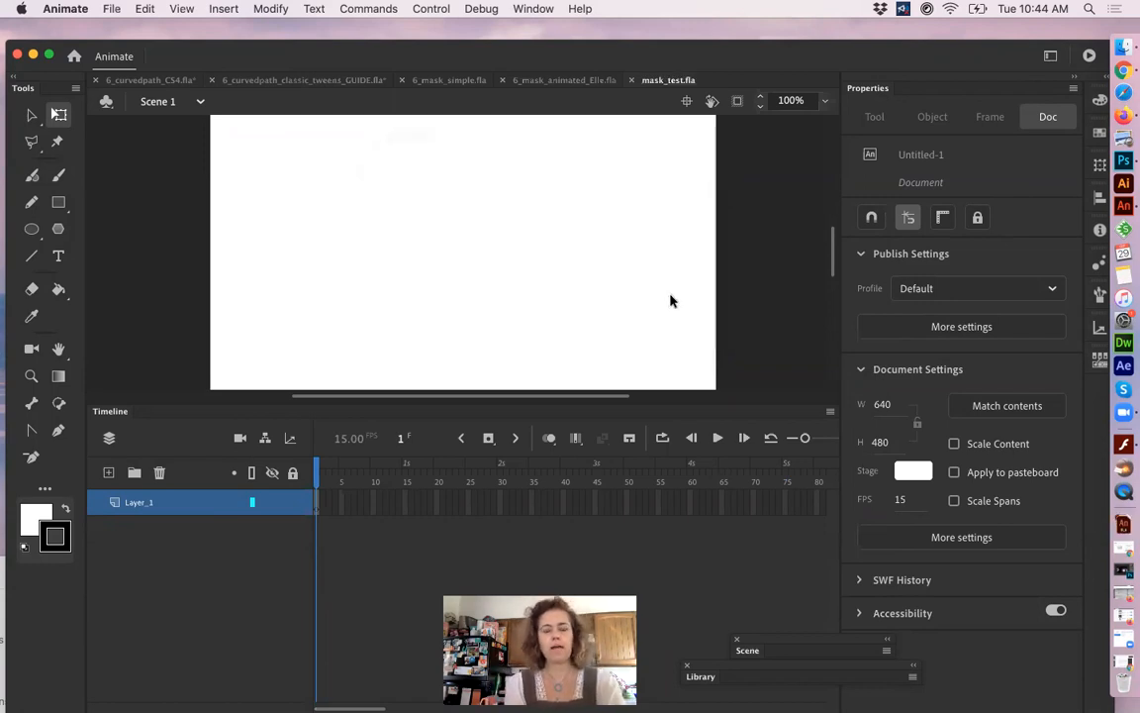
- Set the stage background to pale cyan and the fill colour to blue #0066CC
click(912, 471)
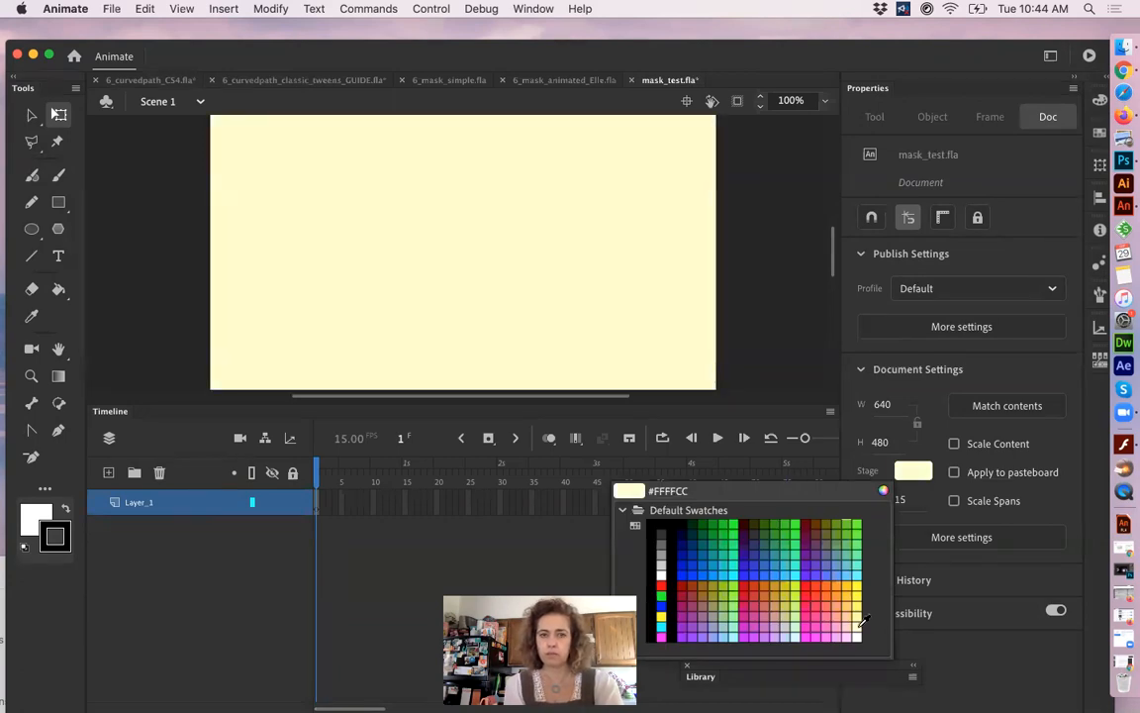
click(802, 633)
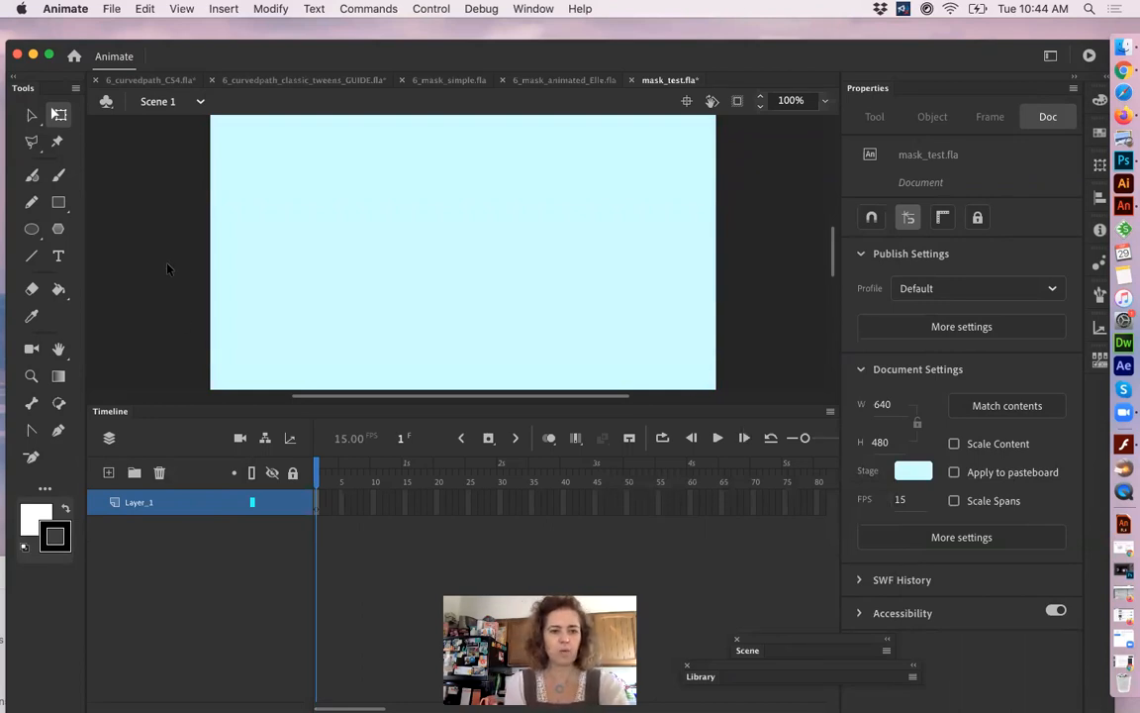
click(39, 516)
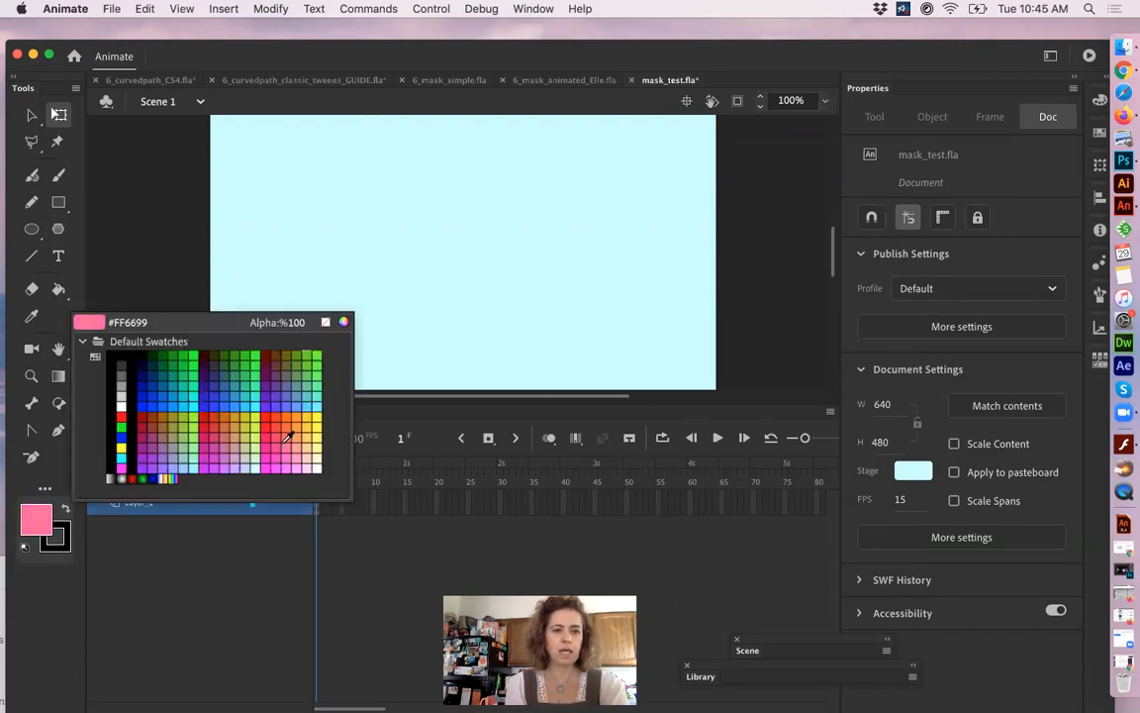
click(164, 395)
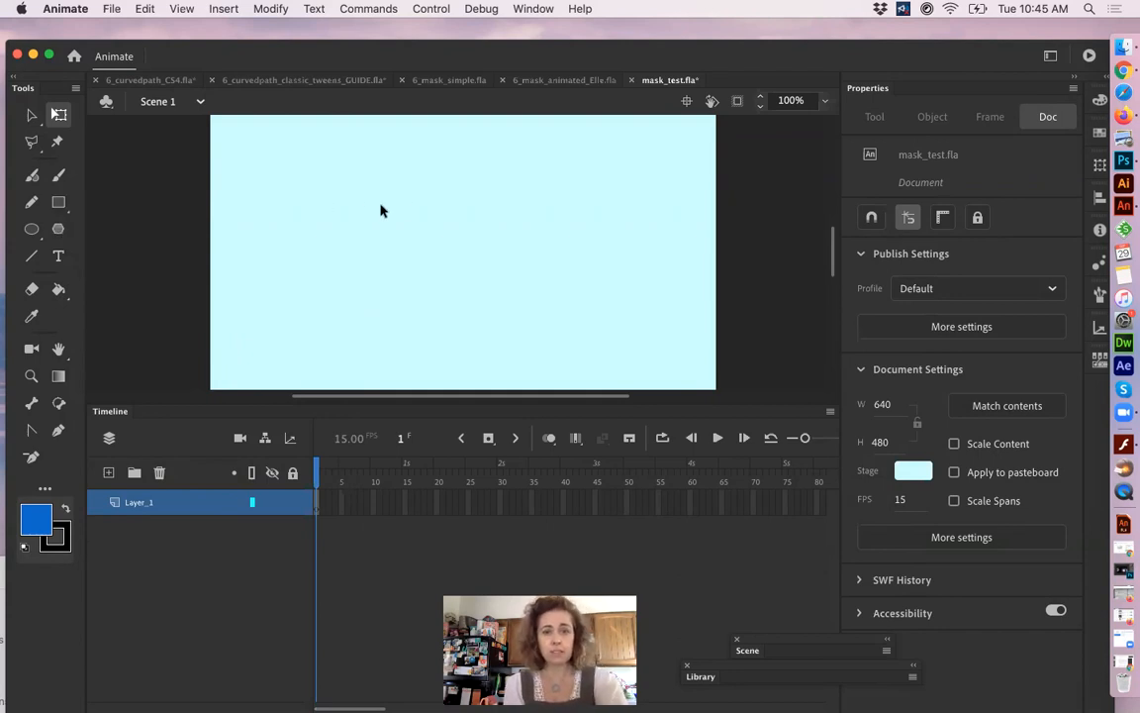
- Draw a blue rectangle with a black stroke covering the whole stage, about 644 × 482 pixels
drag(755, 407, 760, 471)
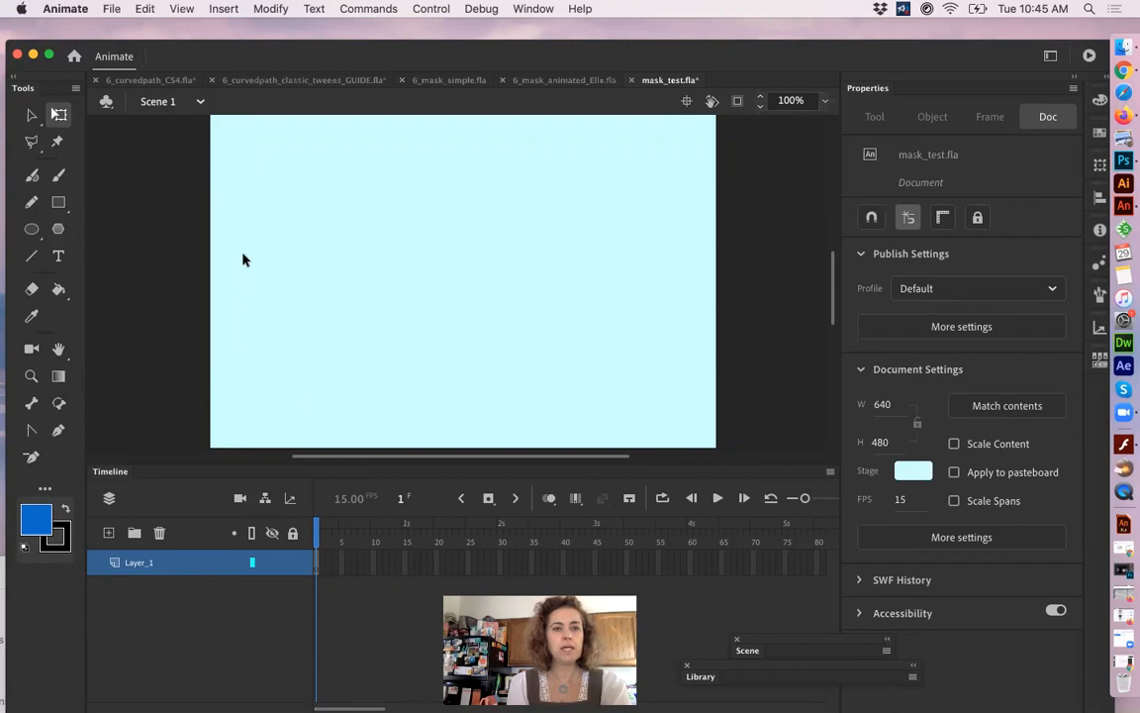
click(58, 202)
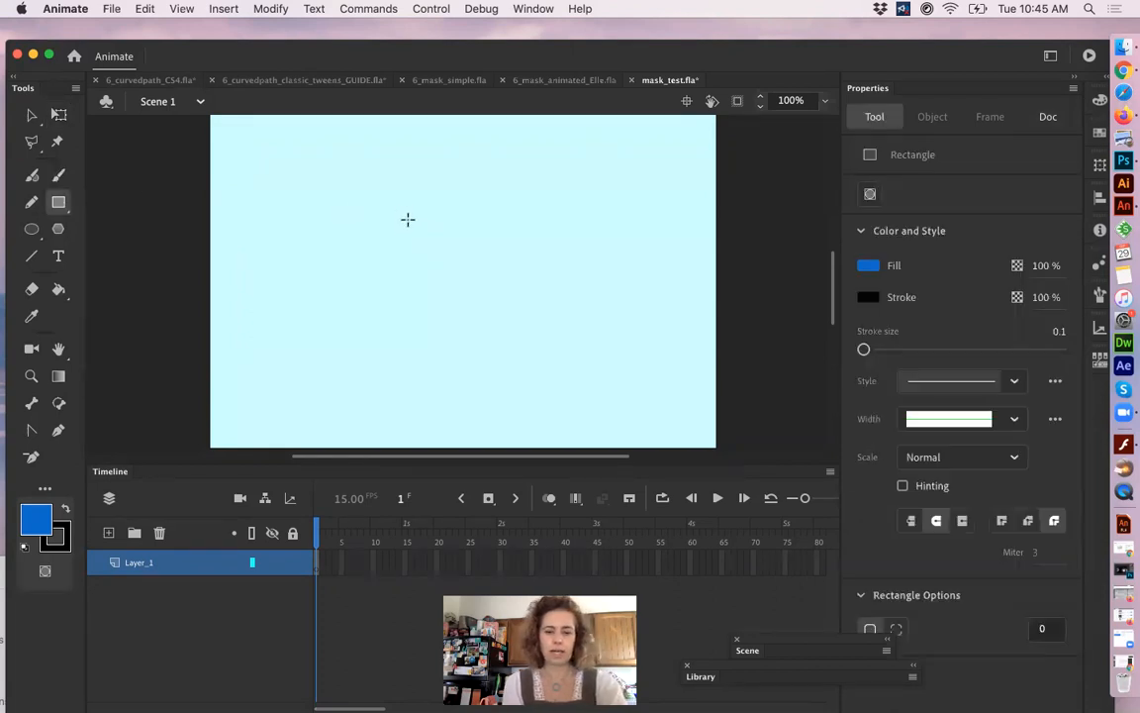
key(z)
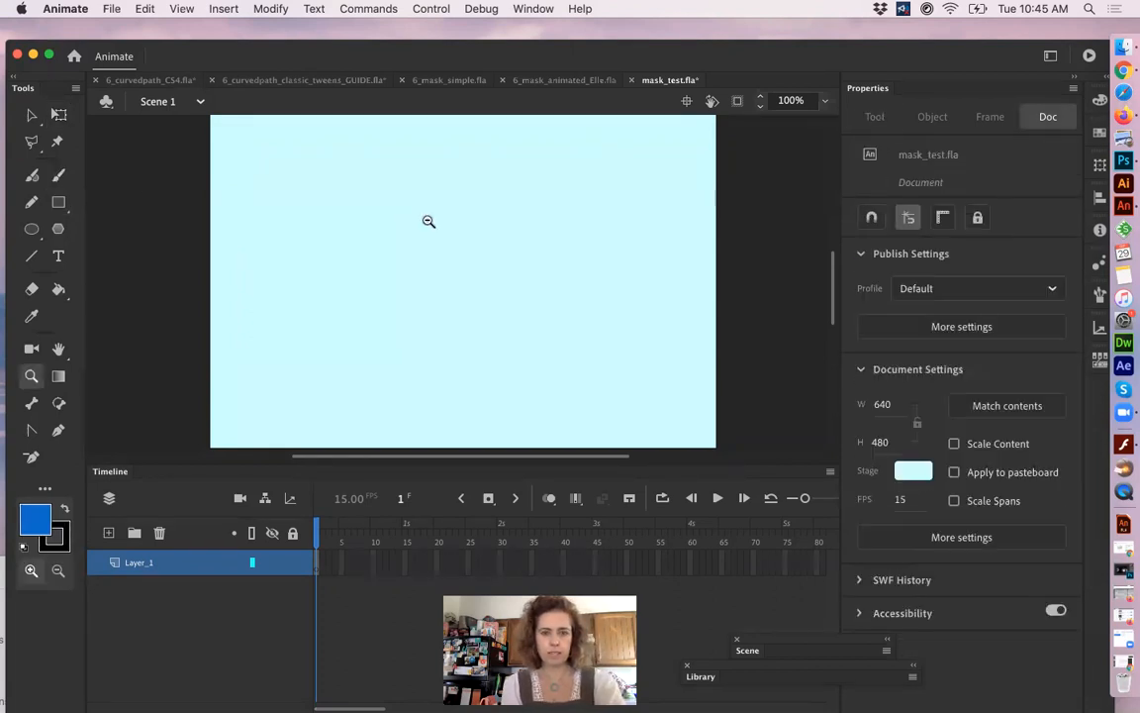
alt+click(428, 222)
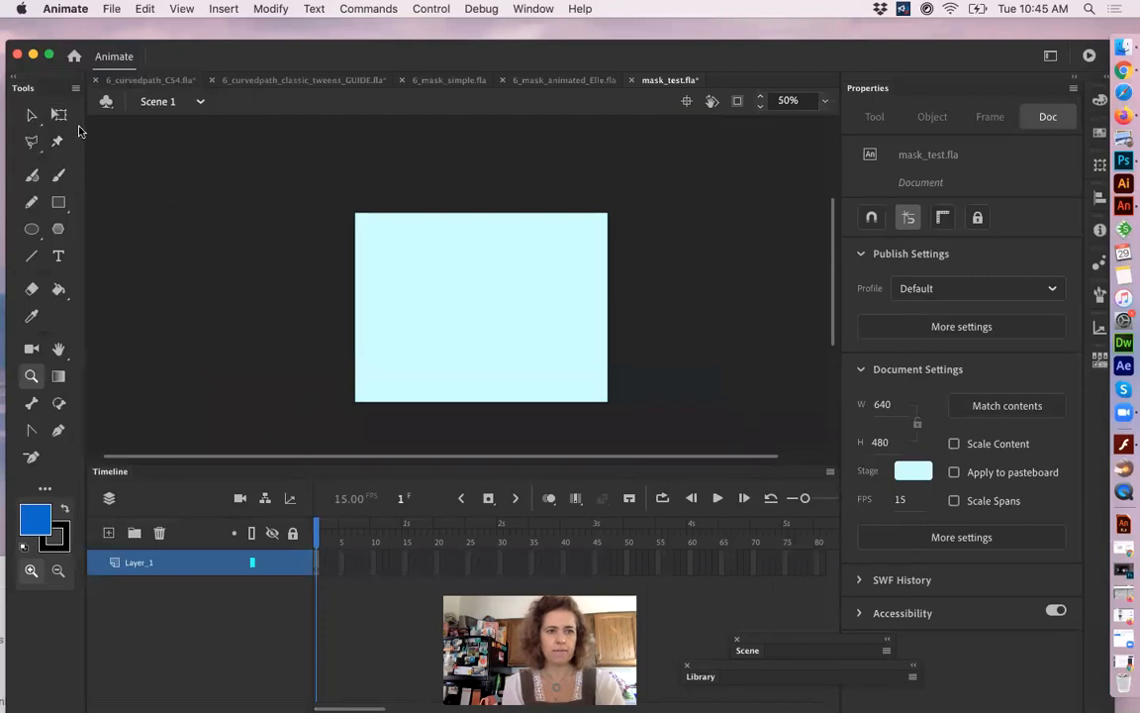
click(59, 202)
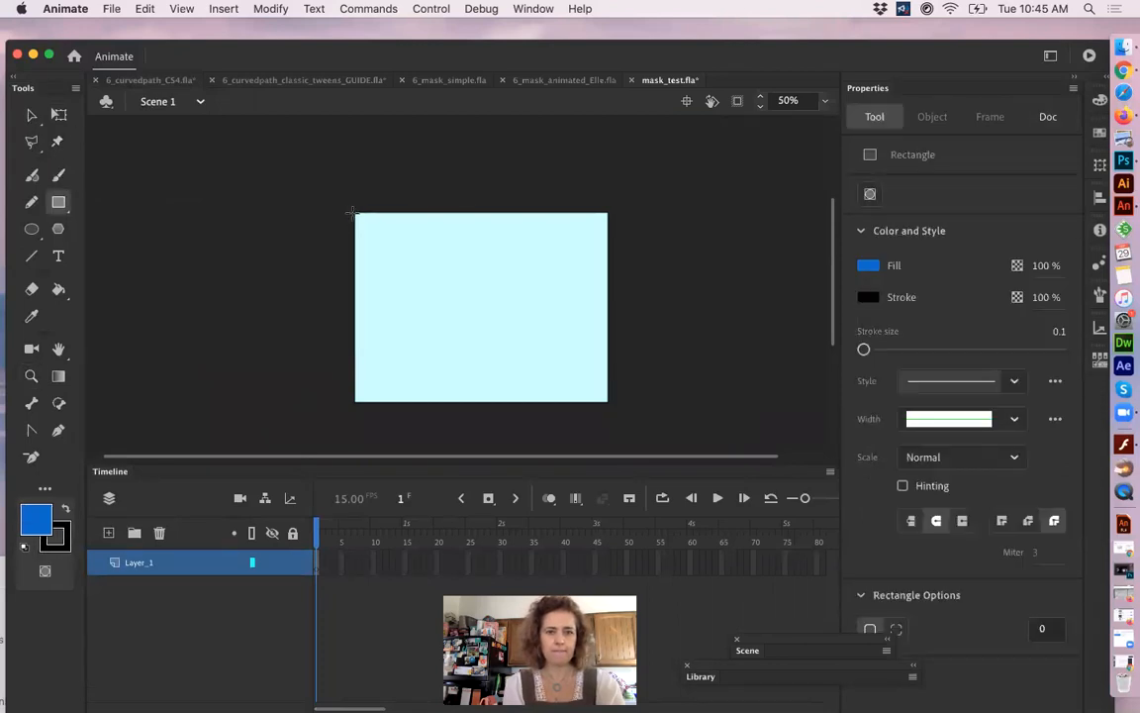
mouse_move(354, 210)
mouse_down()
mouse_move(621, 397)
mouse_move(608, 402)
mouse_up()
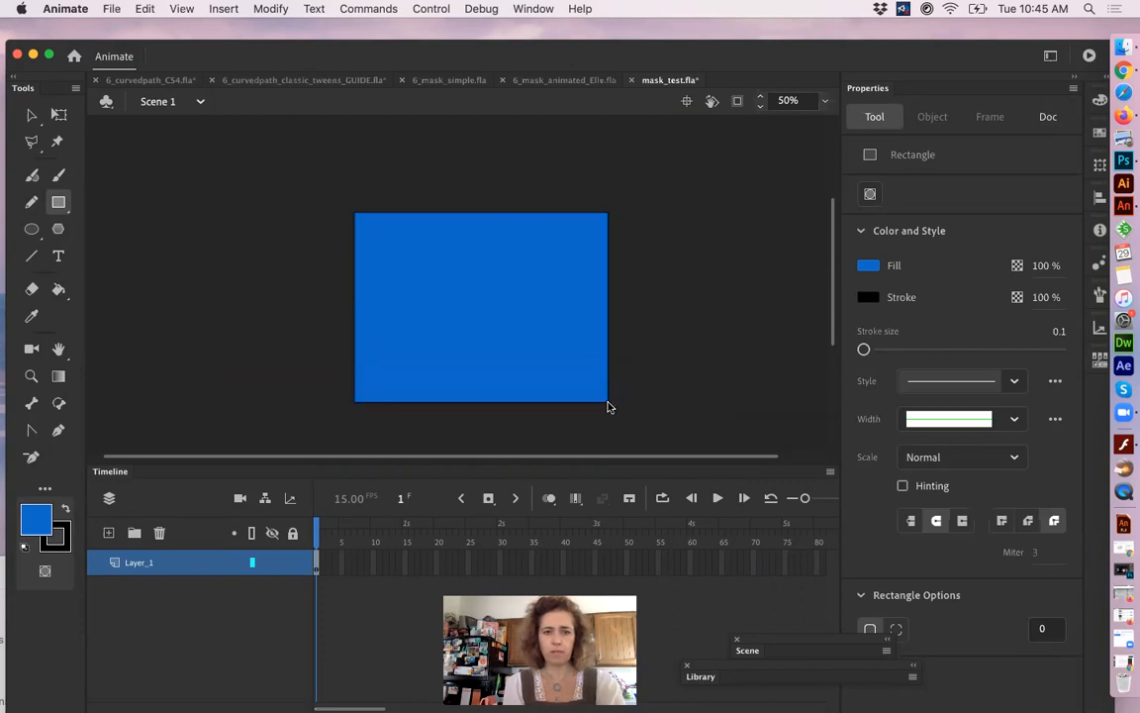
- Copy the hex code of the rectangle's blue fill and change the fill to a linear gradient
click(31, 115)
click(402, 267)
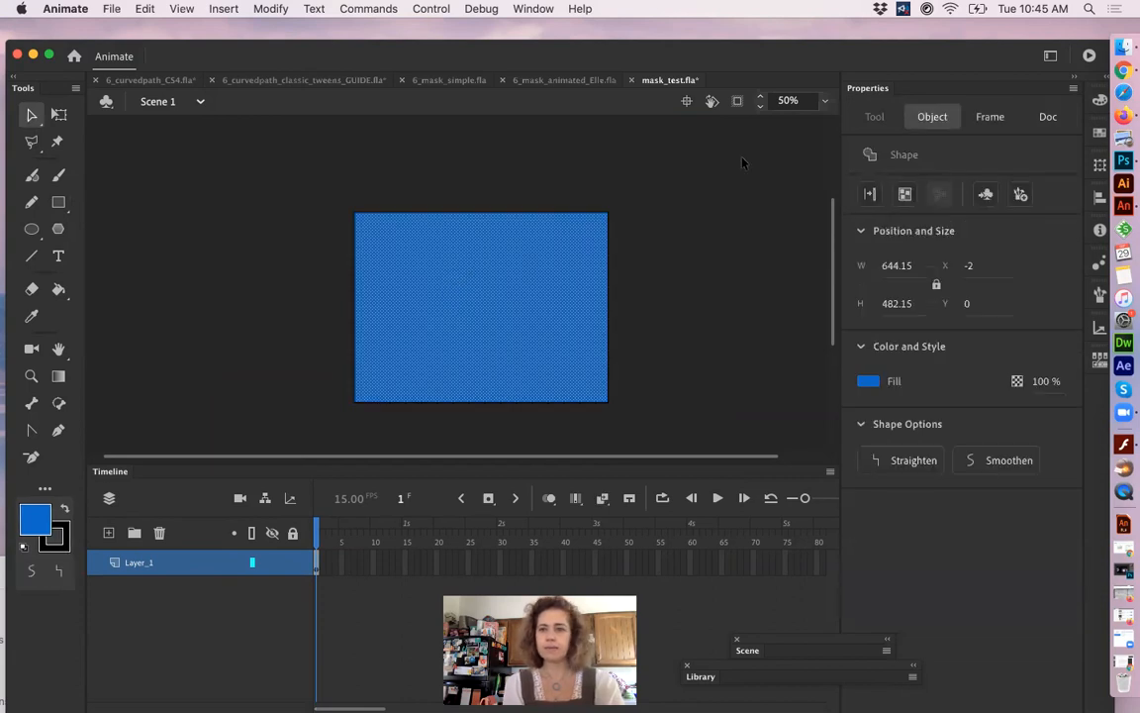
click(1100, 100)
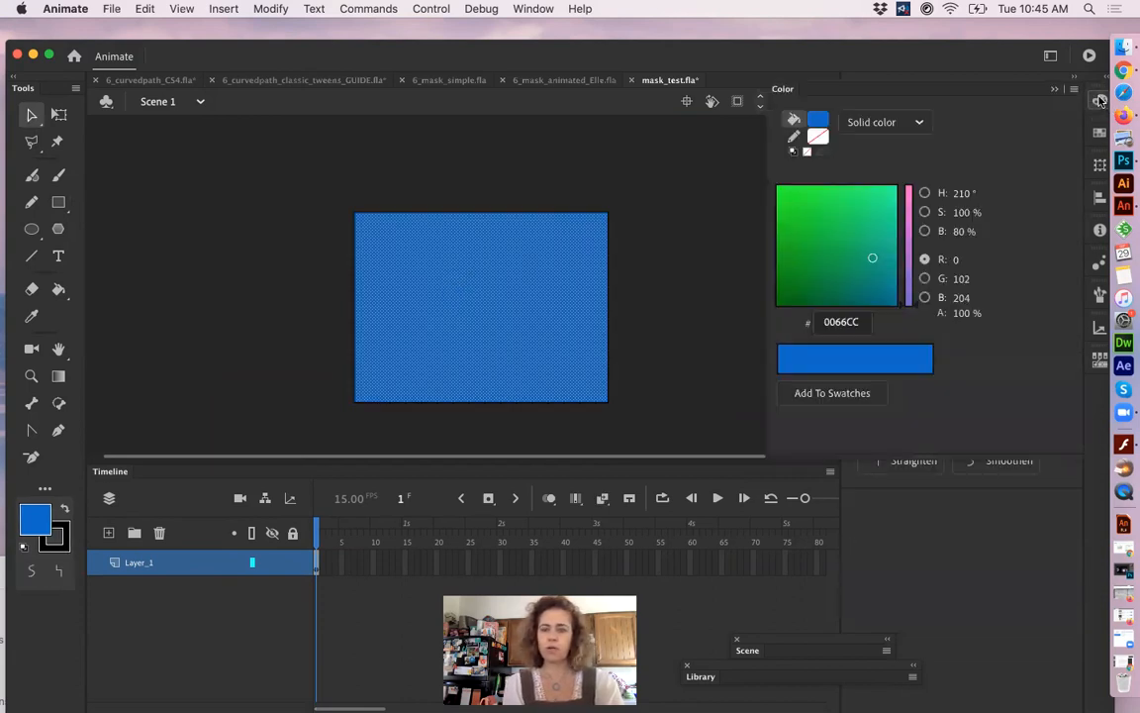
click(877, 121)
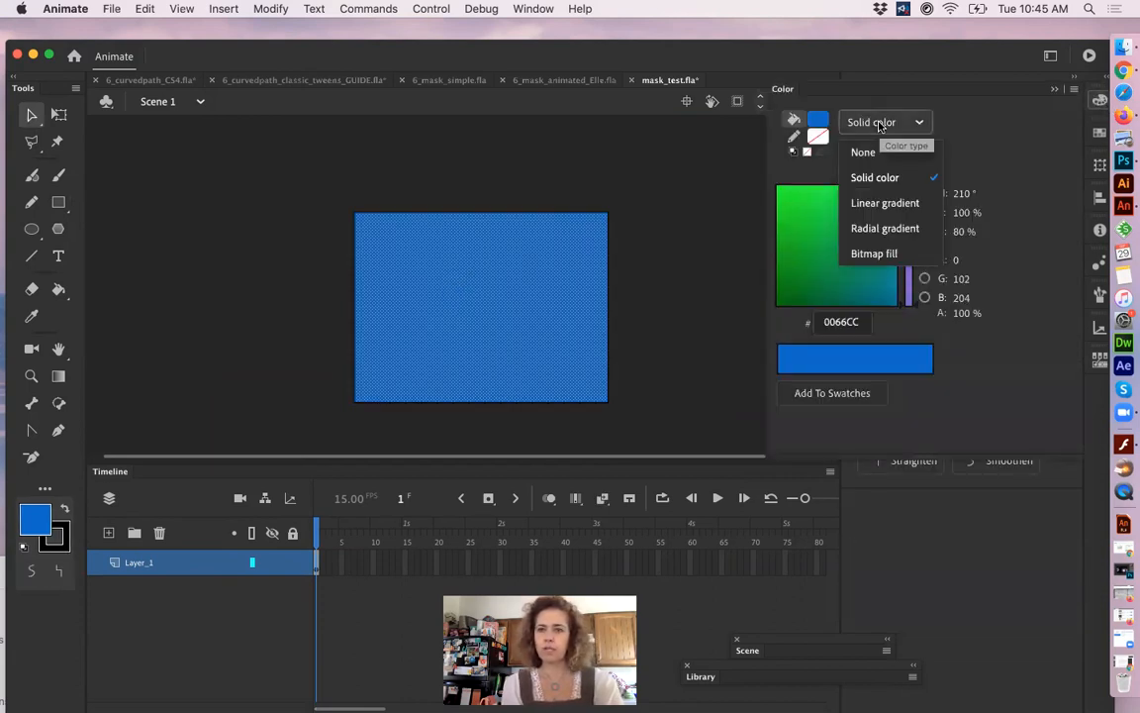
click(864, 327)
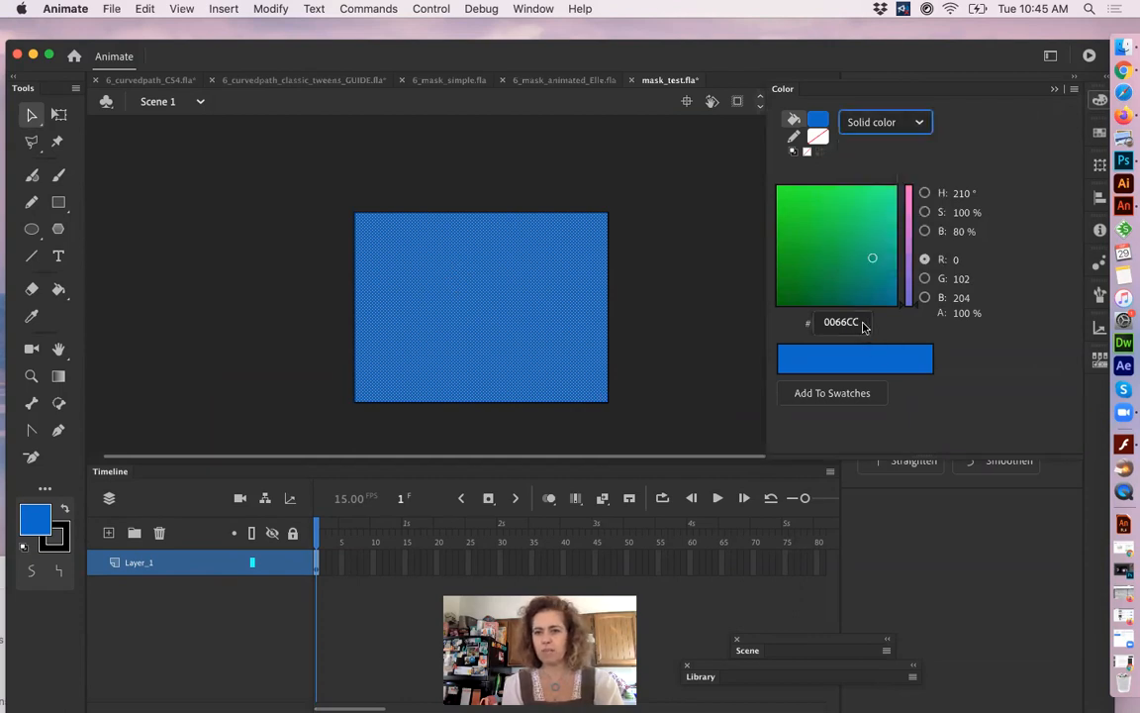
click(830, 323)
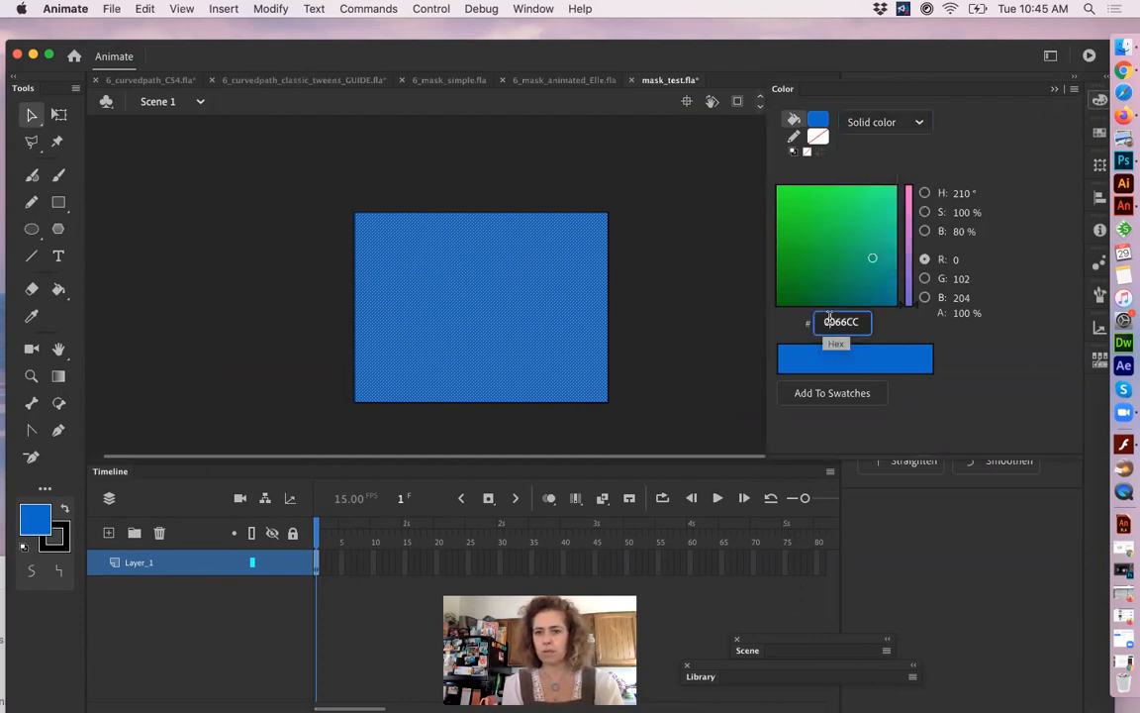
drag(859, 323, 818, 322)
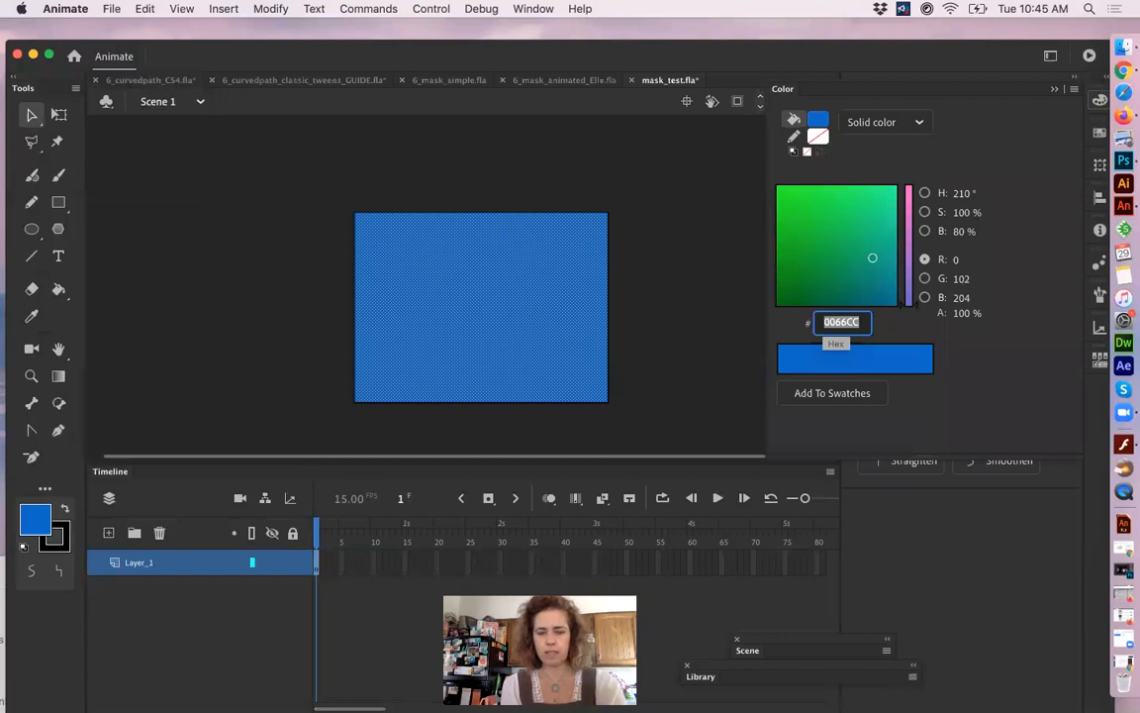
click(889, 123)
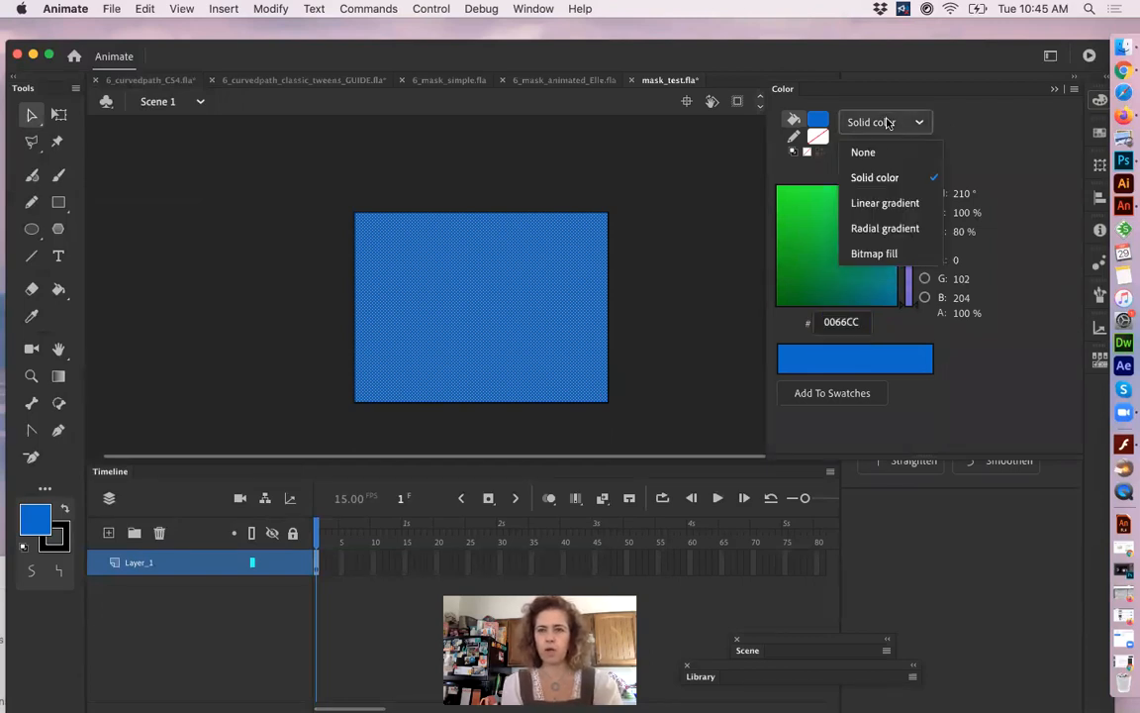
click(892, 203)
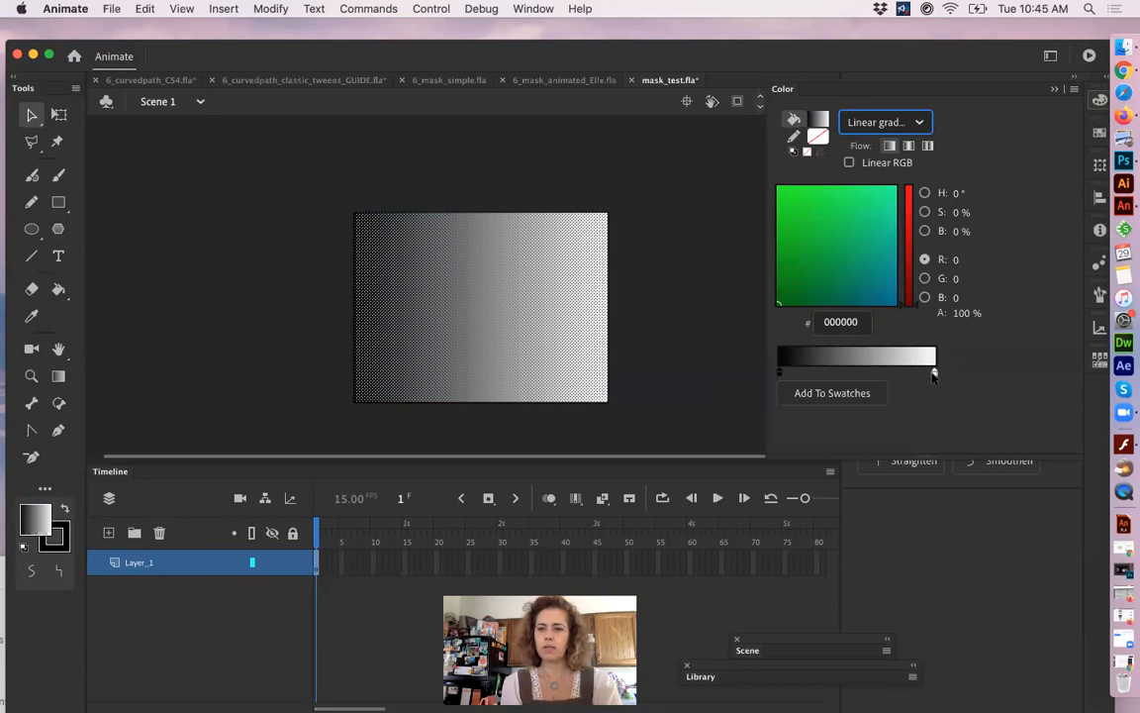
- Set the white end stop of the rectangle's gradient to 0066CC
click(933, 374)
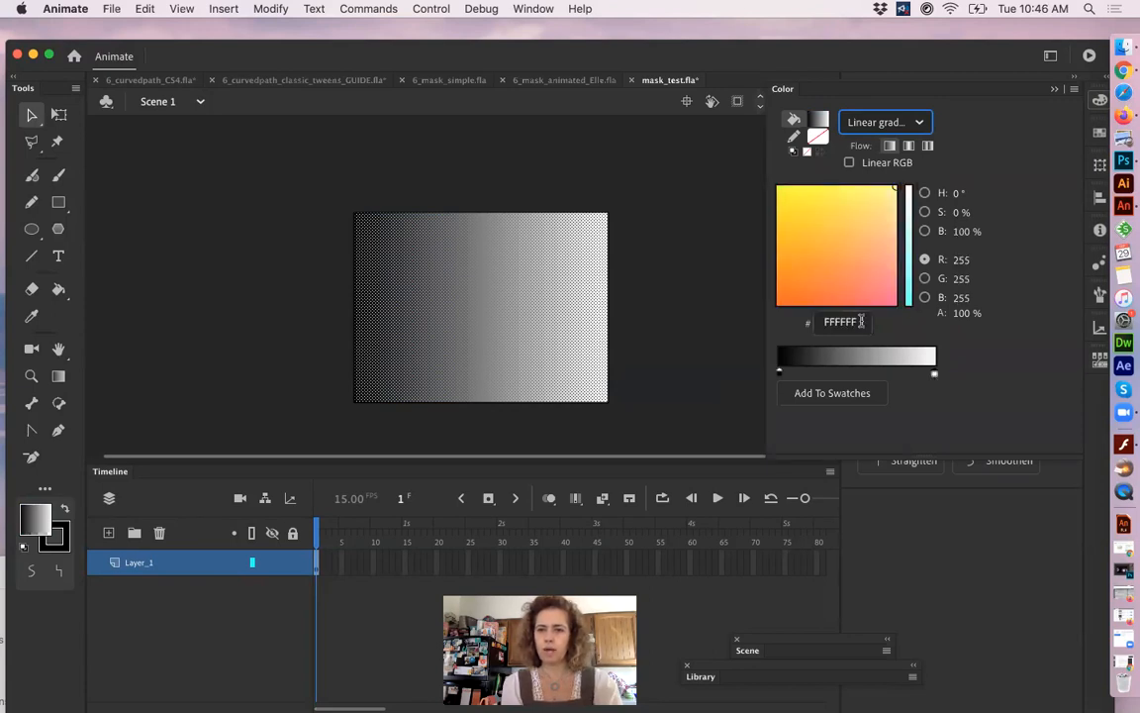
double_click(933, 375)
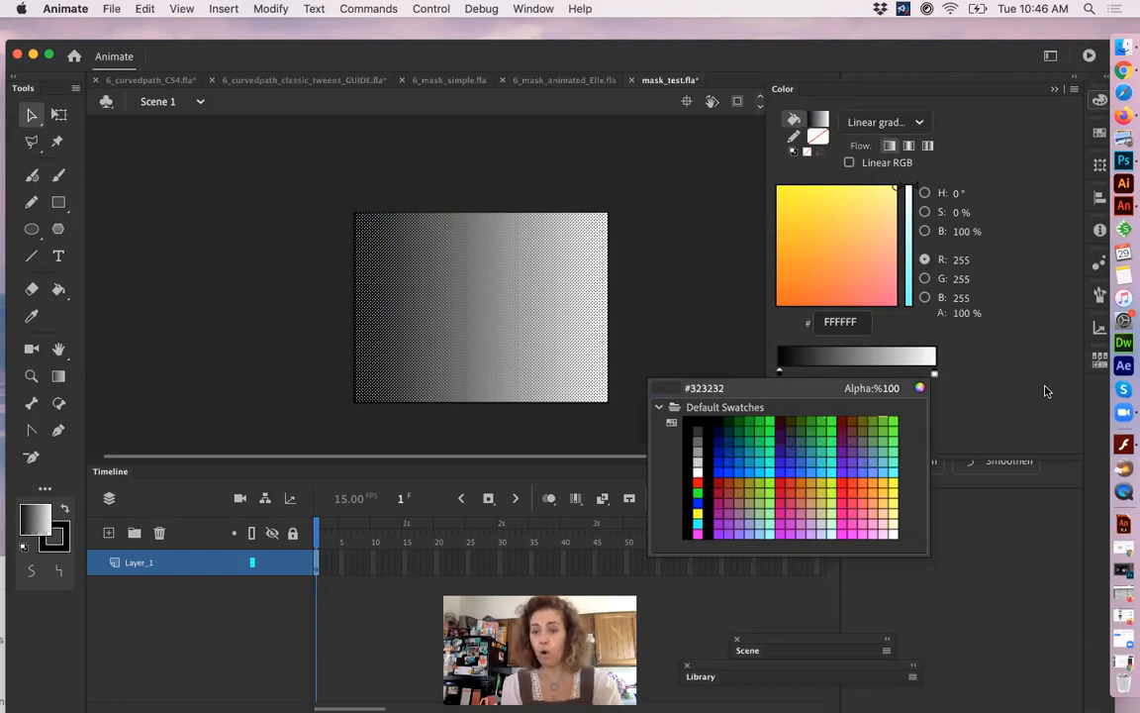
click(938, 368)
click(852, 322)
drag(858, 323, 821, 319)
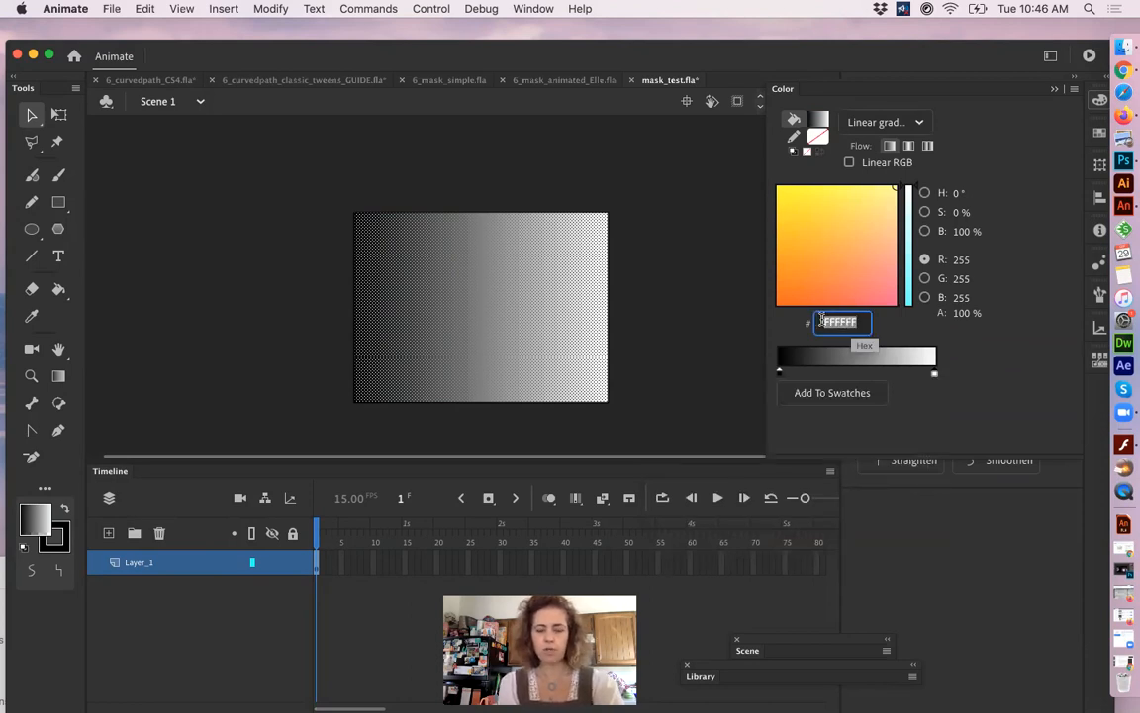
text(0066CC)
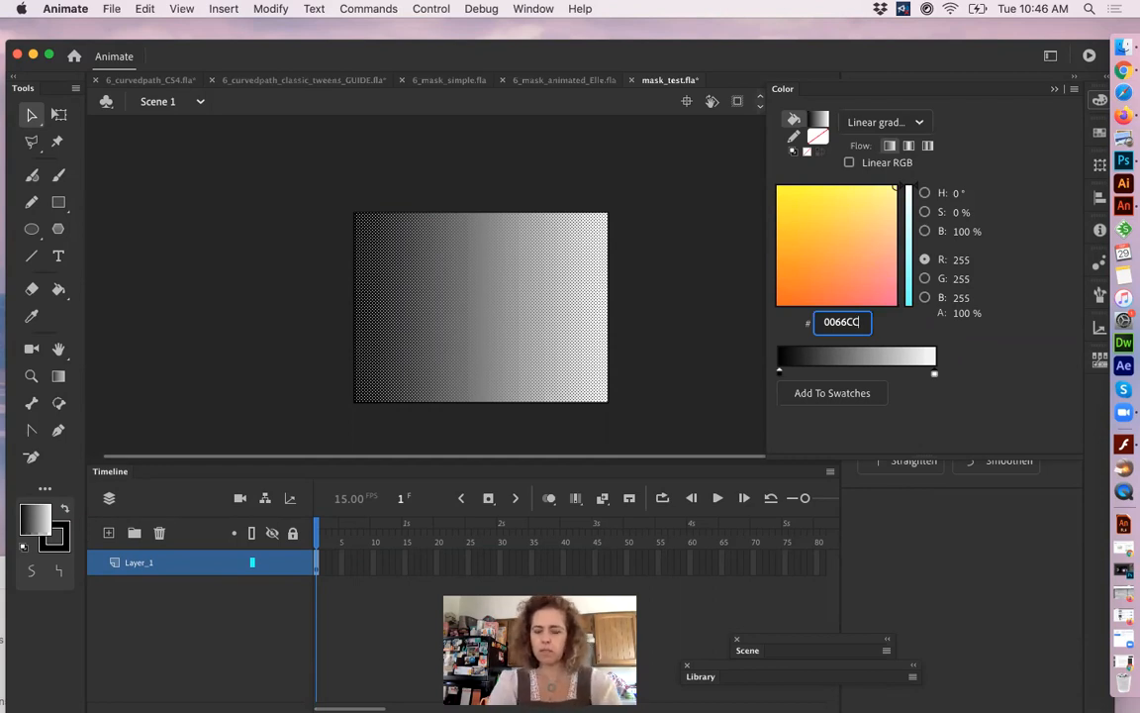
key(Return)
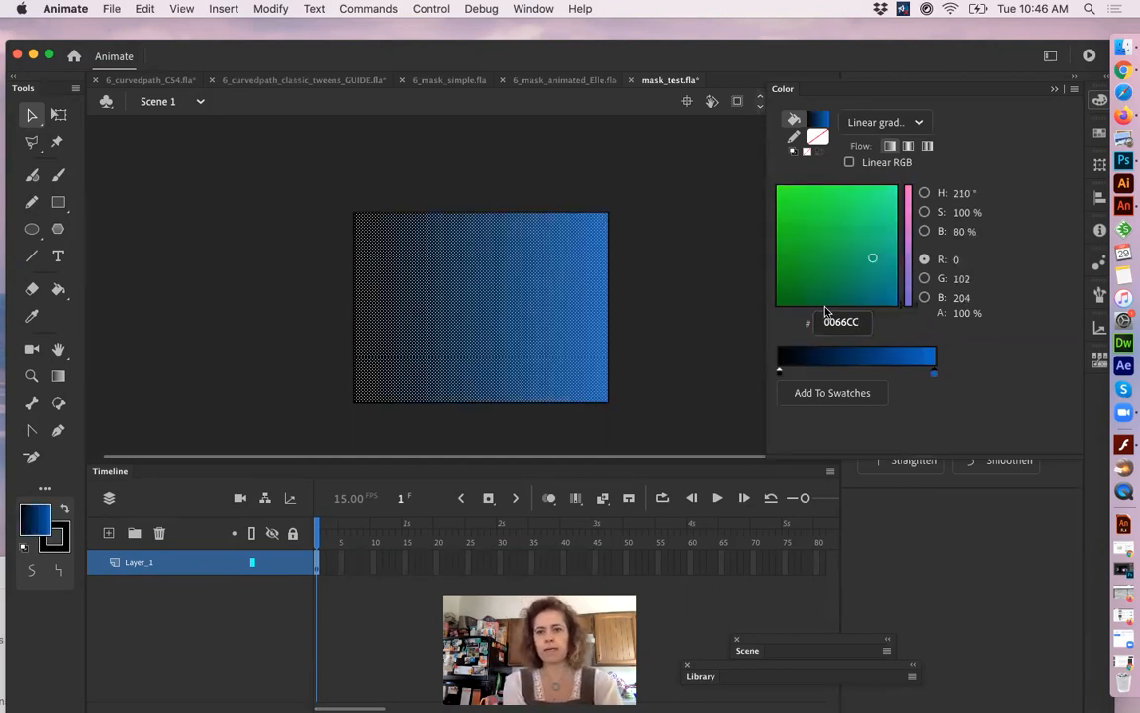
- Add a teal 00CCAB stop to the gradient and shift it to about 70% of its length, towards the blue end
click(857, 376)
click(823, 284)
drag(822, 284, 856, 208)
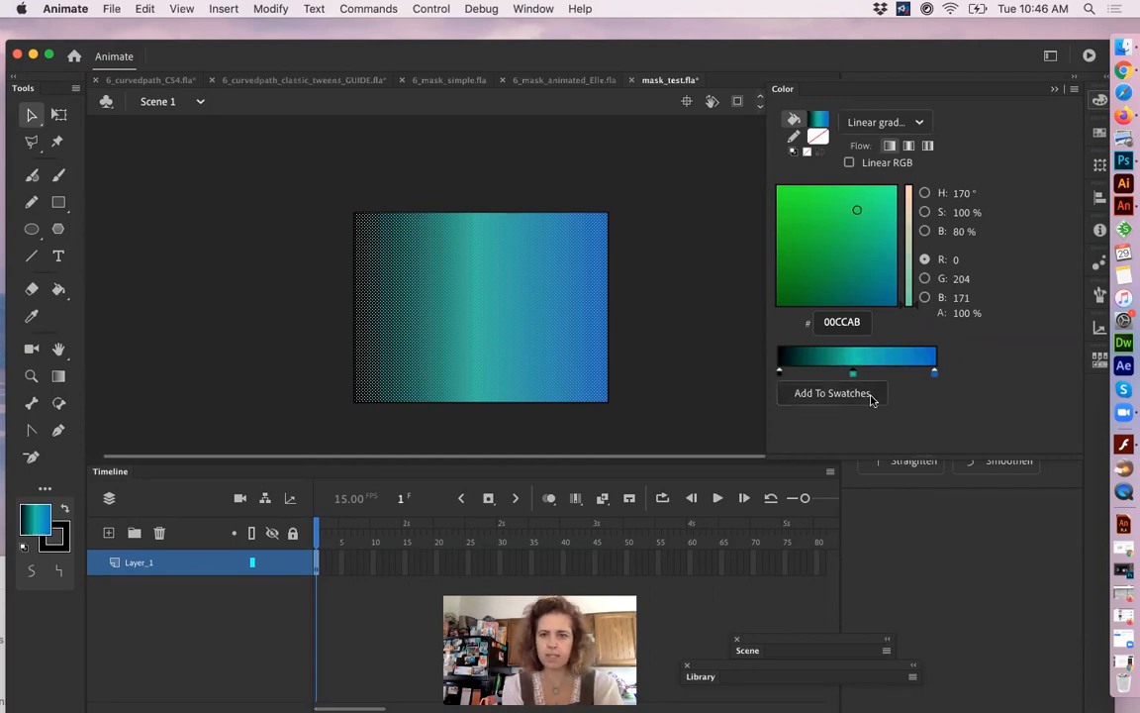
drag(854, 375, 889, 377)
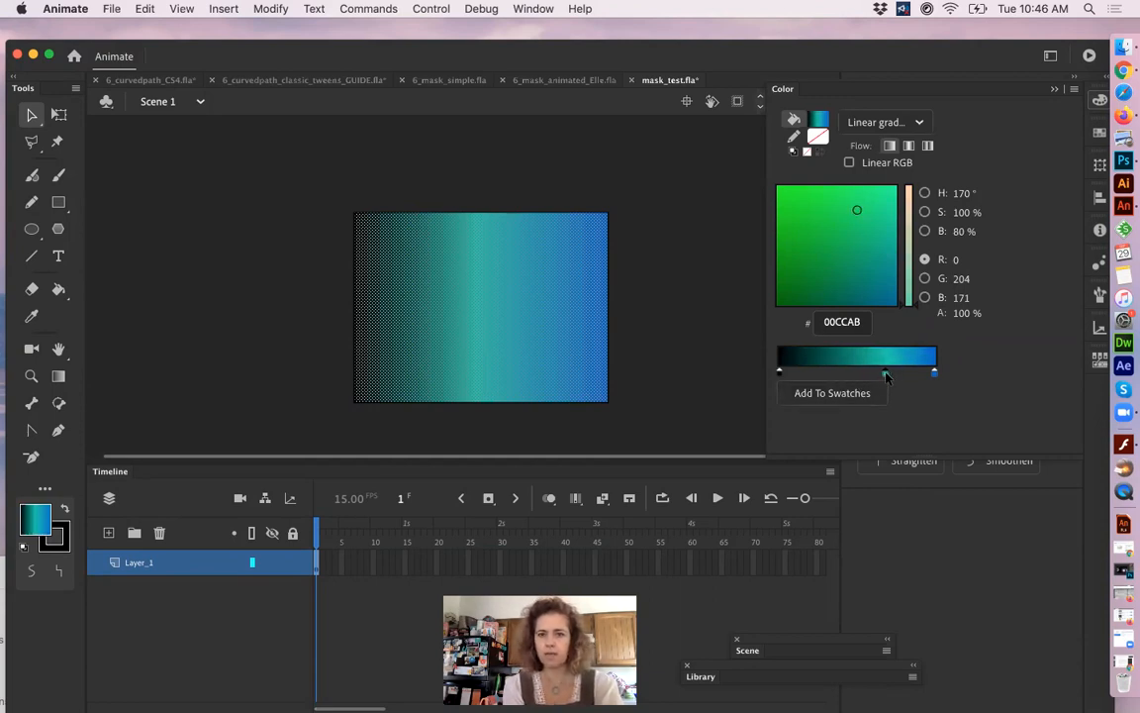
- Add a green 00A450 stop between the black and teal stops and shift the teal stop slightly closer to the blue end
click(840, 364)
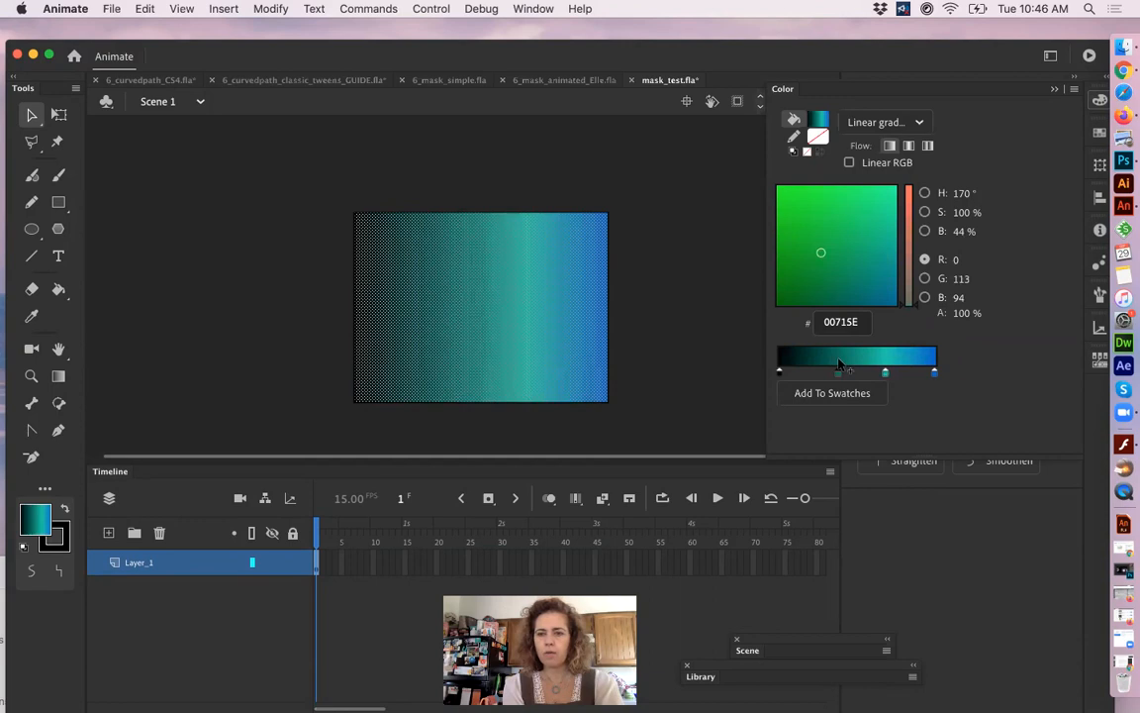
click(828, 201)
drag(828, 201, 812, 224)
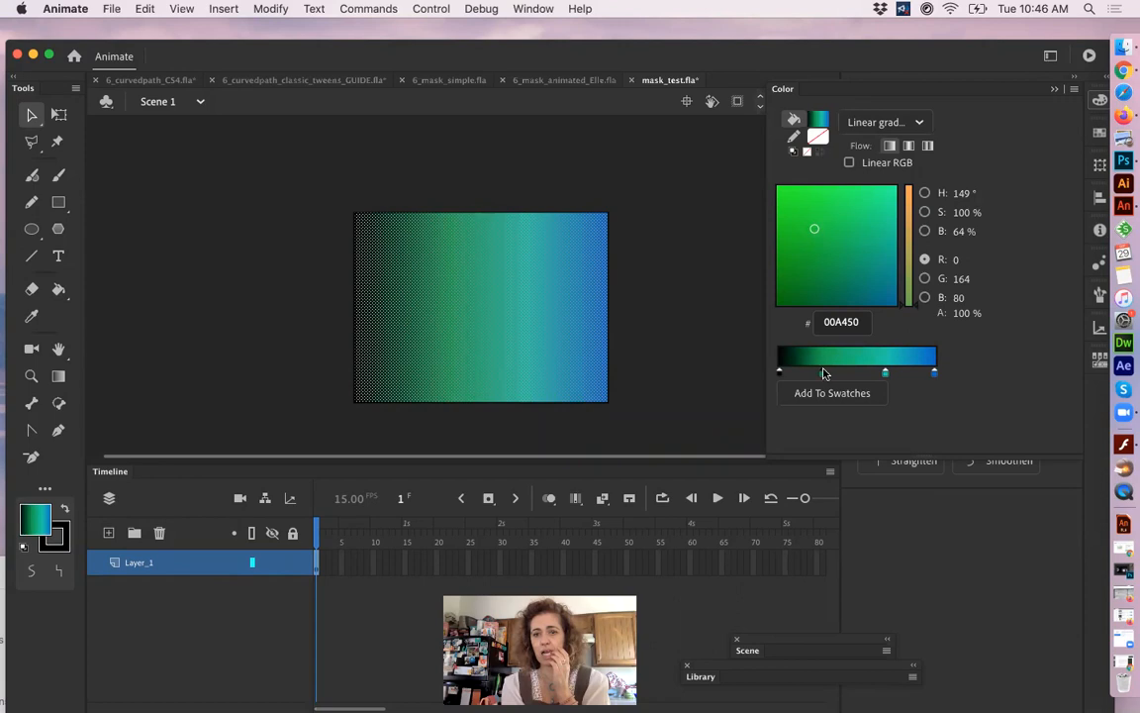
click(825, 372)
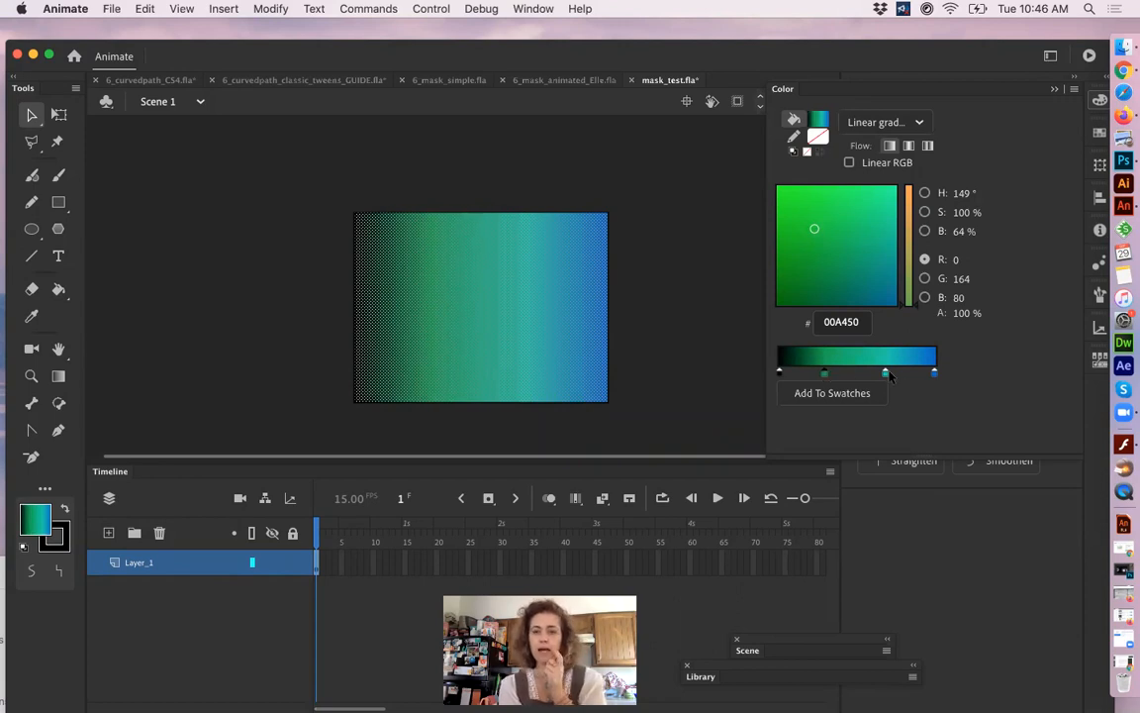
drag(887, 373, 898, 372)
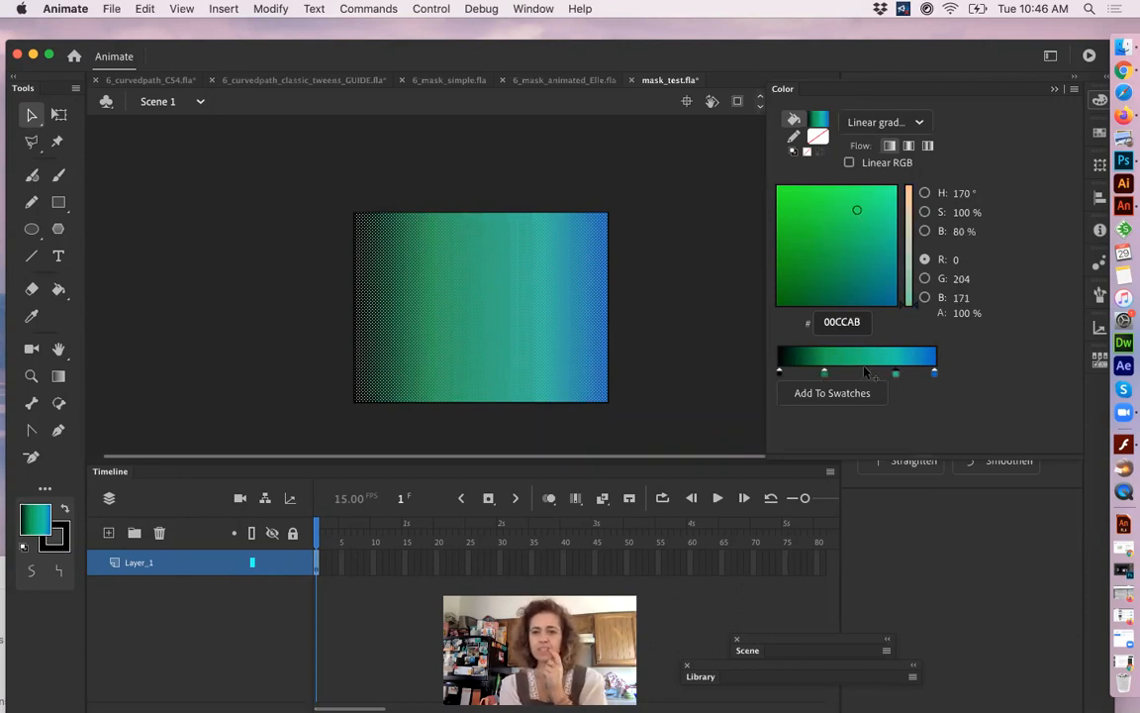
- Add a 0066CC stop between the green and teal stops of the gradient and deselect the rectangle
click(861, 372)
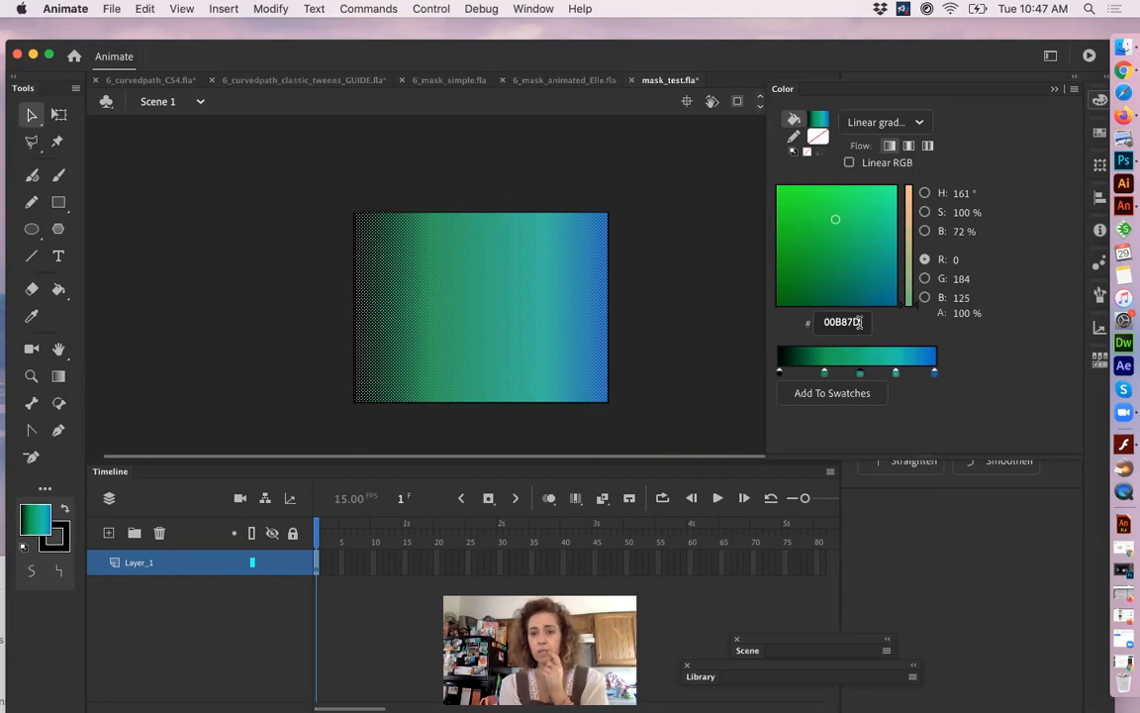
click(823, 321)
text(0066CC)
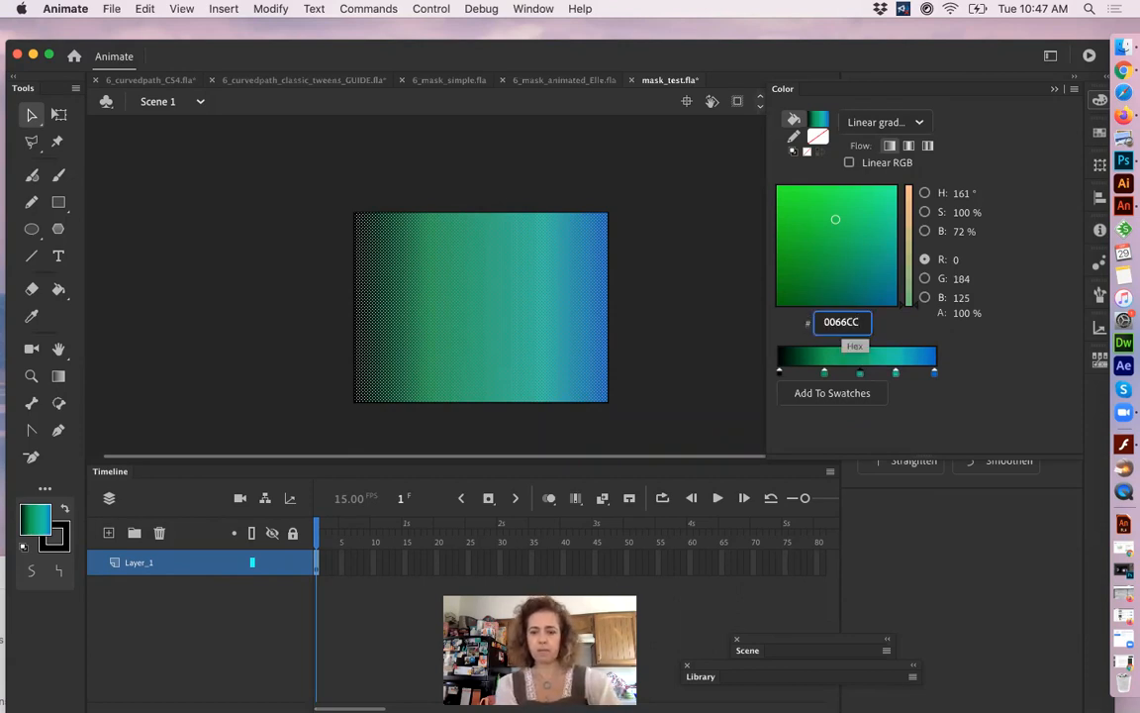
key(Return)
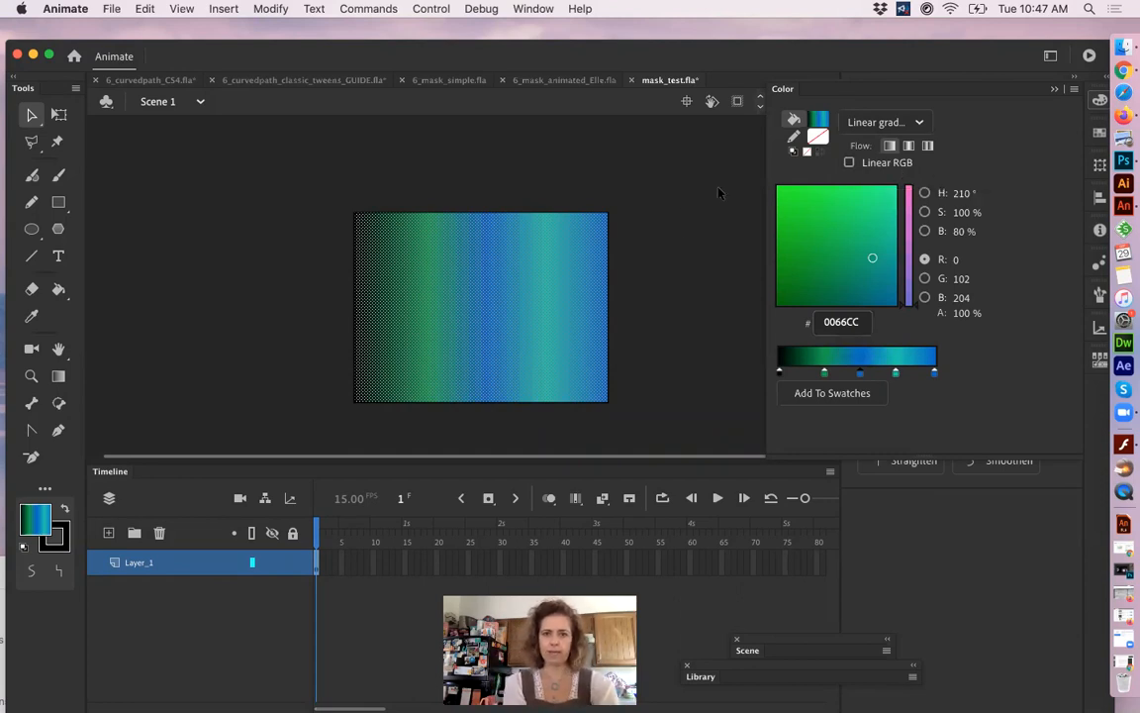
click(657, 239)
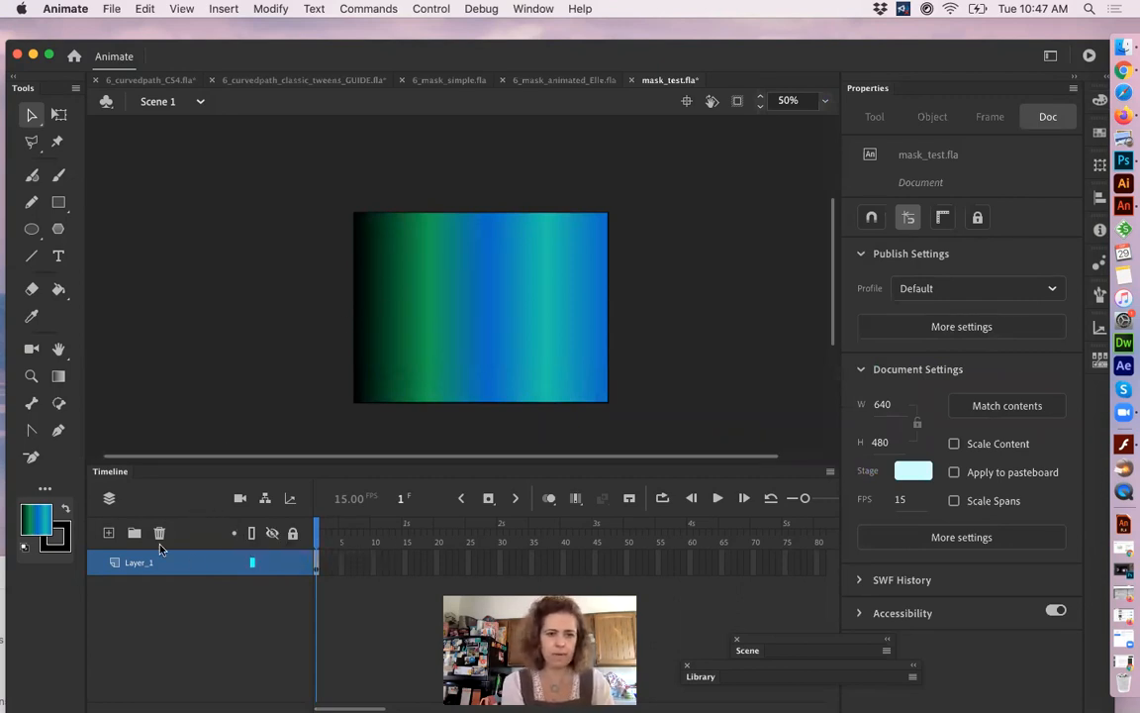
- Rename the gradient rectangle's layer as DOUGH and lock it
double_click(134, 562)
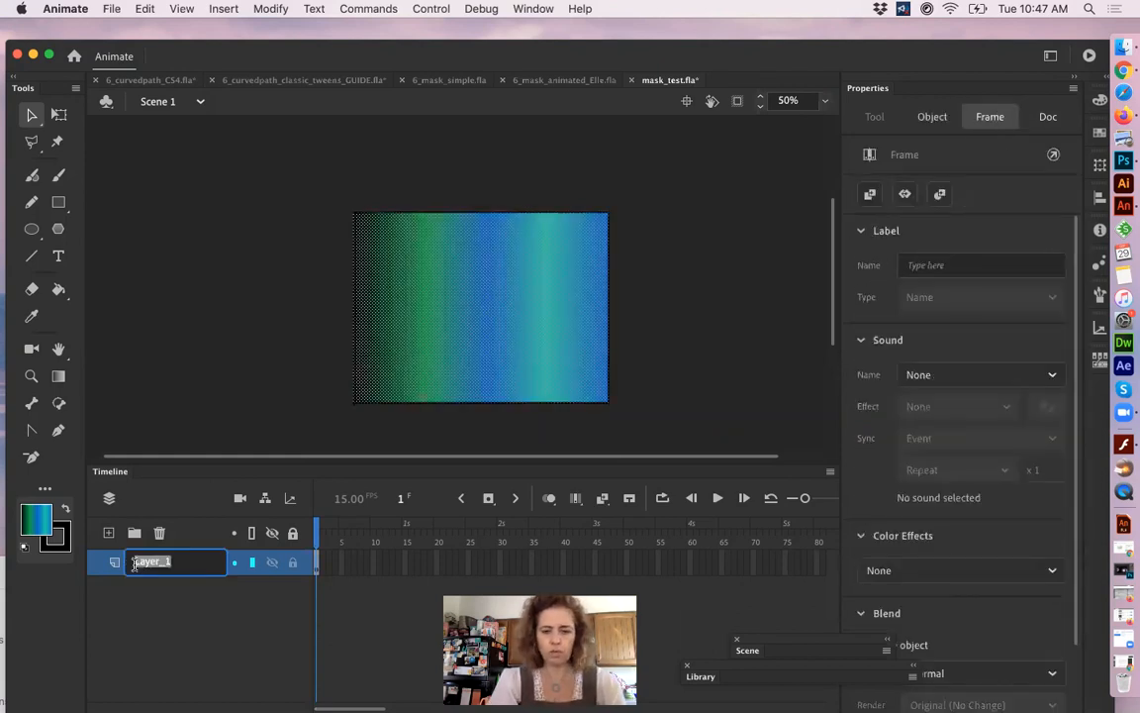
text(DOUGH)
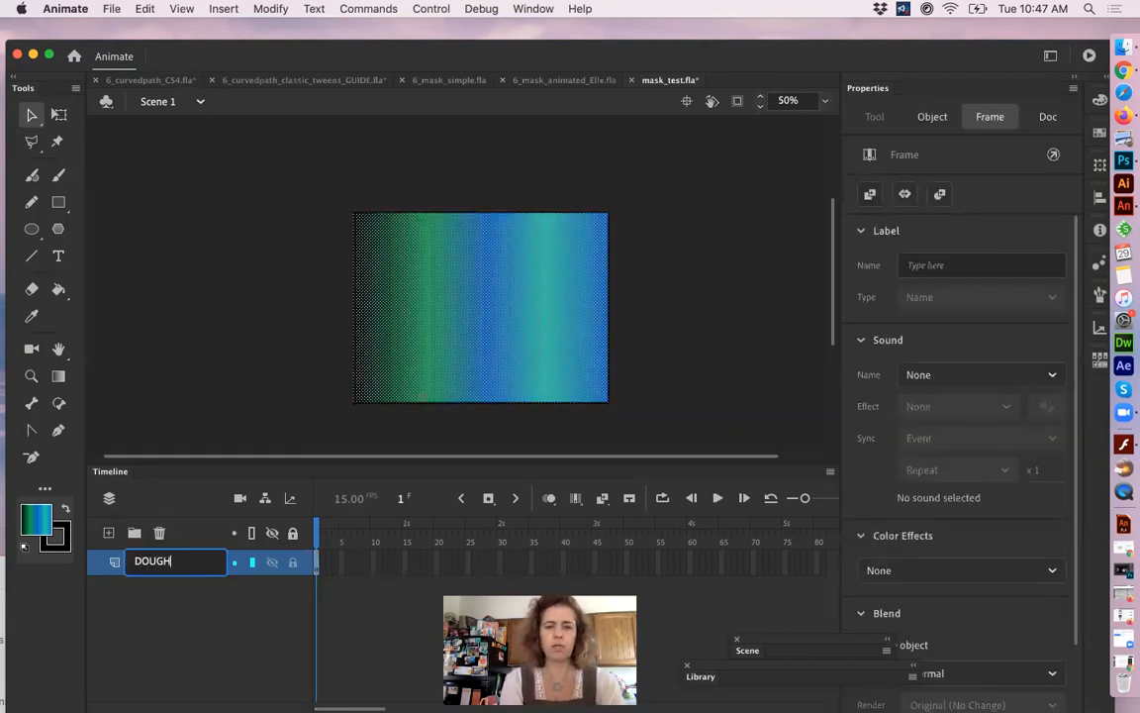
click(223, 640)
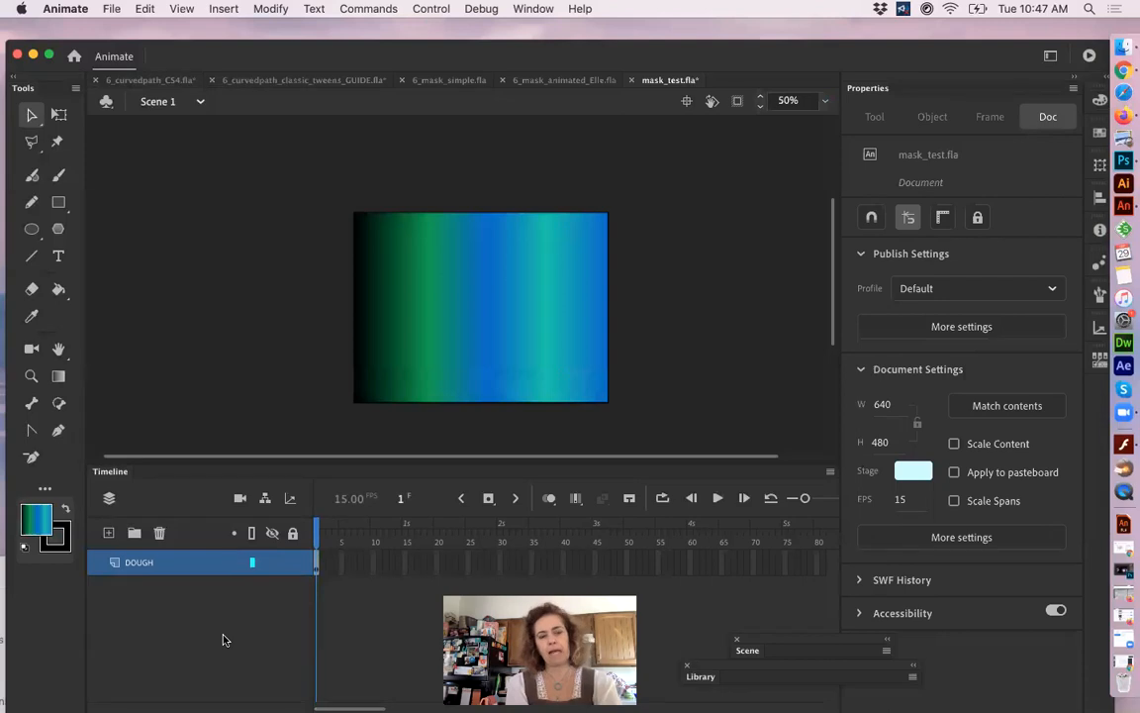
mouse_move(278, 565)
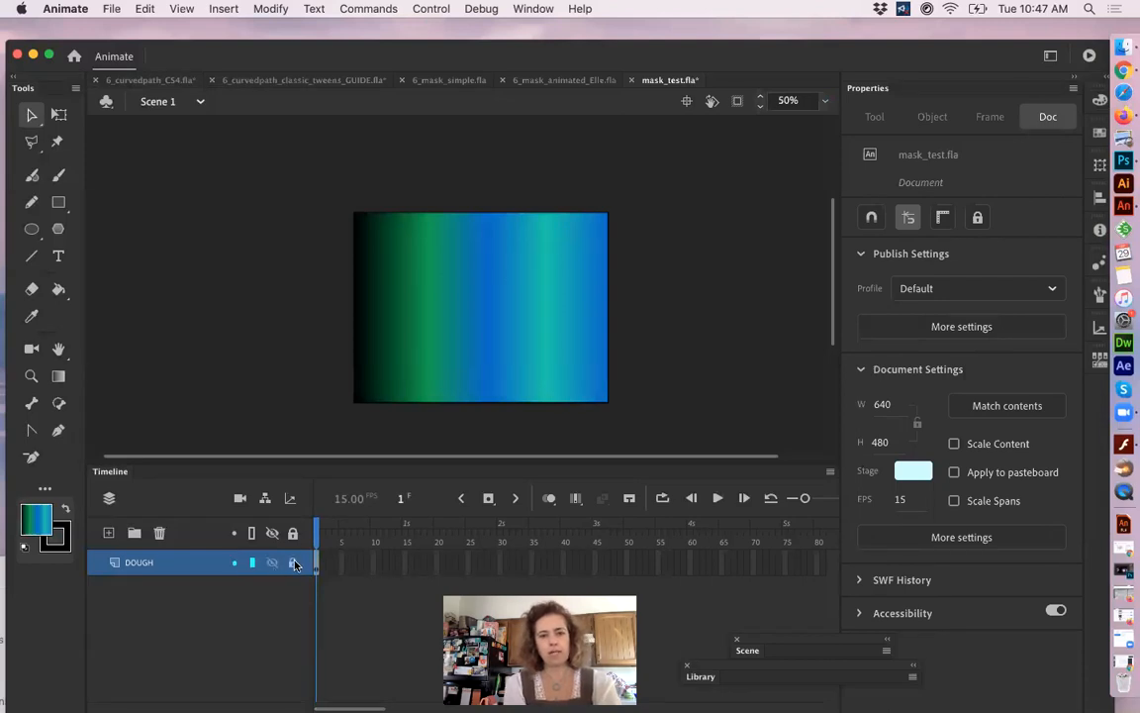
click(293, 563)
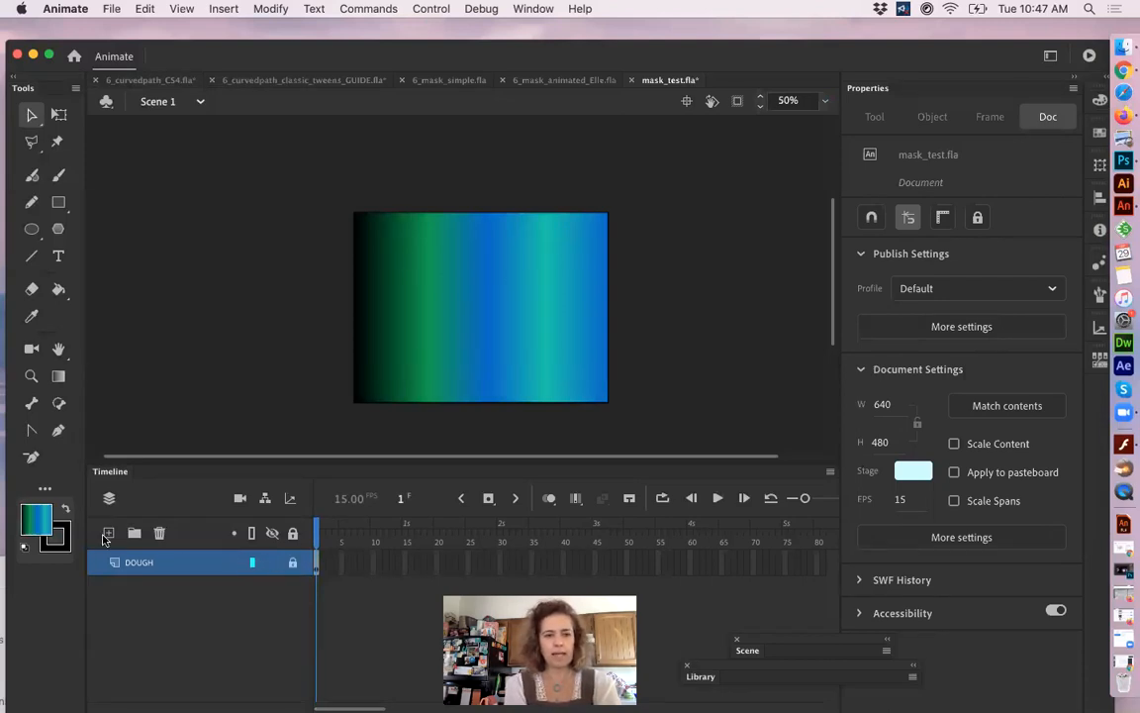
- Add a new layer above DOUGH and name it MASK
click(109, 533)
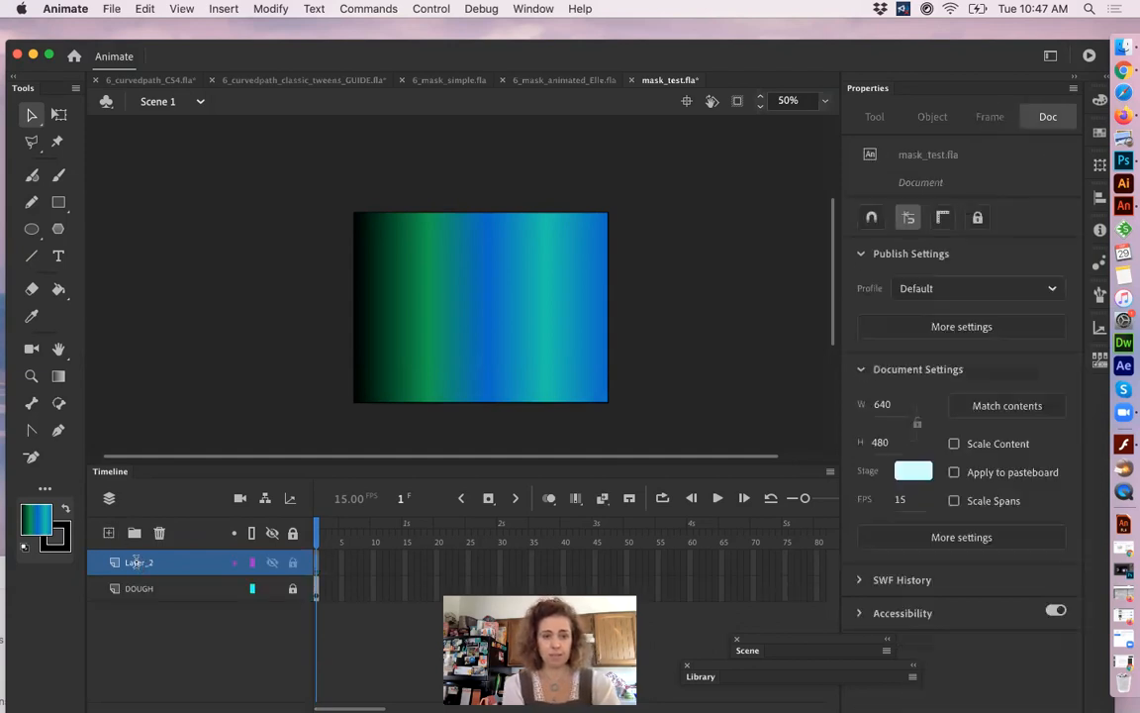
double_click(136, 564)
text(MASK)
key(Return)
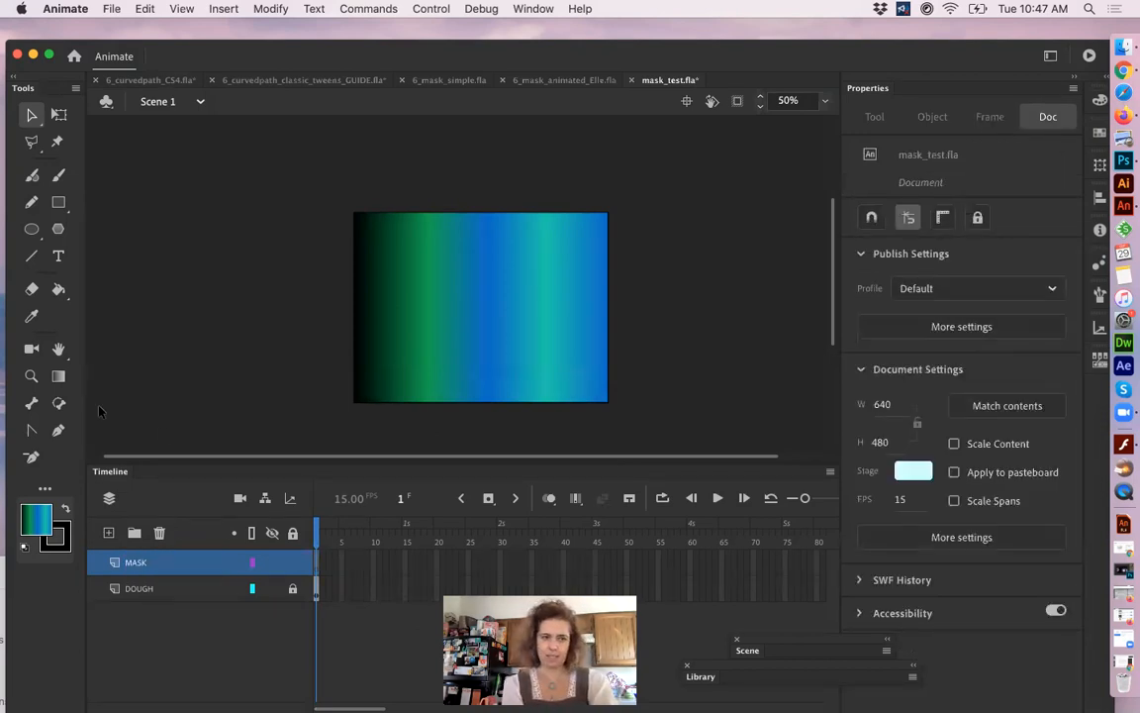
- Add the static text "Hello fish" in Arial at 96 pt just above the gradient rectangle on the MASK layer
click(59, 258)
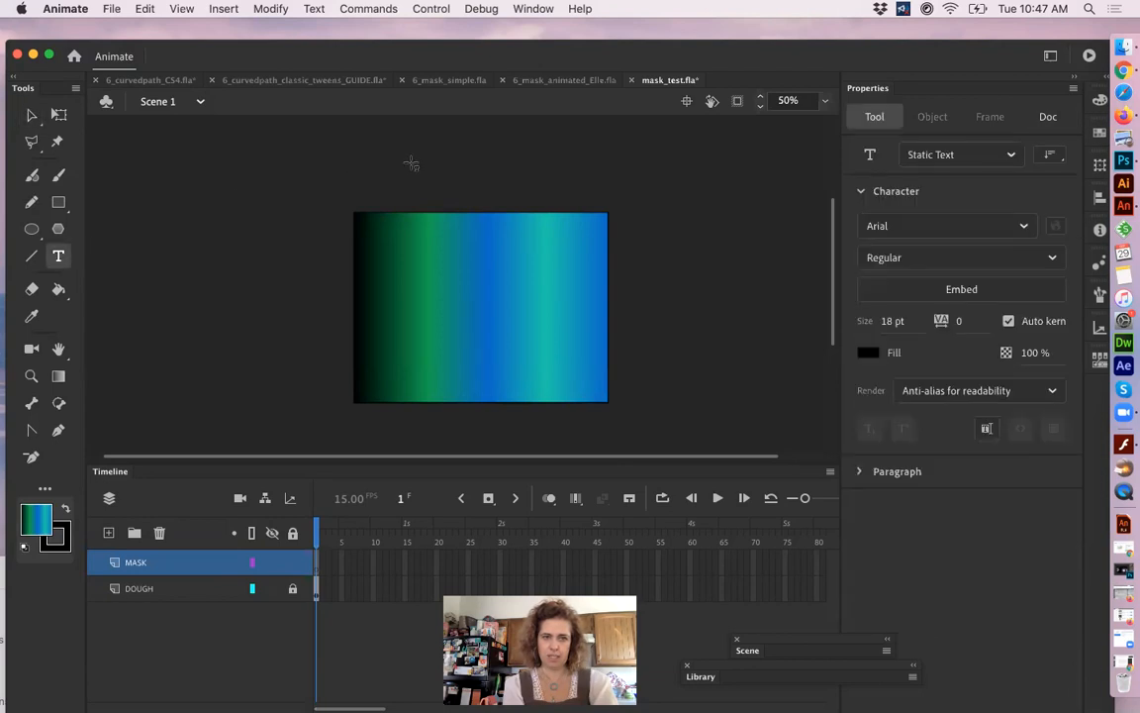
click(373, 166)
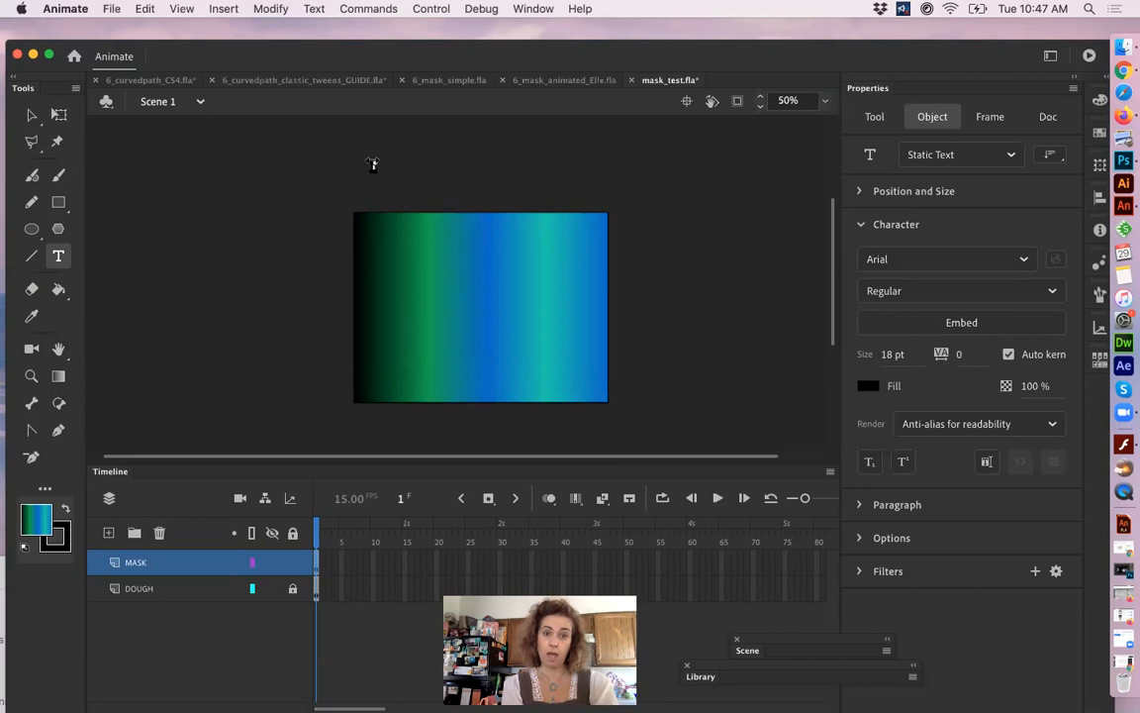
drag(892, 355, 980, 353)
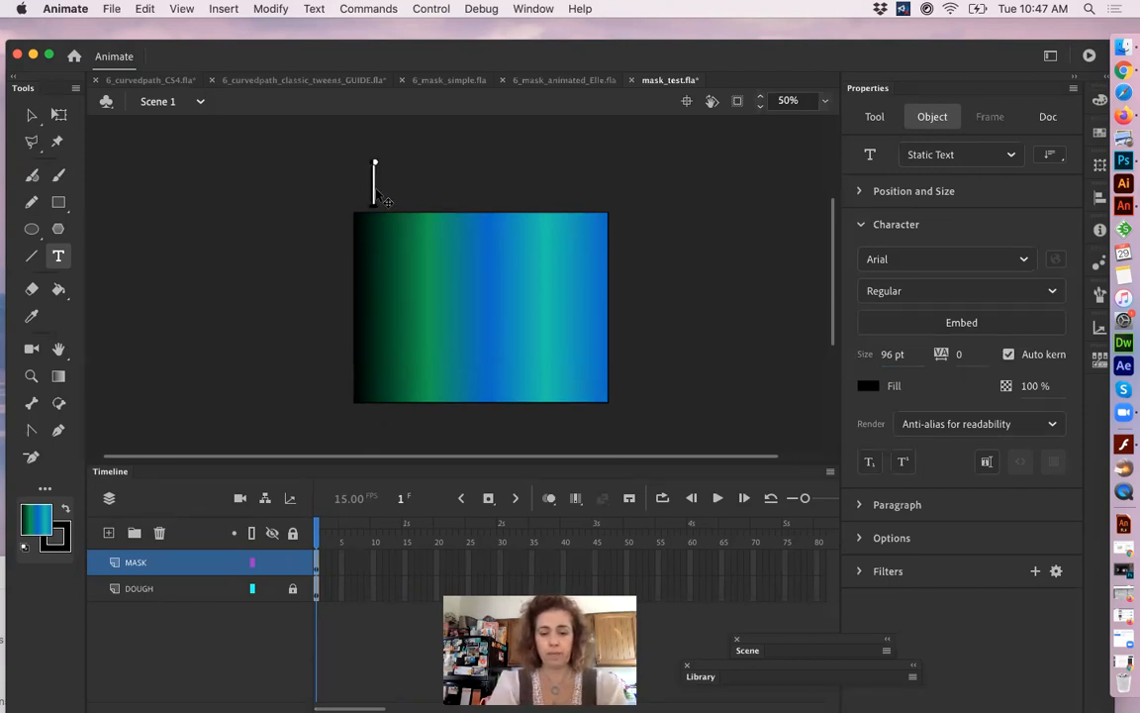
text(Hello f)
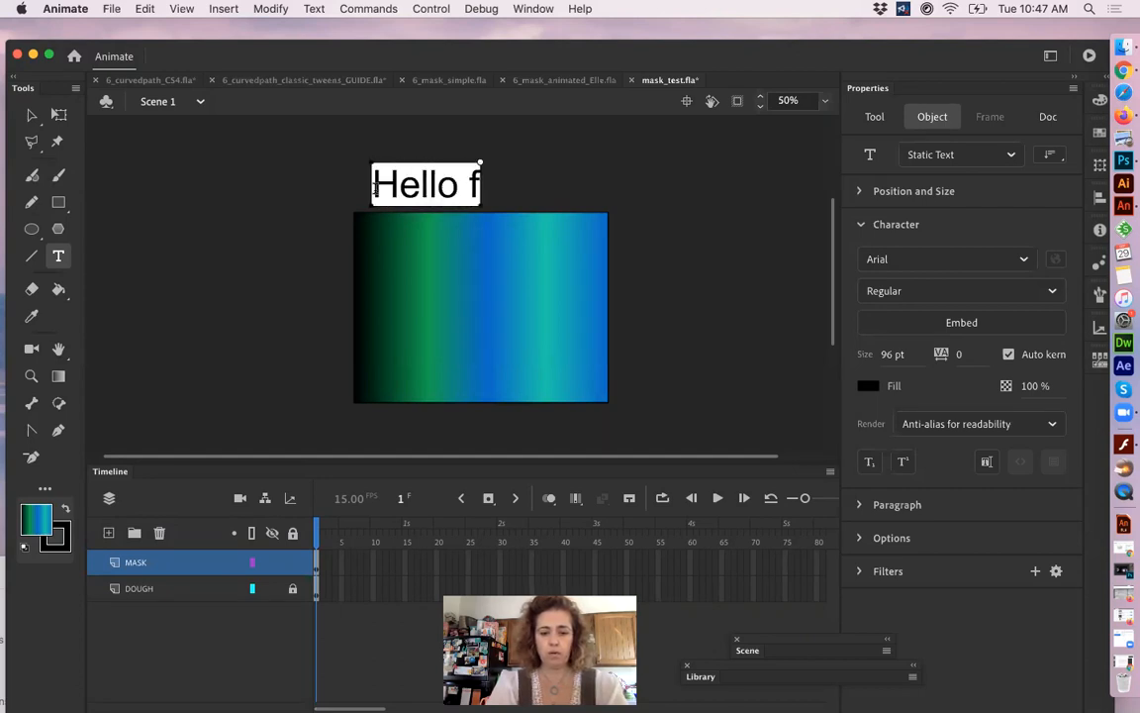
text(ish)
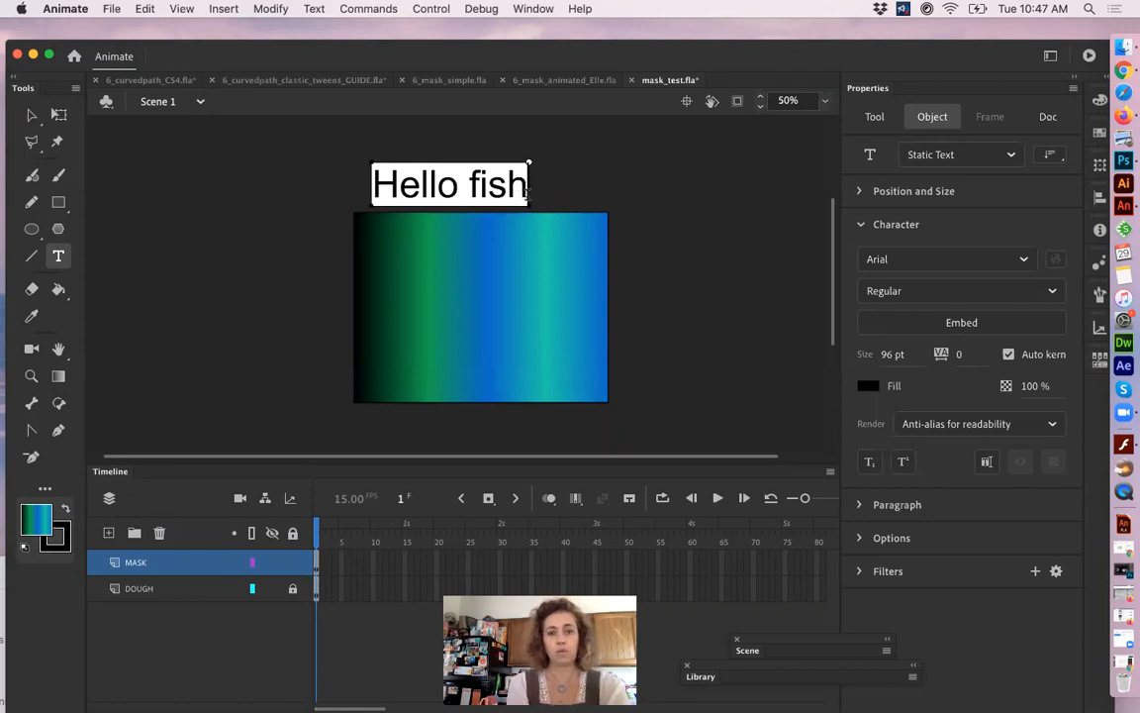
- Set the "Hello fish" text to Bold at 130 pt and move it down onto the upper part of the gradient rectangle
drag(529, 186, 358, 187)
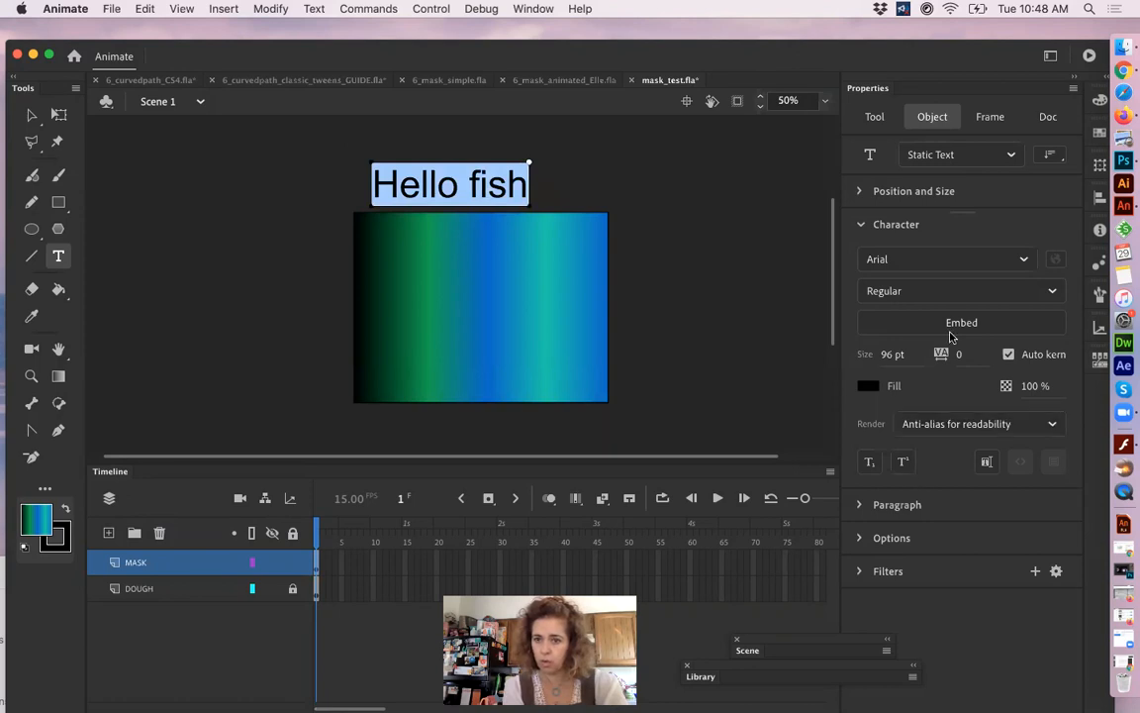
click(942, 291)
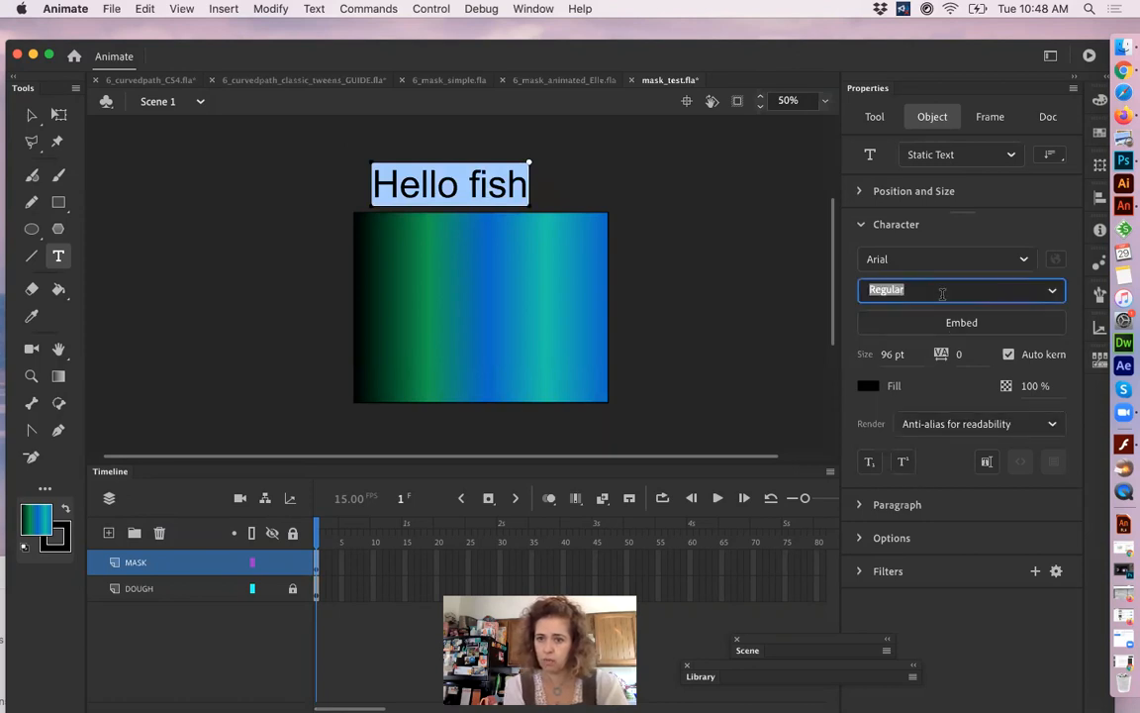
click(1052, 293)
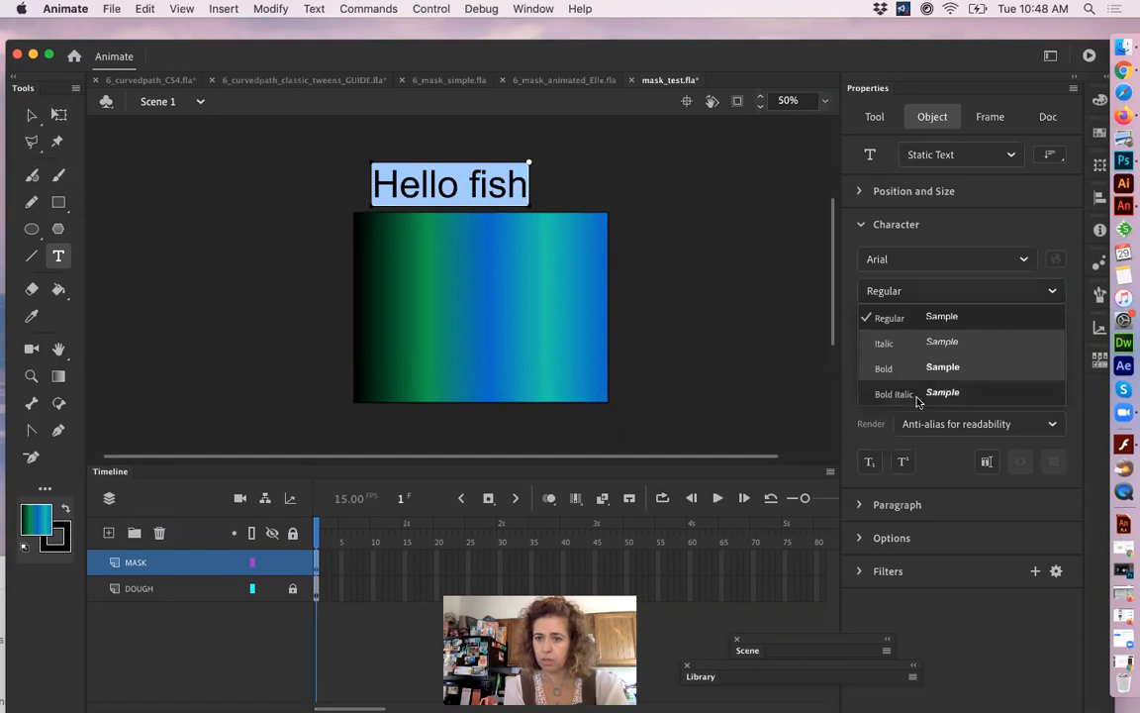
click(881, 369)
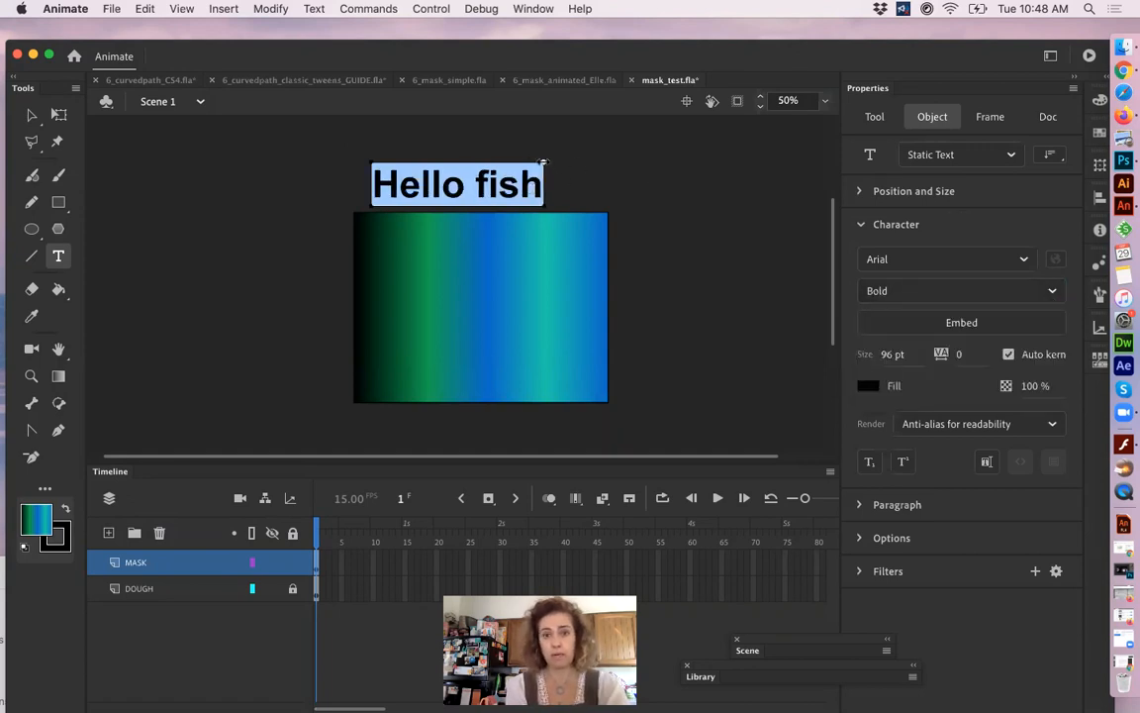
click(890, 358)
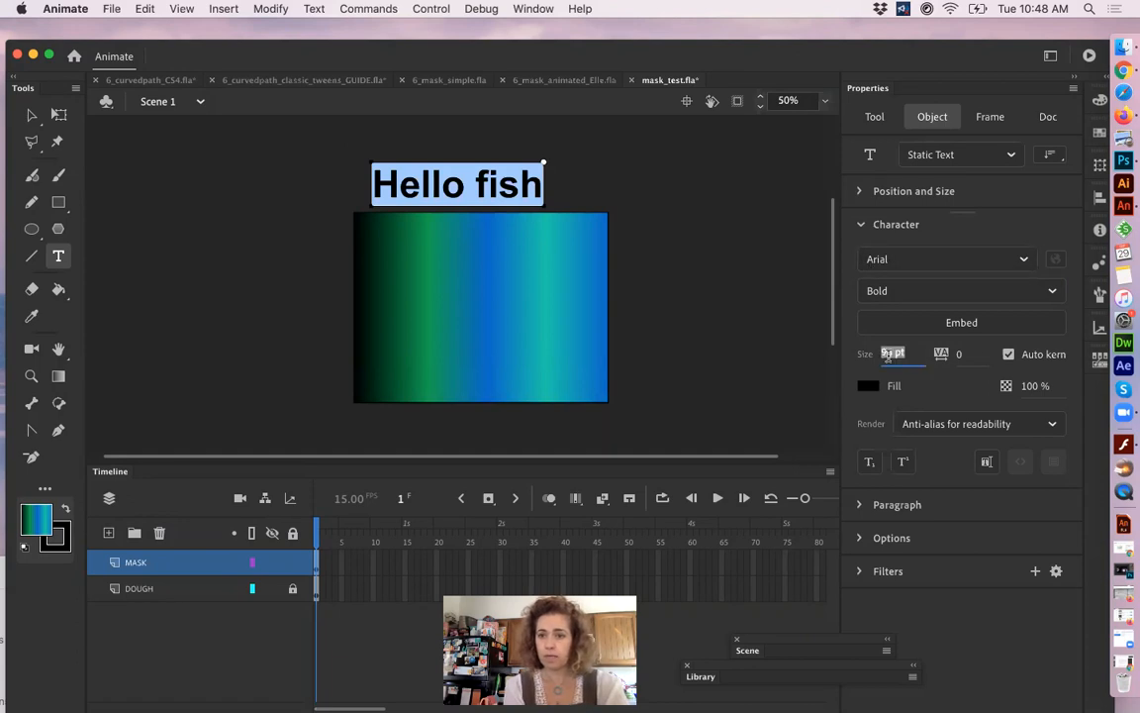
text(130)
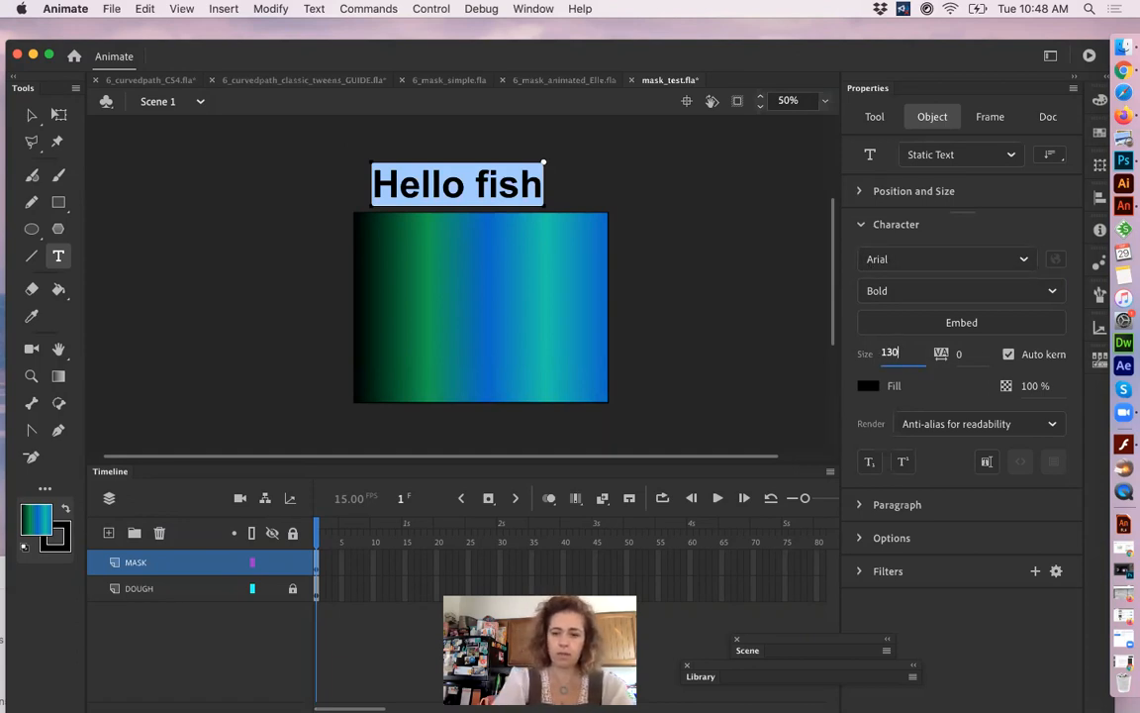
key(Return)
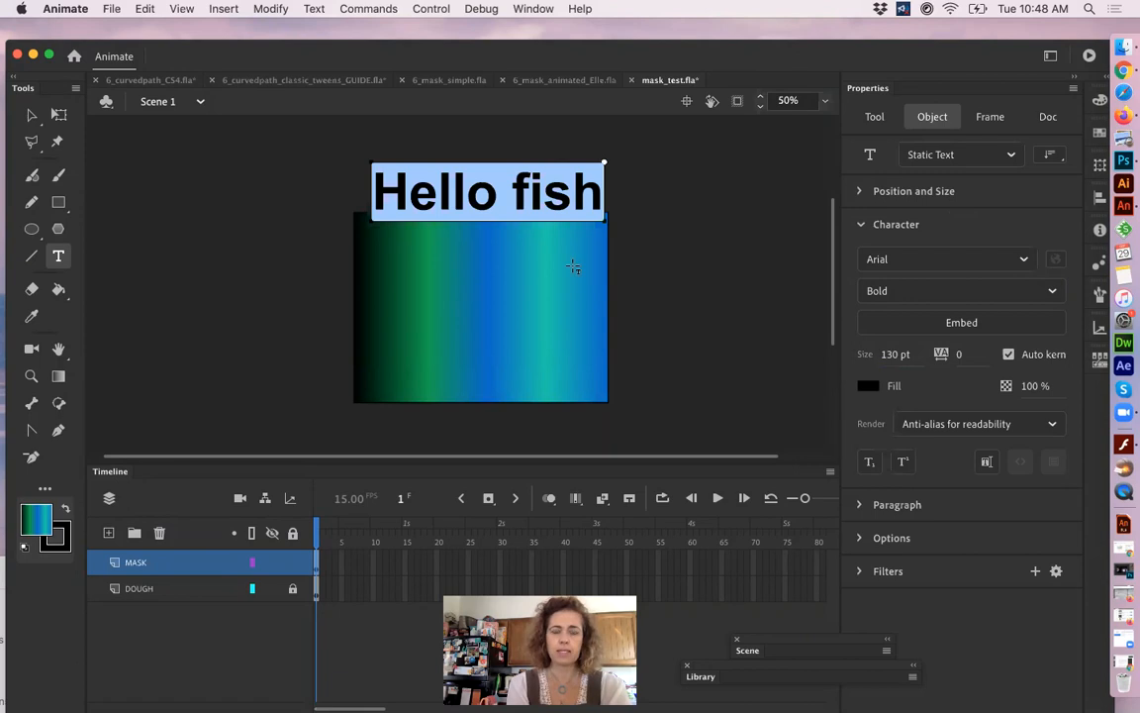
click(31, 115)
drag(406, 174, 399, 252)
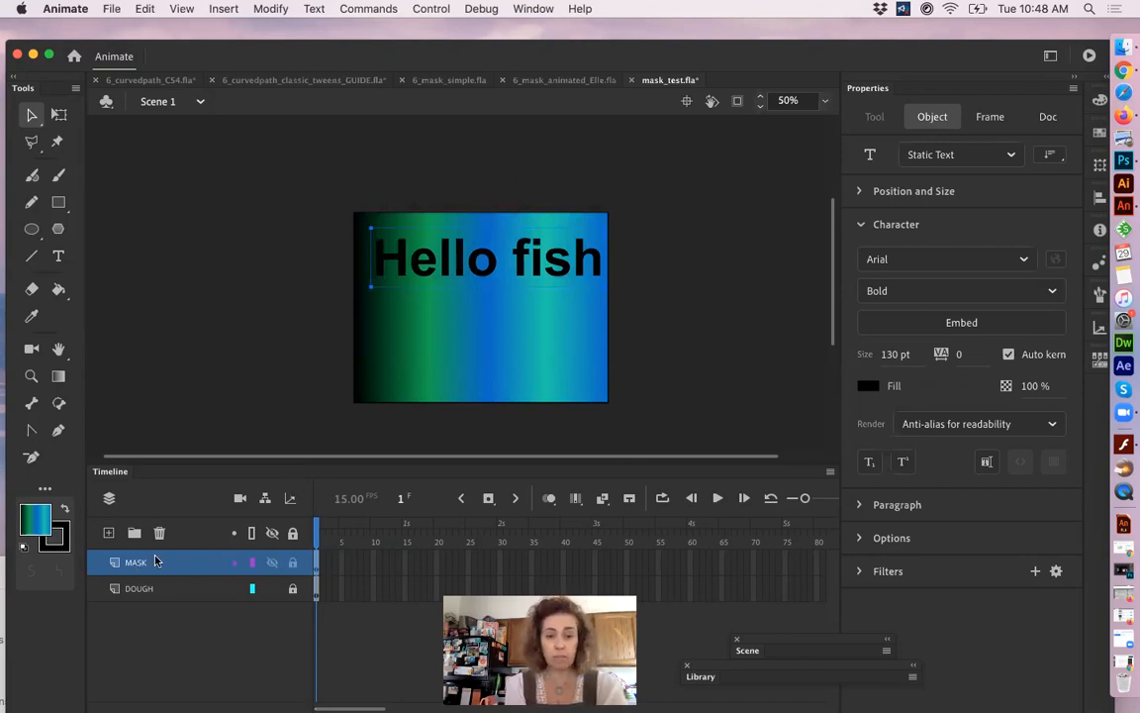
- Set the MASK layer's type to Mask and turn off its outline view
click(253, 563)
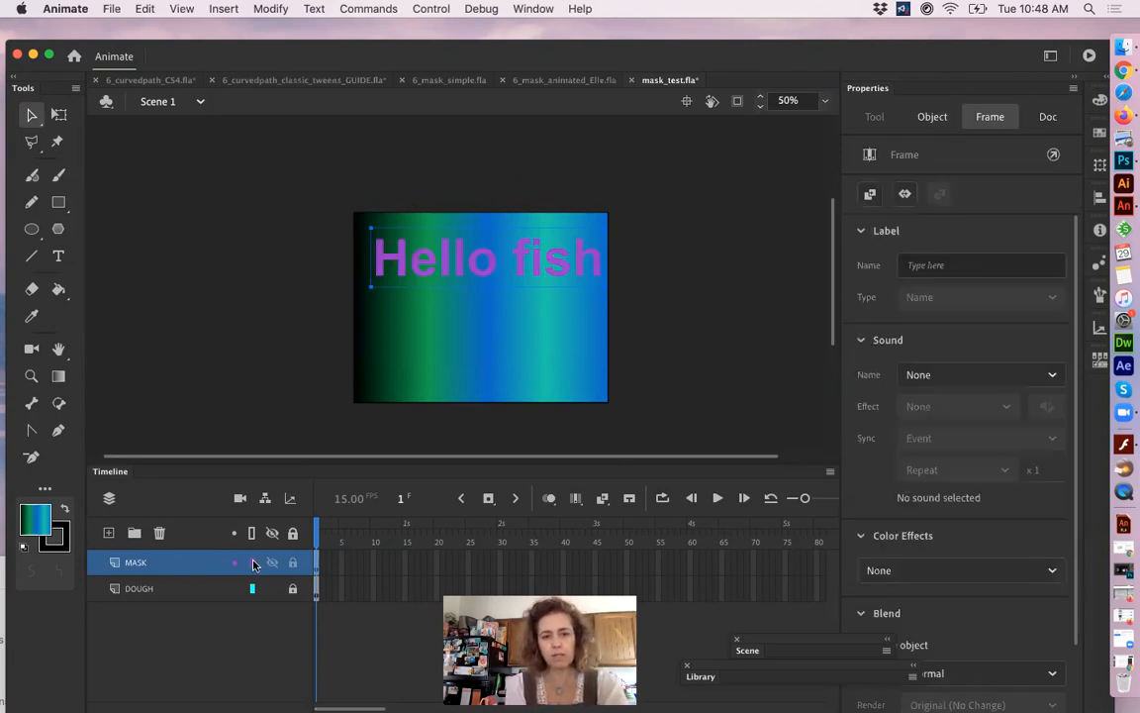
double_click(252, 563)
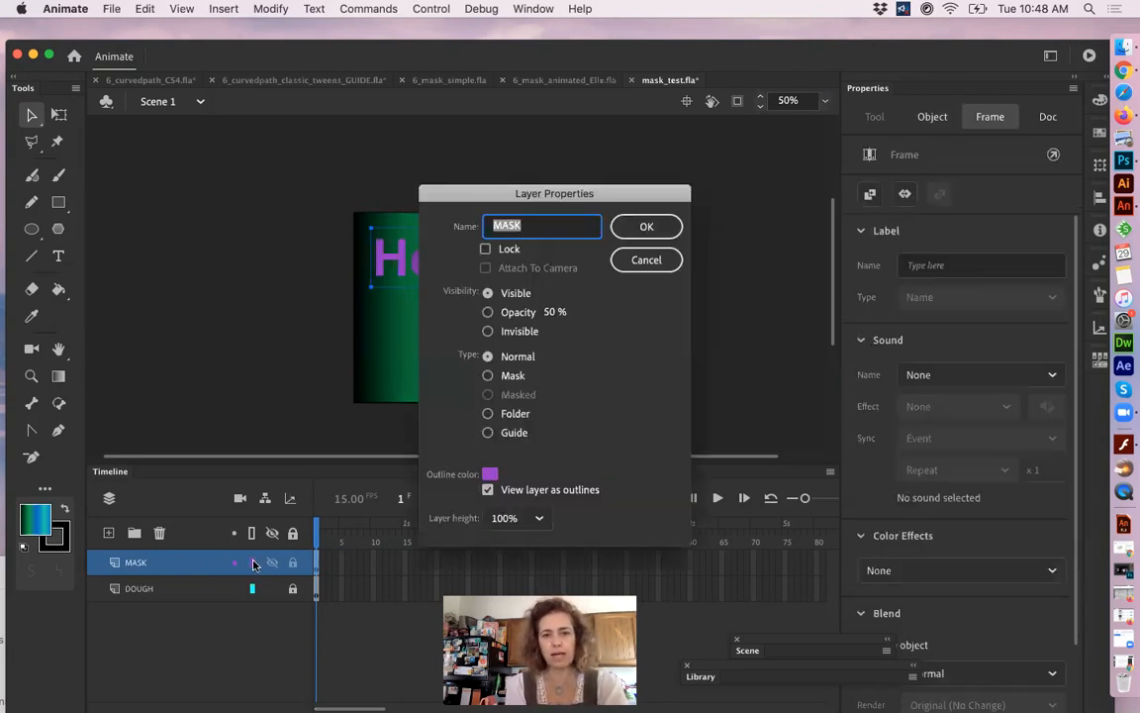
click(488, 376)
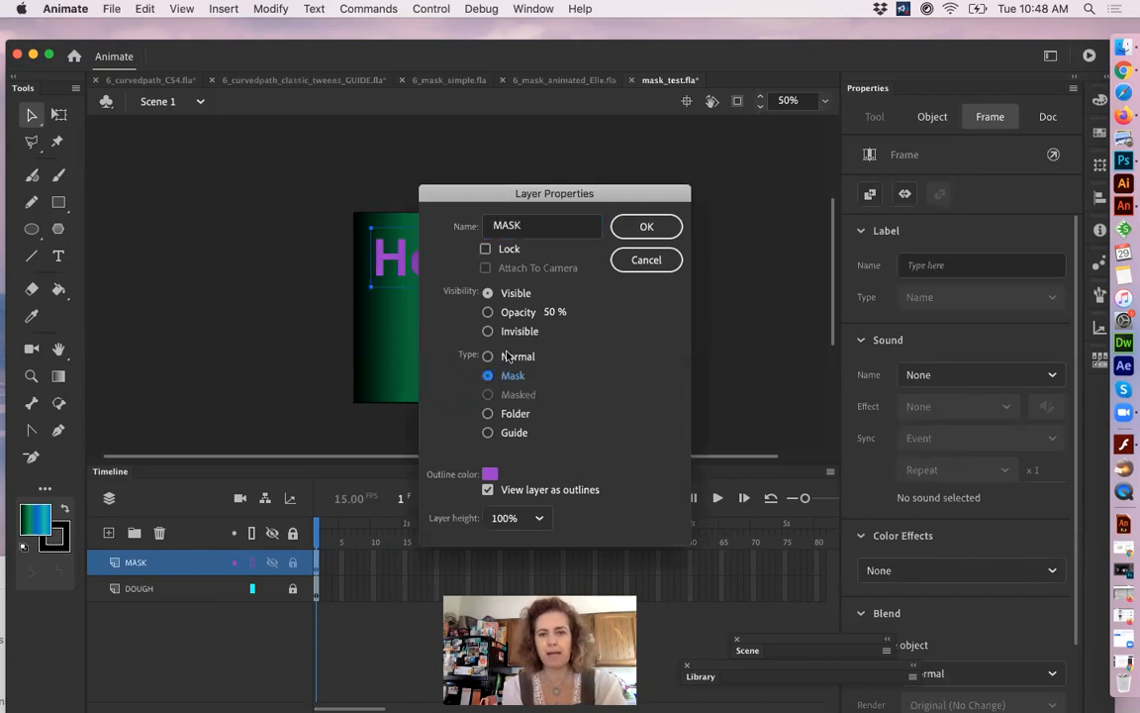
click(644, 227)
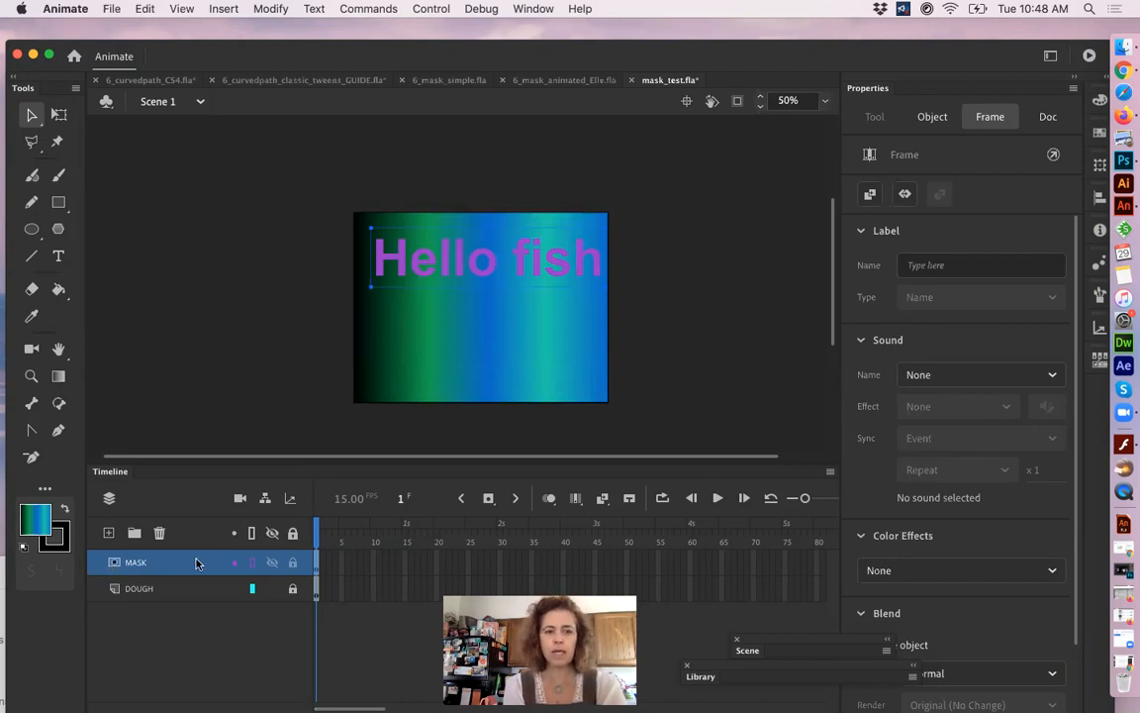
click(253, 564)
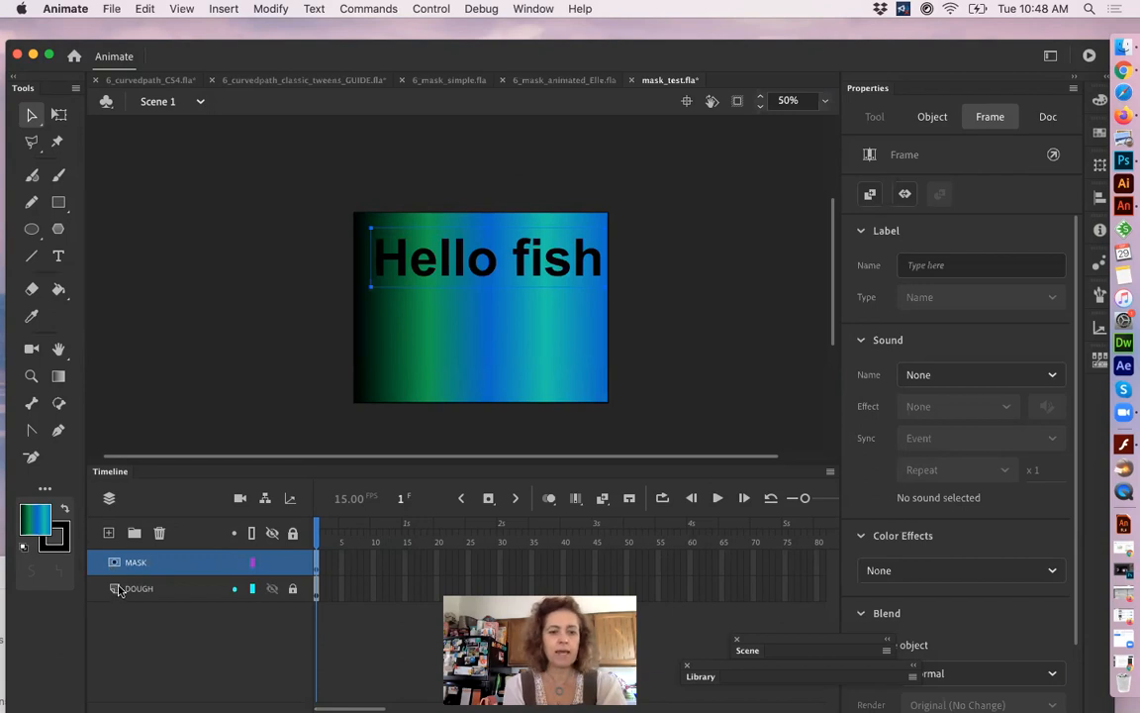
- Set the DOUGH layer's type to Masked and turn off its outline view
double_click(253, 590)
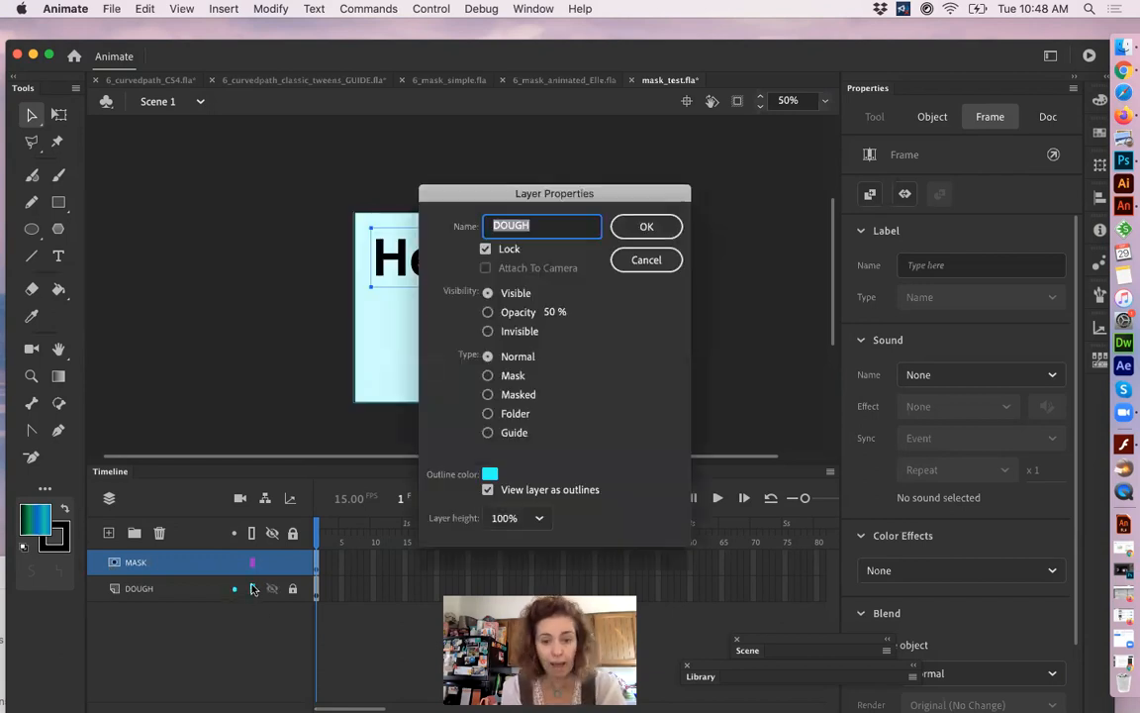
click(488, 394)
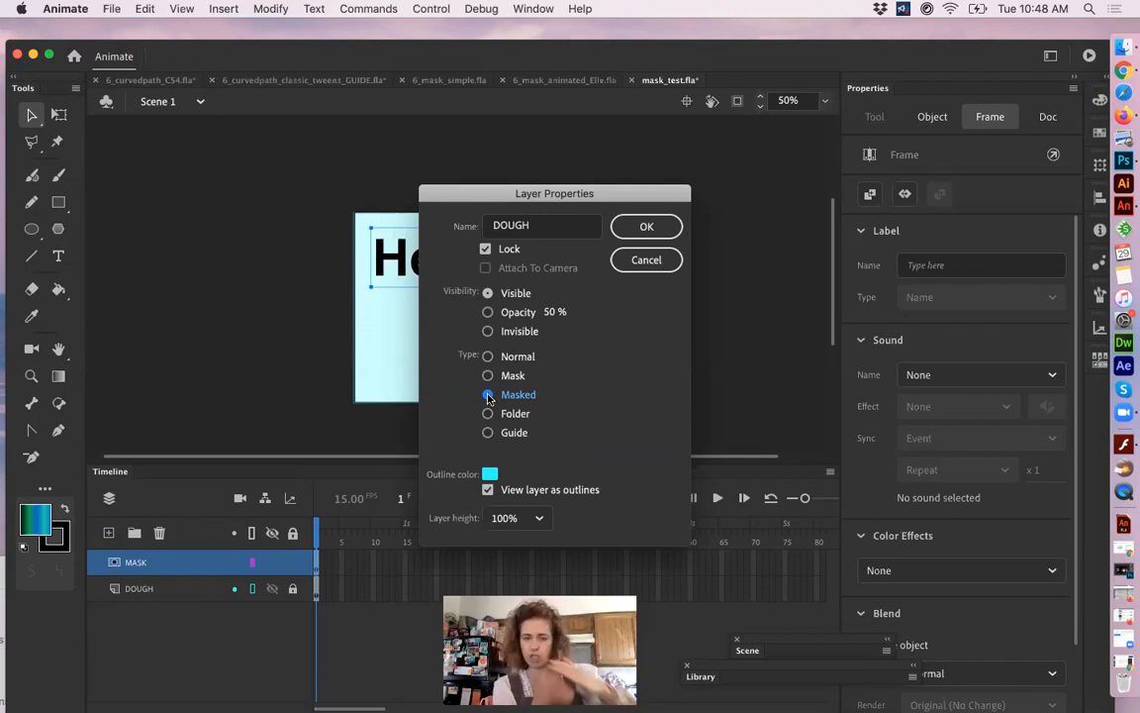
click(656, 228)
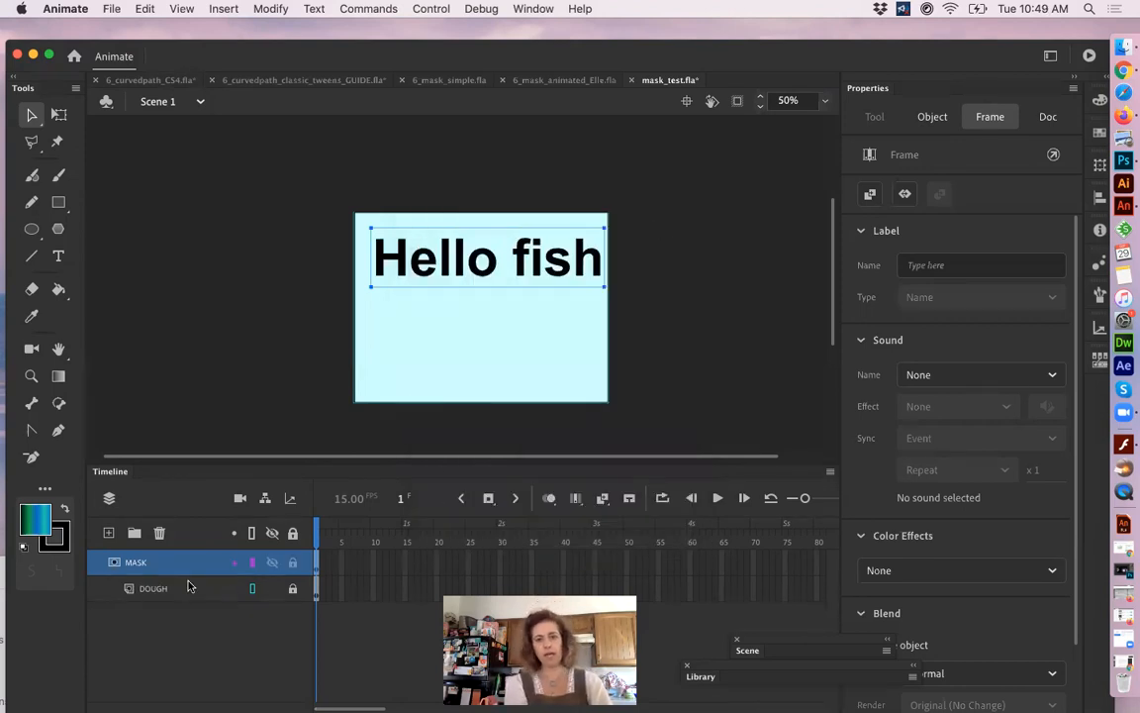
click(250, 589)
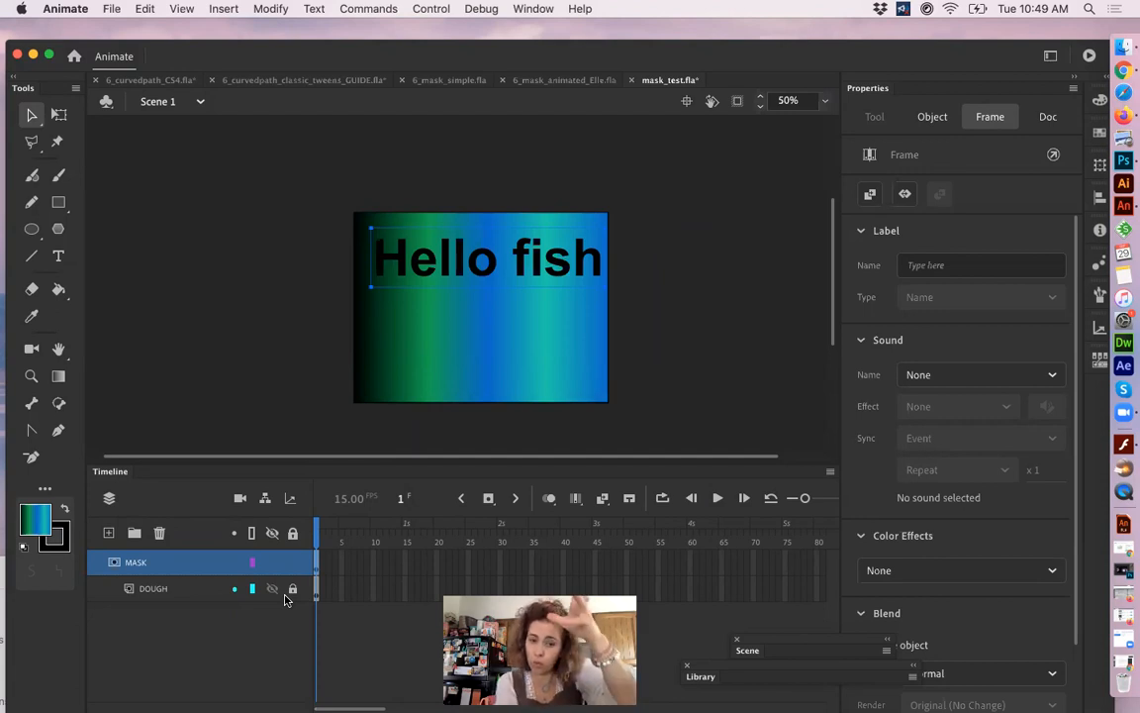
- Lock the MASK layer briefly to preview the mask, and nudge the unlocked "Hello fish" text slightly to the left
click(292, 562)
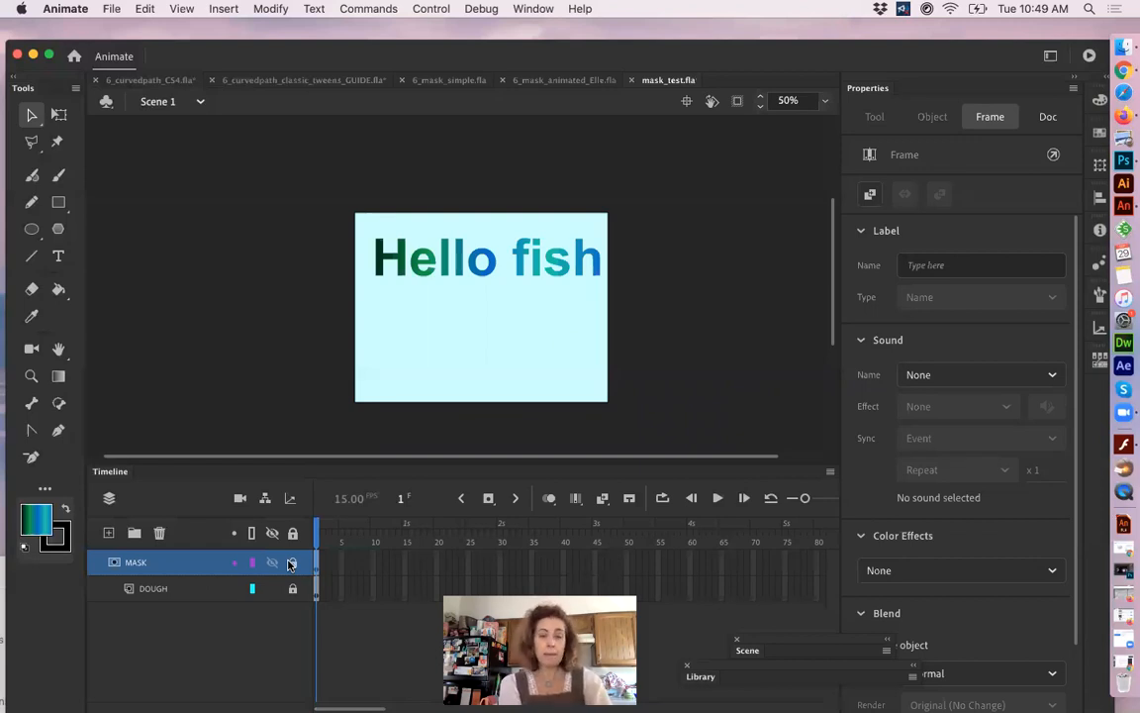
click(292, 562)
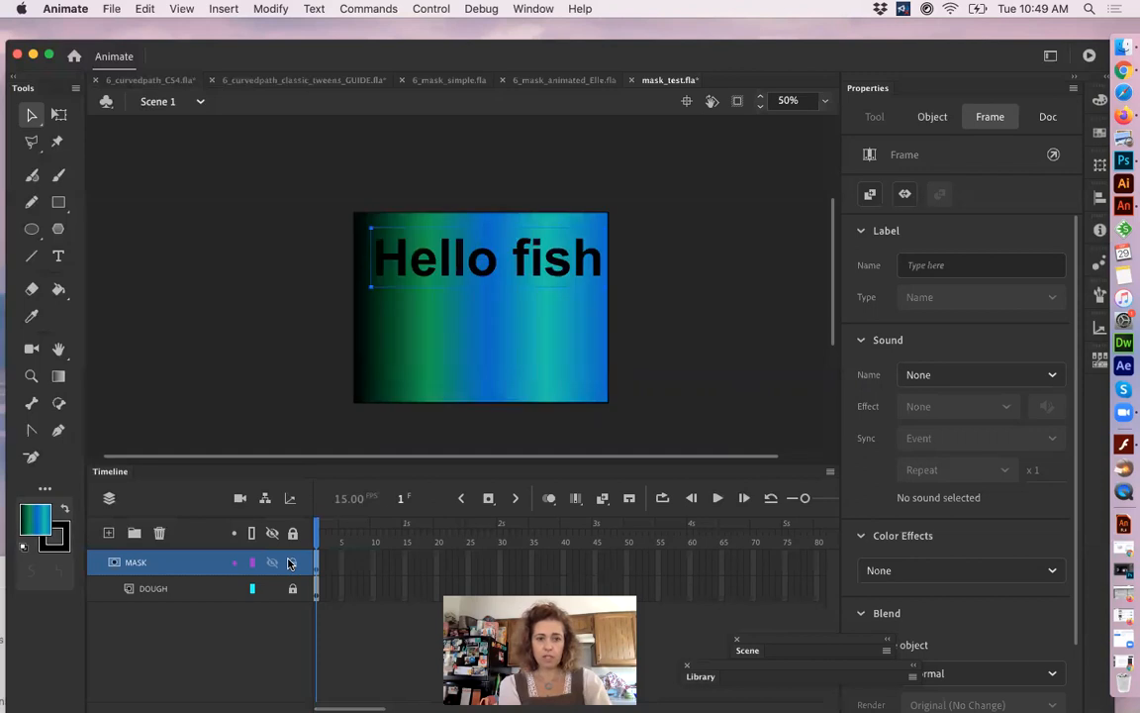
click(454, 277)
key(Left)
key(Left)
key(Left)
key(Left)
key(Left)
key(Left)
key(Left)
key(Left)
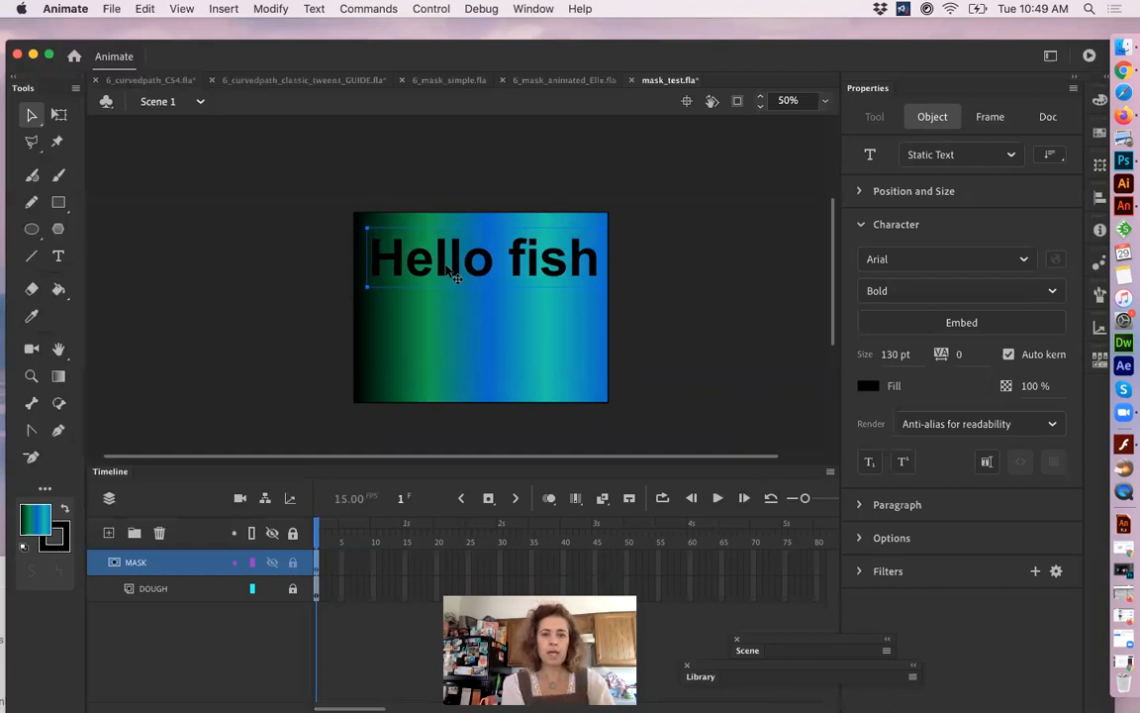
- Preview the masked text by locking and unlocking the MASK layer, leaving it unlocked for editing
click(292, 563)
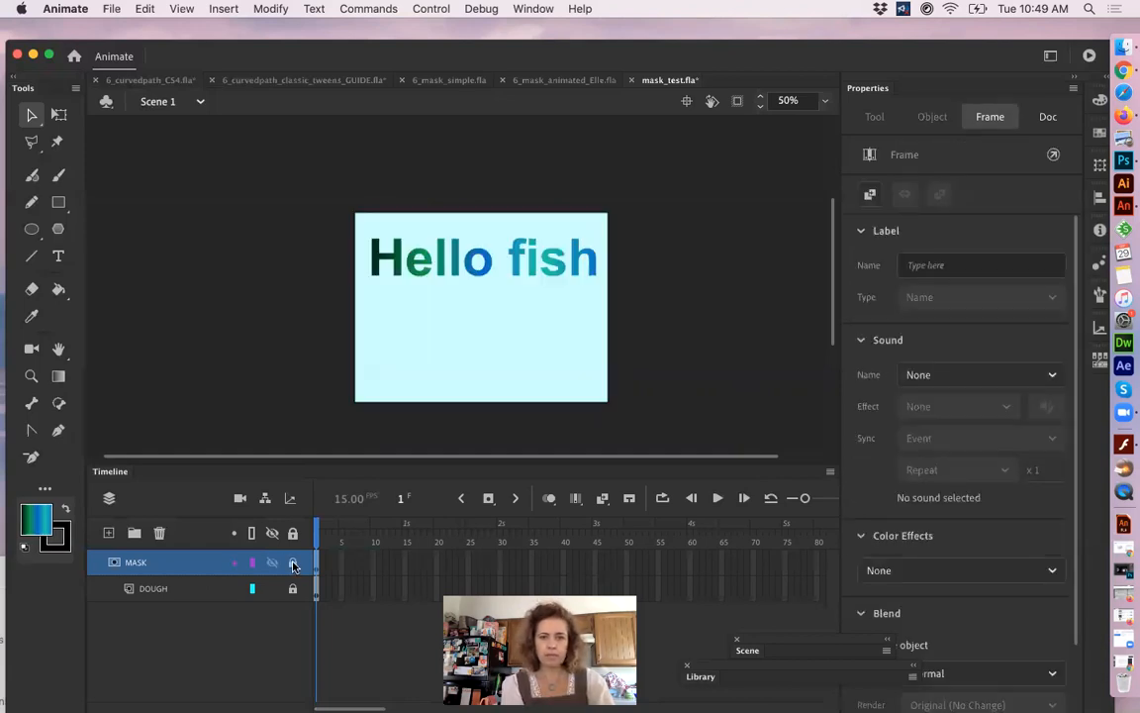
click(292, 563)
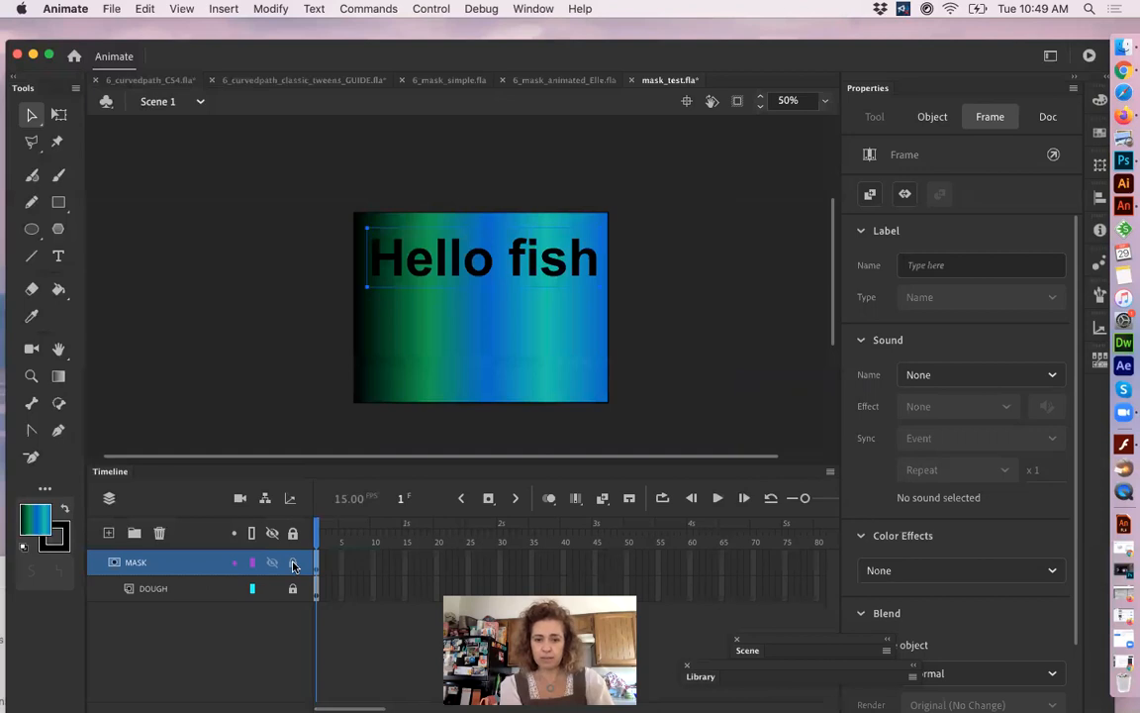
click(292, 563)
click(292, 563)
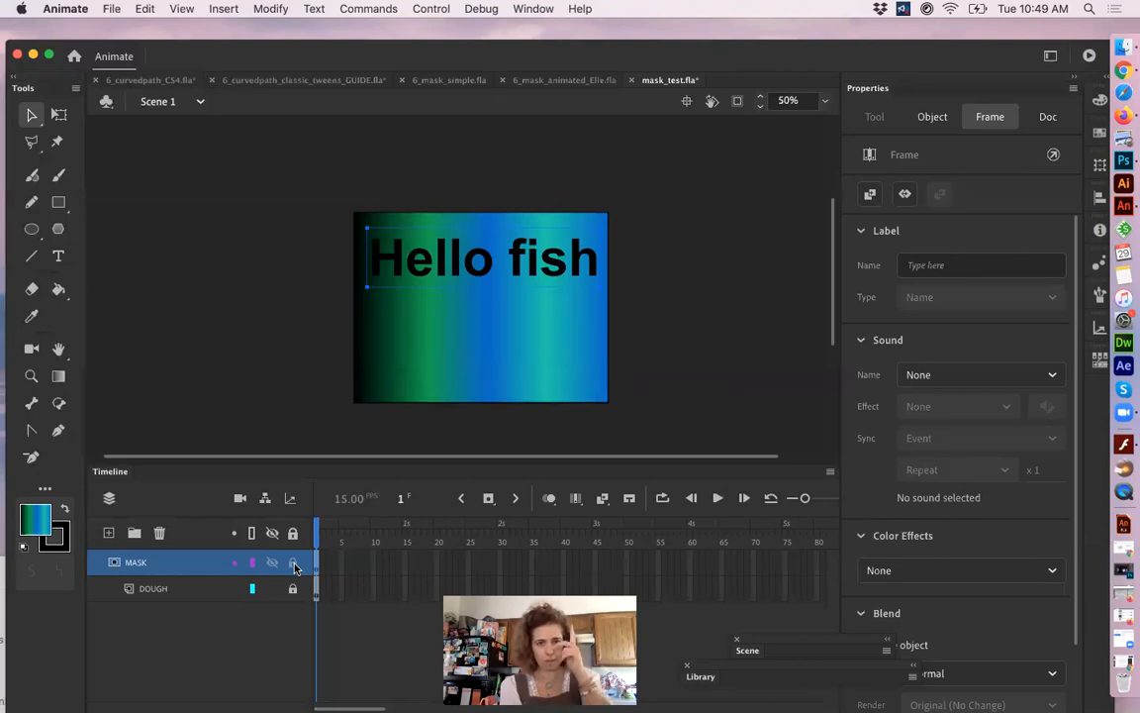
- Draw a small fish outline with the Pencil tool beside the stage on the MASK layer and fill it with blue
click(32, 204)
mouse_move(247, 328)
mouse_down()
mouse_move(301, 313)
mouse_move(330, 337)
mouse_move(295, 340)
mouse_move(247, 318)
mouse_up()
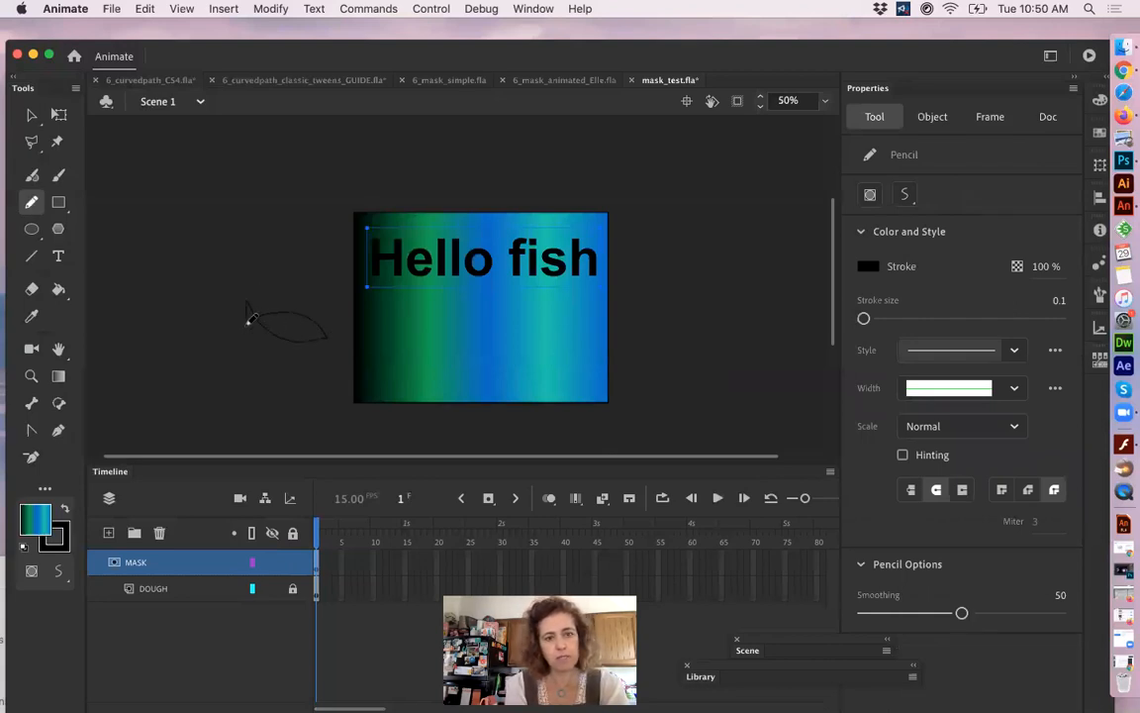
click(41, 524)
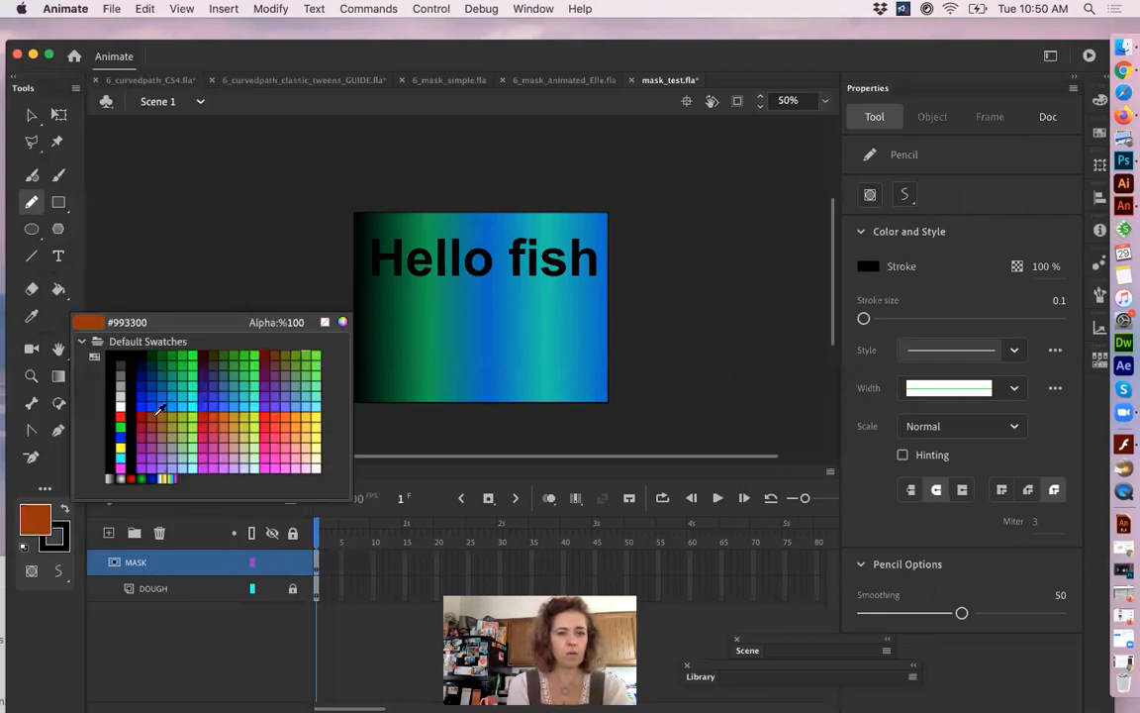
click(120, 435)
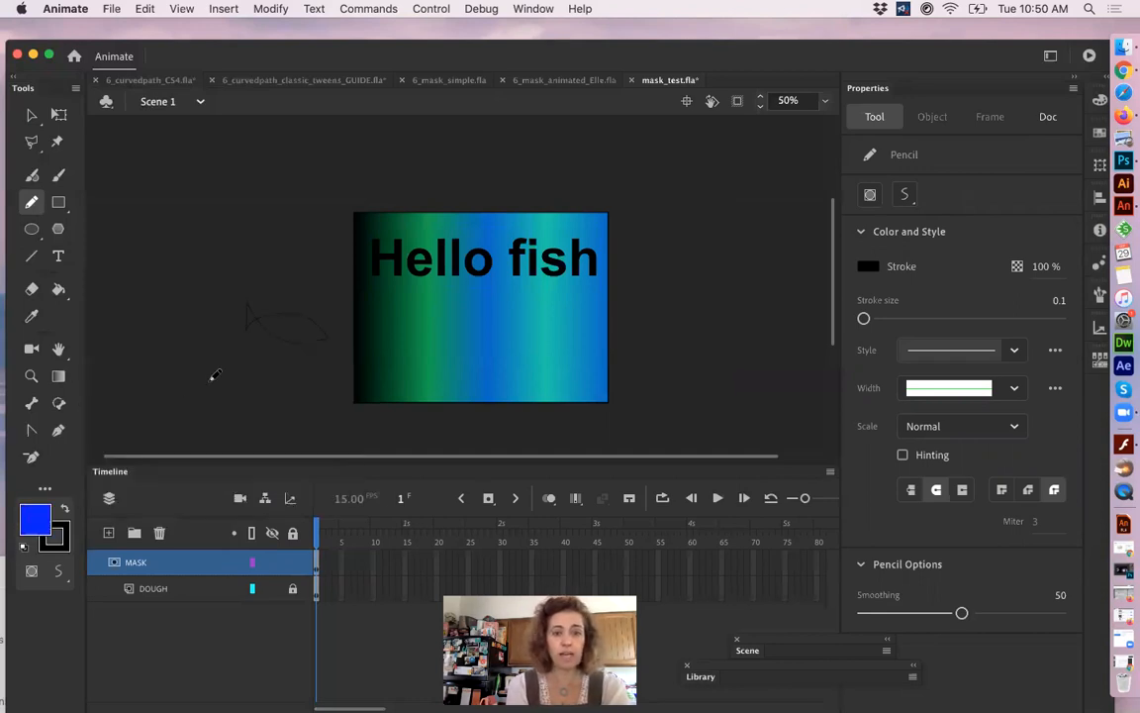
click(59, 289)
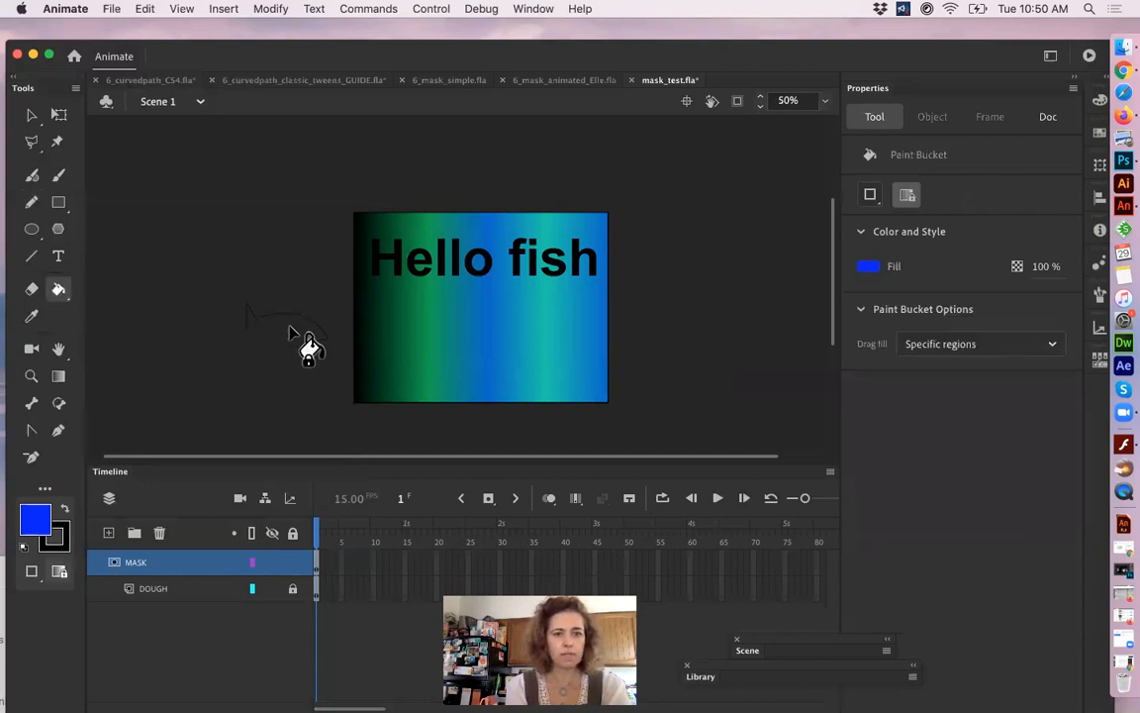
click(292, 331)
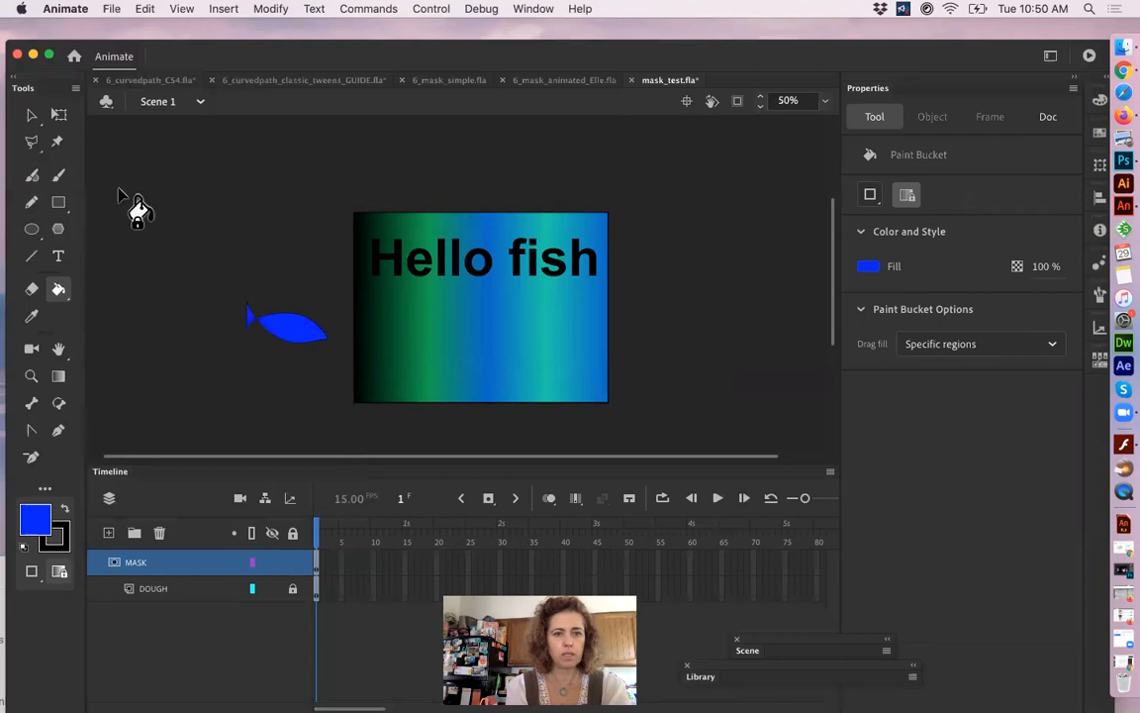
- Convert the blue fish drawing to a graphic symbol named FISH and move it onto the gradient's left part, below the text
click(32, 116)
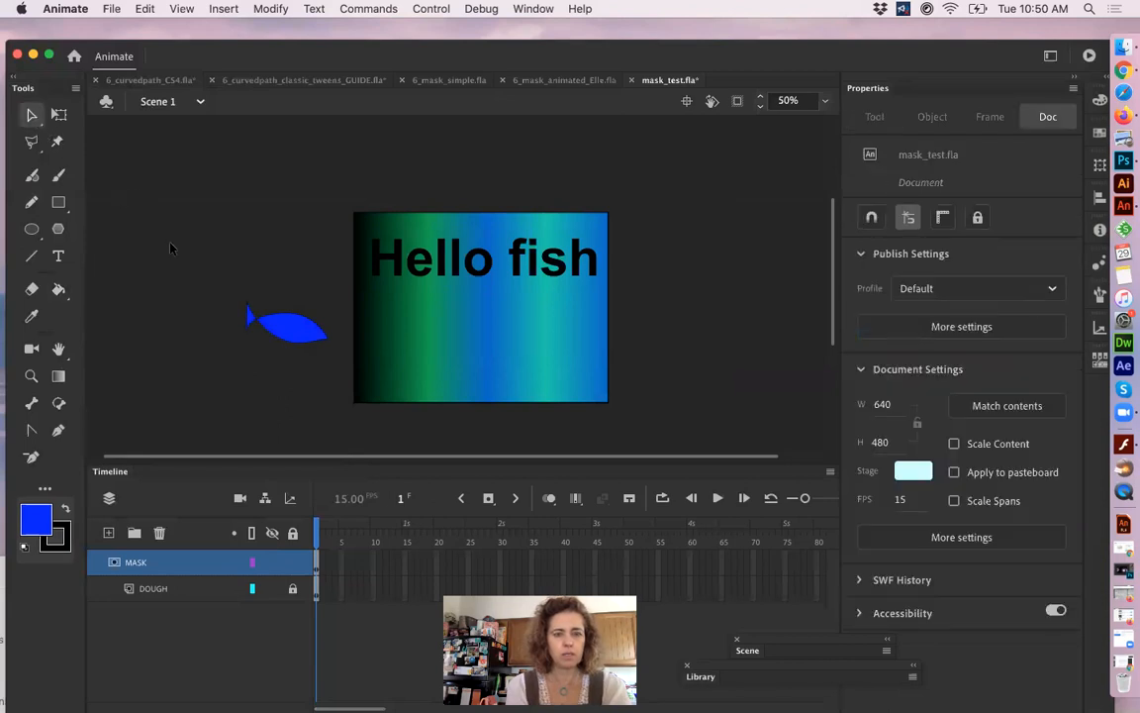
drag(223, 275, 336, 368)
right_click(308, 330)
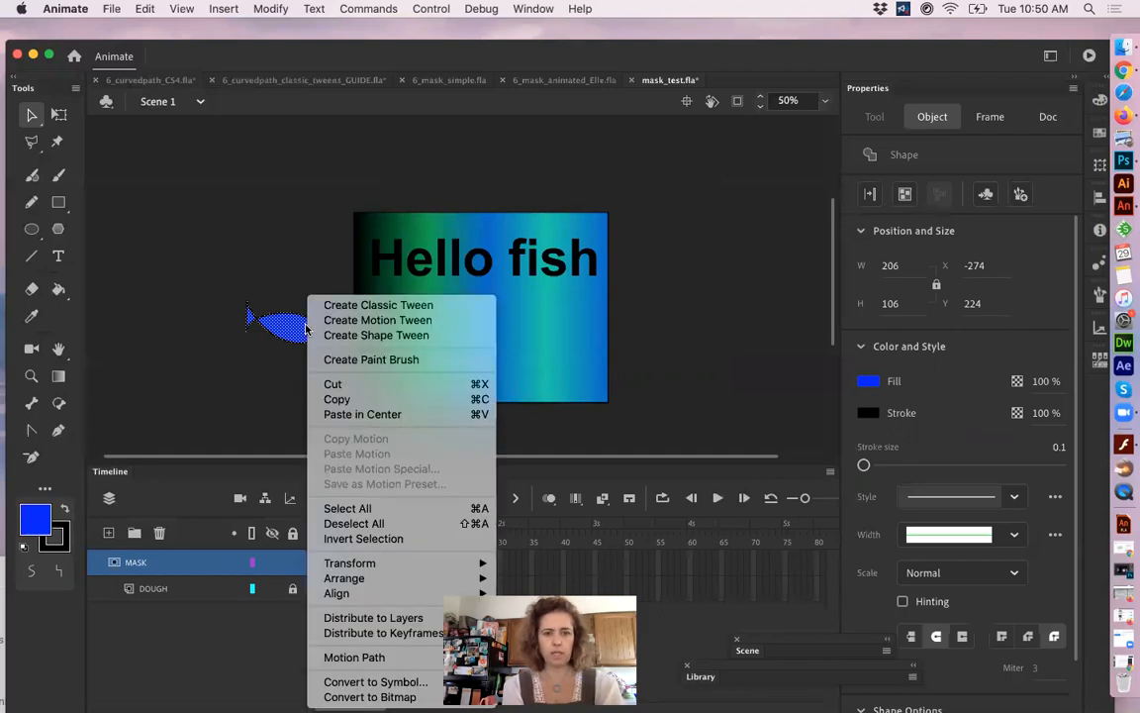
click(396, 682)
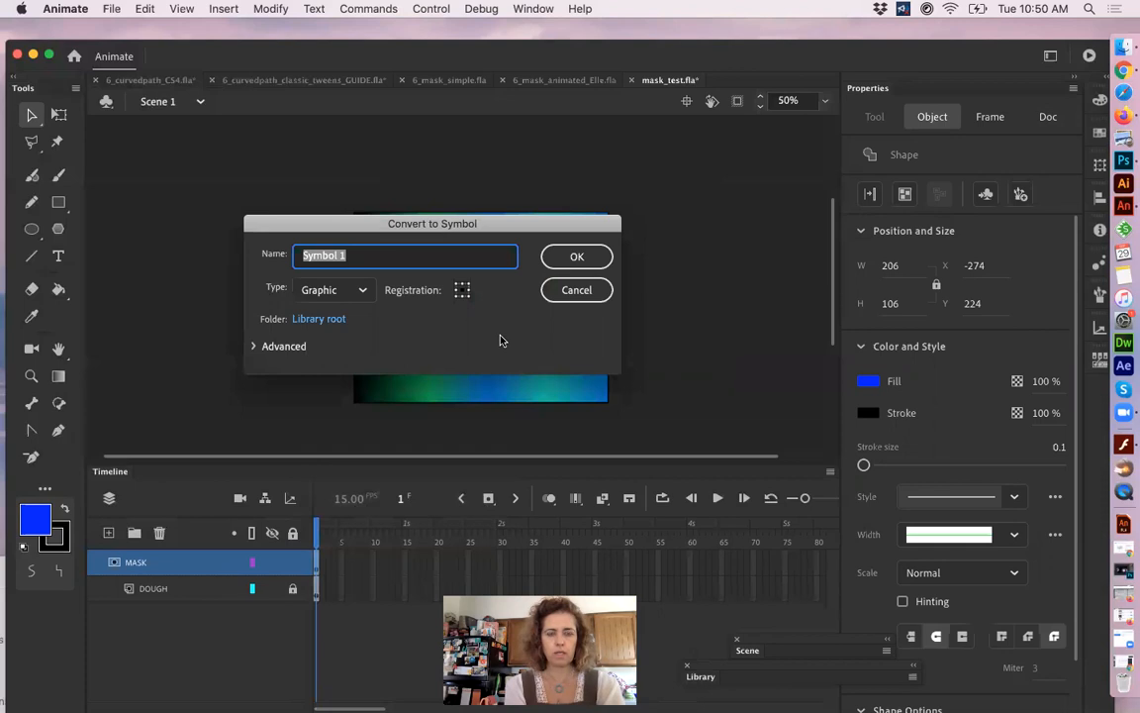
text(FISH)
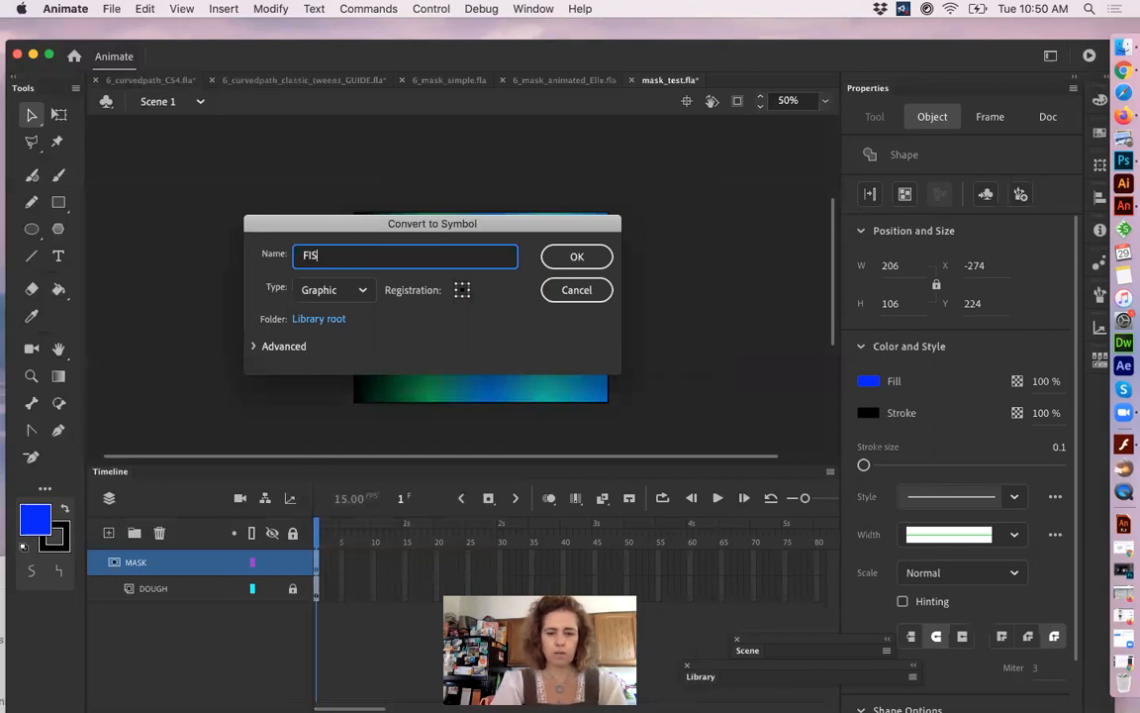
click(586, 257)
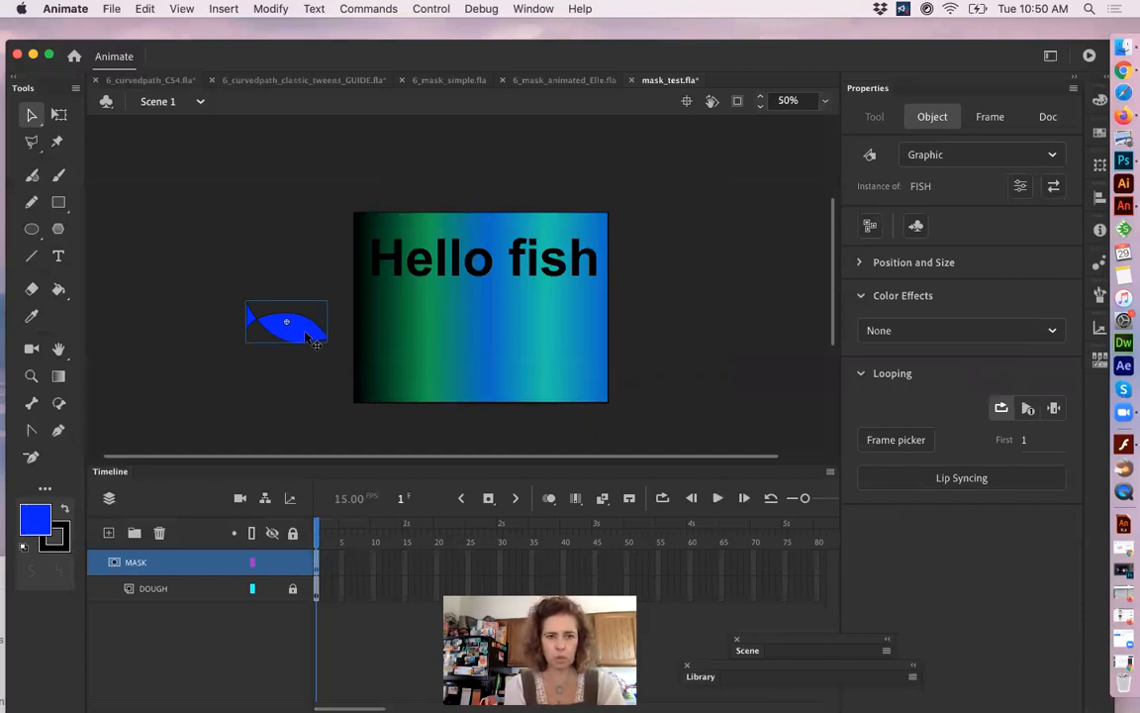
drag(286, 323, 414, 353)
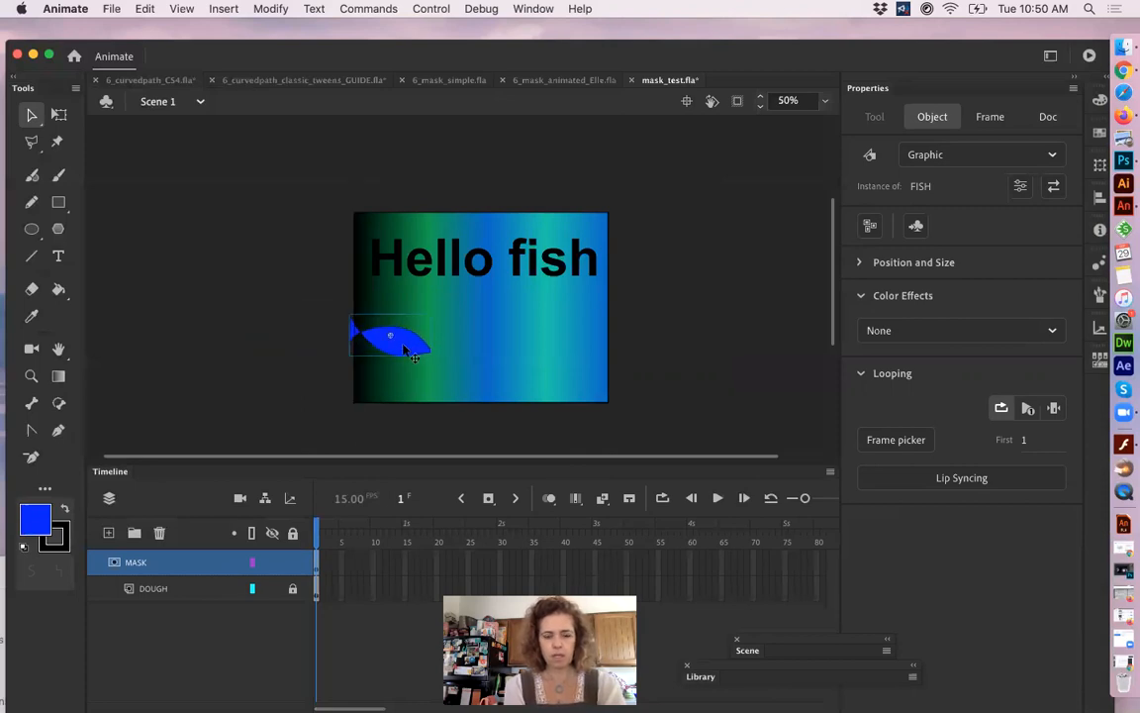
- Open the FISH symbol for editing and enlarge the tail by pulling its two tips and rear edge outward, away from the body
key(z)
click(400, 342)
click(449, 303)
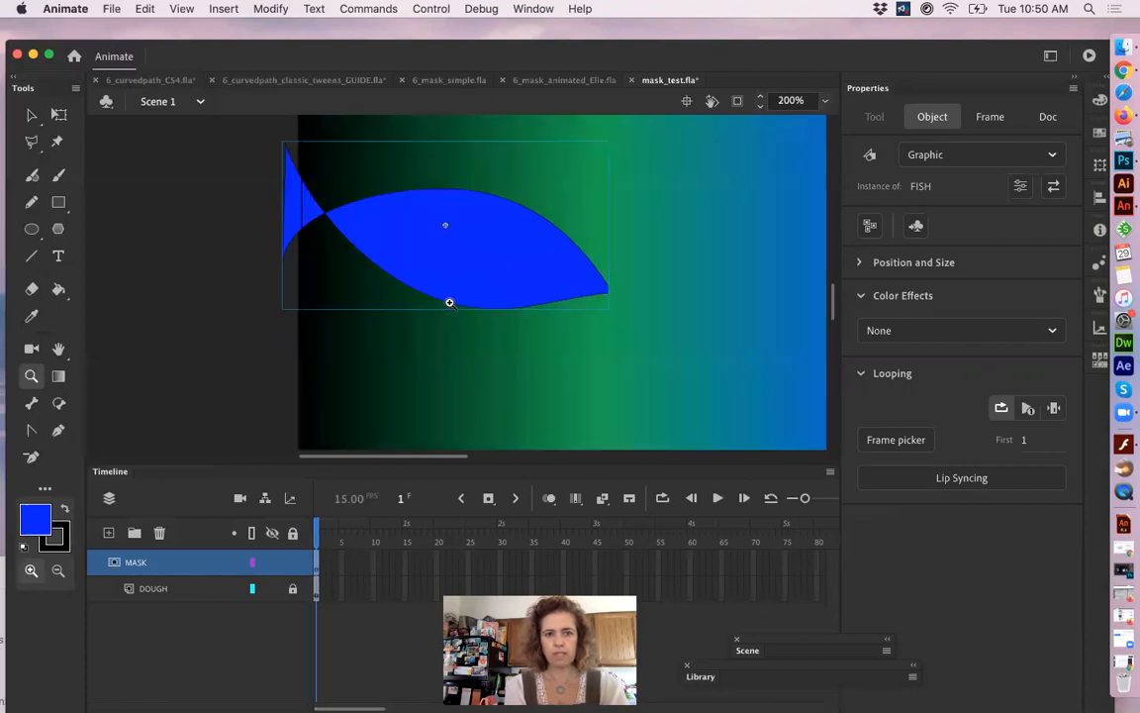
click(31, 113)
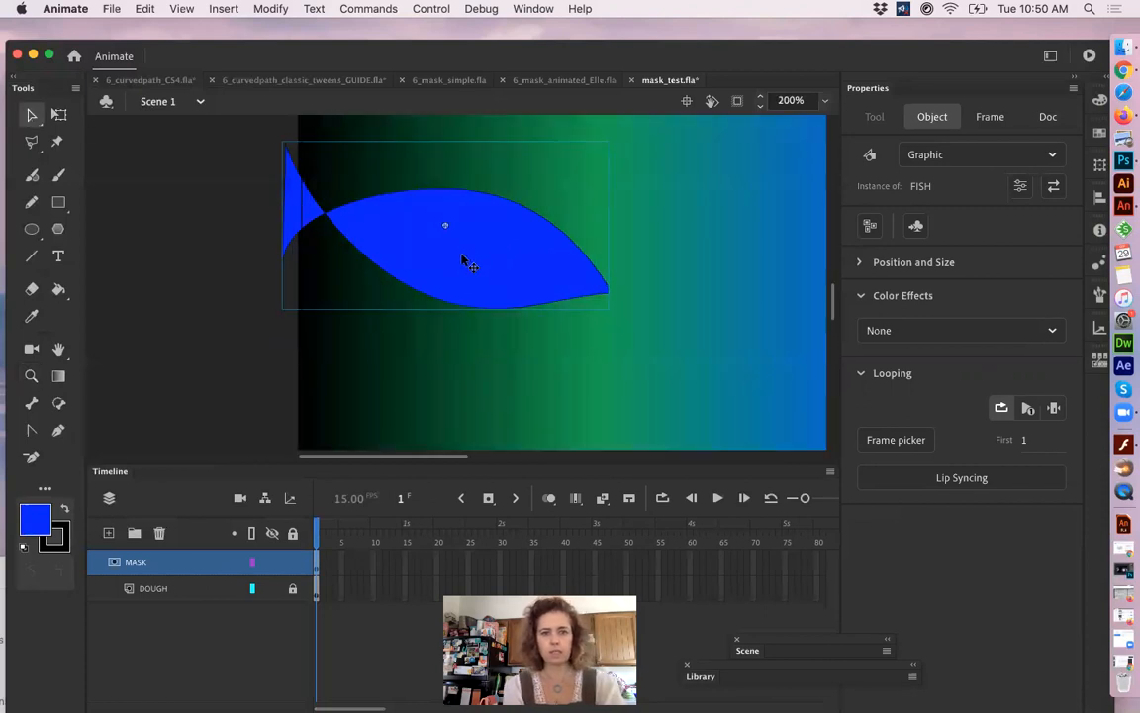
double_click(466, 262)
click(207, 213)
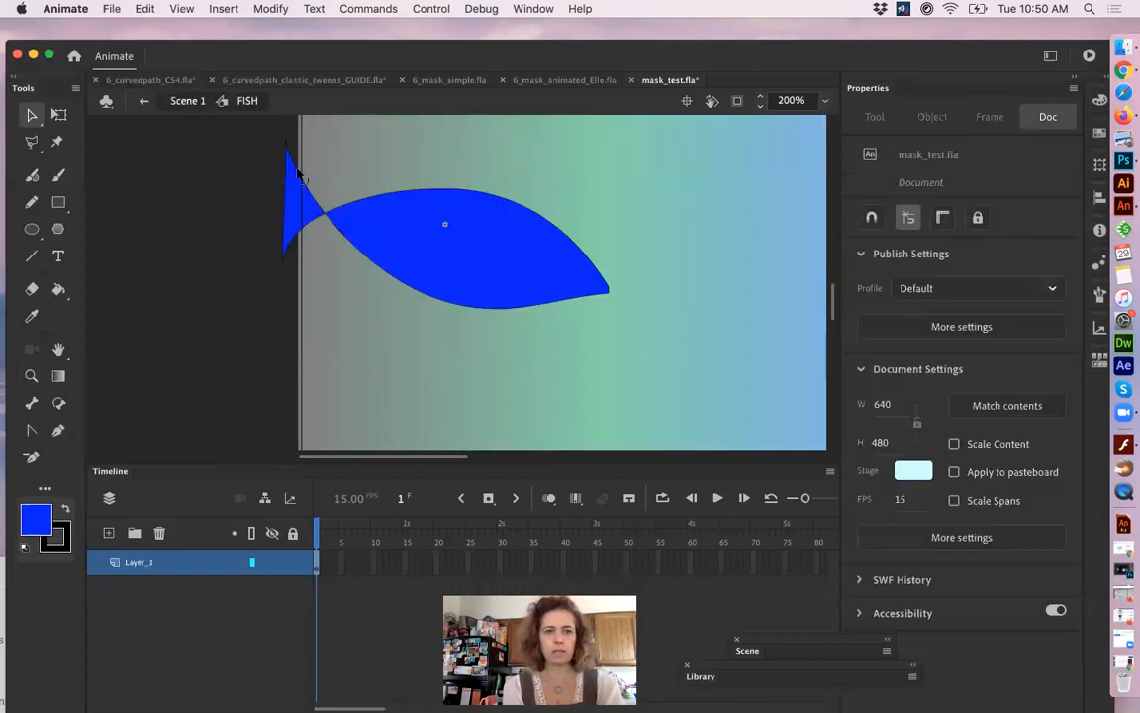
drag(286, 150, 229, 132)
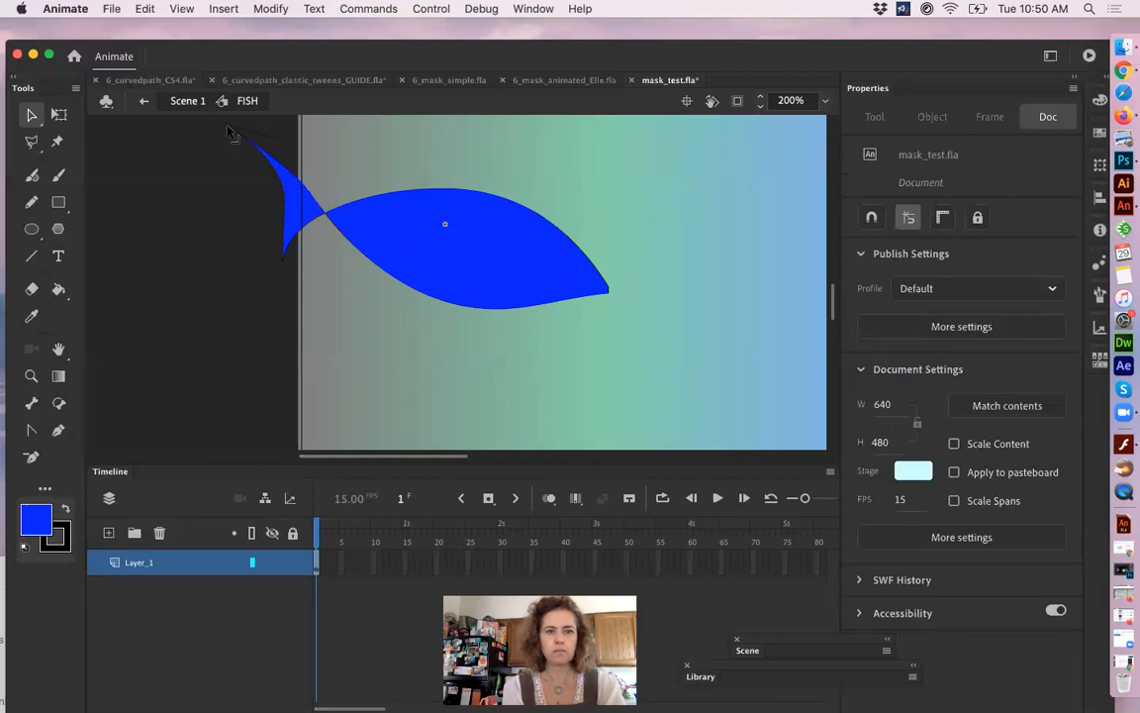
drag(284, 259, 184, 300)
mouse_move(281, 216)
mouse_down()
mouse_move(223, 216)
mouse_move(176, 241)
mouse_up()
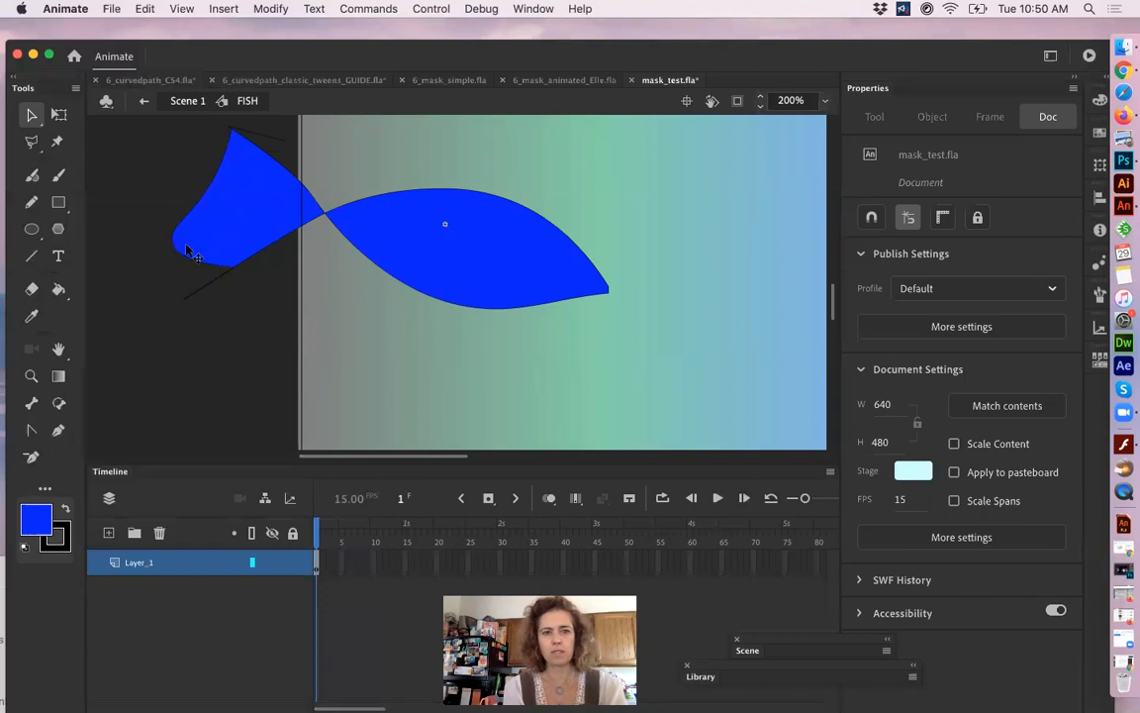
- Delete the stray line below the tail and bulge the fish's back upward into a rounder curve
click(205, 289)
key(Delete)
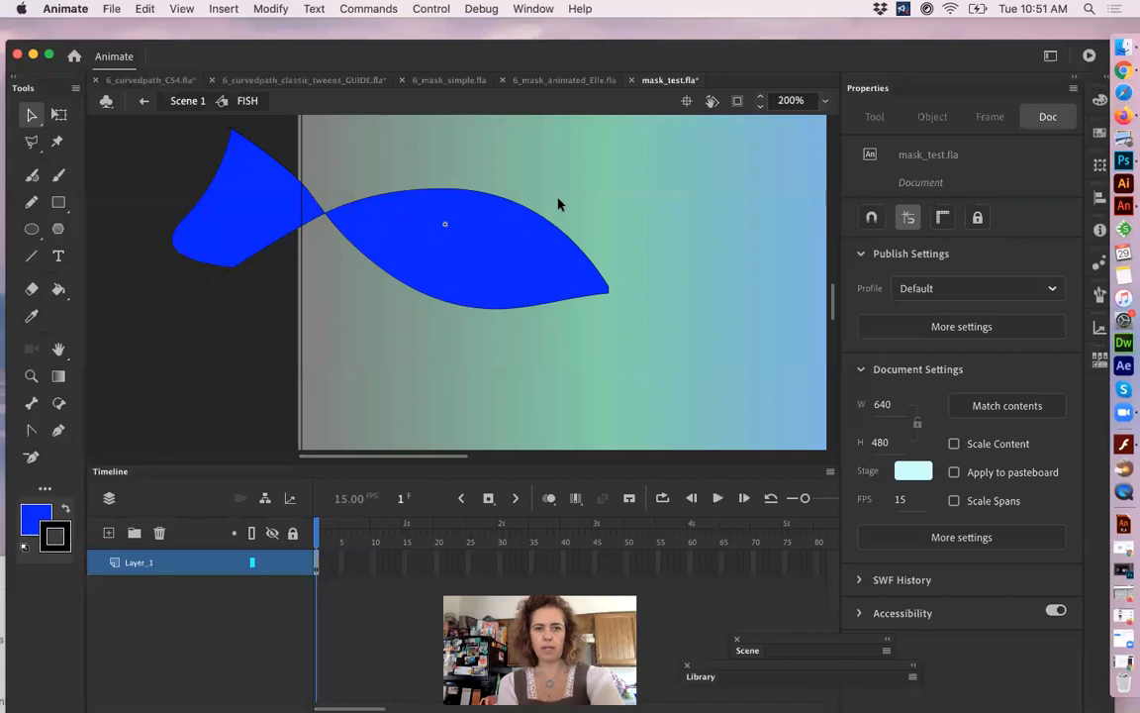
drag(527, 204, 492, 162)
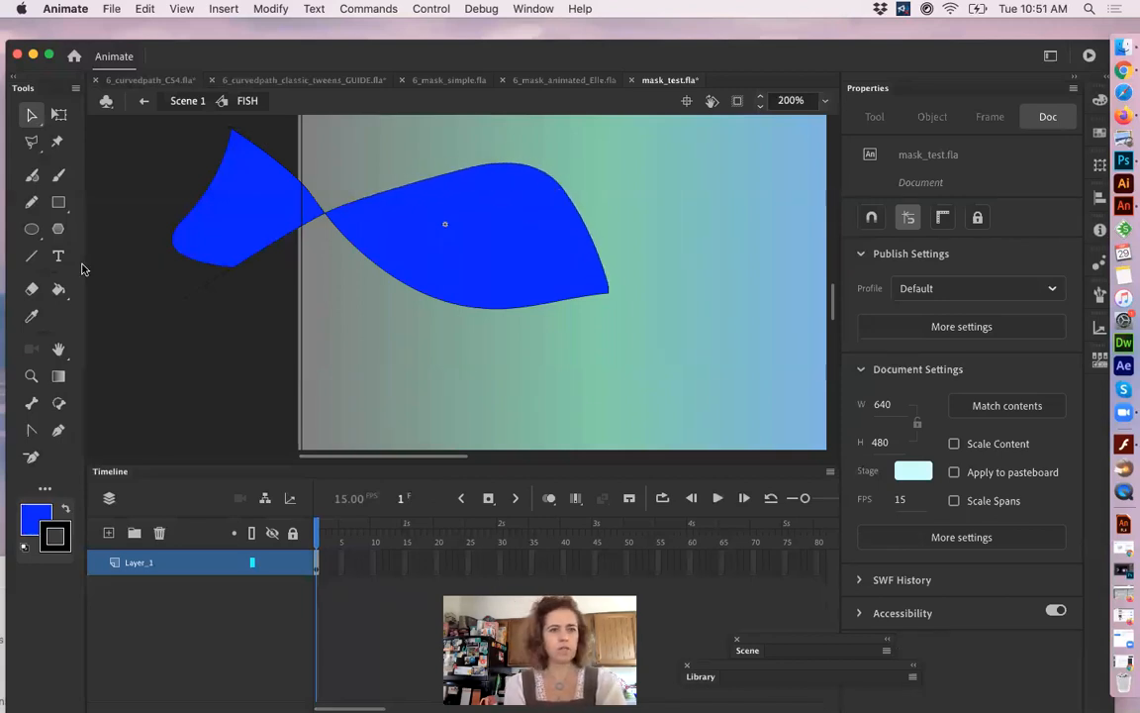
- Cut a small oval eye hole in the fish's head and remove the leftover stray line beneath the tail
click(32, 229)
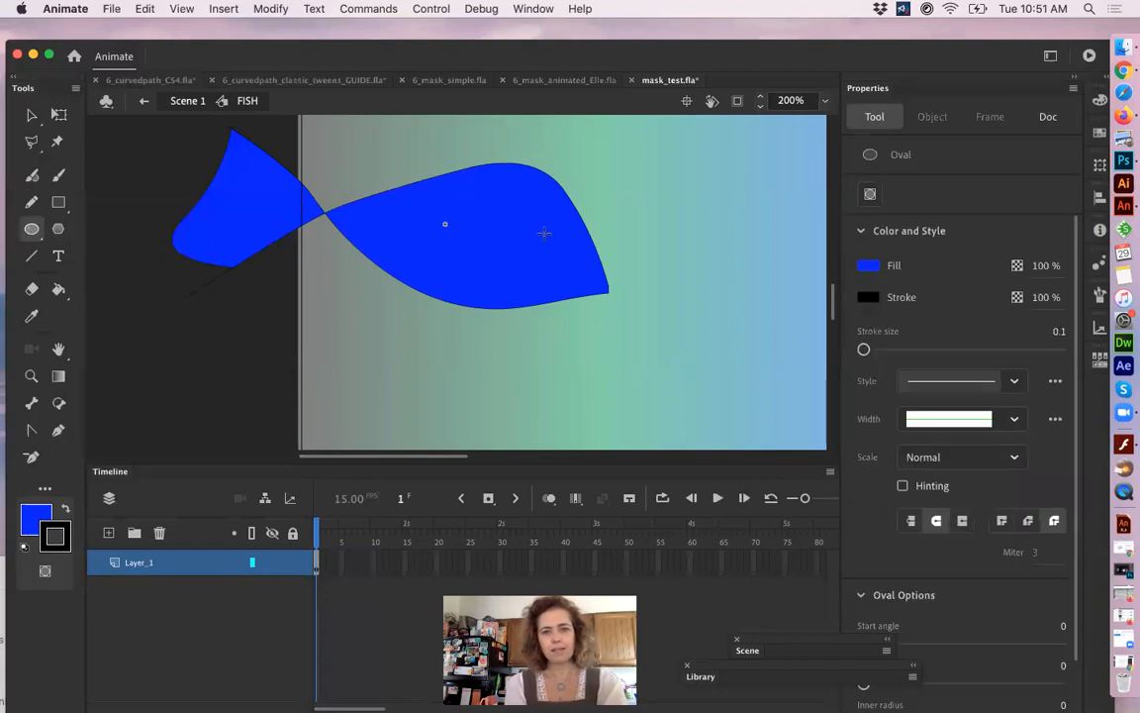
drag(542, 235, 562, 257)
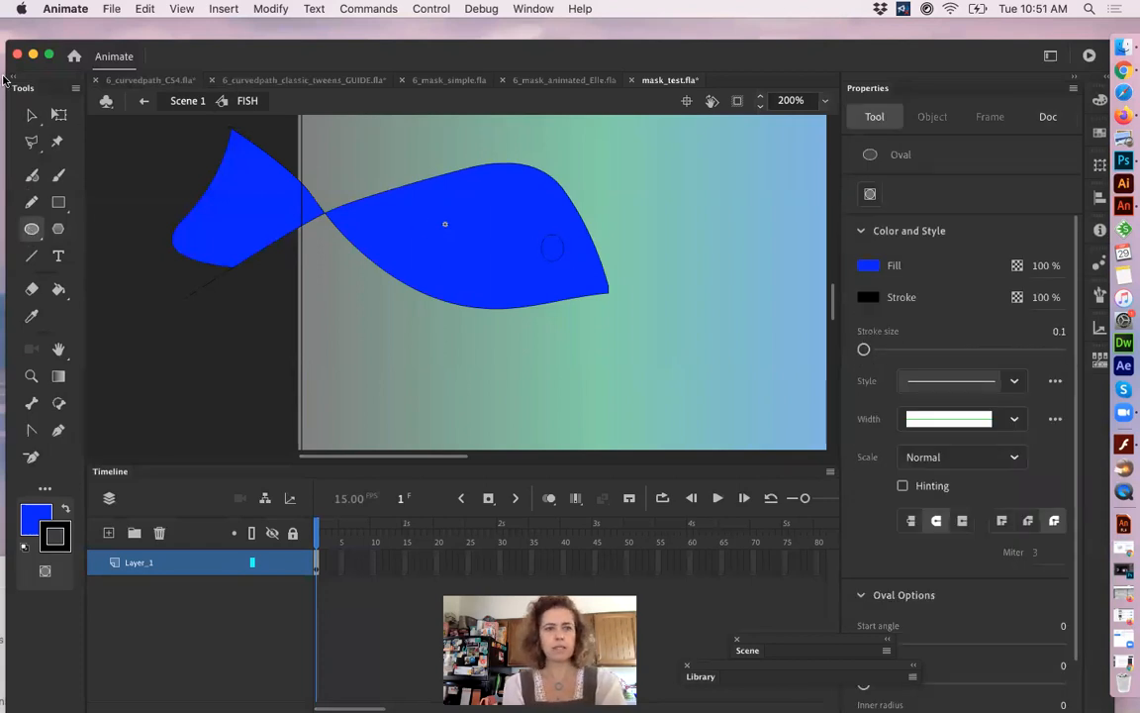
click(31, 116)
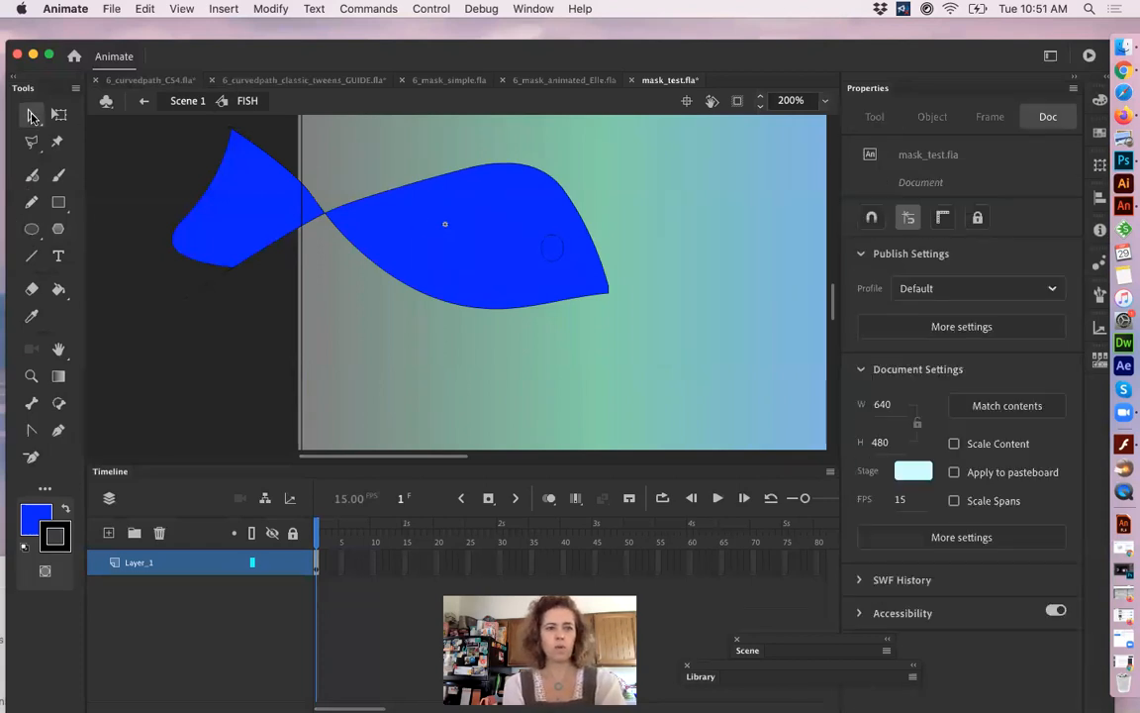
click(552, 250)
key(Delete)
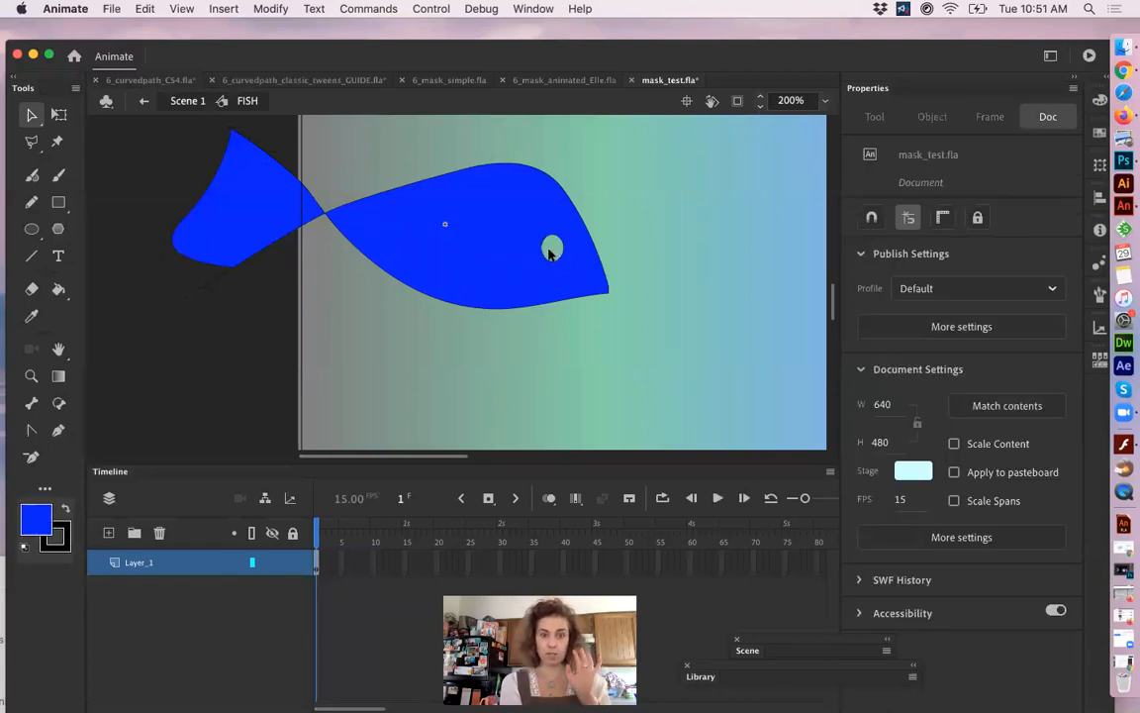
click(203, 294)
key(Delete)
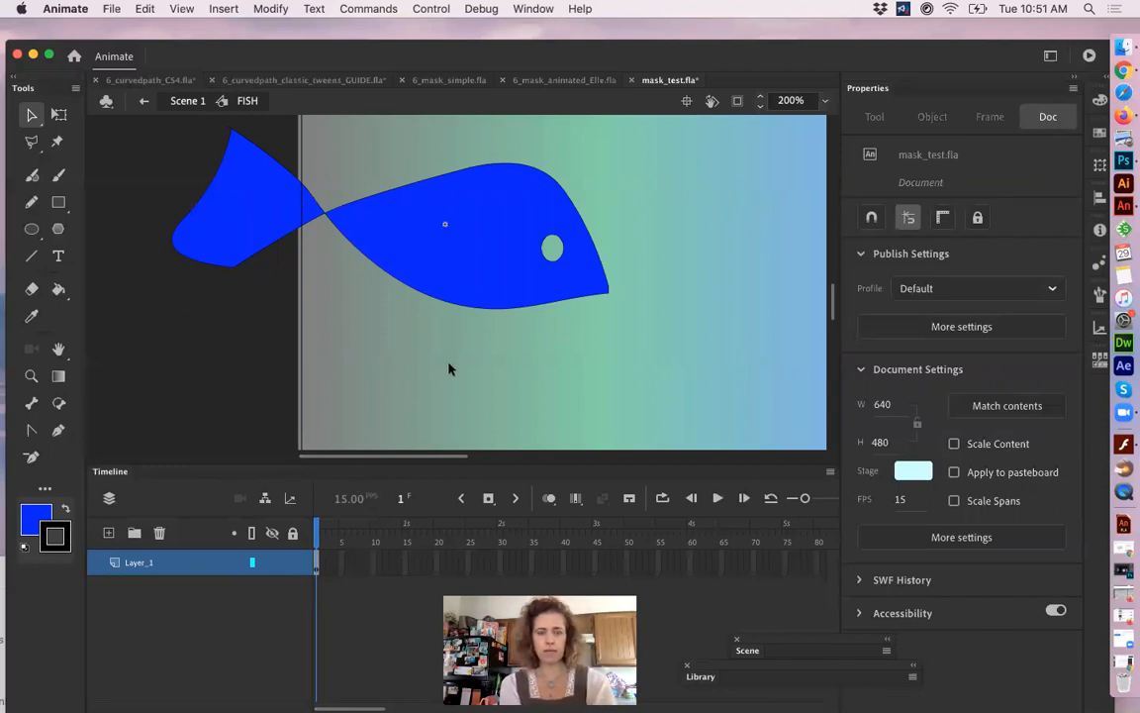
- Add a keyframe at frame 10 inside the FISH symbol and move the fish right to about X -23.8, Y -47.5
scroll(449, 368, right, 3)
scroll(449, 369, left, 6)
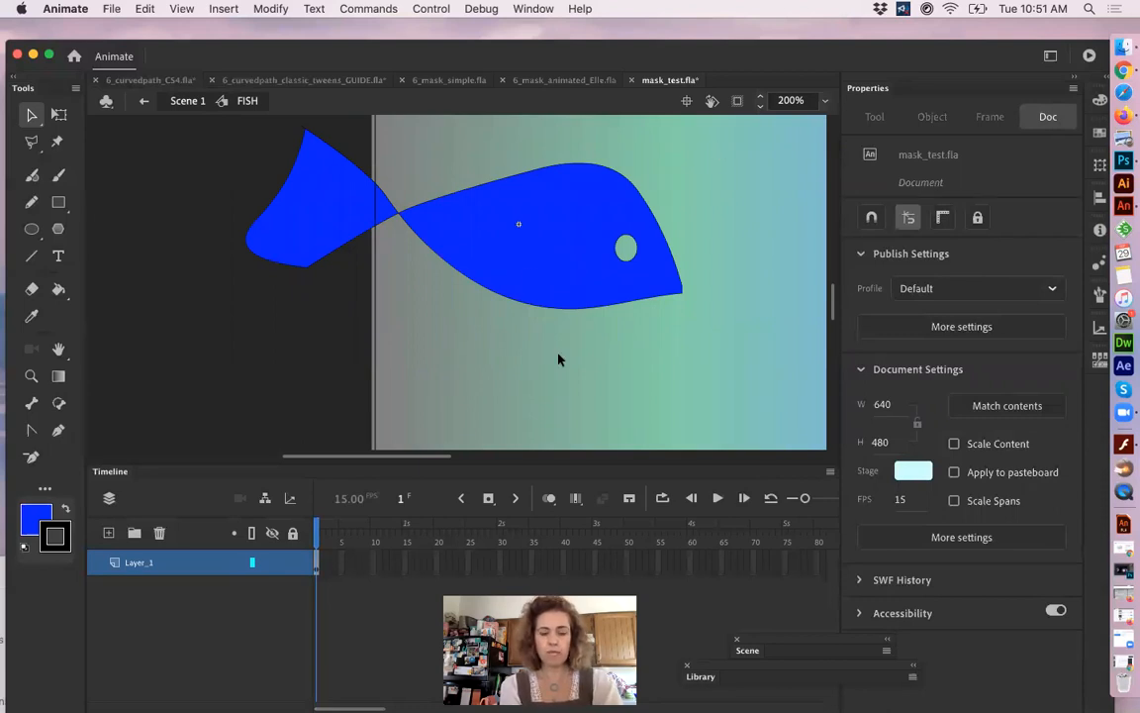
key(z)
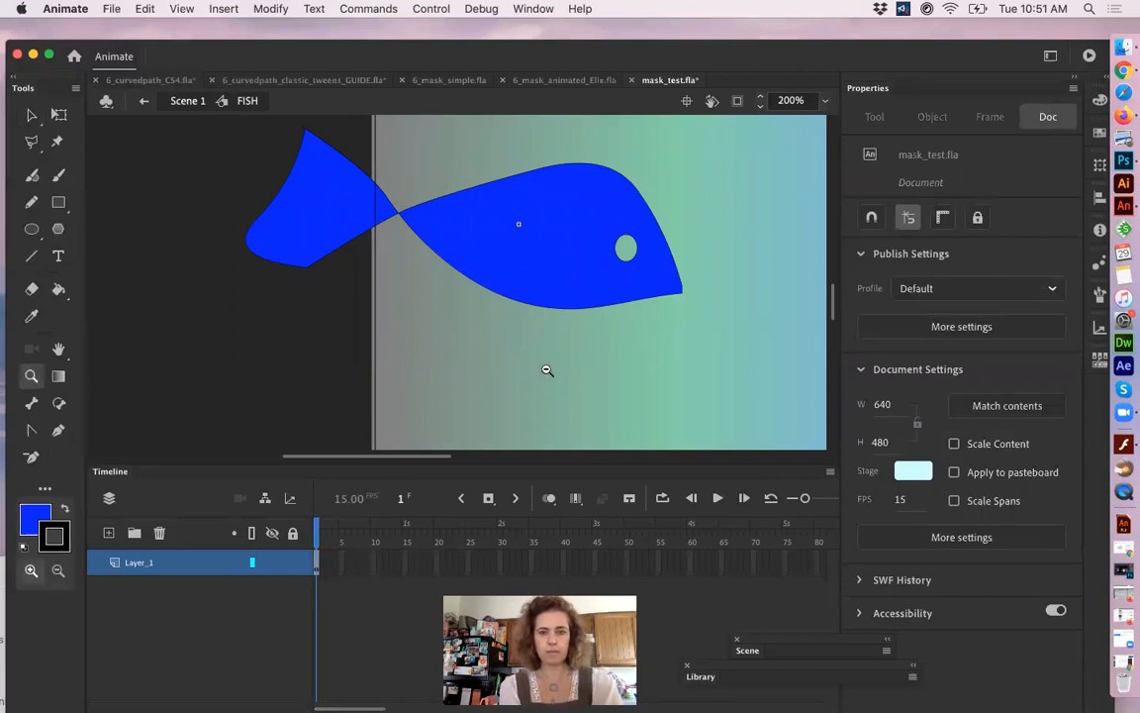
alt+click(548, 370)
drag(621, 300, 498, 343)
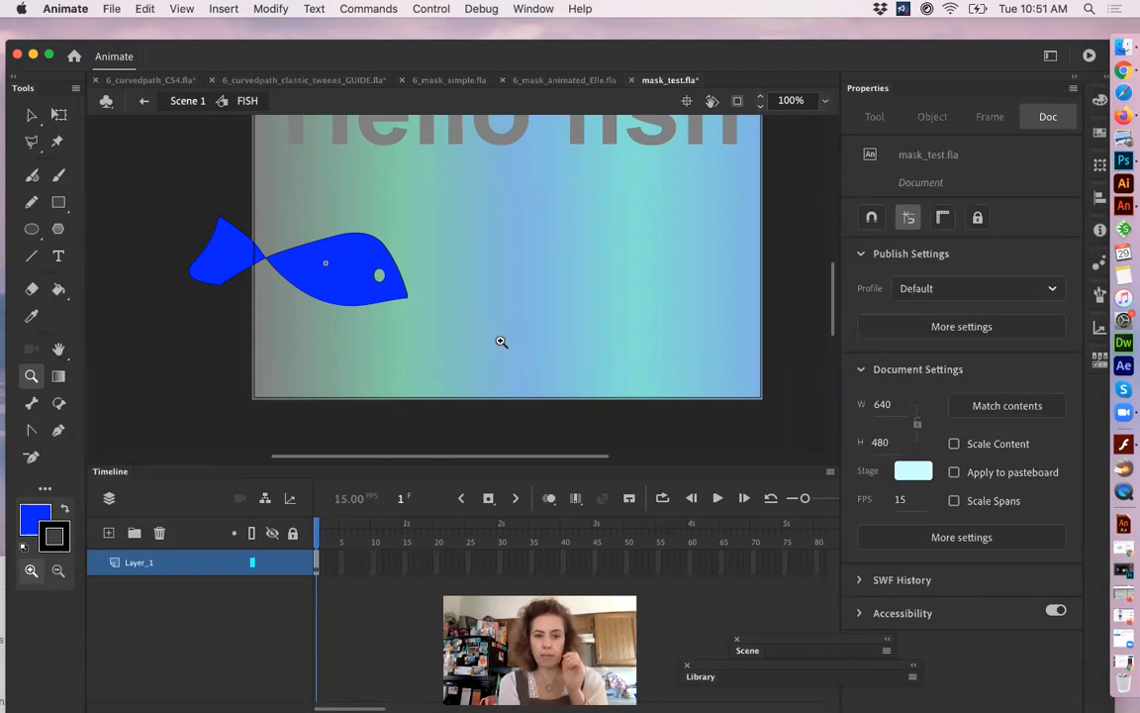
click(373, 564)
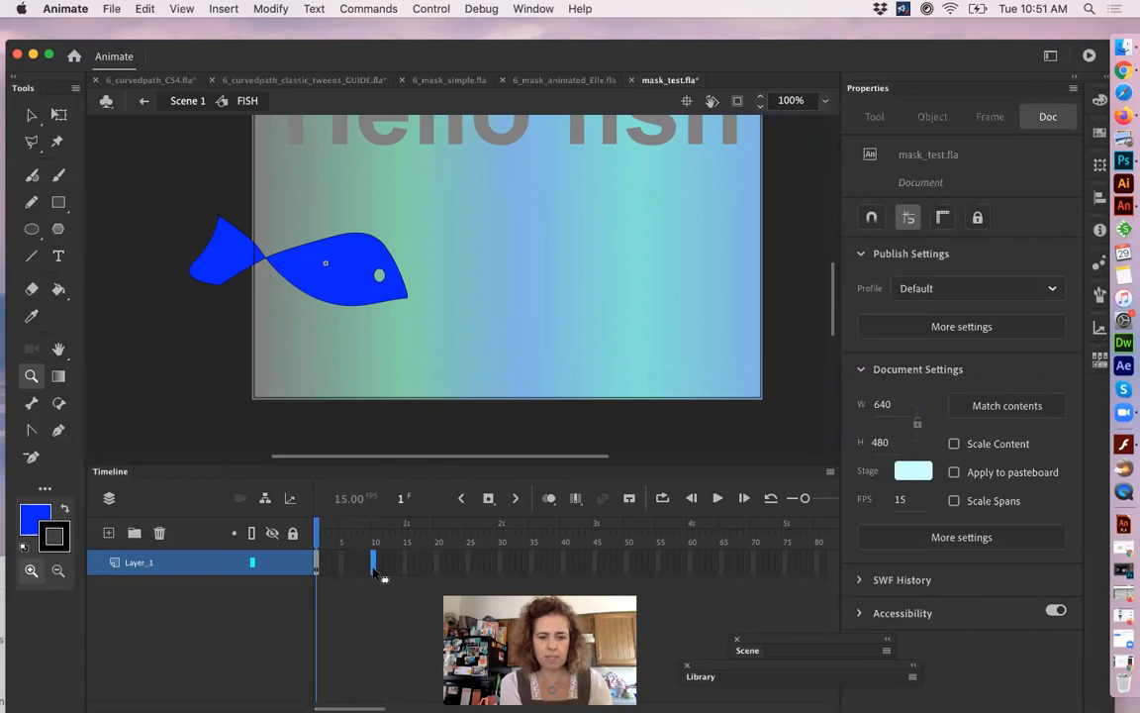
key(F5)
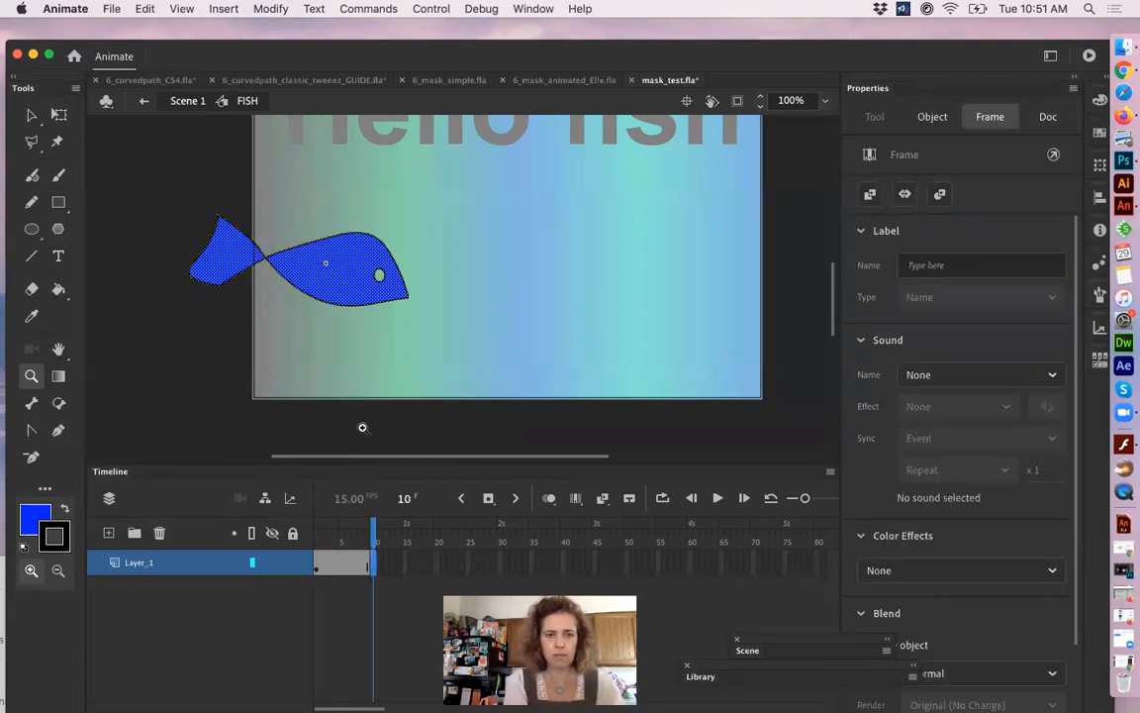
click(30, 117)
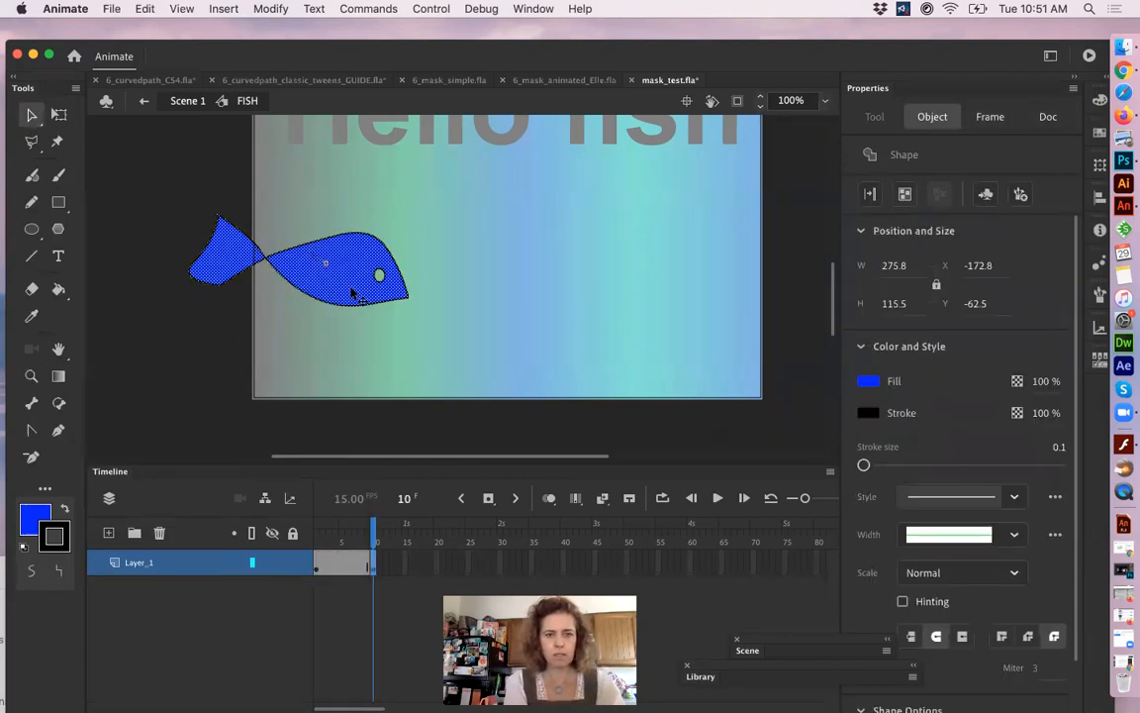
drag(315, 267, 469, 315)
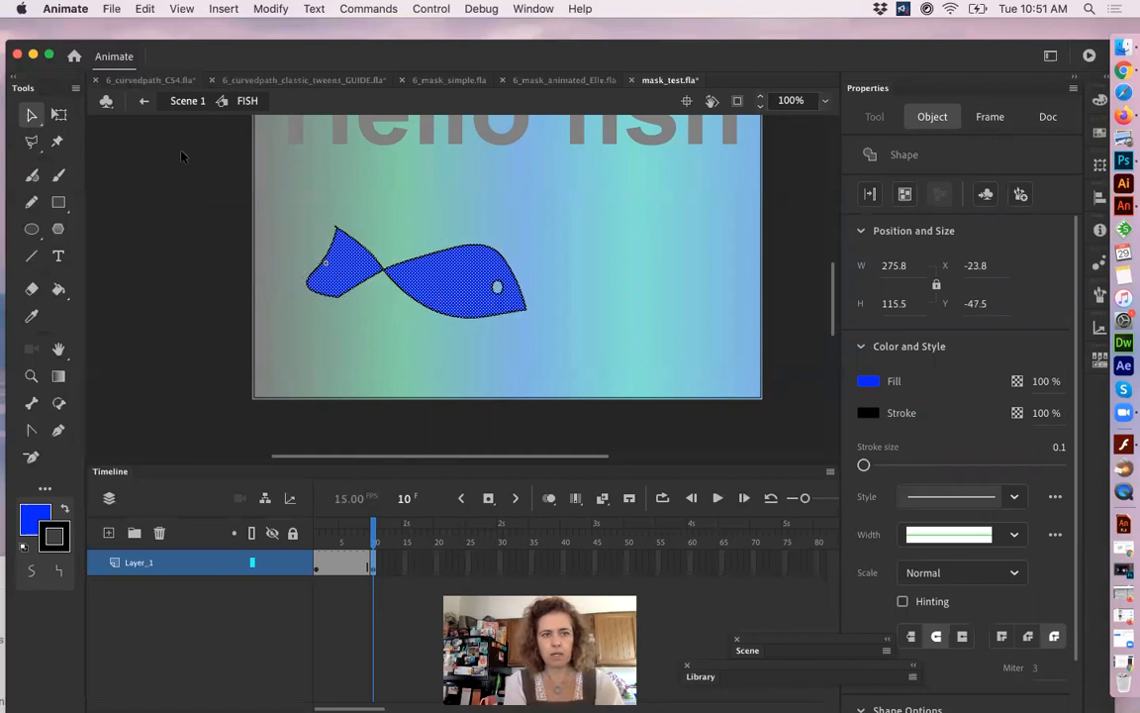
- Rotate the fish at frame 10 slightly counterclockwise and squeeze it horizontally to a width of about 244
click(59, 114)
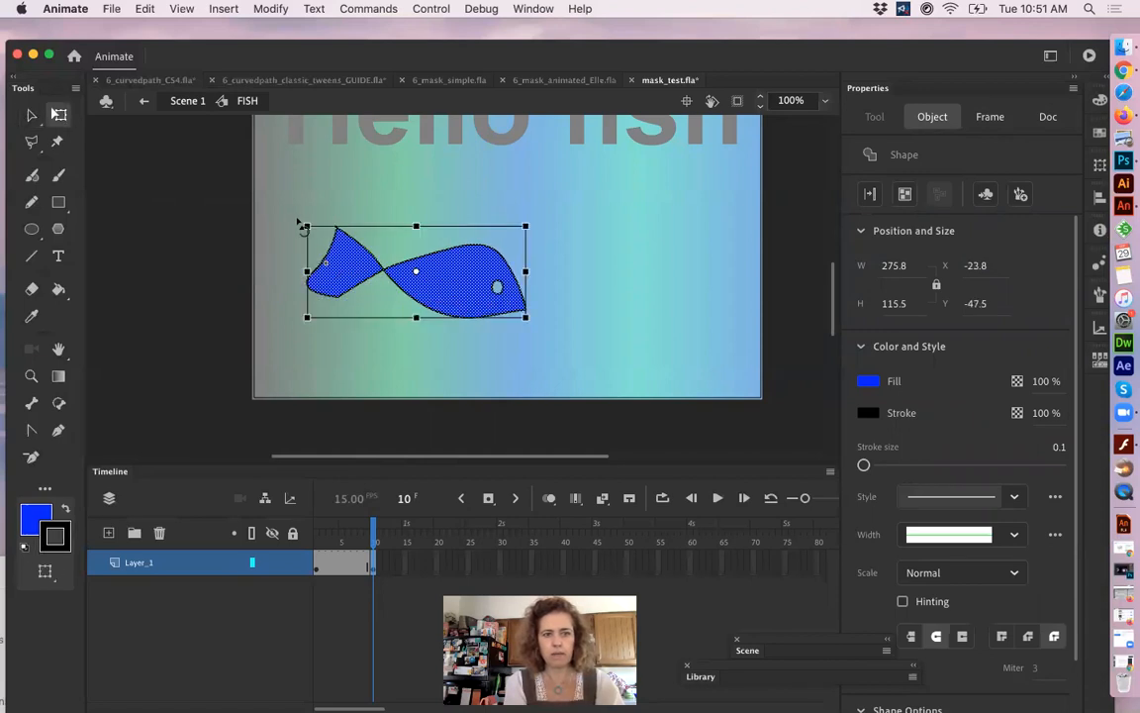
drag(303, 226, 300, 237)
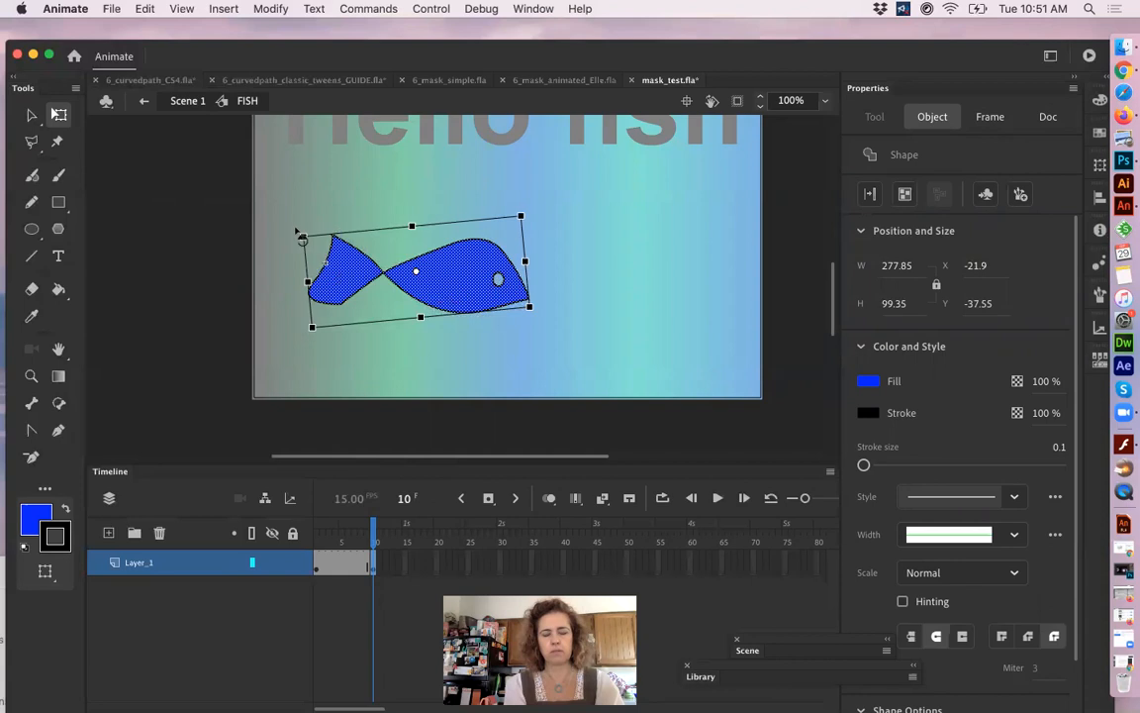
drag(525, 262, 511, 262)
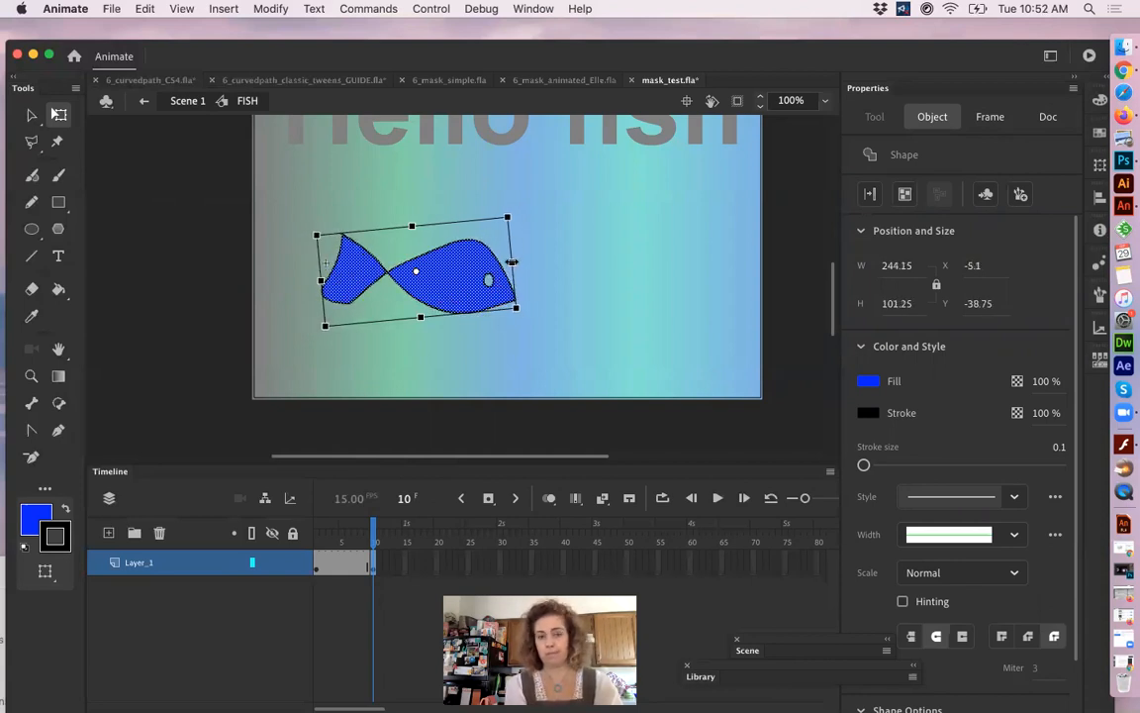
- Add a keyframe at frame 20, move the fish right to about X 266.8, Y -58.7, and tilt it slightly clockwise
click(436, 564)
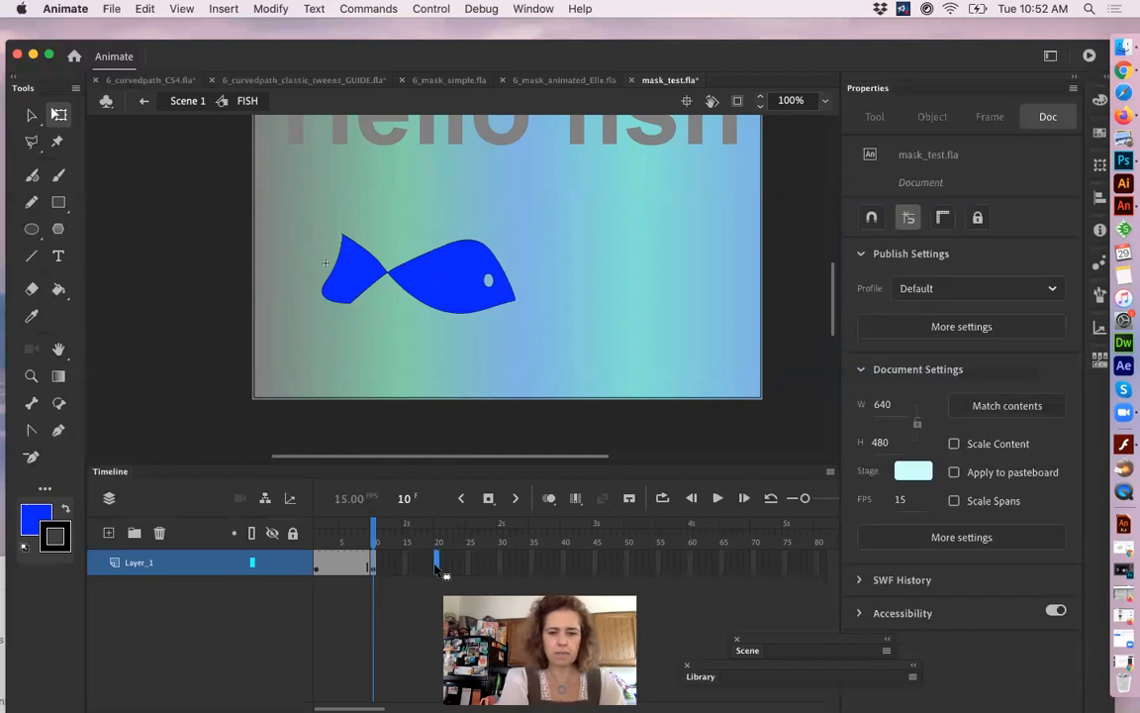
key(F6)
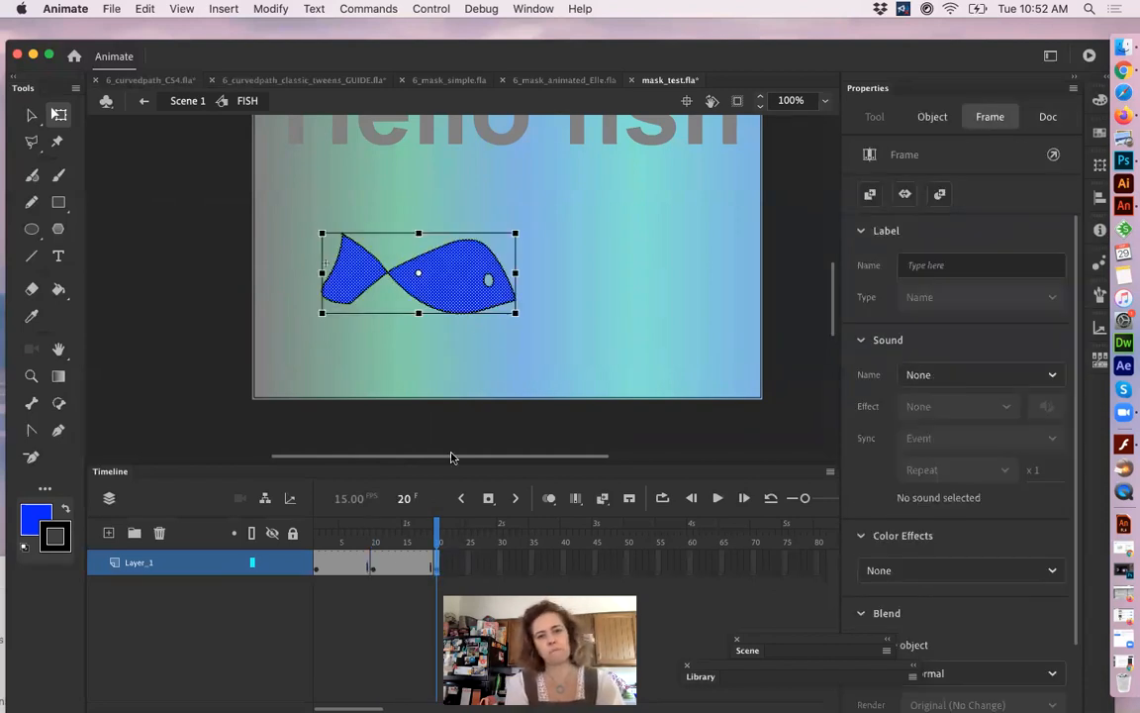
drag(462, 301, 667, 288)
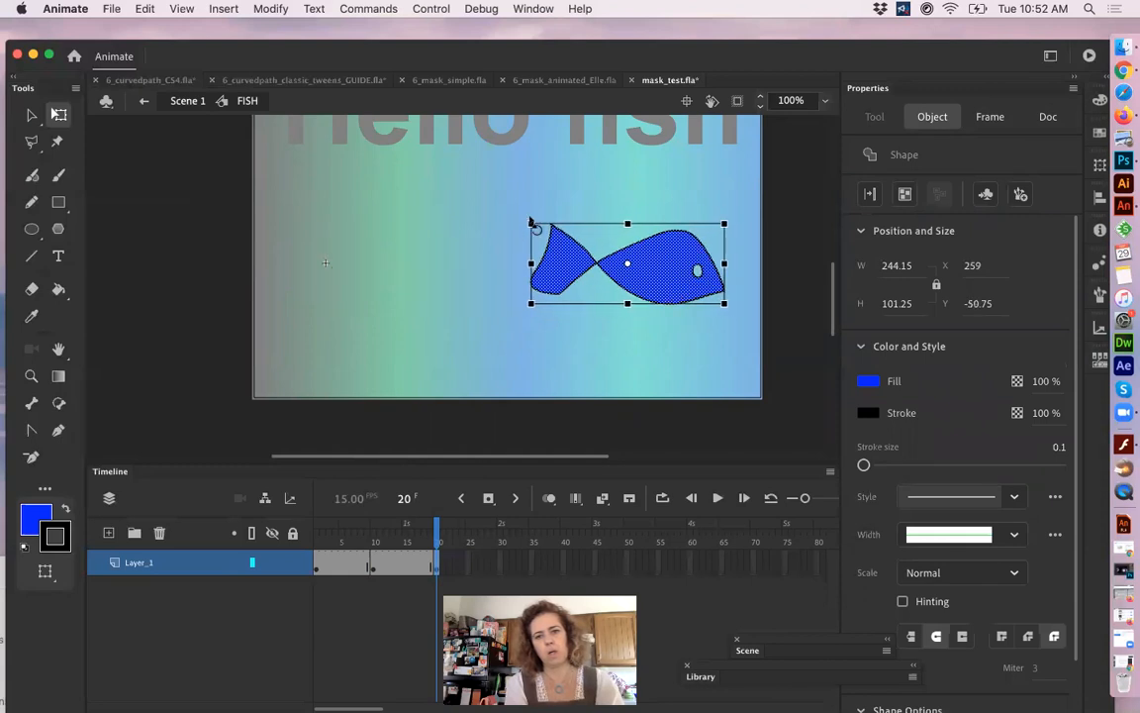
drag(528, 222, 533, 200)
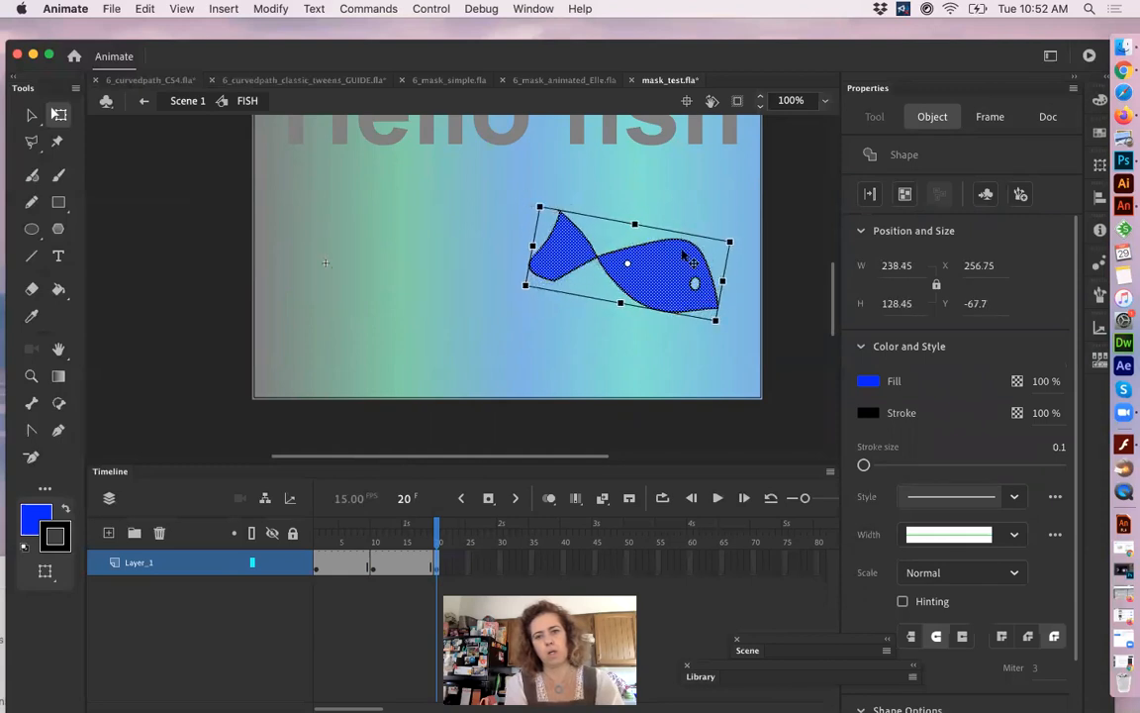
mouse_move(669, 289)
mouse_down()
mouse_move(698, 293)
mouse_move(679, 298)
mouse_up()
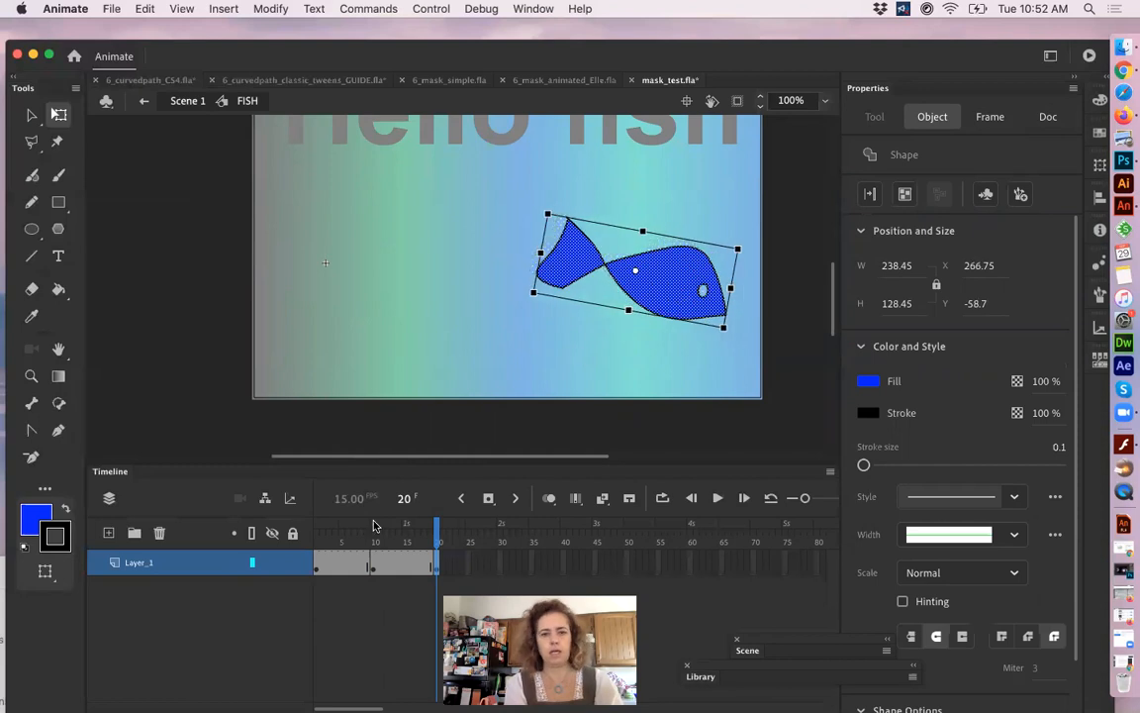
- Add a keyframe at frame 25, rotate the fish counterclockwise and move it partly off the stage's right edge to about X 462, Y -57
click(470, 567)
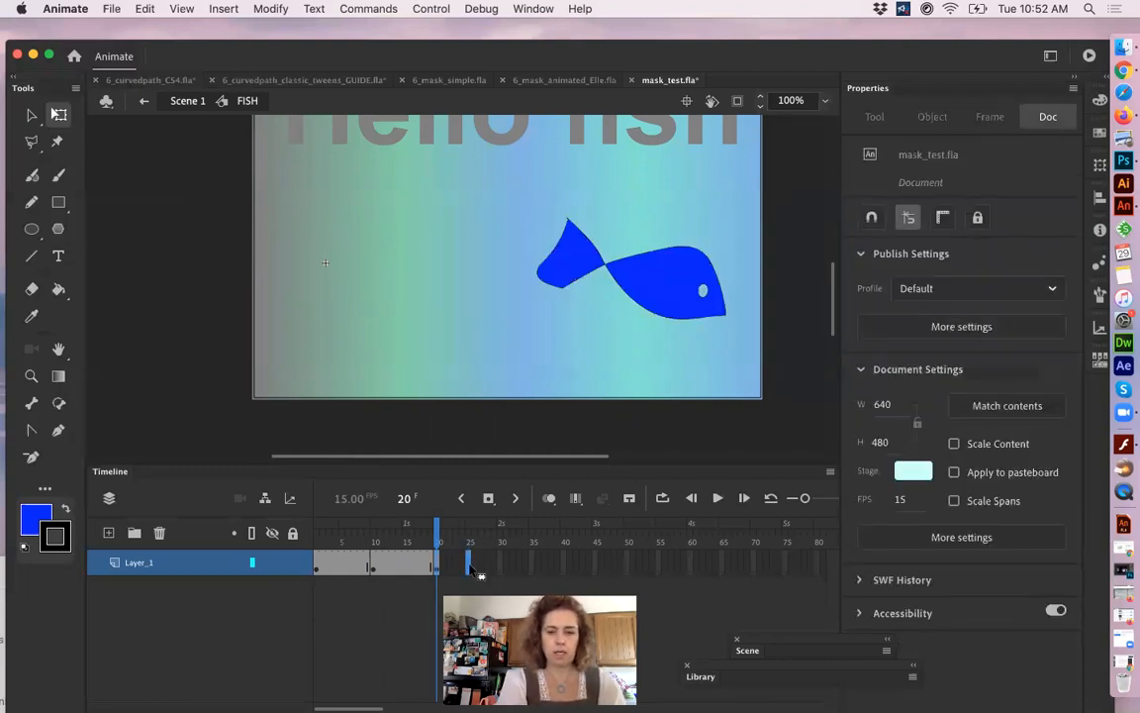
key(F6)
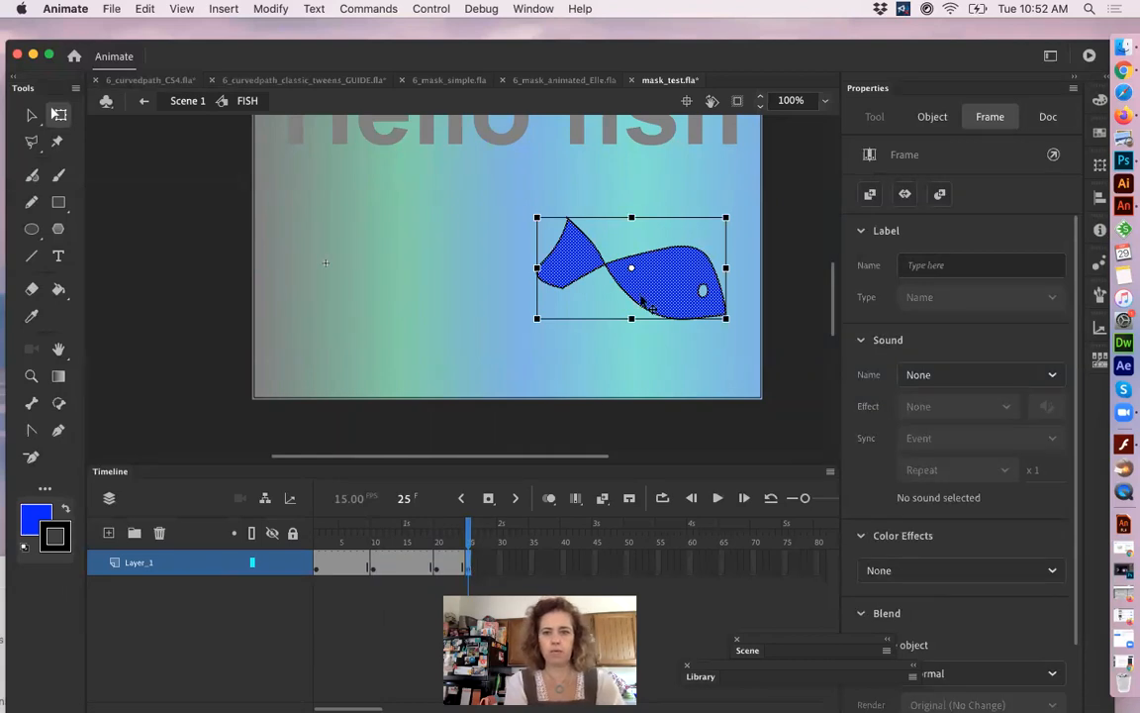
drag(530, 325, 805, 270)
drag(800, 266, 788, 265)
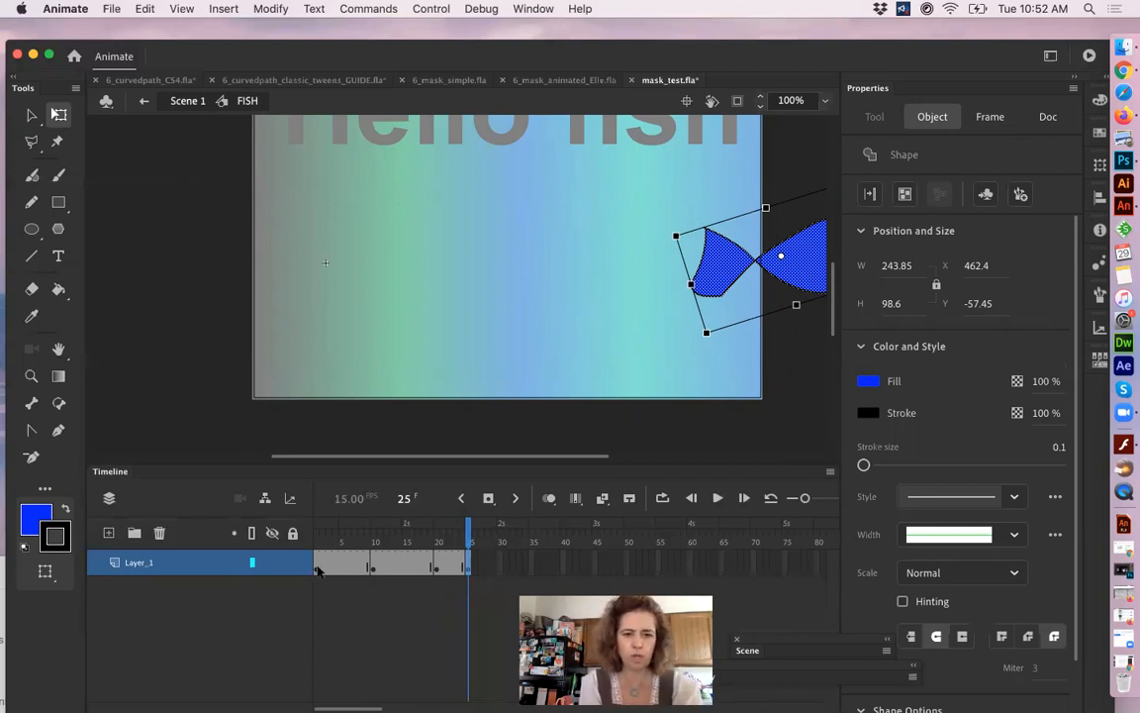
- Create shape tweens across all the keyframe spans from frame 1 to 25 and play back the fish's movement
drag(317, 570, 463, 562)
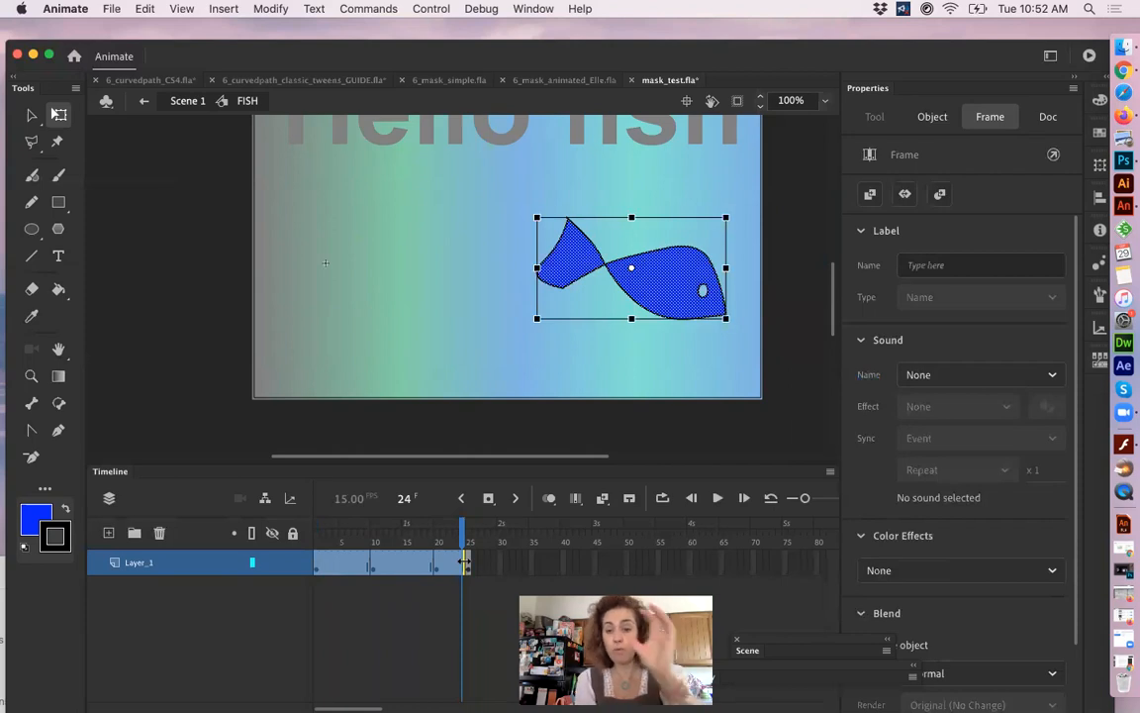
right_click(314, 570)
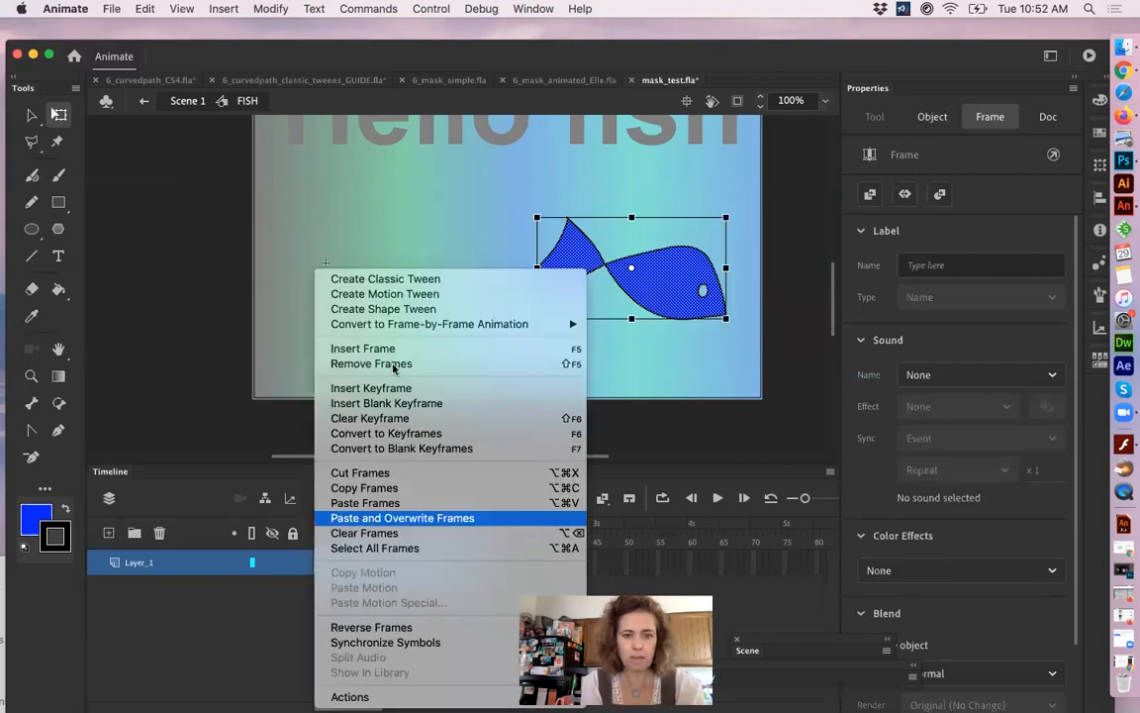
click(413, 310)
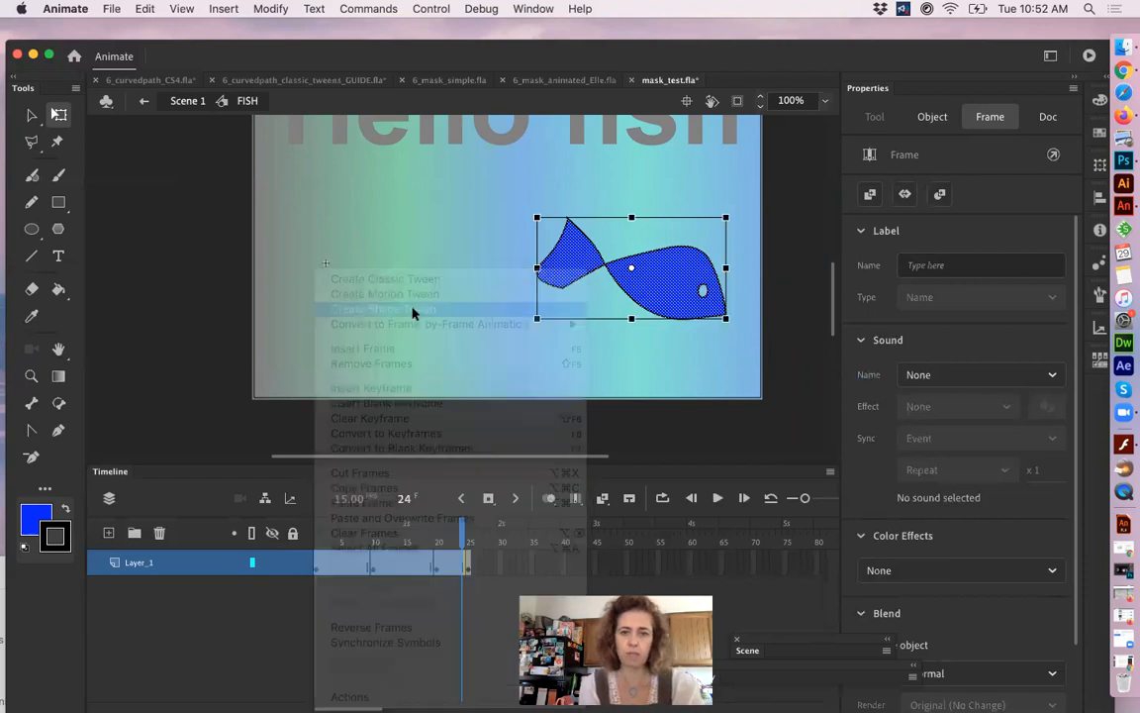
key(Return)
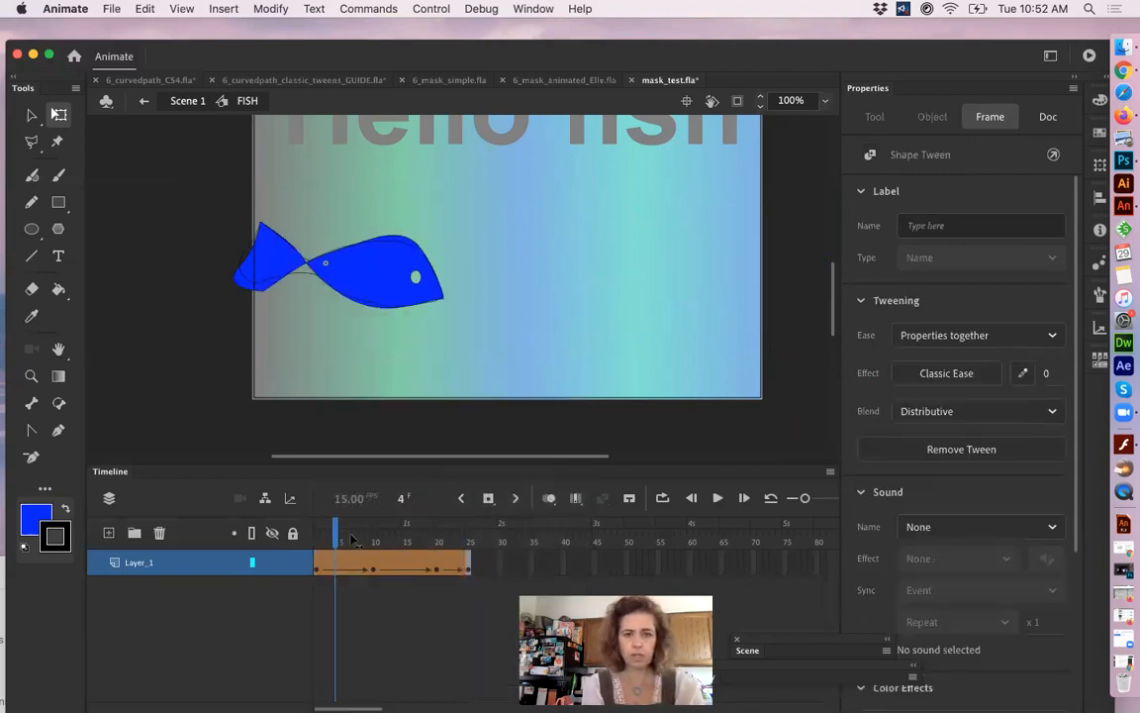
drag(453, 533, 305, 535)
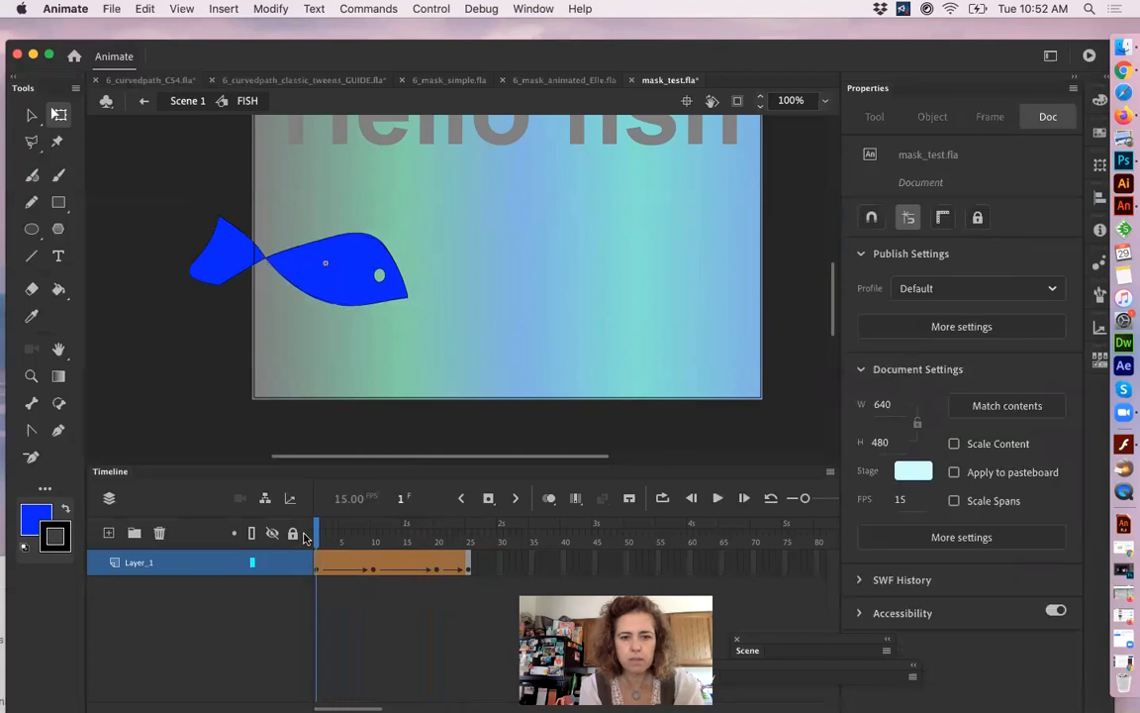
- Delete the black outline strokes around the fish's body and eye at frame 1
click(207, 253)
click(267, 246)
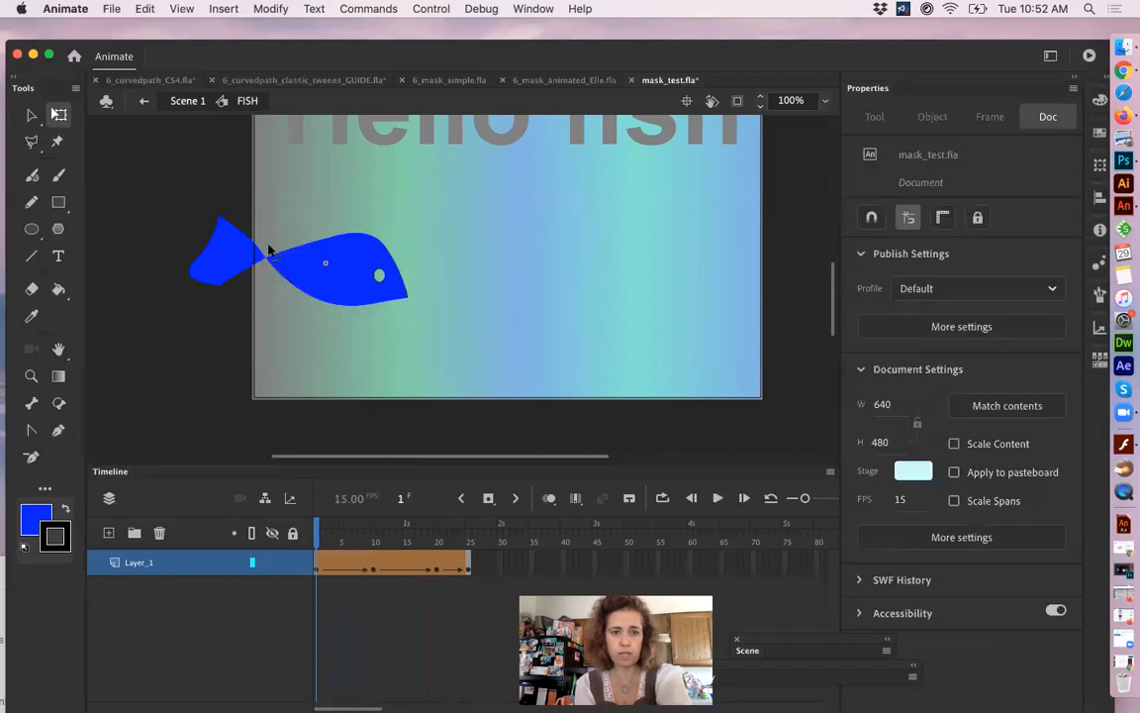
click(378, 275)
key(Escape)
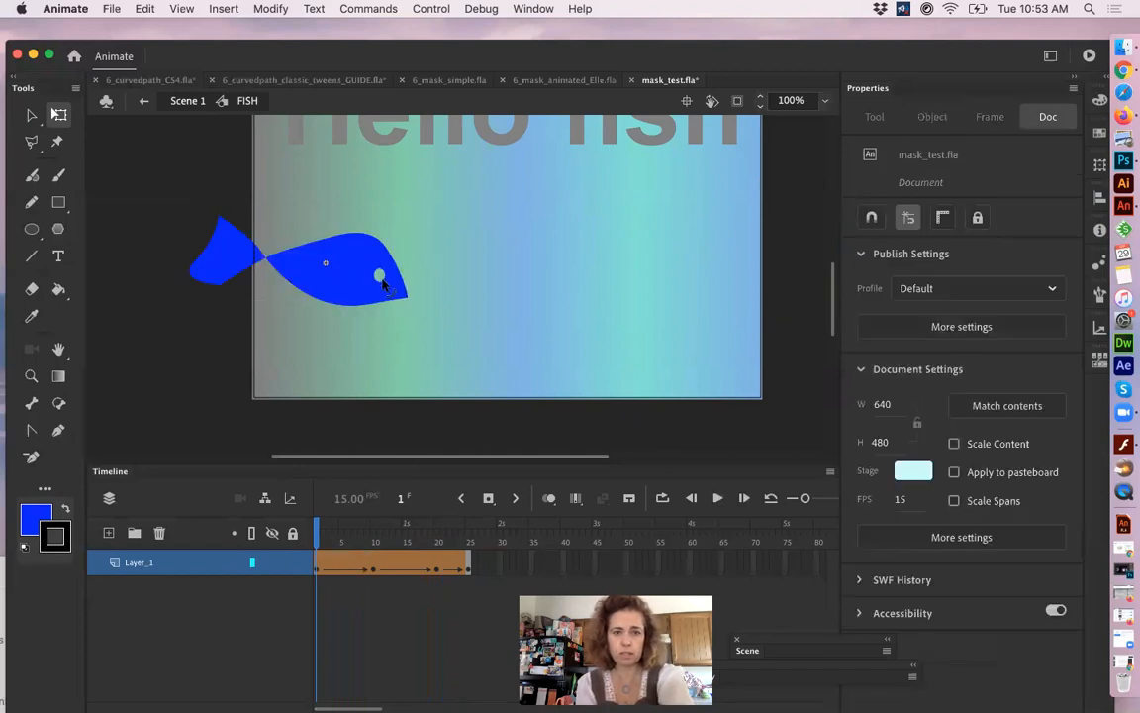
- Delete the black outline strokes around the fish's body and eye on the frame 10 keyframe
click(373, 571)
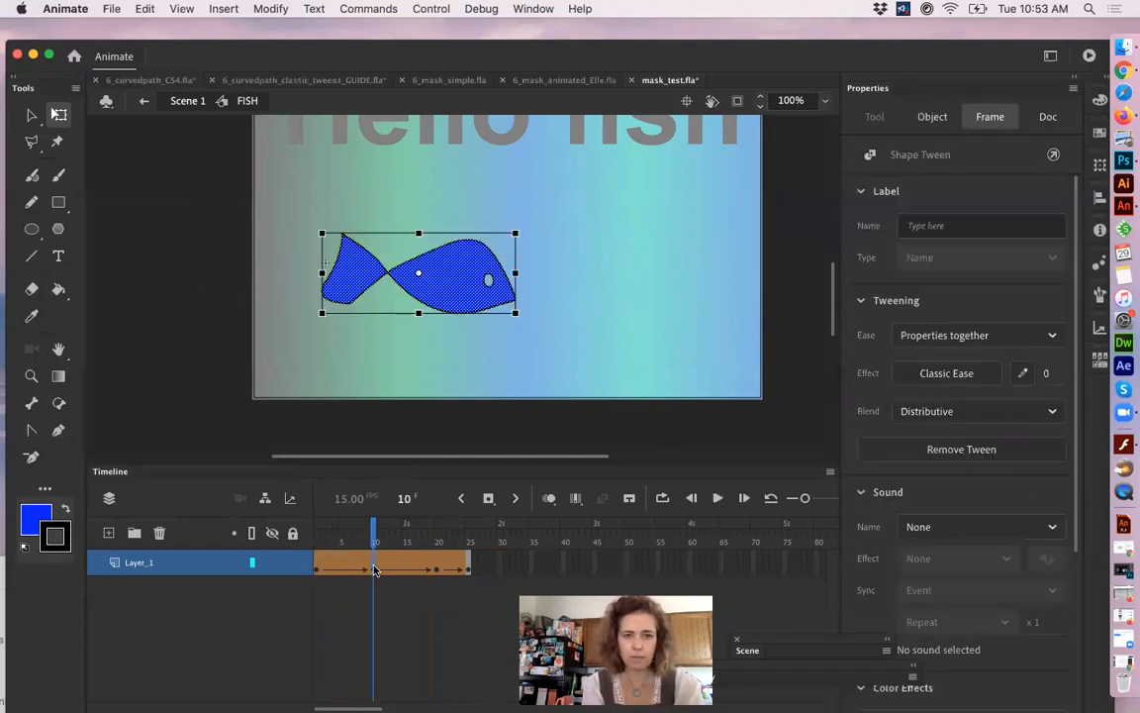
click(155, 291)
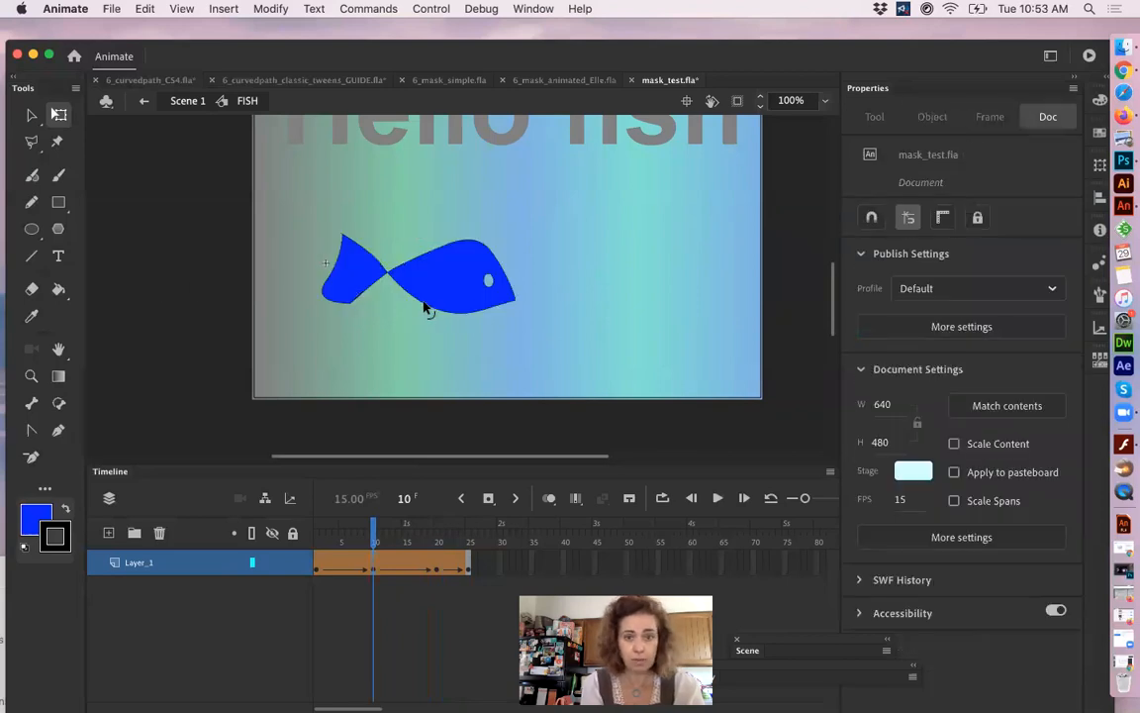
click(424, 308)
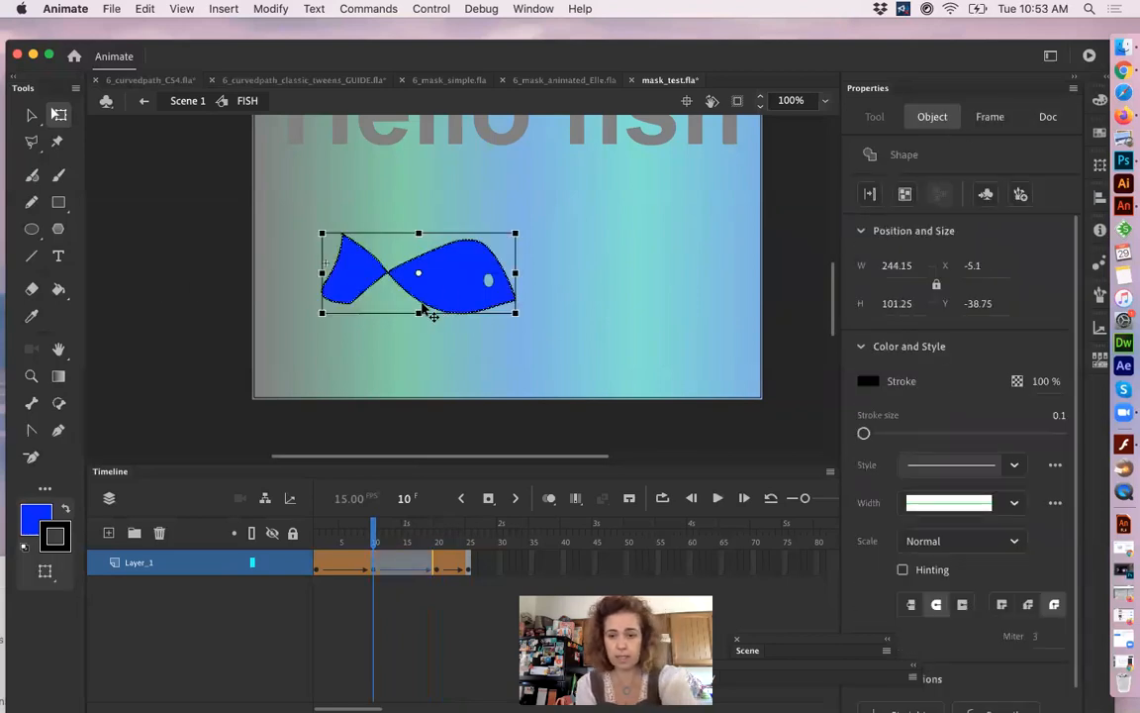
click(506, 288)
click(489, 284)
click(491, 326)
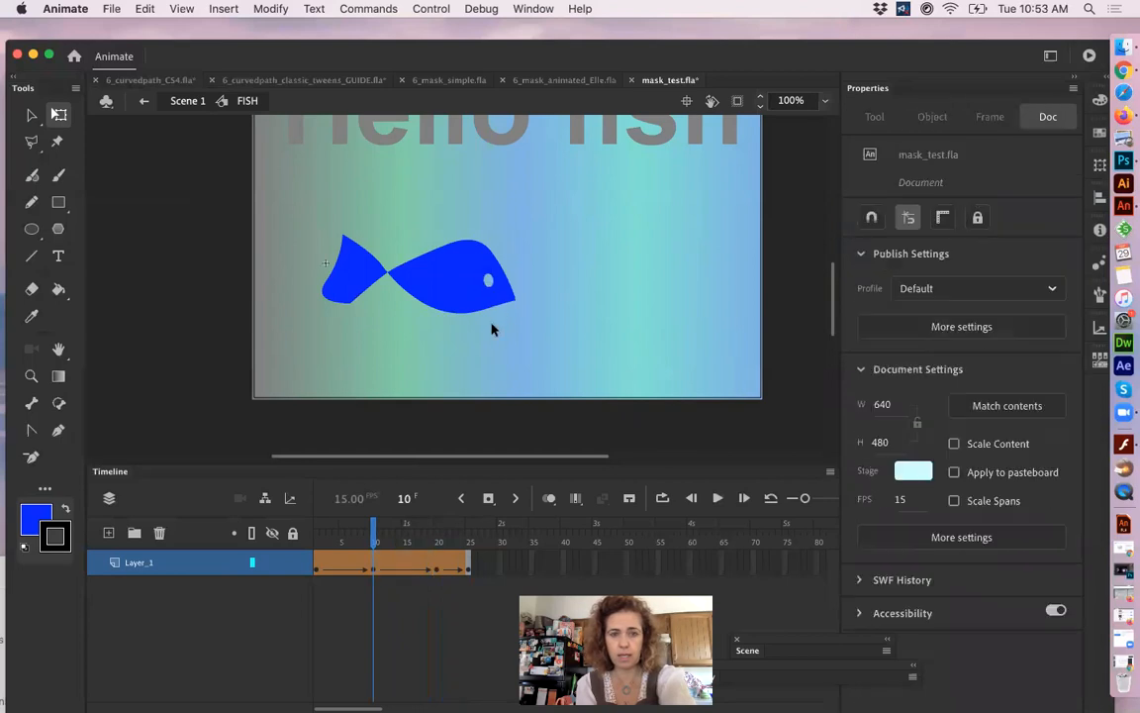
- Delete the black outline strokes around the fish's body and eye on the frame 20 keyframe
click(437, 539)
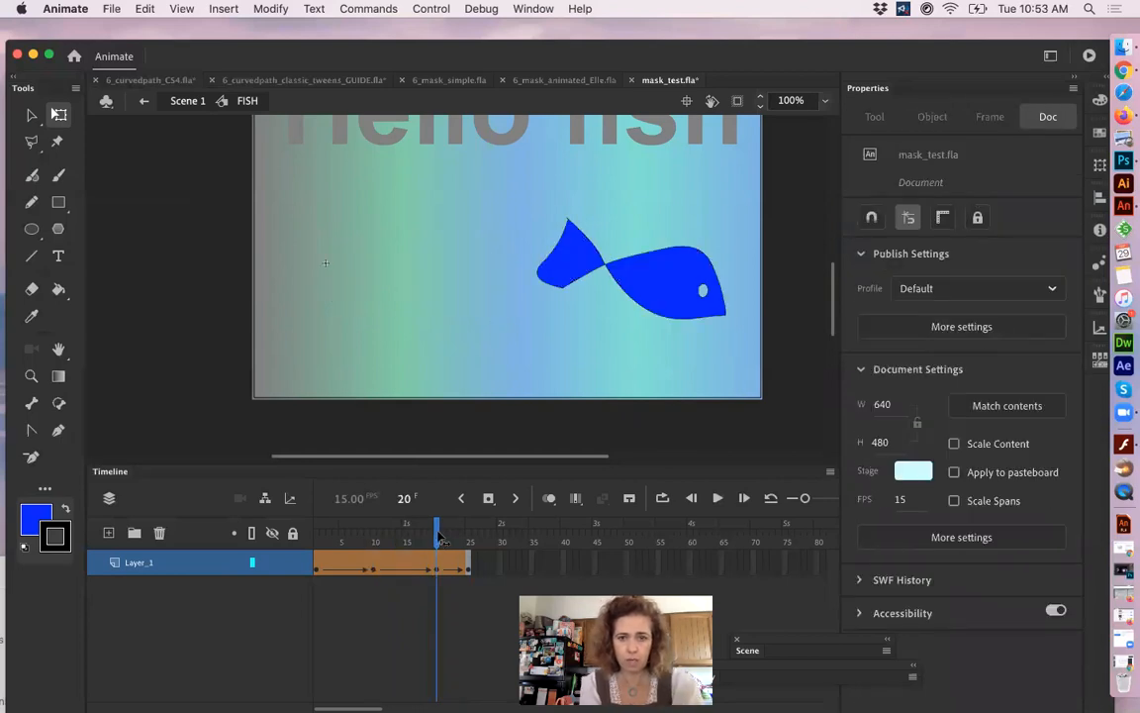
double_click(613, 279)
key(Delete)
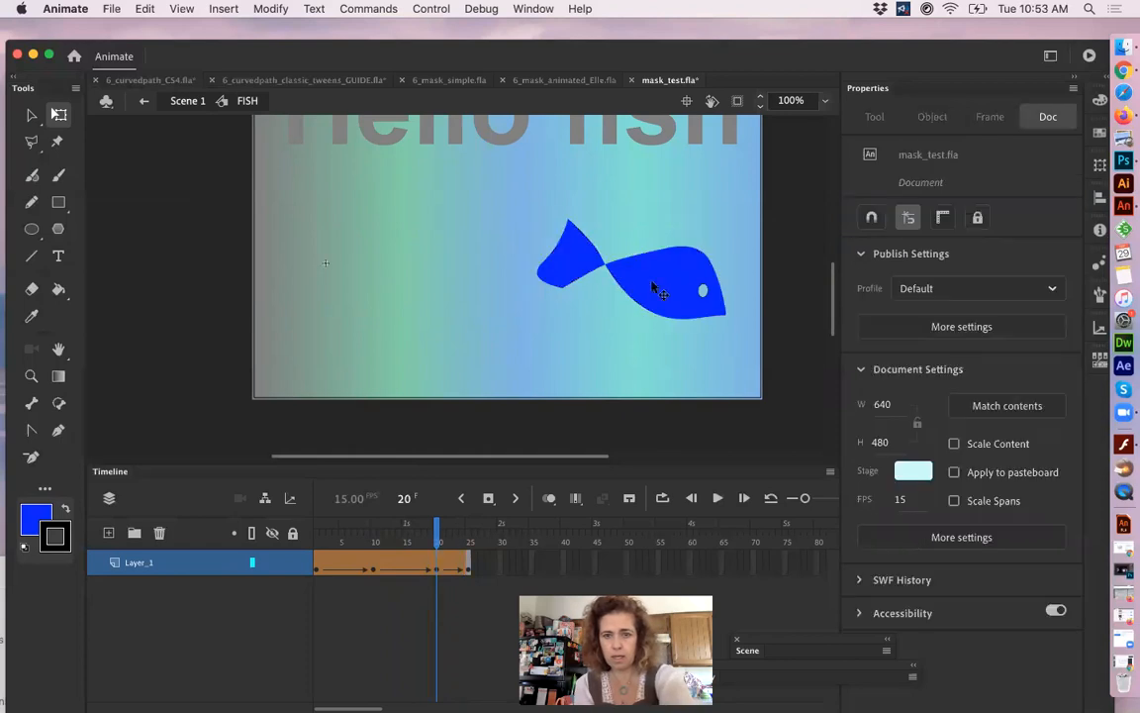
click(703, 292)
click(614, 406)
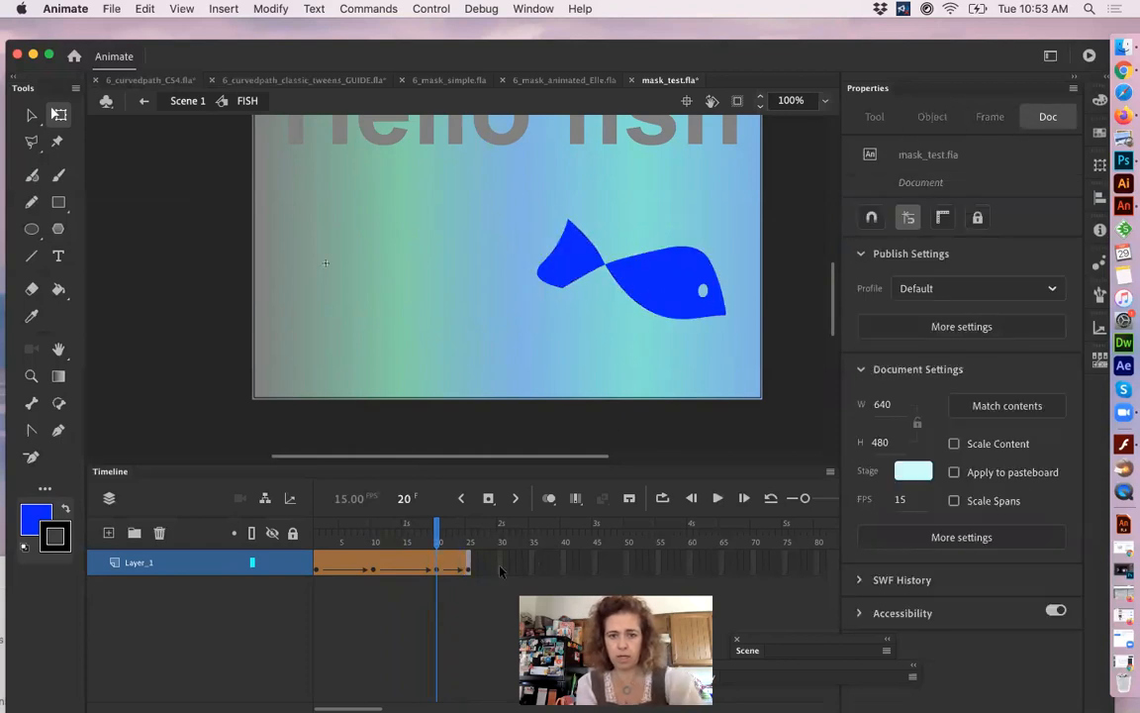
- Delete the fish's body and eye outlines on the frame 25 keyframe and scrub through the tween to check it
click(468, 539)
click(773, 247)
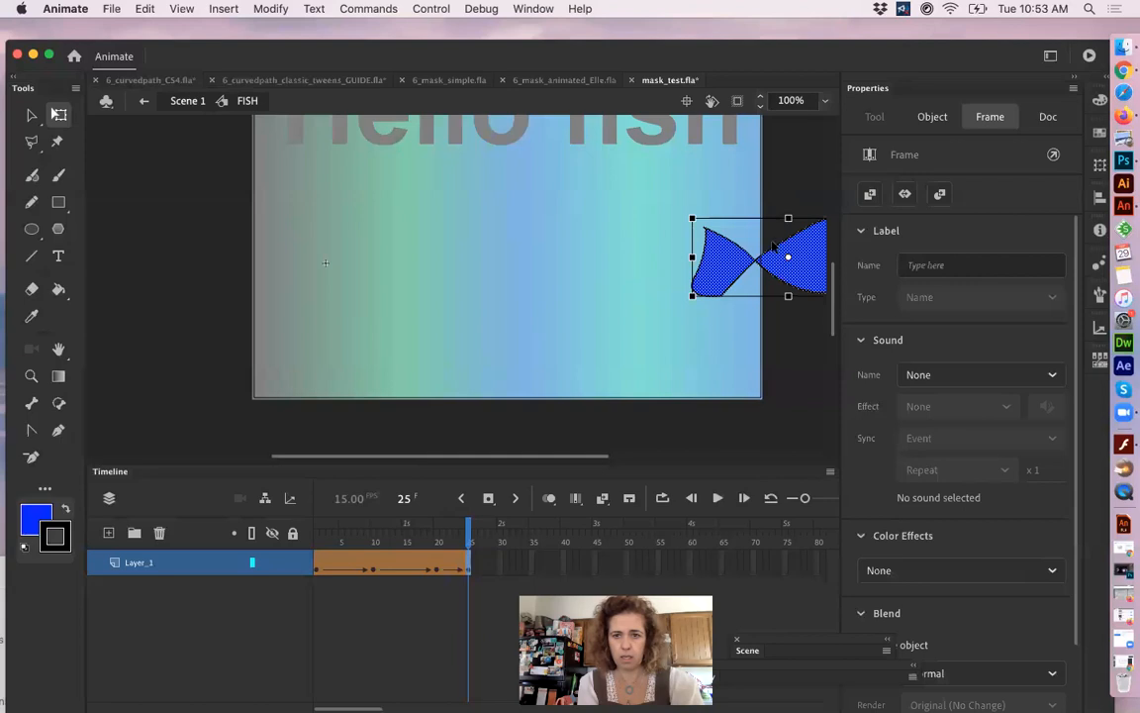
click(717, 318)
click(749, 277)
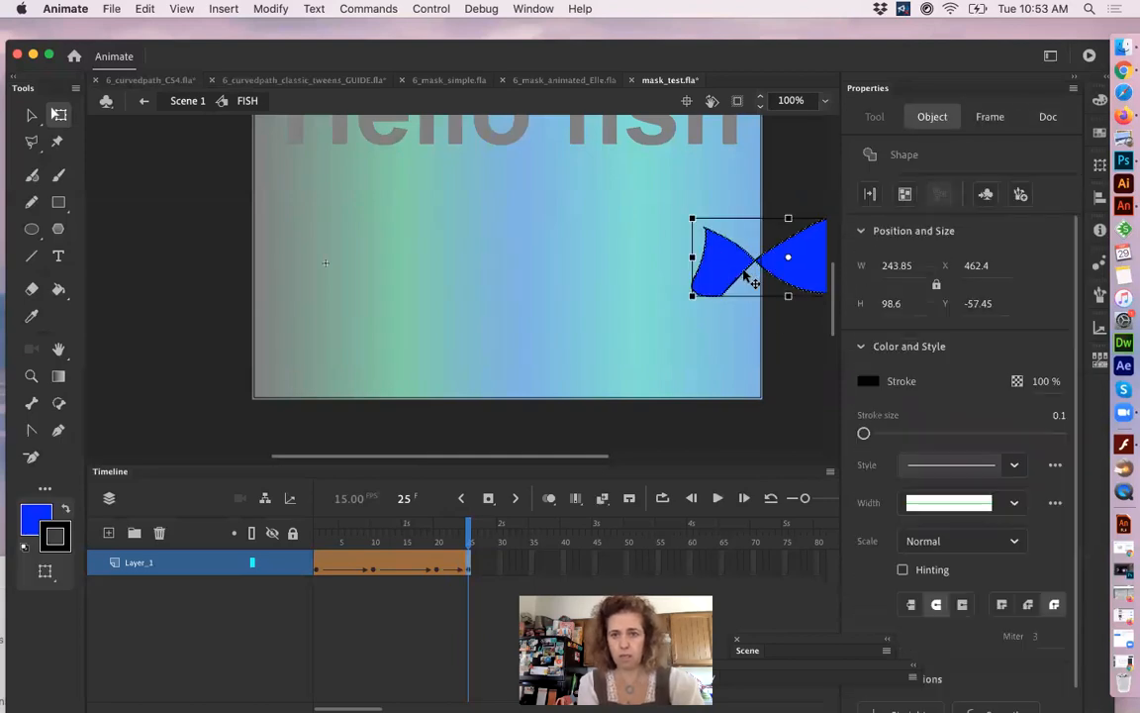
click(748, 276)
scroll(616, 334, right, 5)
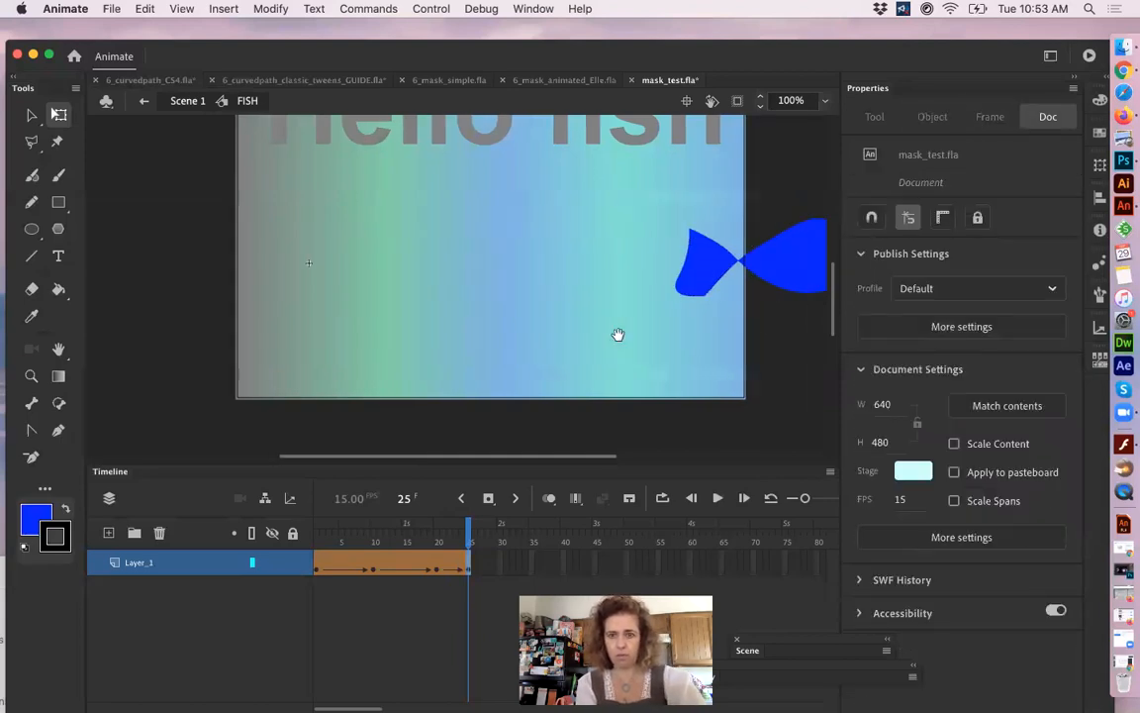
click(725, 258)
click(725, 261)
key(Return)
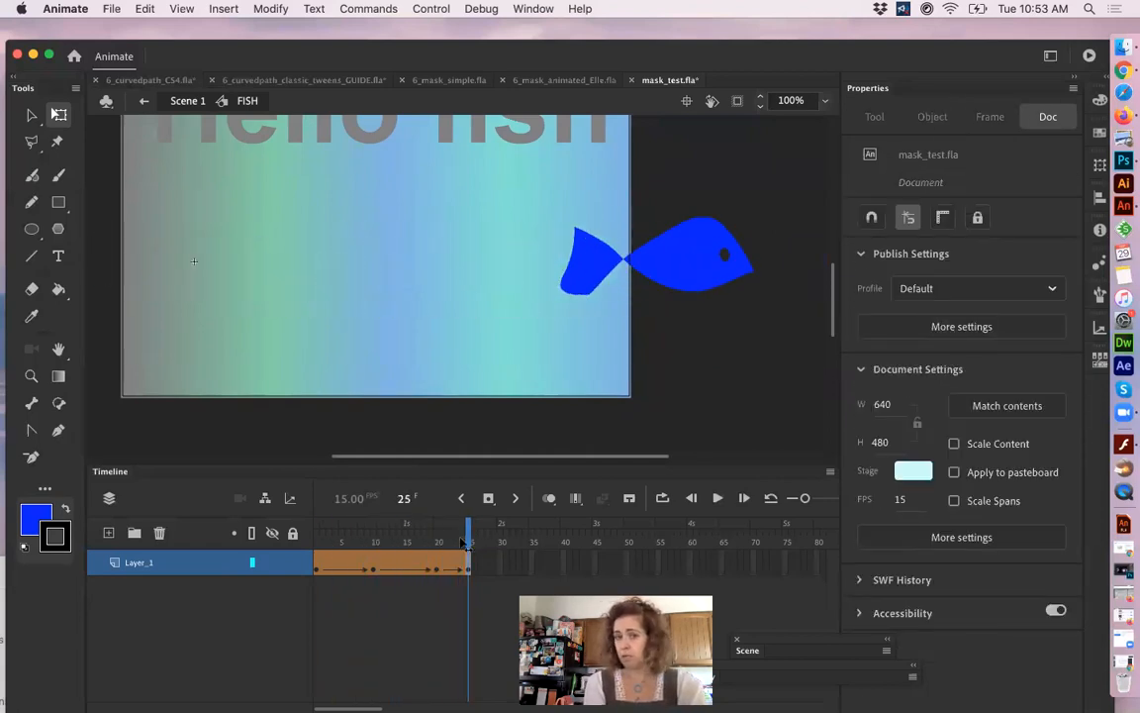
drag(375, 543, 491, 548)
- Leave the FISH symbol for Scene 1 and save the file
click(185, 101)
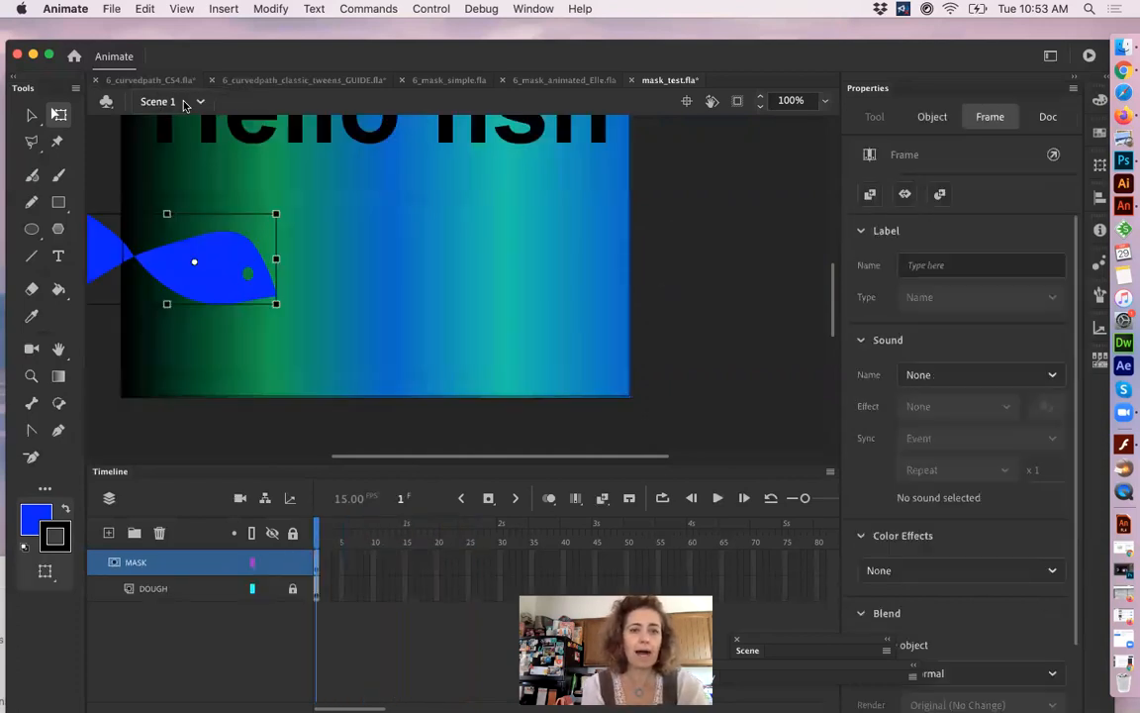
key(super+s)
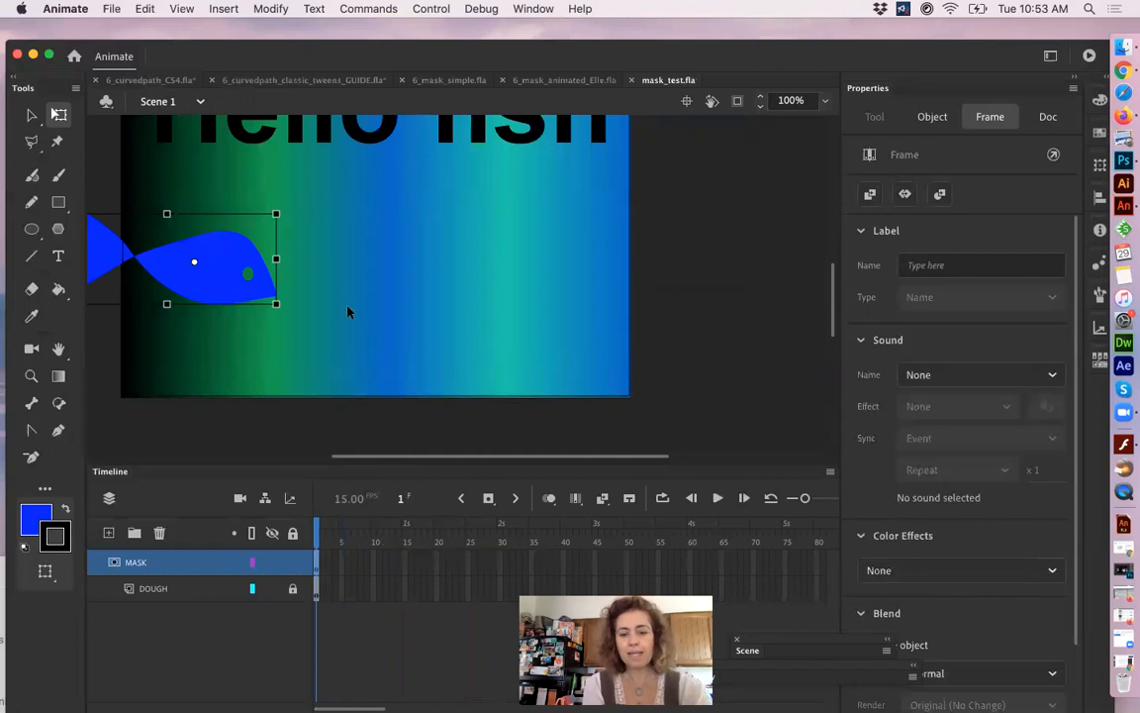
drag(345, 306, 785, 437)
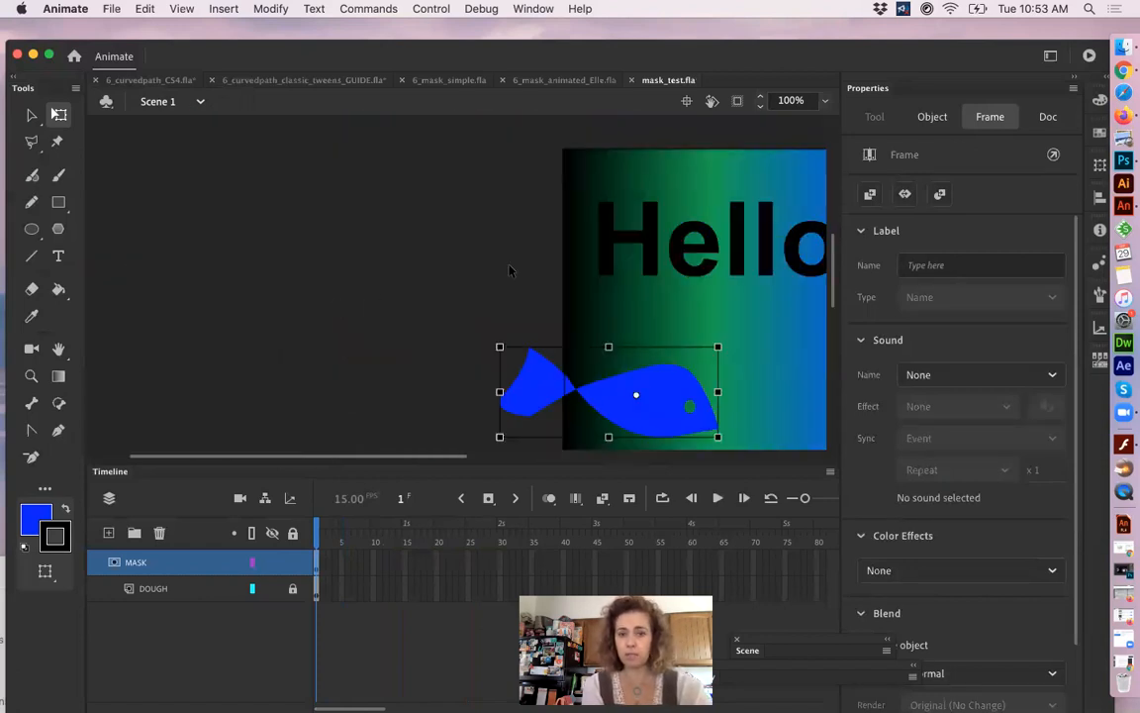
drag(618, 296, 277, 231)
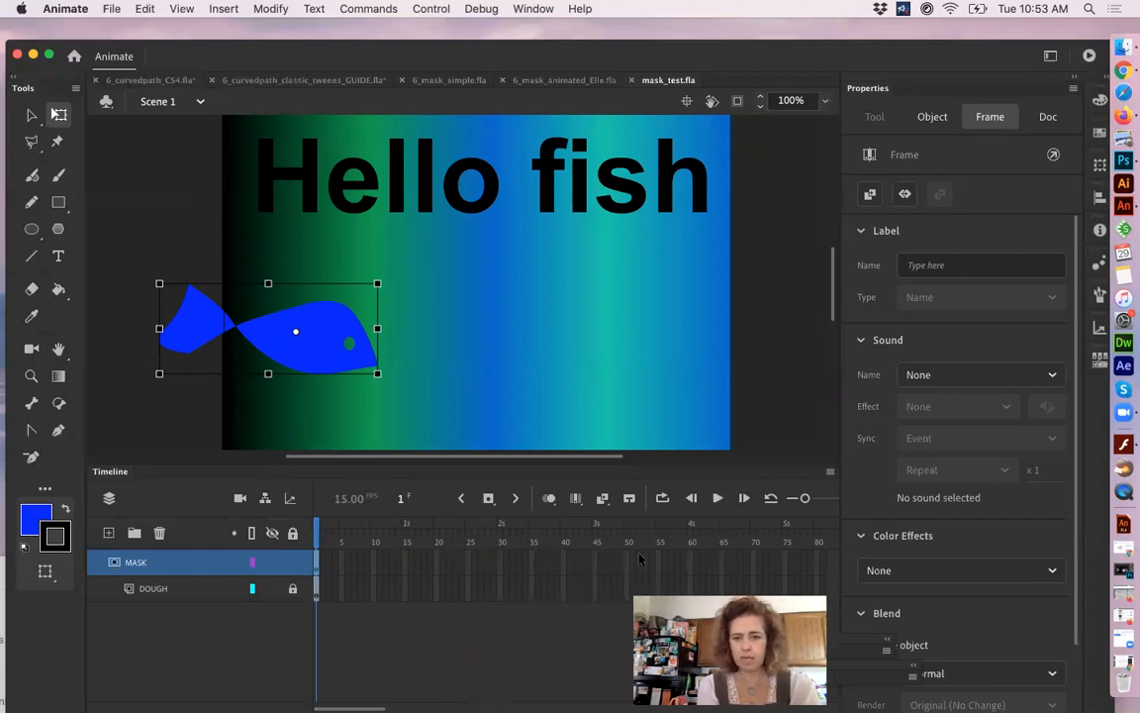
click(690, 570)
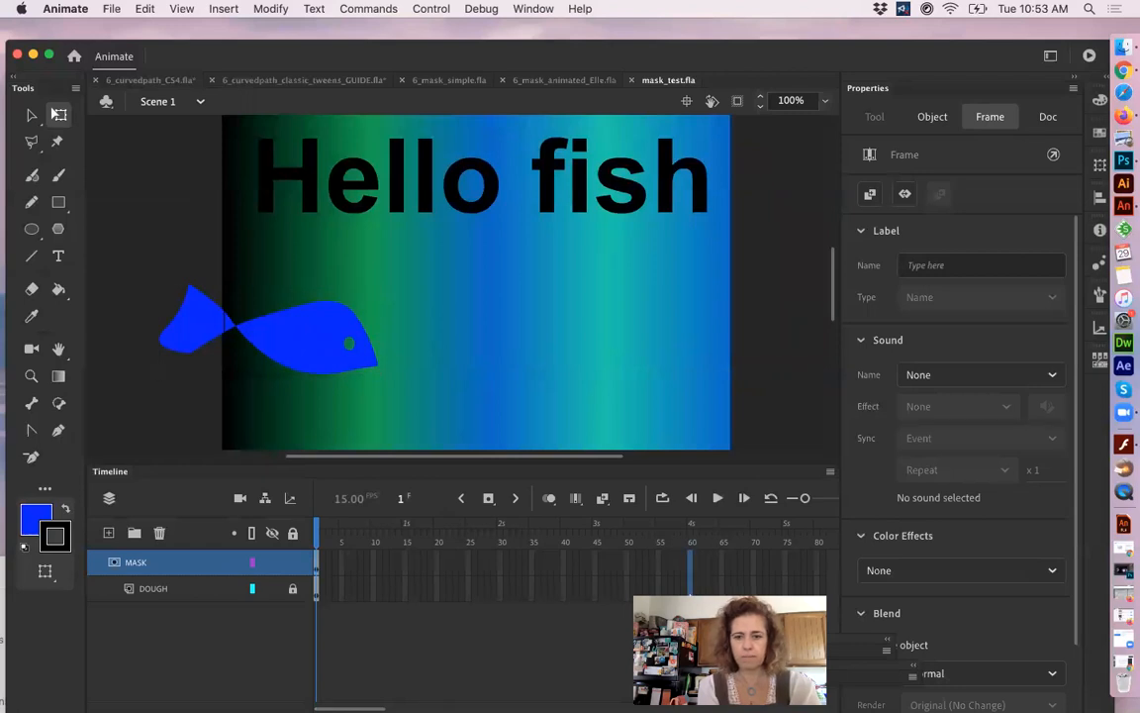
drag(690, 569, 690, 591)
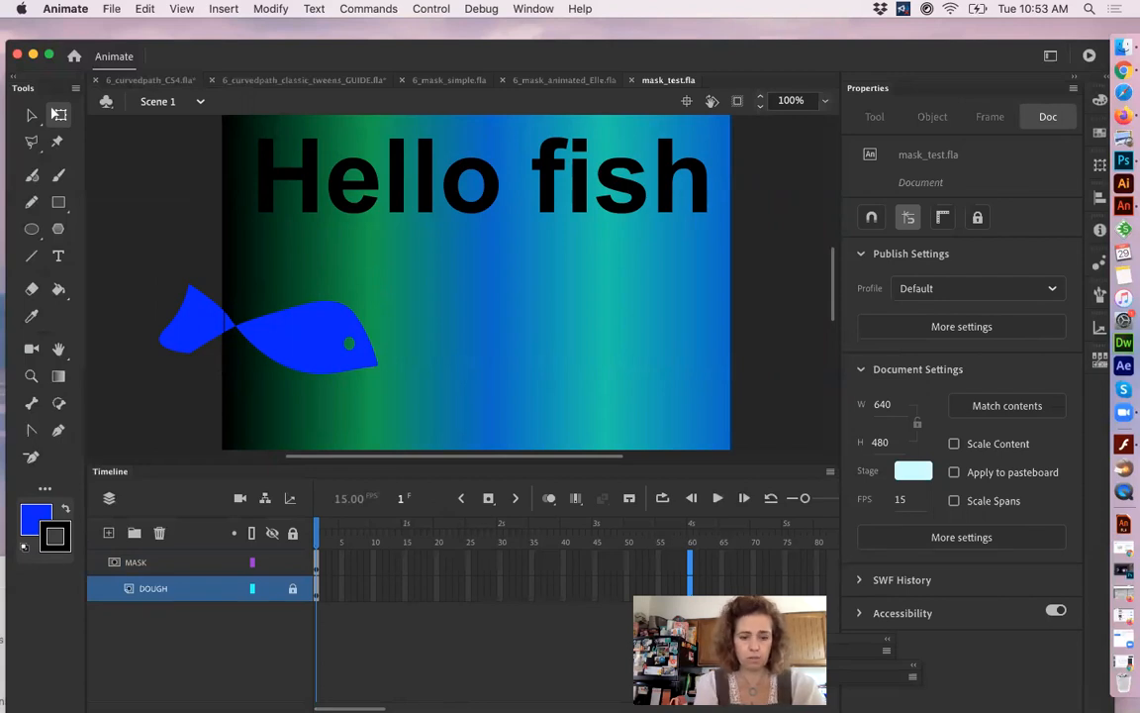
click(556, 662)
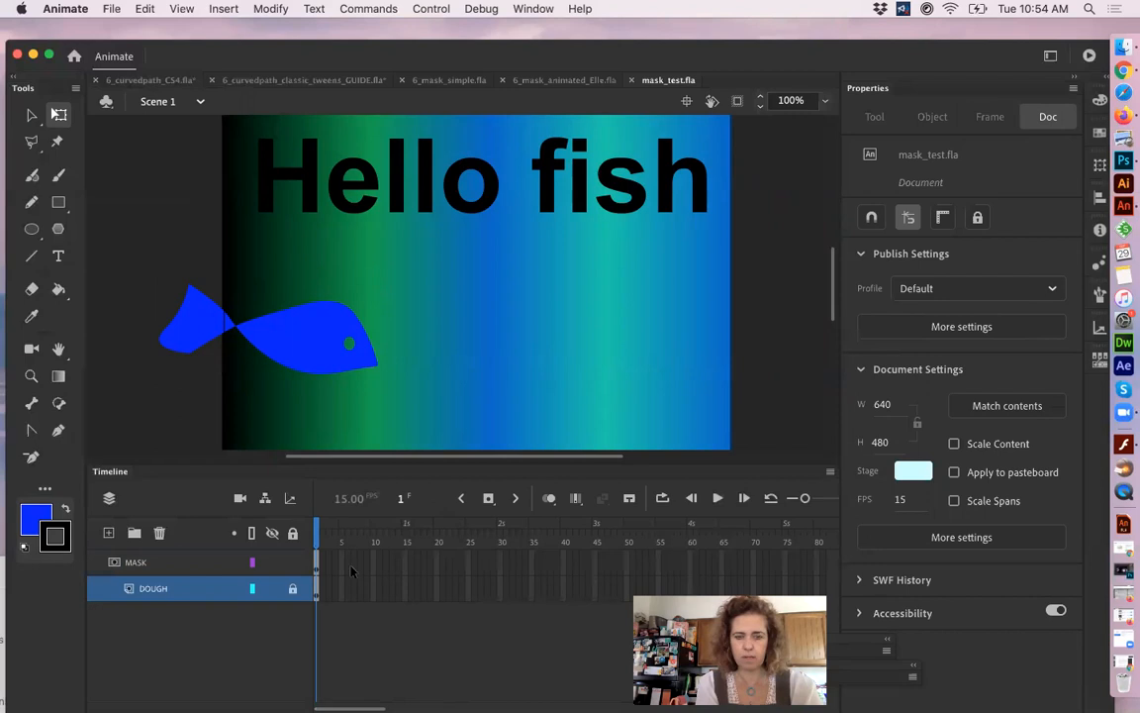
- Extend the MASK and DOUGH layers with frames up to frame 60
click(691, 564)
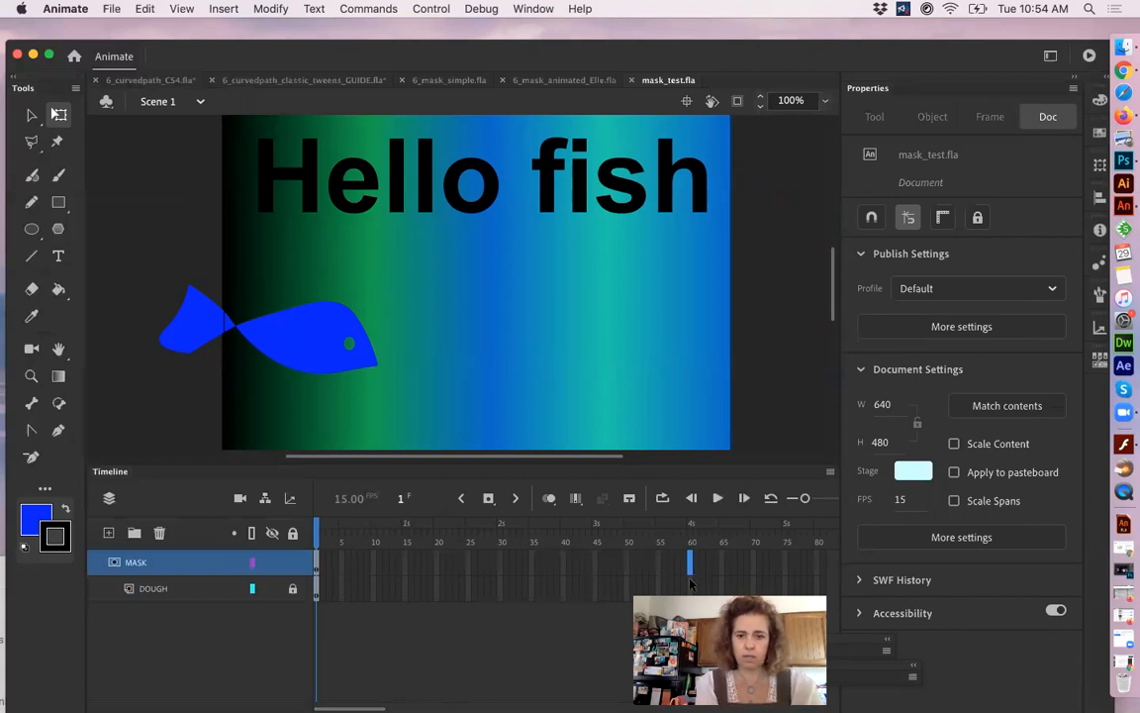
click(690, 588)
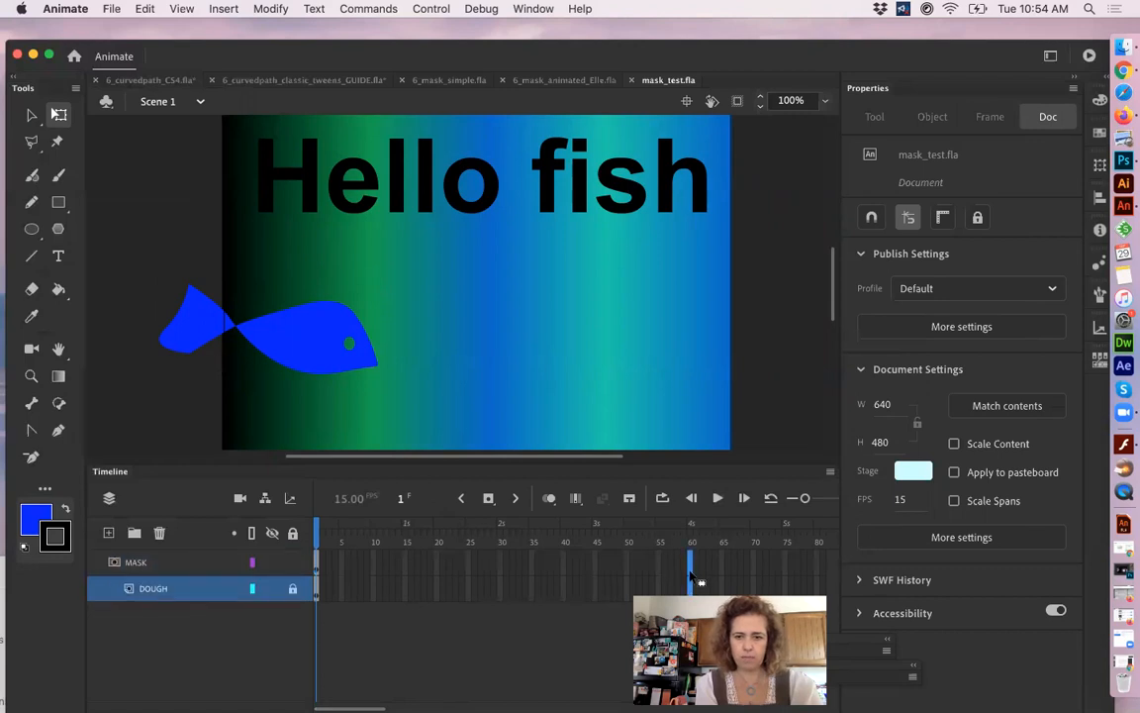
right_click(690, 571)
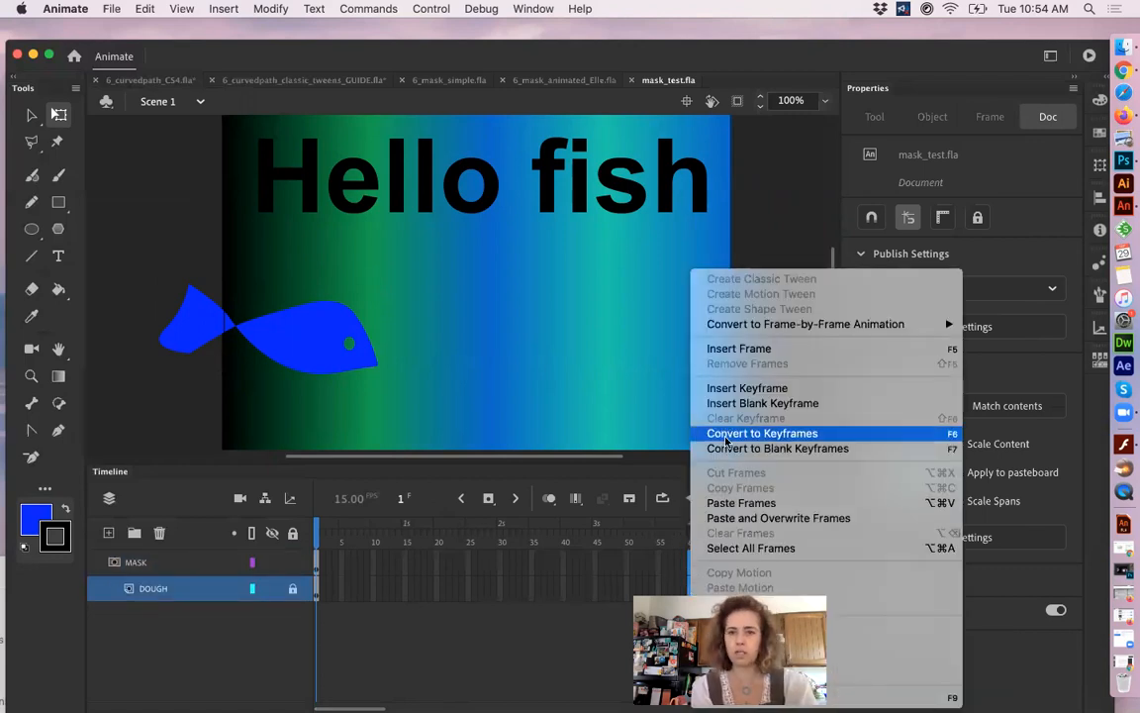
click(740, 348)
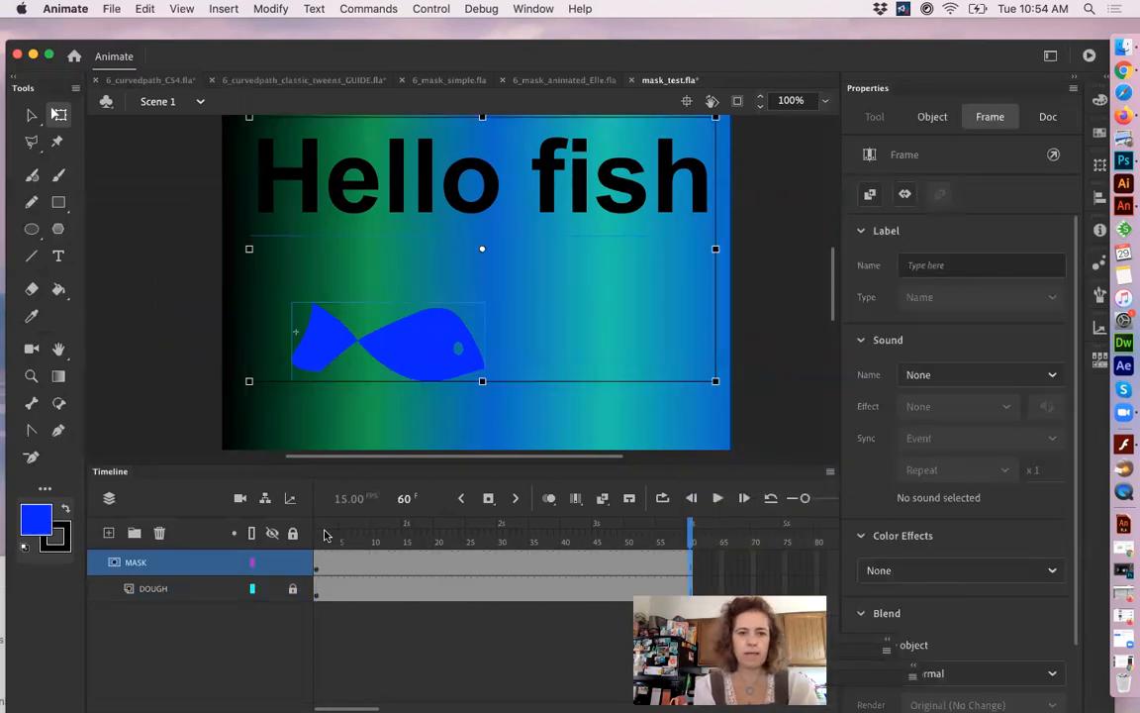
- Scrub the timeline, lock the MASK layer and scrub again to check which objects mask the DOUGH gradient
drag(327, 535, 339, 564)
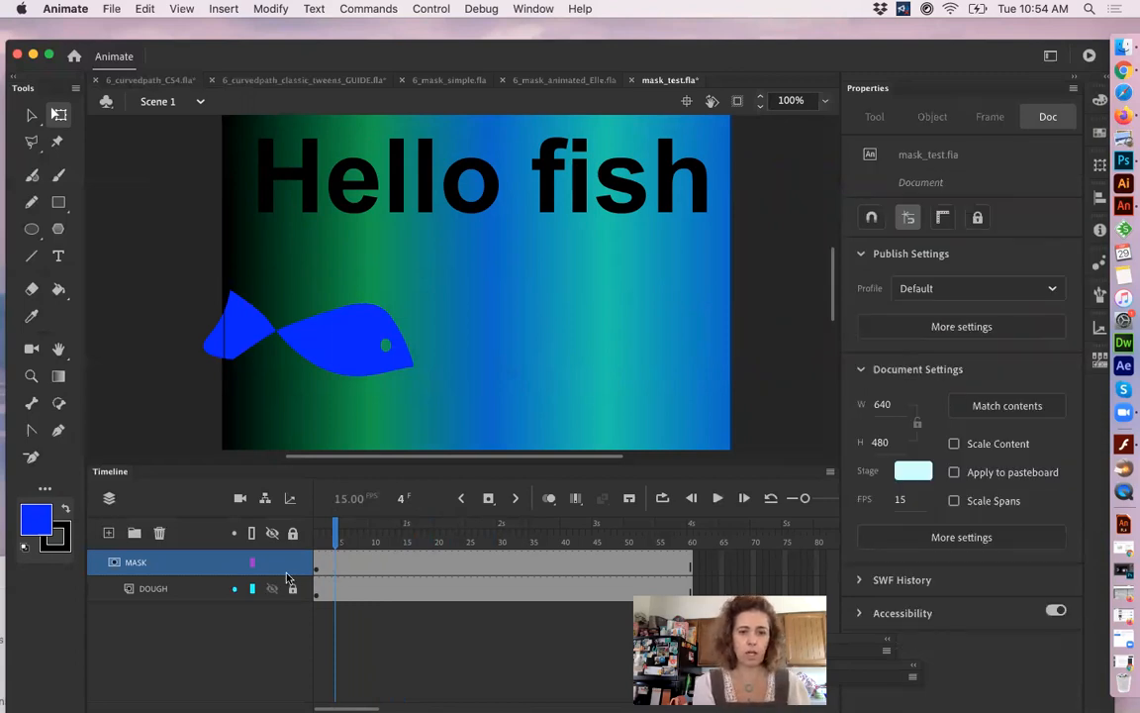
click(293, 564)
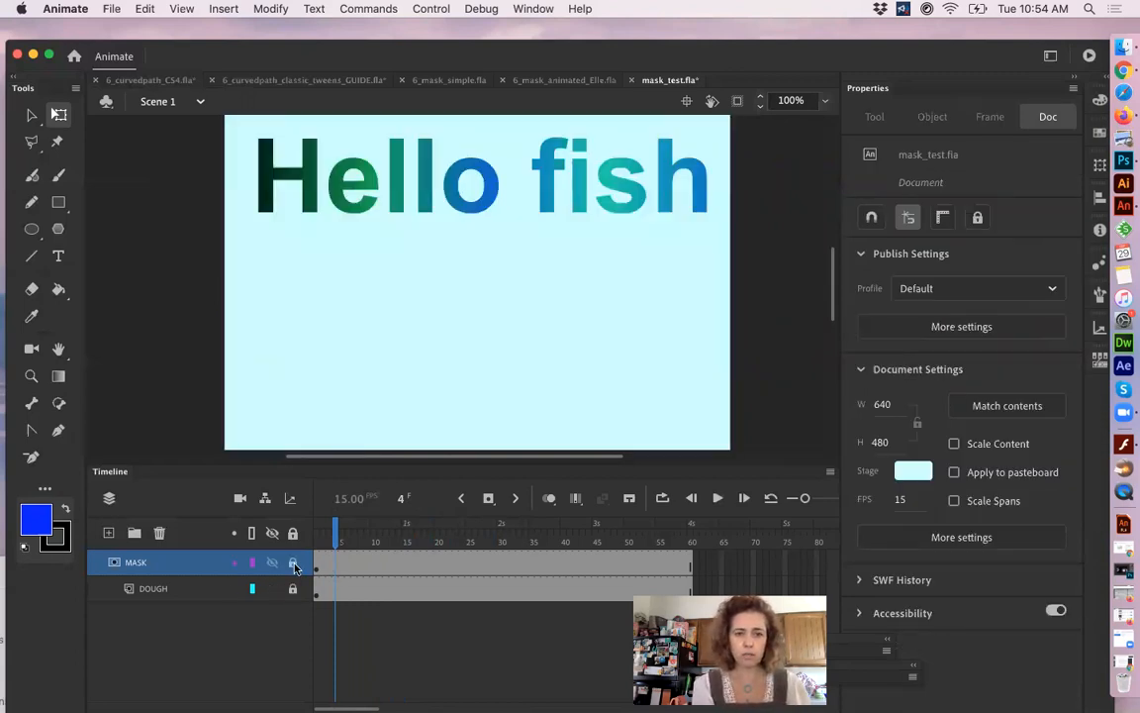
click(369, 542)
drag(411, 542, 318, 590)
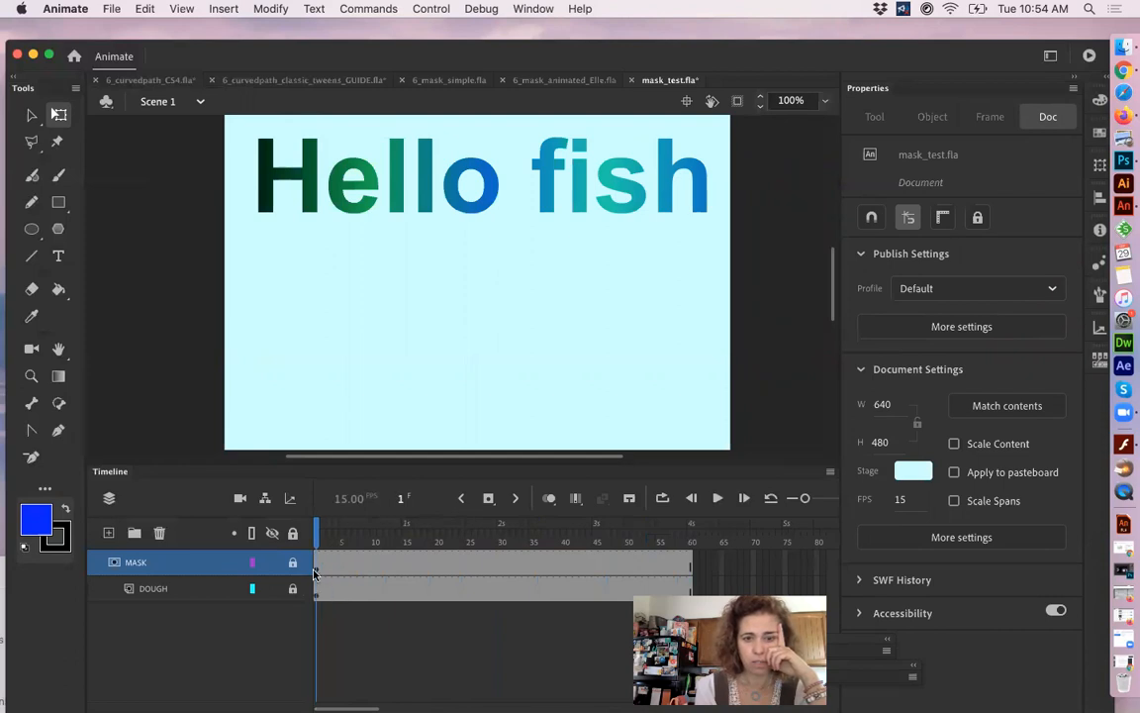
- Unlock the MASK layer and move the FISH instance on frame 1 right until it lies fully on the stage
click(315, 573)
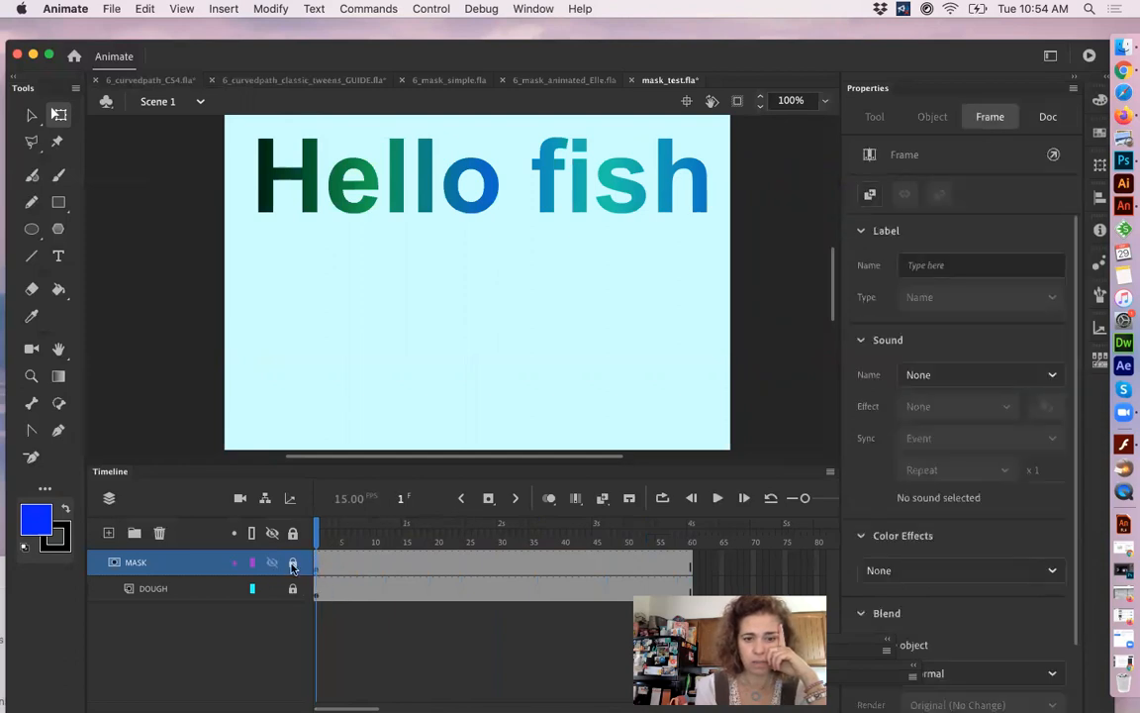
click(292, 564)
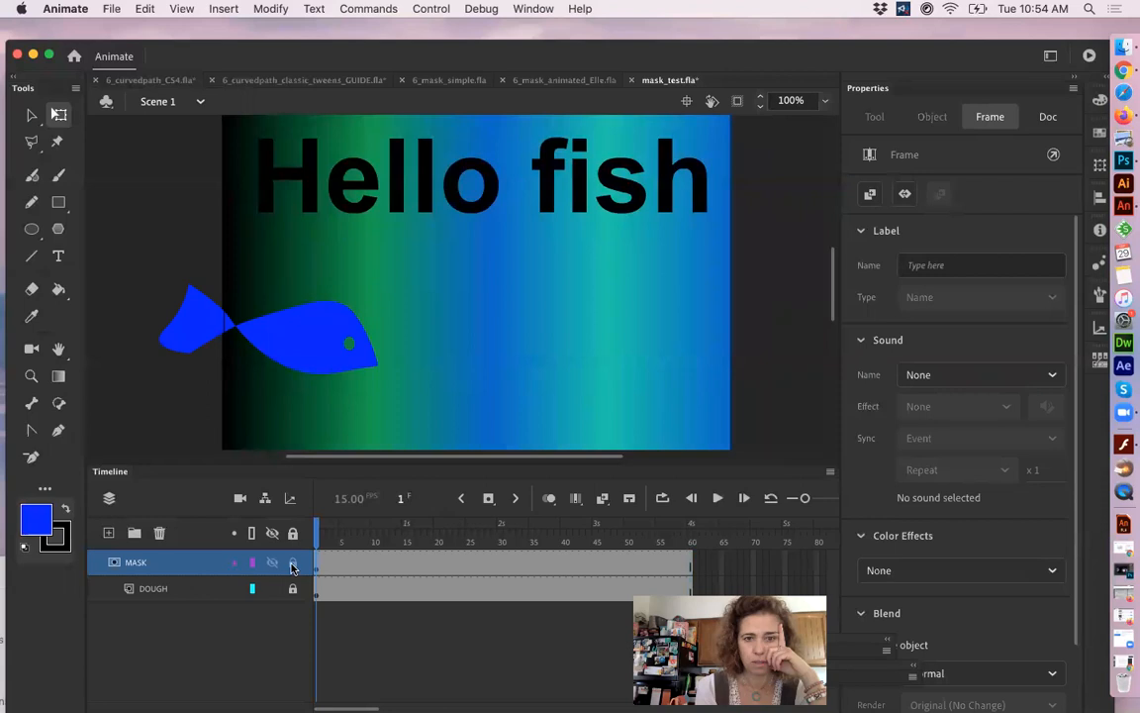
click(308, 349)
drag(308, 353, 401, 347)
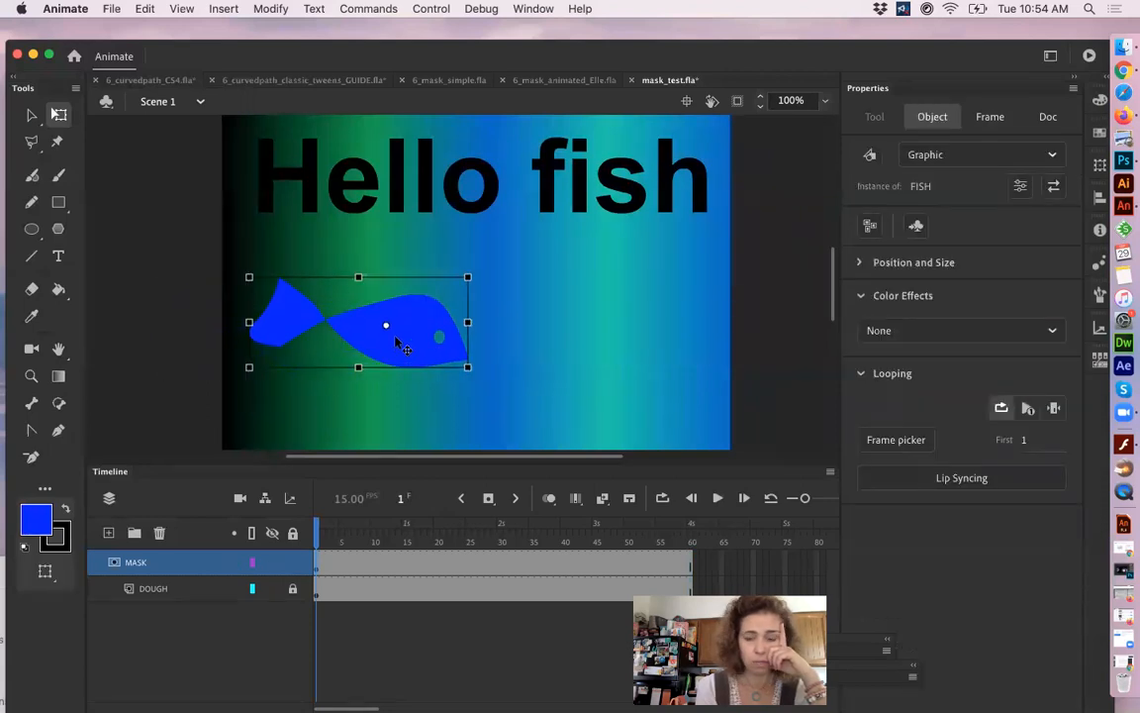
- Delete the "Hello fish" text from the MASK layer, lock the layer and scrub to preview the masking fish
click(424, 188)
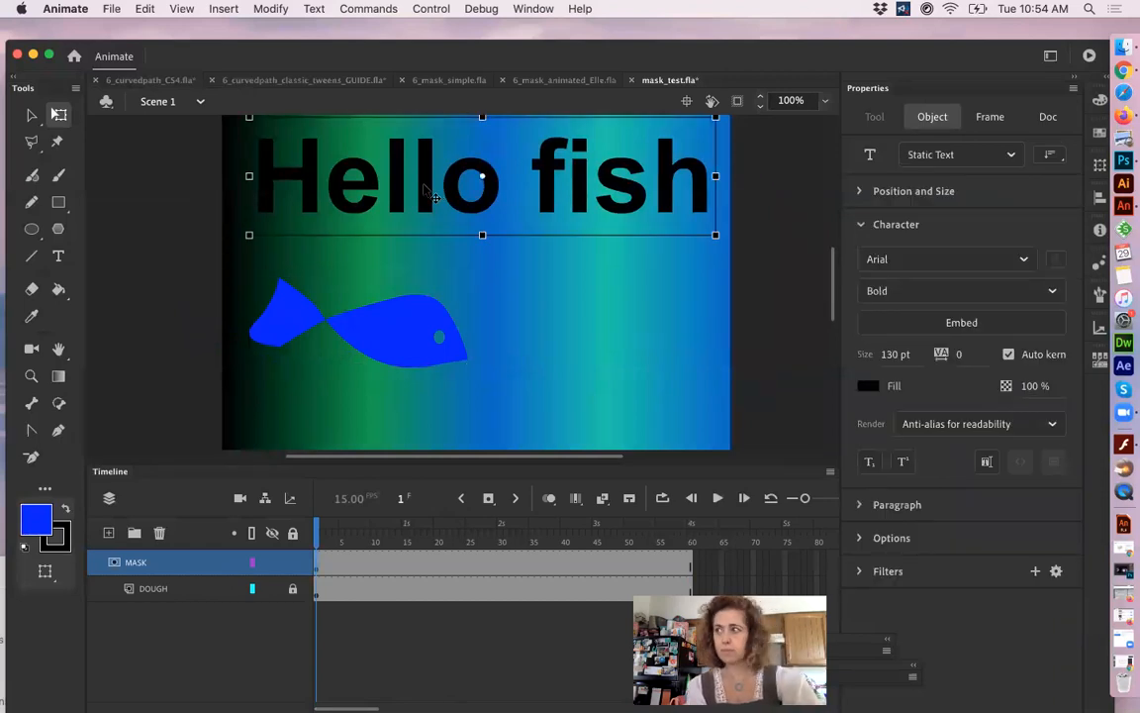
key(Delete)
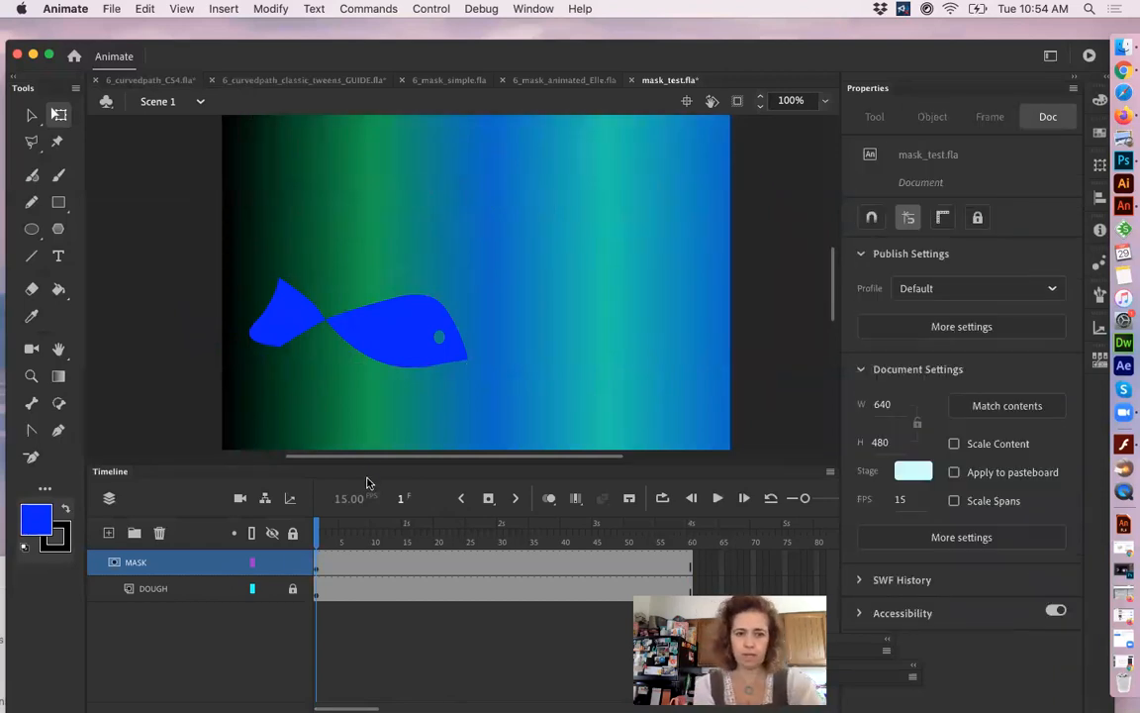
click(292, 564)
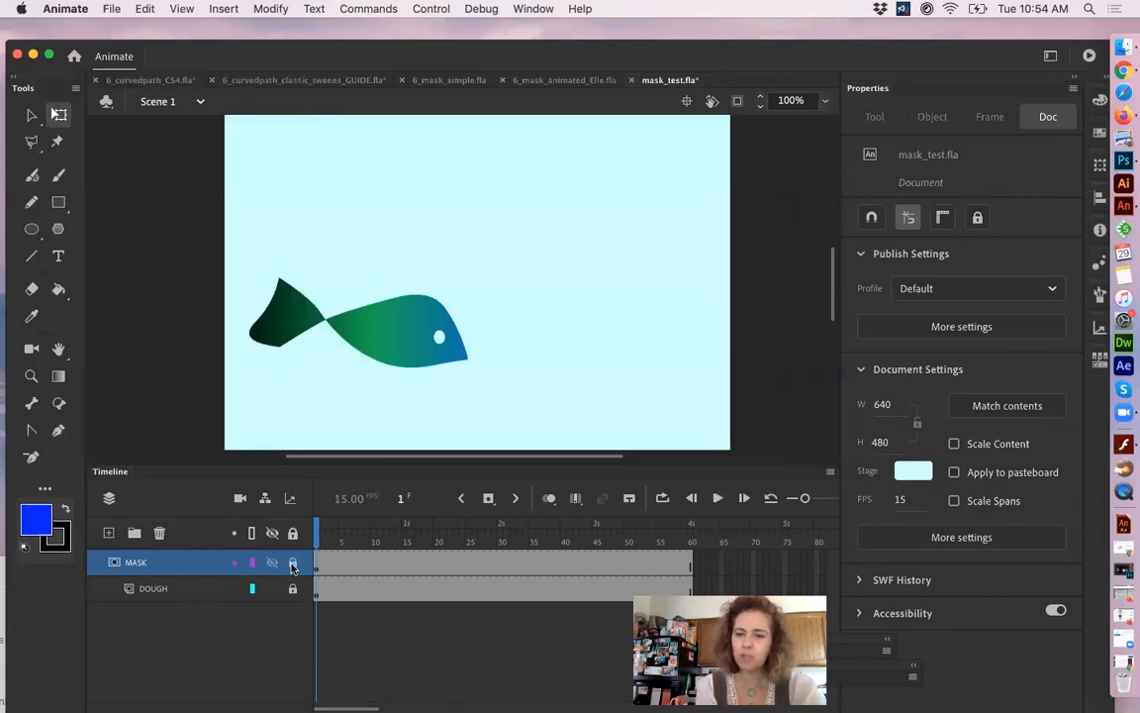
drag(319, 536, 319, 564)
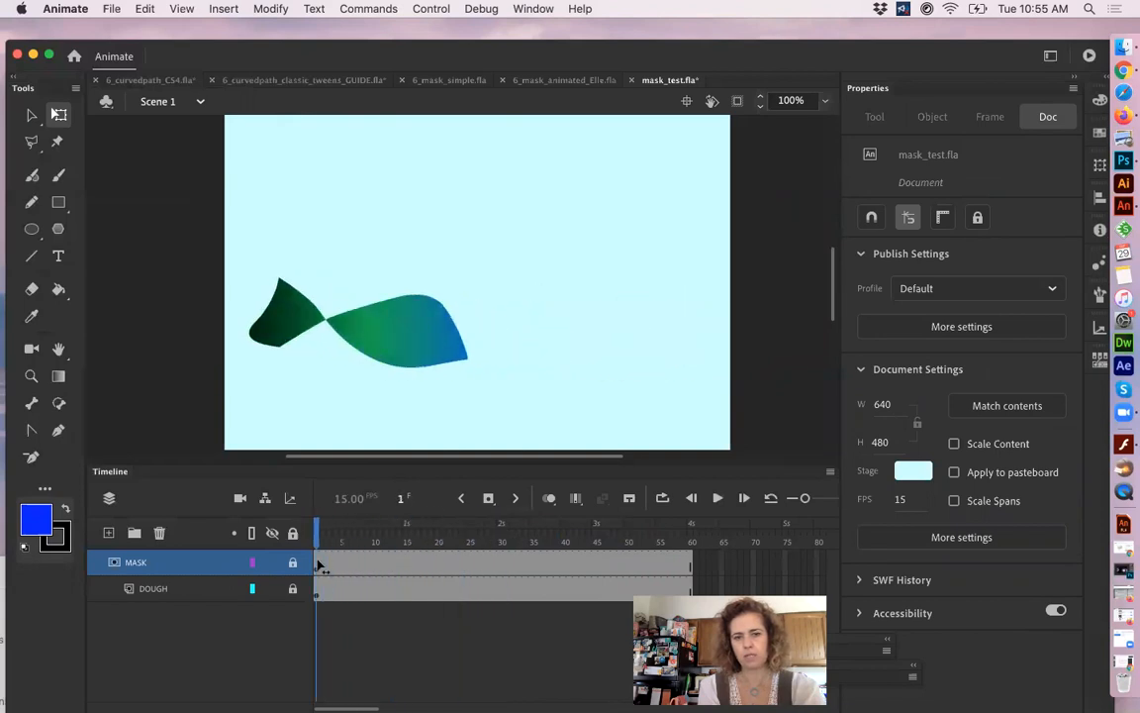
- Unlock MASK, hide DOUGH, paste "Hello fish" above the fish and break the text apart into shapes
click(292, 562)
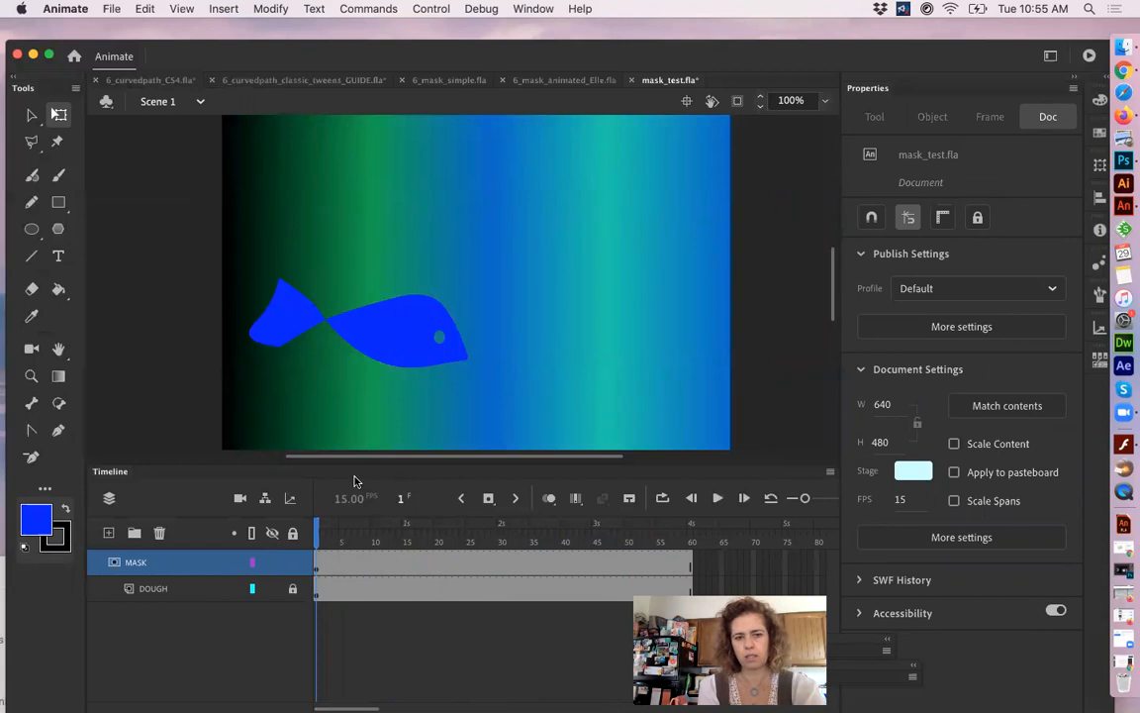
click(272, 588)
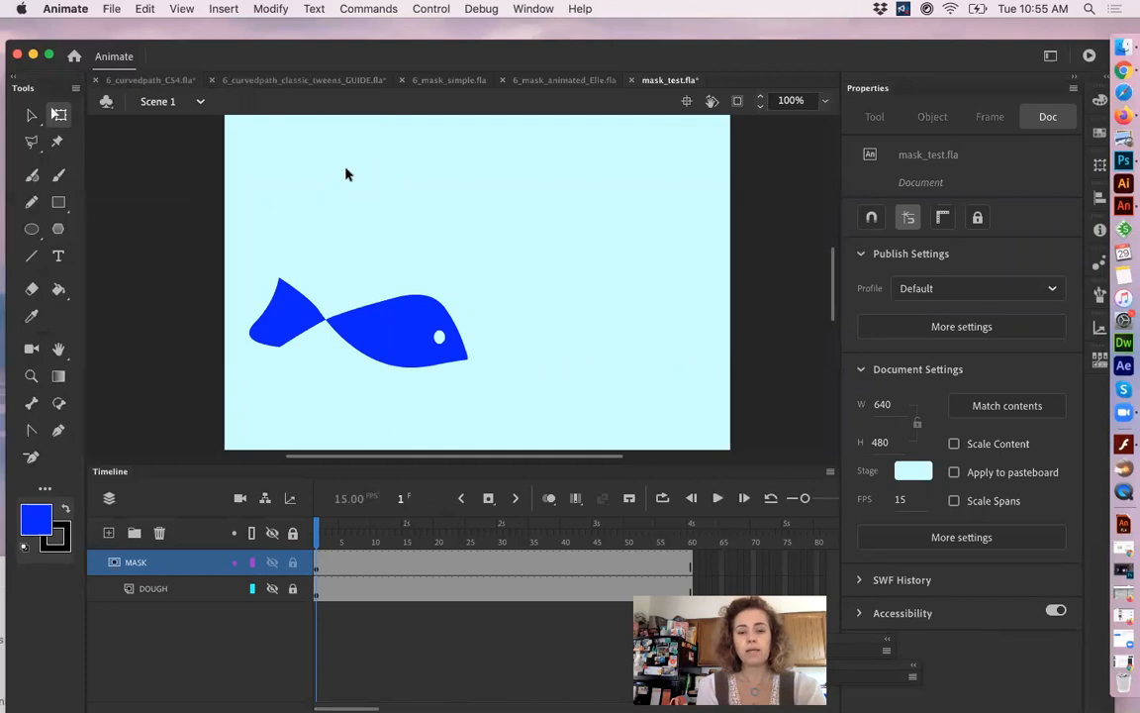
key(cmd+v)
drag(376, 264, 380, 183)
key(cmd+b)
key(cmd+b)
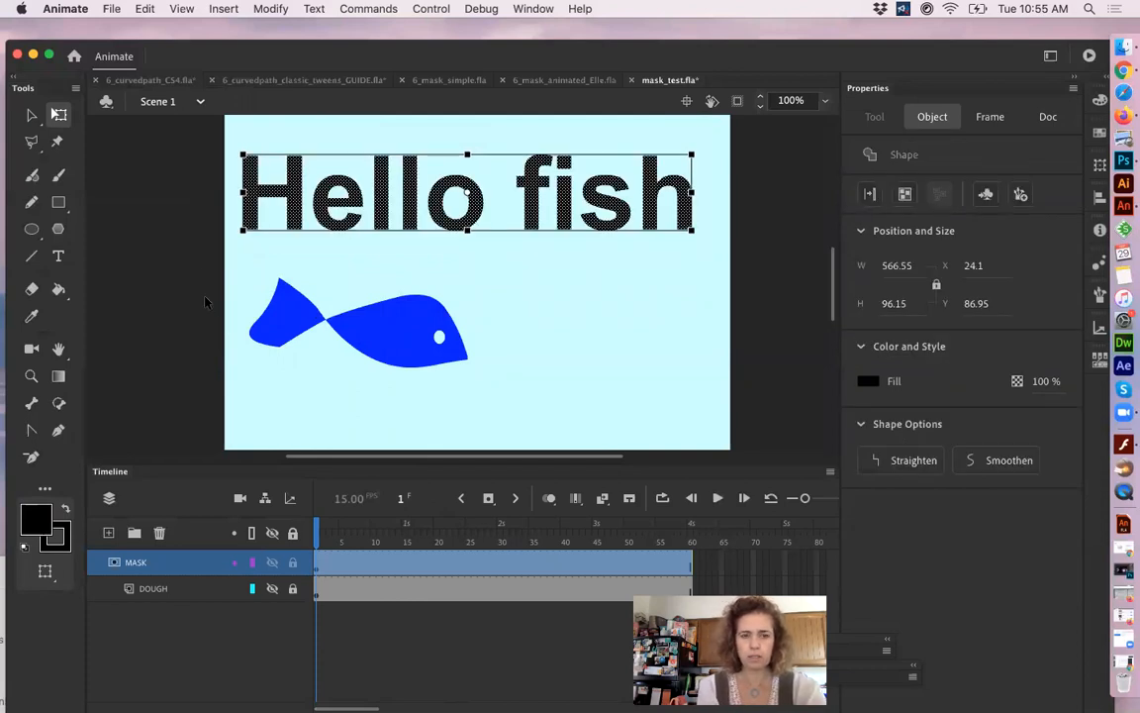
click(202, 281)
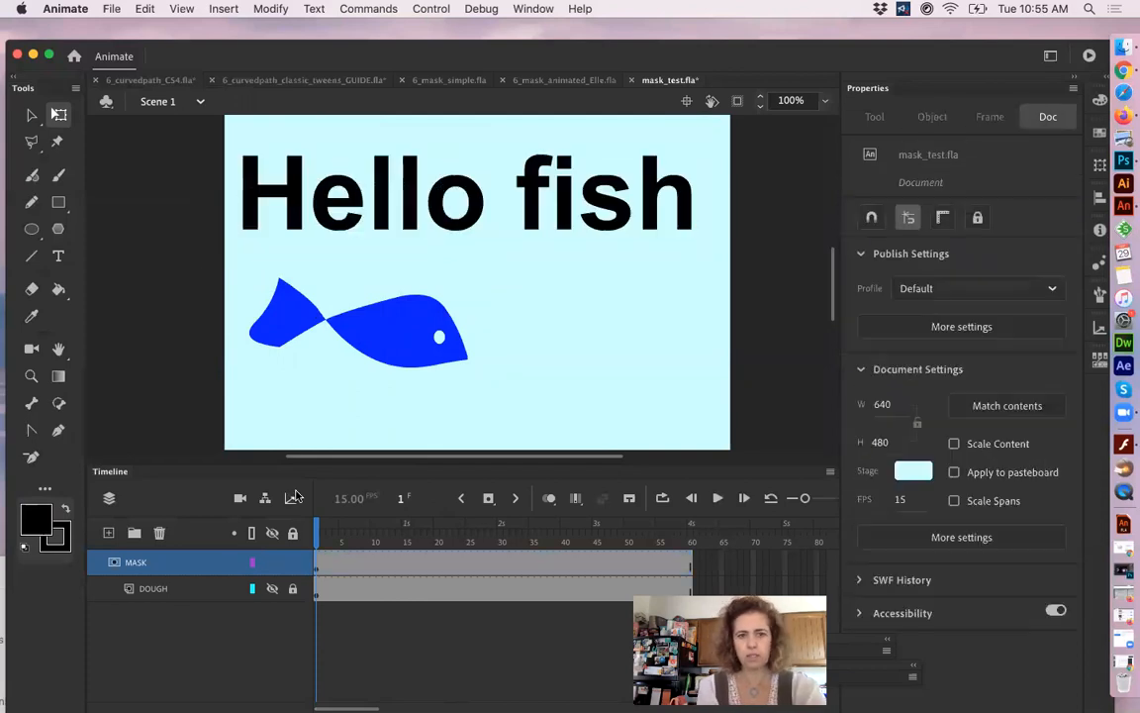
- Test-lock the MASK layer, unlock it, delete the broken-apart "Hello fish" shapes and show the DOUGH layer again
click(293, 564)
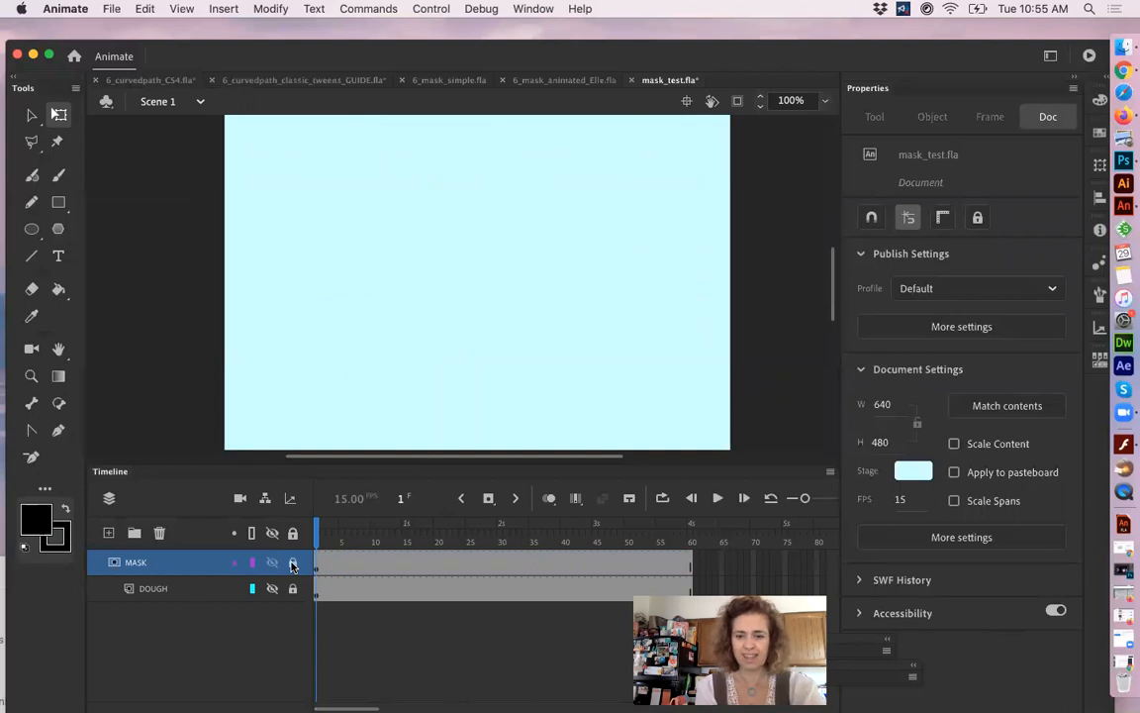
click(293, 563)
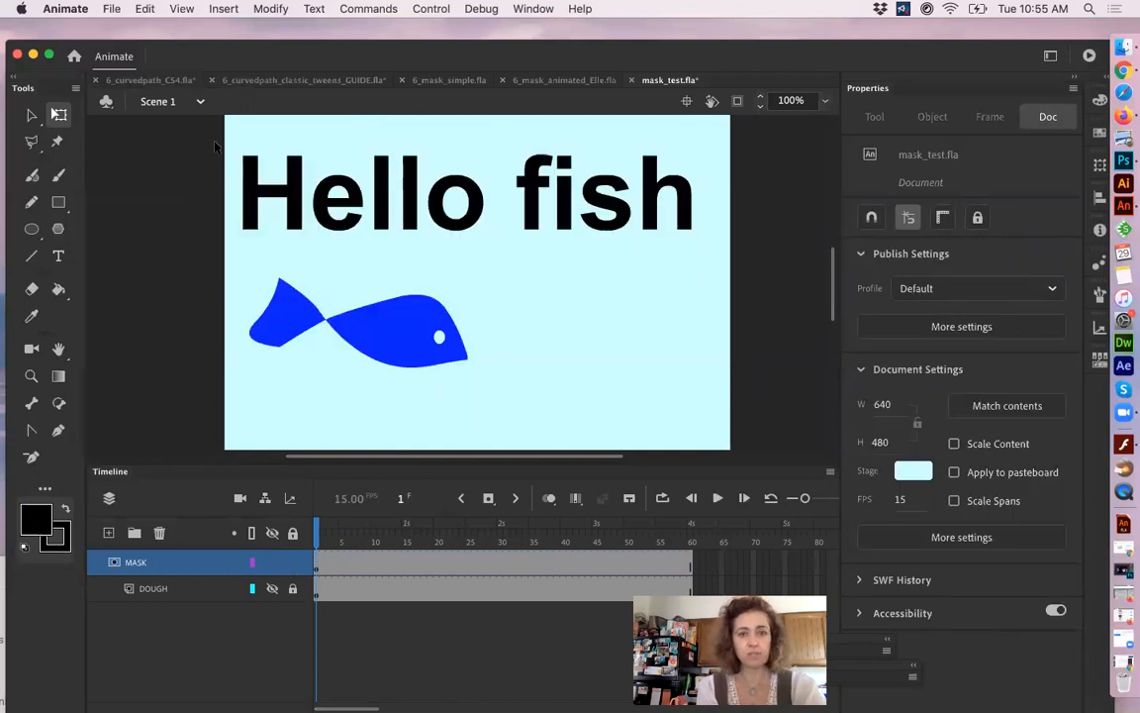
drag(201, 147, 720, 242)
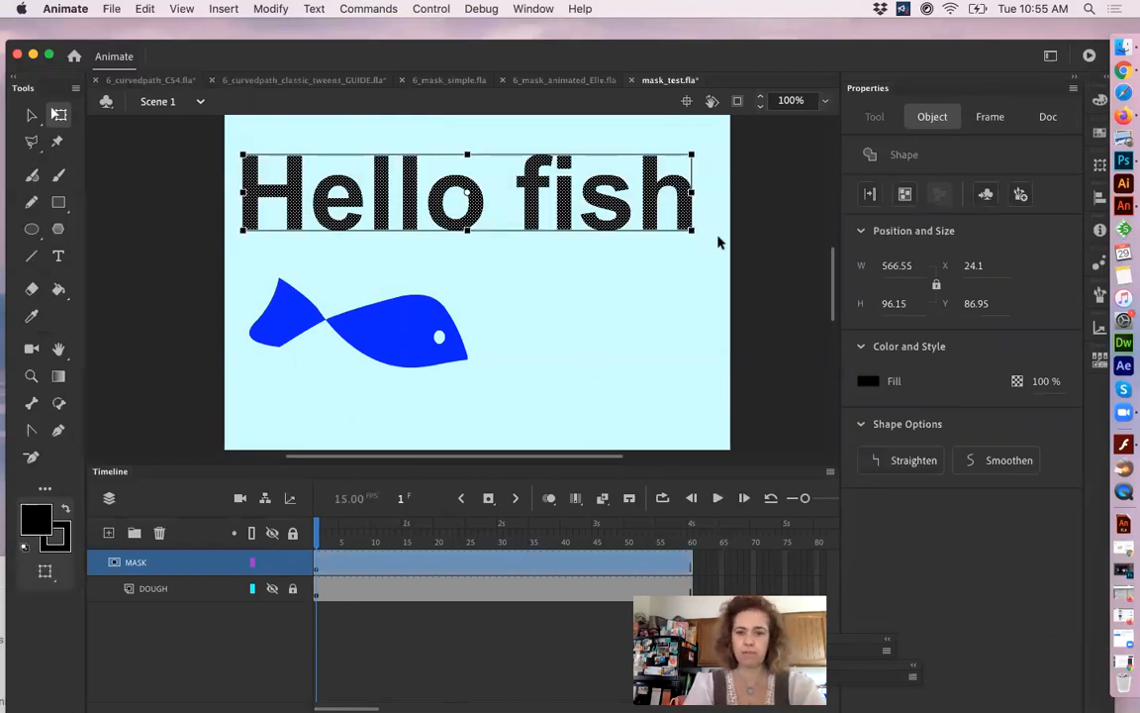
key(Delete)
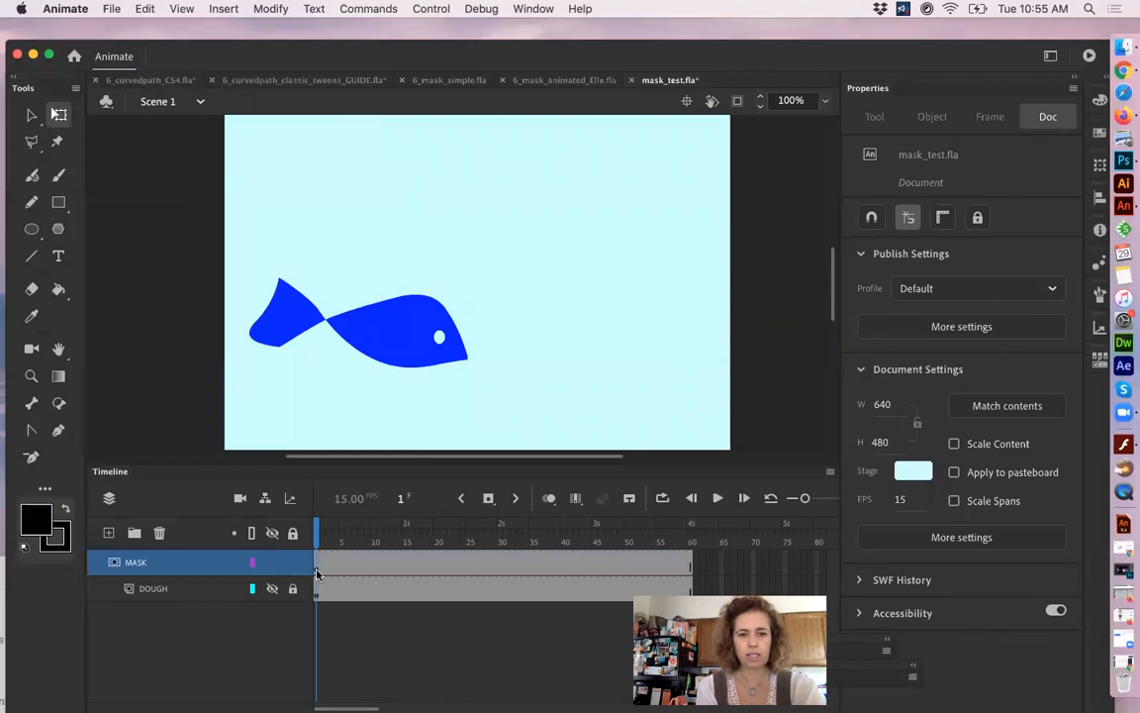
click(272, 588)
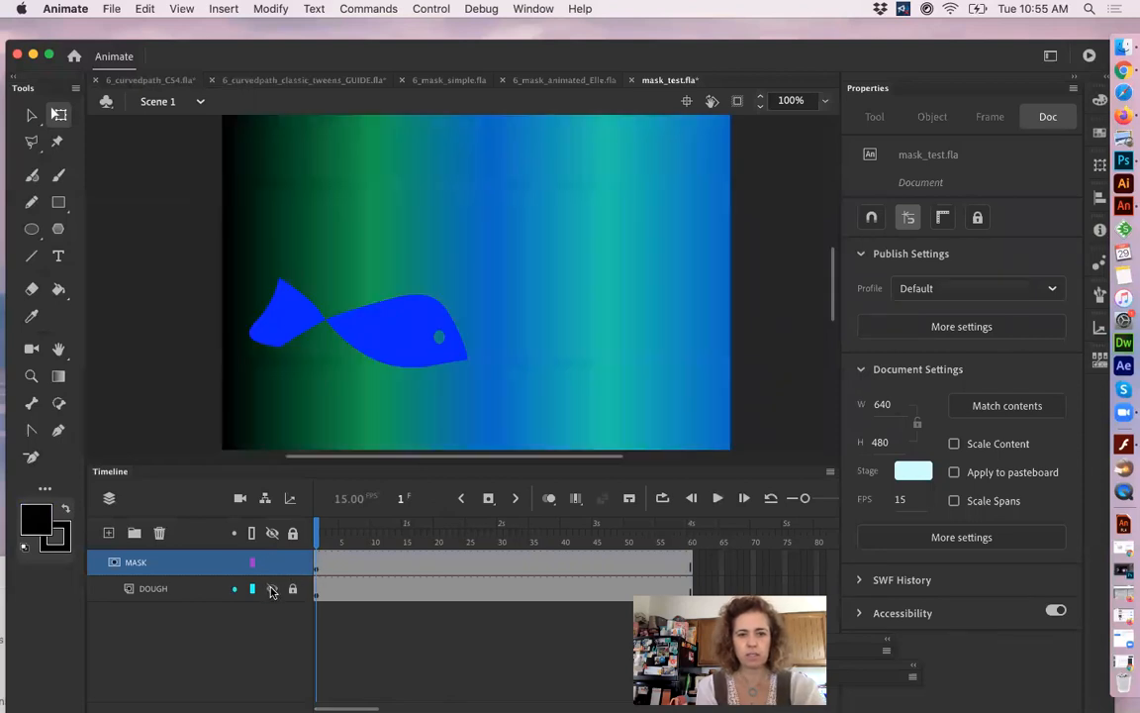
- Lock the MASK layer and scrub through the first frames to check the animated fish mask
click(344, 533)
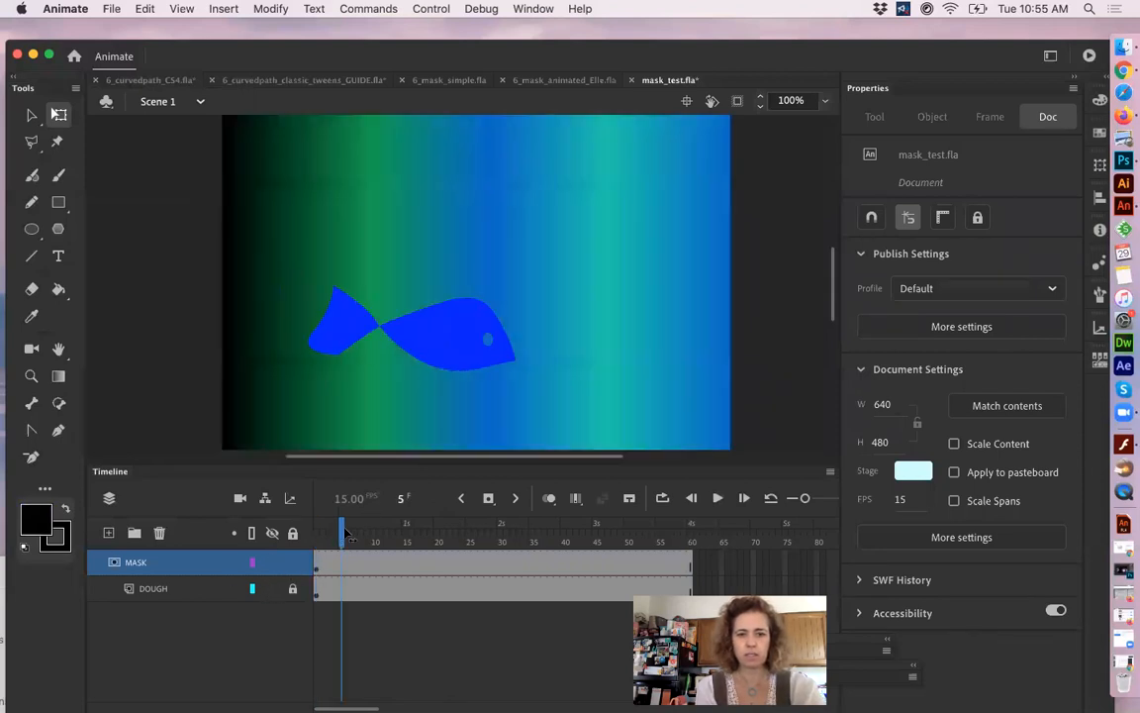
click(293, 562)
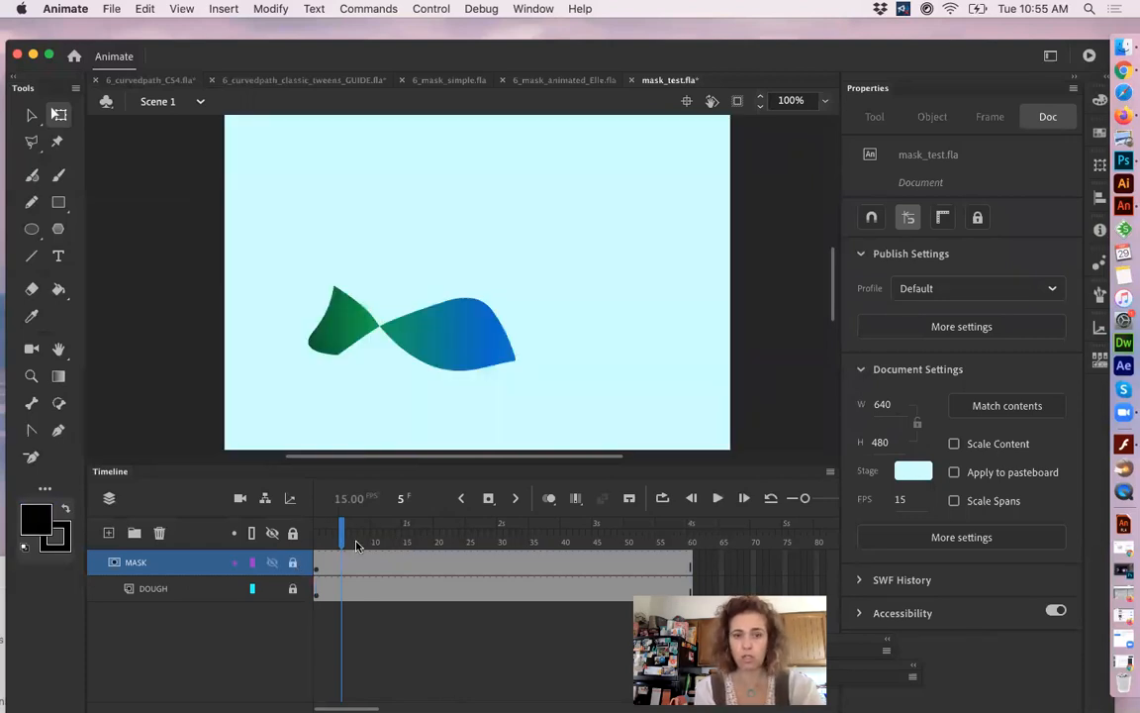
mouse_move(347, 540)
mouse_down()
mouse_move(591, 541)
mouse_move(334, 541)
mouse_up()
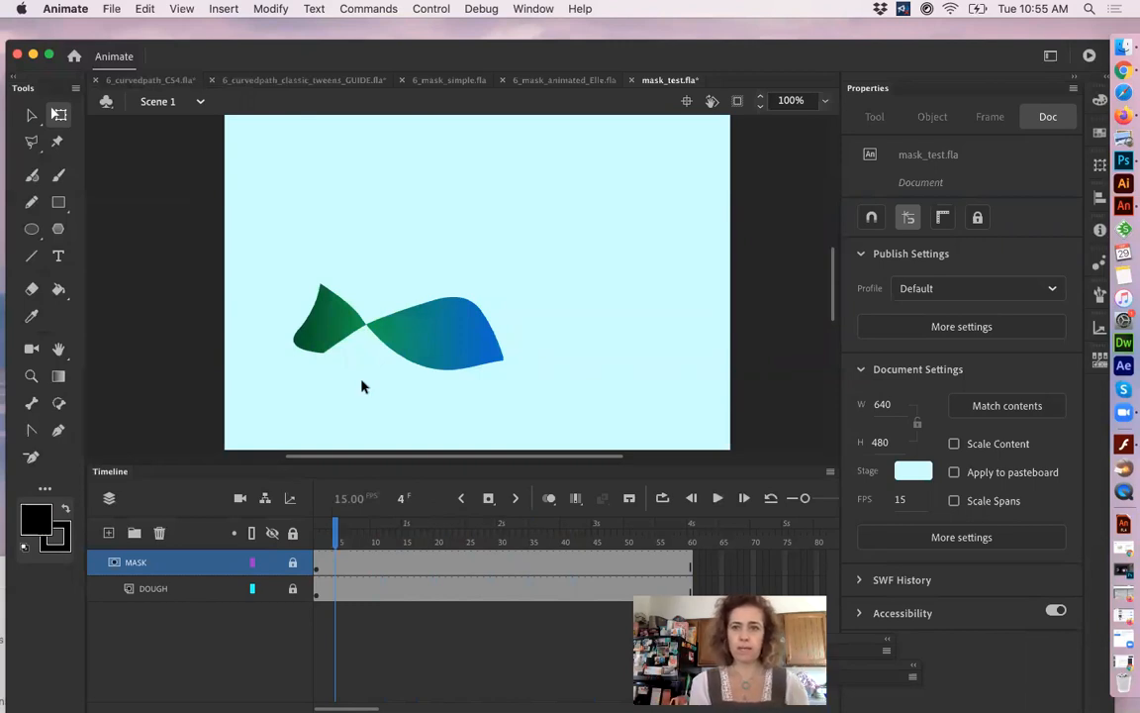
- Switch to 6_mask_simple.fla, enlarge the timeline area and scrub from frame 1 into the first MASK tween
click(459, 86)
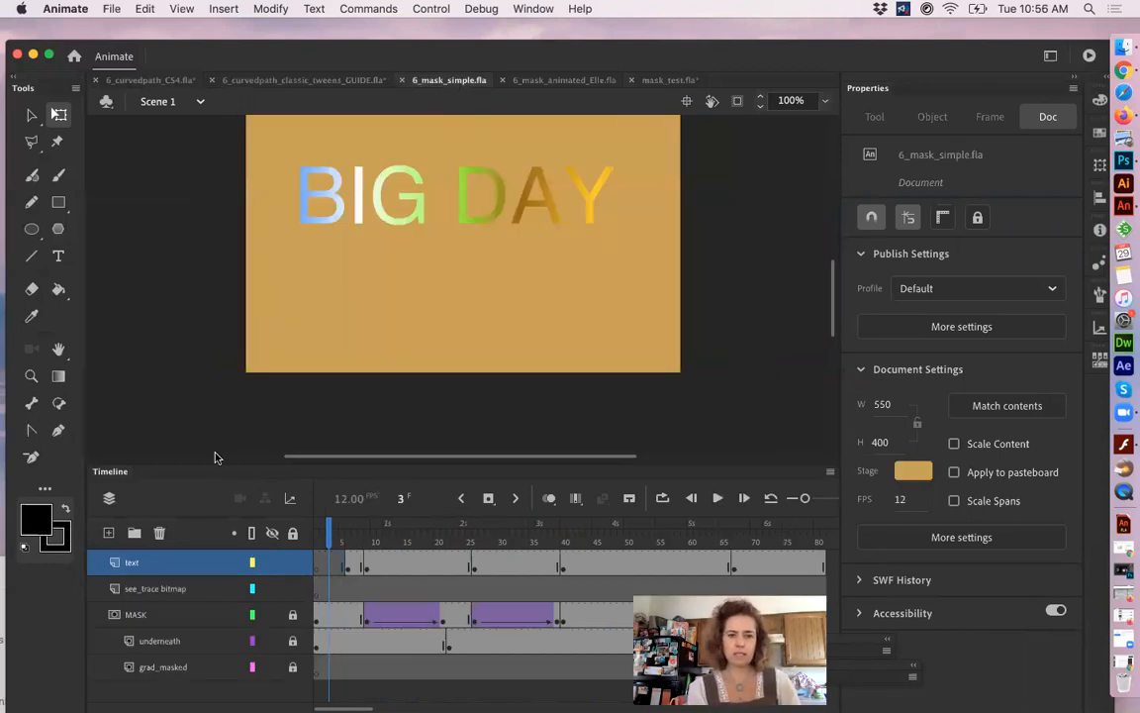
drag(214, 465, 211, 440)
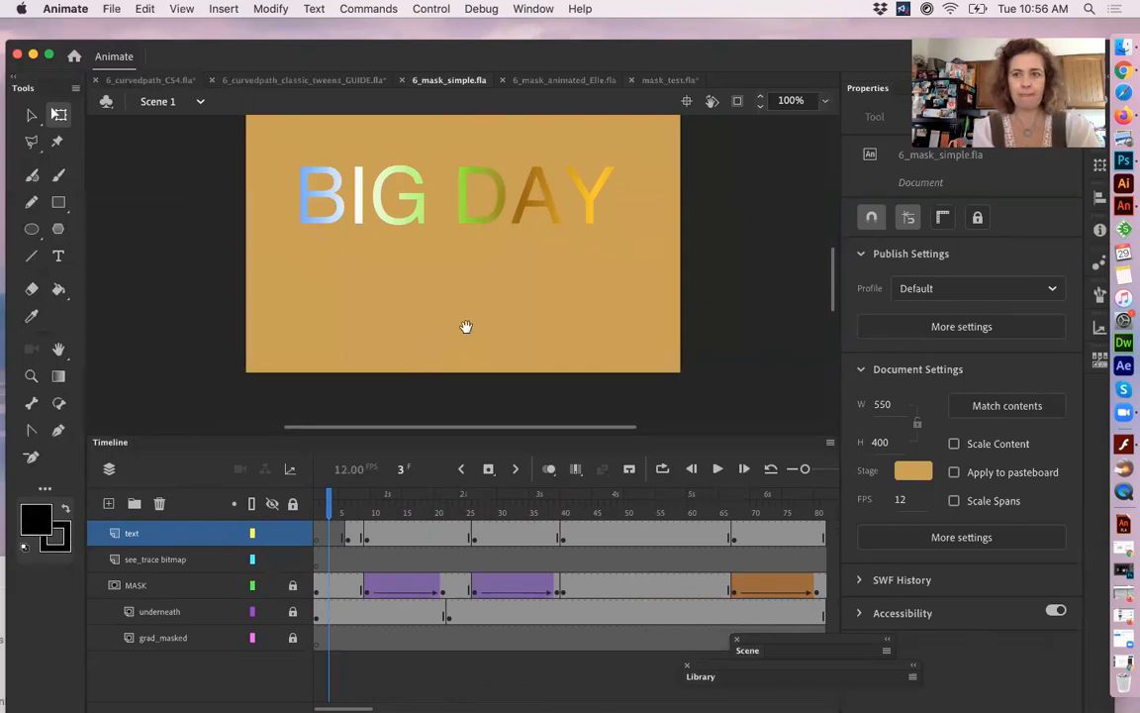
scroll(458, 336, up, 5)
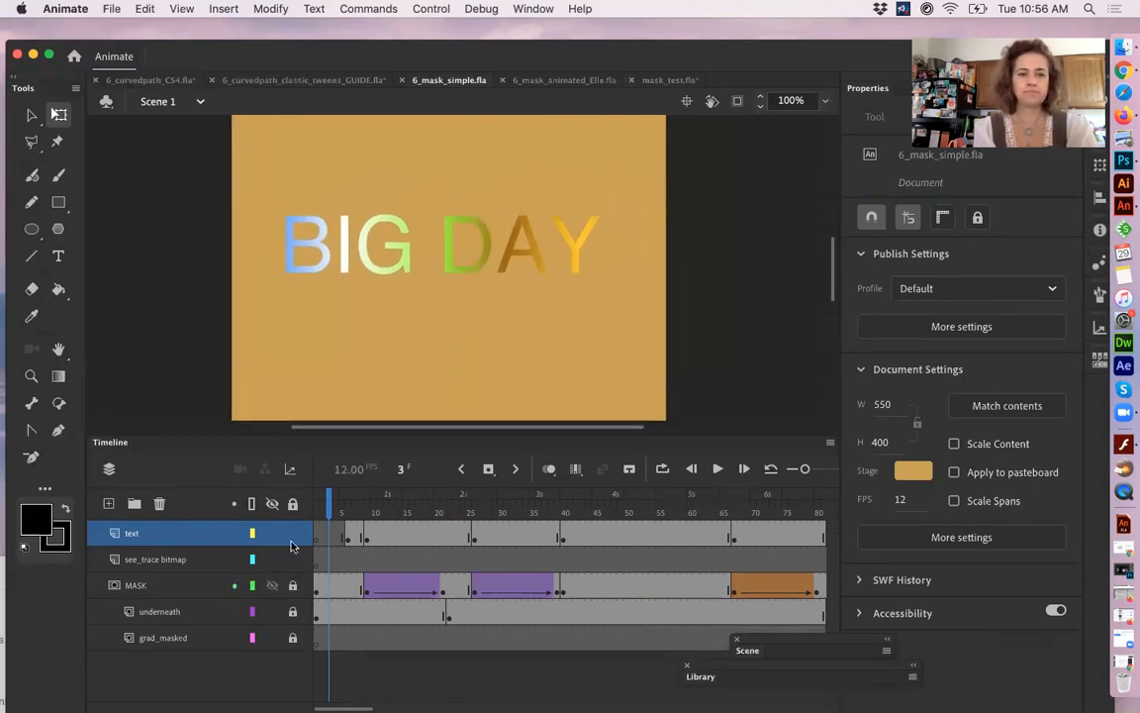
click(318, 505)
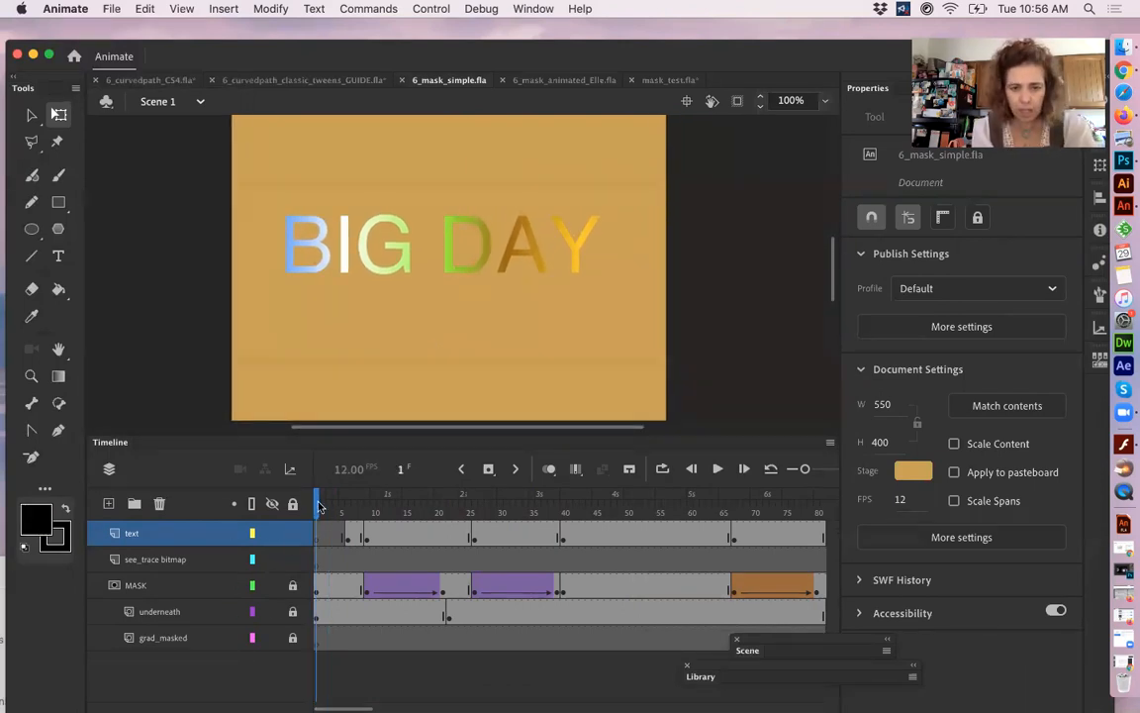
click(374, 510)
drag(374, 511, 392, 510)
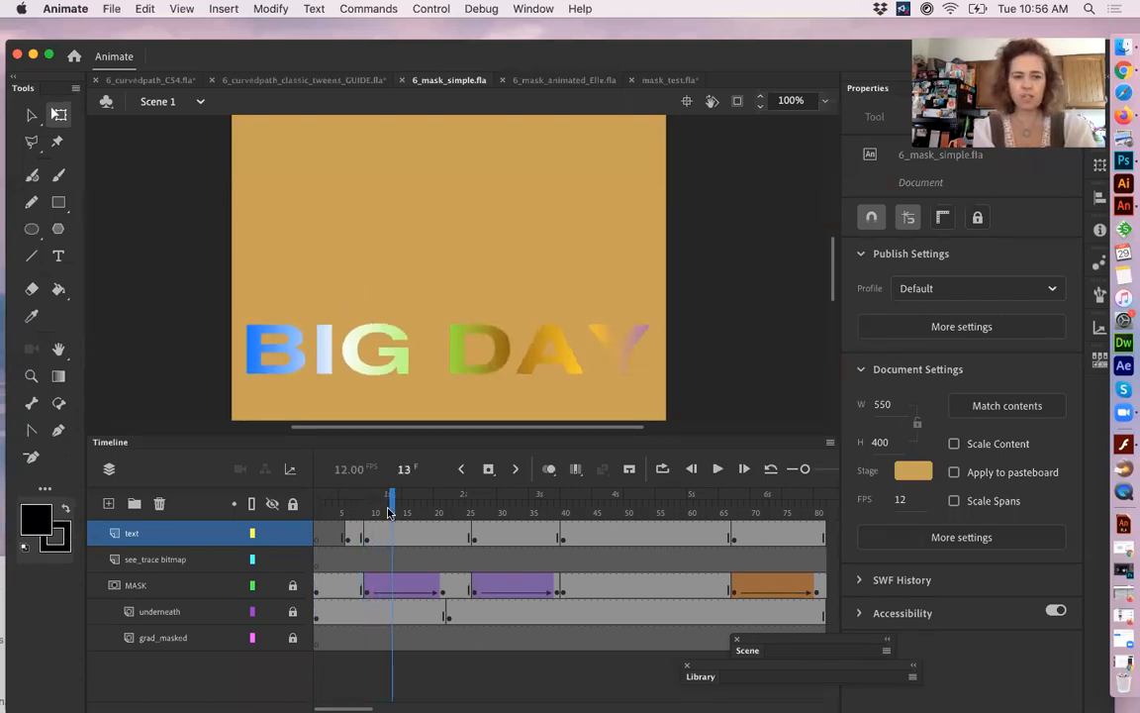
- Scrub the BIG DAY mask tween from frame 1 again and unlock the MASK layer at frame 7
click(317, 591)
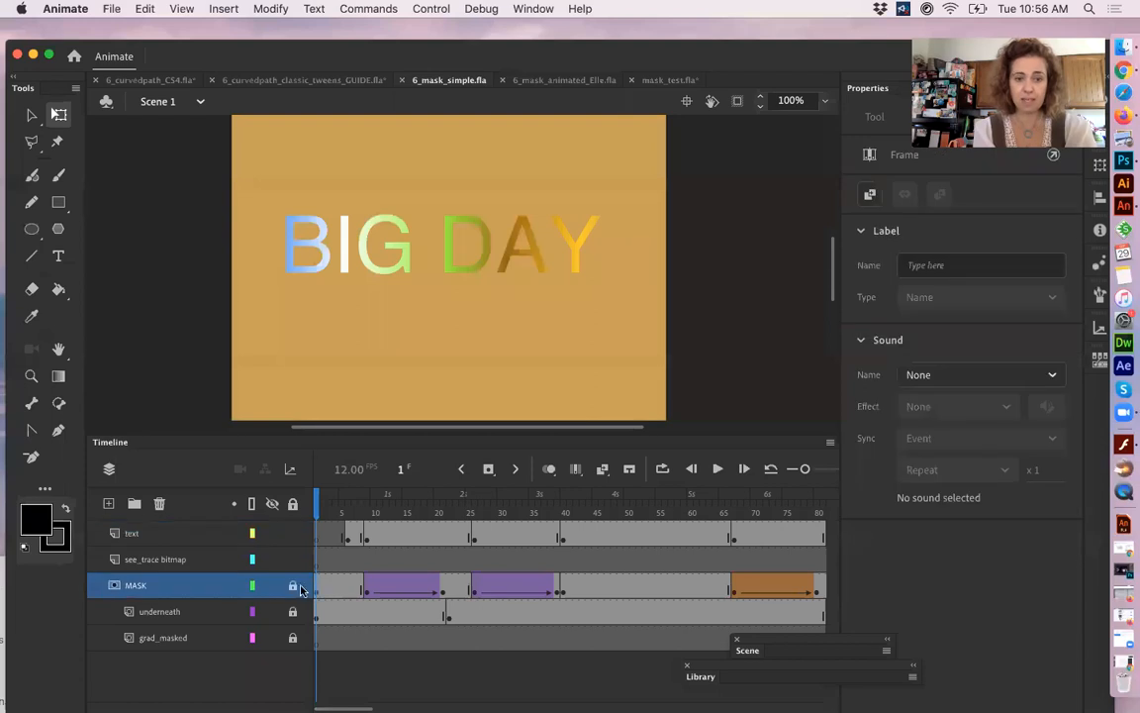
drag(374, 512, 432, 515)
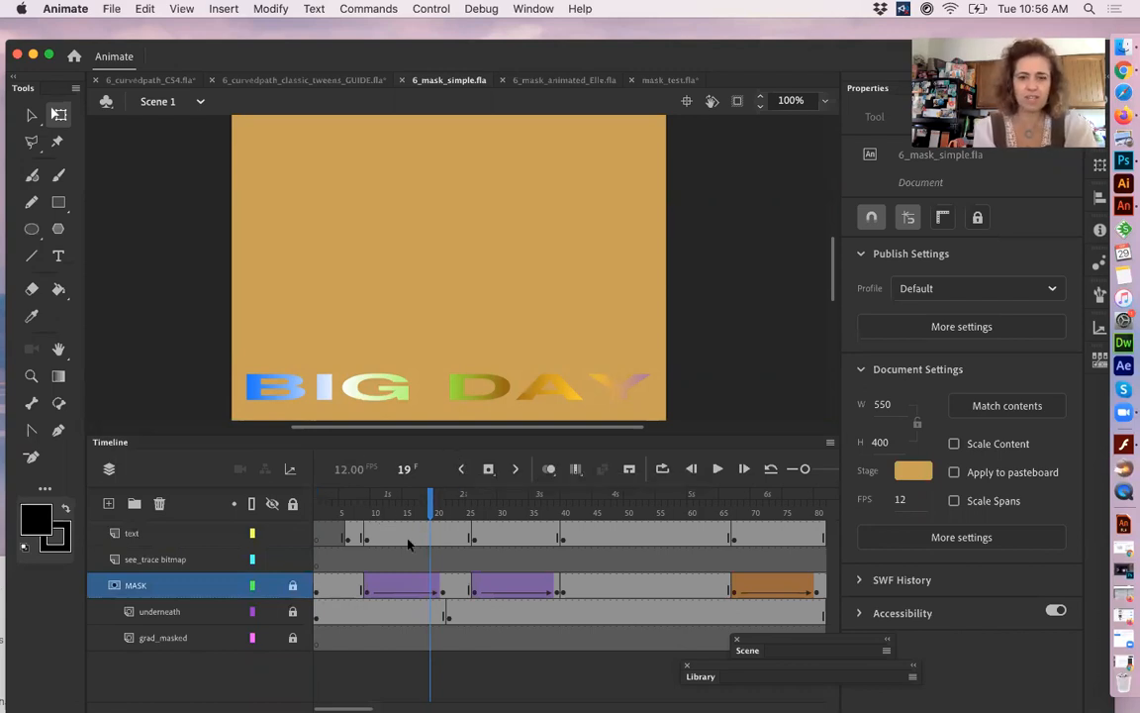
drag(335, 510, 358, 541)
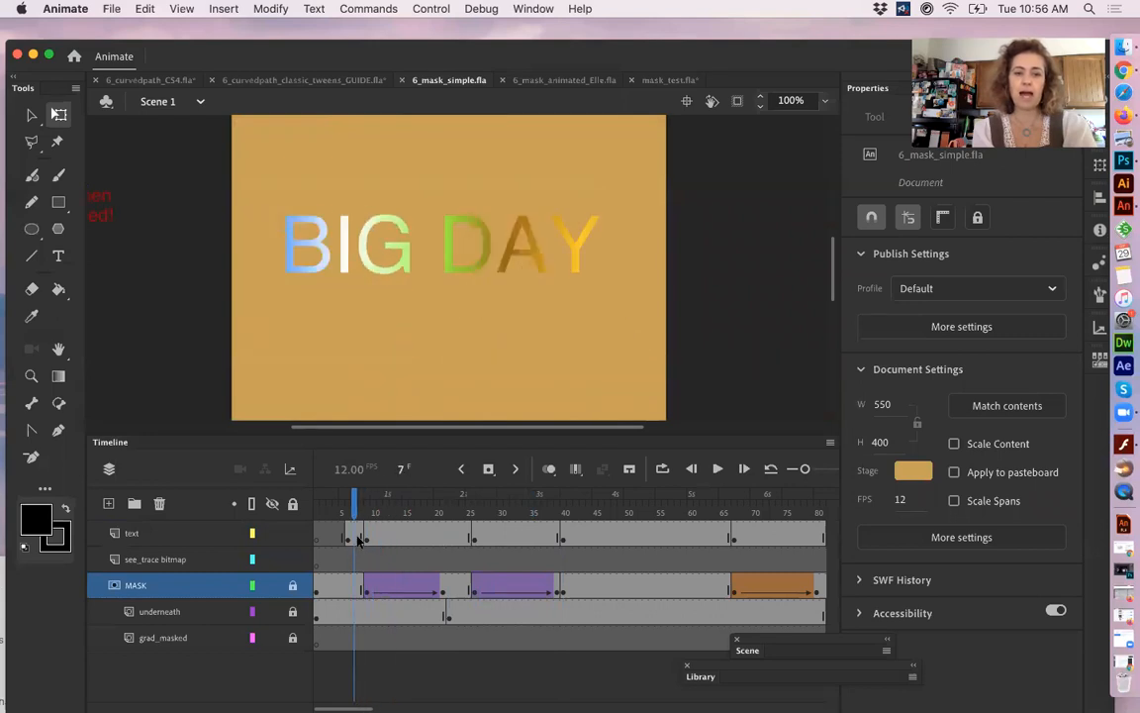
click(291, 586)
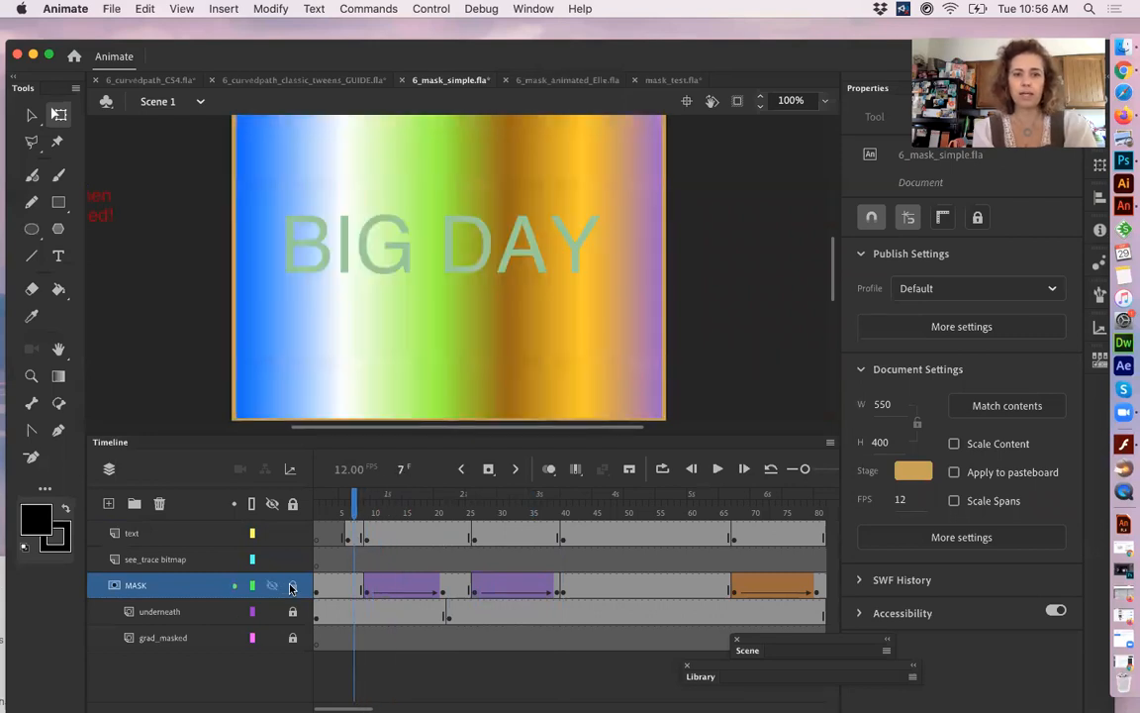
- Compare the MASK layer's "BIG DAY" static text at frame 3 with the big_day_text graphic instance at frame 9
click(368, 592)
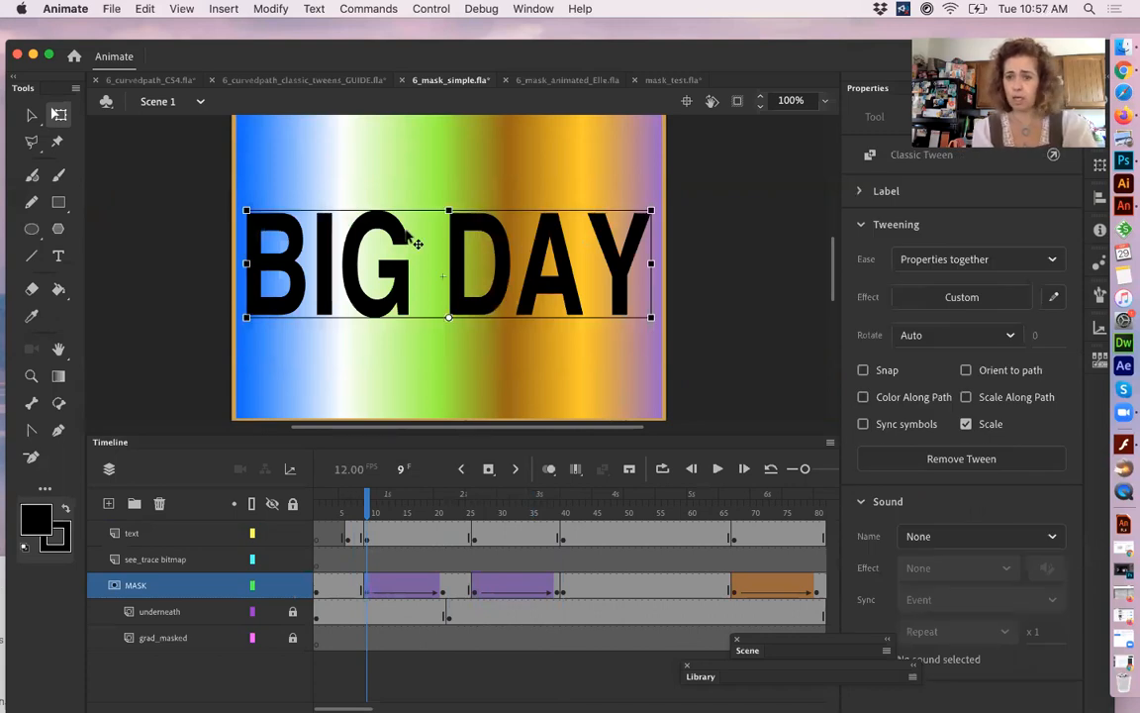
click(328, 512)
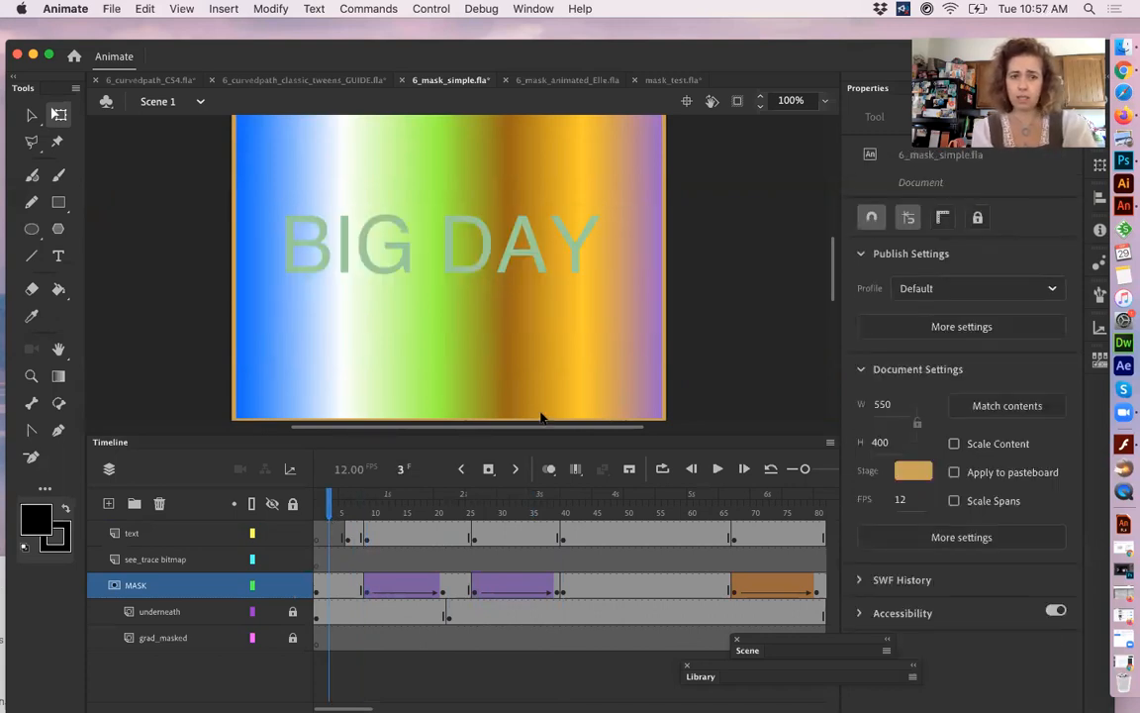
click(517, 238)
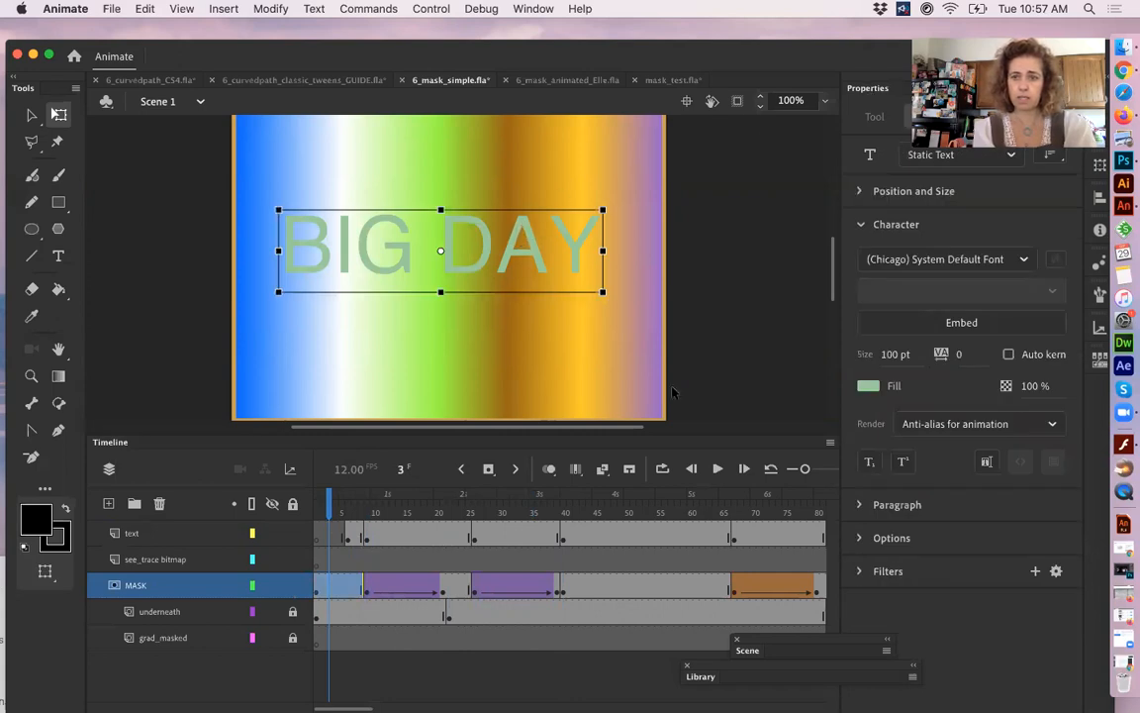
click(370, 505)
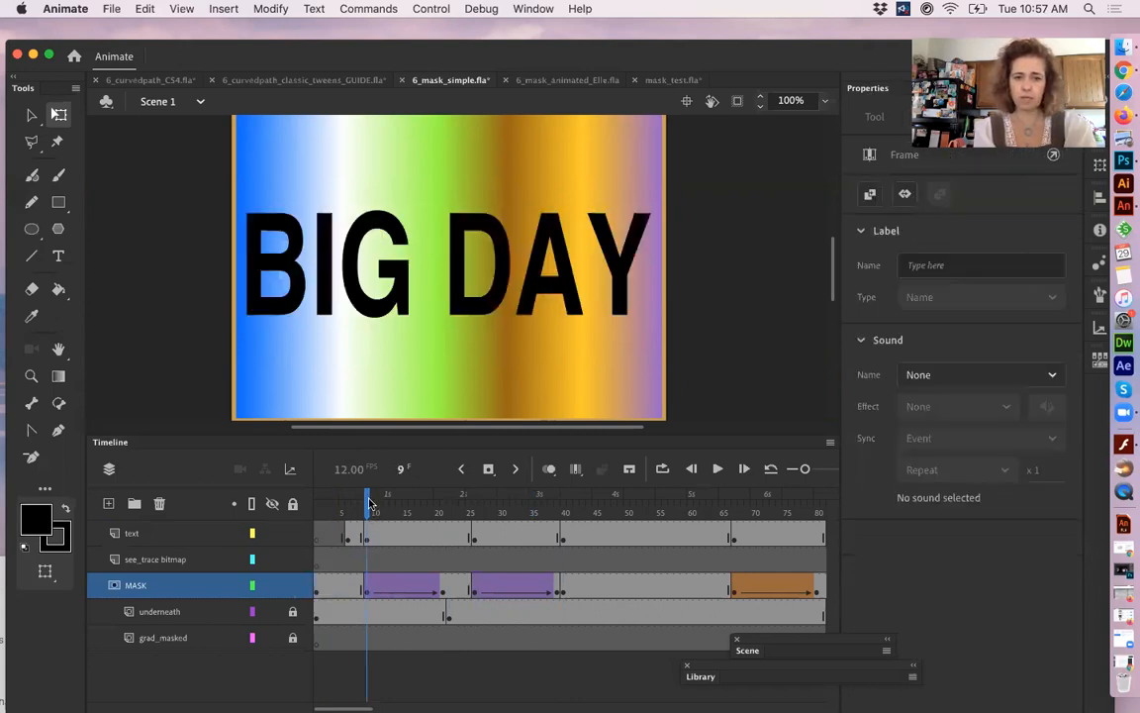
click(429, 277)
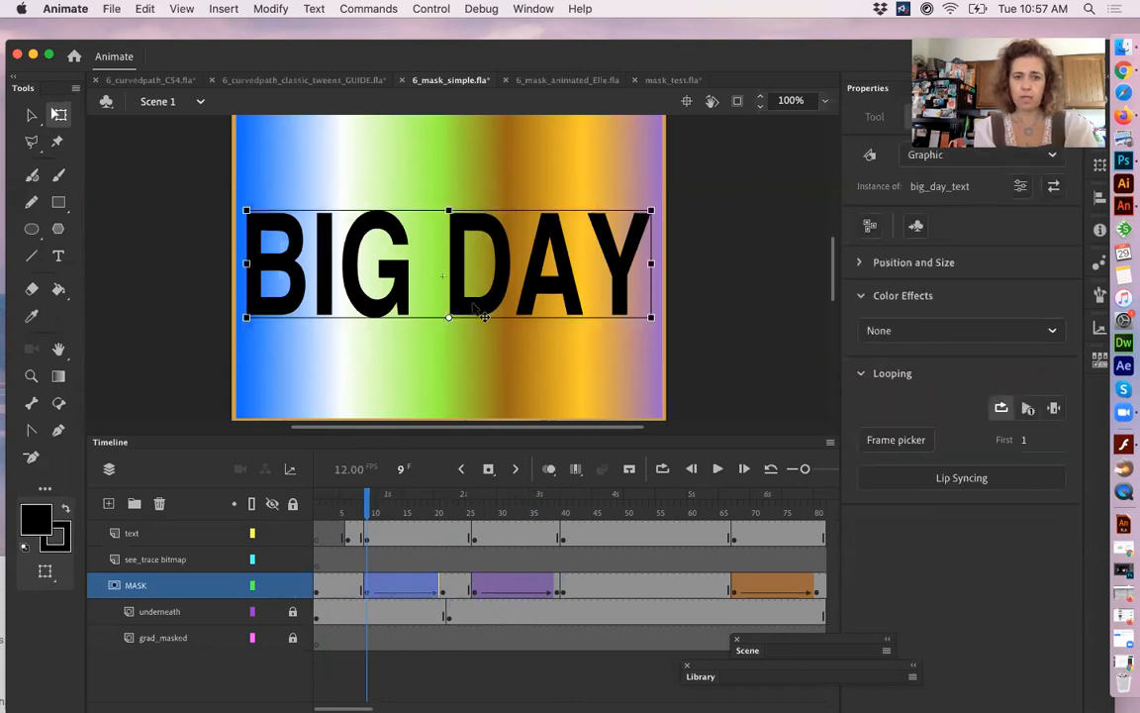
- Scrub the unmasked BIG DAY tweens on the MASK layer up to frame 39 and lock the layer
mouse_move(387, 508)
mouse_down()
mouse_move(425, 514)
mouse_move(336, 525)
mouse_move(420, 517)
mouse_move(396, 522)
mouse_up()
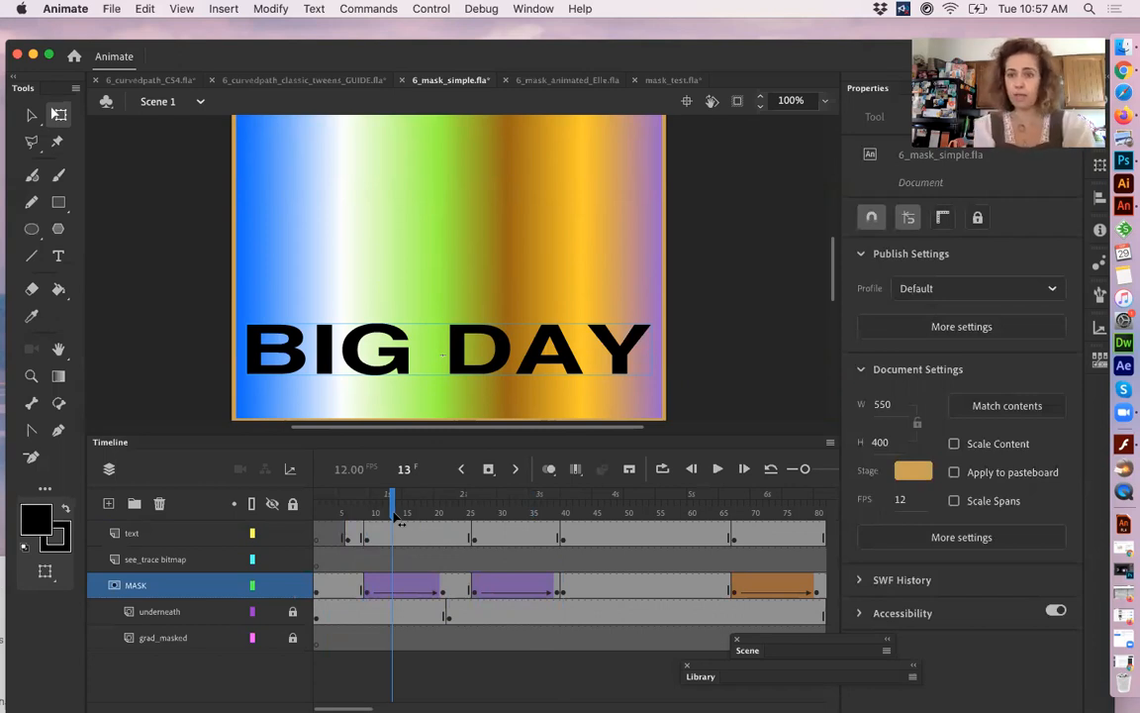
drag(400, 511, 377, 516)
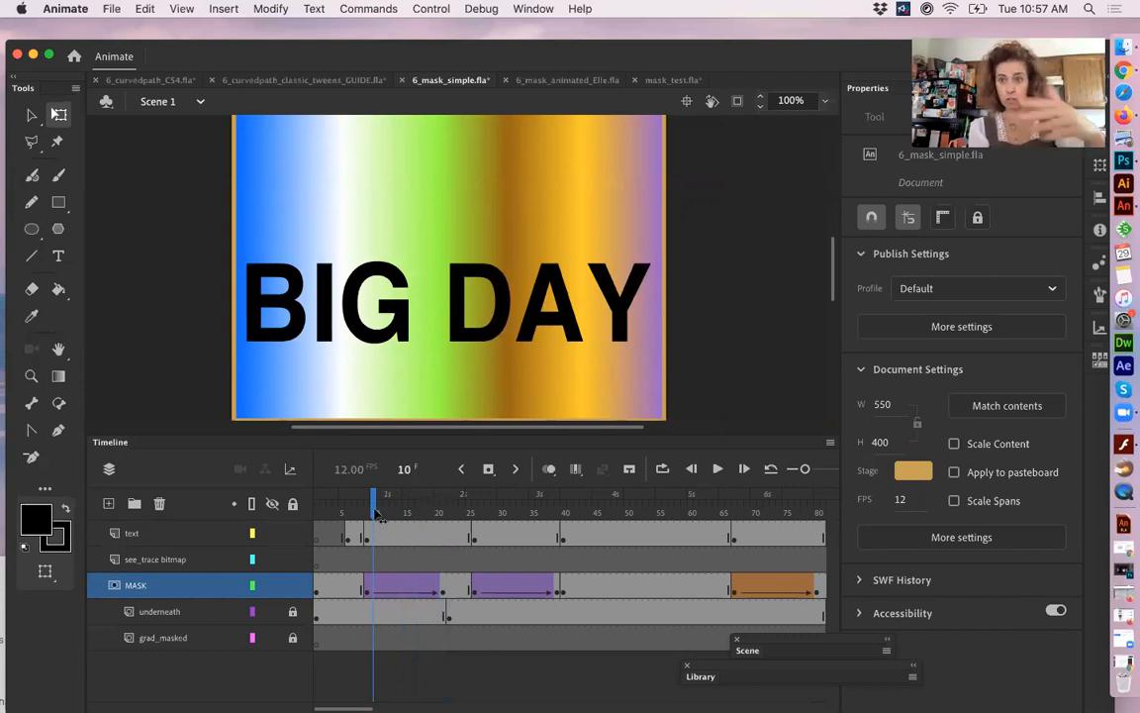
drag(377, 515, 559, 529)
click(293, 586)
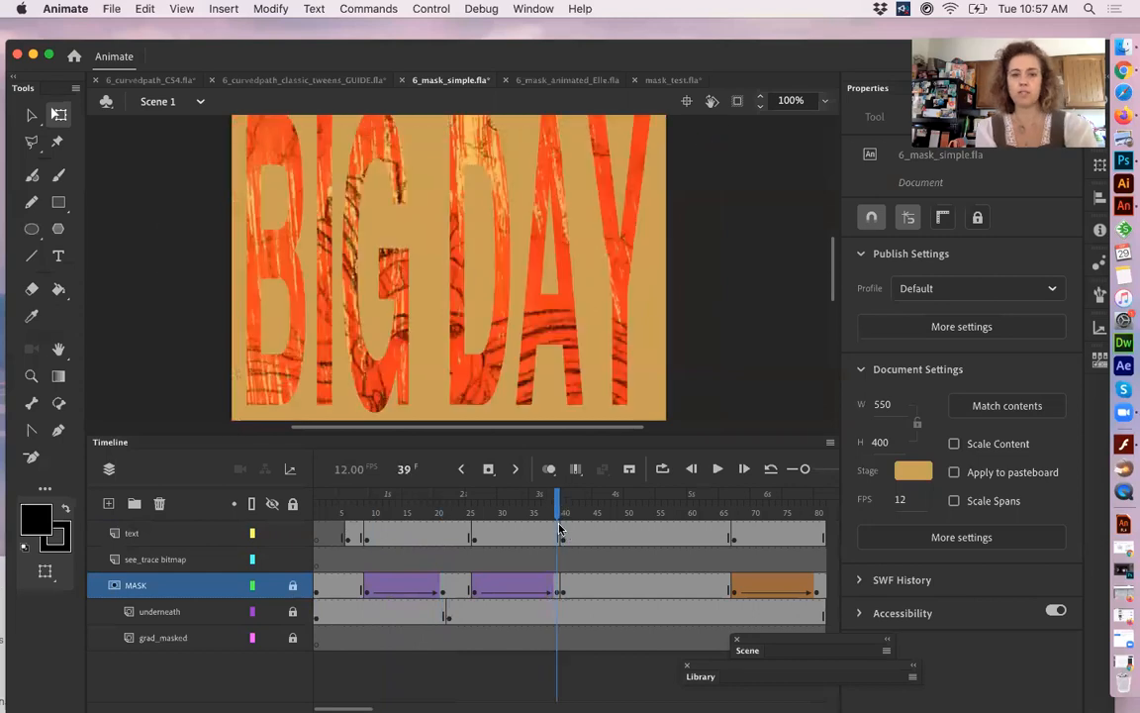
- Go to frame 67, unlock the MASK layer and scrub its shape tween through to frame 80
drag(621, 678, 389, 674)
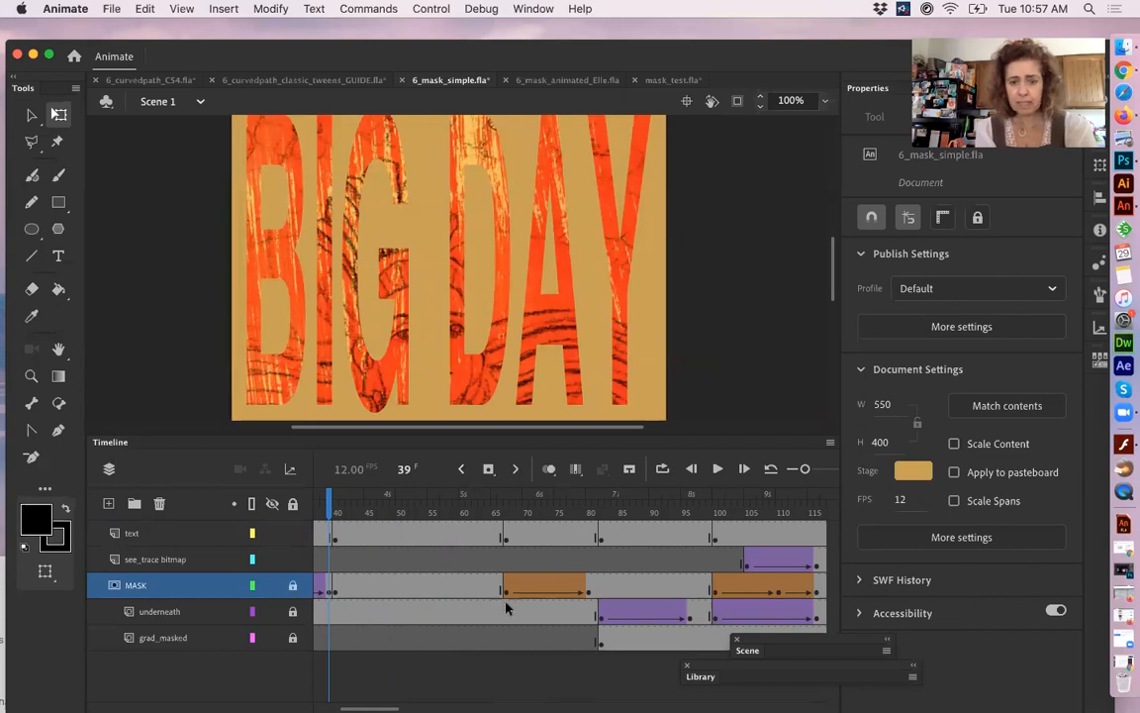
click(505, 509)
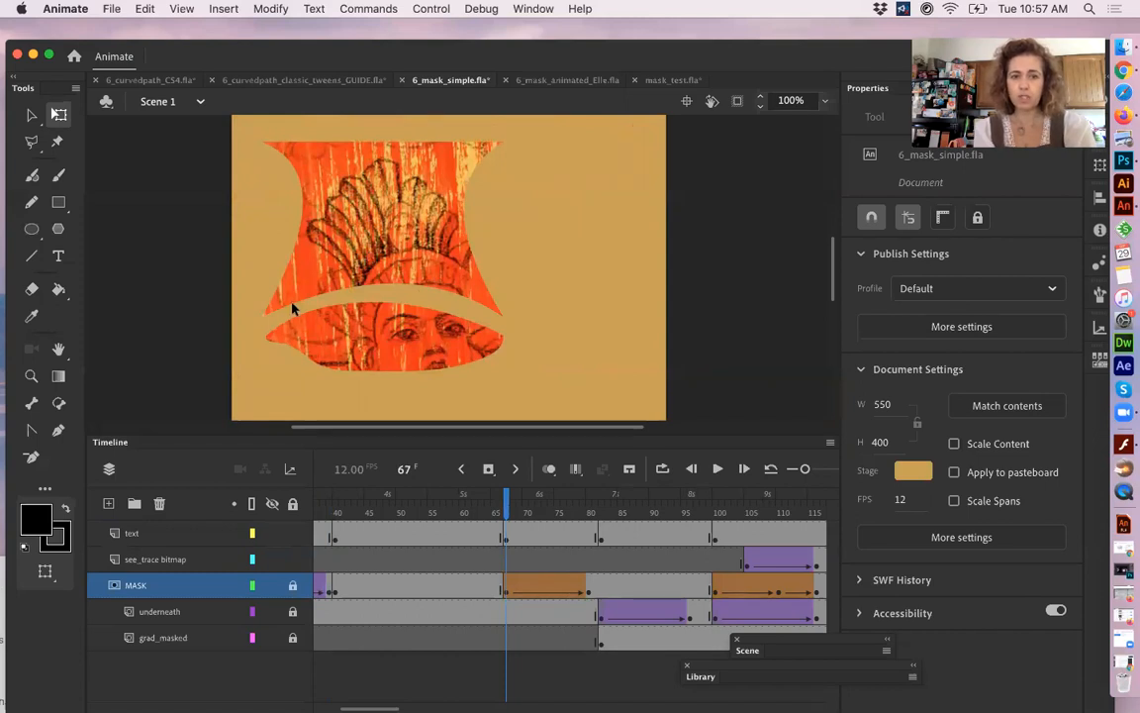
click(293, 585)
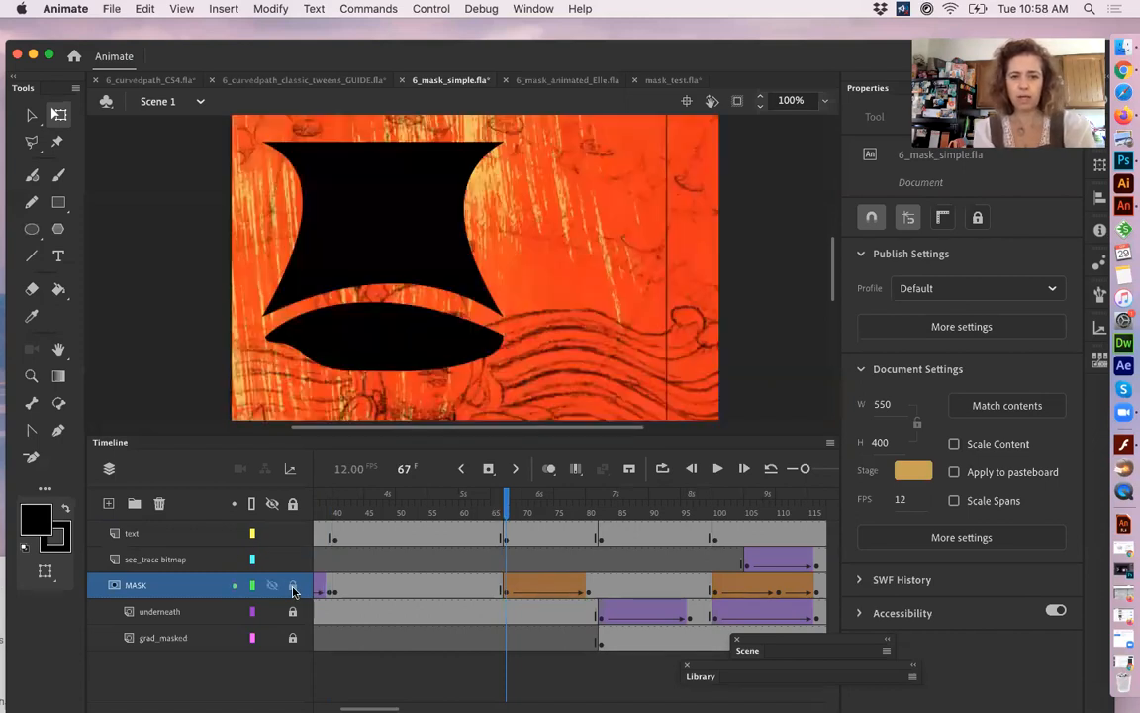
click(506, 592)
drag(515, 512, 592, 535)
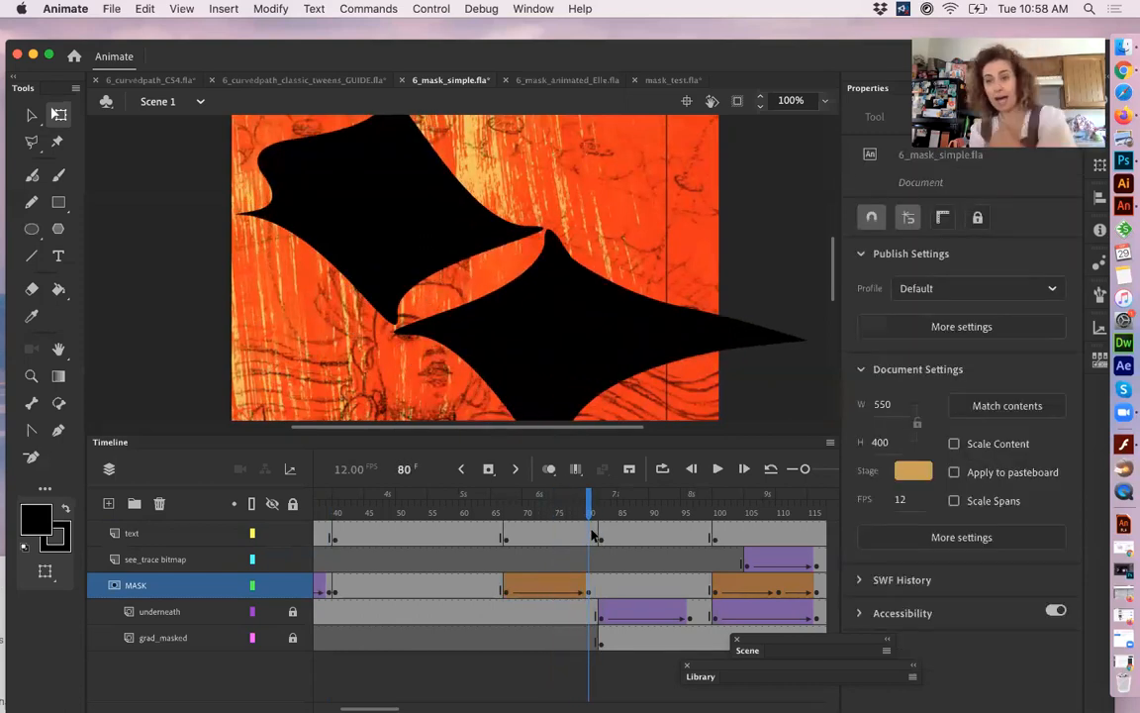
- Relock the MASK layer and scrub from frame 63 to frame 90 to check the masked shape tween and artwork
click(292, 587)
click(484, 507)
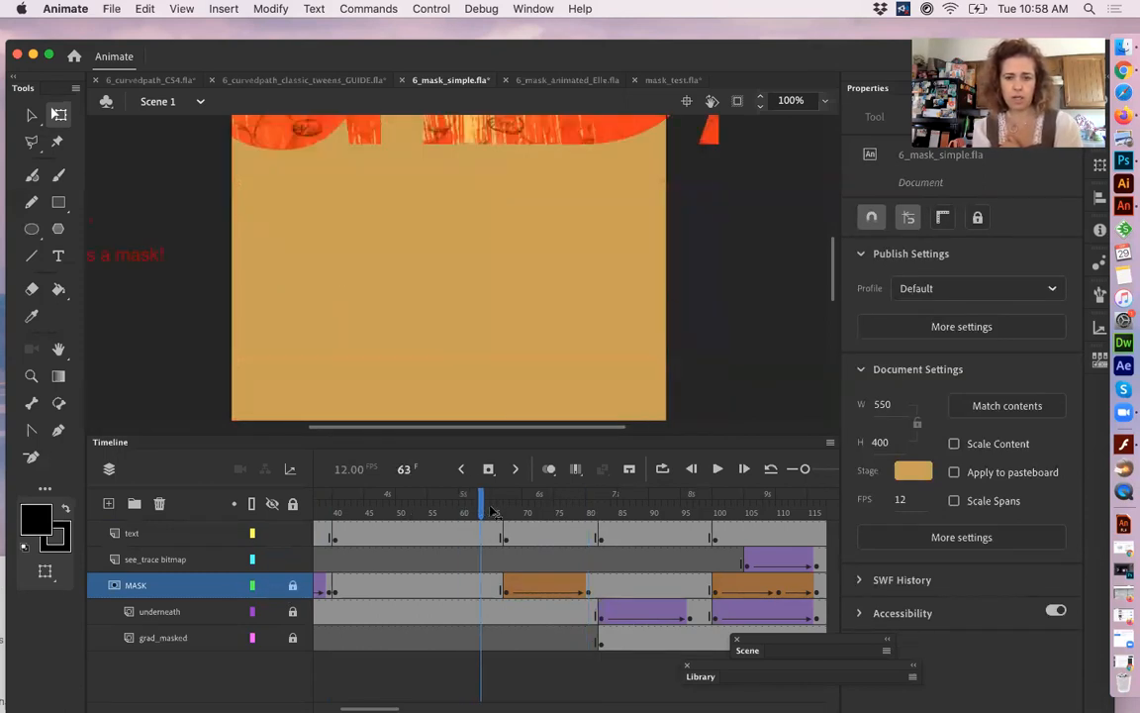
drag(493, 510, 556, 521)
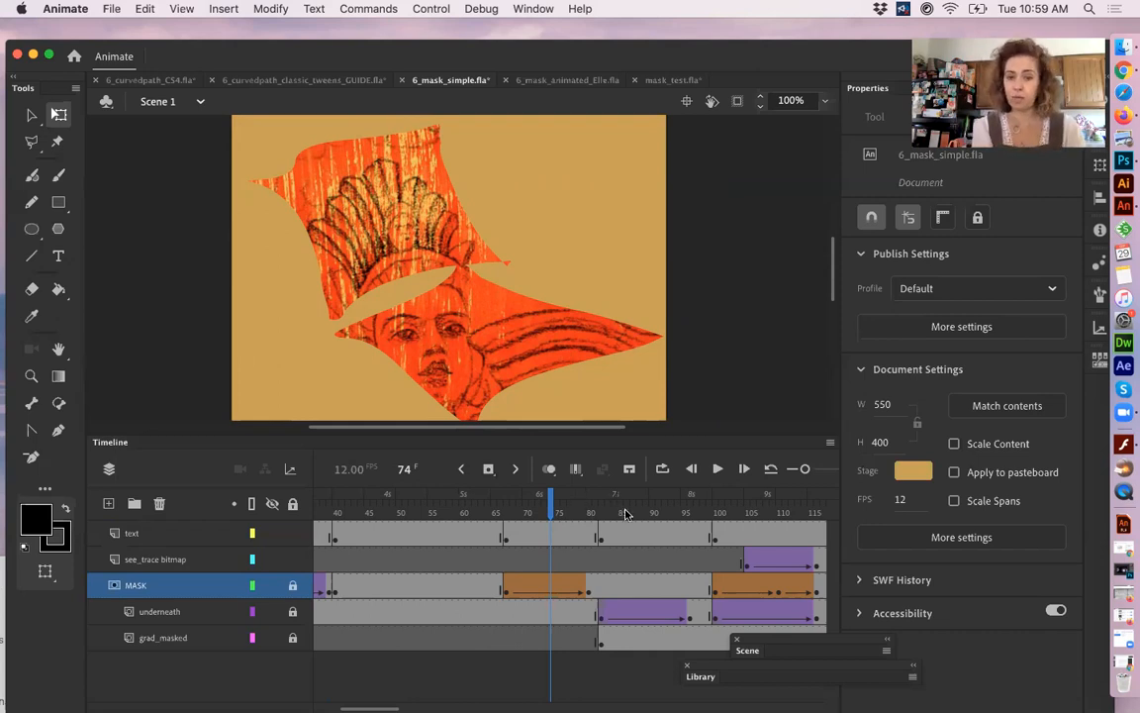
drag(573, 509, 659, 568)
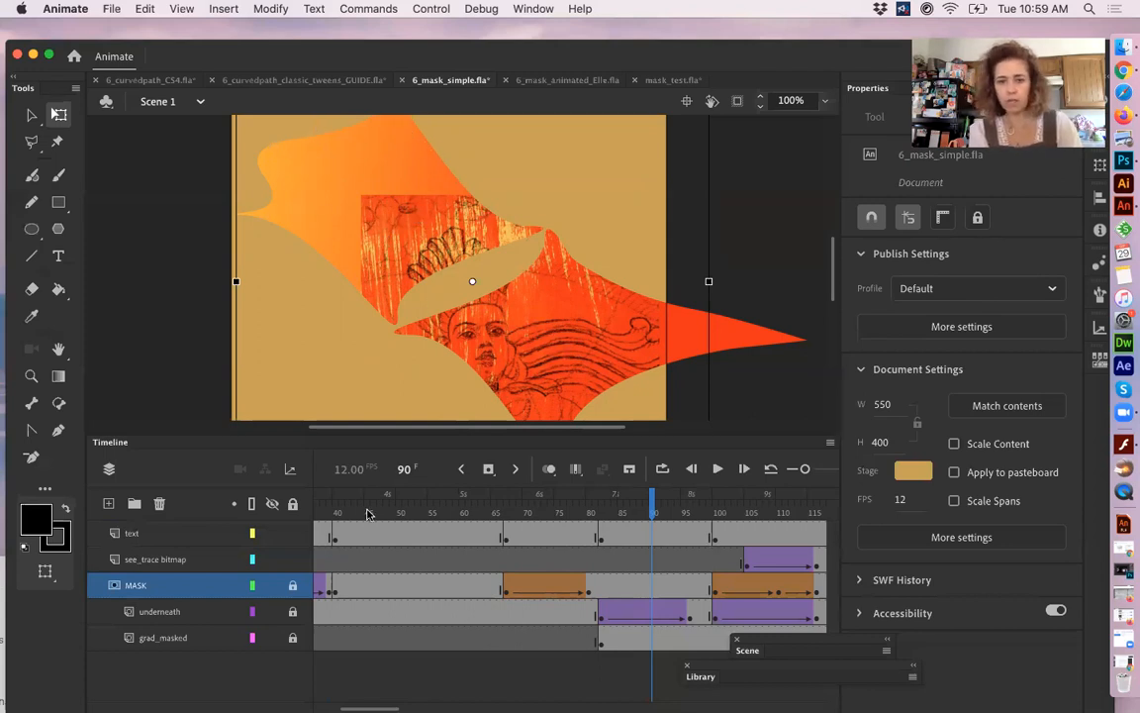
- Select the grad_masked keyframe at frame 82 and scrub back to frame 76 to see where the gradient starts
click(599, 645)
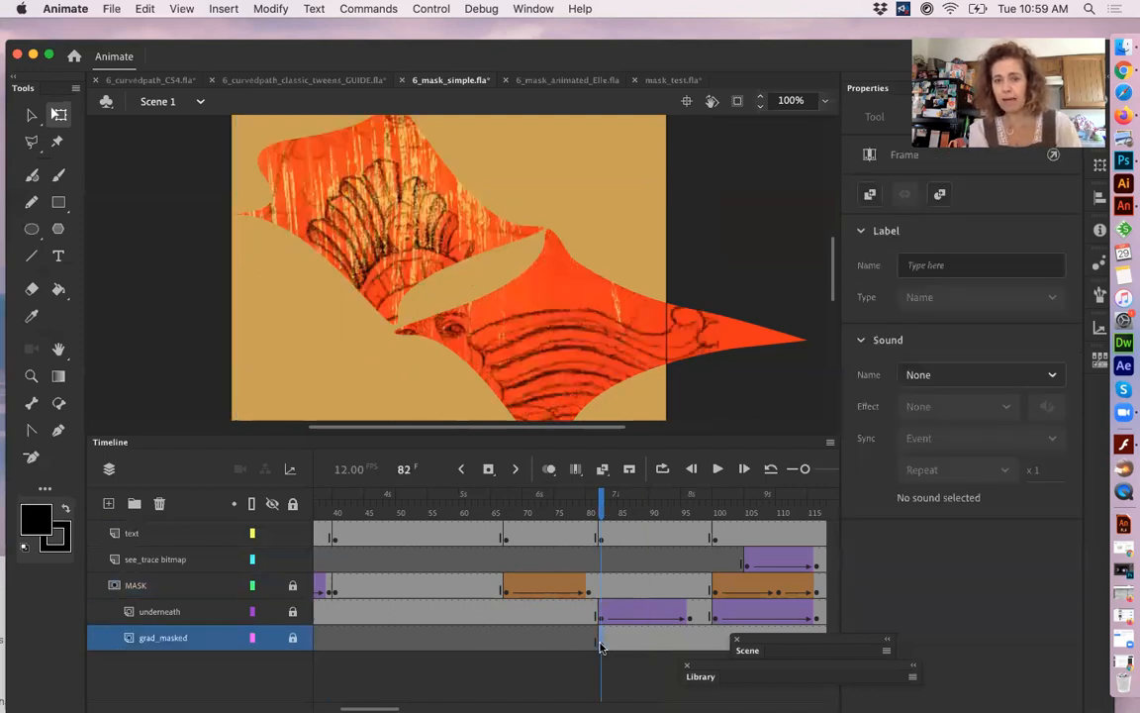
click(620, 511)
drag(661, 514, 563, 531)
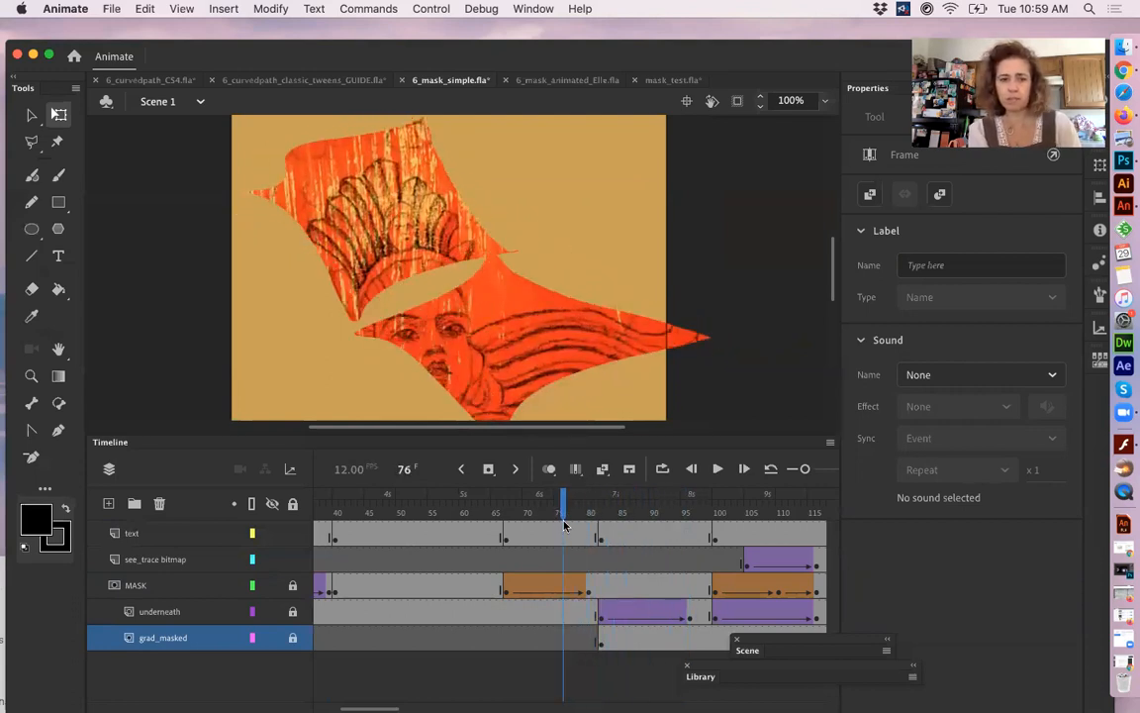
- Hide the grad_masked layer, scrub to frame 90 to compare the mask without the gradient, and show the layer again
click(271, 635)
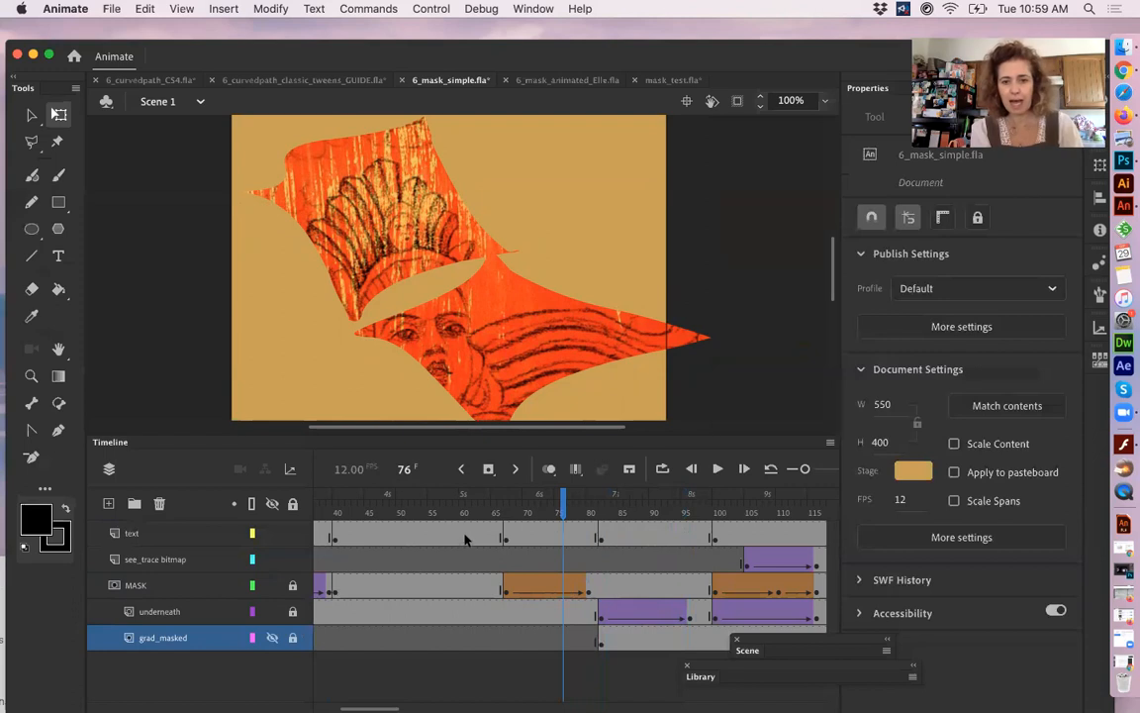
drag(525, 512, 659, 523)
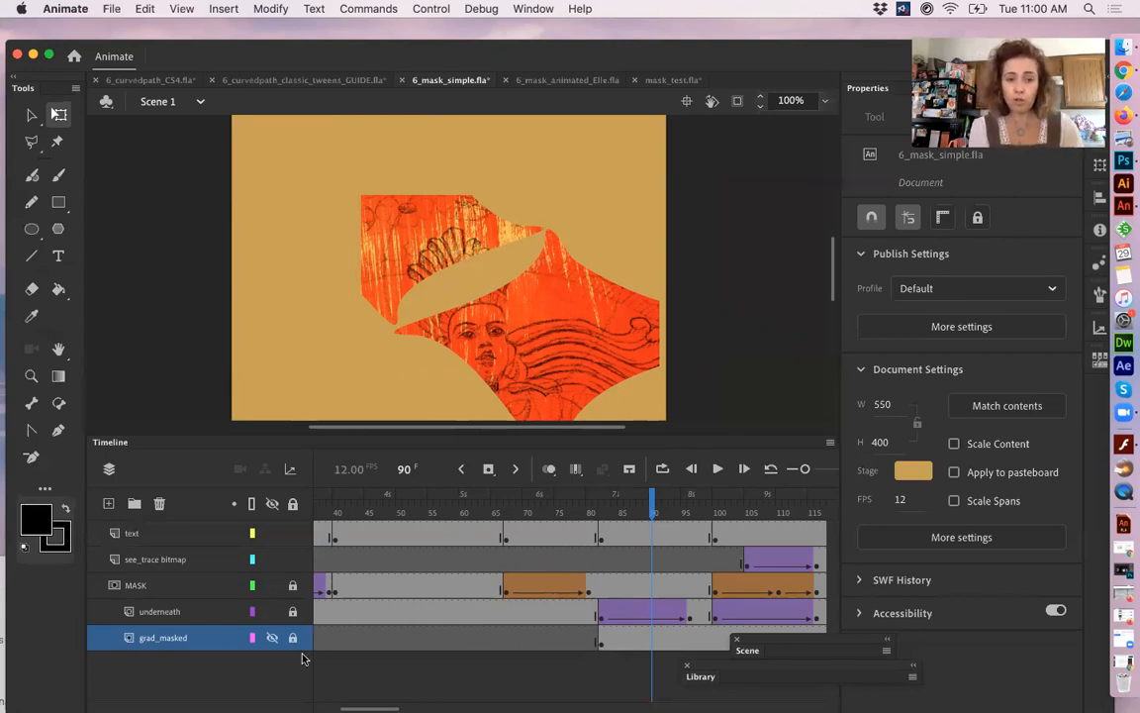
click(268, 639)
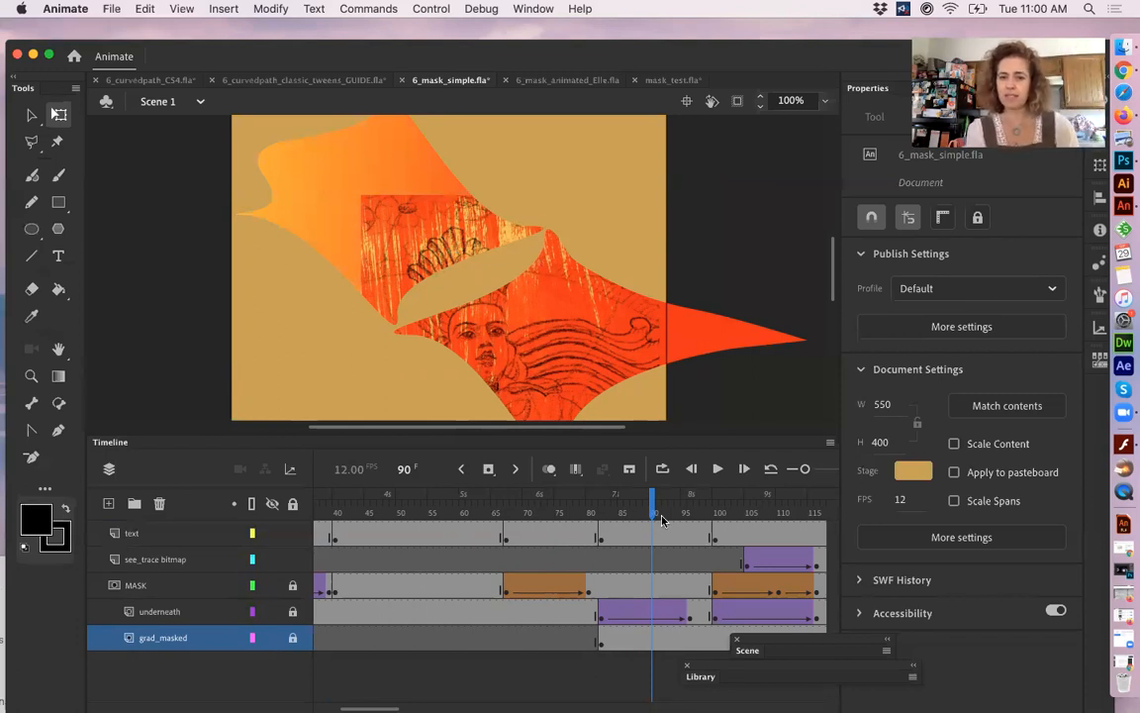
- Scrub from frame 90 through frame 100 to frame 115 to examine the second MASK shape tweens
drag(663, 519, 699, 523)
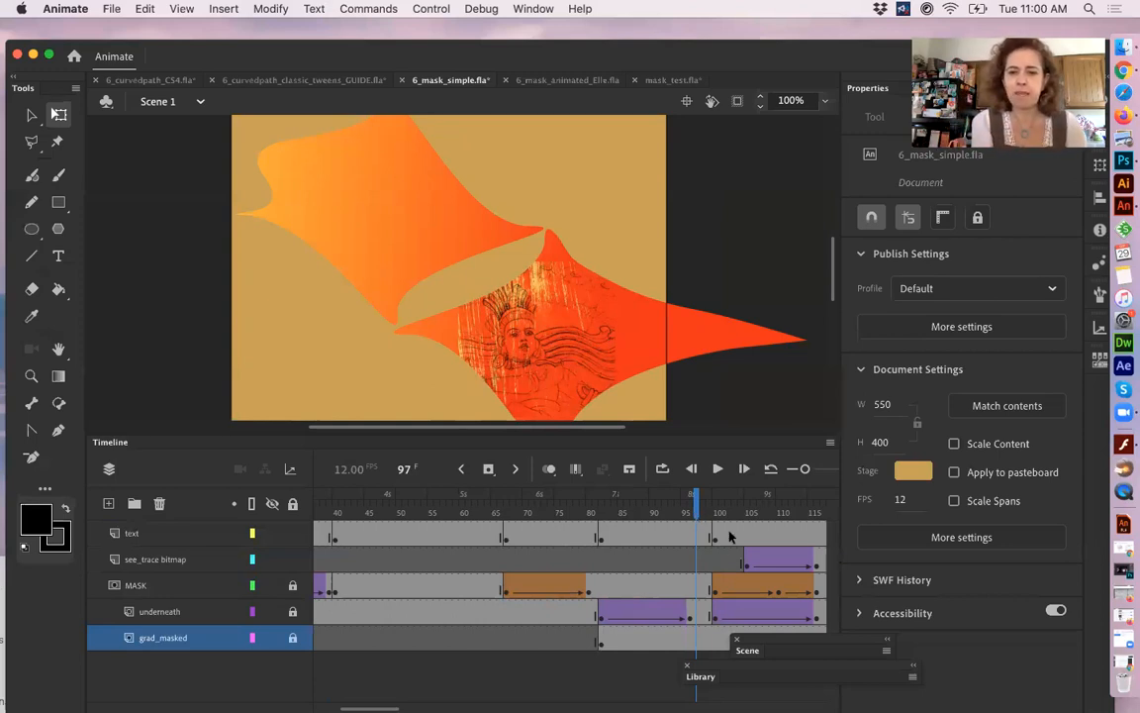
click(714, 511)
click(721, 512)
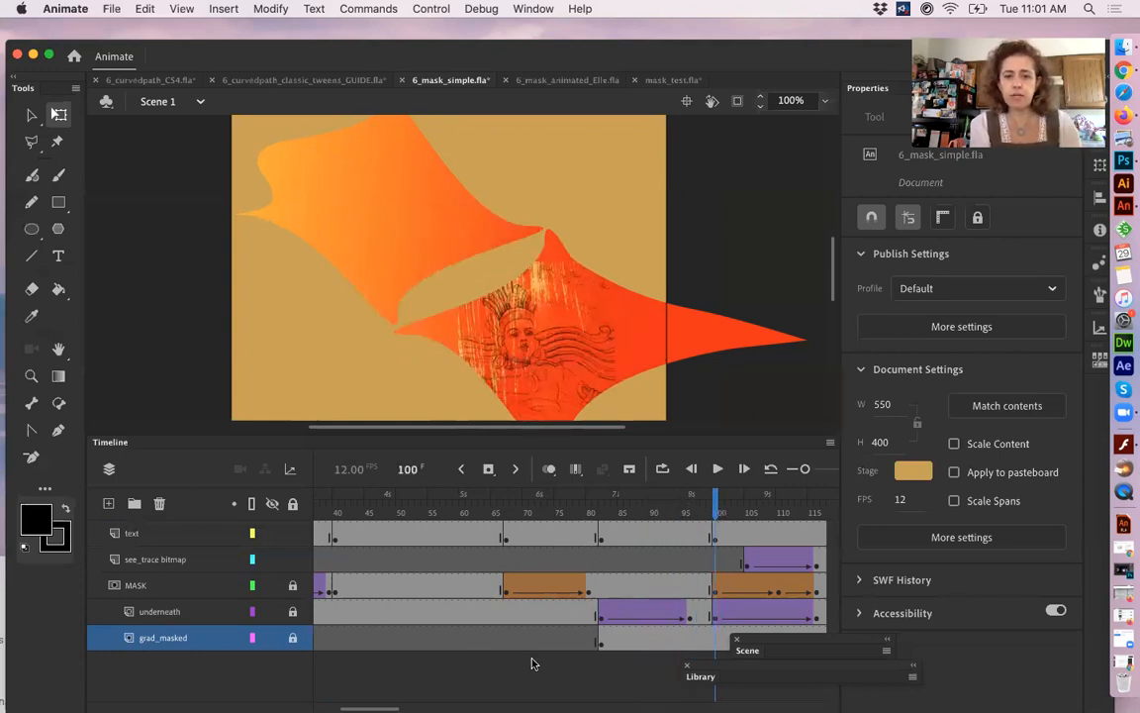
scroll(532, 661, right, 5)
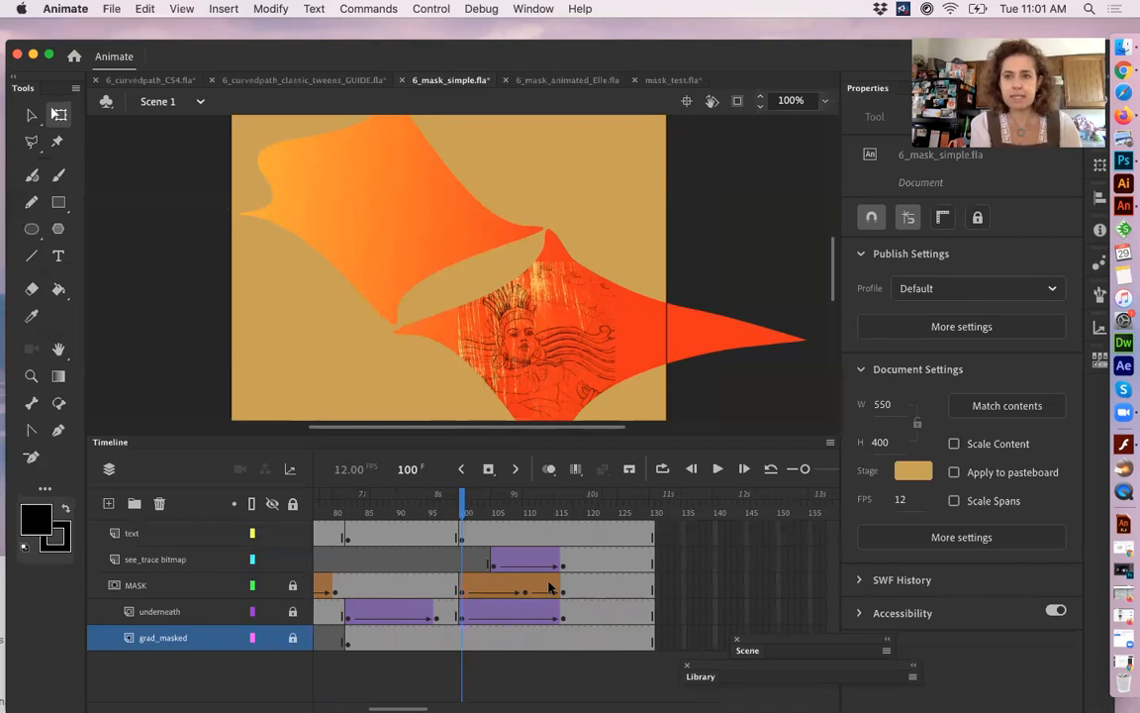
drag(475, 511, 559, 553)
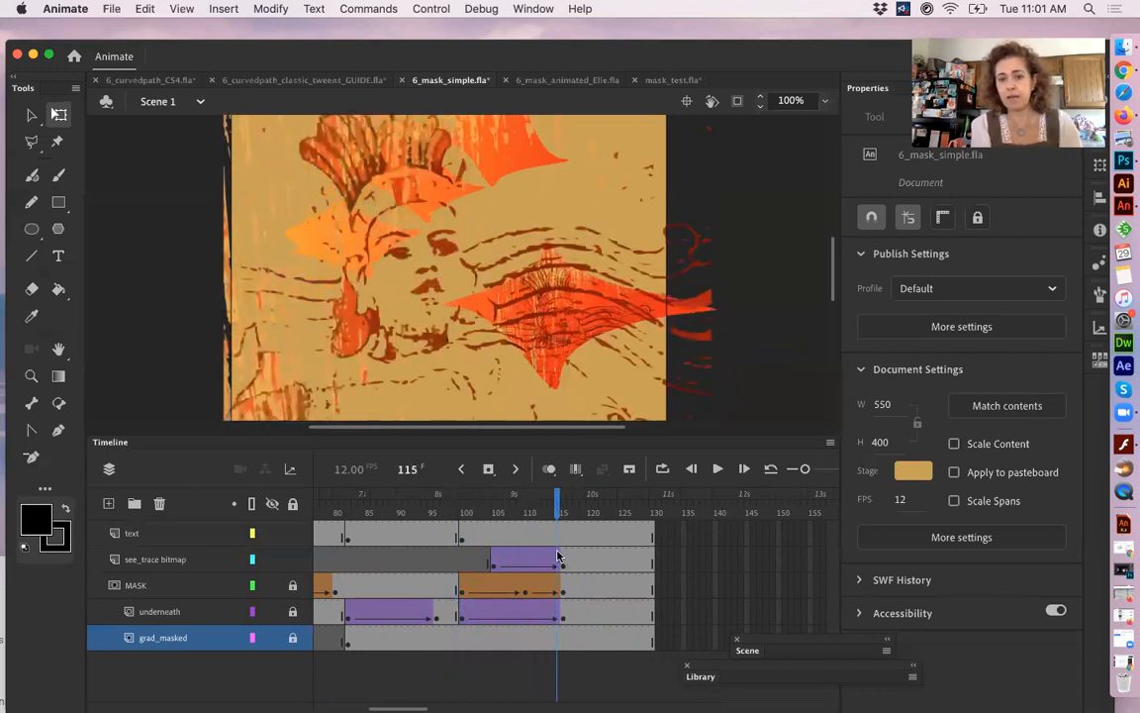
- Select the see_trace bitmap keyframe at frame 105, scrub with that layer hidden, show it again and scrub to frame 124
click(497, 567)
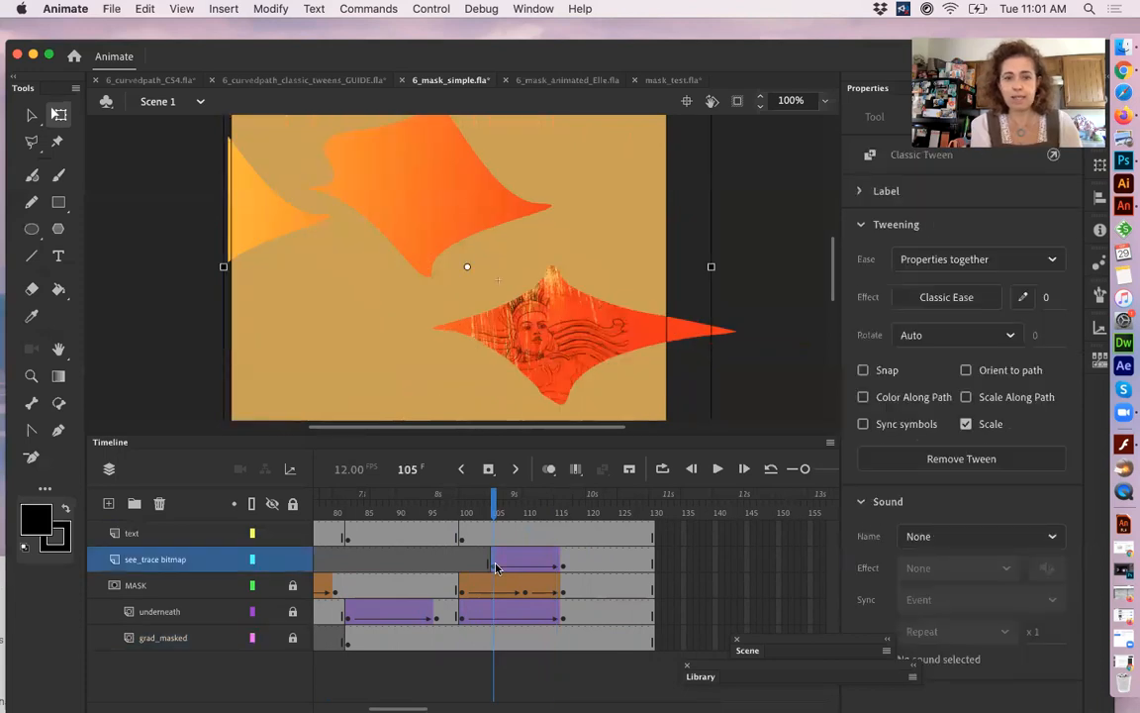
click(272, 560)
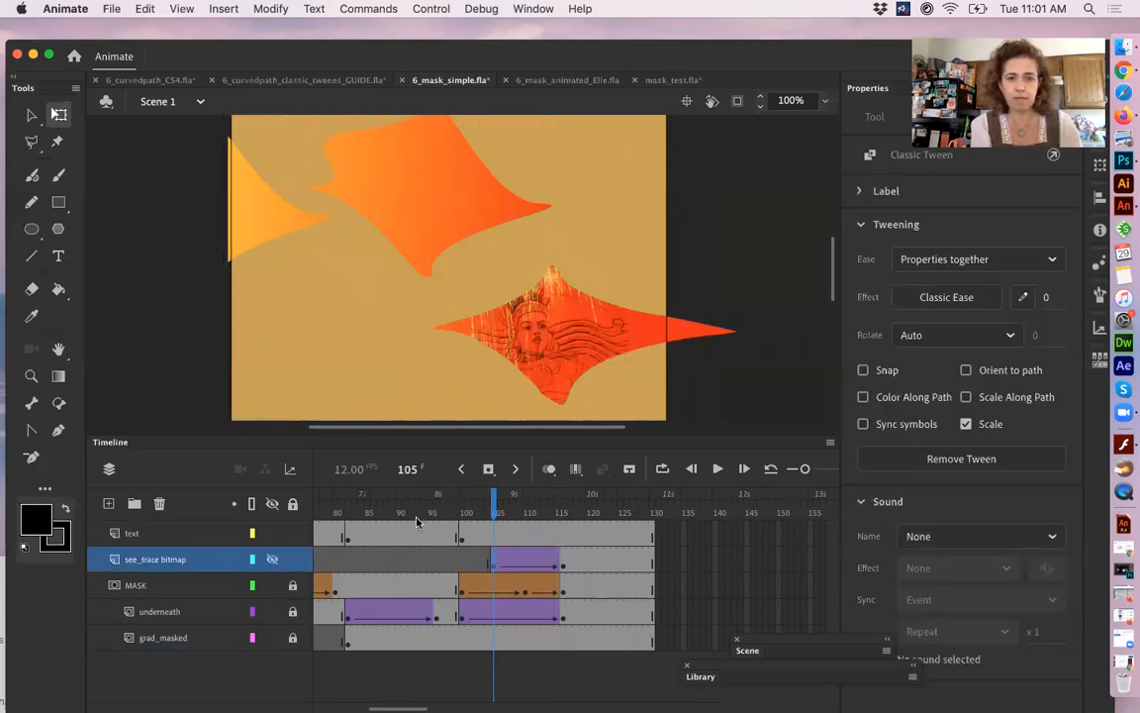
drag(446, 523, 582, 536)
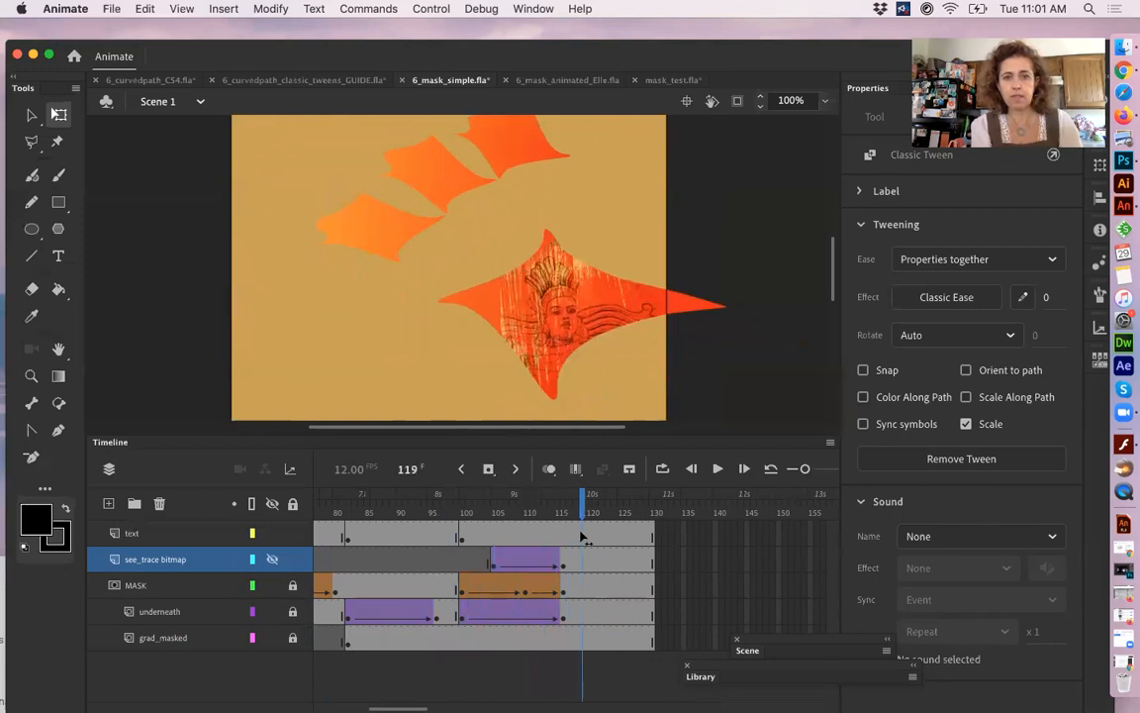
click(272, 559)
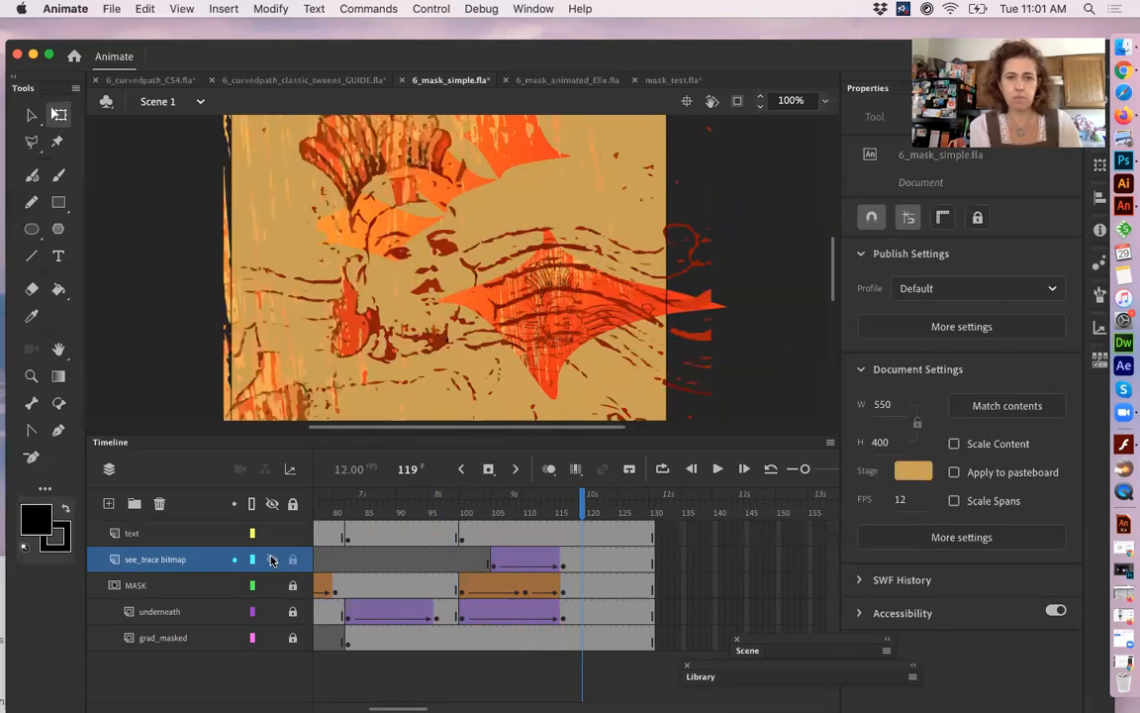
drag(452, 506, 617, 536)
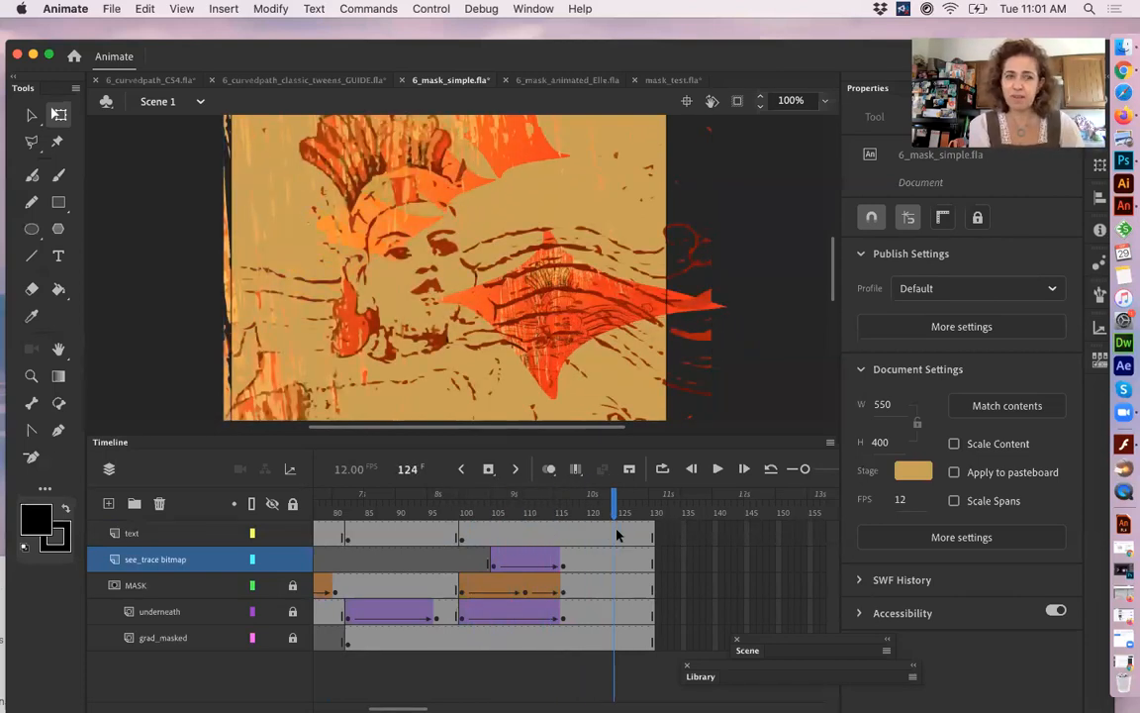
- Switch to Scene 2 and scrub the masked ball and shadow animation, returning to frame 1
click(200, 102)
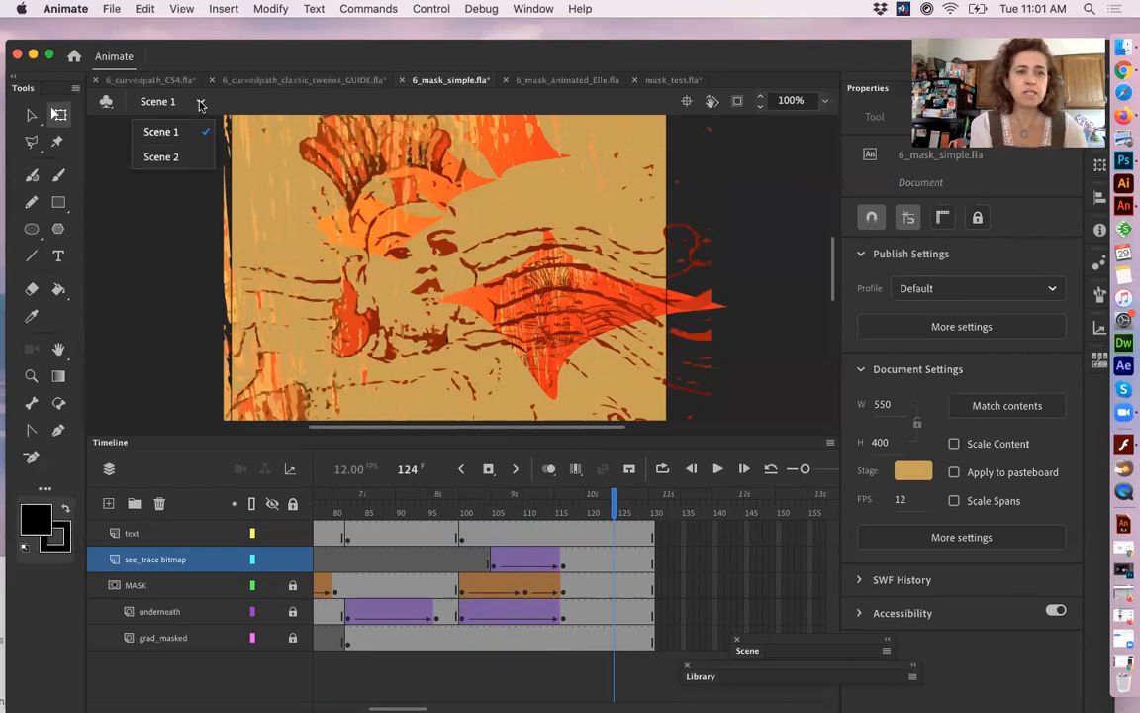
click(162, 156)
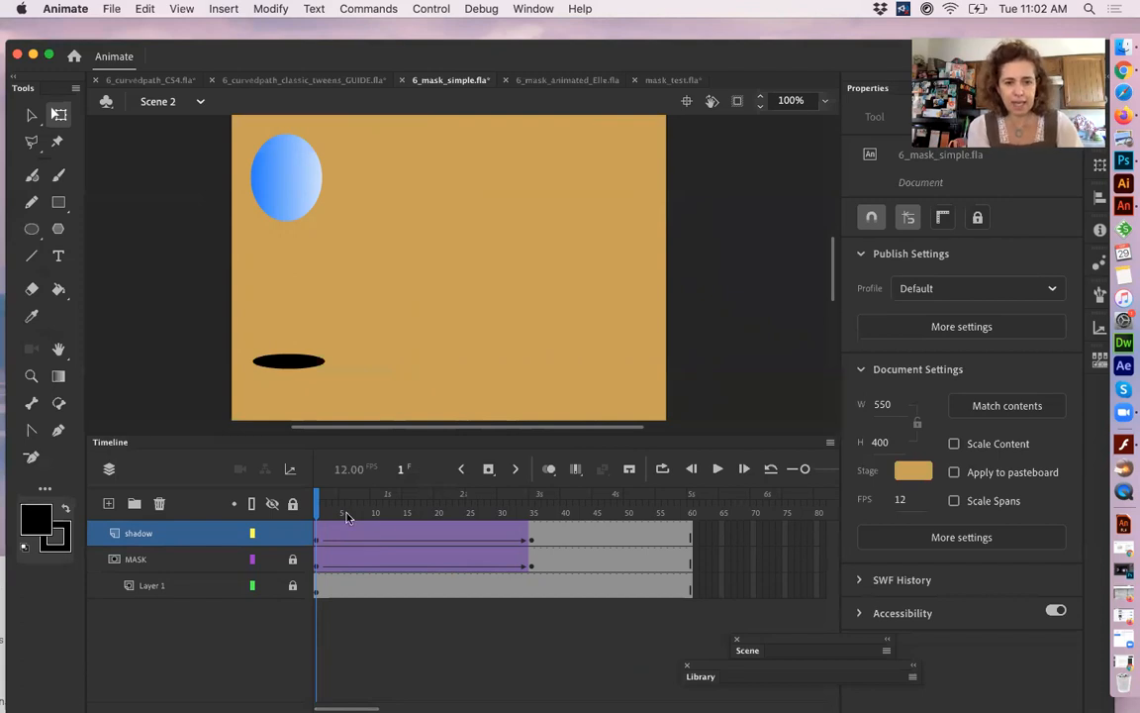
drag(332, 513, 301, 510)
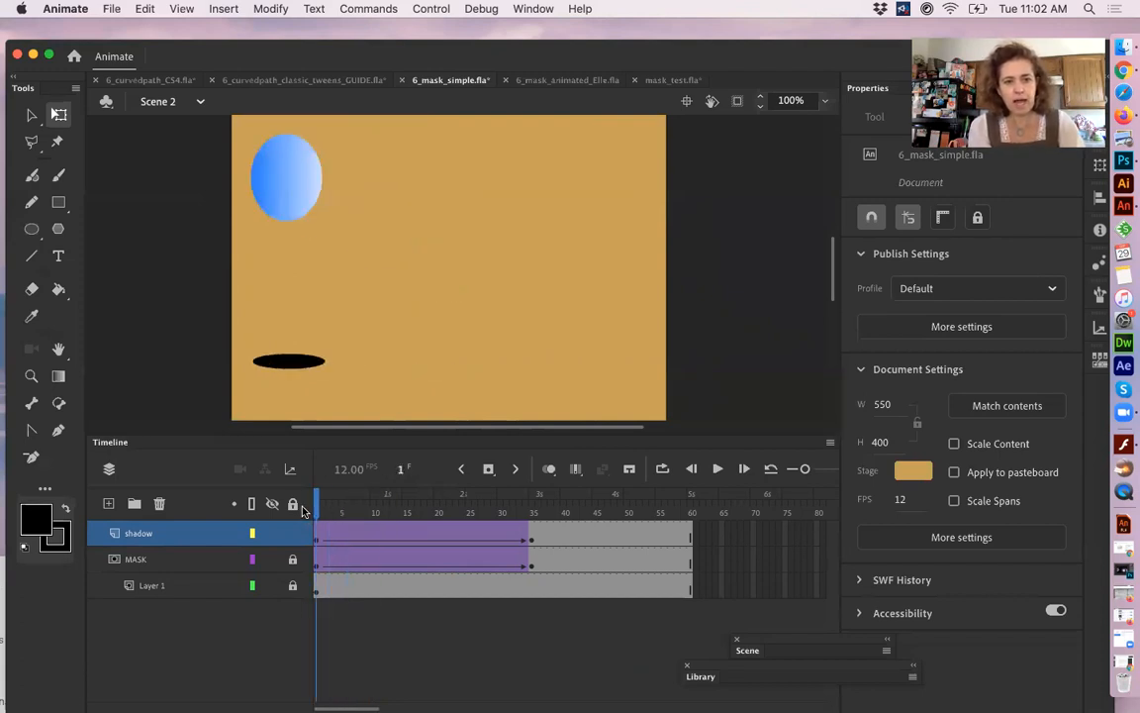
- Select the first MASK frame, scrub the ball animation again from frame 1 and inspect the black-tinted ball instance used as the shadow
click(313, 565)
drag(330, 511, 297, 548)
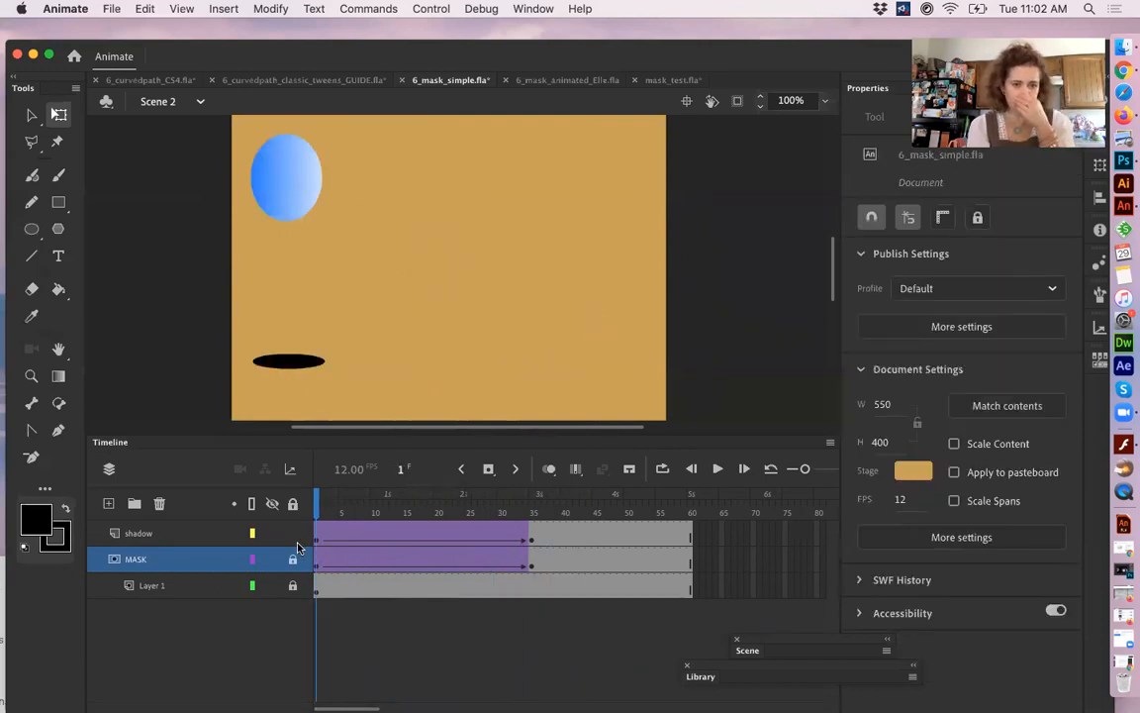
click(288, 361)
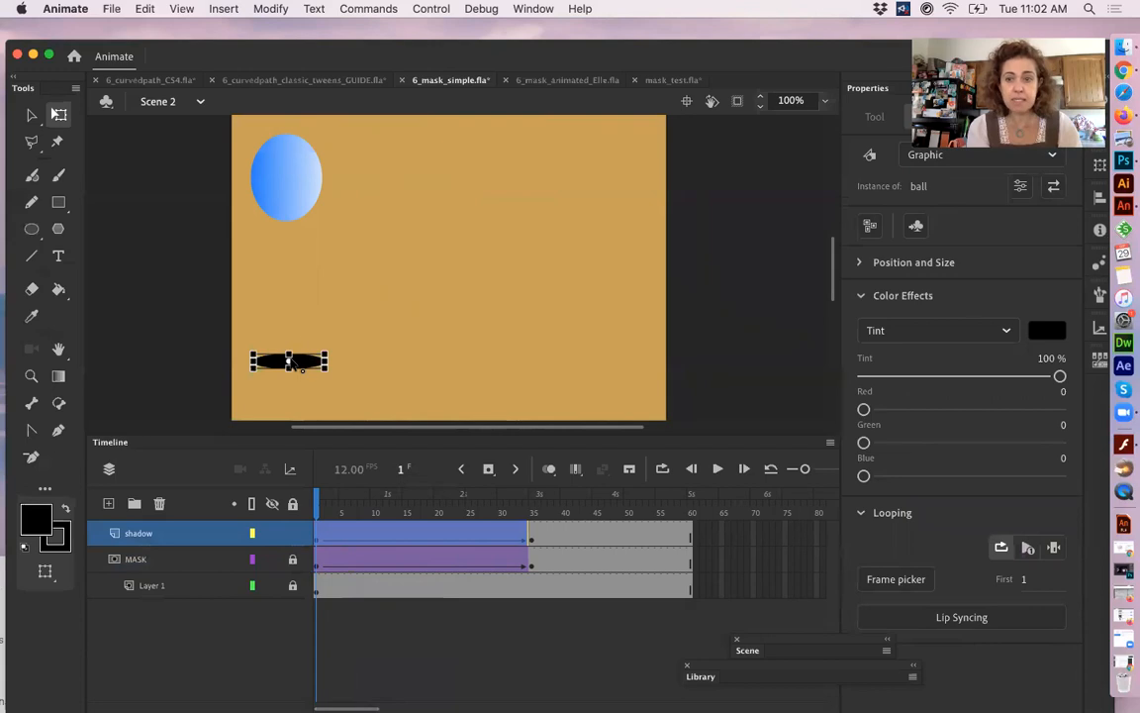
click(316, 186)
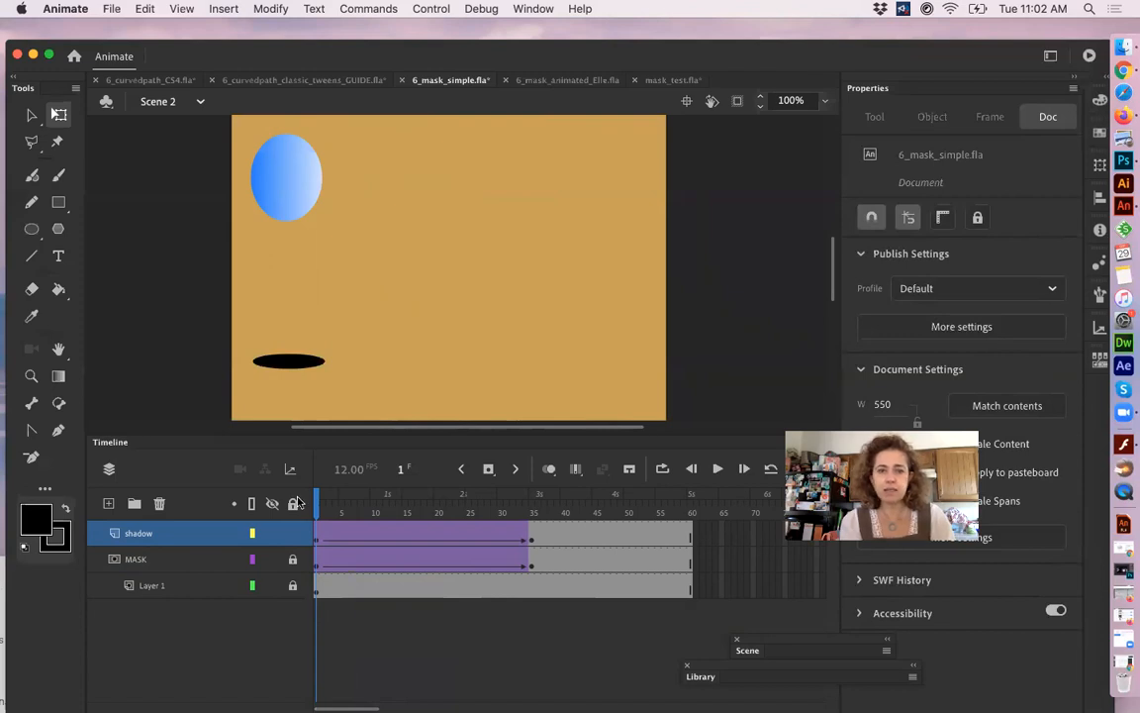
- Unlock the MASK layer and inspect the orange ball instance and the black-tinted ball instance on the shadow layer
click(293, 560)
click(293, 534)
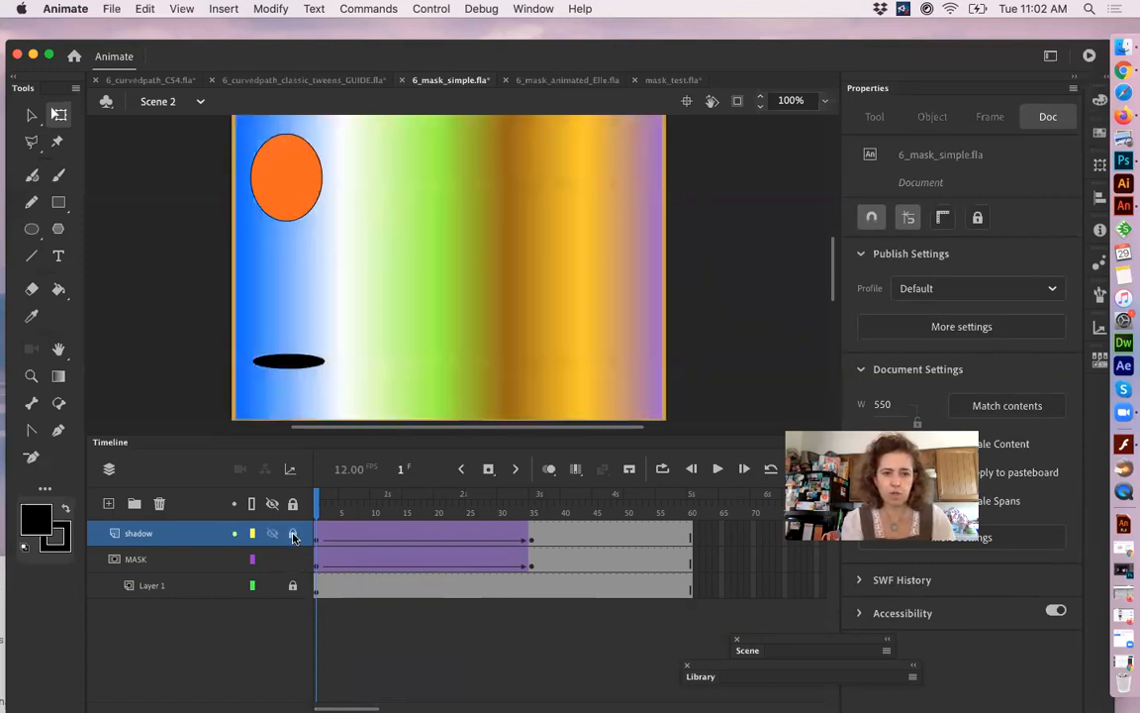
click(297, 174)
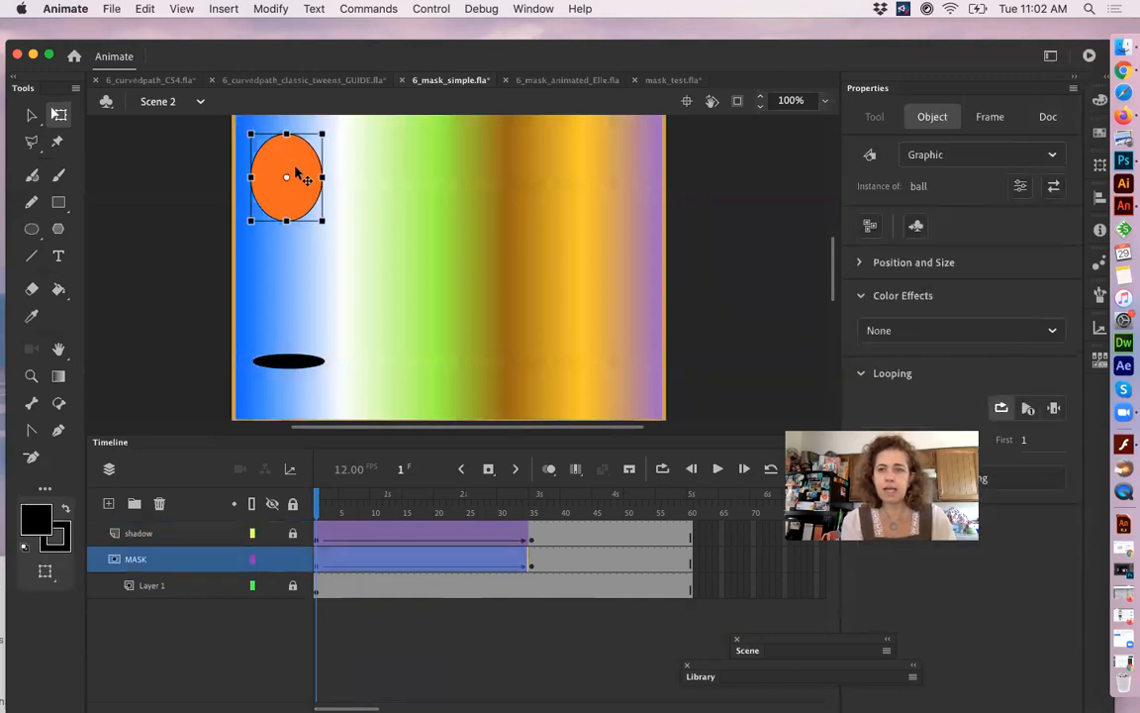
click(297, 364)
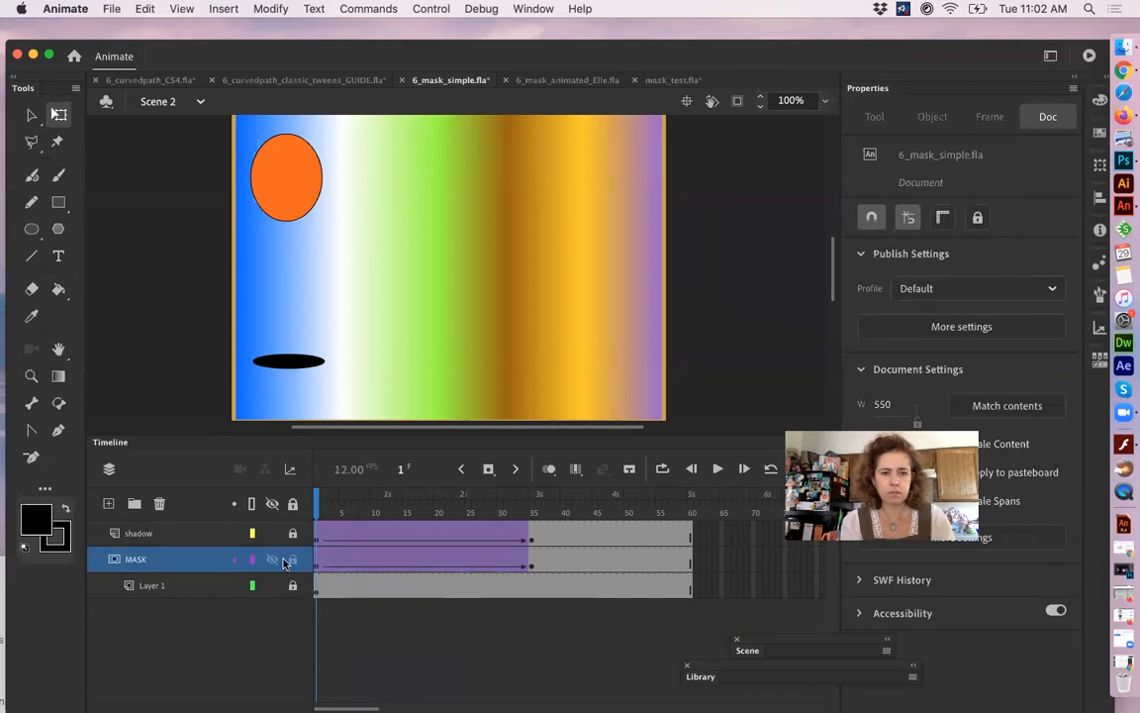
click(297, 363)
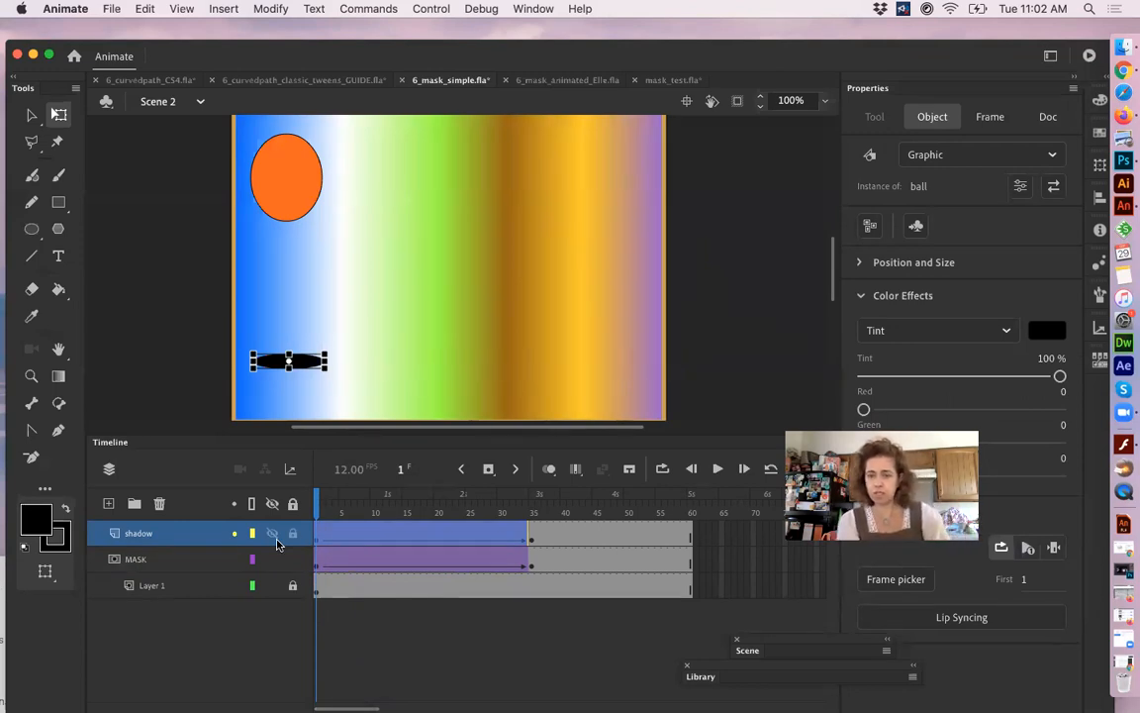
drag(327, 535, 297, 524)
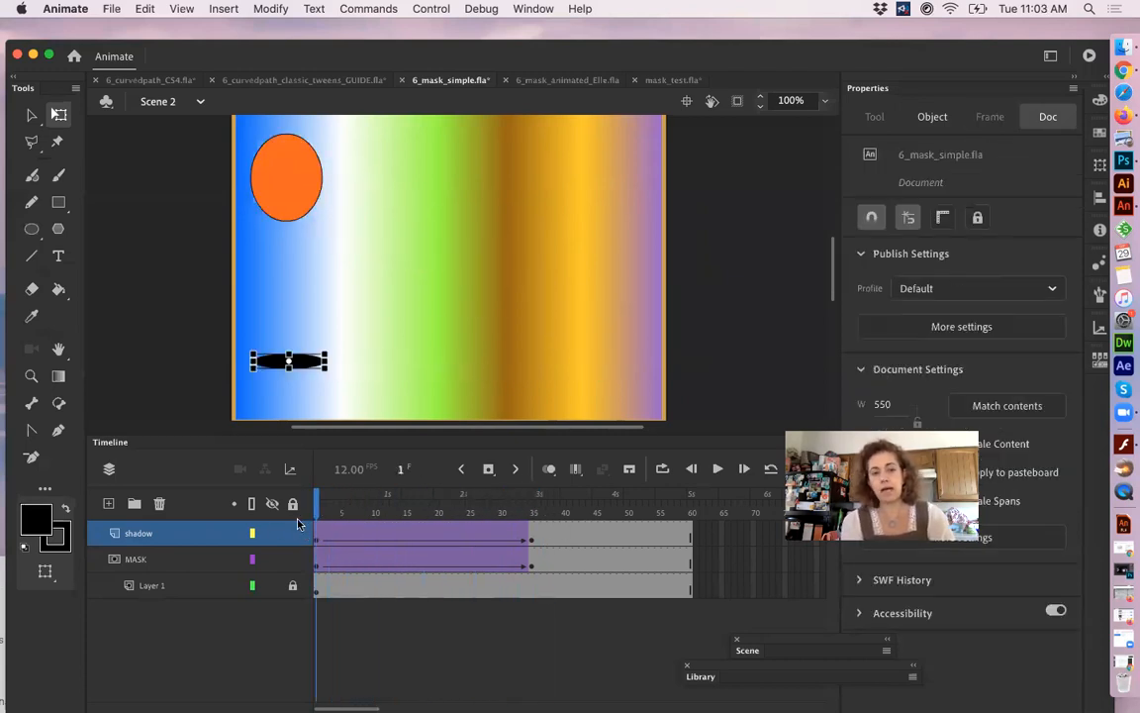
- Lock the MASK and shadow layers and scrub the masked ball animation, returning to frame 1
click(292, 563)
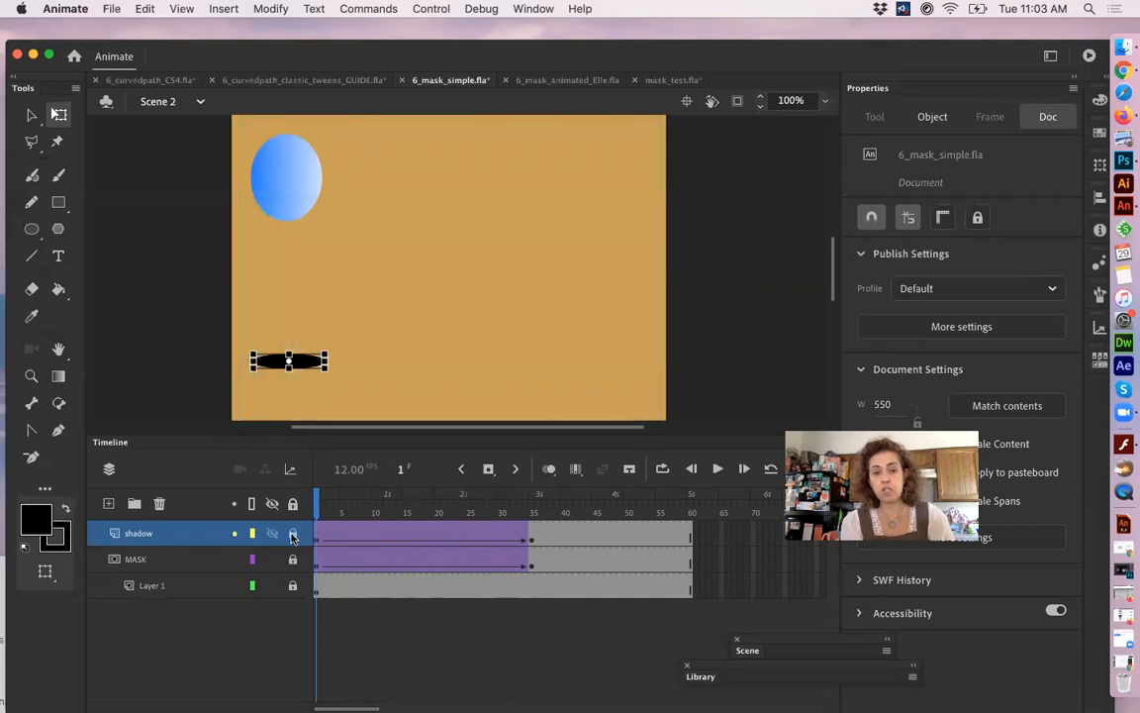
click(292, 534)
drag(339, 509, 238, 534)
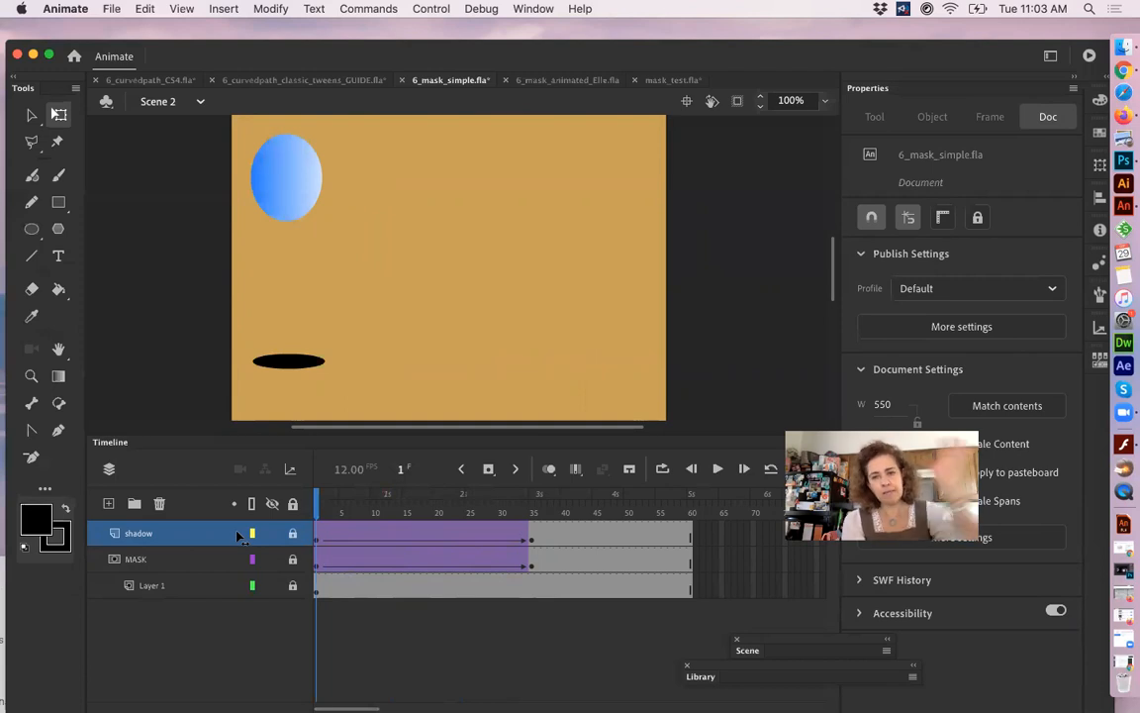
drag(317, 531, 443, 525)
drag(347, 545, 228, 535)
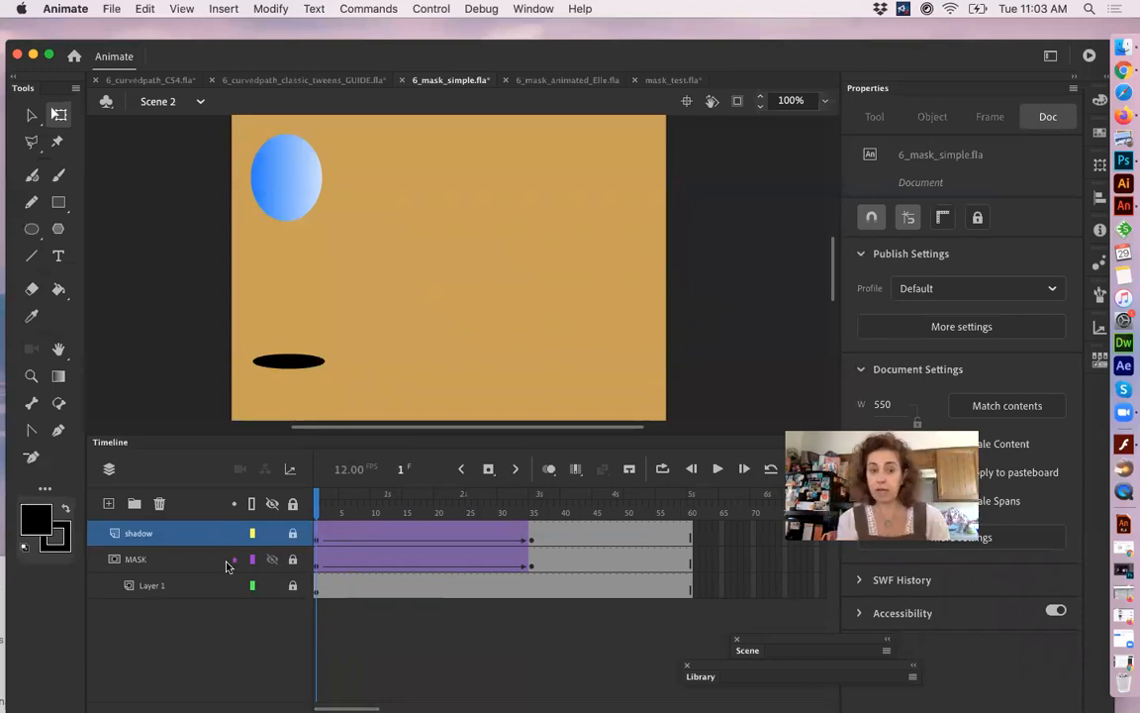
drag(325, 515, 304, 540)
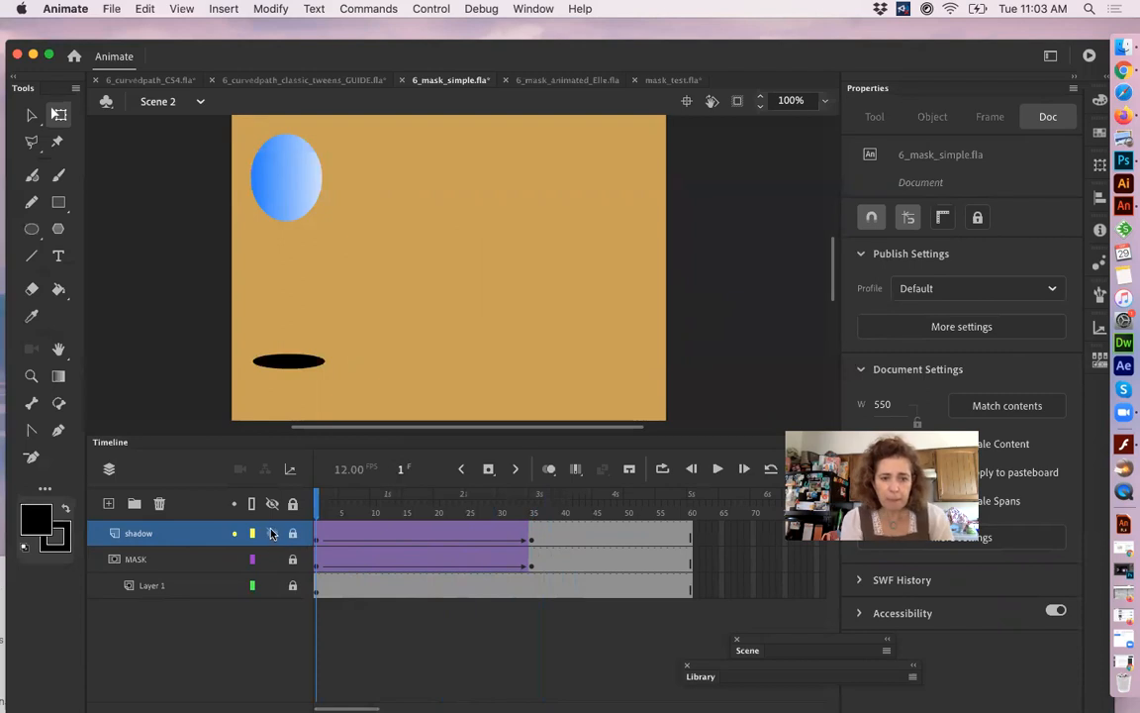
- Hide the shadow layer, go to frame 4 on MASK, and unlock and relock that layer to compare the ball with the gradient
click(273, 534)
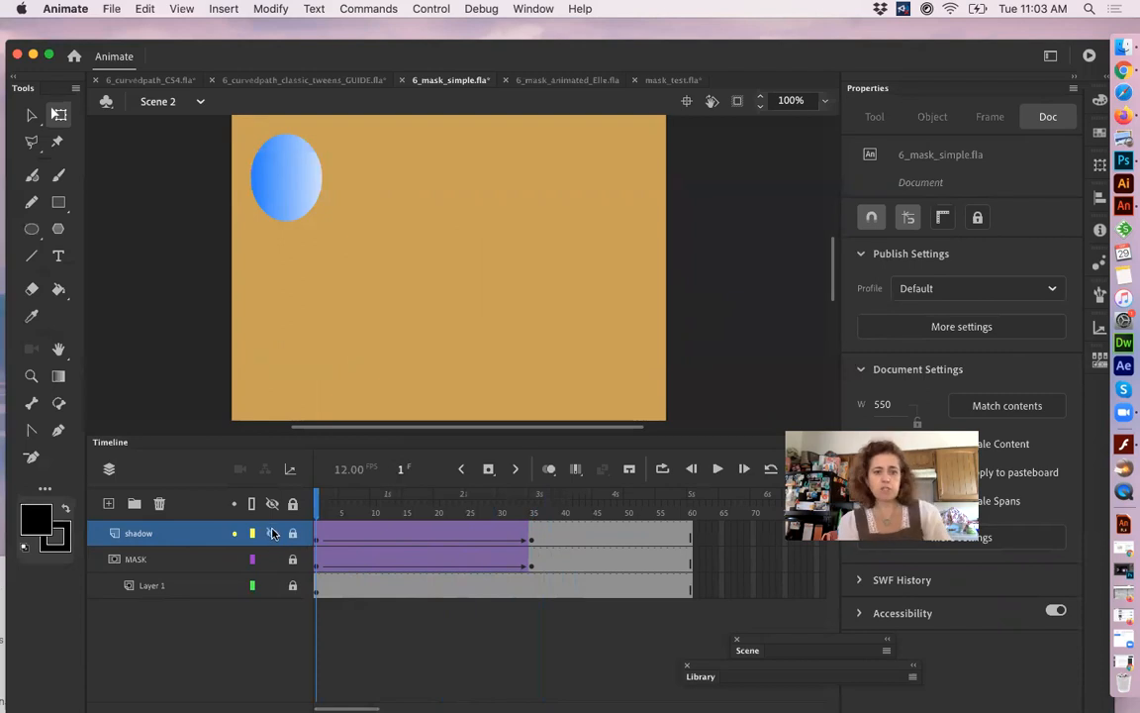
click(338, 561)
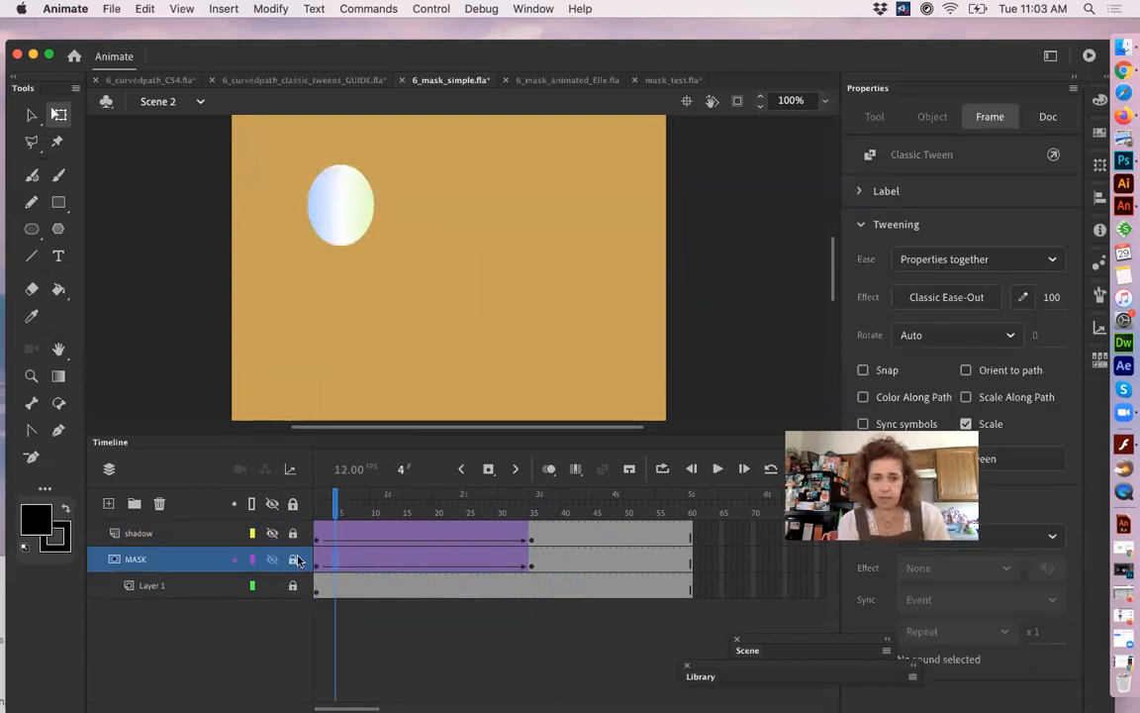
click(292, 561)
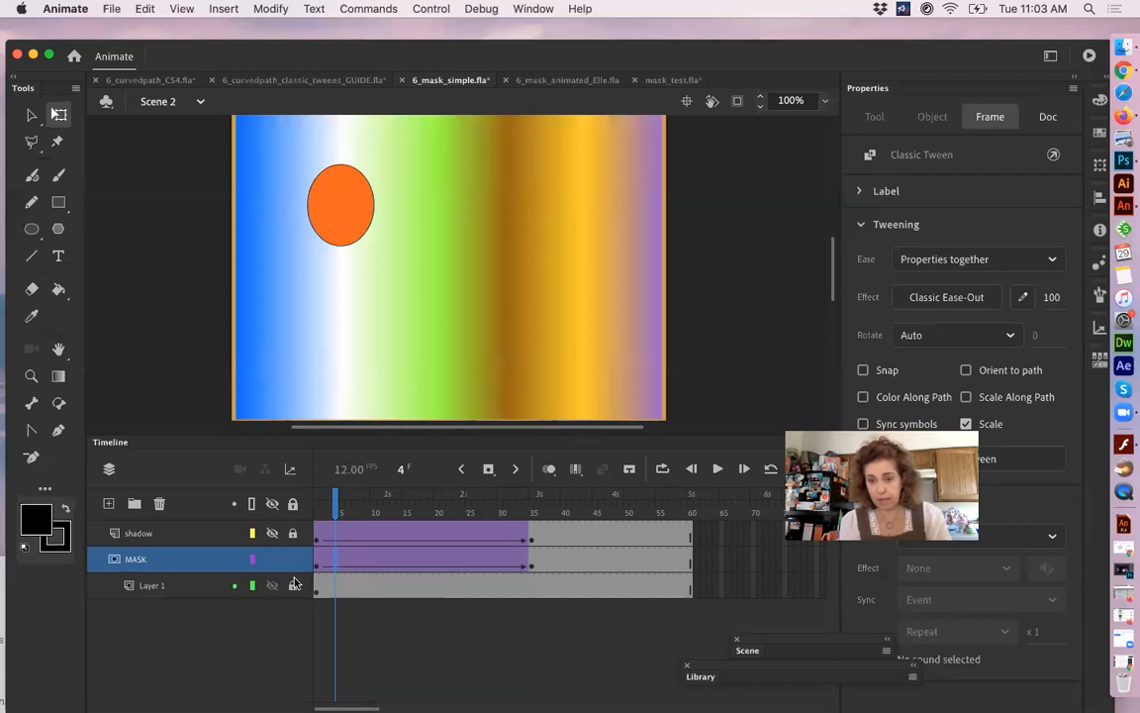
click(292, 561)
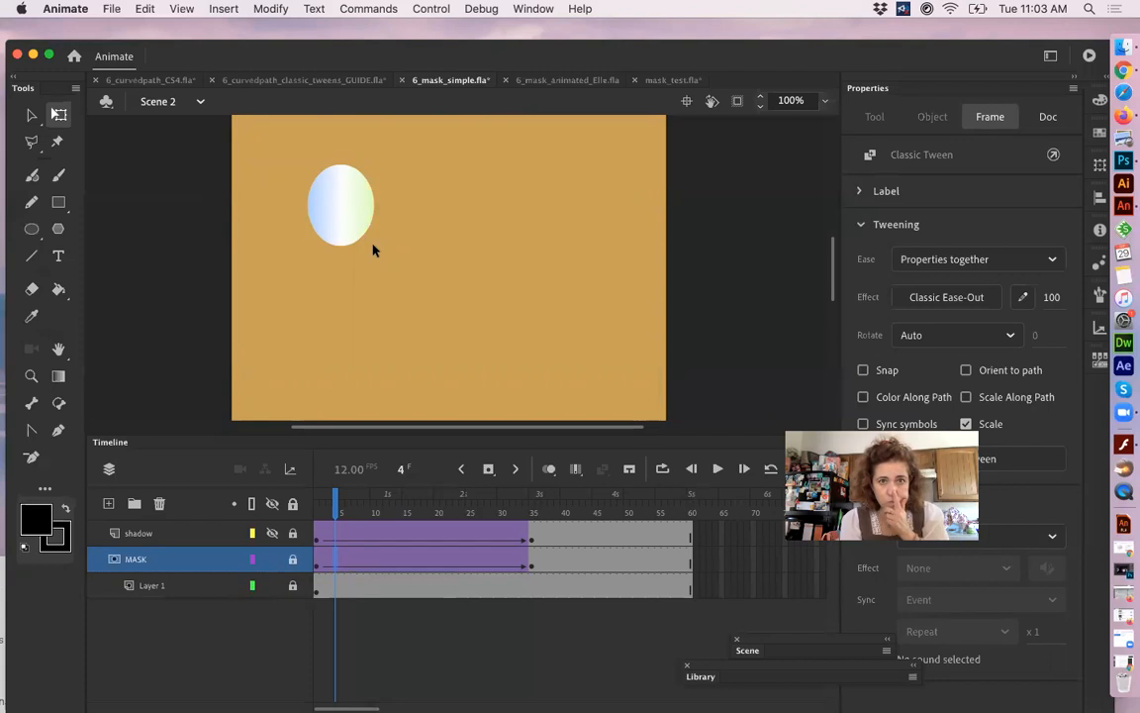
- Switch to 6_mask_animated_Elle.fla and scrub the masked ELLE text animation, returning to frame 1
click(564, 81)
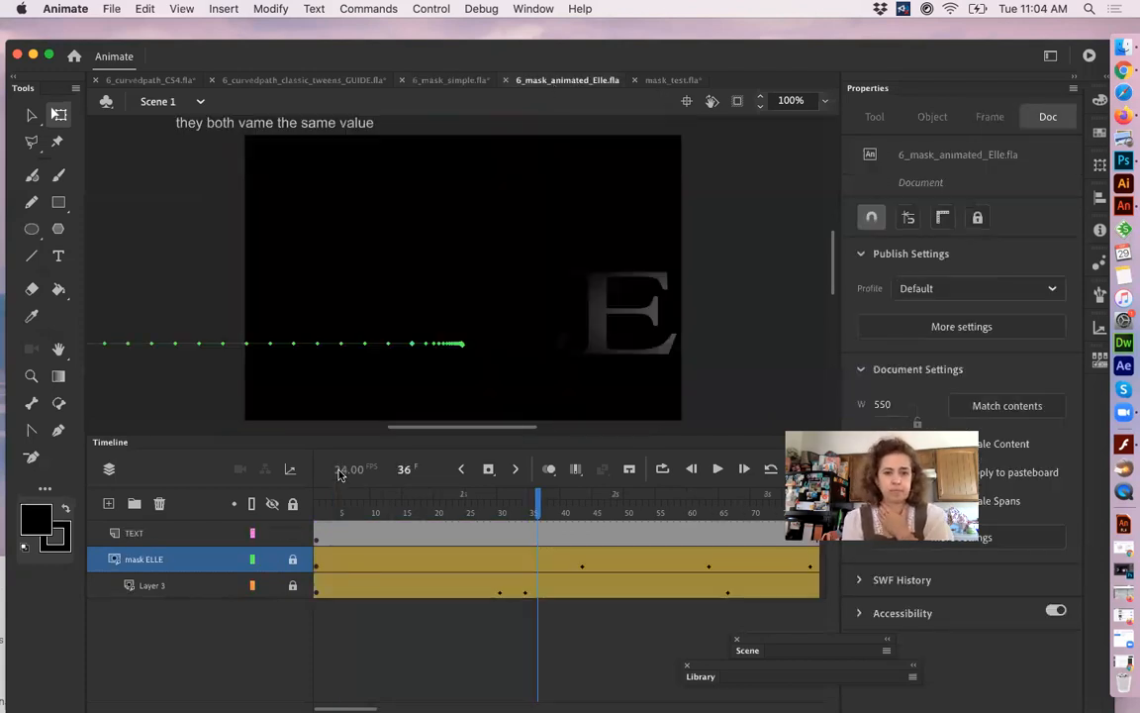
drag(327, 508, 304, 503)
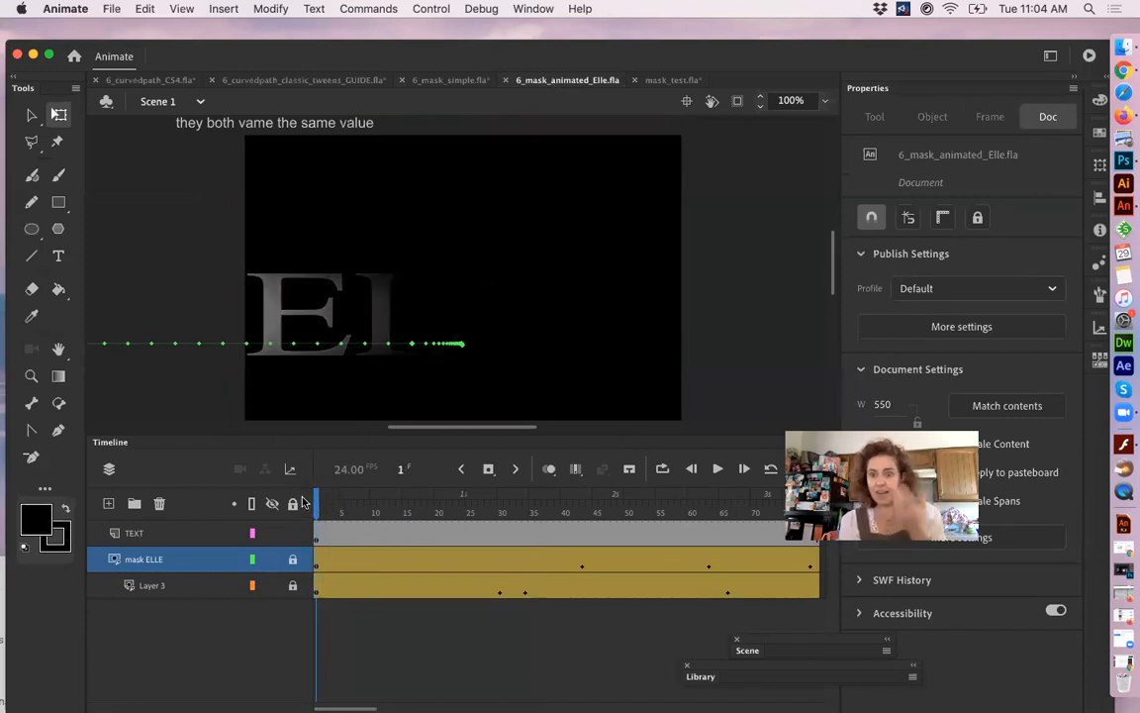
click(335, 510)
mouse_move(337, 511)
mouse_down()
mouse_move(351, 509)
mouse_move(317, 507)
mouse_up()
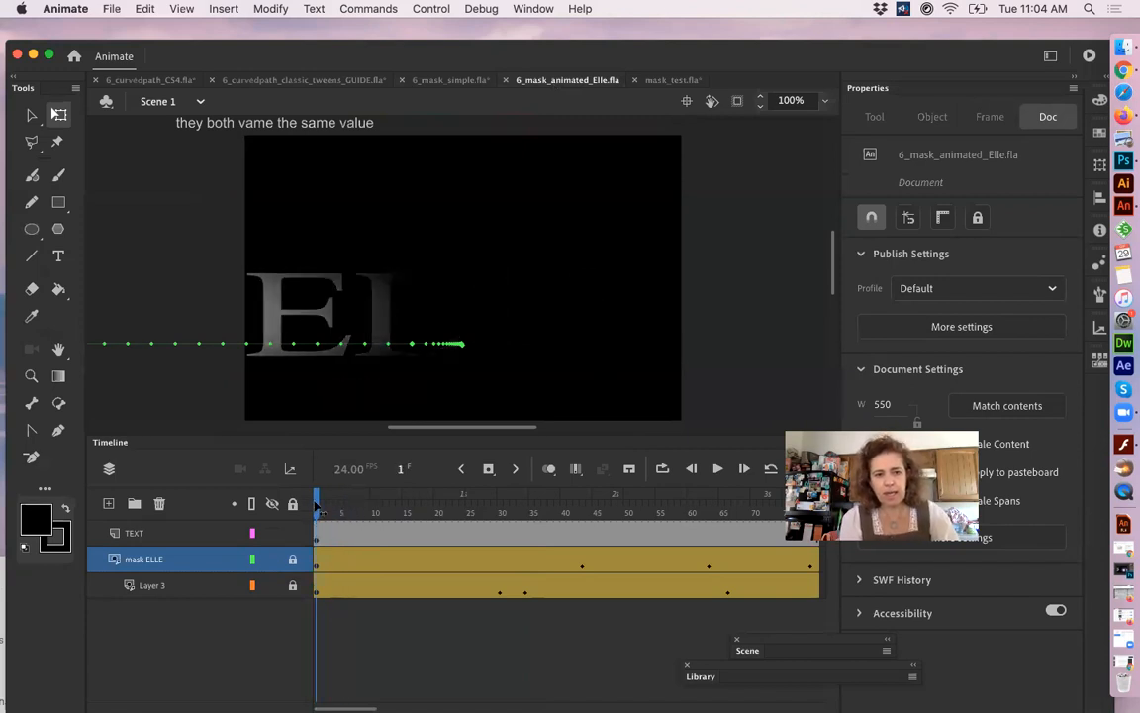
- Examine the mask ELLE layer unlocked and as outlines, restore and relock it, and scrub the text reveal to frame 63
click(292, 560)
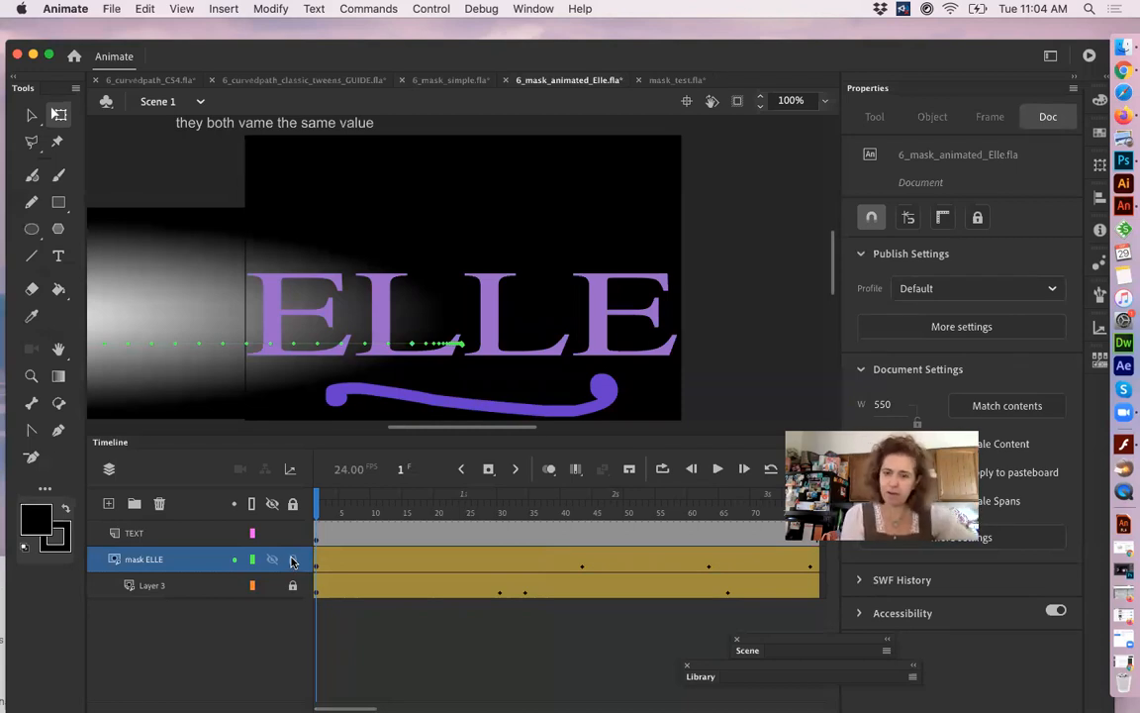
click(292, 560)
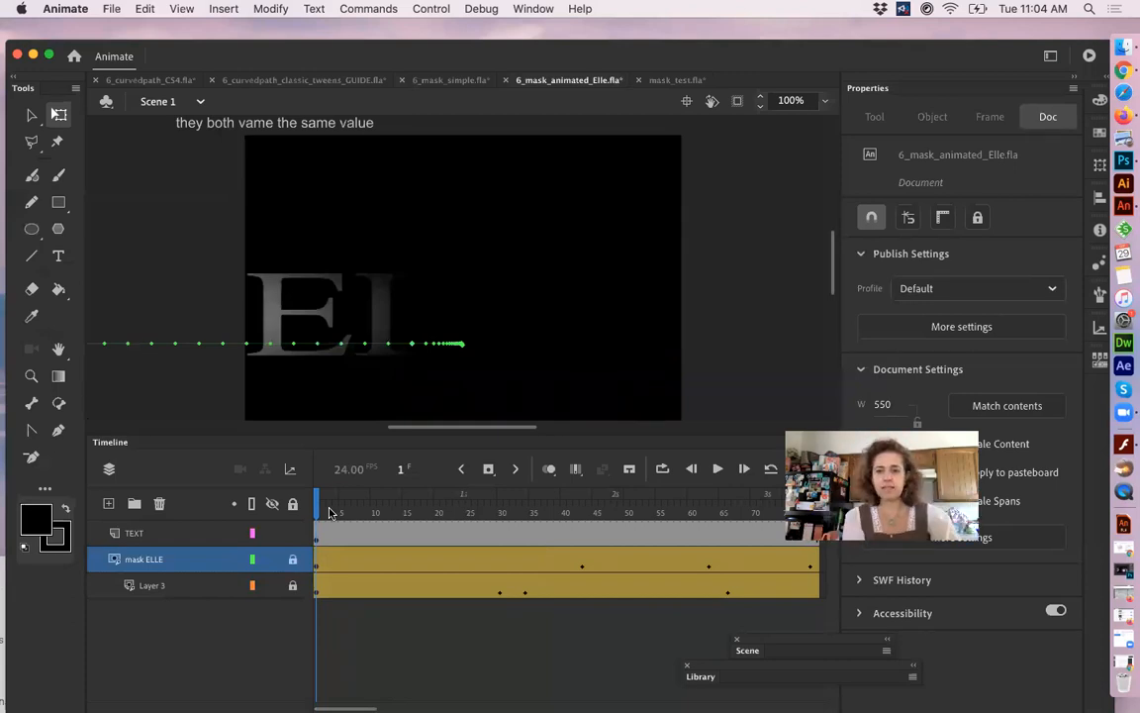
click(293, 561)
click(254, 560)
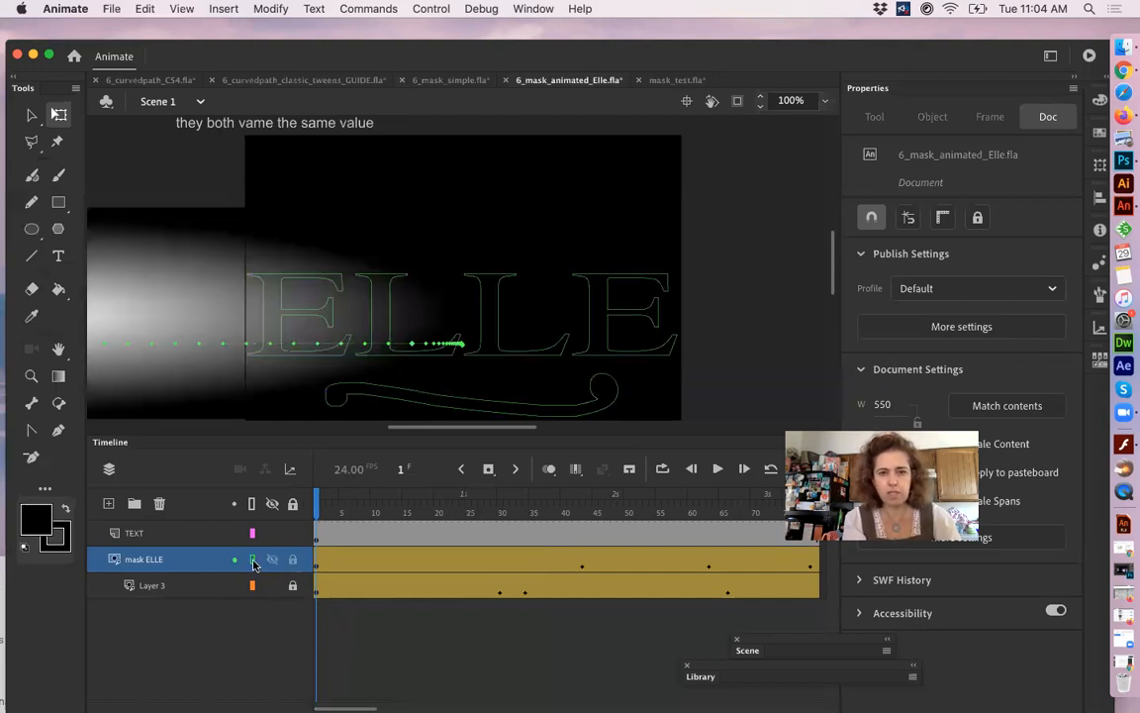
click(253, 560)
click(293, 560)
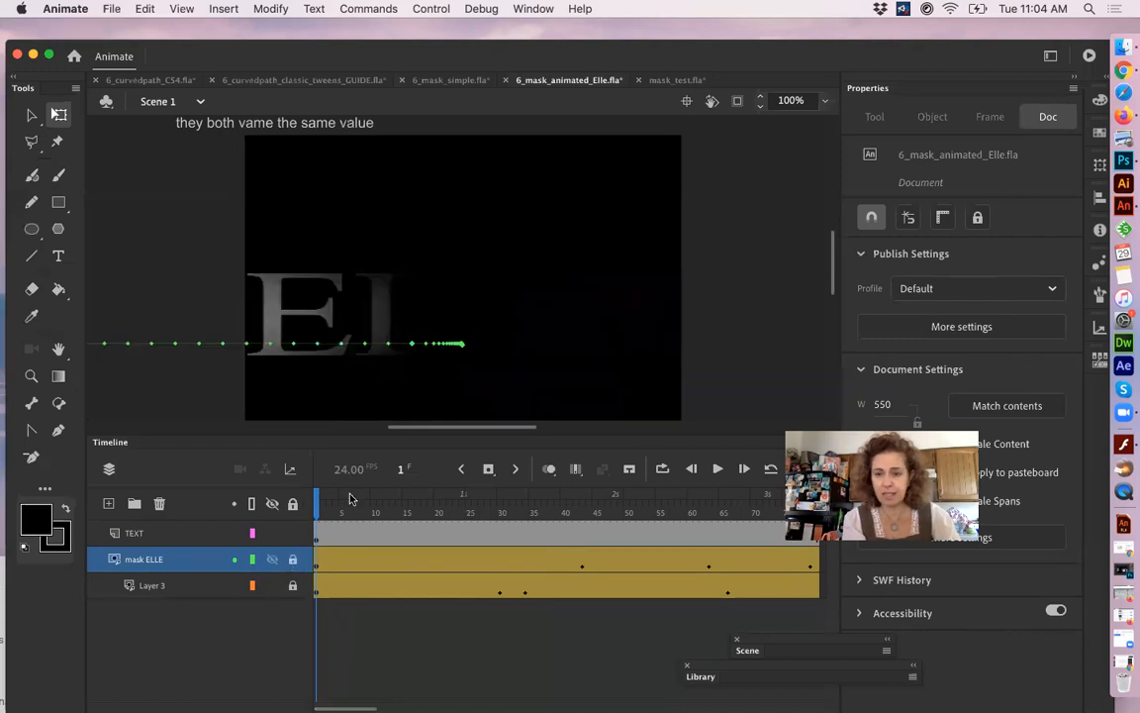
drag(337, 511, 647, 521)
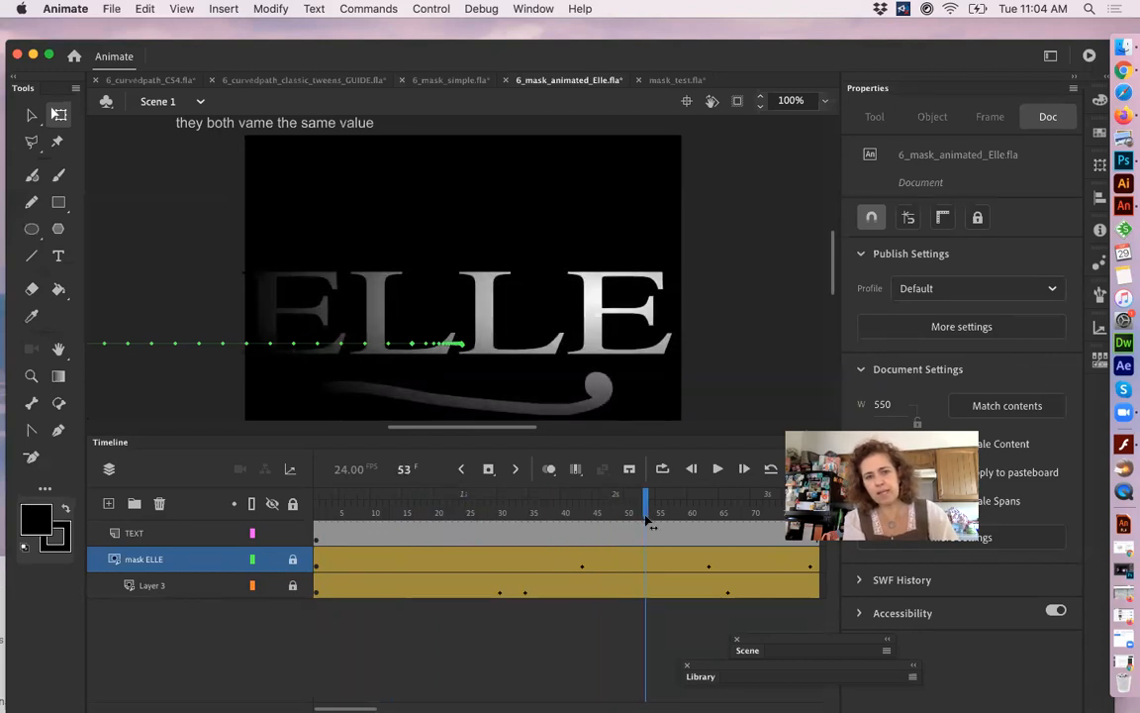
drag(651, 522, 709, 535)
- Scrub the light animation with the mask ELLE layer hidden, show the layer again and scrub to frame 80, returning to frame 1
click(272, 560)
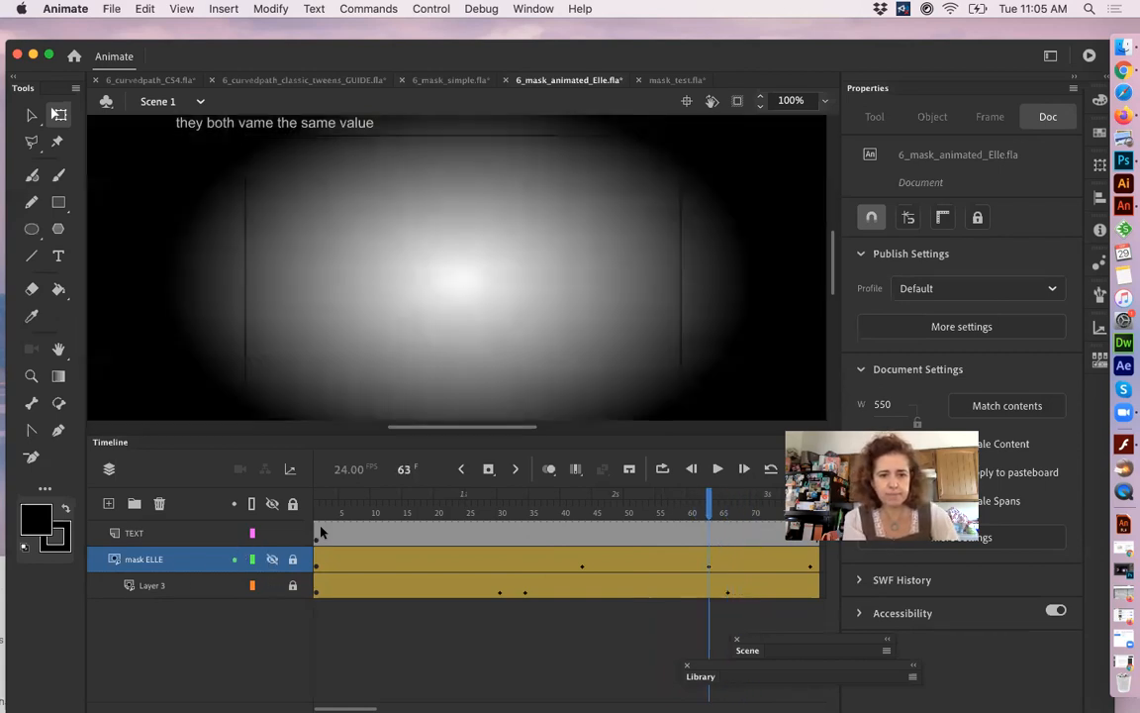
drag(340, 511, 755, 542)
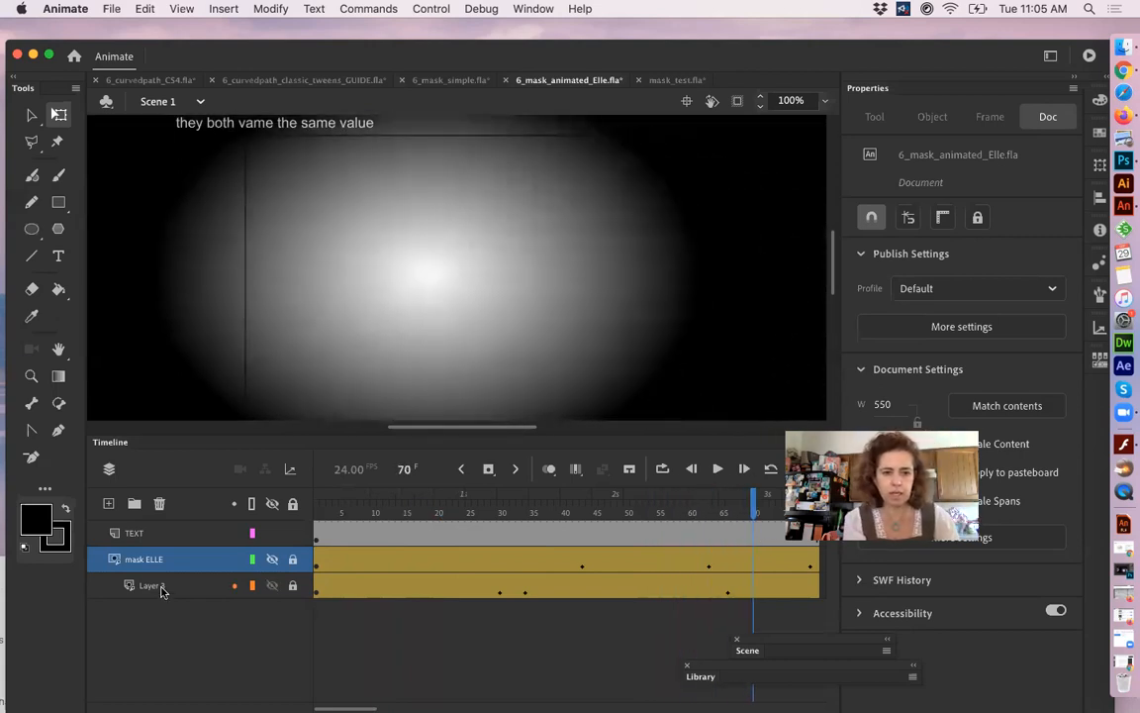
click(319, 510)
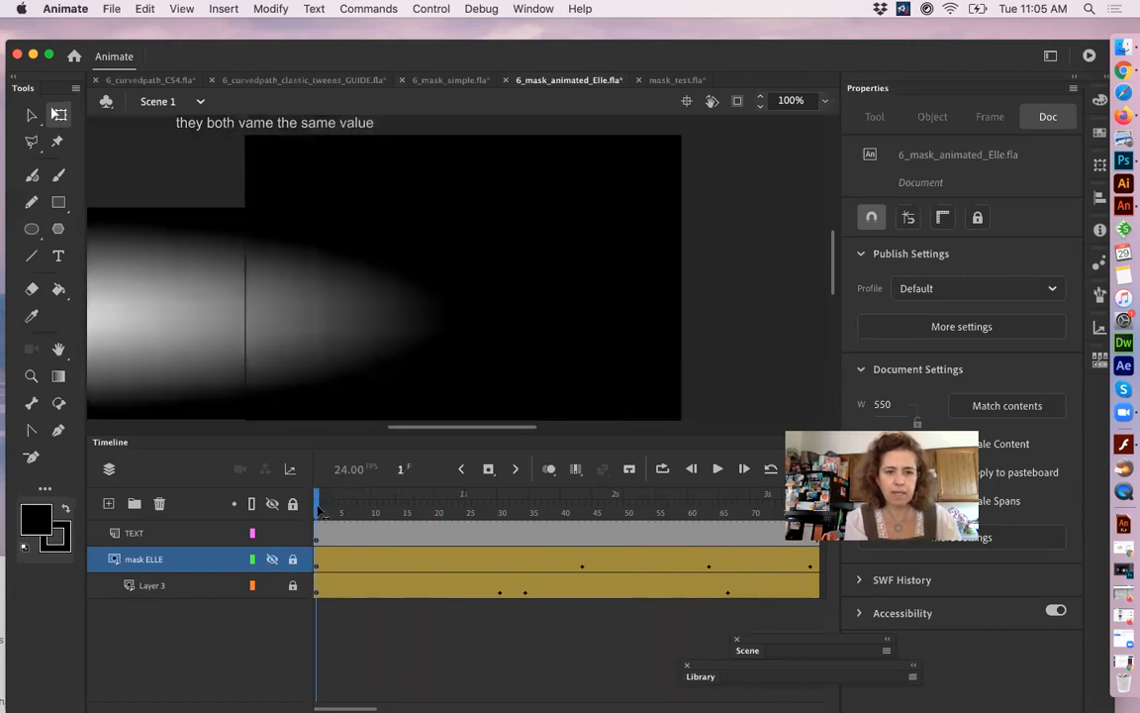
click(274, 559)
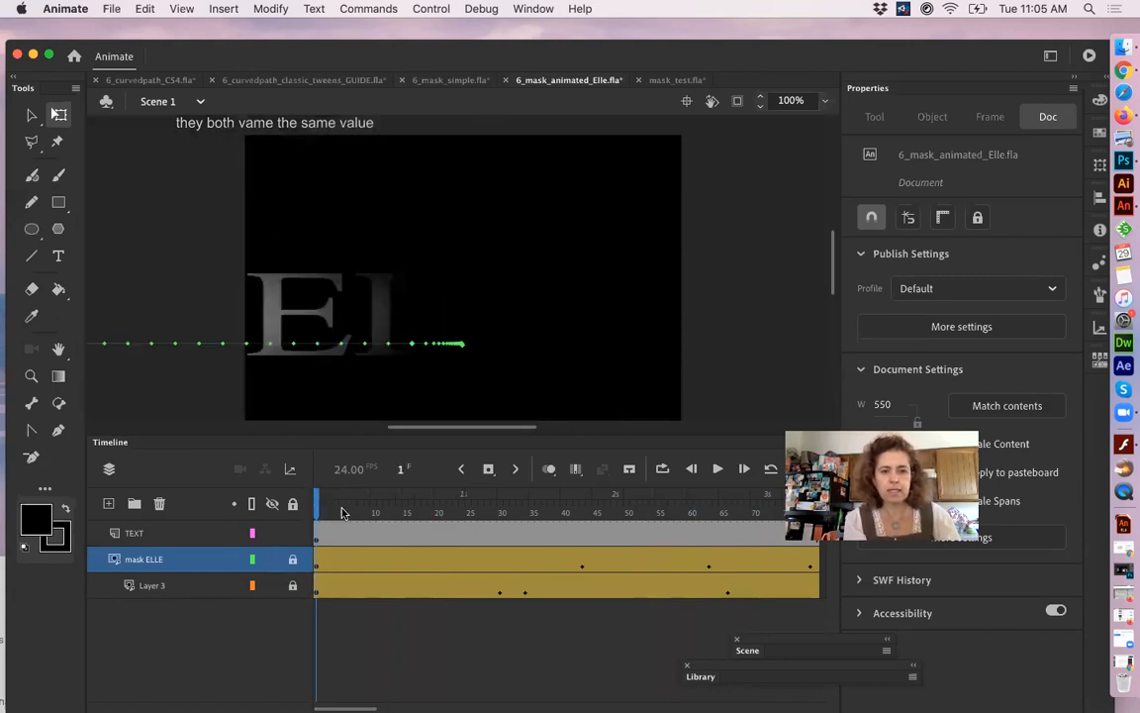
drag(339, 510, 768, 516)
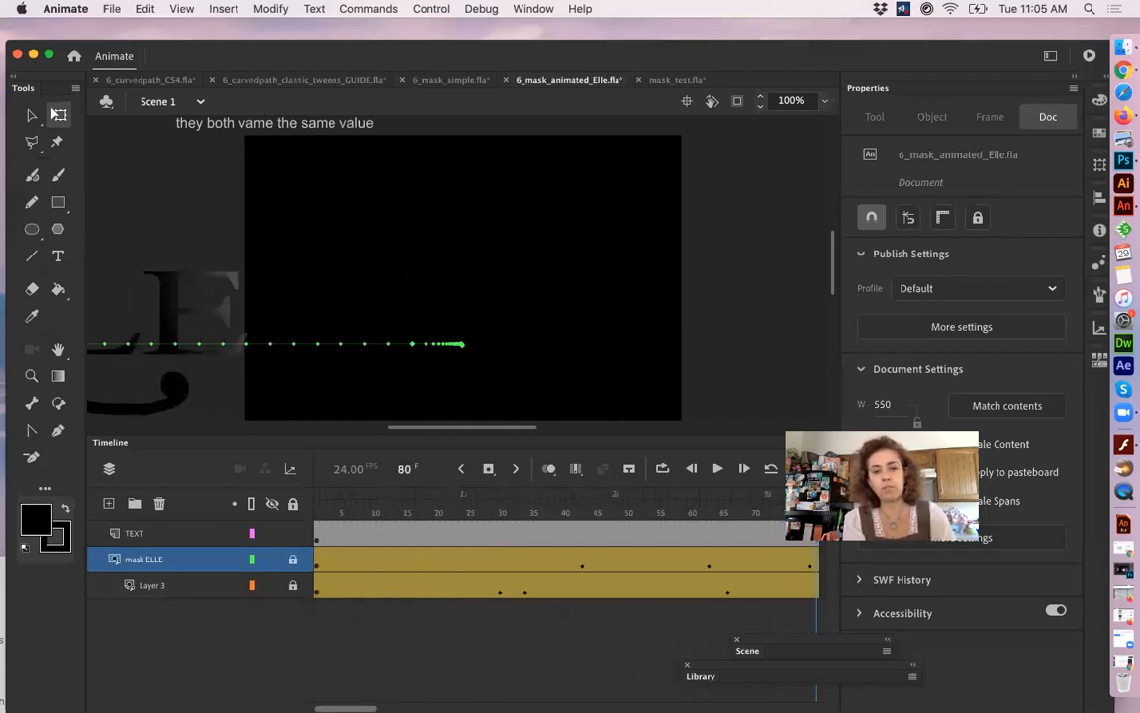
drag(322, 515, 171, 547)
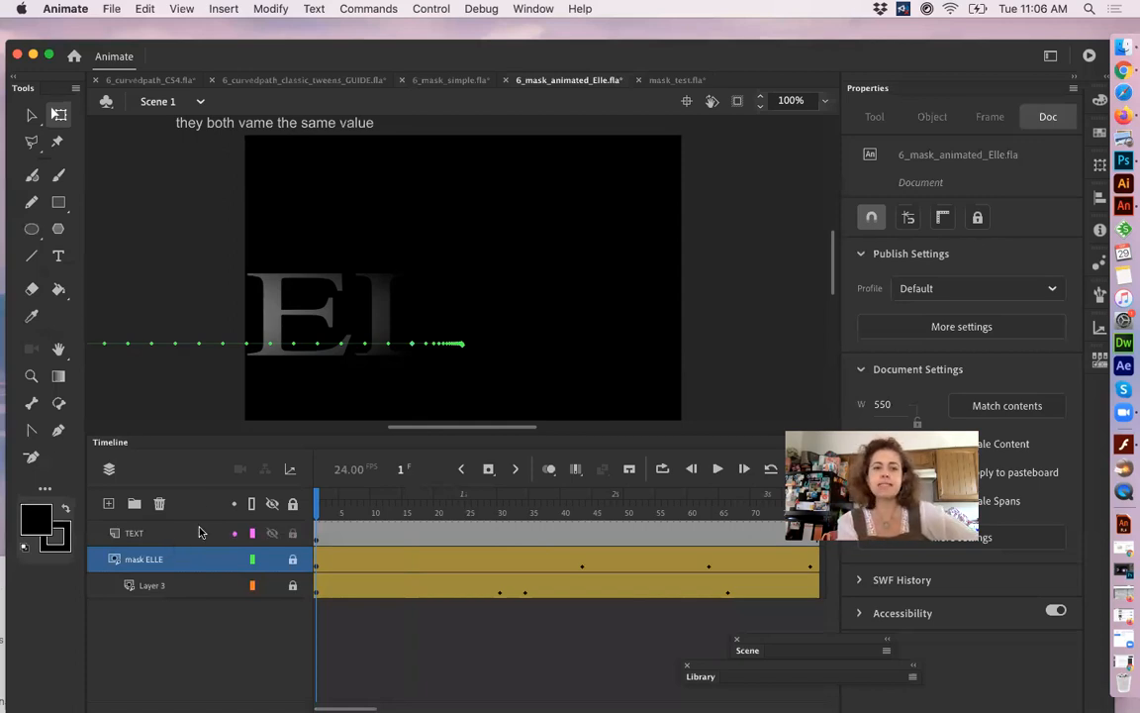
- Switch to mask_test.fla, scrub the fish to frame 35, and unlock and relock the MASK layer to examine the gradient behind it
click(440, 79)
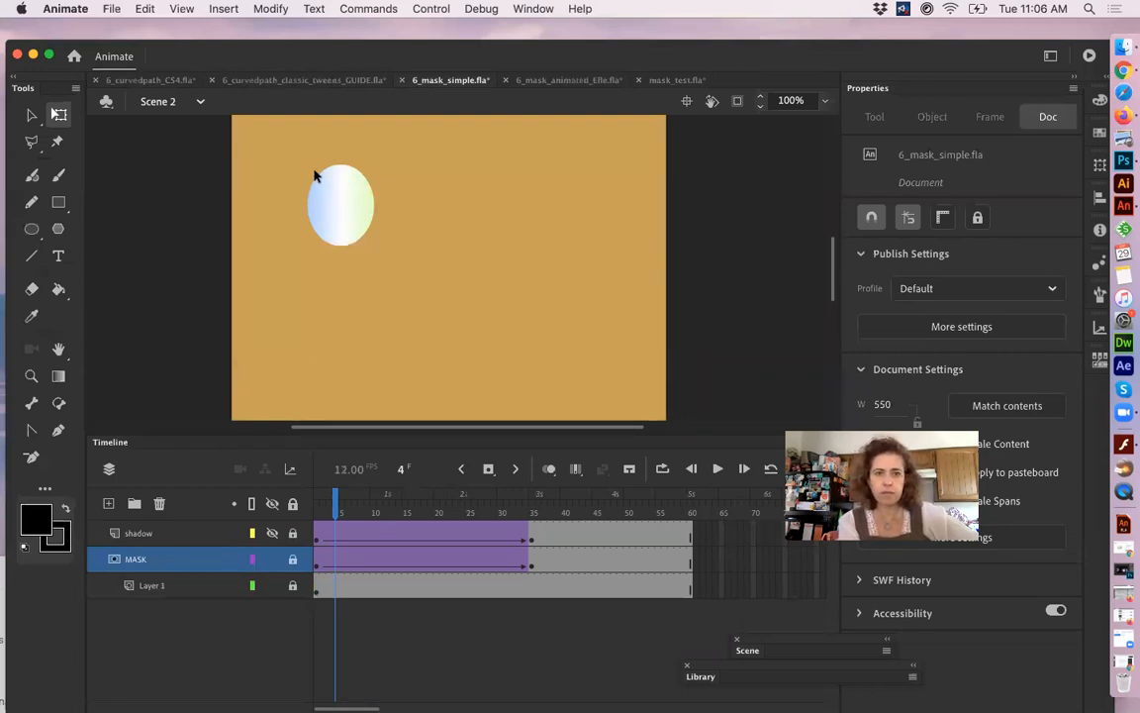
click(670, 82)
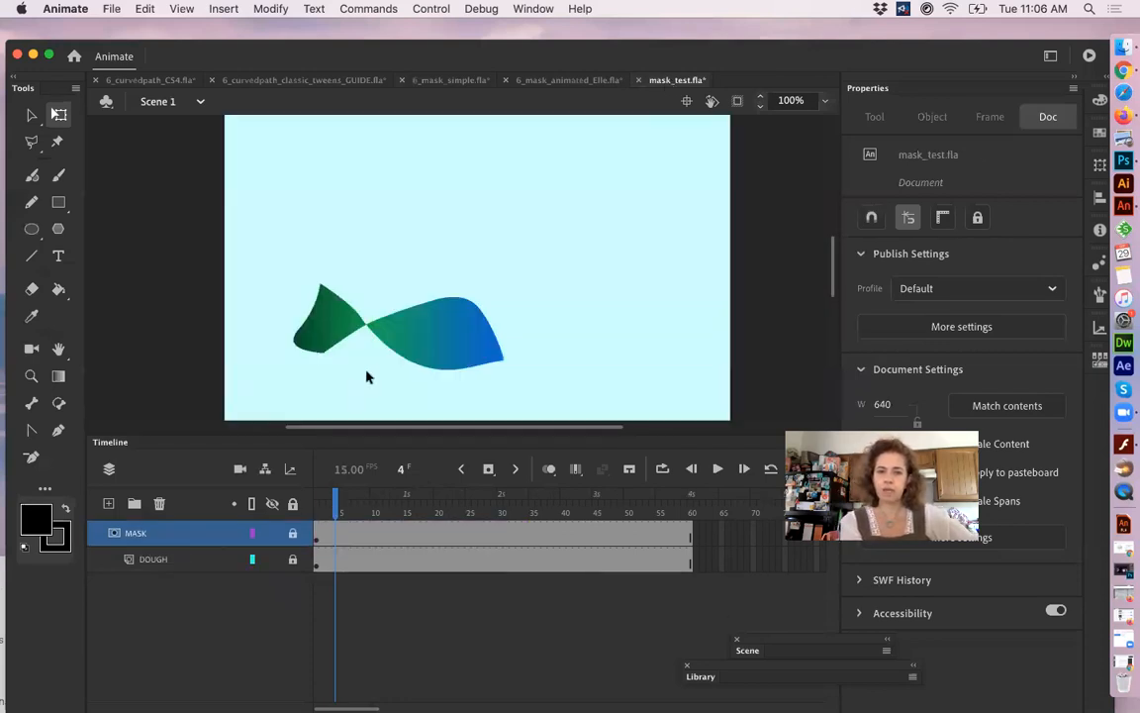
drag(351, 509, 535, 522)
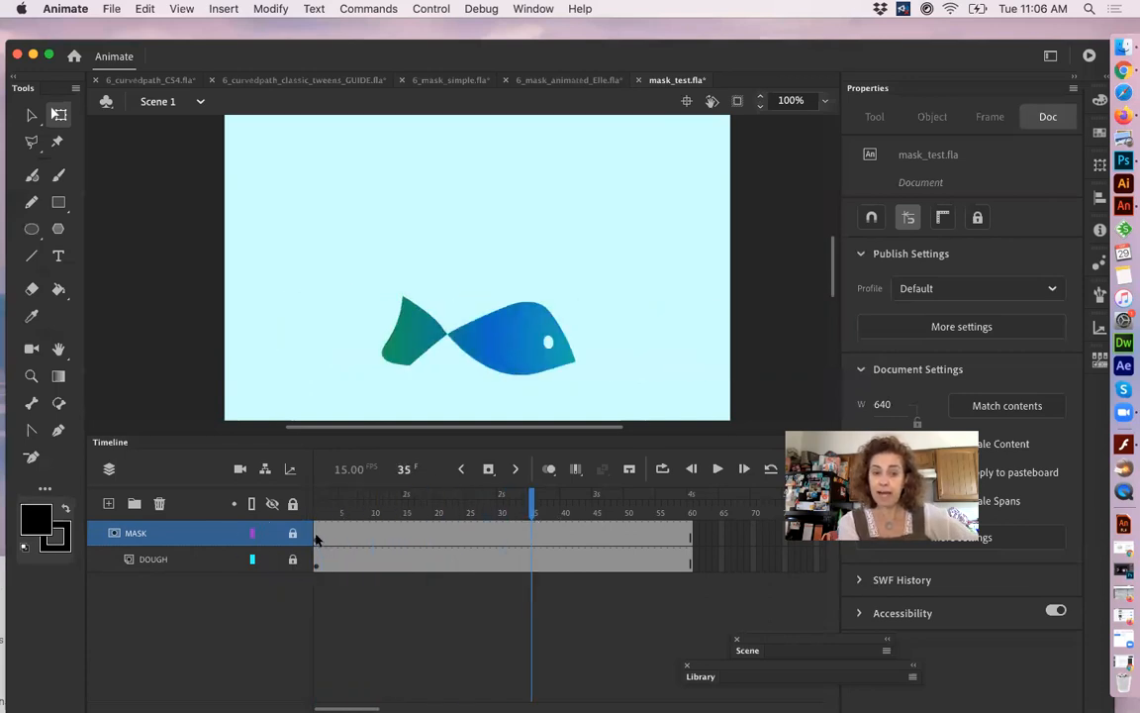
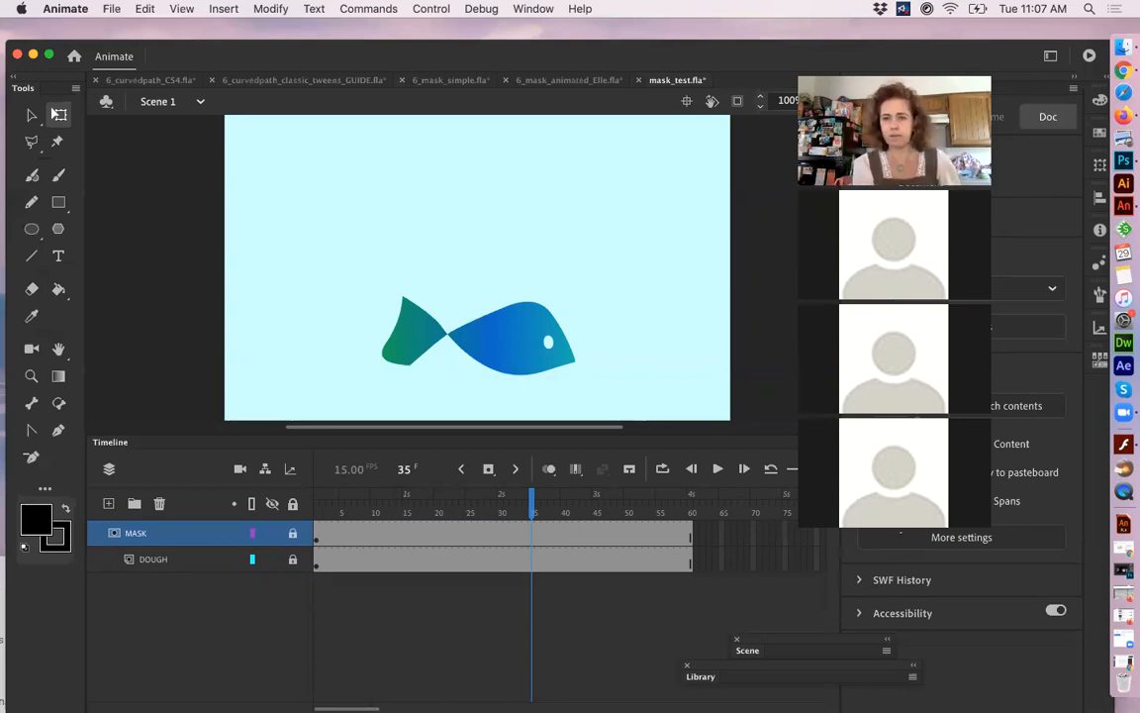
click(292, 535)
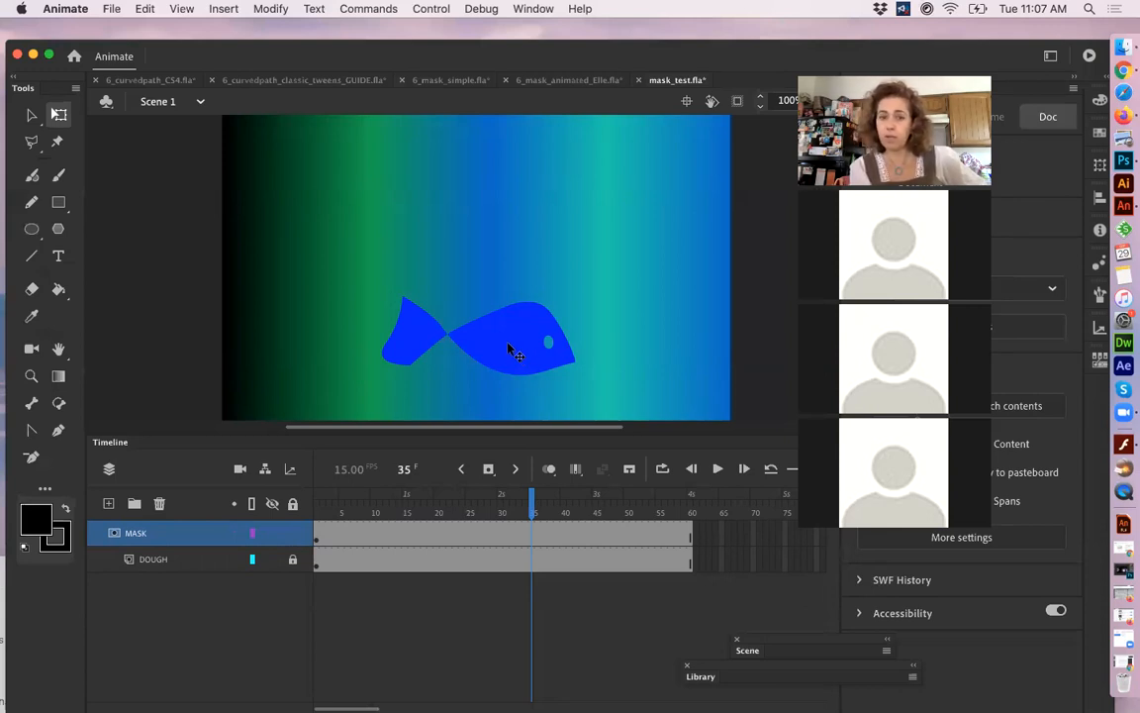
click(293, 536)
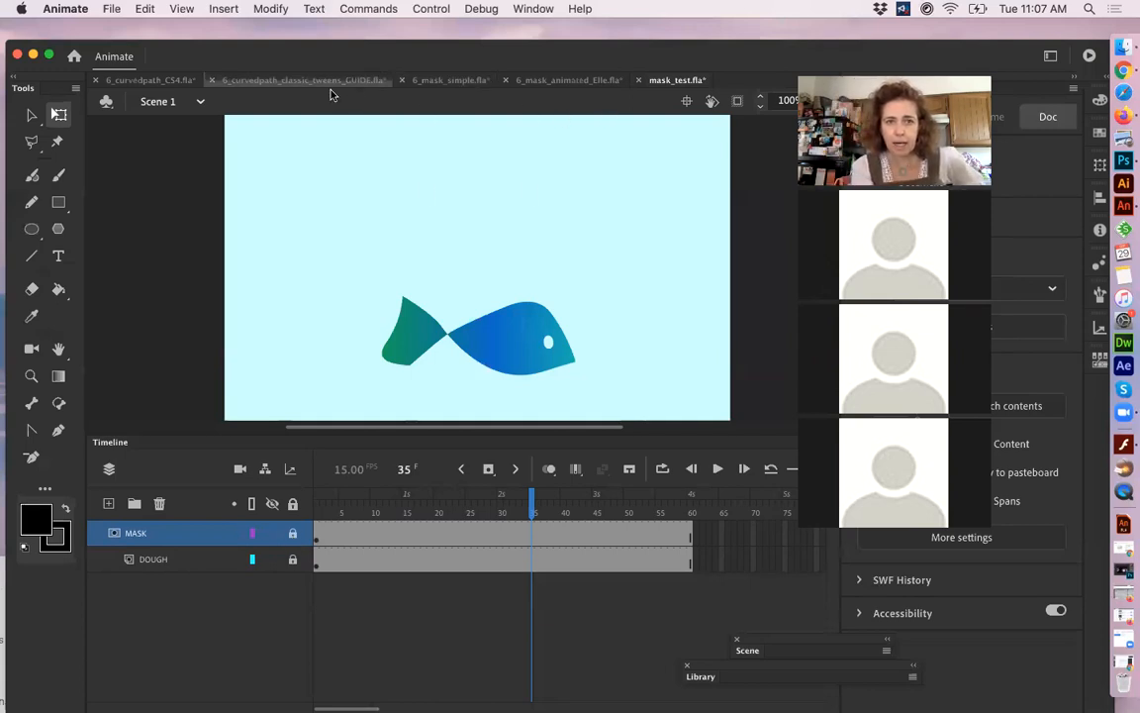
- Return to 6_mask_simple.fla, show the shadow layer again and scrub the ball animation back to frame 1
click(470, 88)
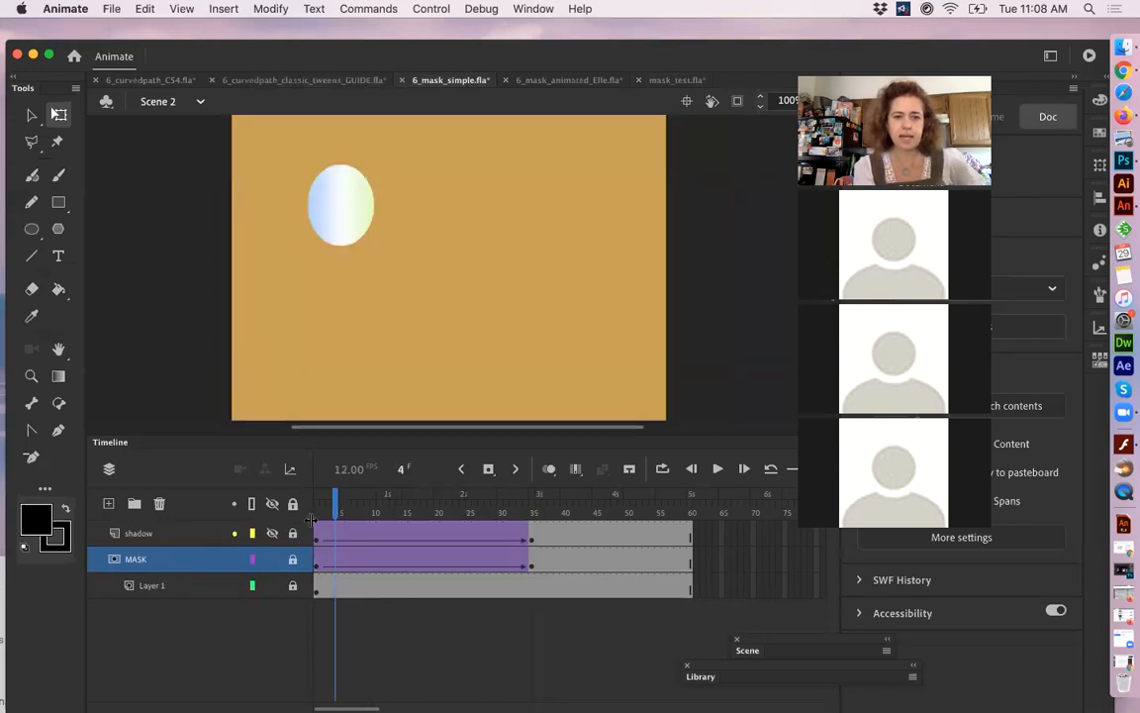
click(273, 534)
drag(362, 512, 316, 525)
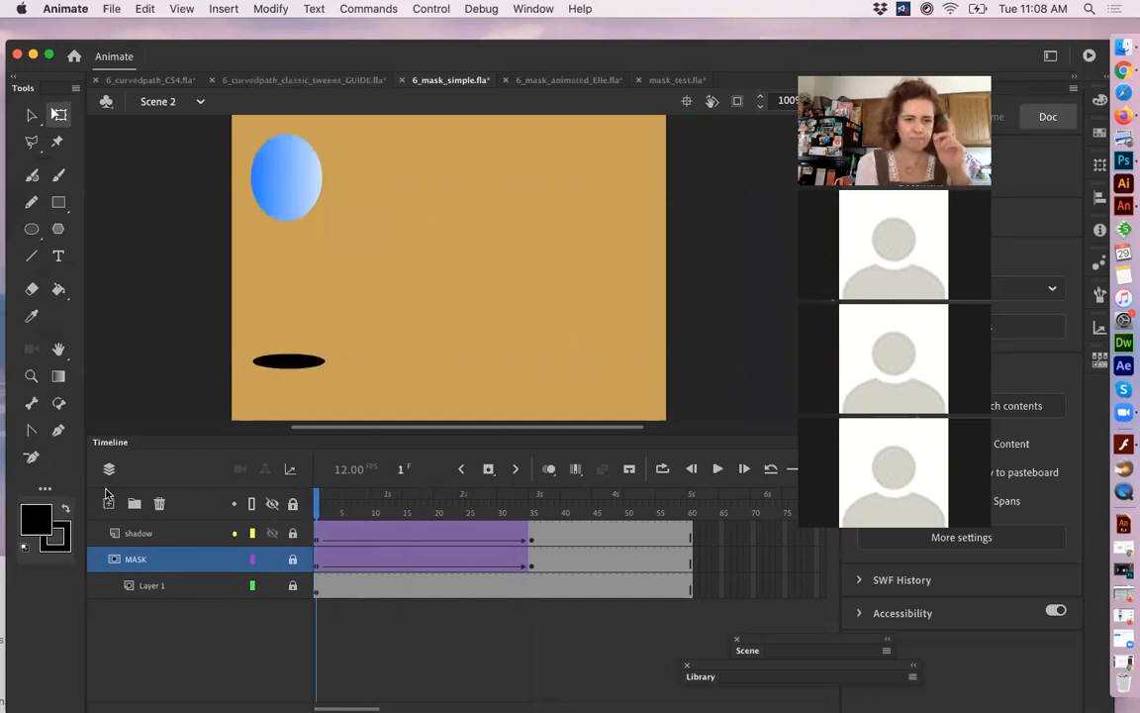
- Add a new layer named shadow 2 and place it above the shadow layer
click(109, 503)
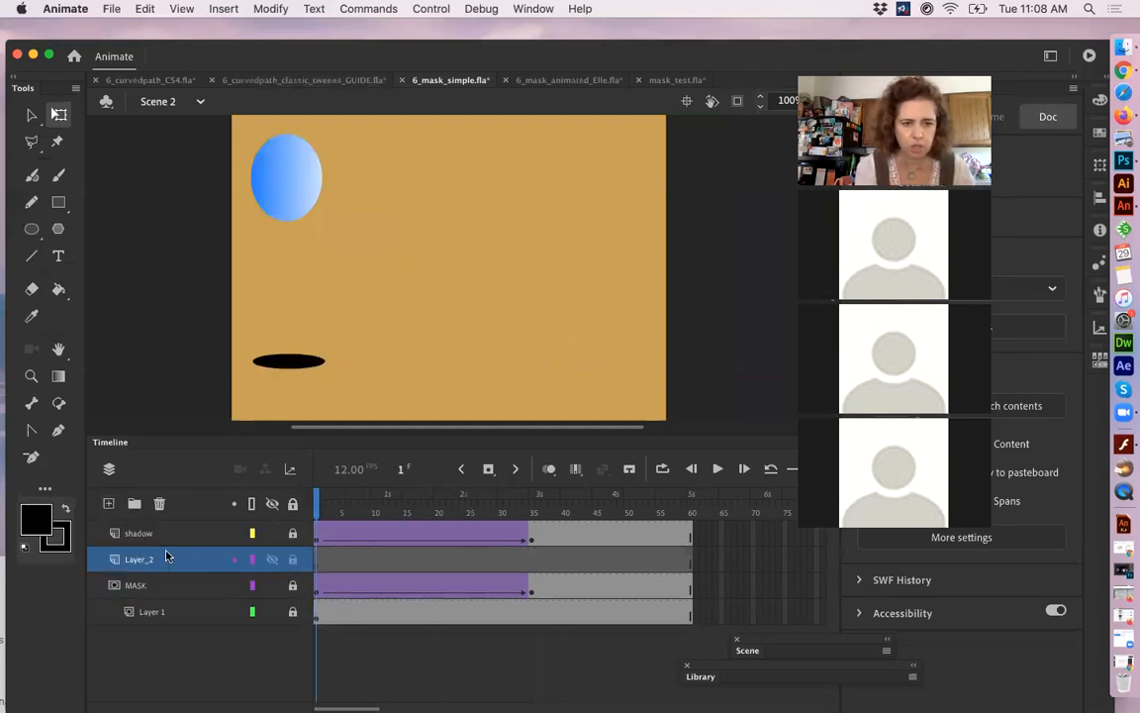
drag(167, 557, 133, 540)
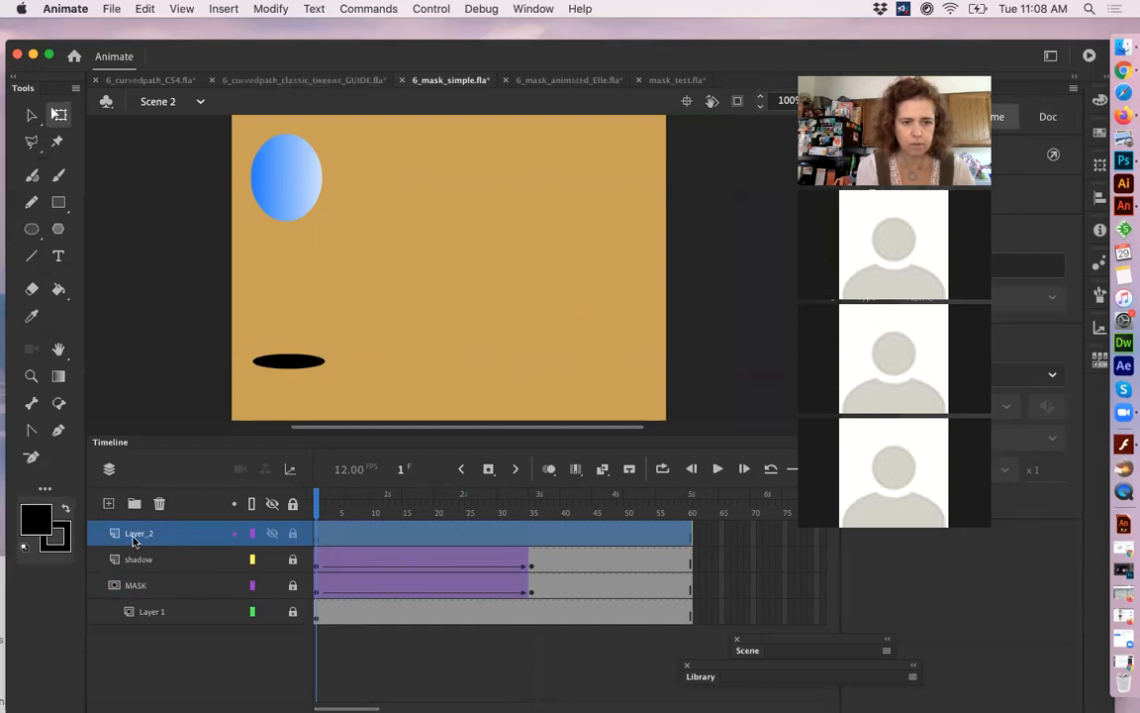
double_click(134, 539)
text(sha)
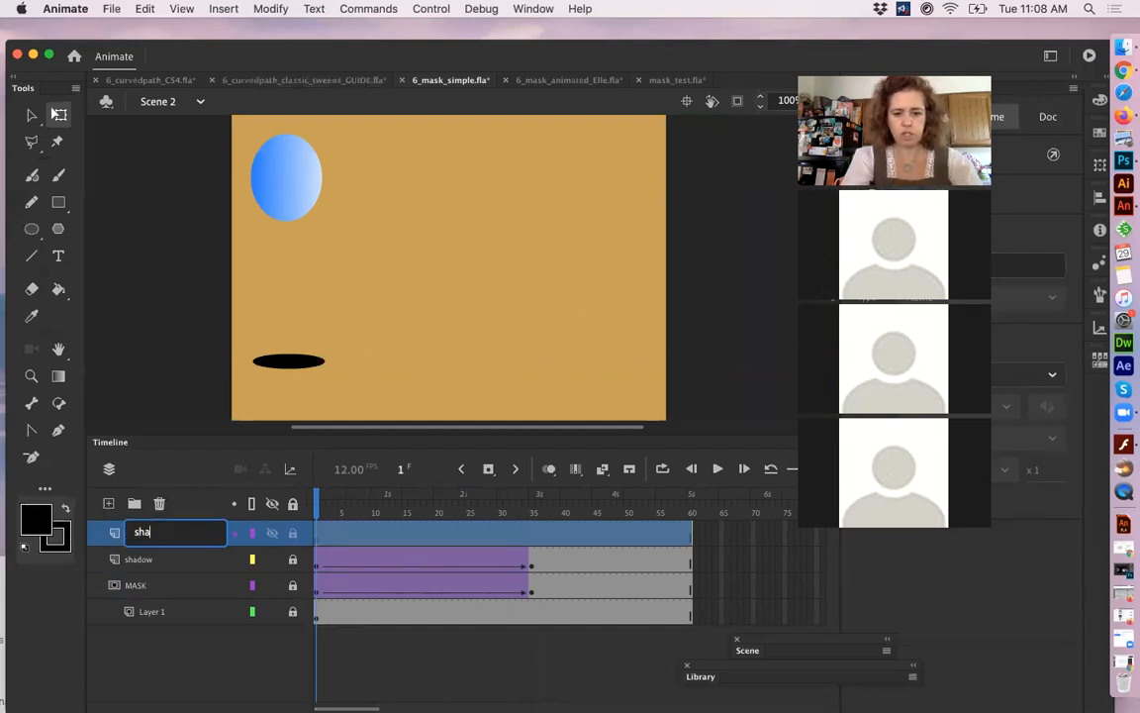
text(dow 2)
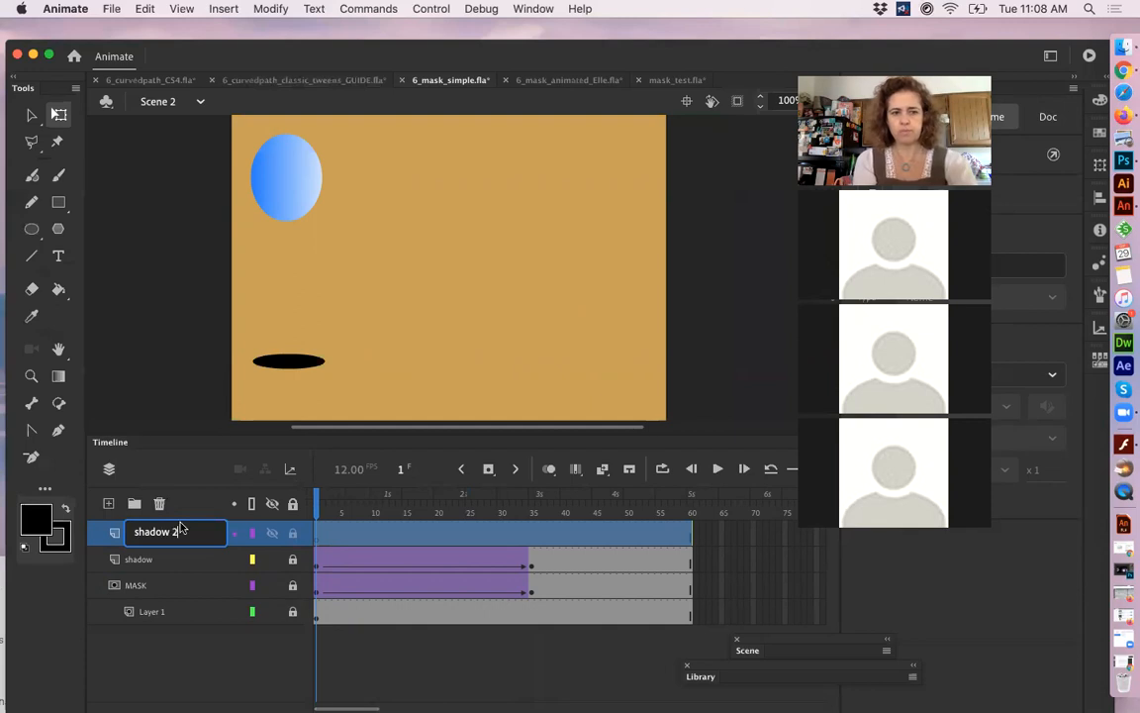
click(418, 382)
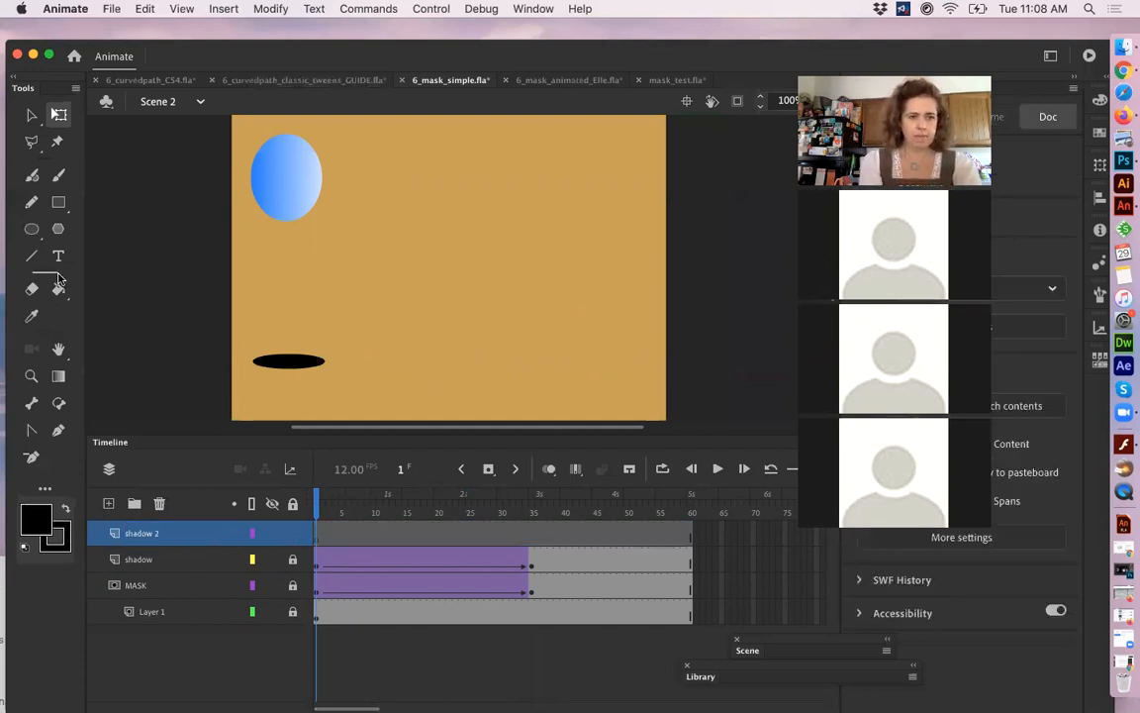
- Draw a flat black oval about 94 by 24 px on shadow 2, above the existing shadow, and select its fill
click(32, 229)
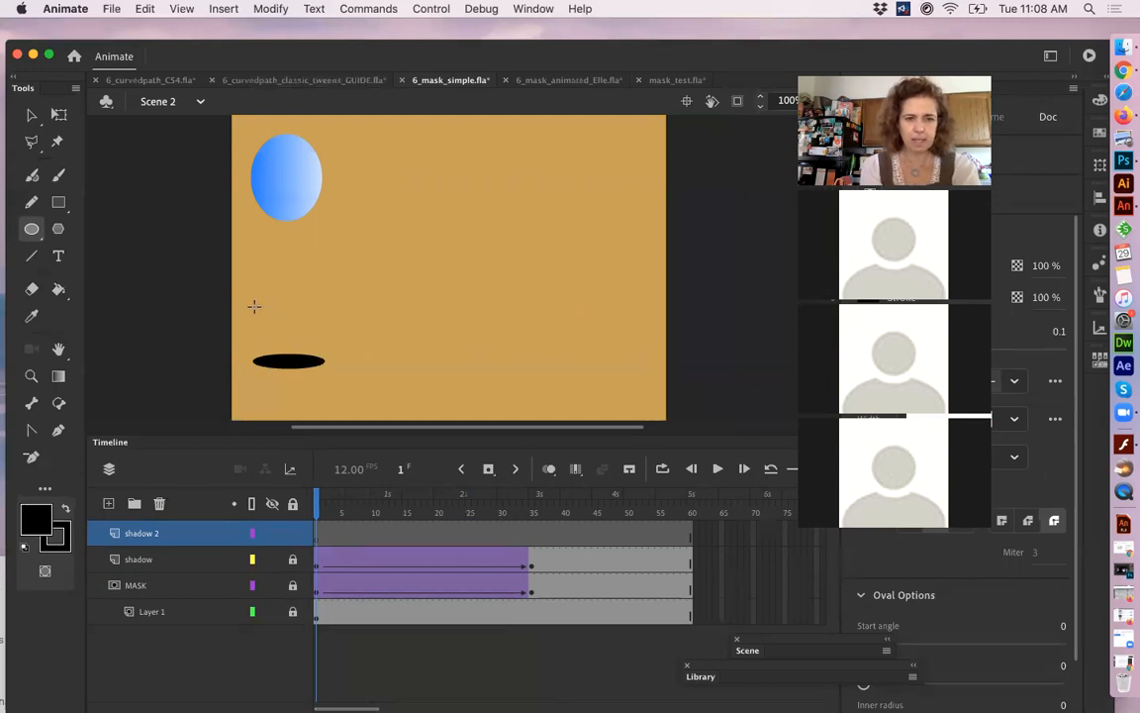
drag(253, 299, 328, 320)
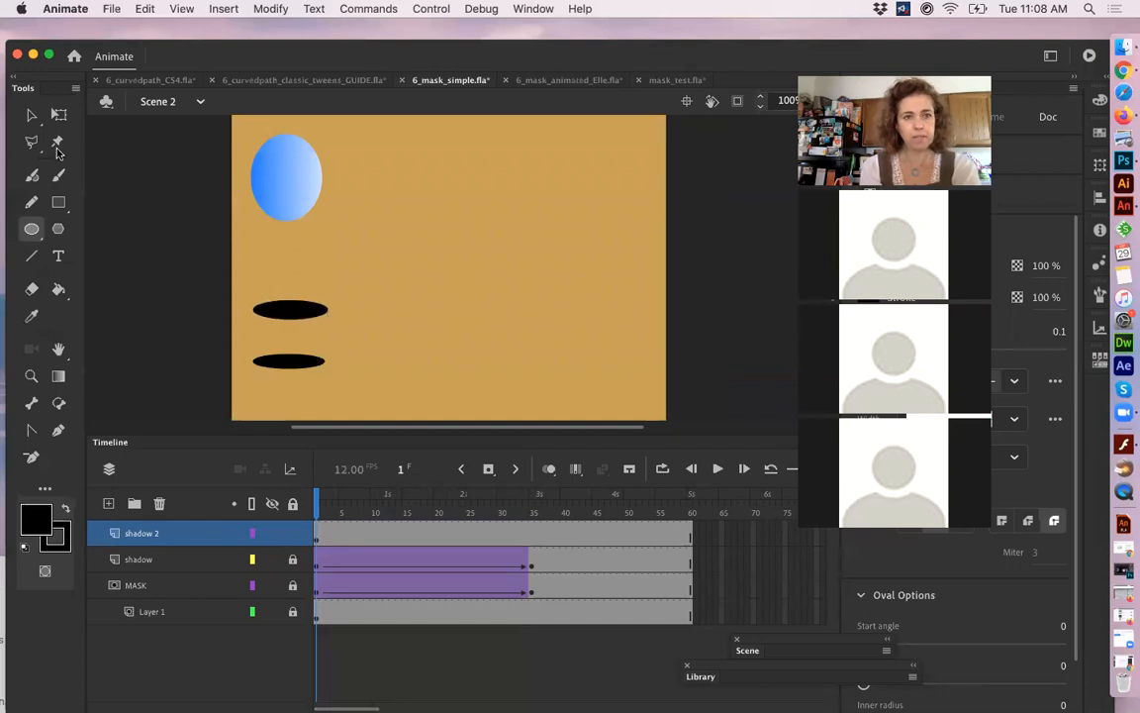
click(30, 113)
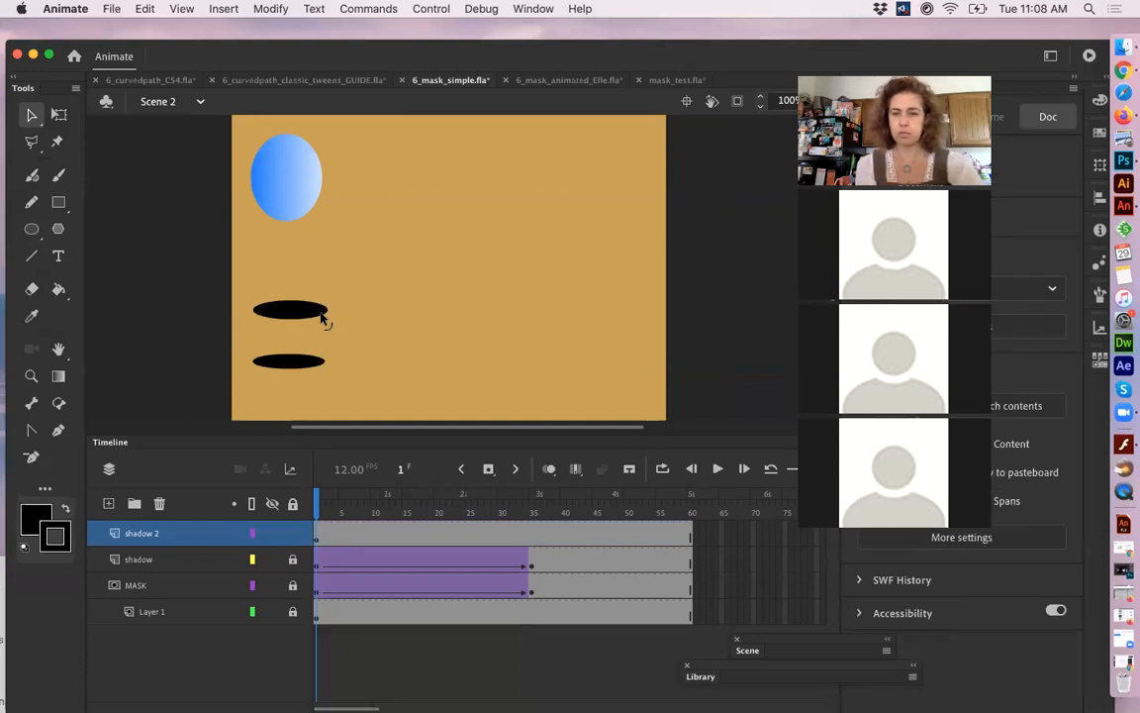
click(314, 312)
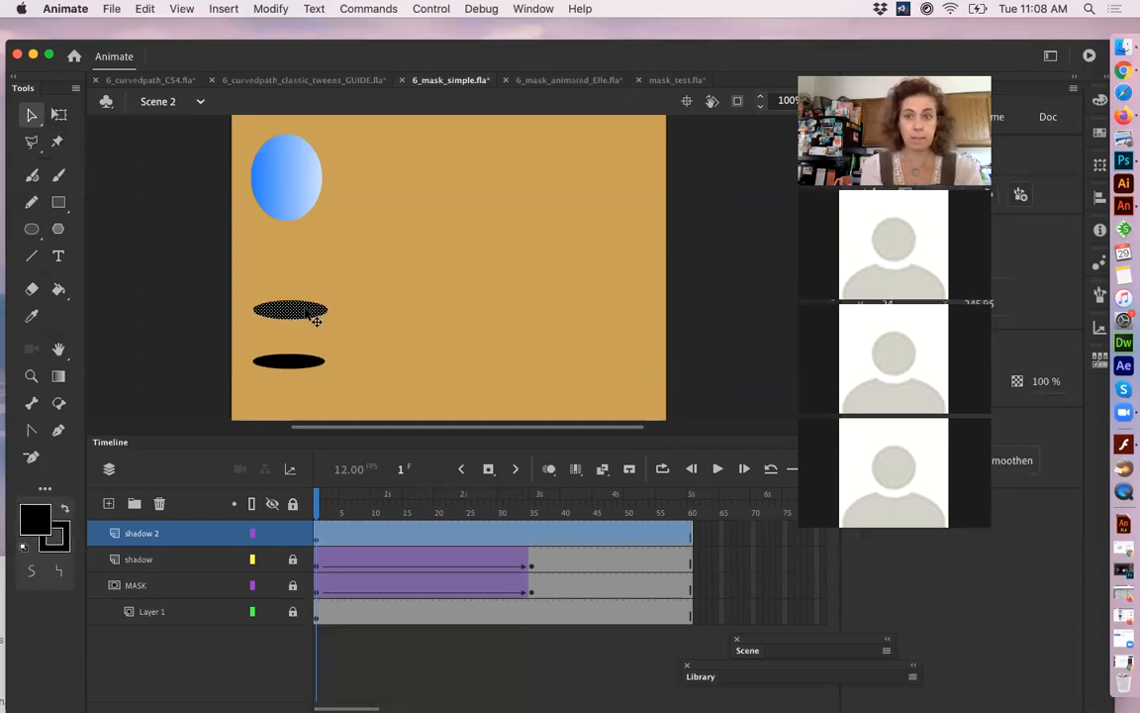
- Change the selected oval's fill to a radial gradient
click(842, 66)
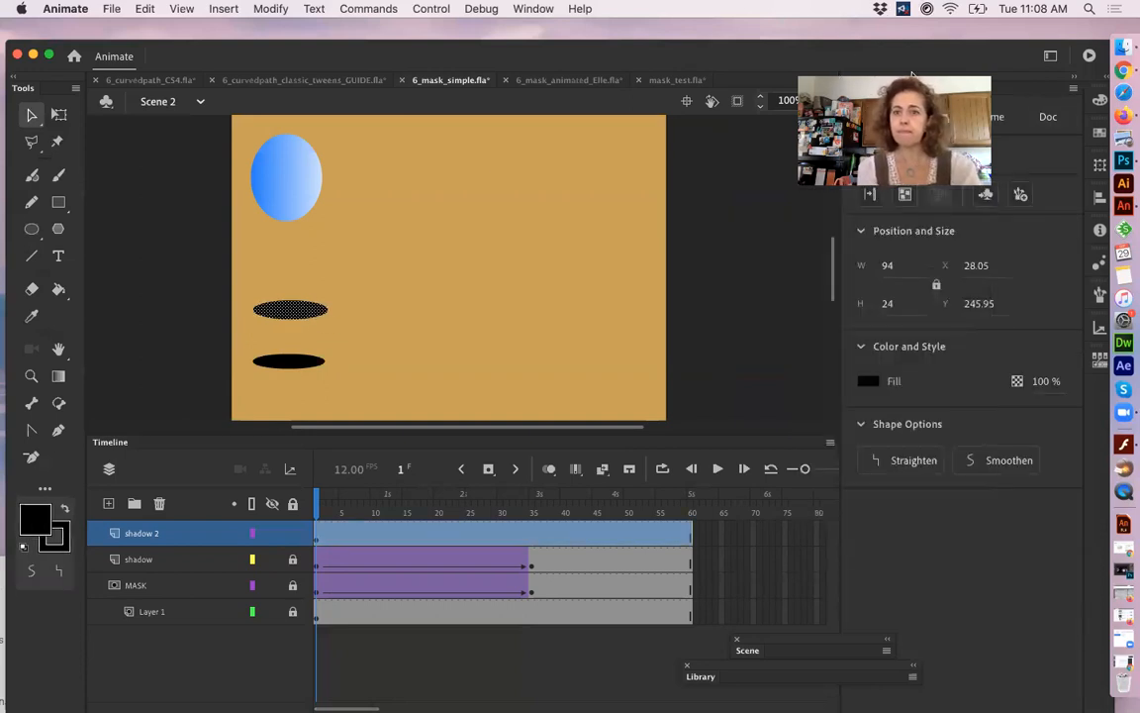
drag(916, 66, 879, 356)
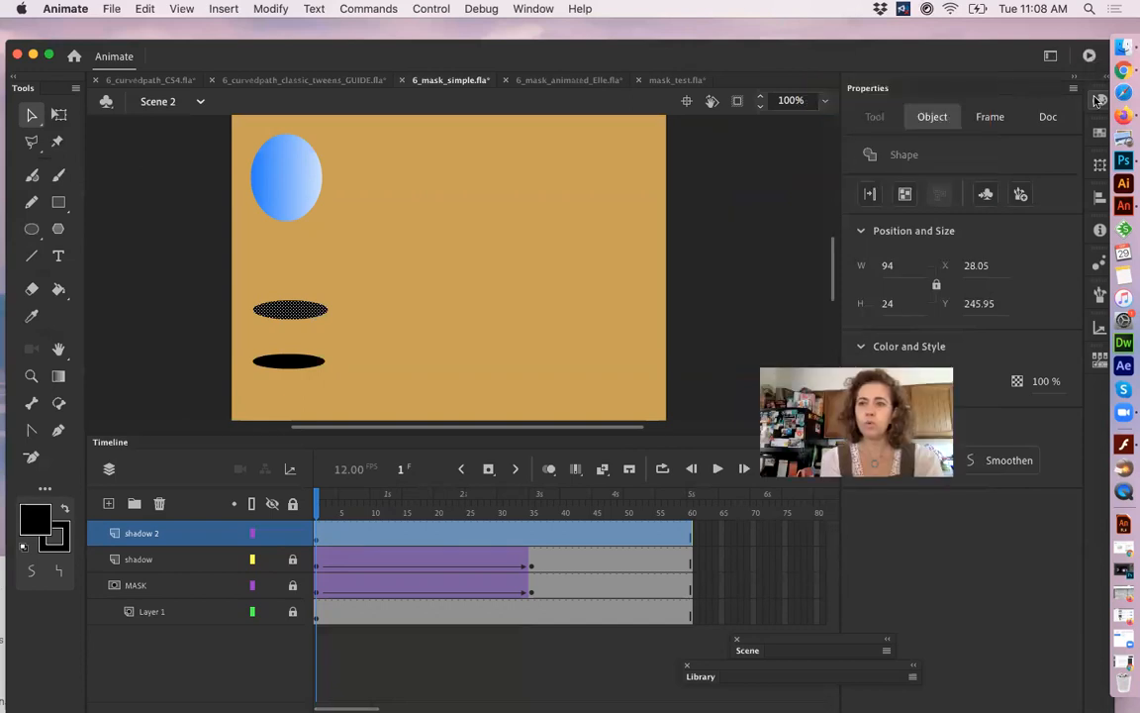
click(1099, 101)
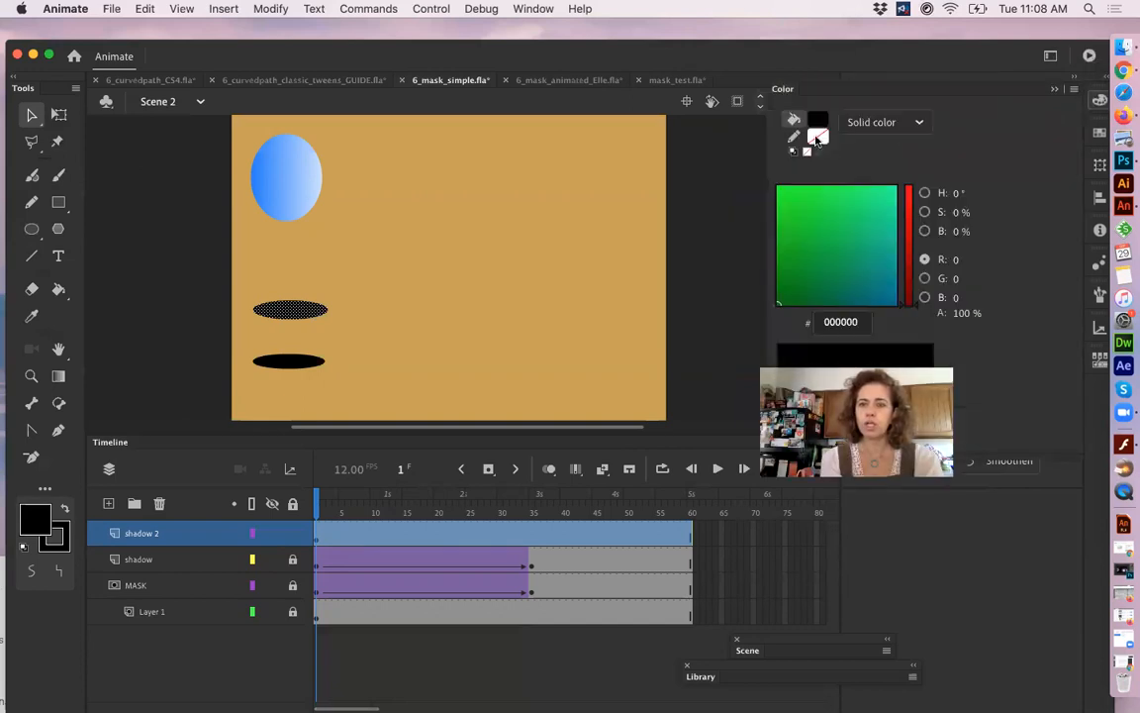
click(891, 121)
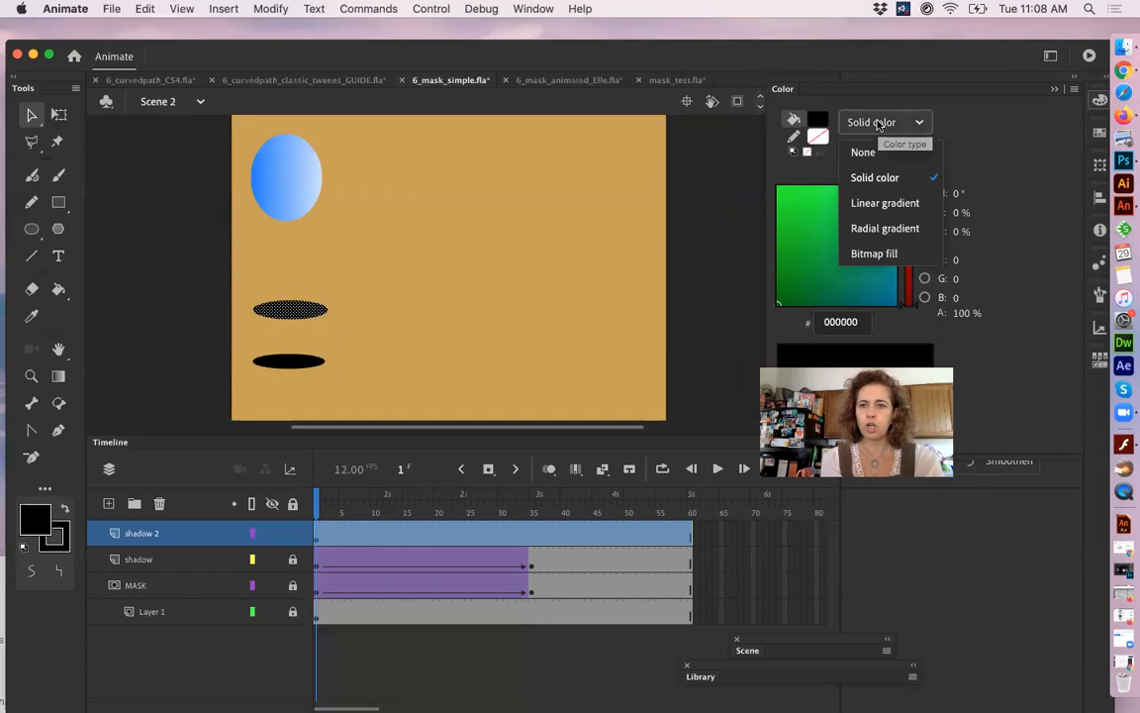
click(886, 229)
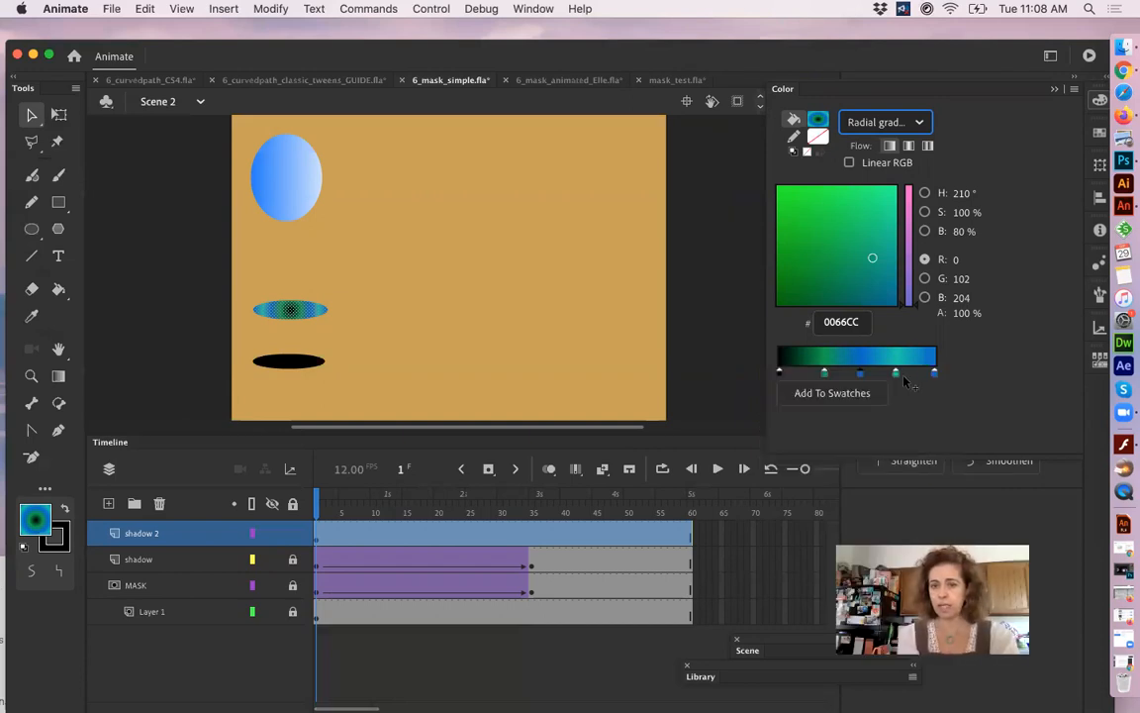
- Try to remove the intermediate teal and blue color stops from the radial gradient fill
click(896, 375)
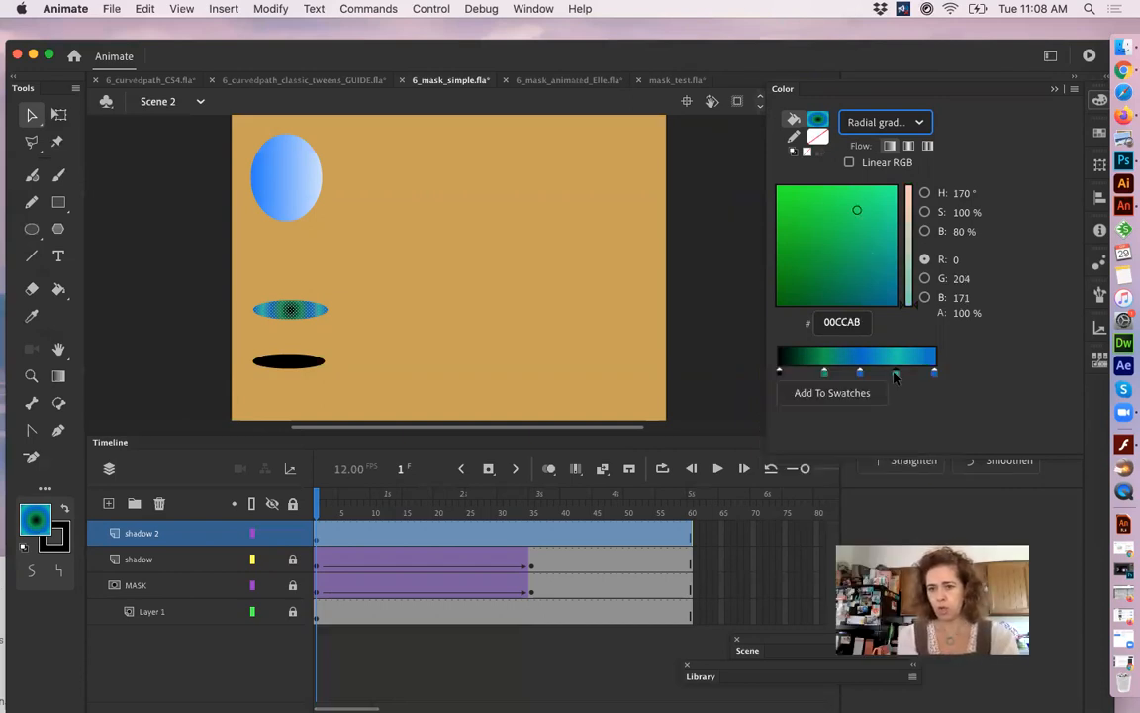
key(Delete)
drag(896, 376, 995, 219)
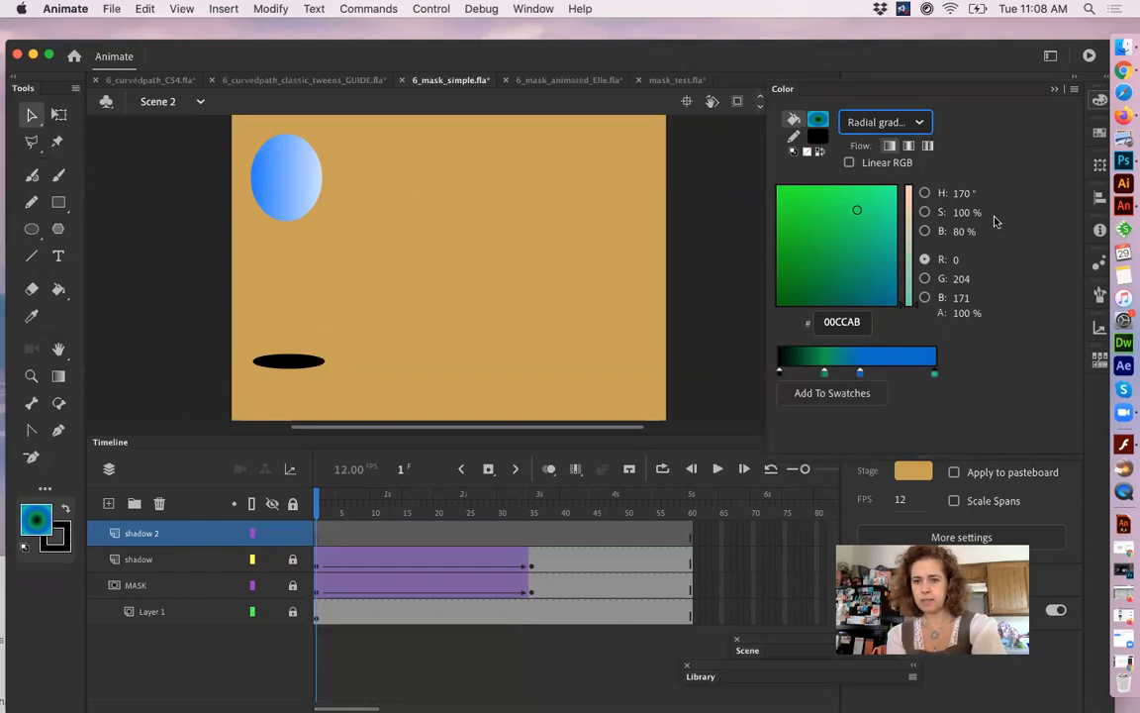
drag(860, 374, 1012, 78)
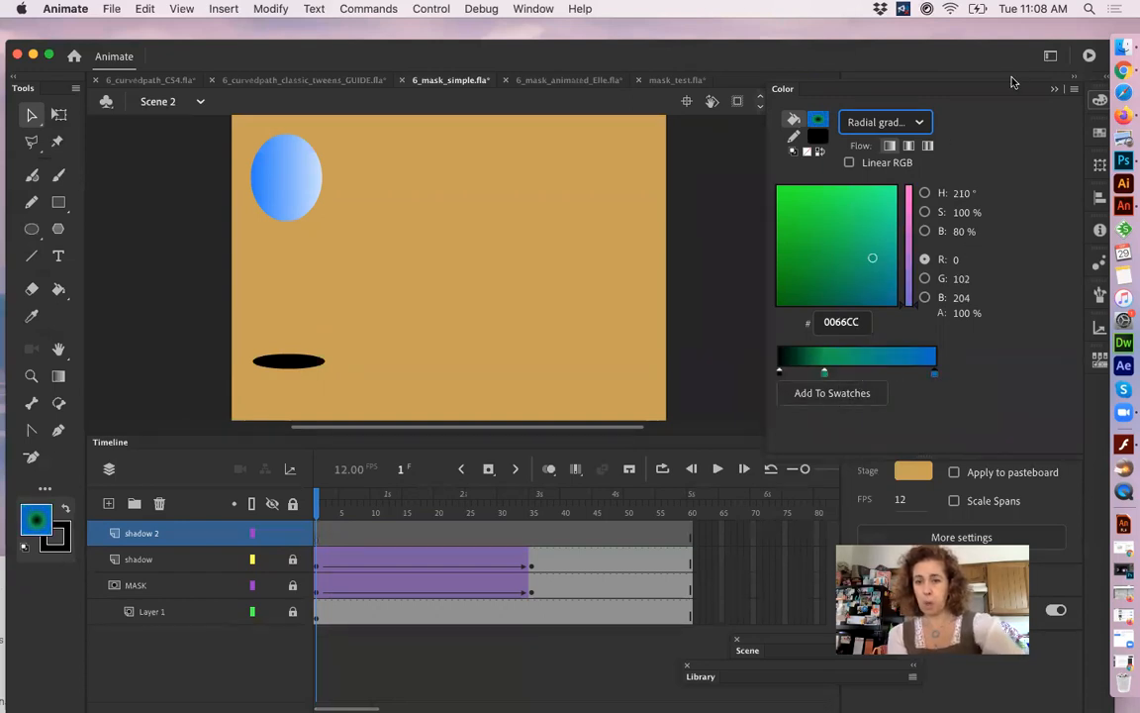
click(837, 373)
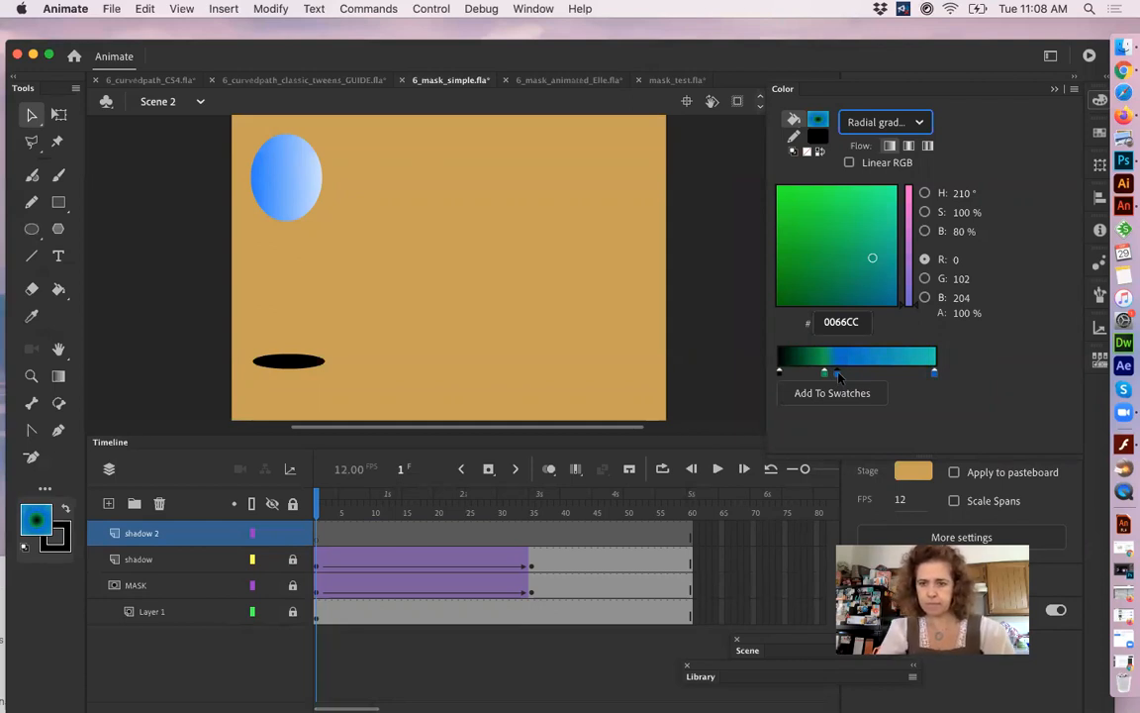
drag(838, 374, 846, 351)
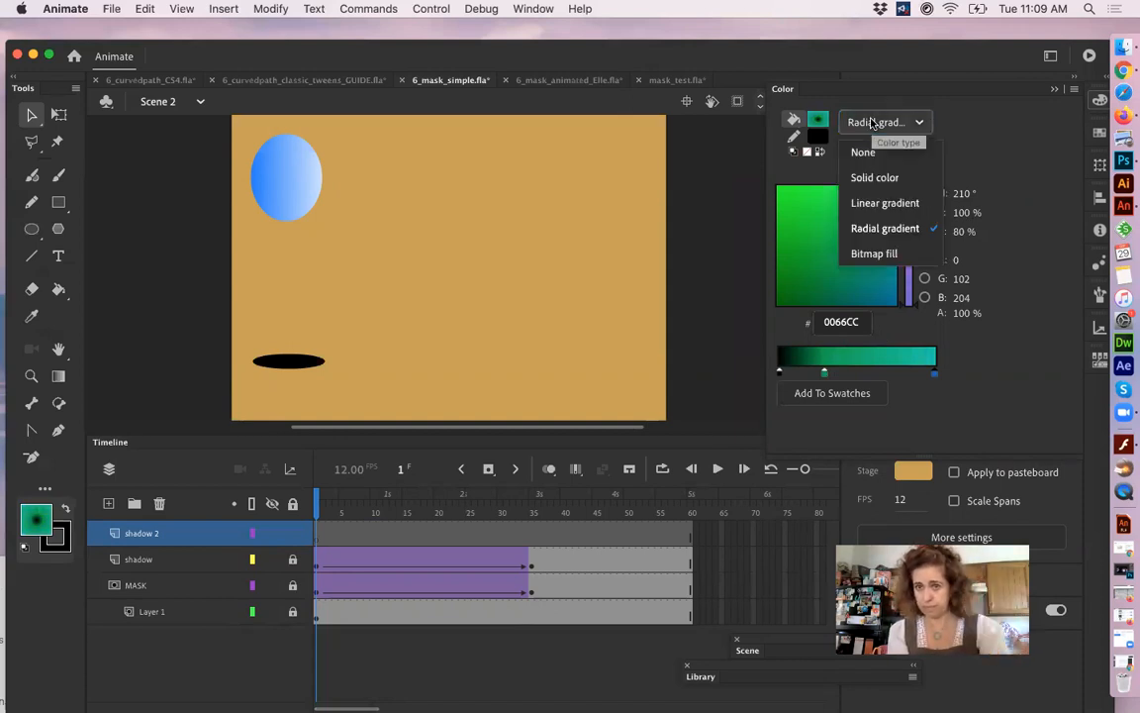
- Switch the fill to solid color and back to radial gradient, and try to reduce it to its end stops
click(867, 177)
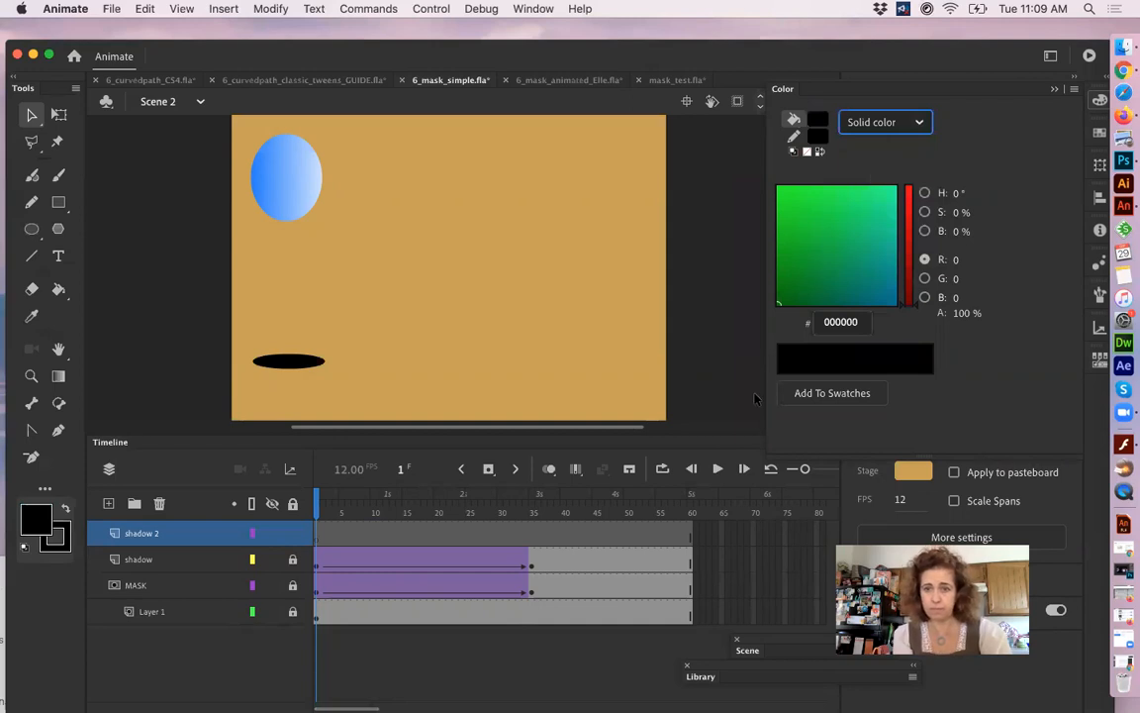
click(884, 121)
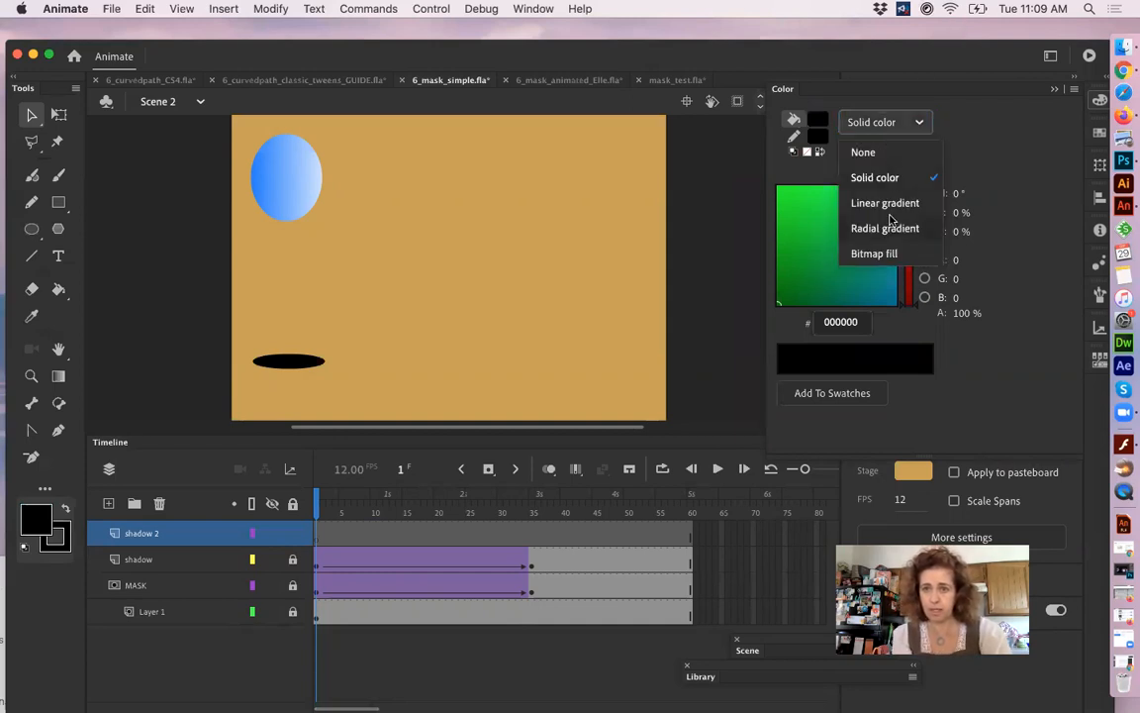
click(865, 228)
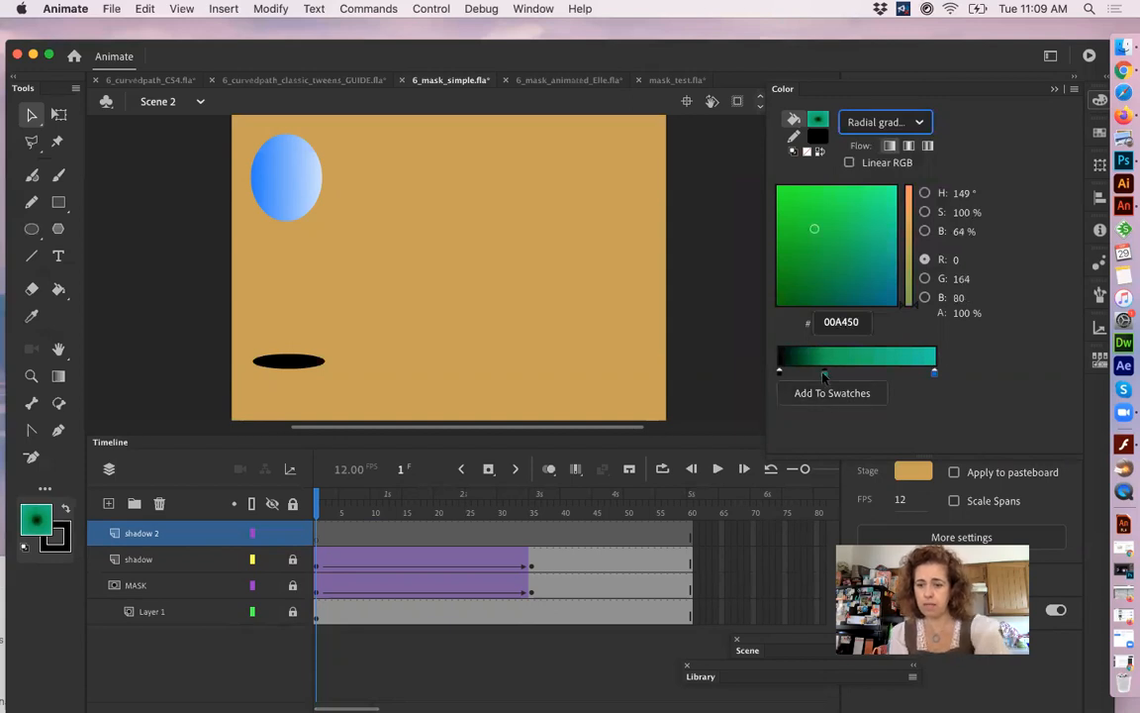
drag(826, 379, 954, 239)
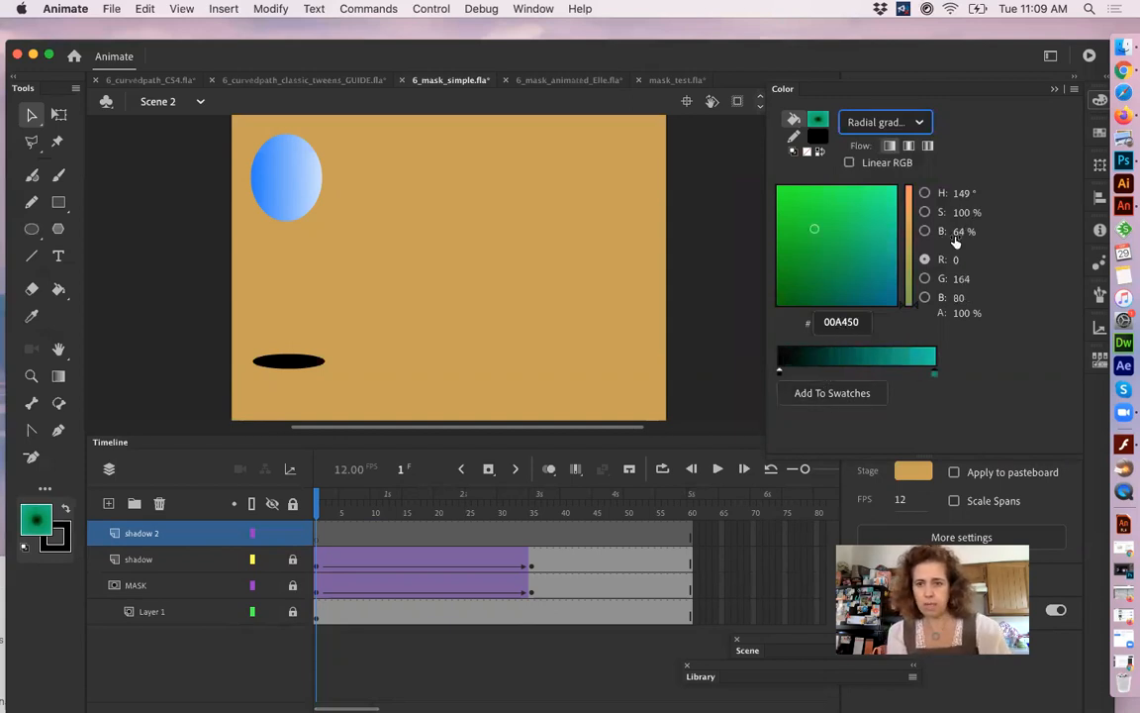
drag(935, 375, 849, 374)
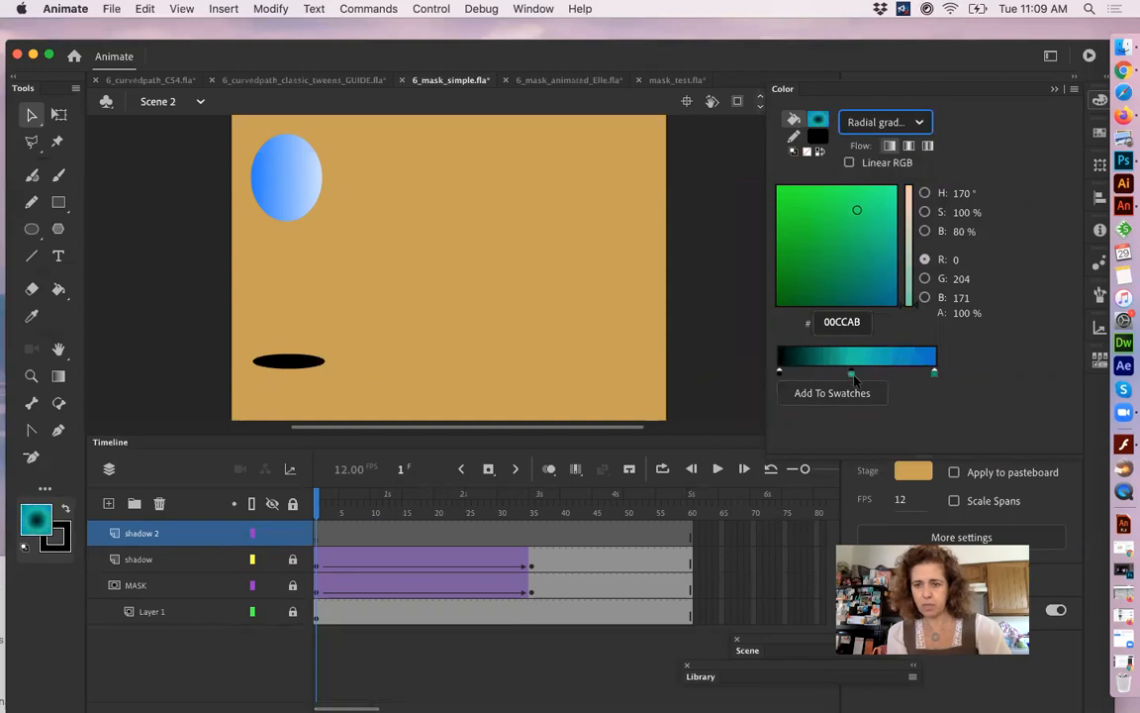
click(892, 371)
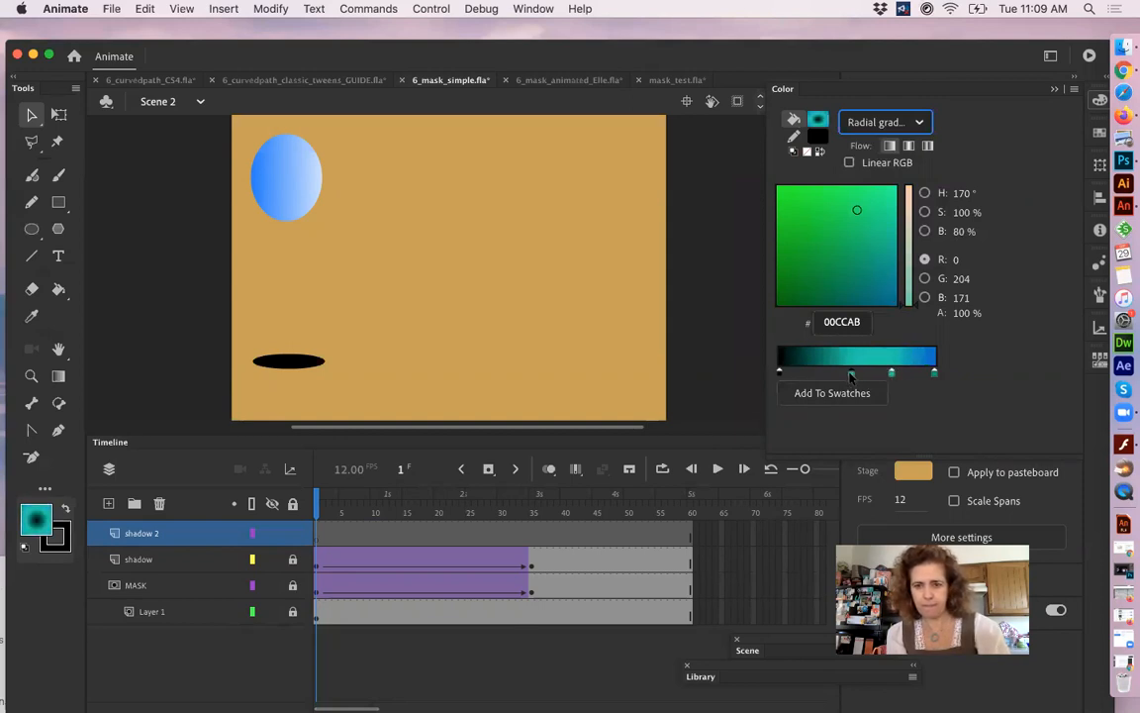
drag(852, 374, 1126, 174)
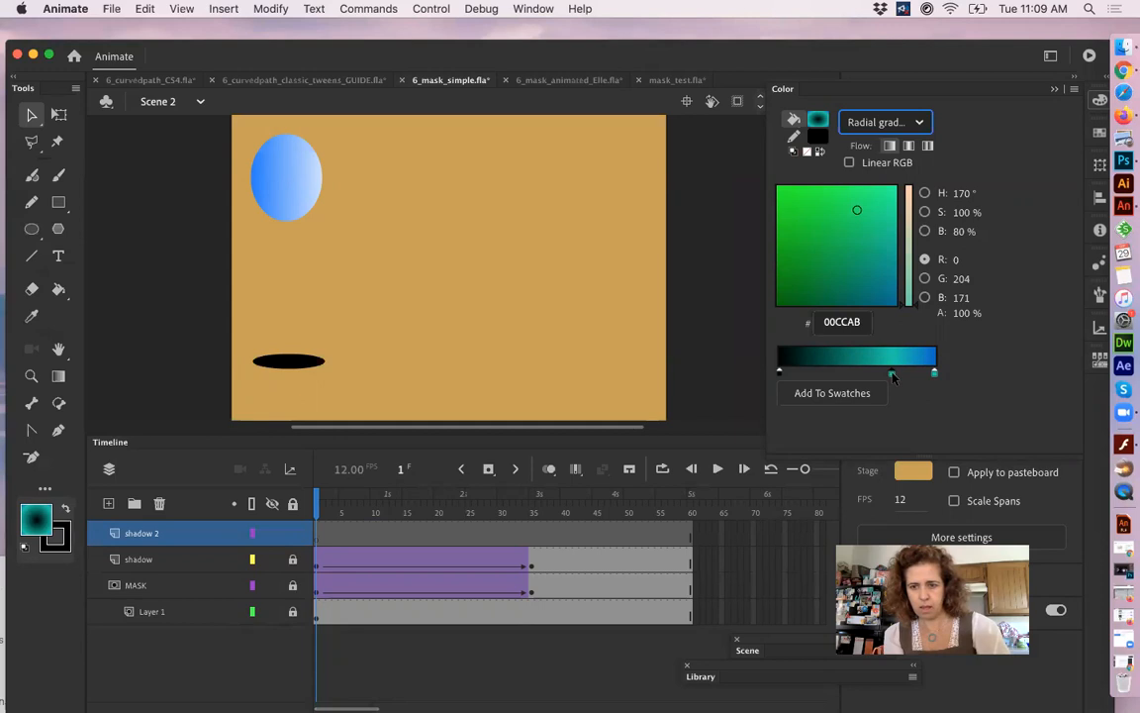
click(934, 372)
key(super+space)
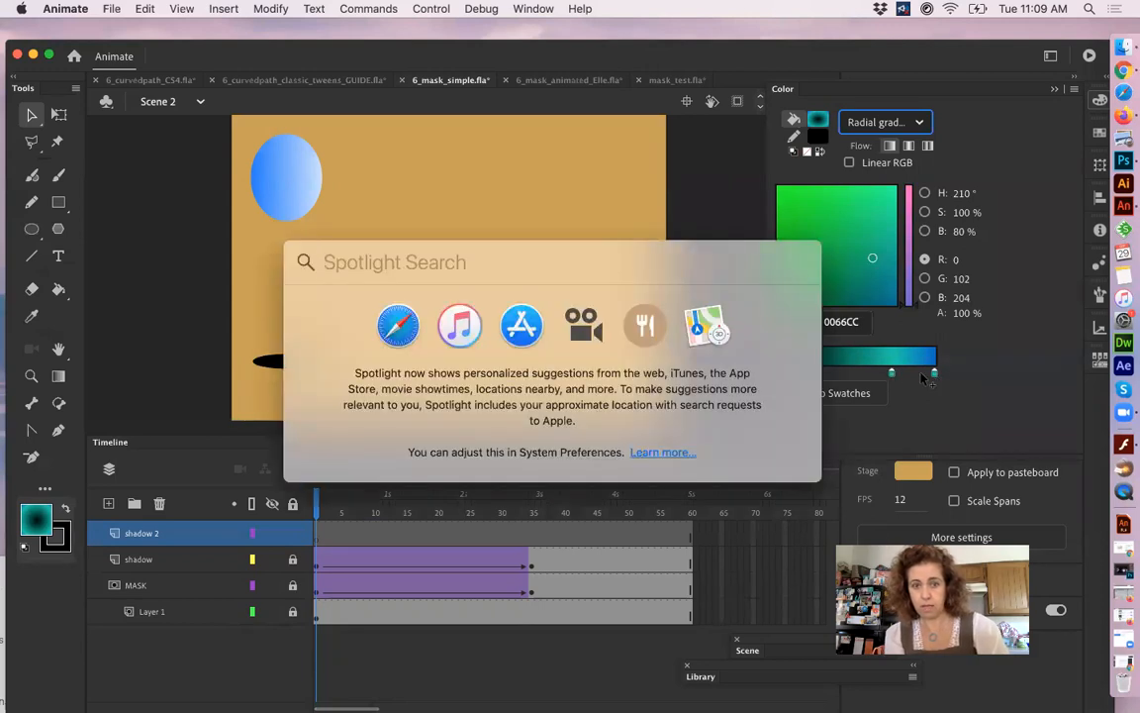
click(889, 372)
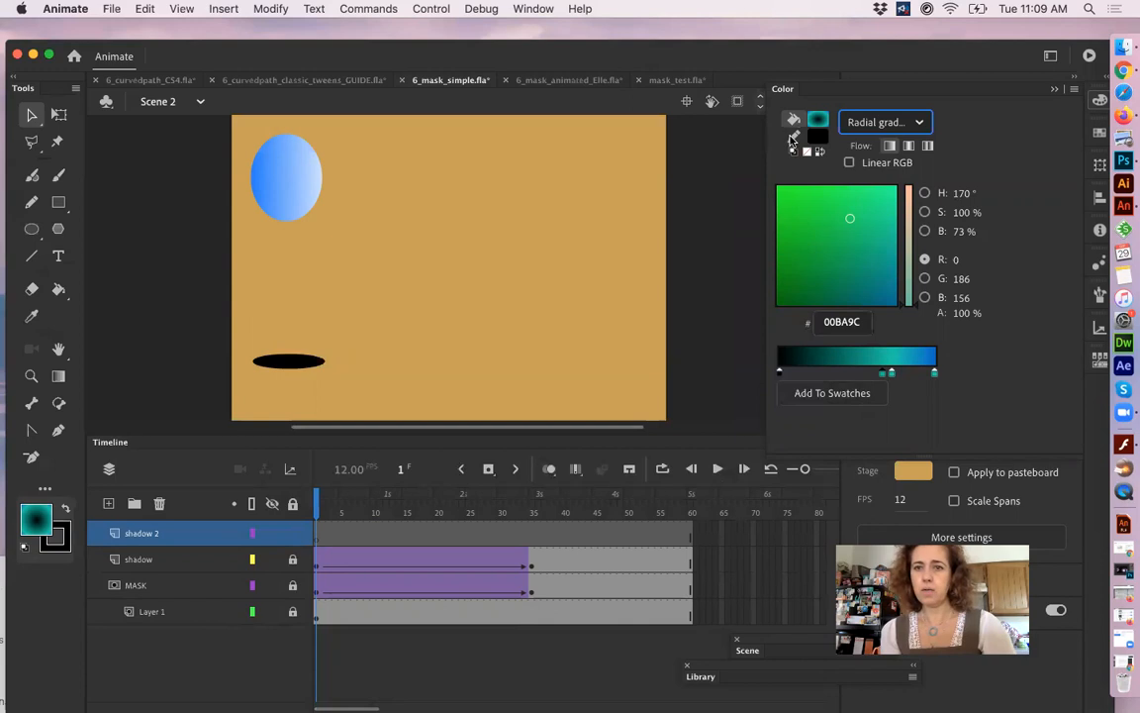
- Set the stroke color type to a radial gradient
click(793, 139)
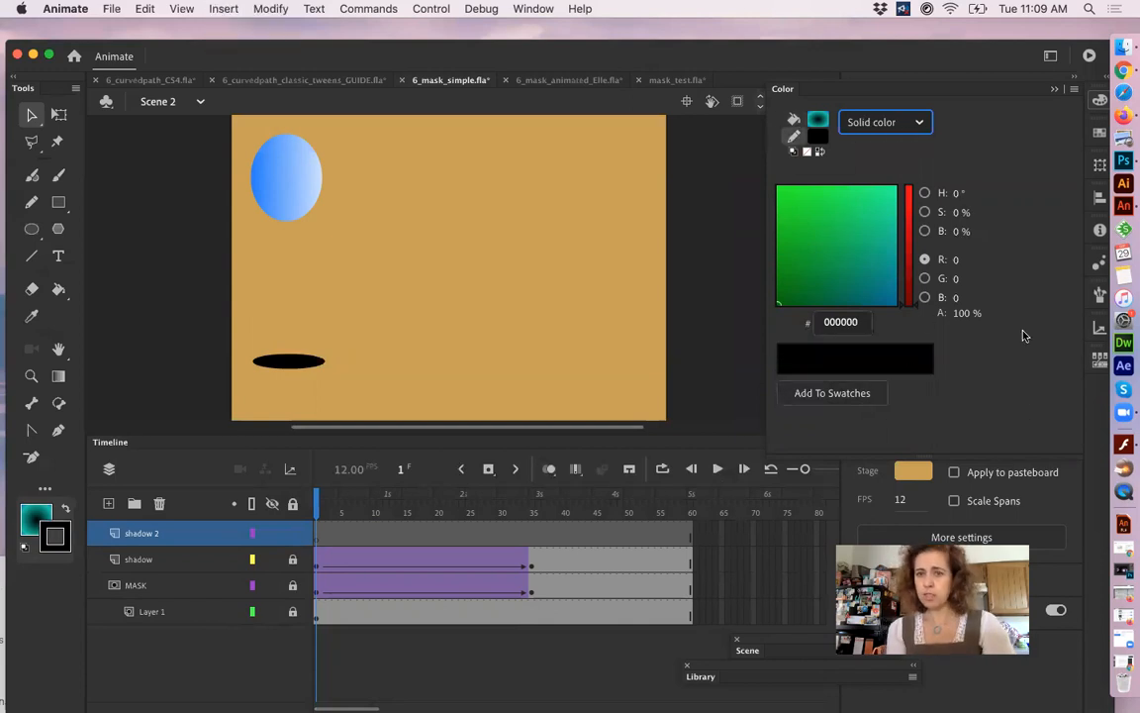
click(879, 121)
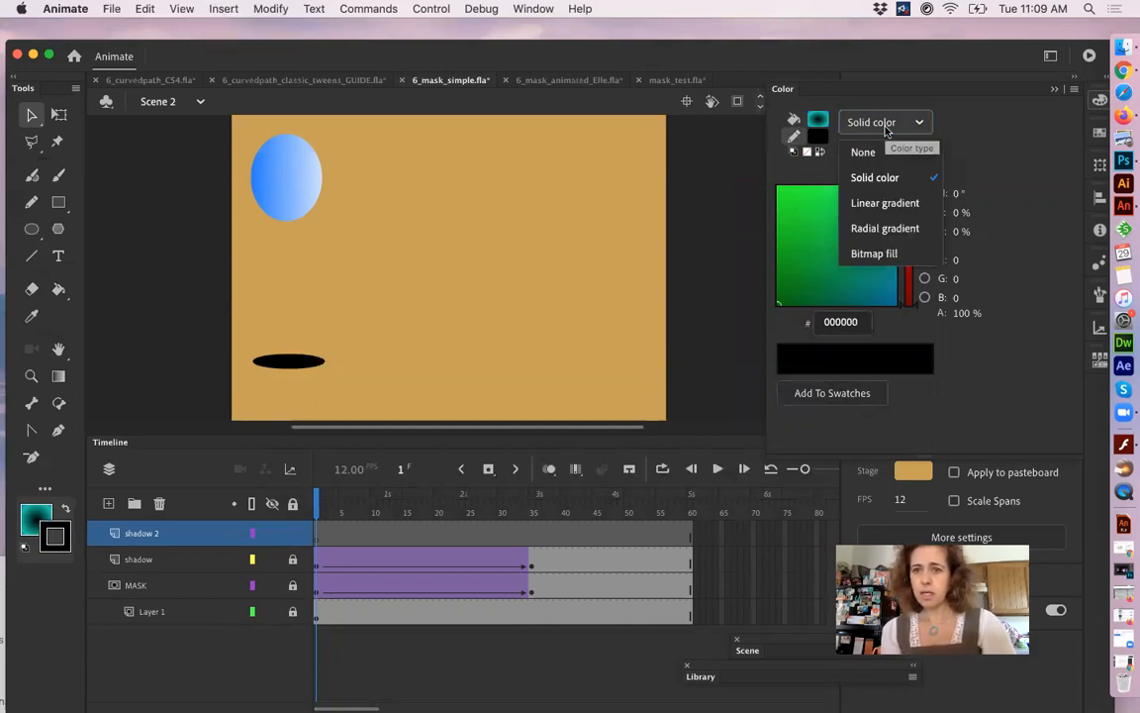
click(851, 228)
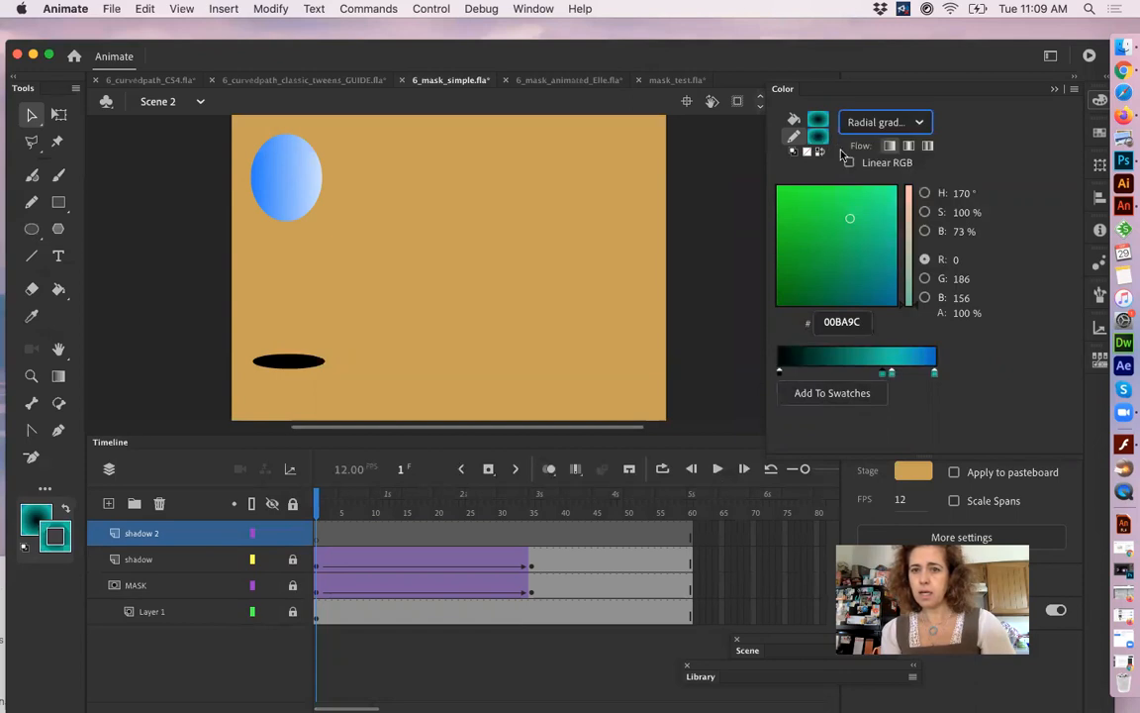
- Set both the fill color and the stroke color to solid black (000000)
click(817, 120)
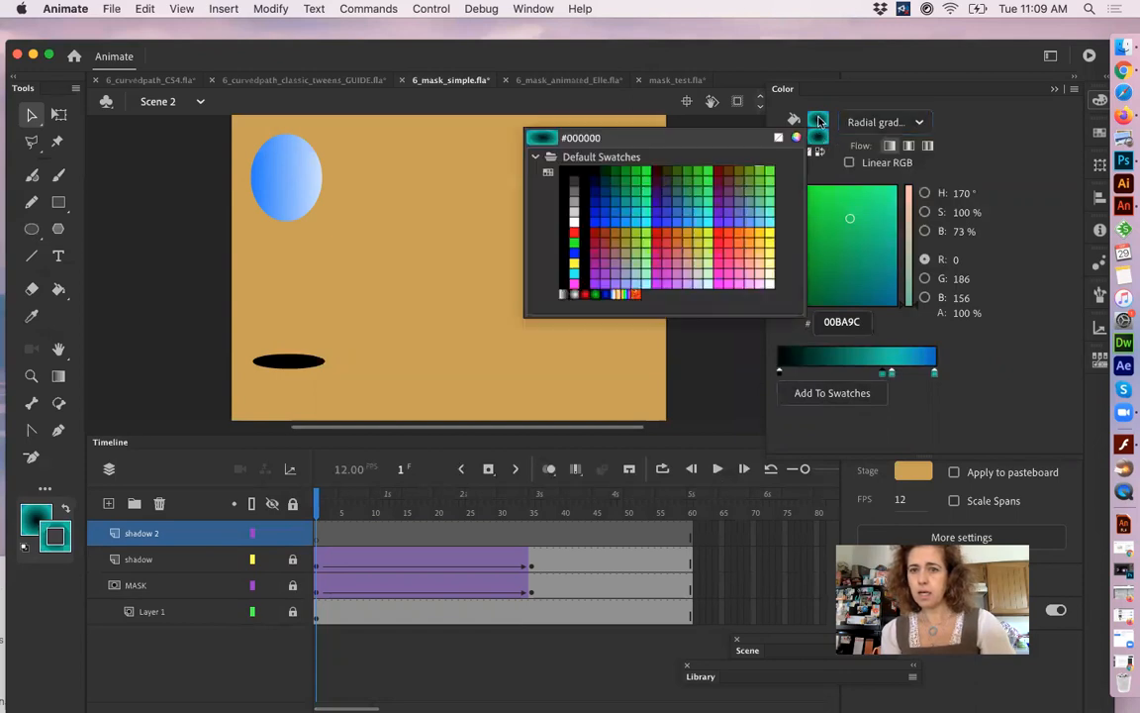
click(573, 173)
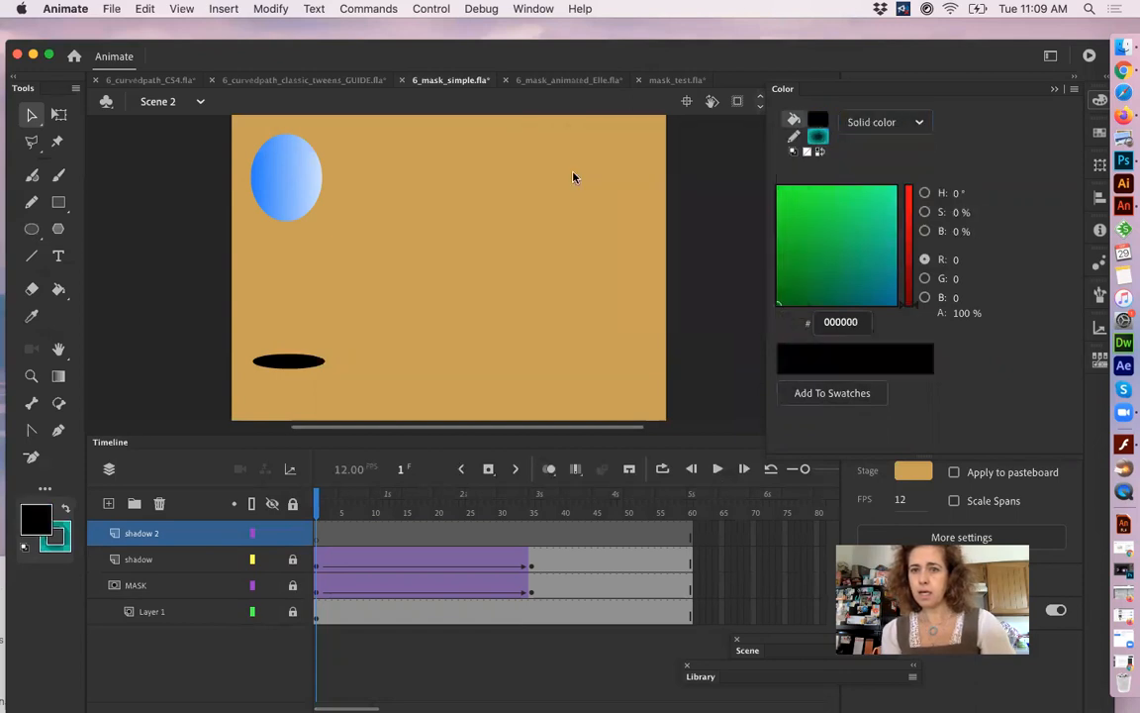
click(818, 140)
click(517, 171)
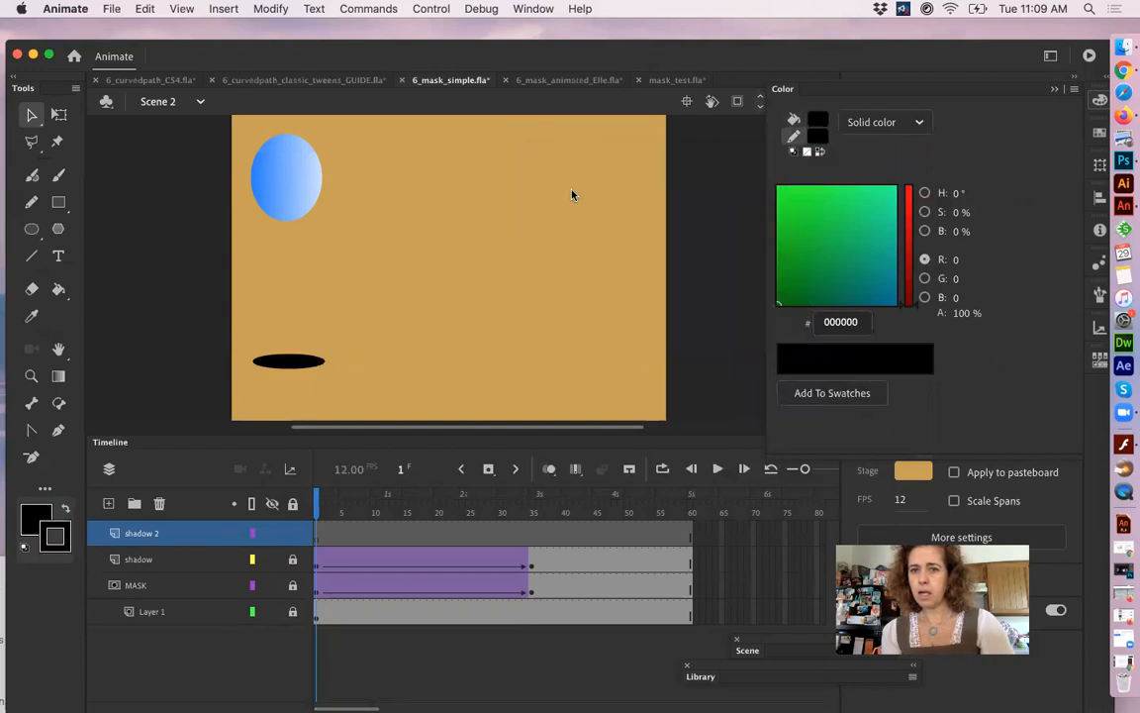
- Set the stroke to a radial gradient and replace its teal and blue stops with the default white-to-black radial swatch
click(877, 121)
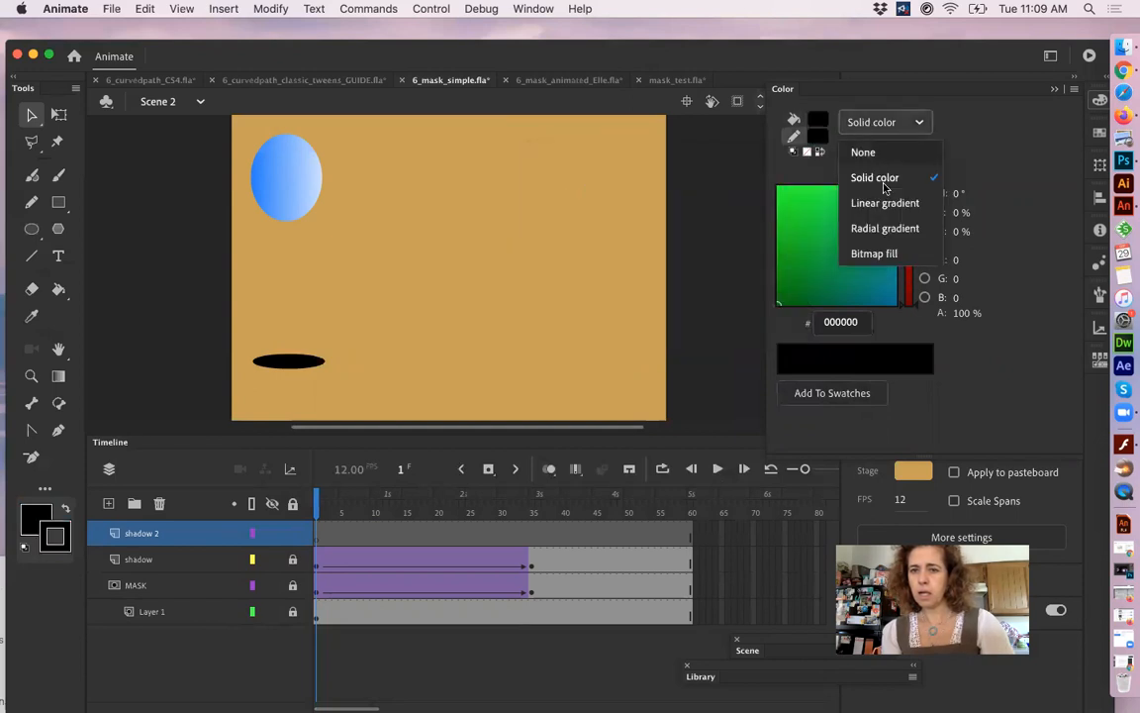
click(868, 230)
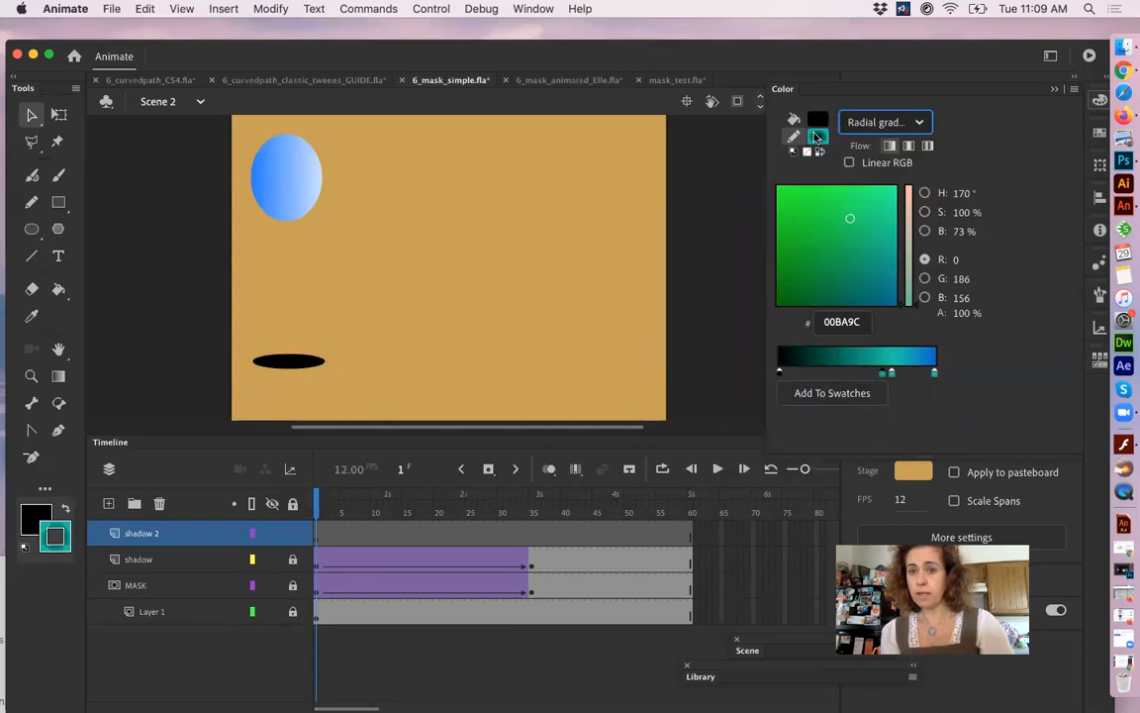
click(816, 137)
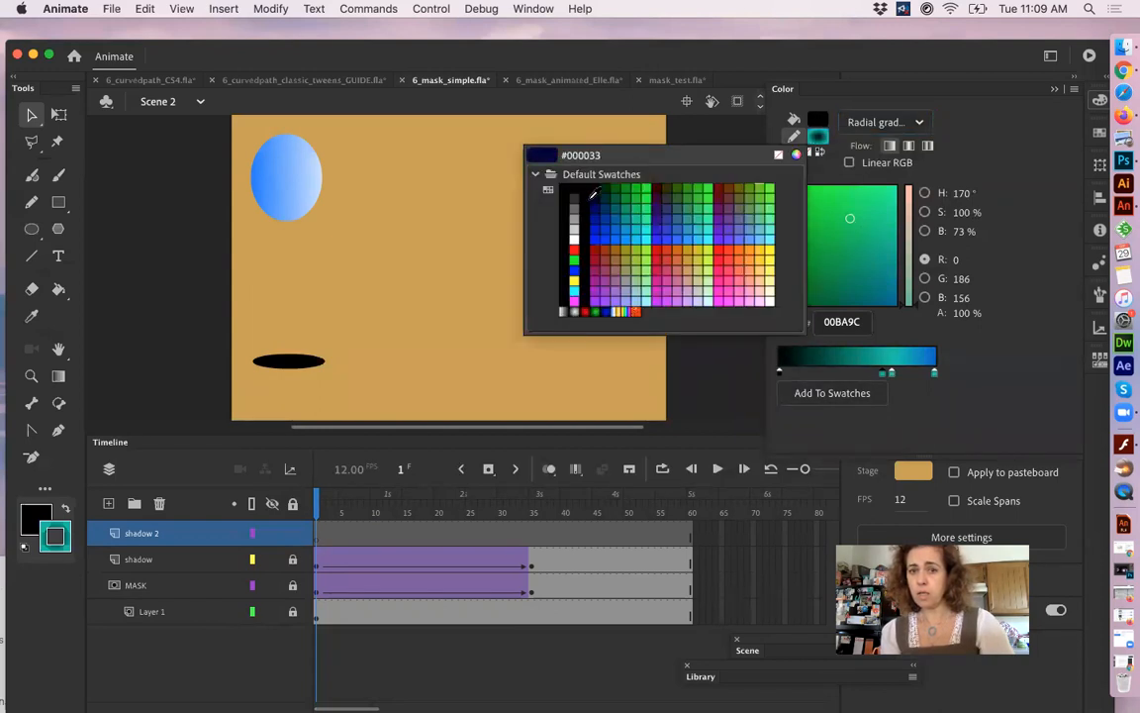
click(574, 312)
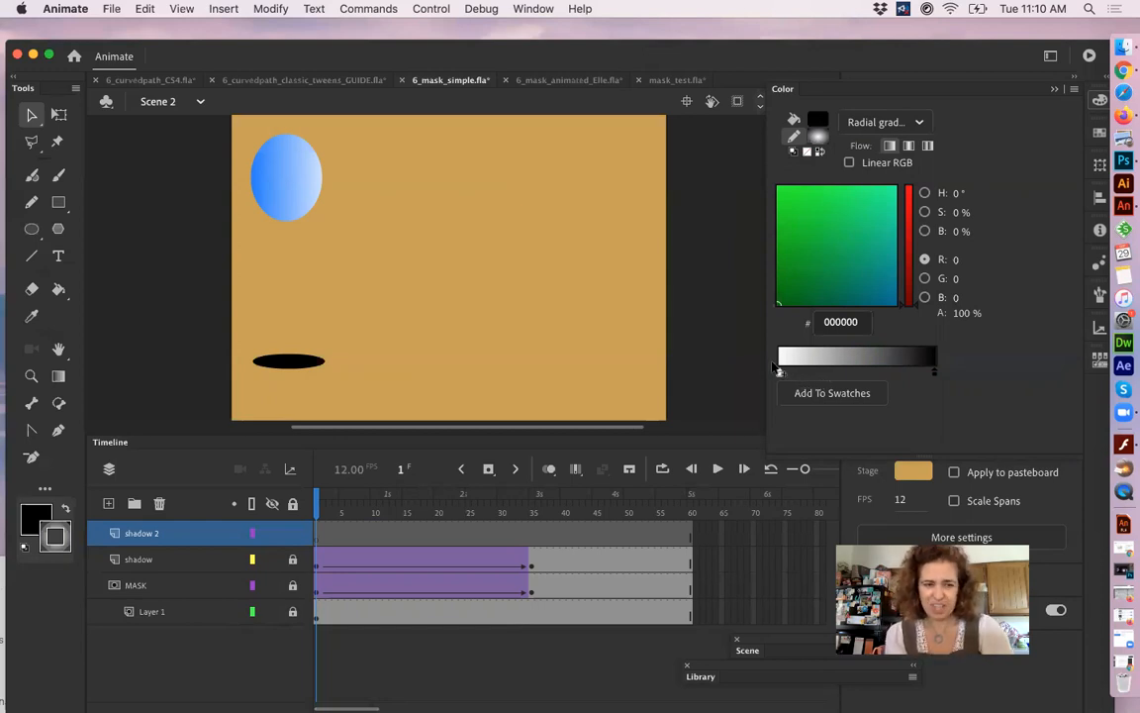
- Draw a black oval without a stroke, about 109 by 42 px, between the ball and the existing shadow on the shadow 2 layer
click(32, 228)
click(55, 538)
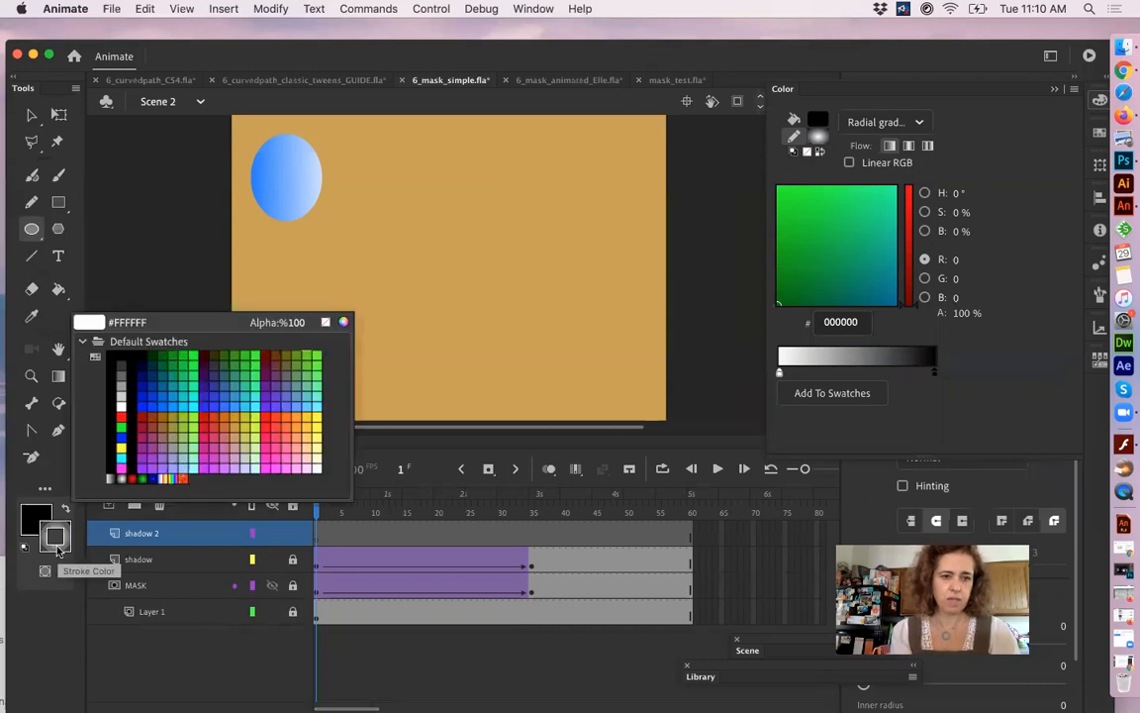
click(325, 324)
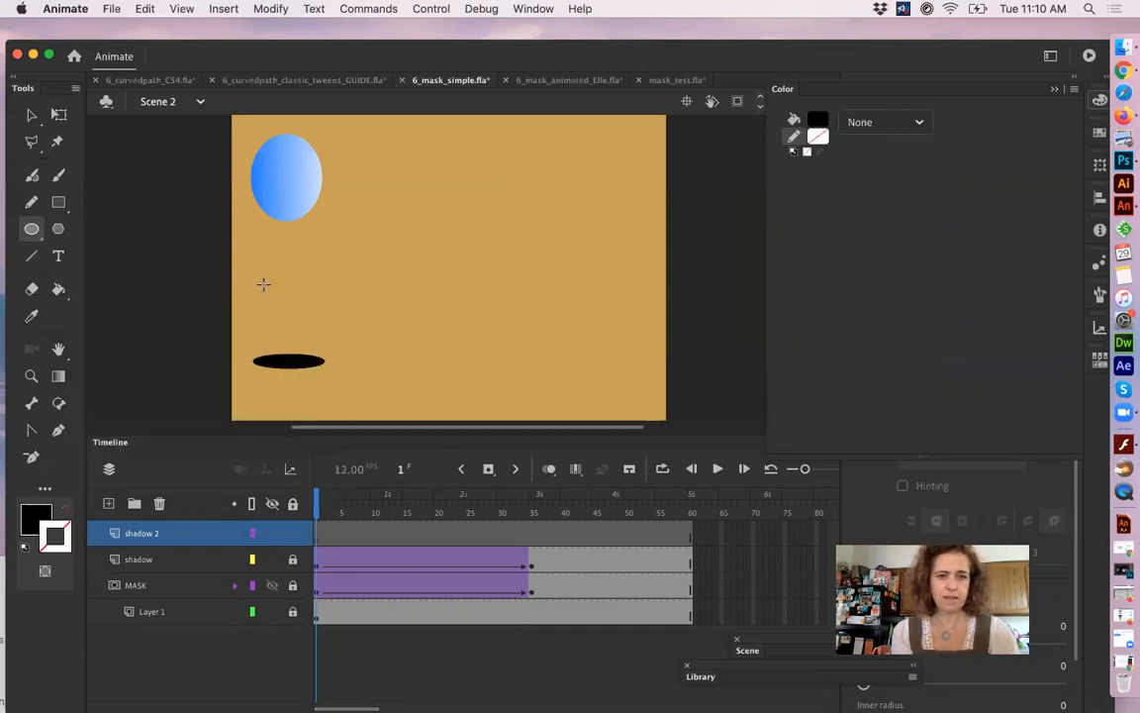
drag(256, 270, 342, 302)
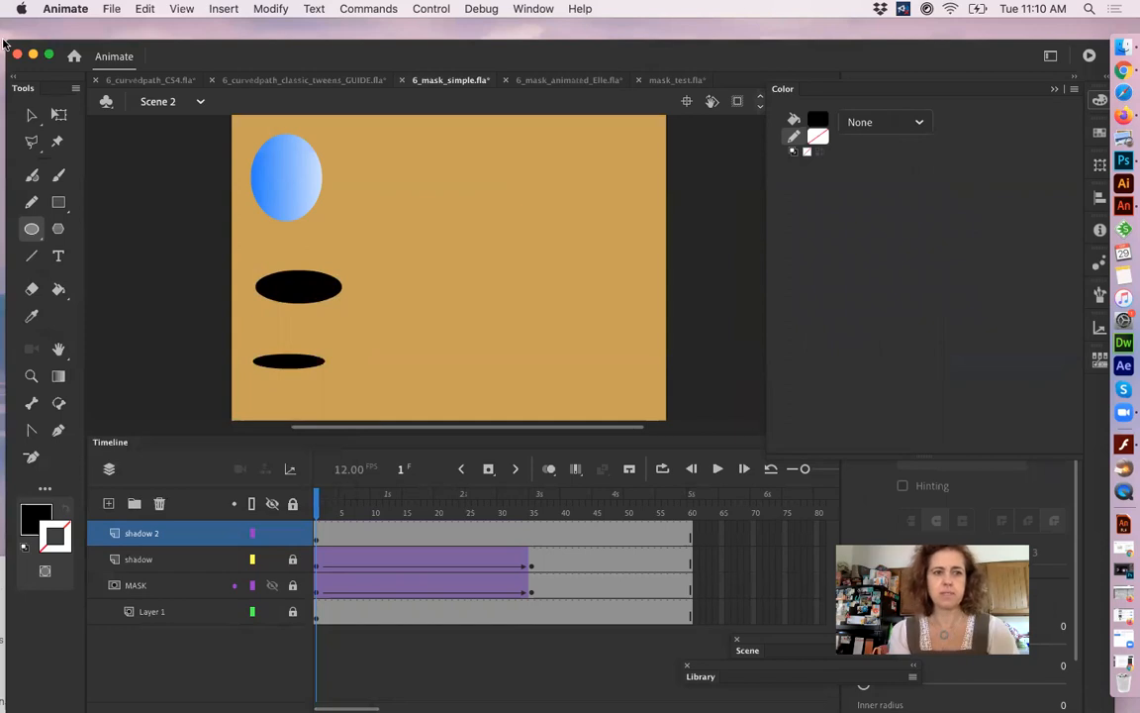
- Fill the new oval with a radial gradient running from black at the center to white at the edge
click(31, 116)
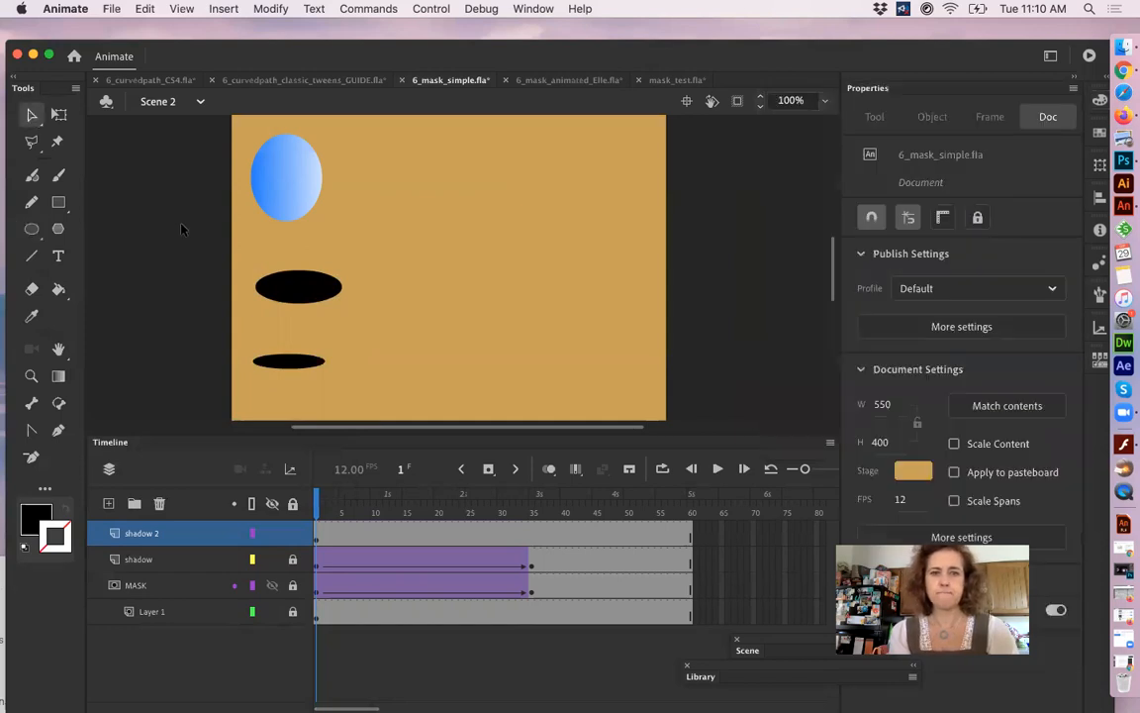
click(299, 277)
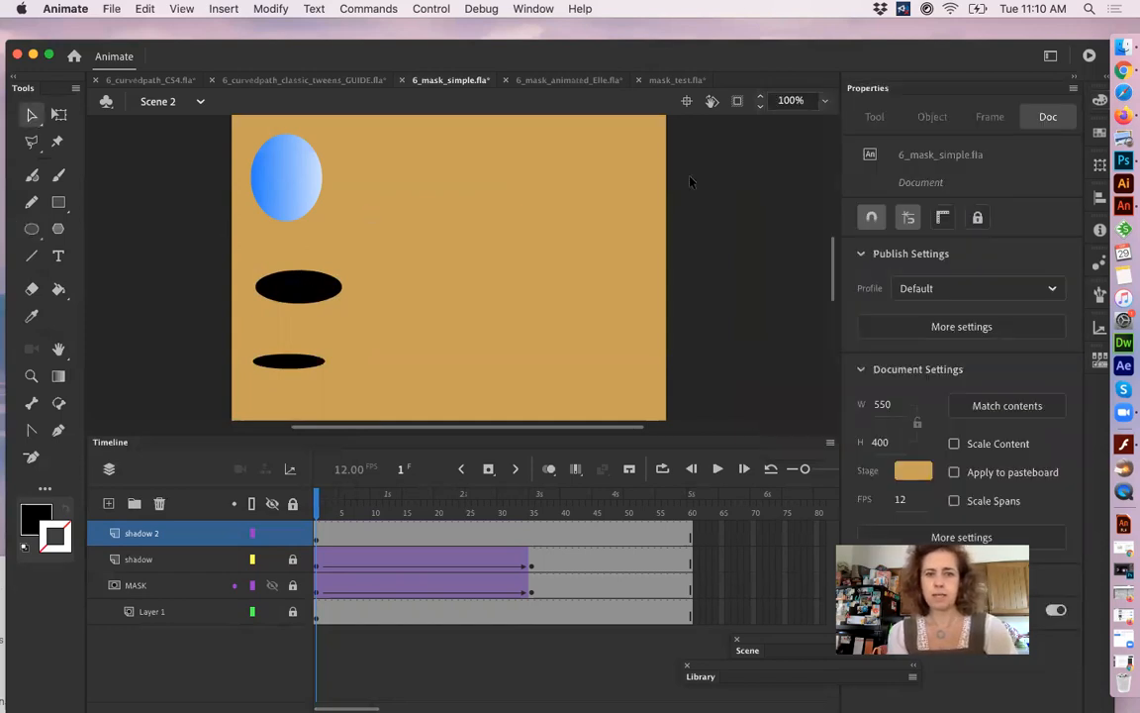
click(1099, 102)
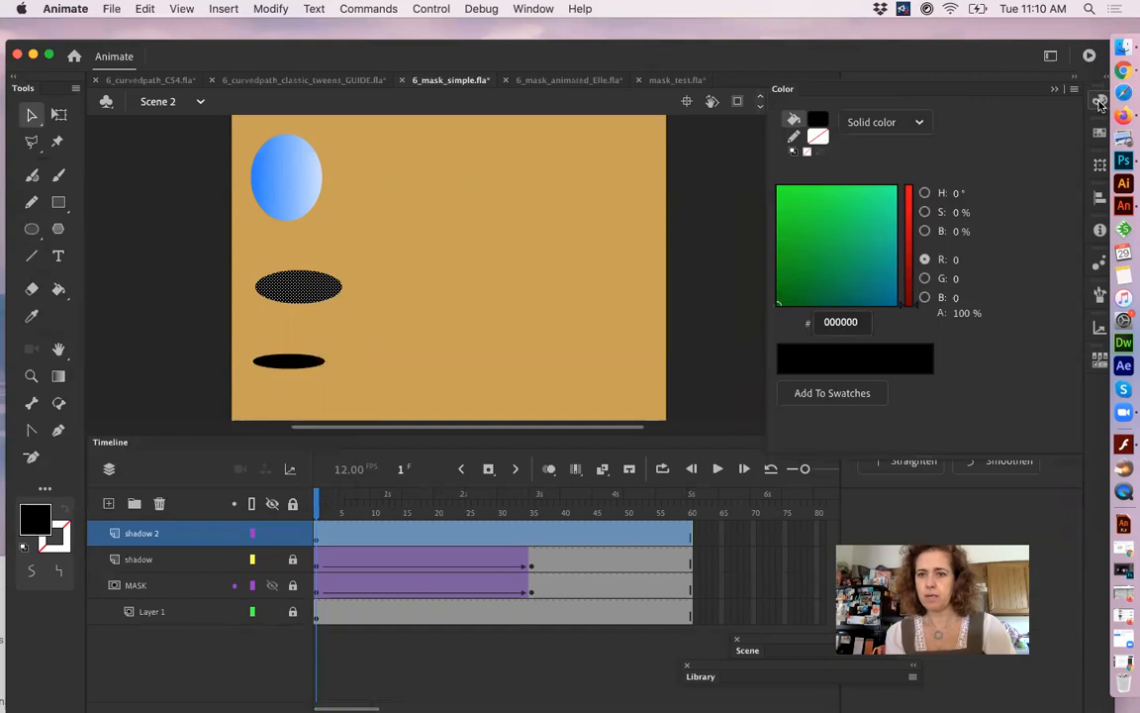
click(888, 123)
click(884, 226)
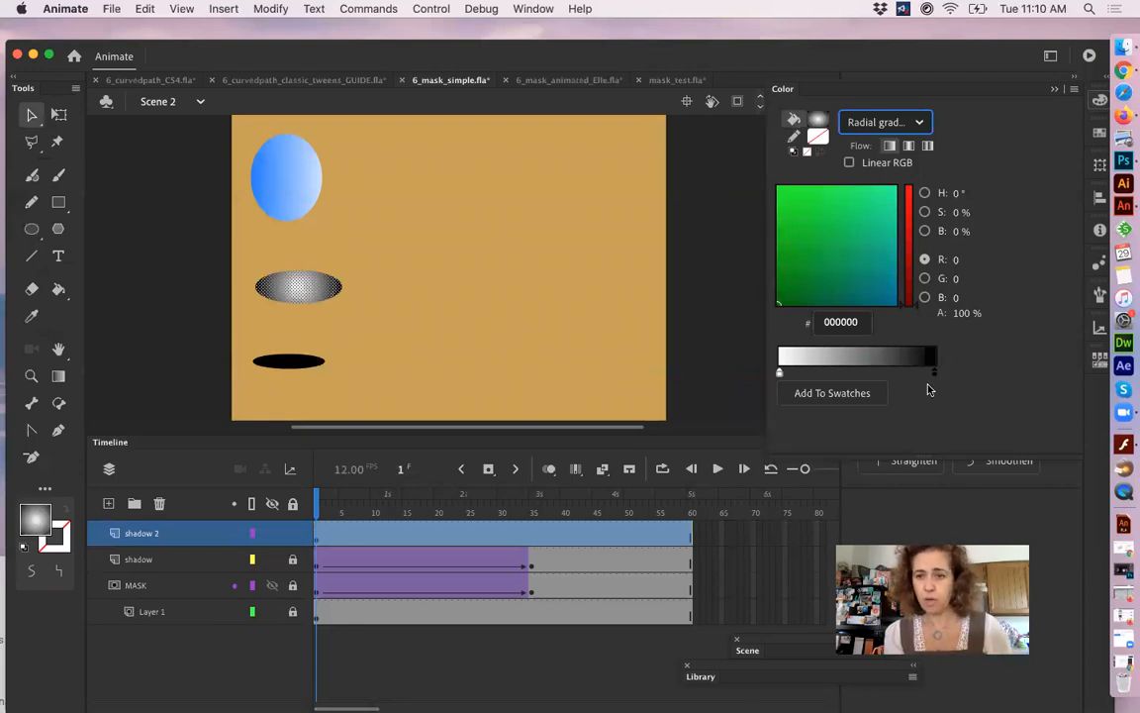
drag(934, 374, 967, 376)
drag(820, 374, 779, 374)
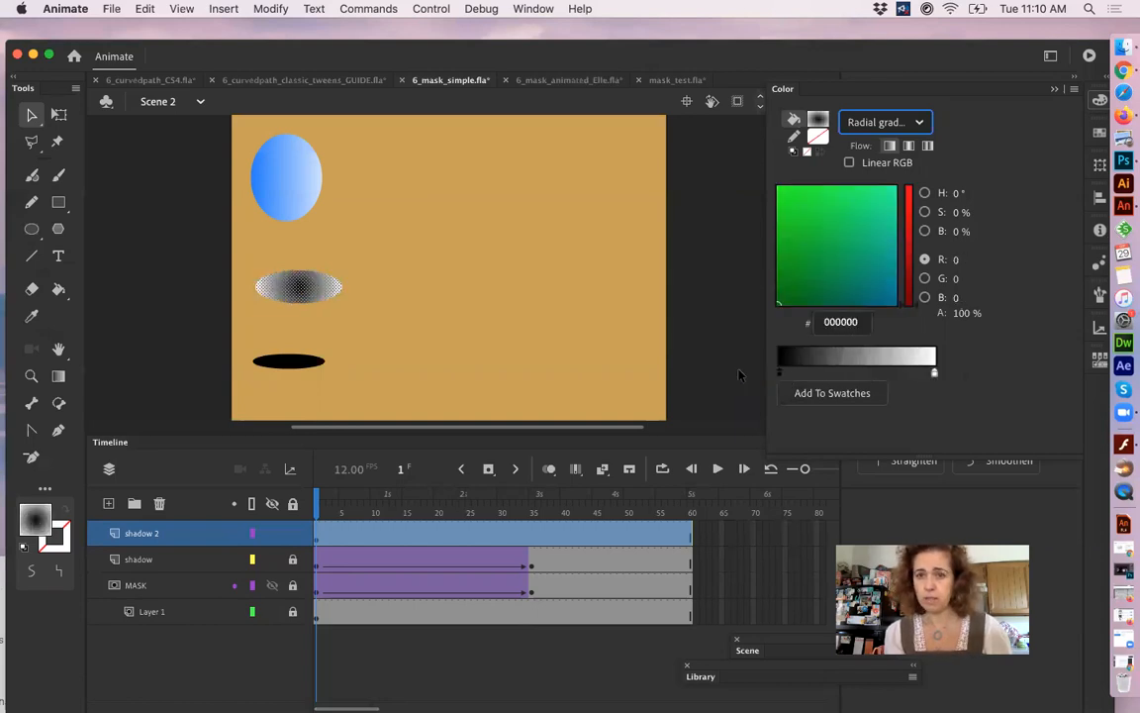
- Set the color of the radial gradient's outer stop to the yellow-orange swatch FFCC66
click(934, 374)
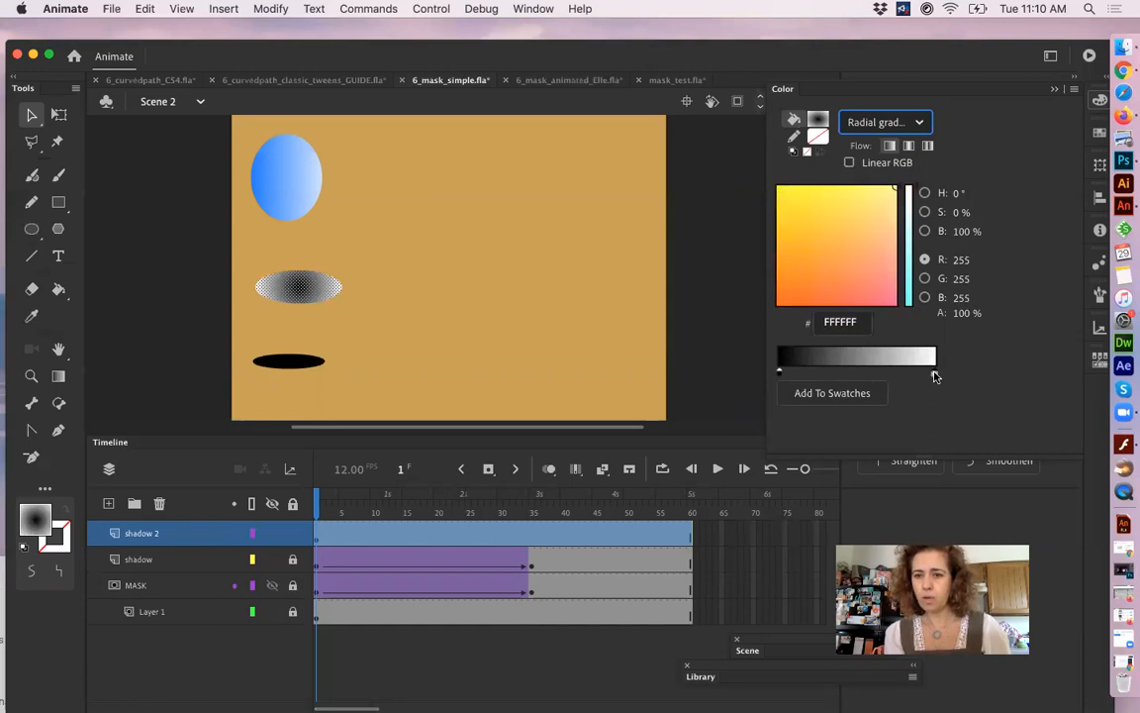
double_click(934, 374)
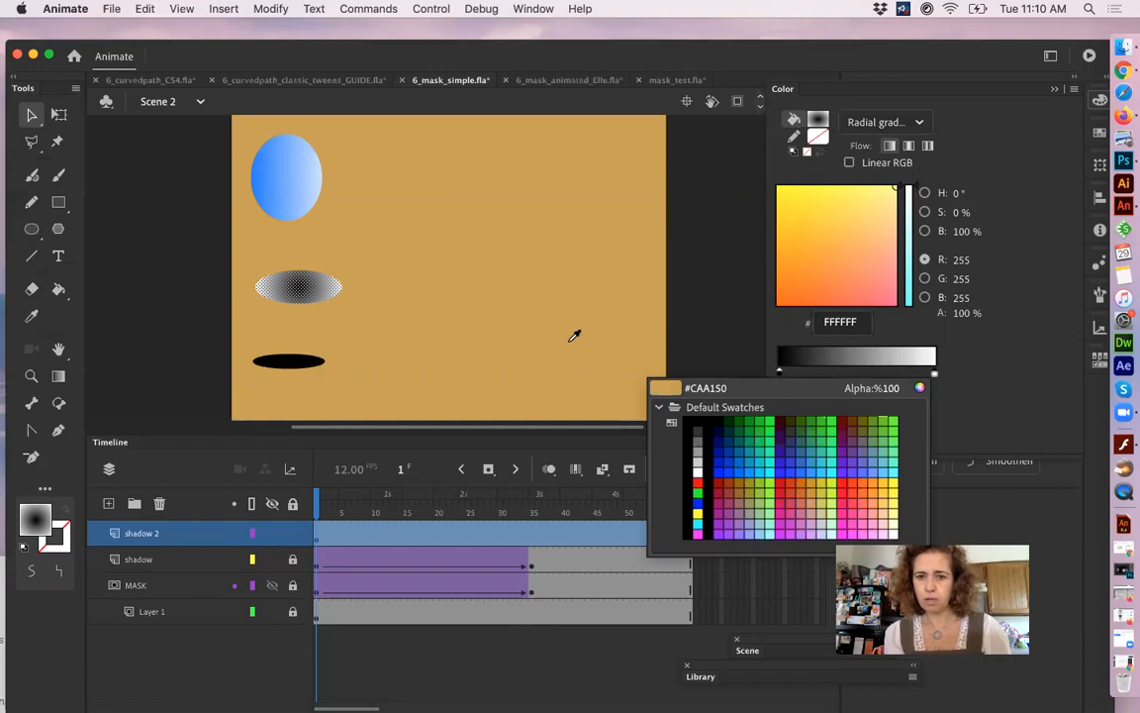
click(570, 341)
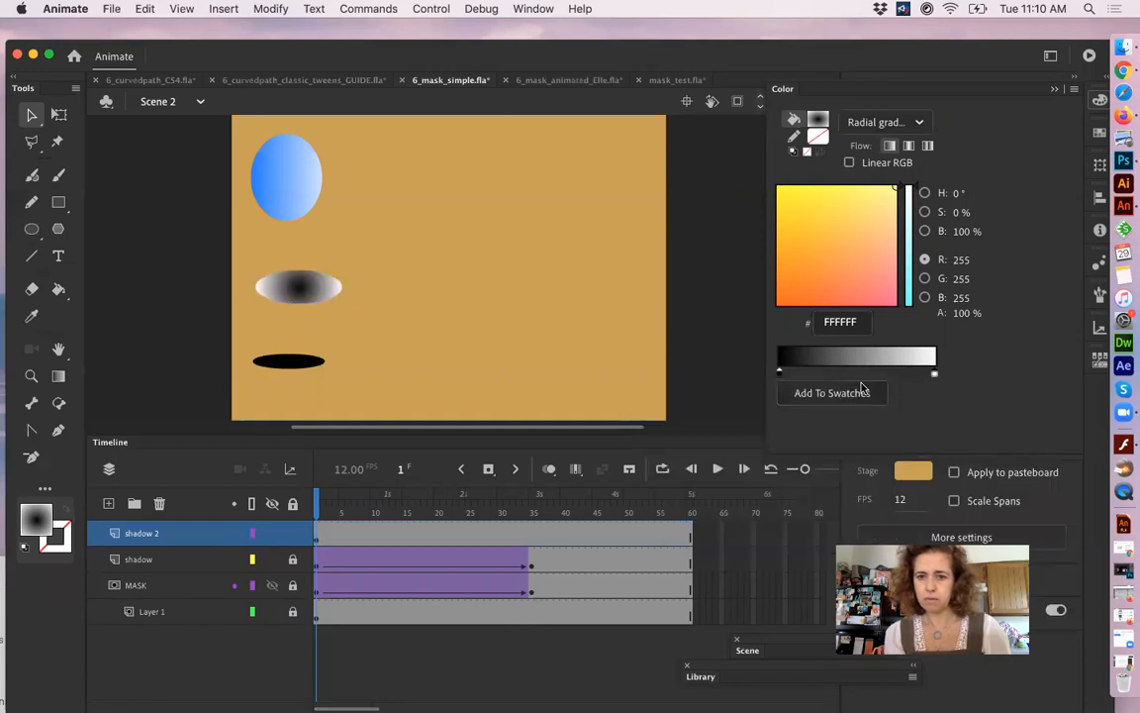
click(936, 377)
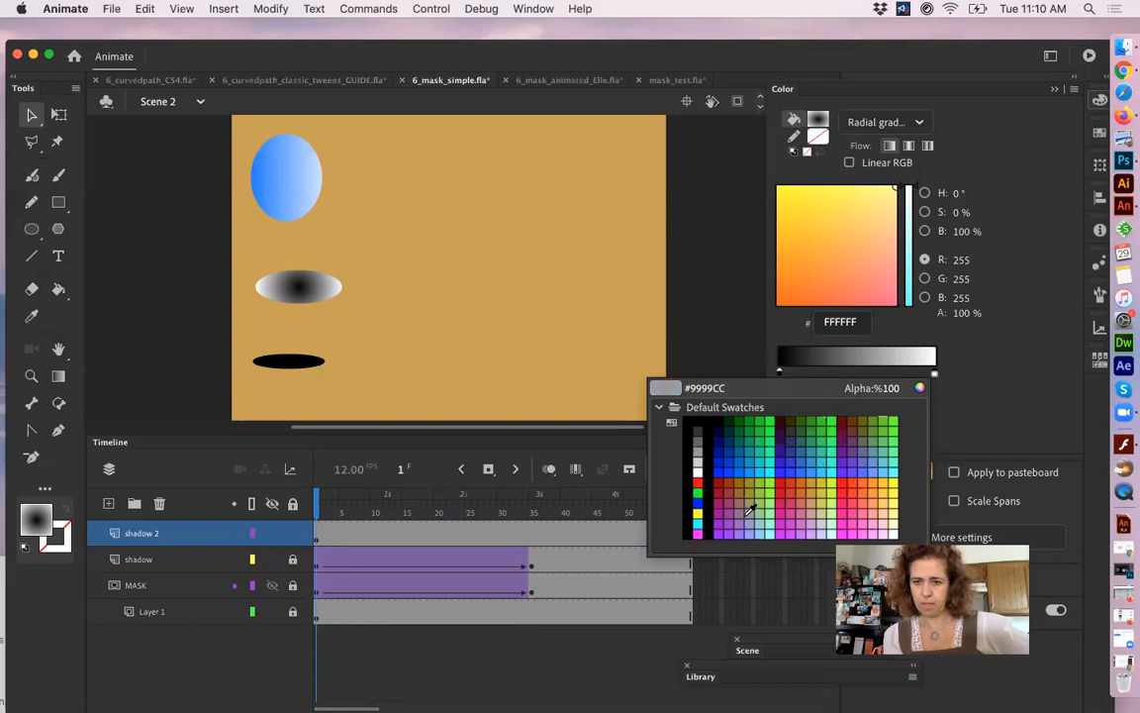
click(887, 501)
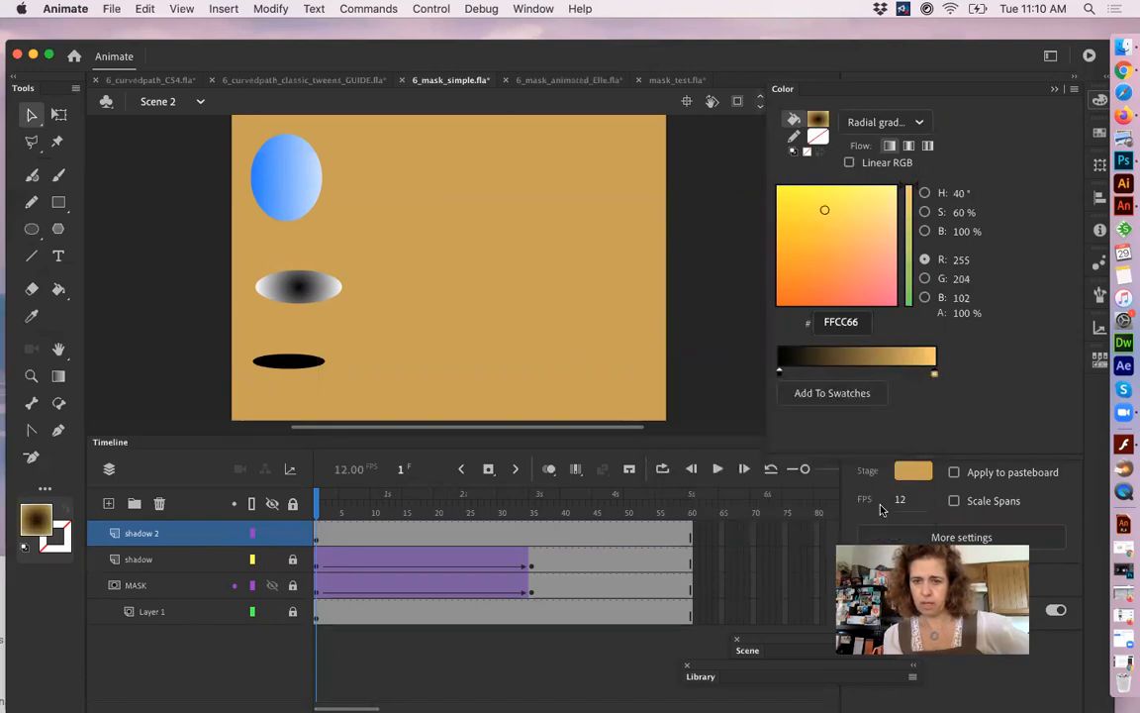
- Add a black intermediate stop about three quarters along the radial gradient and set the outer stop's alpha to 0%
click(861, 373)
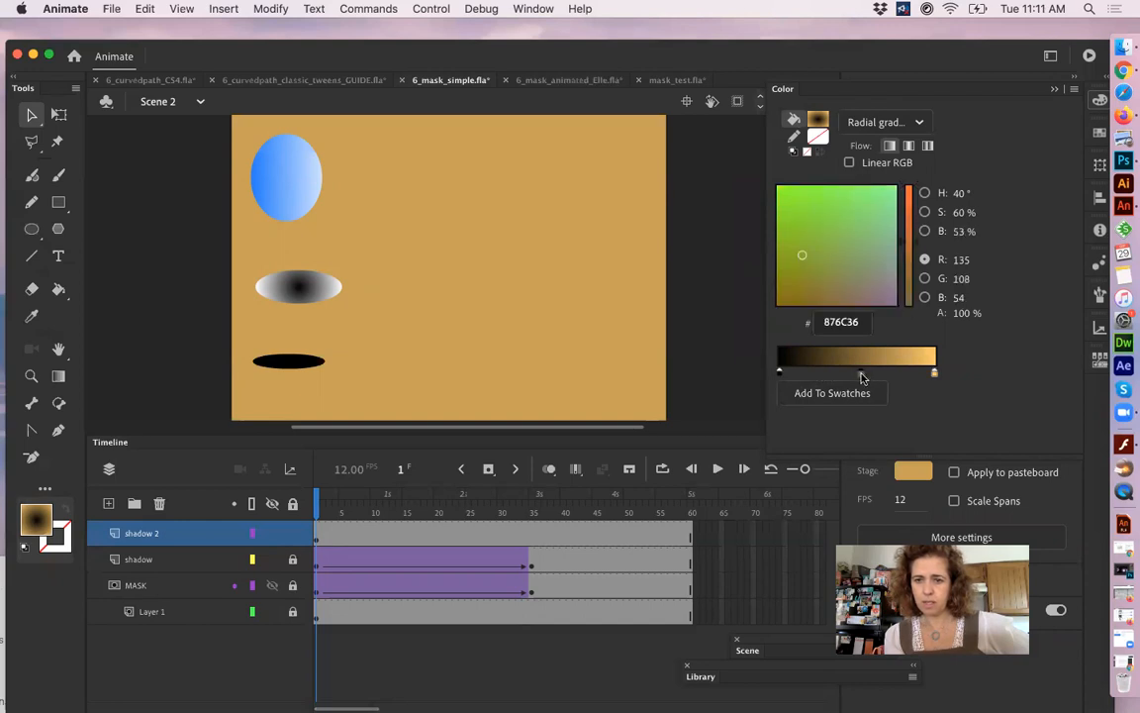
double_click(861, 373)
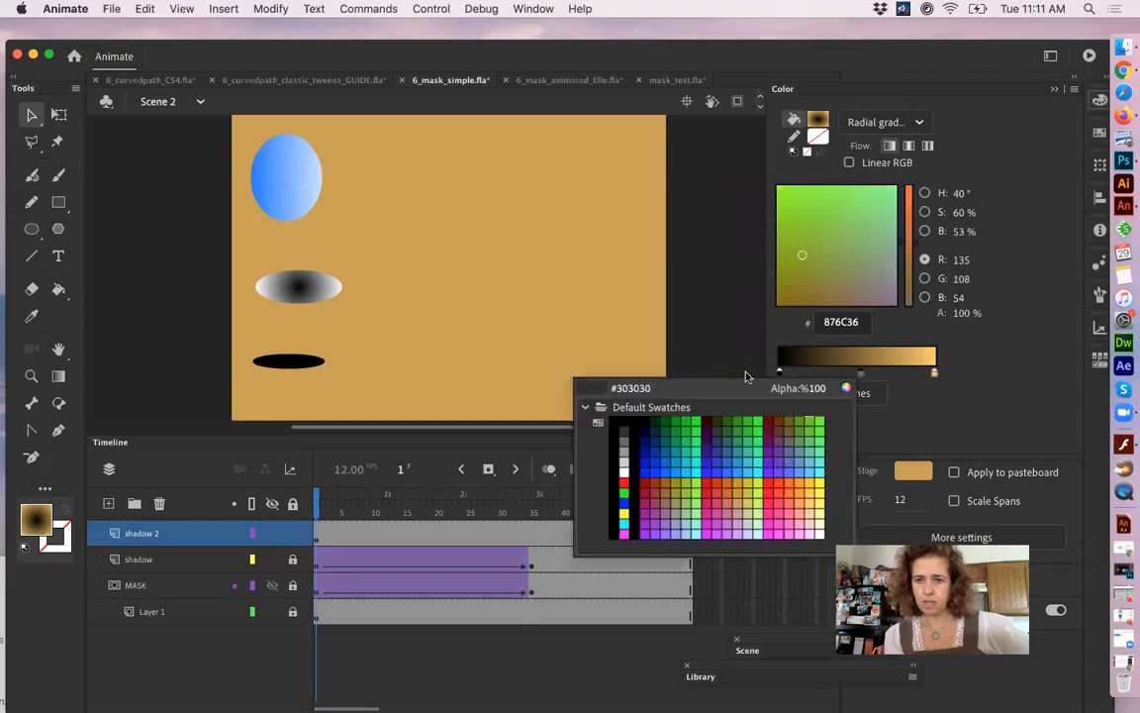
click(624, 423)
drag(861, 374, 898, 377)
click(898, 377)
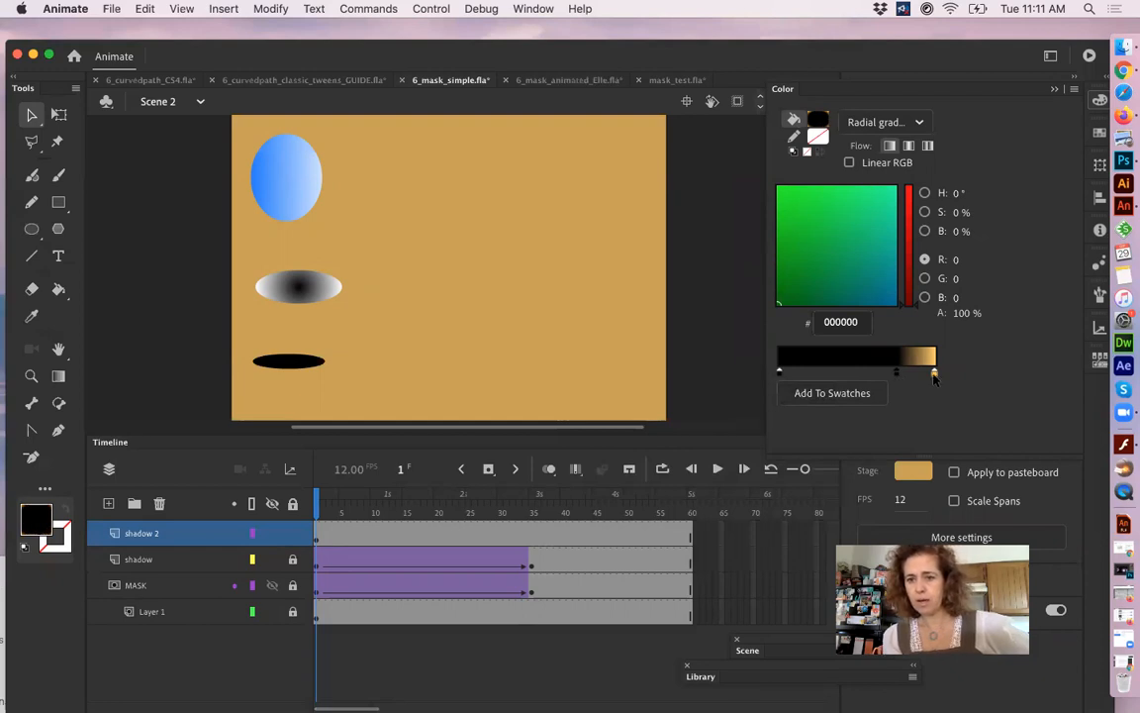
click(935, 374)
drag(962, 313, 665, 281)
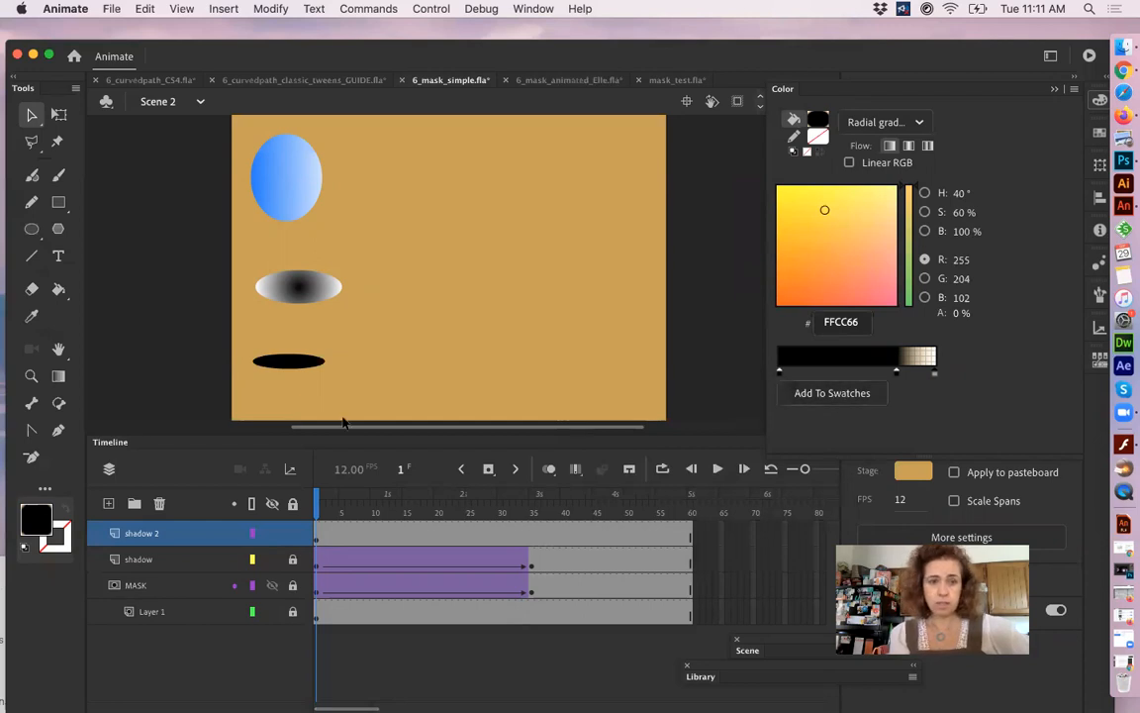
- Select the oval between the ball and the shadow and change its fill to the stage's tan color CAA150
click(315, 294)
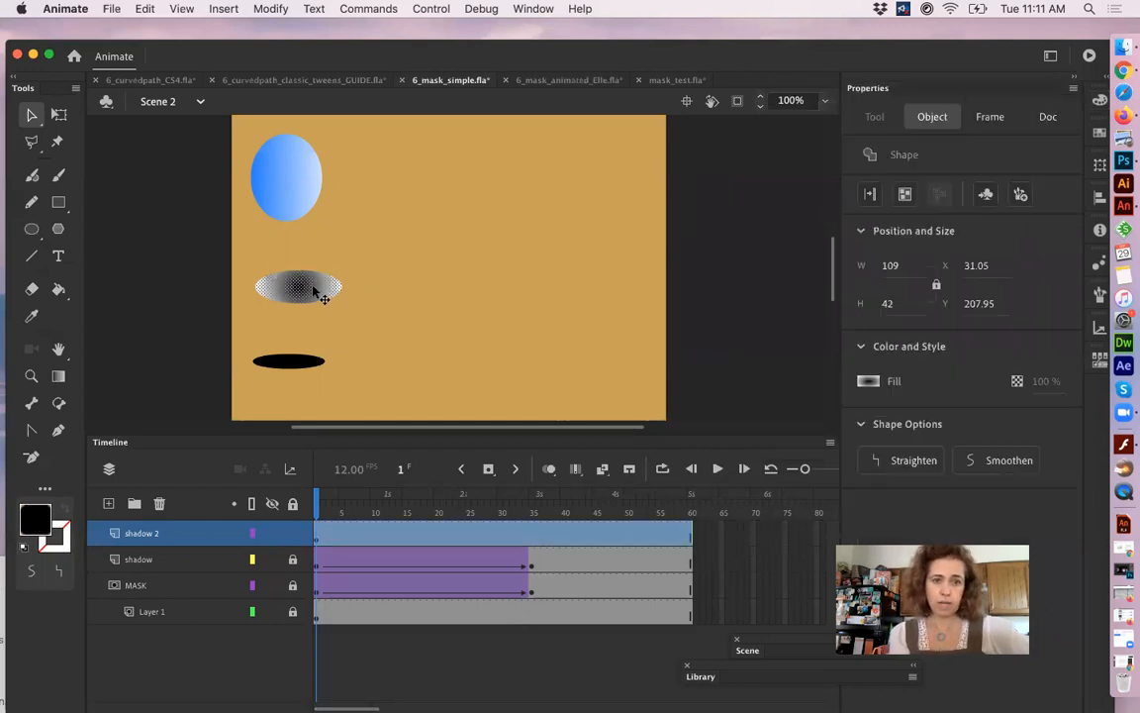
click(36, 518)
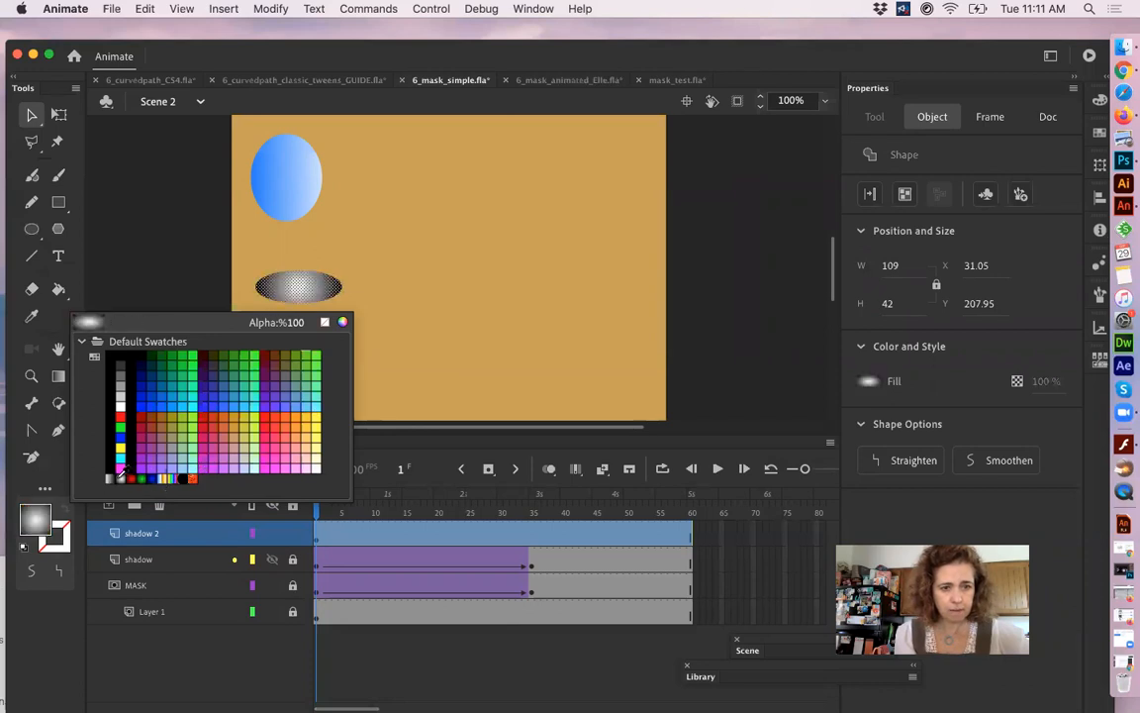
key(Escape)
click(607, 342)
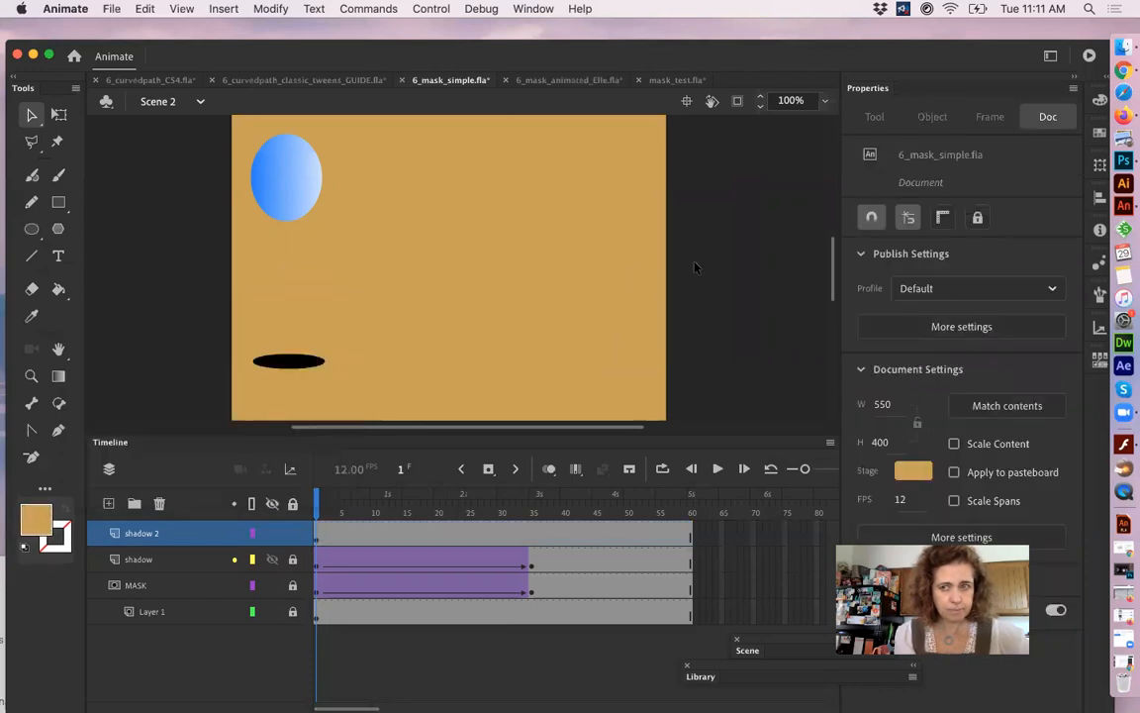
- Switch the fill back to the black-to-transparent radial gradient and add it to the swatches
click(1099, 101)
click(885, 122)
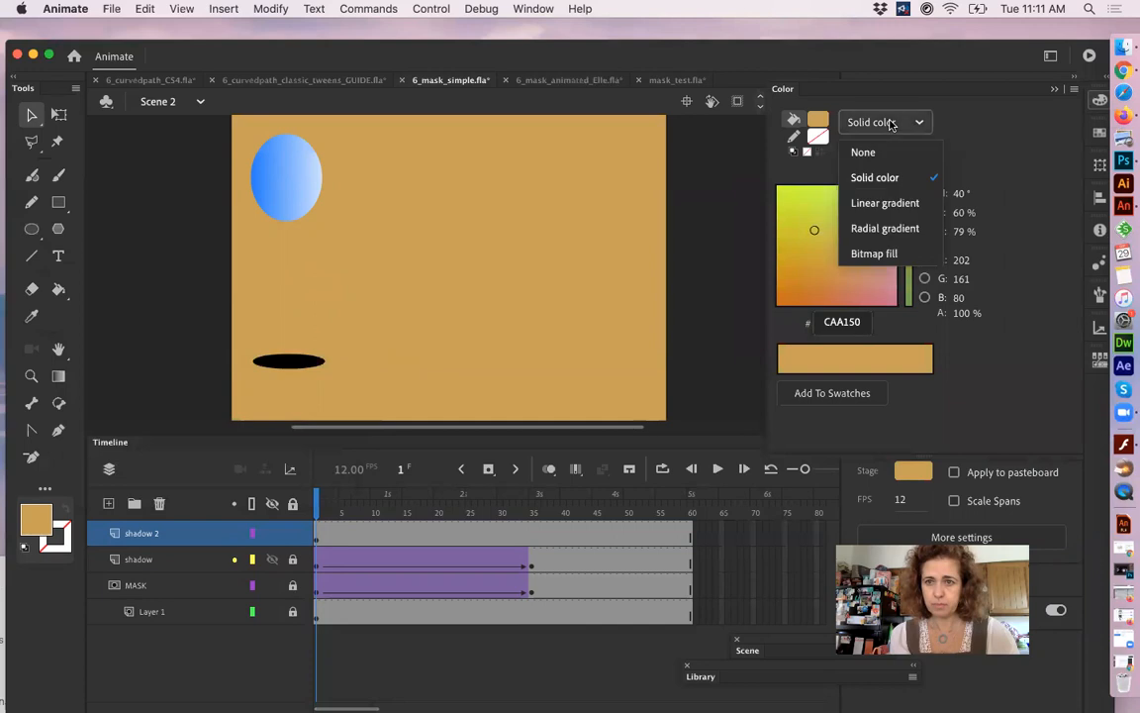
click(879, 229)
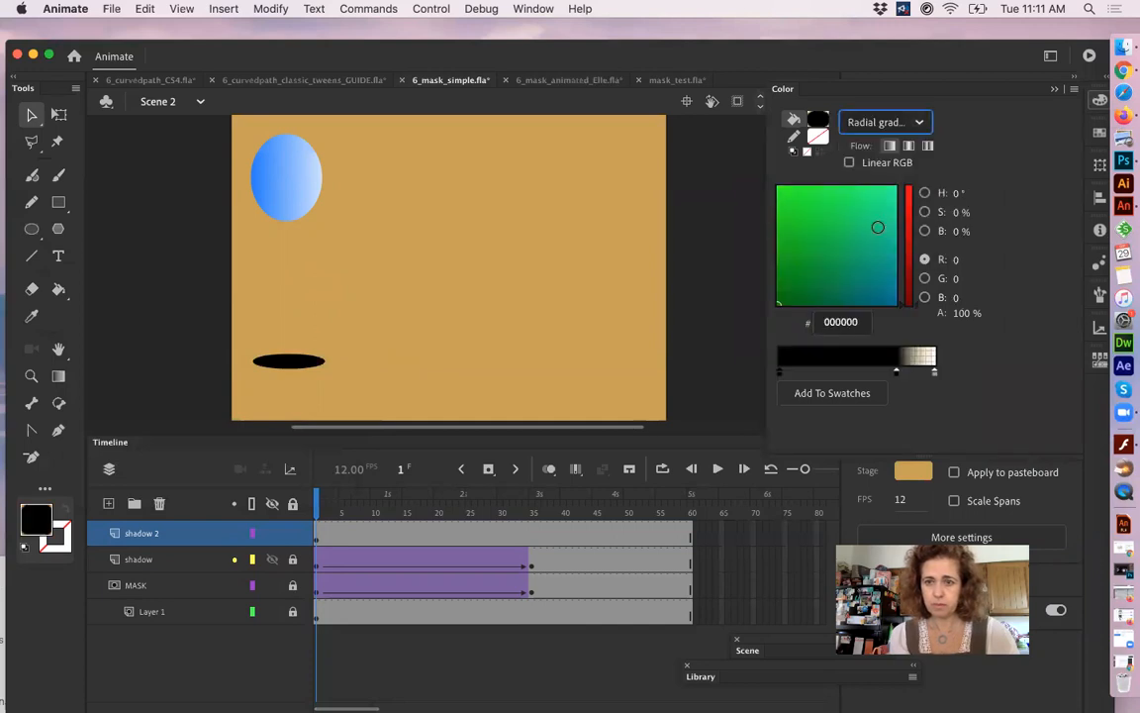
click(820, 394)
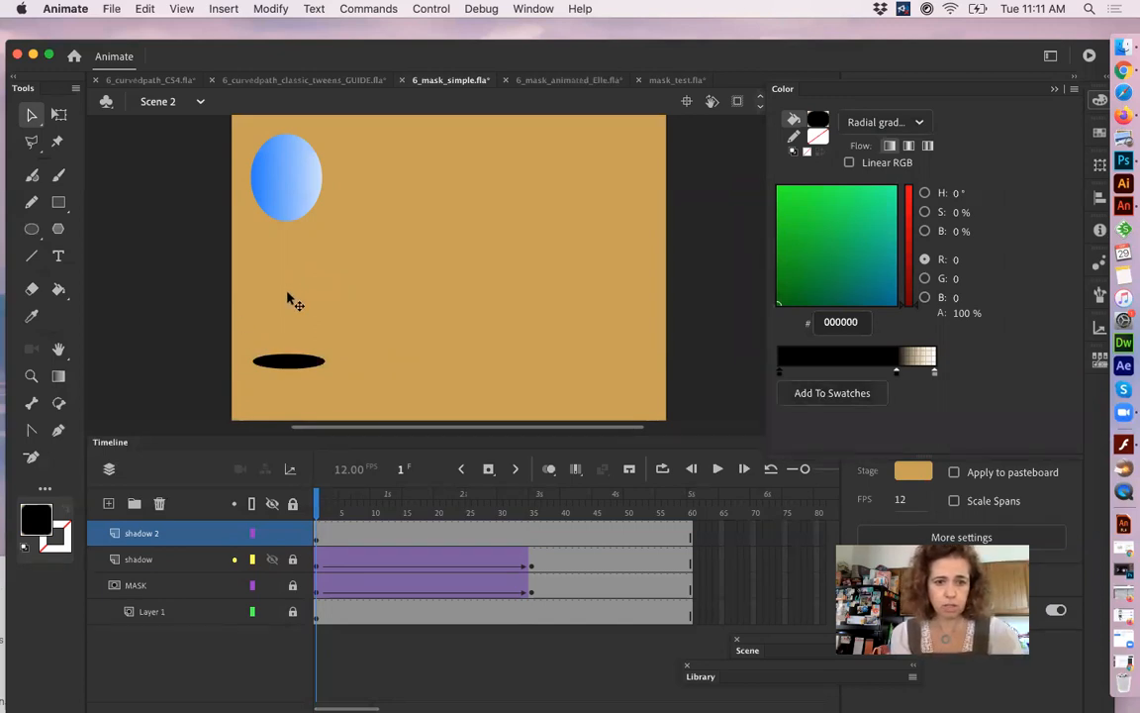
- Try to adjust the tan oval's gradient with the Gradient Transform tool and check the shadow 2 layer in outline view
click(295, 318)
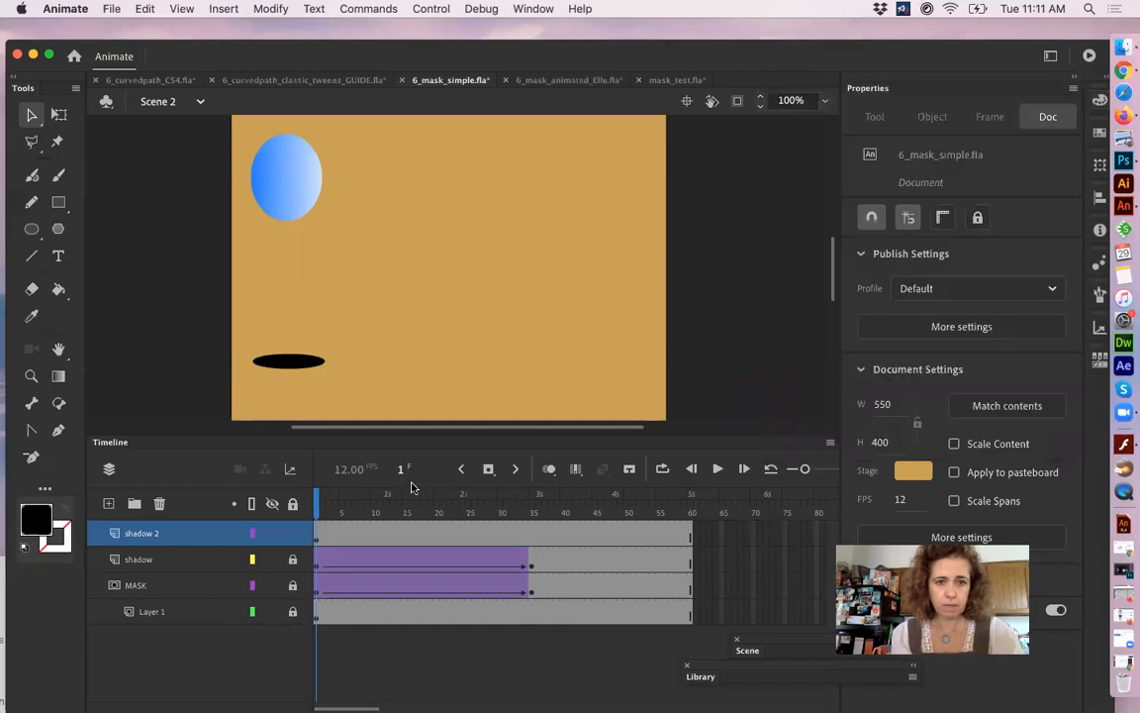
click(316, 541)
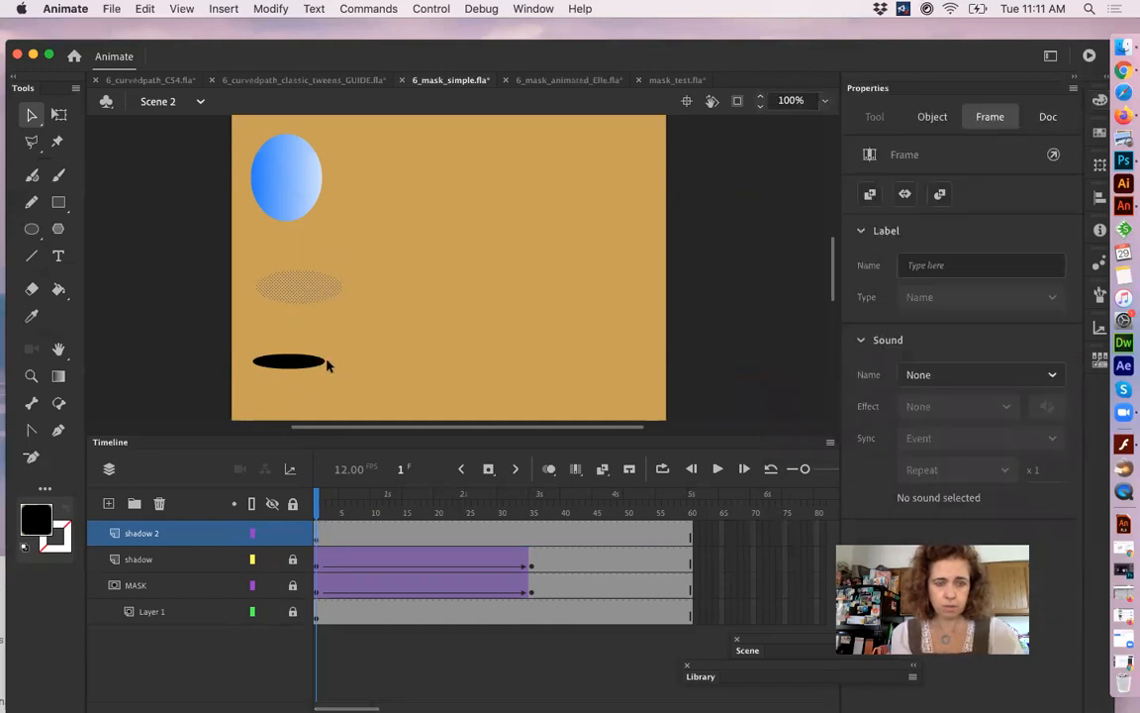
click(308, 294)
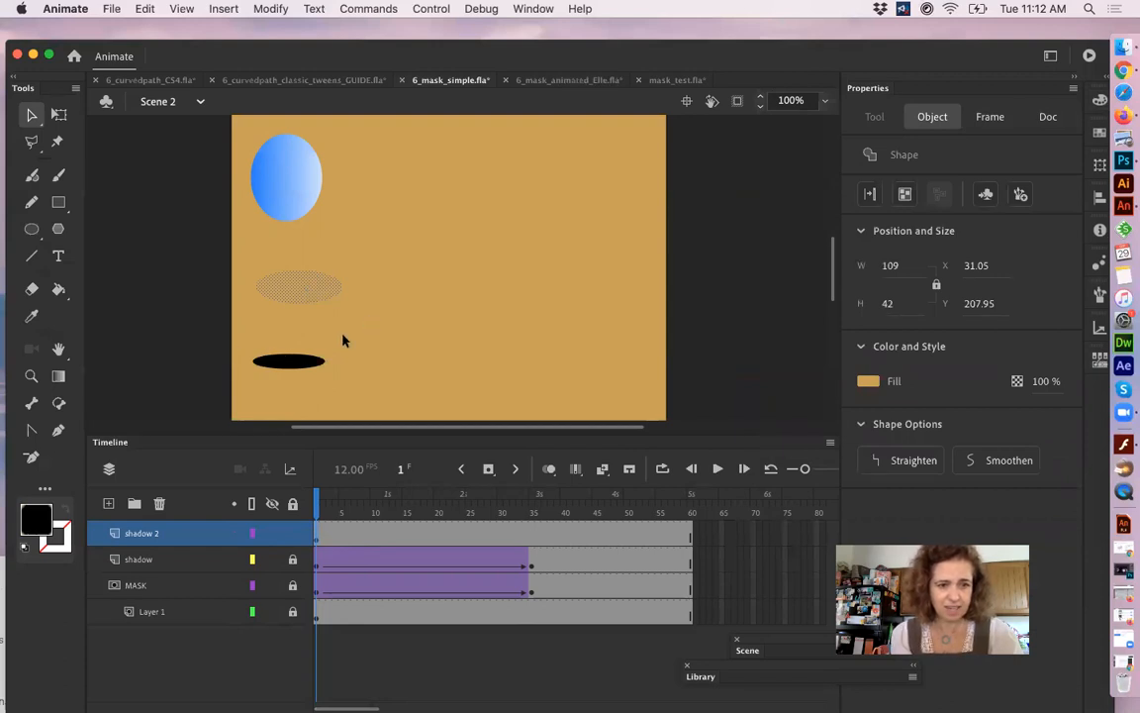
click(389, 334)
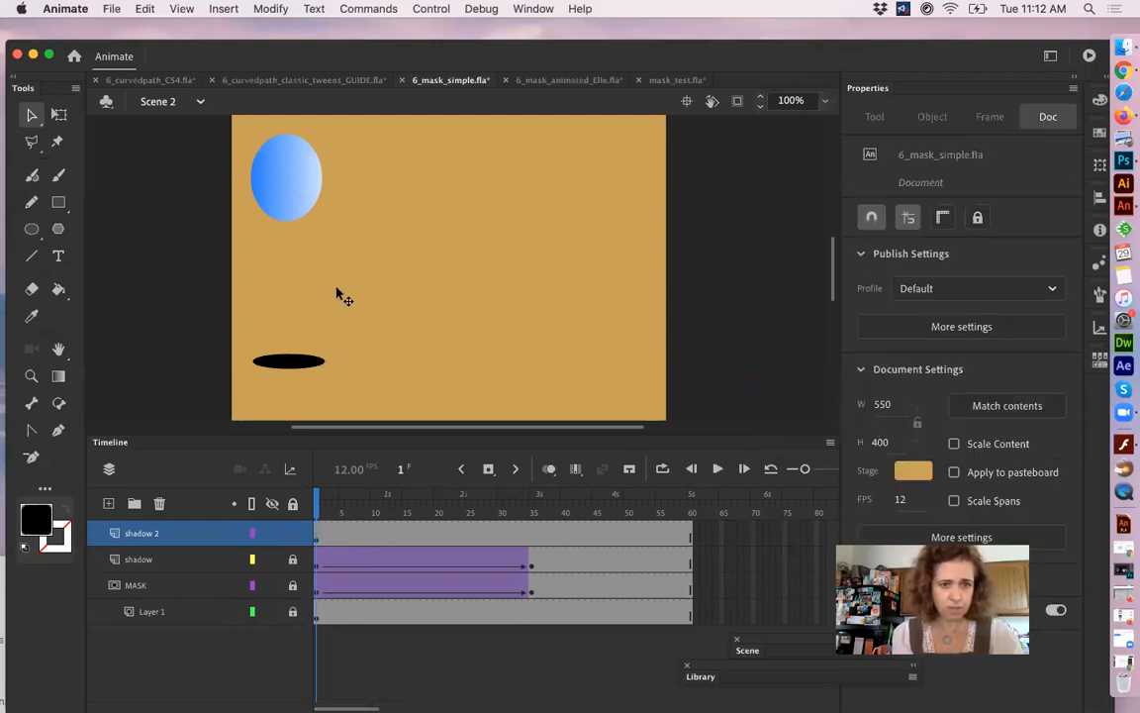
click(304, 291)
key(z)
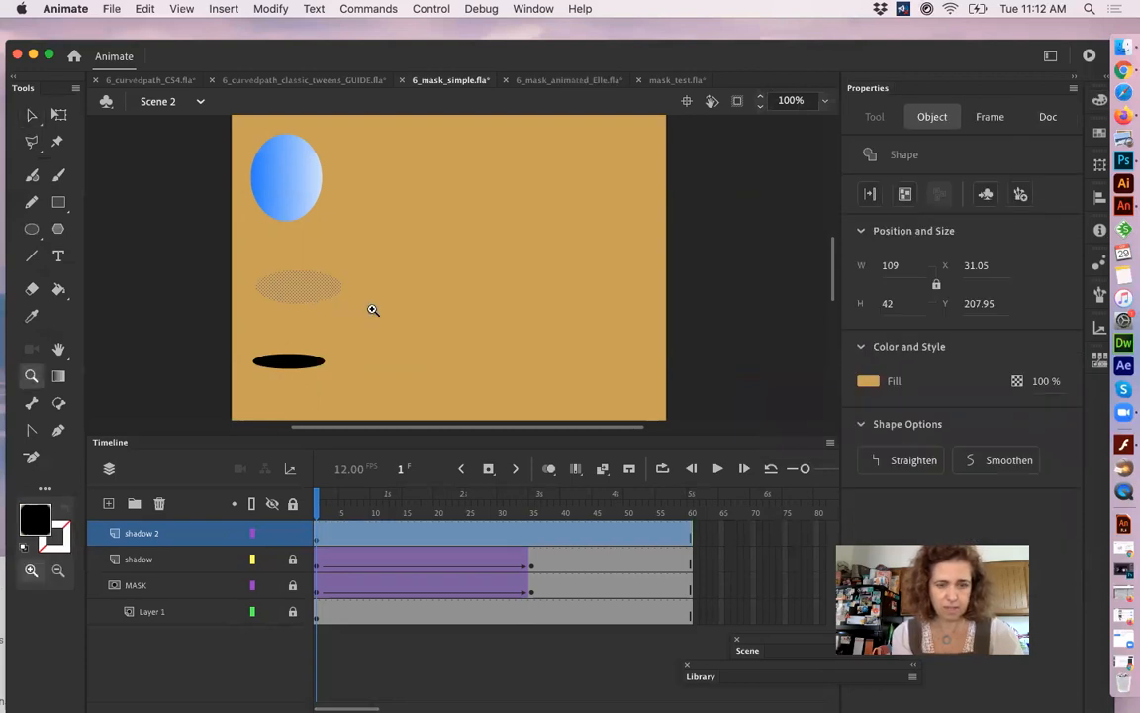
alt+click(372, 310)
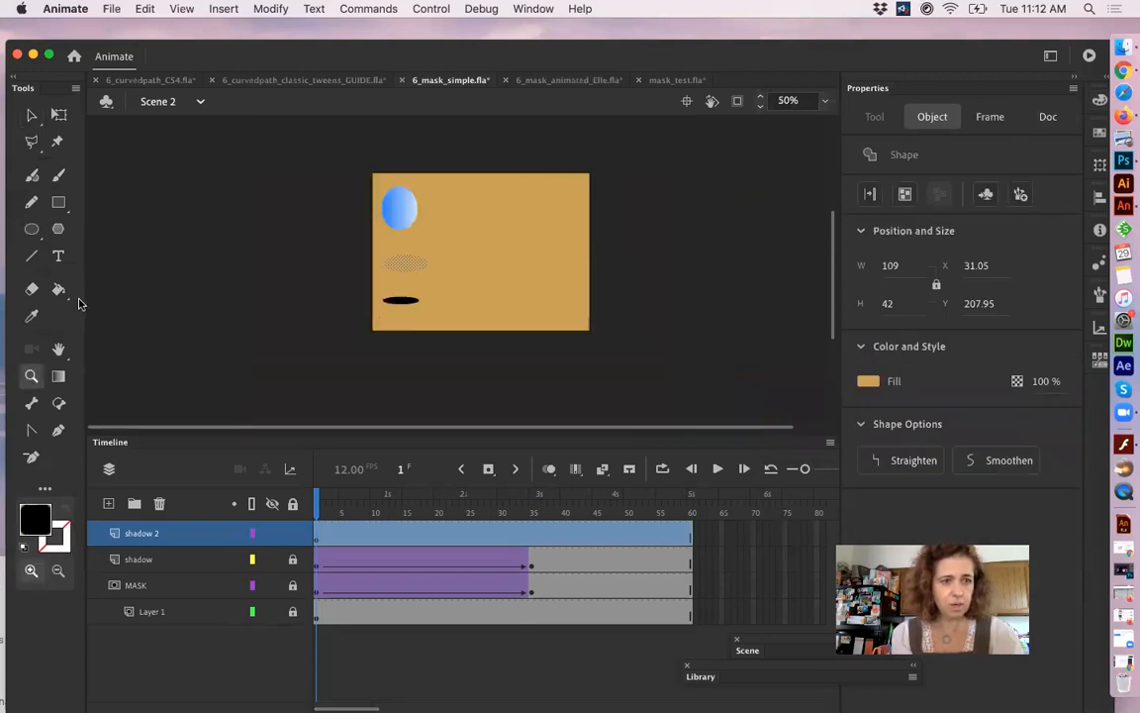
click(57, 377)
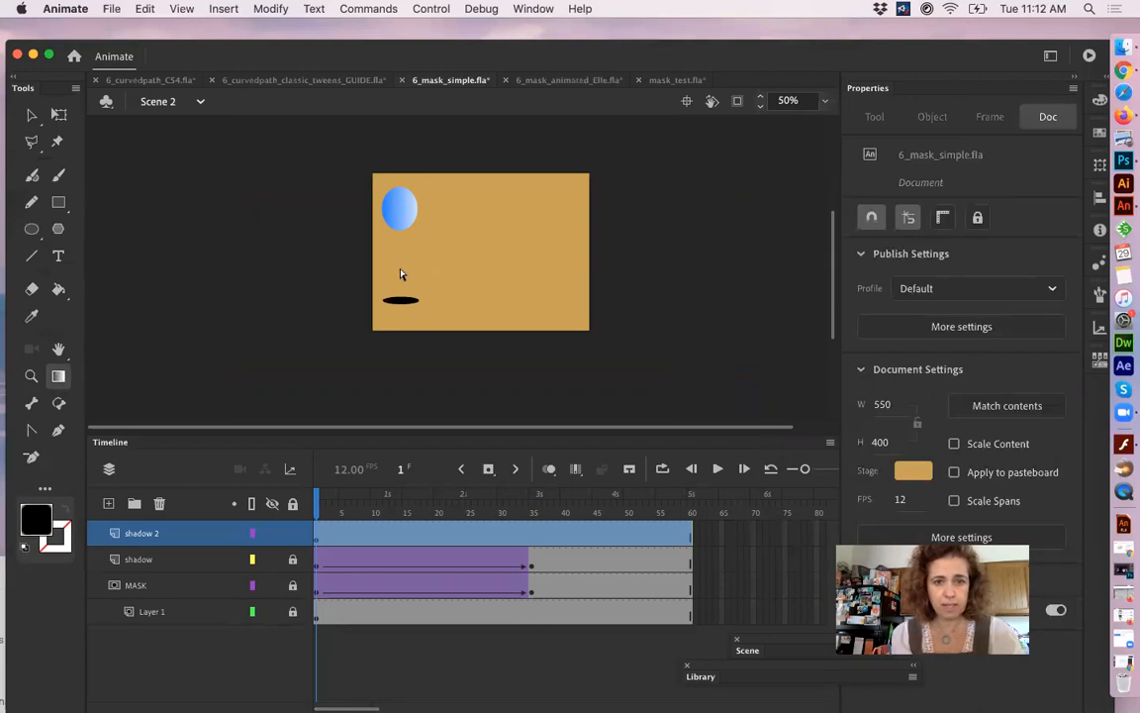
click(252, 533)
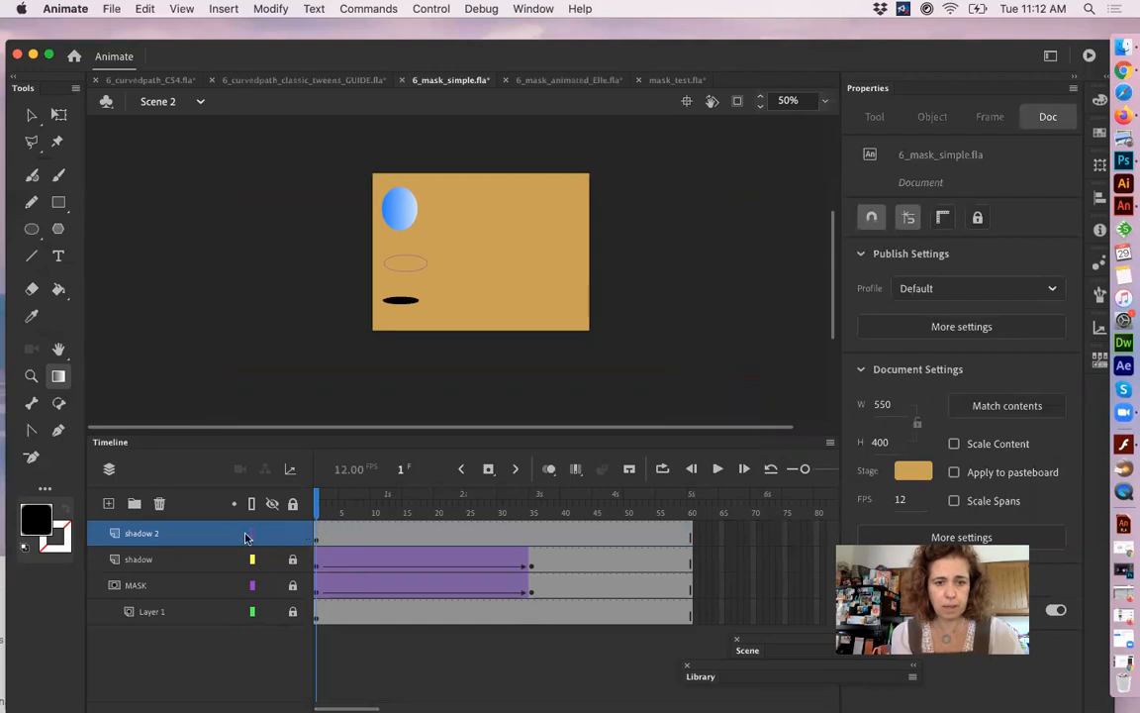
click(252, 534)
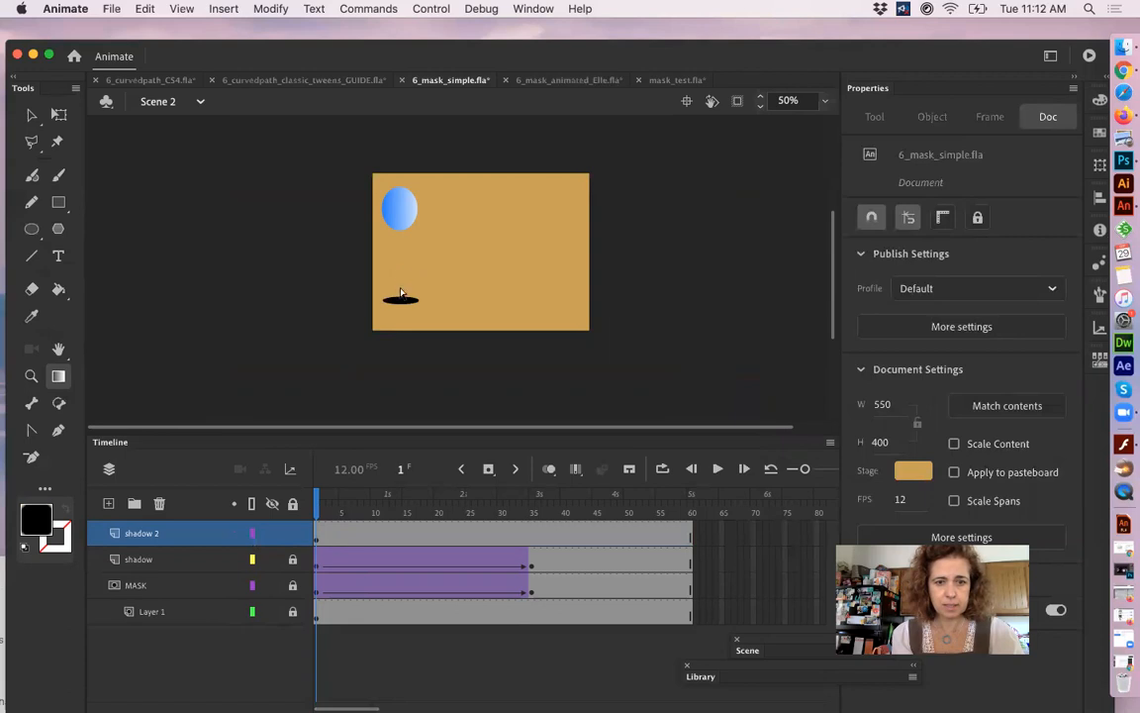
- Clear the tan oval from frame 1 of shadow 2 and draw a gradient-filled oval about 170 by 64 px mid-stage
click(315, 540)
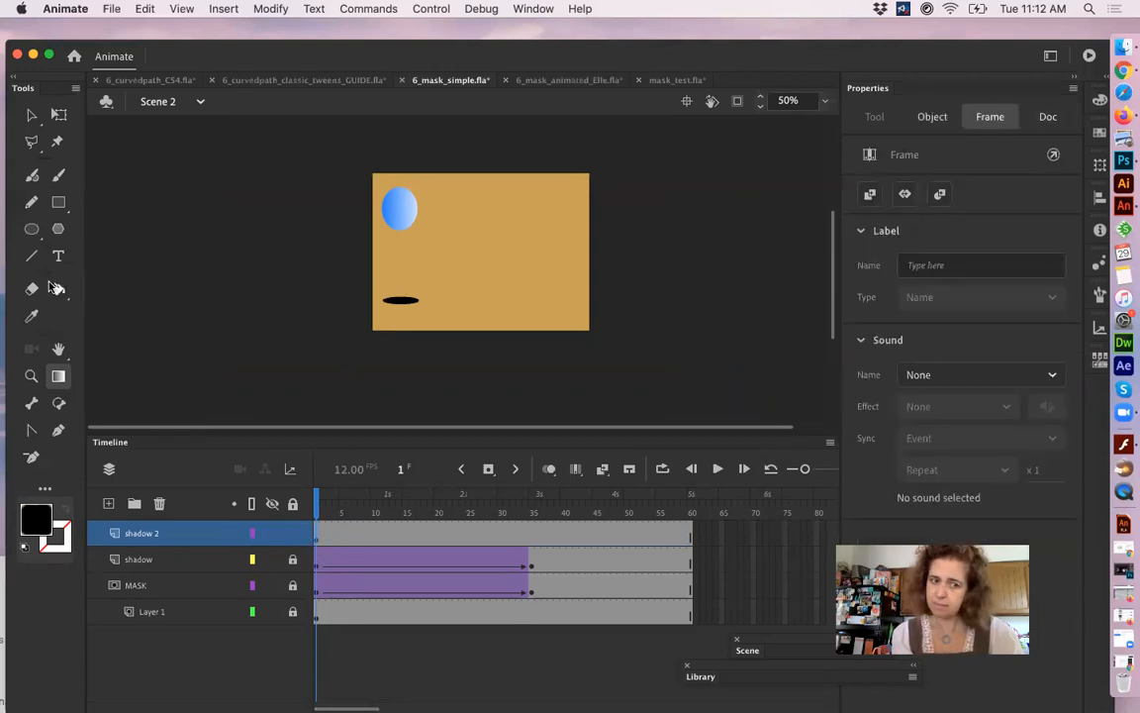
click(32, 229)
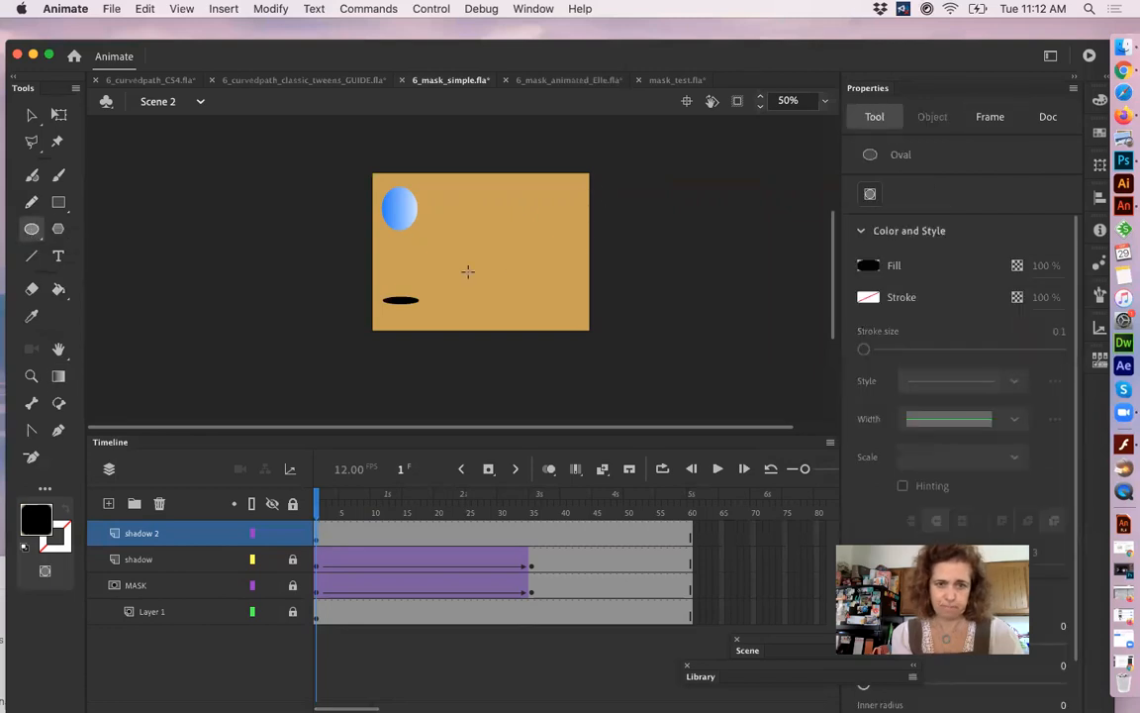
drag(462, 243, 526, 267)
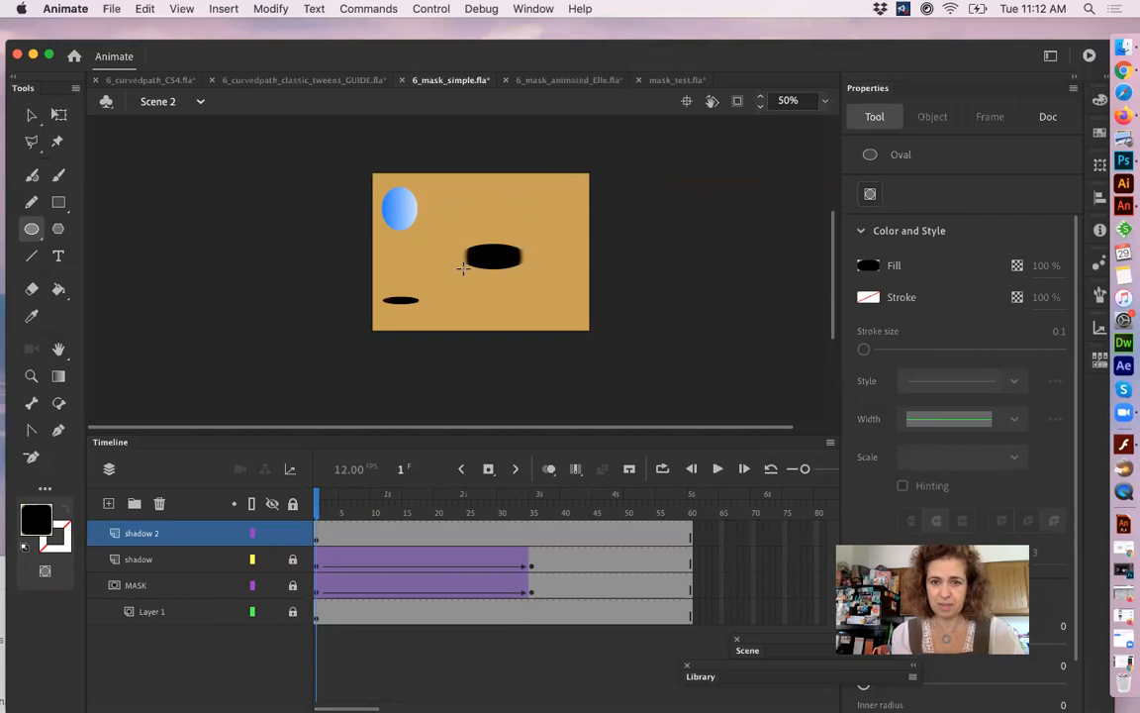
- Rotate the oval's radial gradient a quarter turn and flatten it with Gradient Transform so the fade follows the oval's shape
click(30, 114)
click(497, 261)
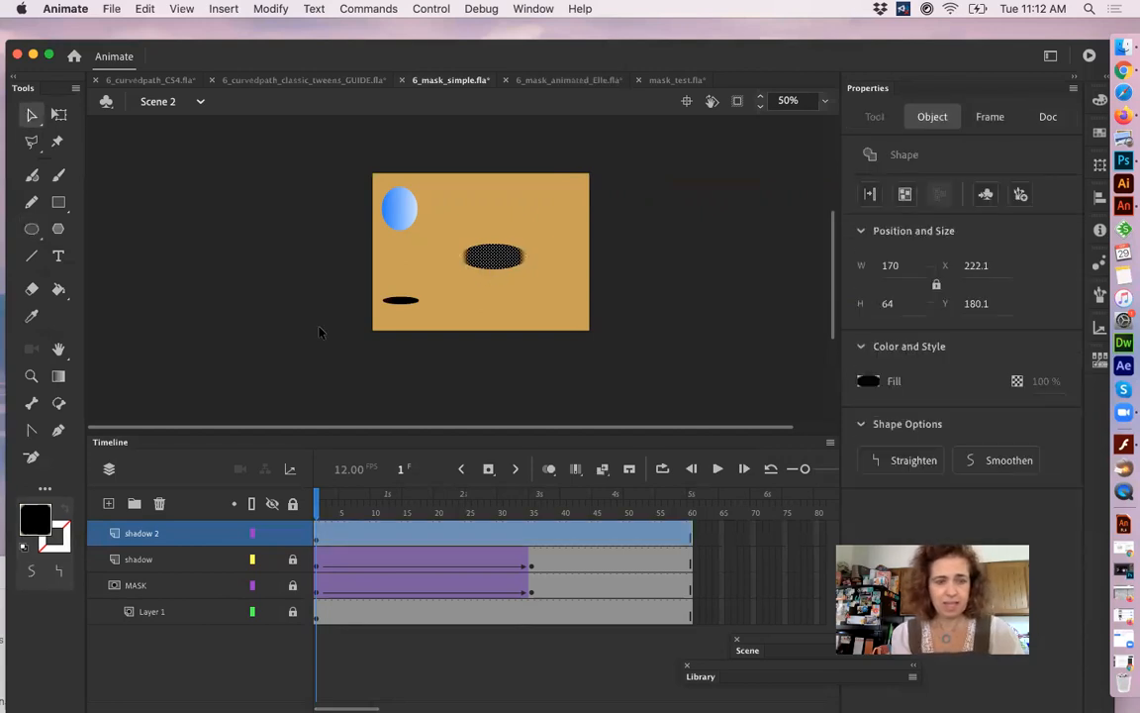
click(57, 378)
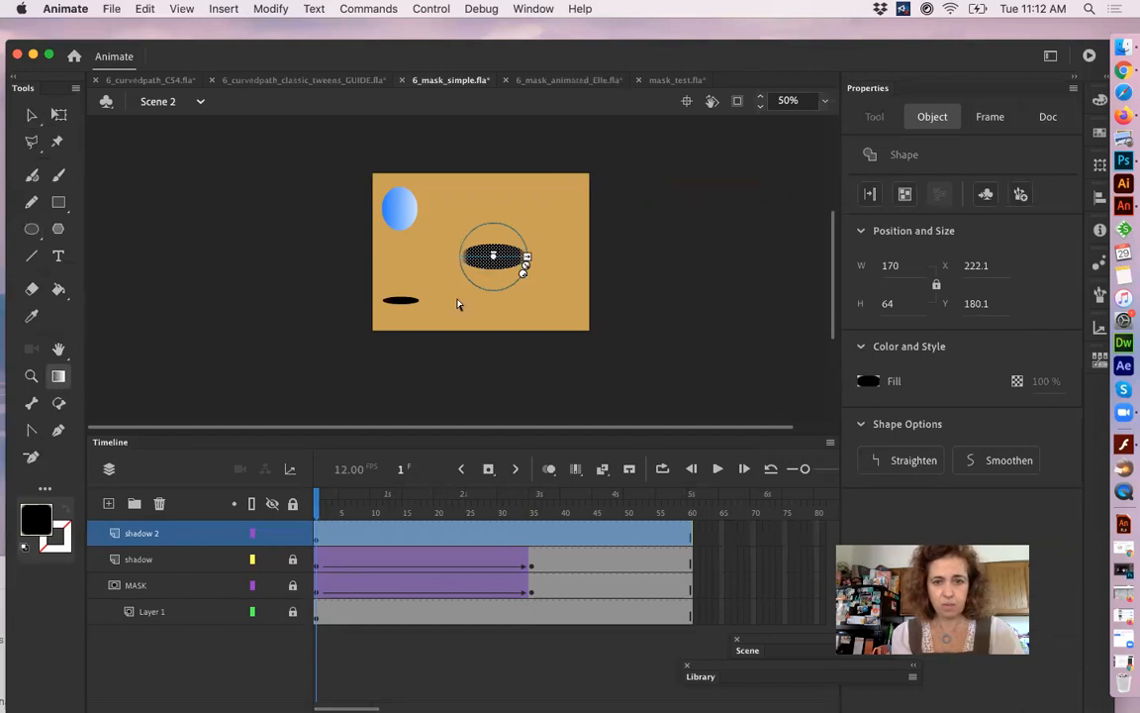
drag(524, 275, 523, 274)
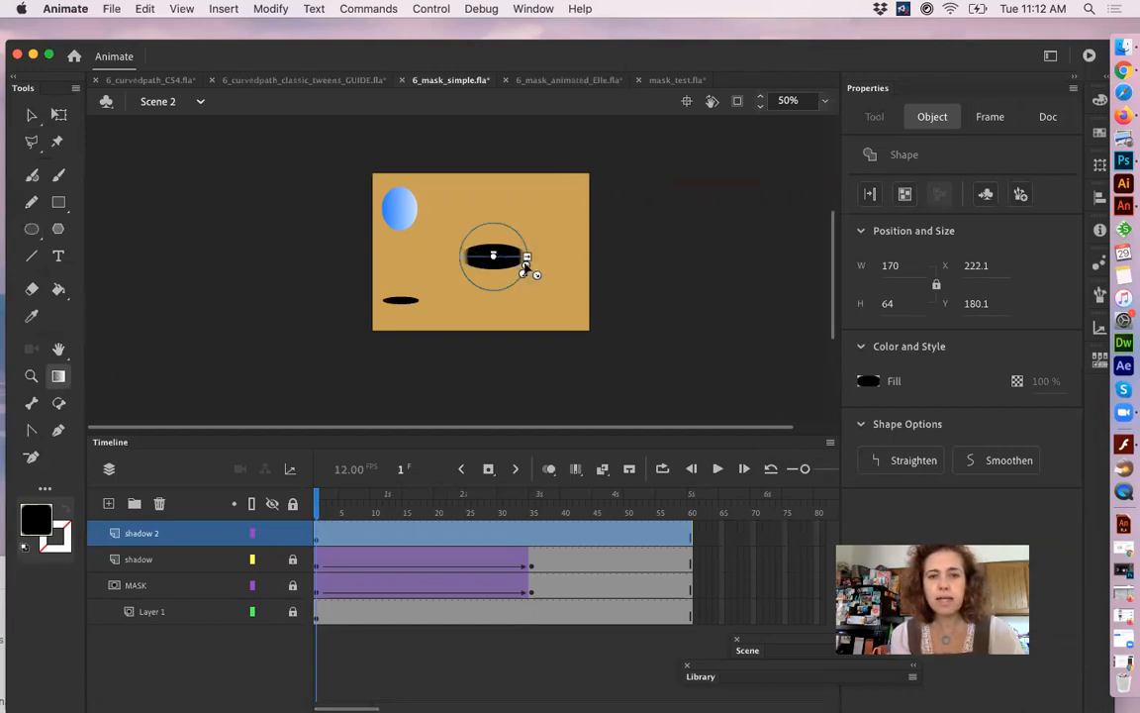
drag(522, 285, 493, 269)
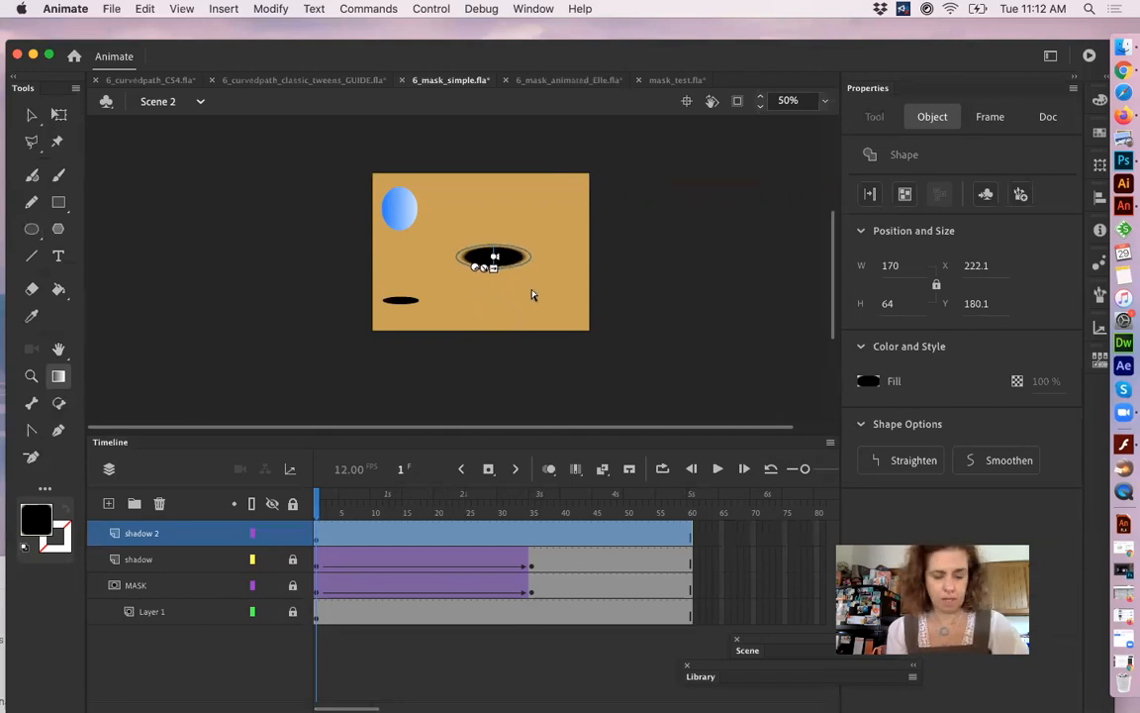
- Shrink the radial gradient slightly so the soft fade sits inside the oval's edge
key(z)
click(492, 315)
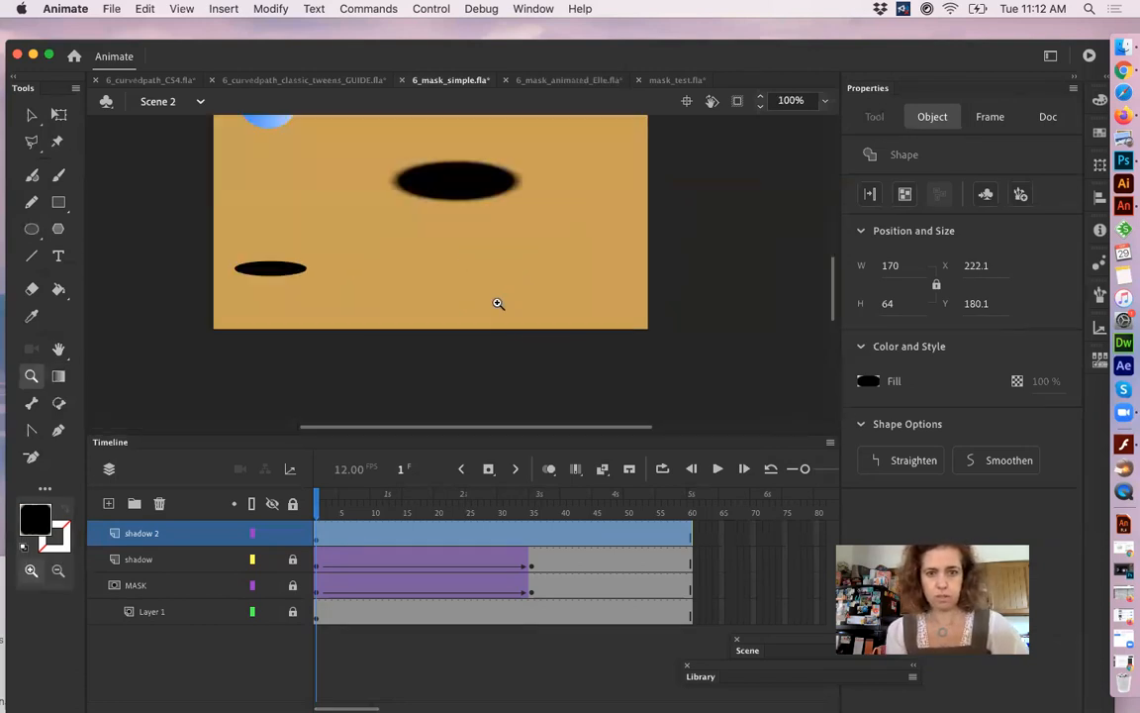
click(485, 234)
drag(477, 232, 535, 324)
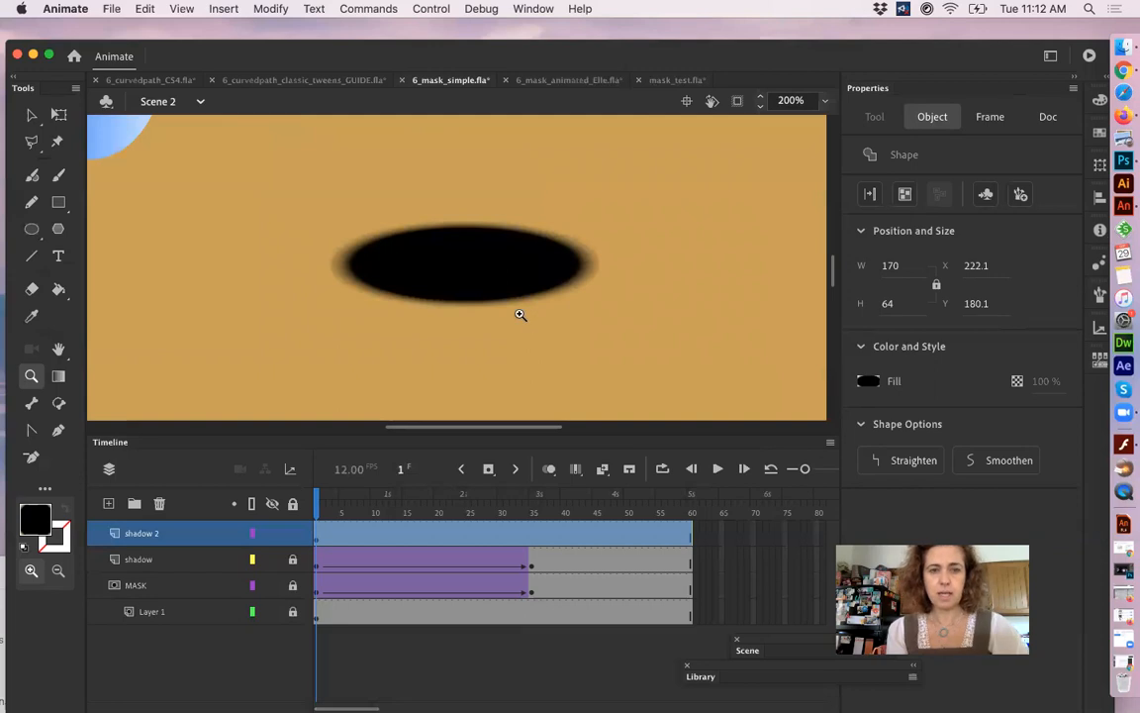
click(59, 376)
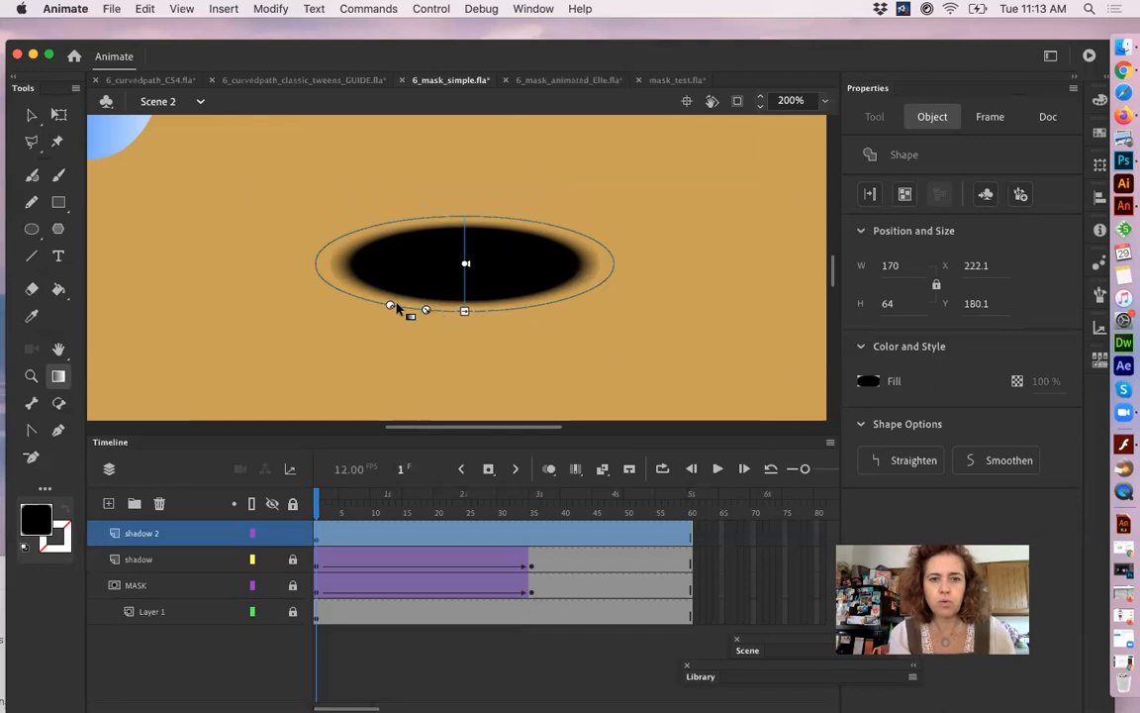
drag(425, 310, 453, 313)
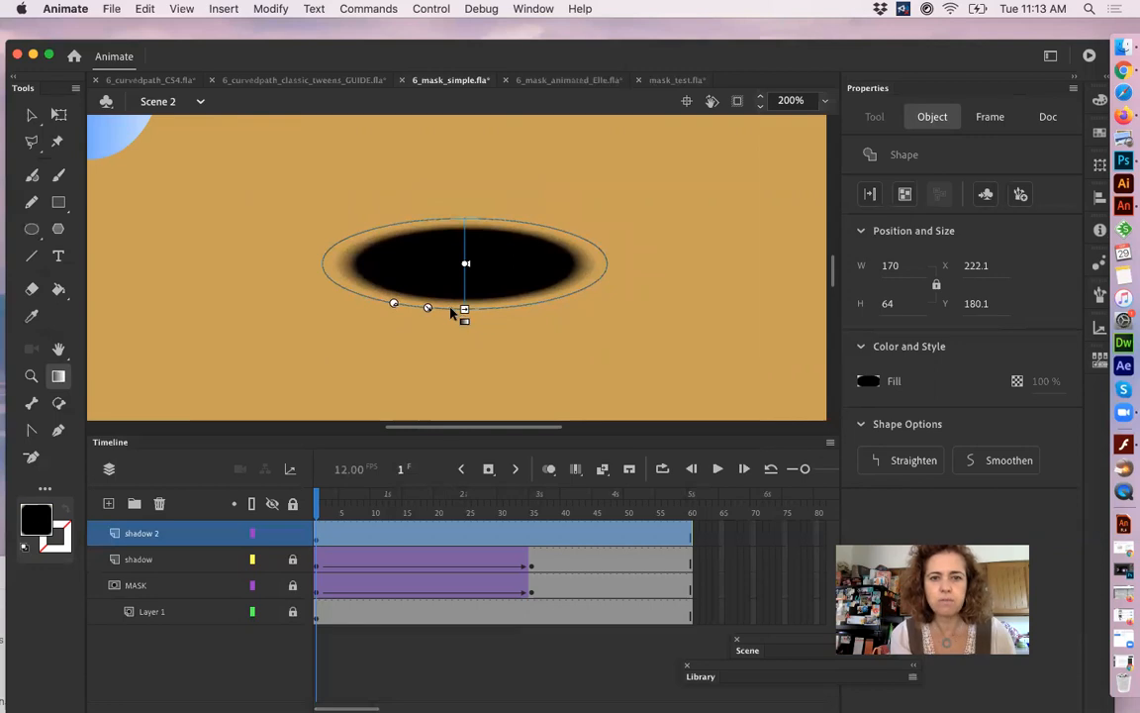
click(493, 325)
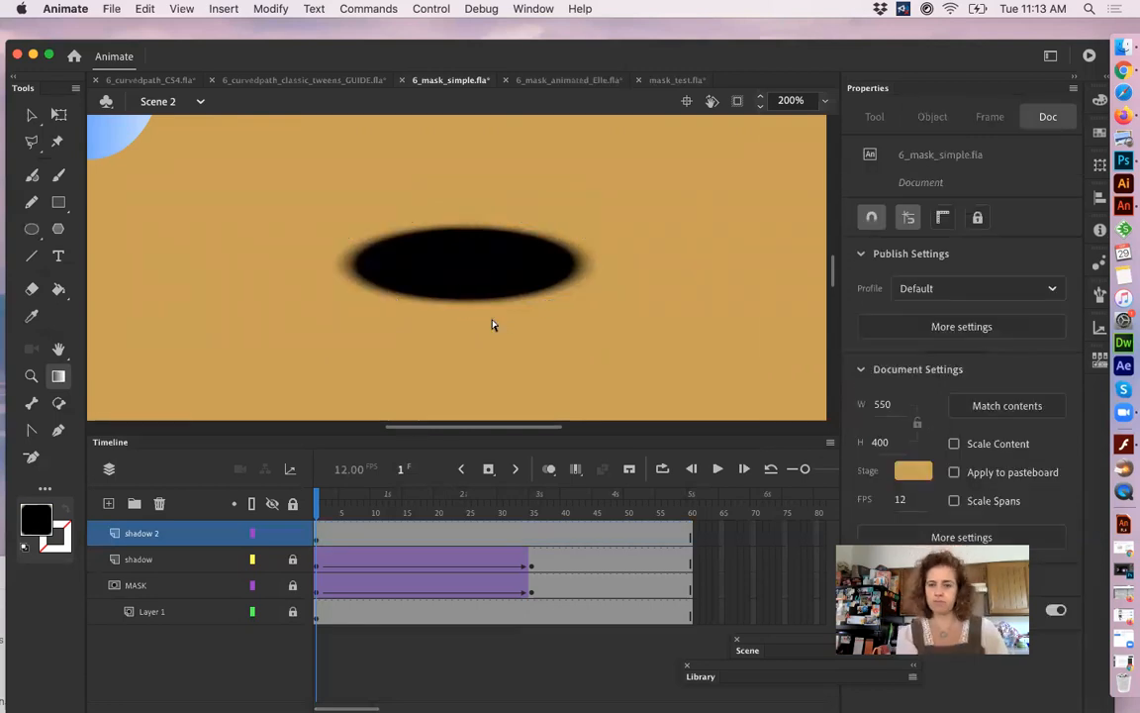
- Move the soft-edged oval beneath the blue ball, above the existing hard-edged shadow
key(z)
alt+click(485, 316)
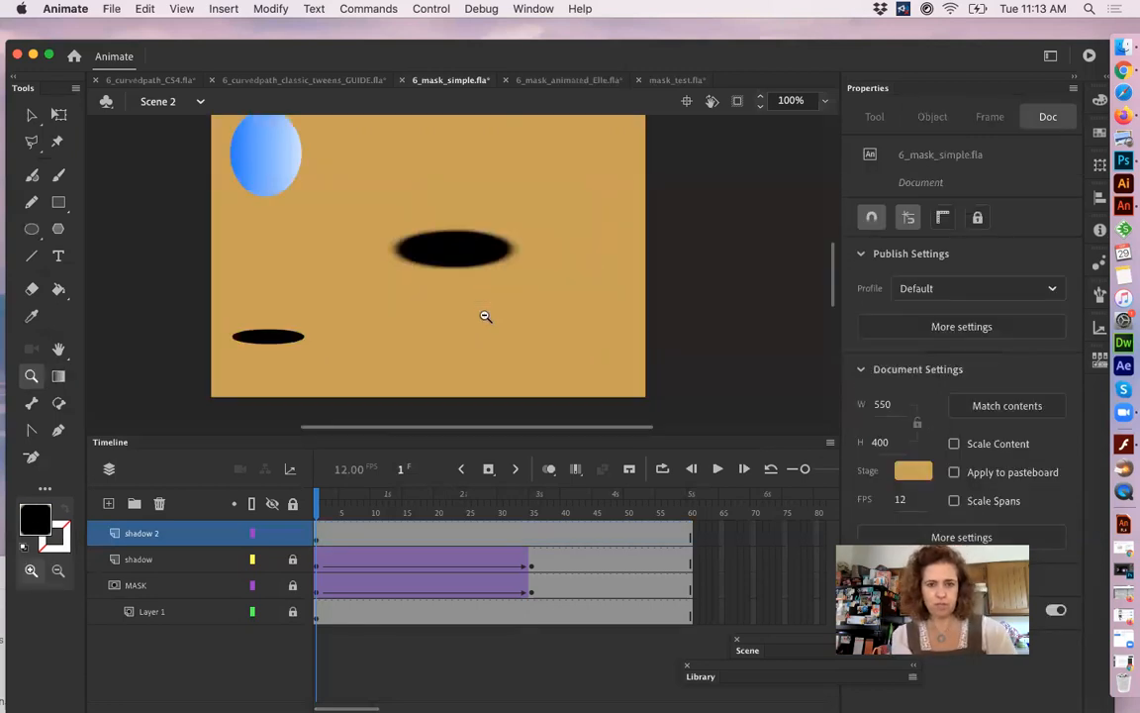
key(v)
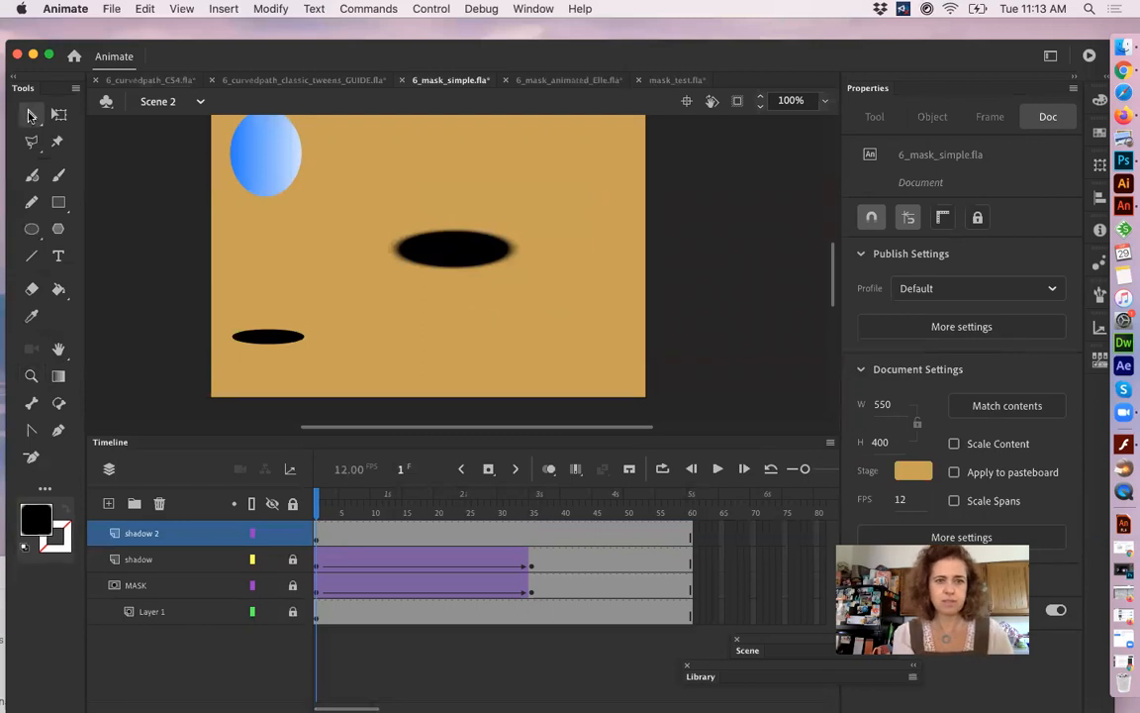
drag(467, 256, 299, 274)
click(345, 286)
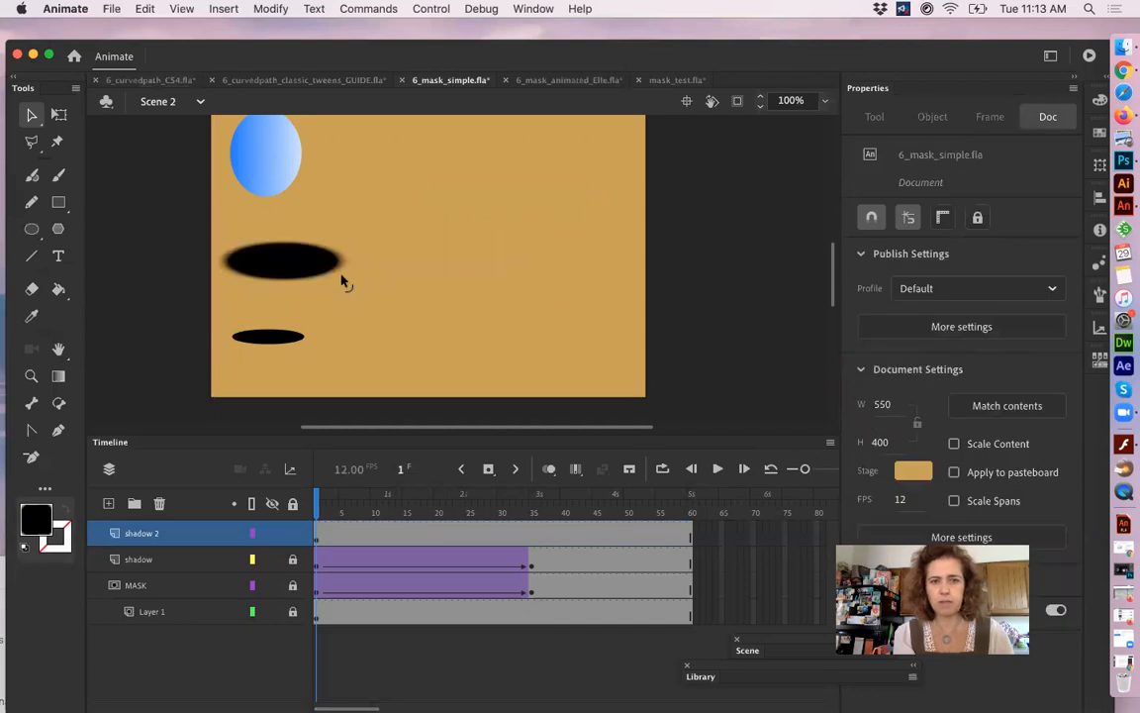
- Scale the soft-edged oval down to about 58 by 22 px with Free Transform, just above the hard-edged shadow
click(297, 266)
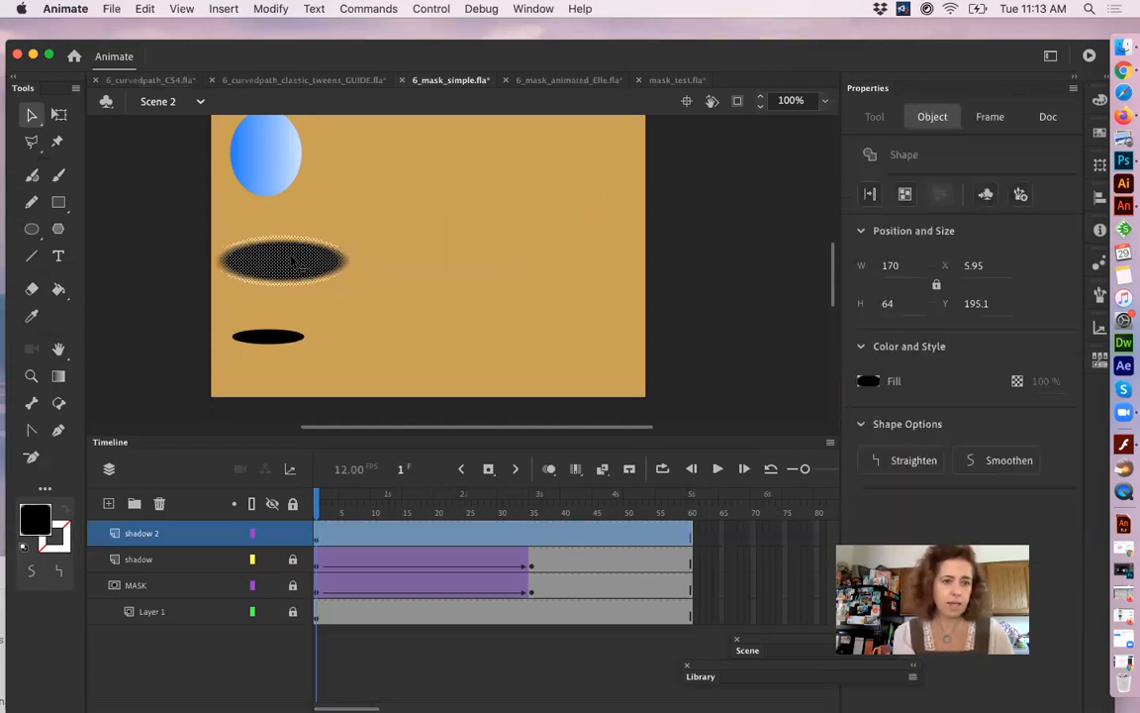
click(58, 115)
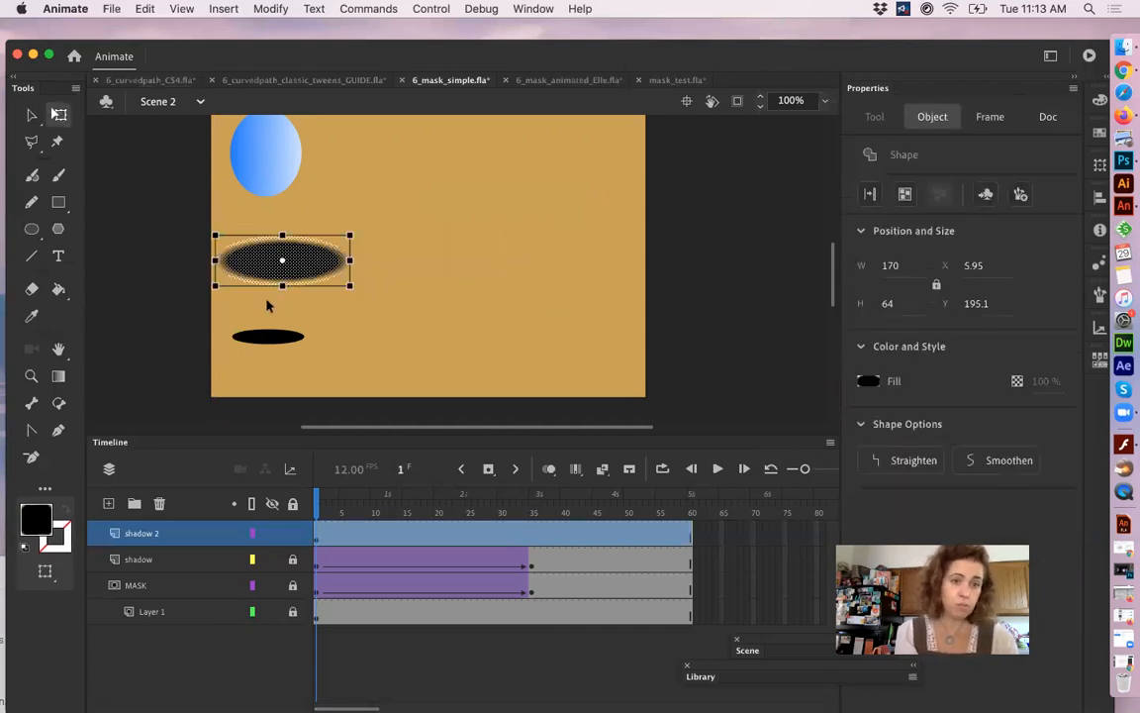
drag(213, 231, 277, 311)
click(346, 264)
click(362, 298)
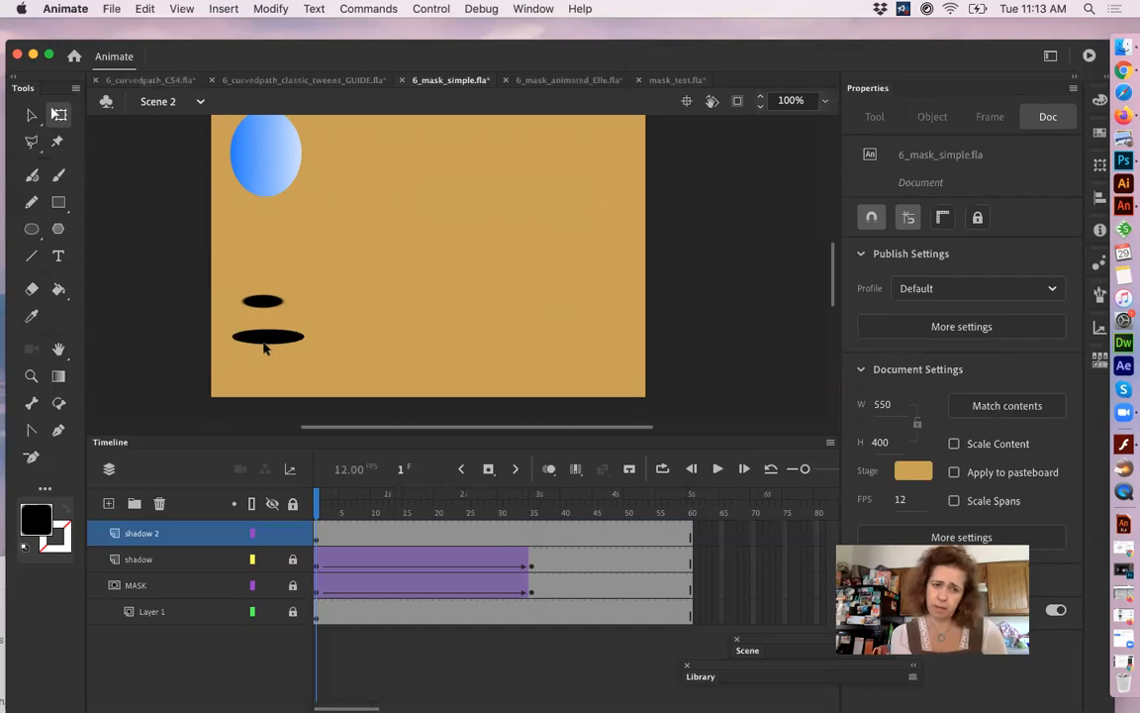
- Scale the soft-edged oval up to about 165 by 62 px and move it up, away from the hard-edged shadow
click(263, 305)
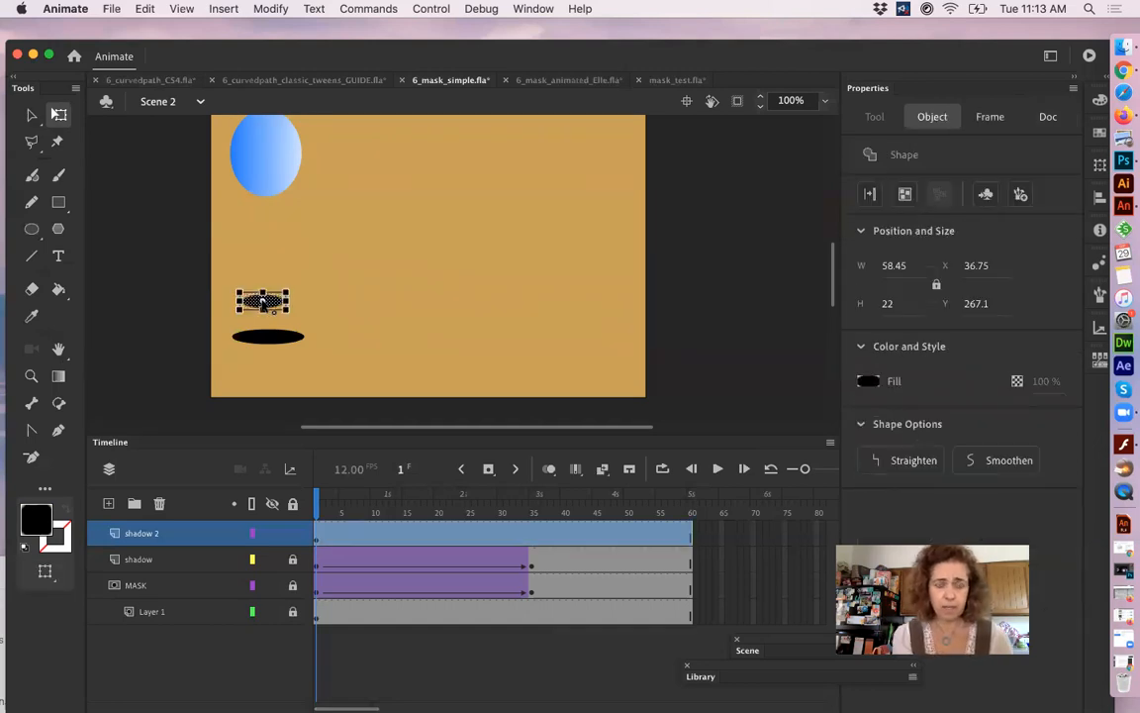
drag(287, 291, 367, 276)
click(366, 267)
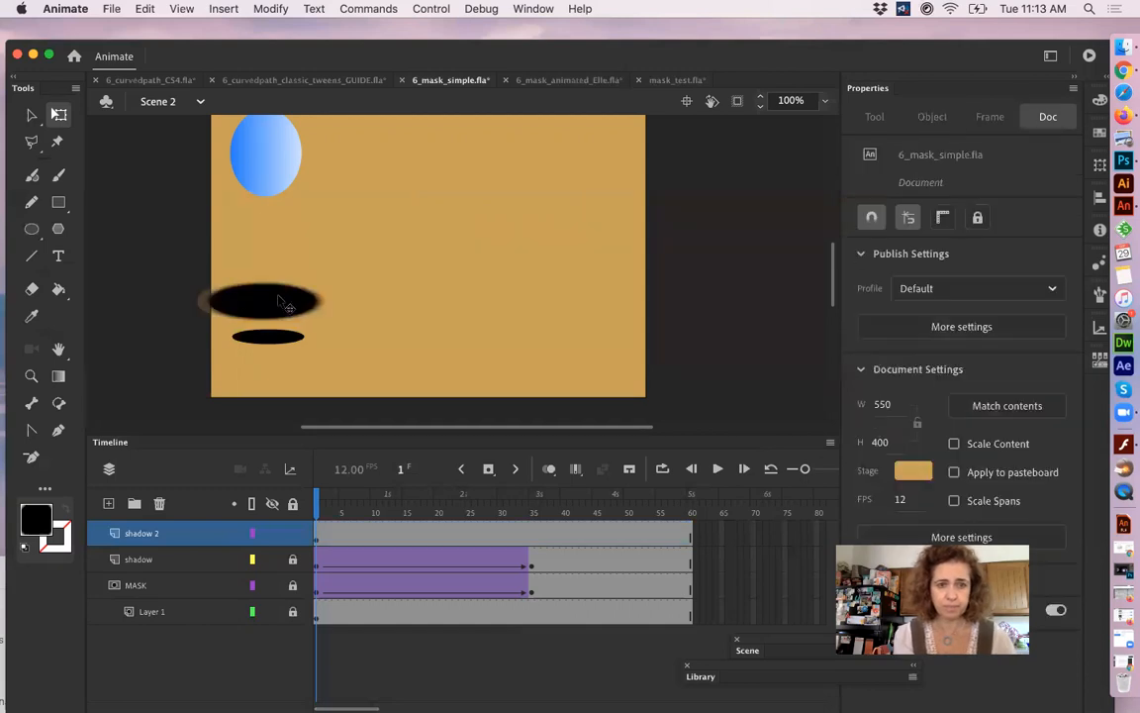
drag(251, 313, 320, 265)
click(453, 272)
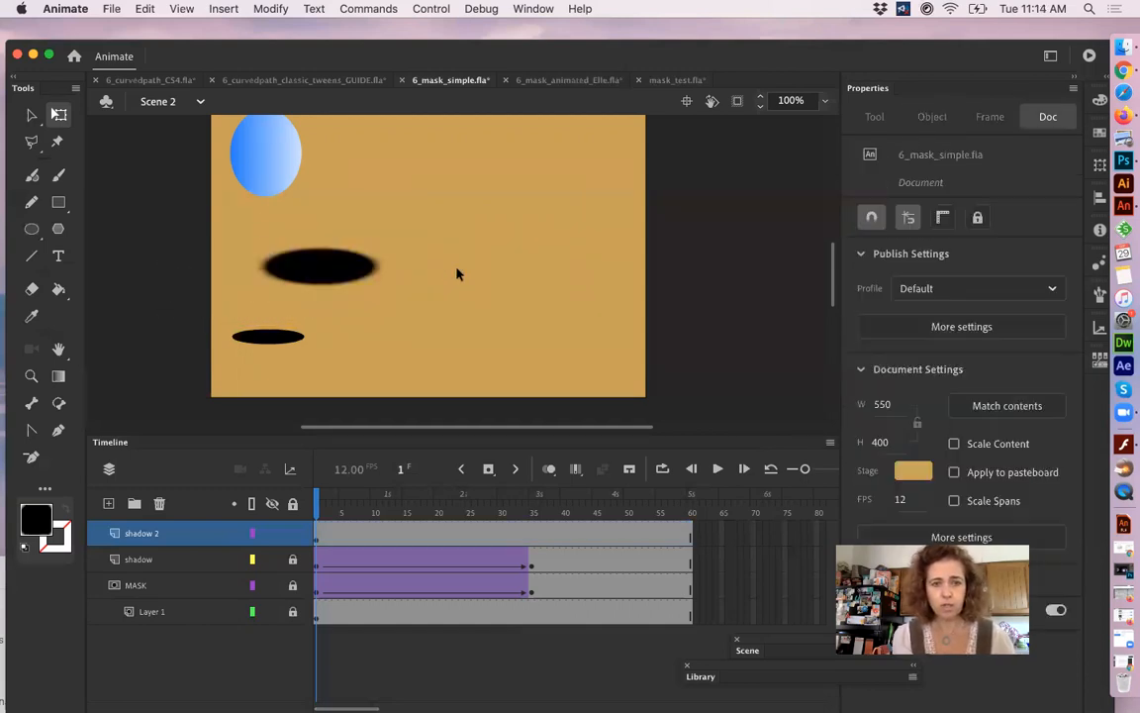
- Soften the oval's edge by moving the gradient's intermediate black stop inward to just under two thirds along the ramp
click(326, 265)
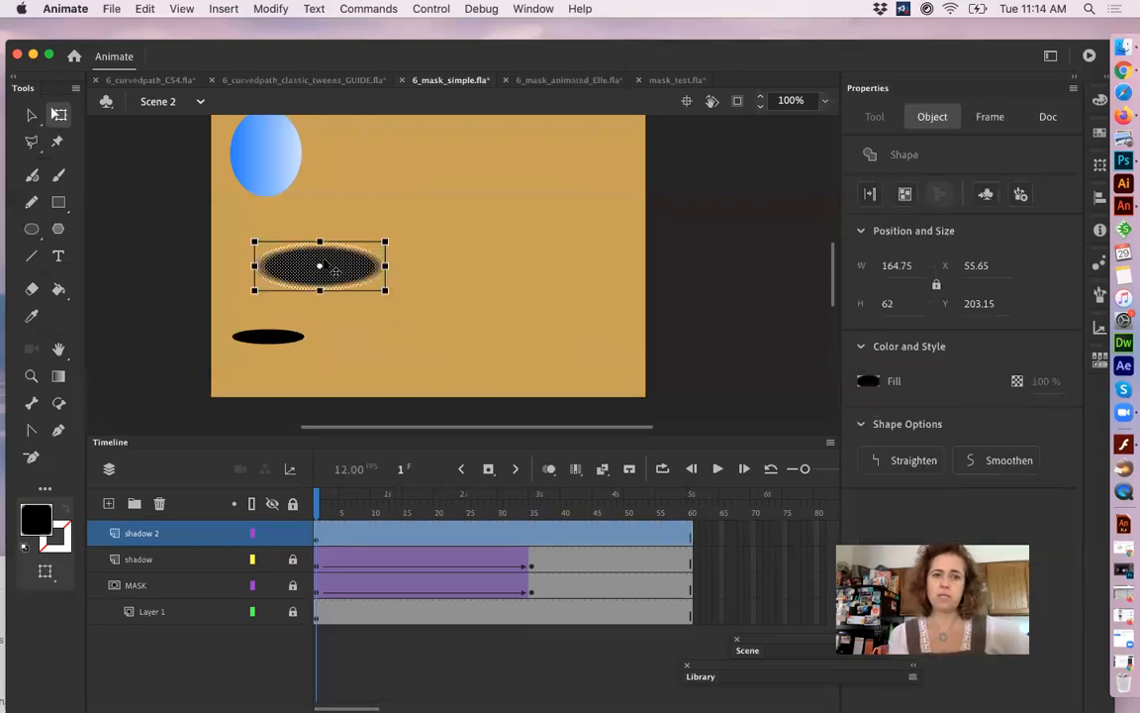
click(1099, 100)
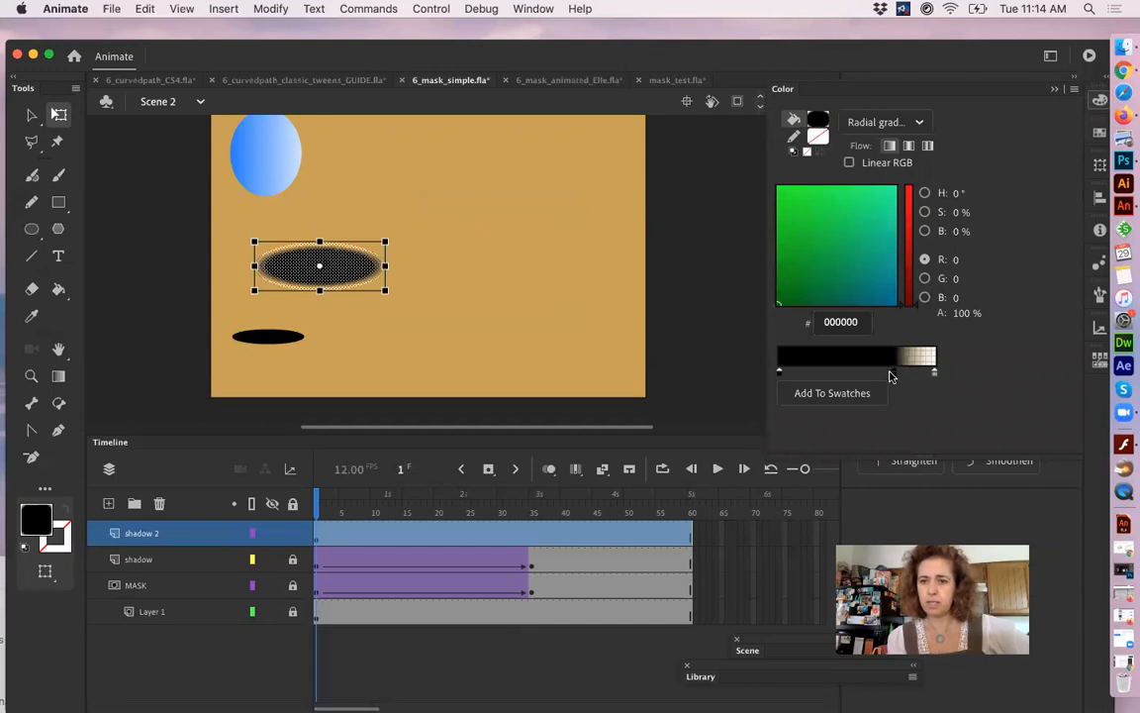
drag(897, 372, 877, 374)
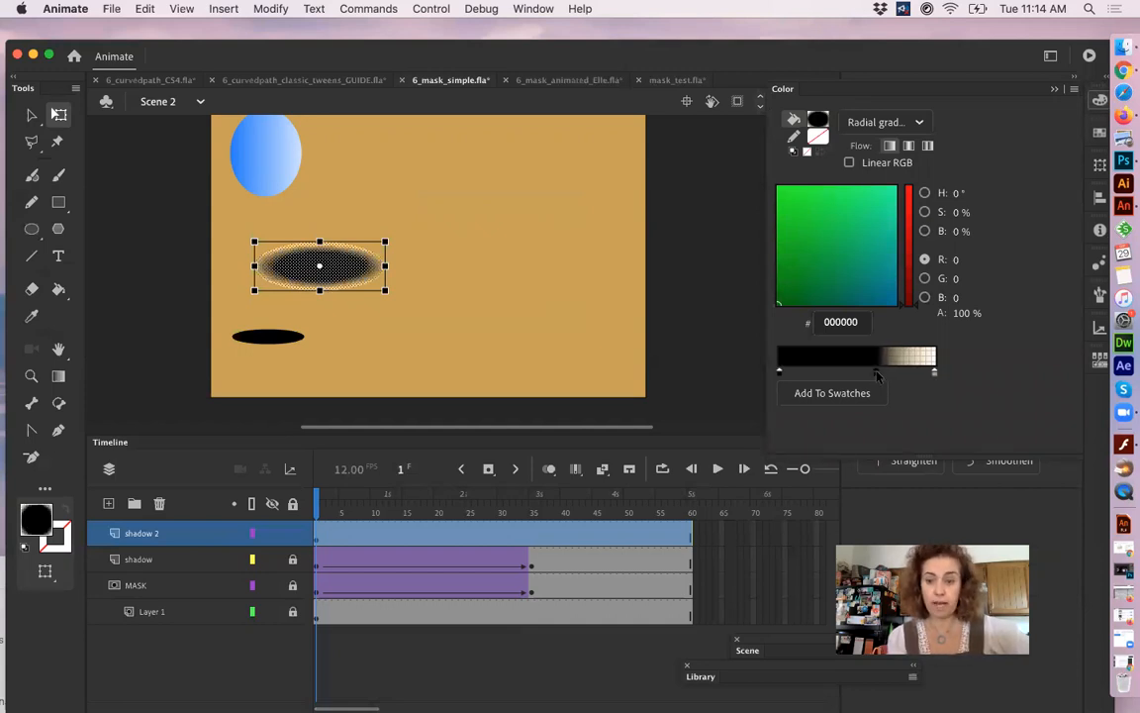
click(530, 338)
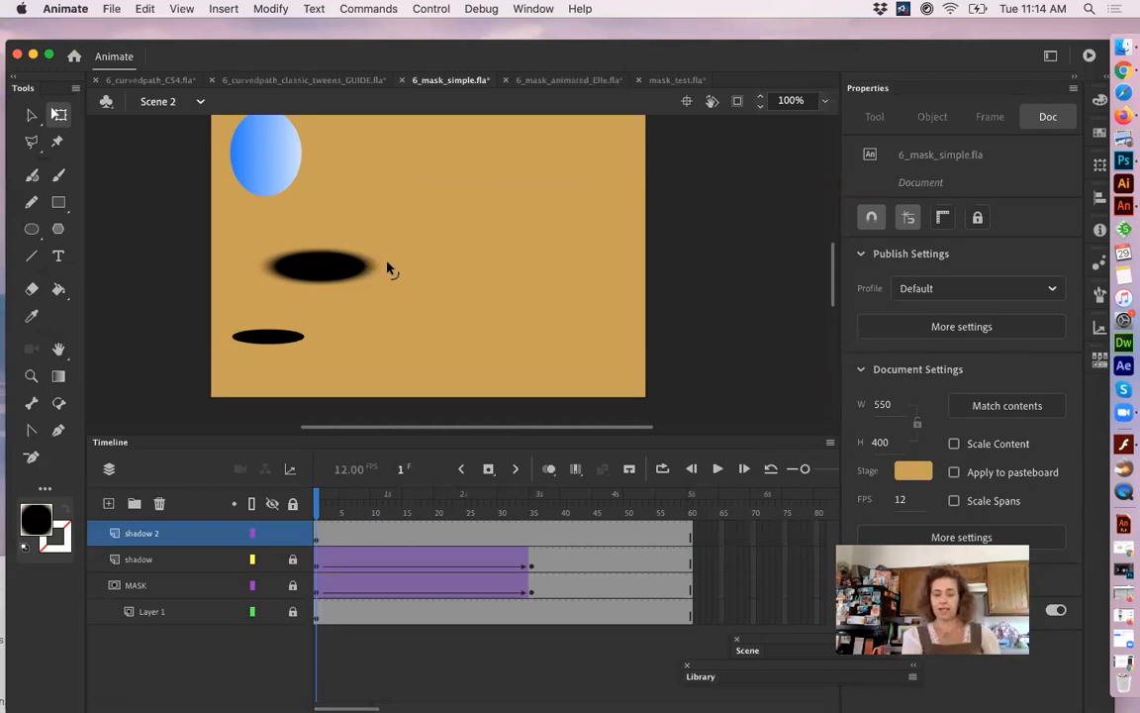
click(344, 276)
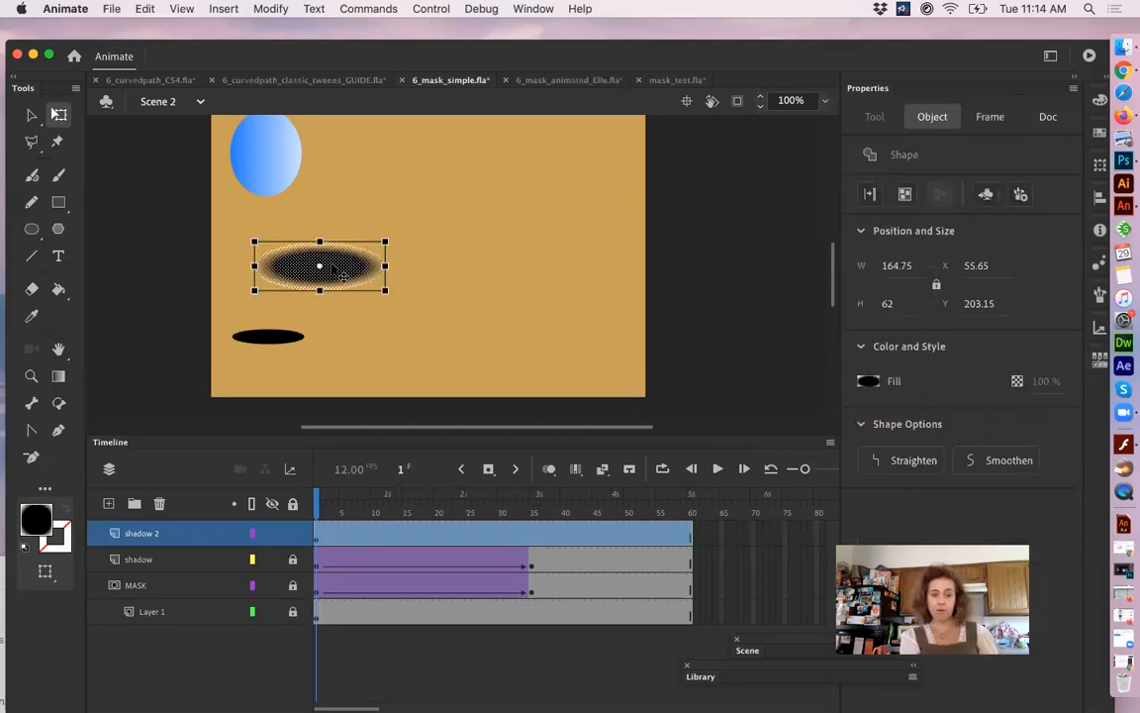
- Convert the soft-edged oval to a graphic symbol named soft_shadow and move it directly beneath the blue ball, above the hard-edged shadow
right_click(333, 267)
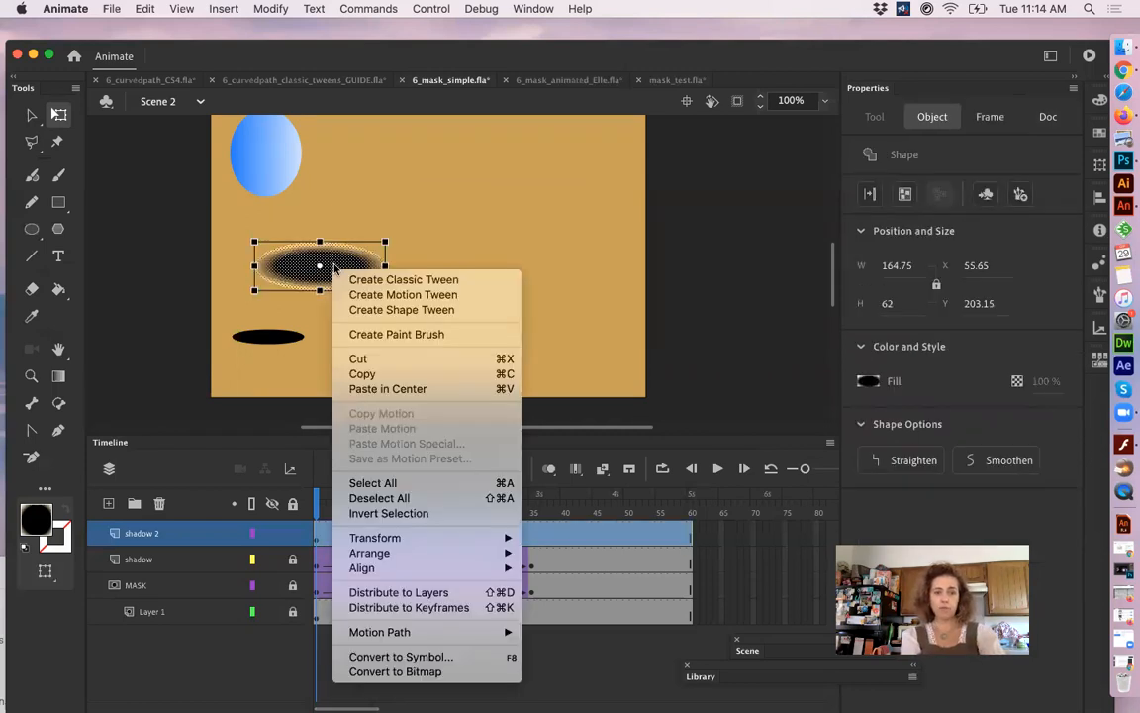
click(401, 657)
text(soft)
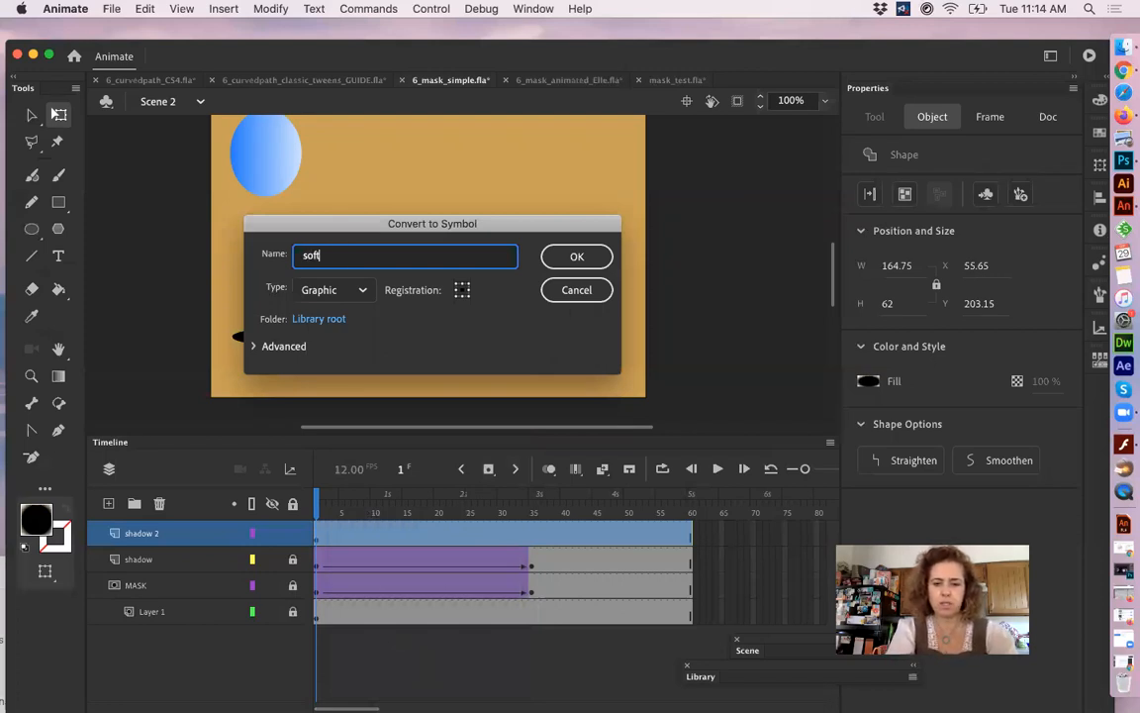
text(_shadow)
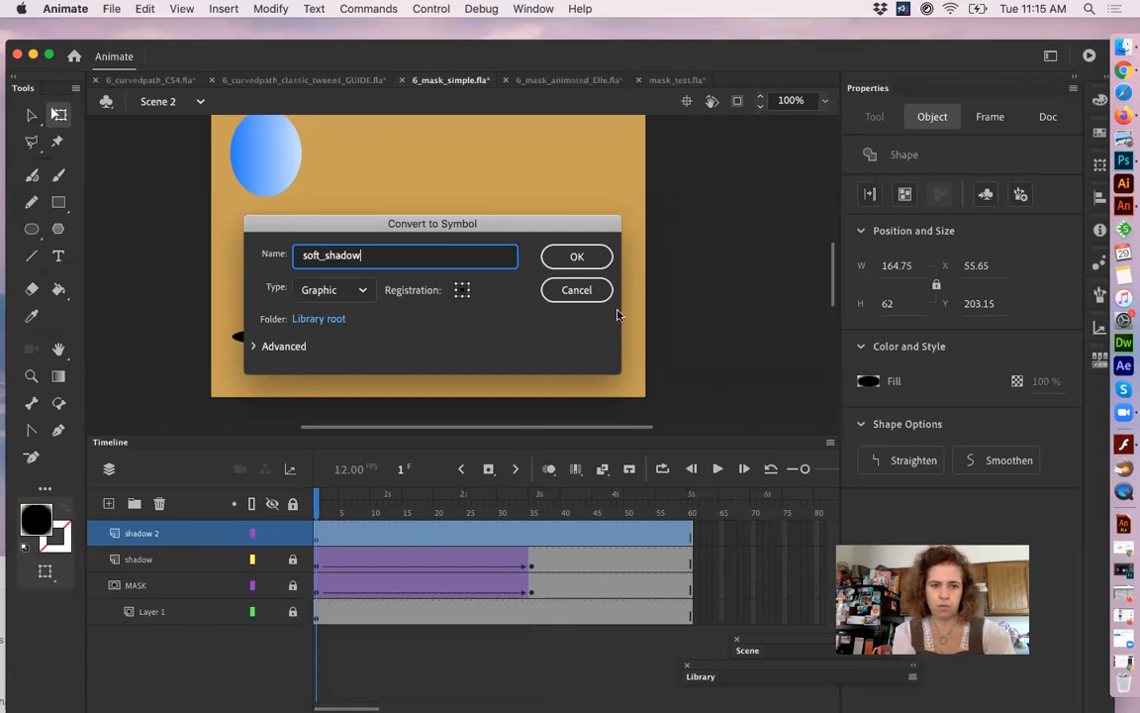
click(550, 256)
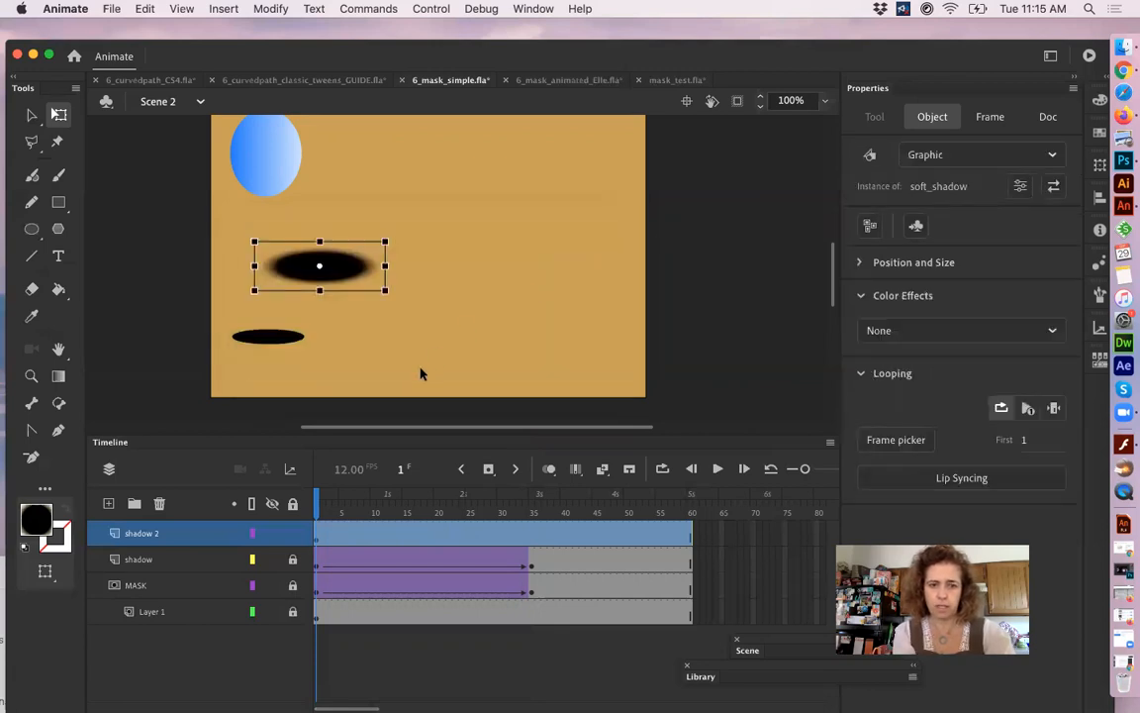
drag(349, 281, 302, 280)
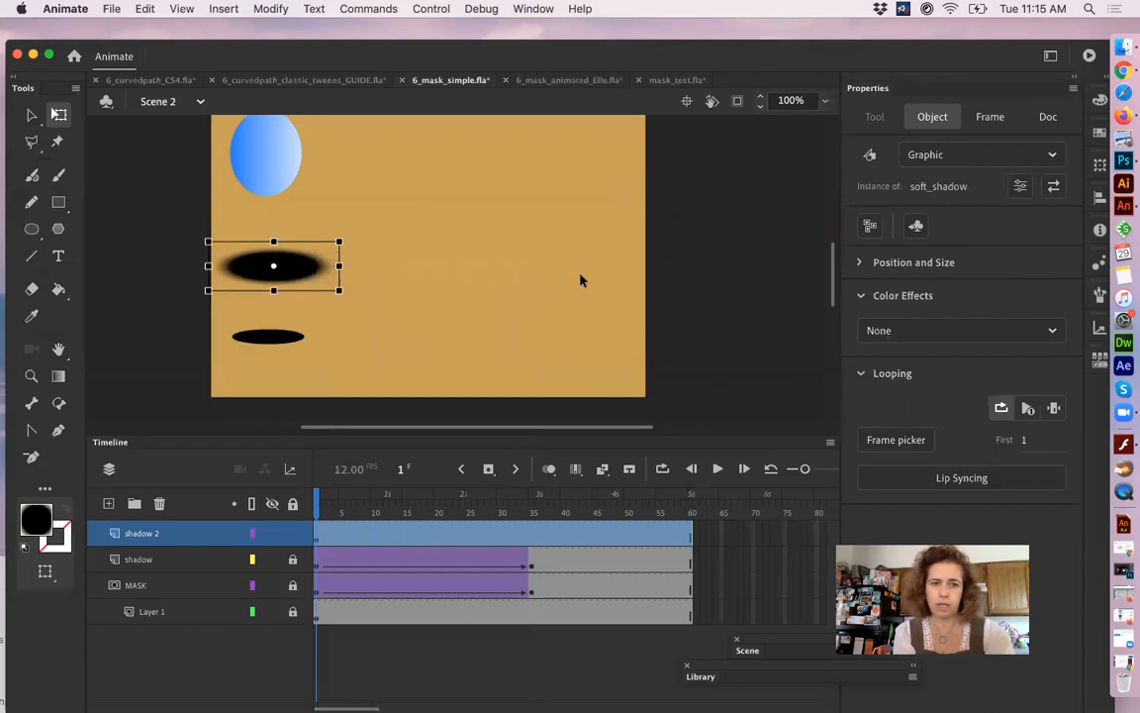
- Insert a keyframe at frame 35 of the shadow 2 layer, move the soft shadow above the small ball and scale it to about the ball's width
click(533, 540)
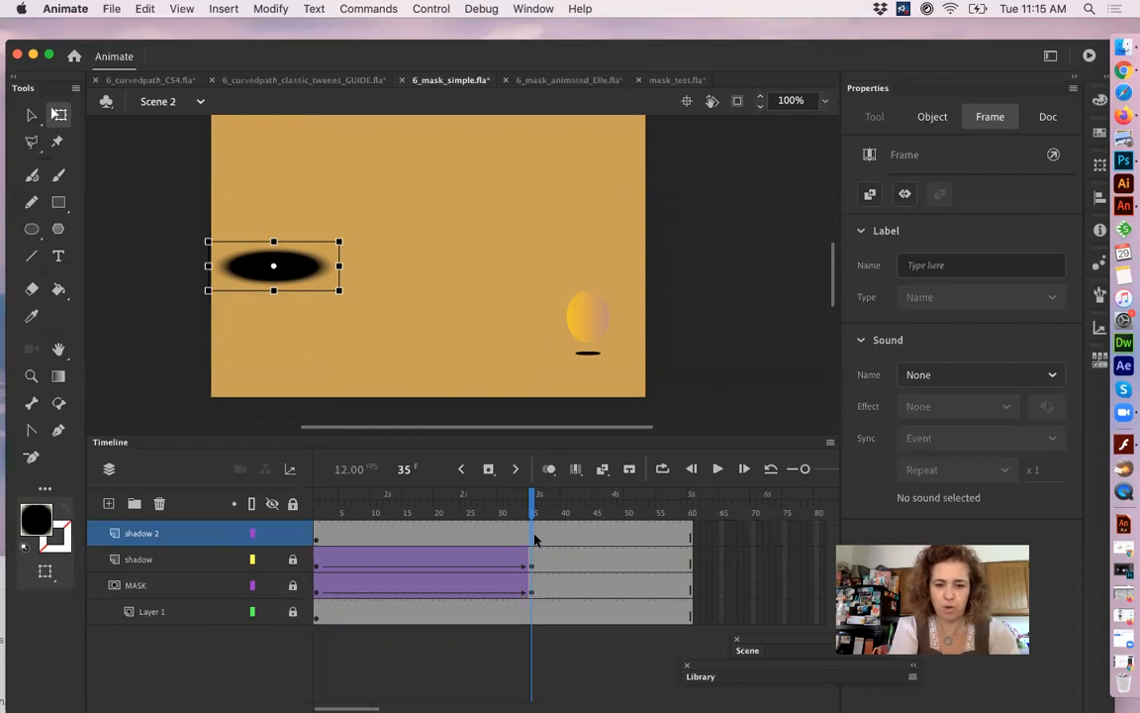
key(F6)
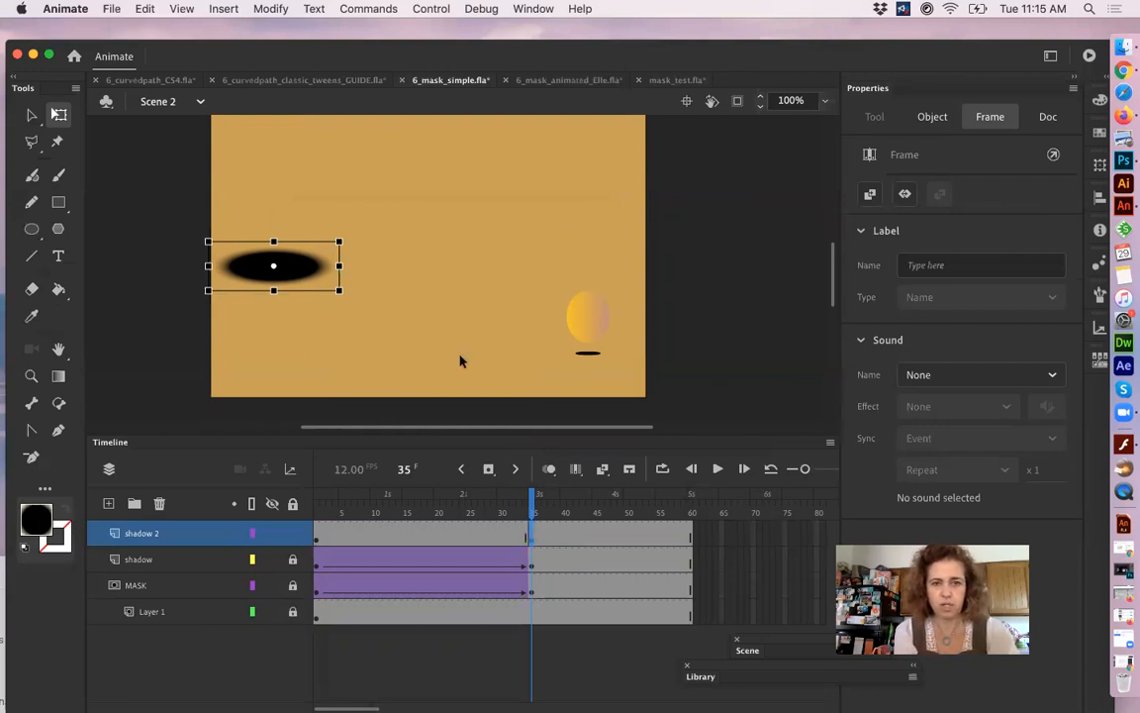
drag(302, 277, 623, 262)
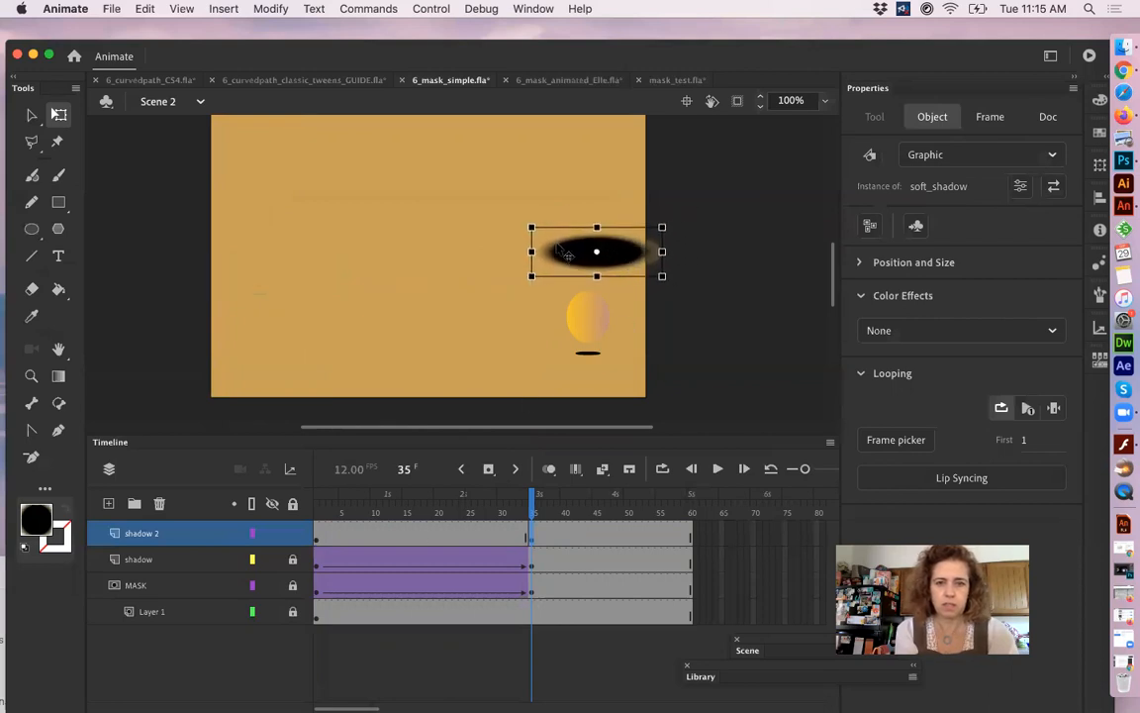
drag(531, 226, 559, 238)
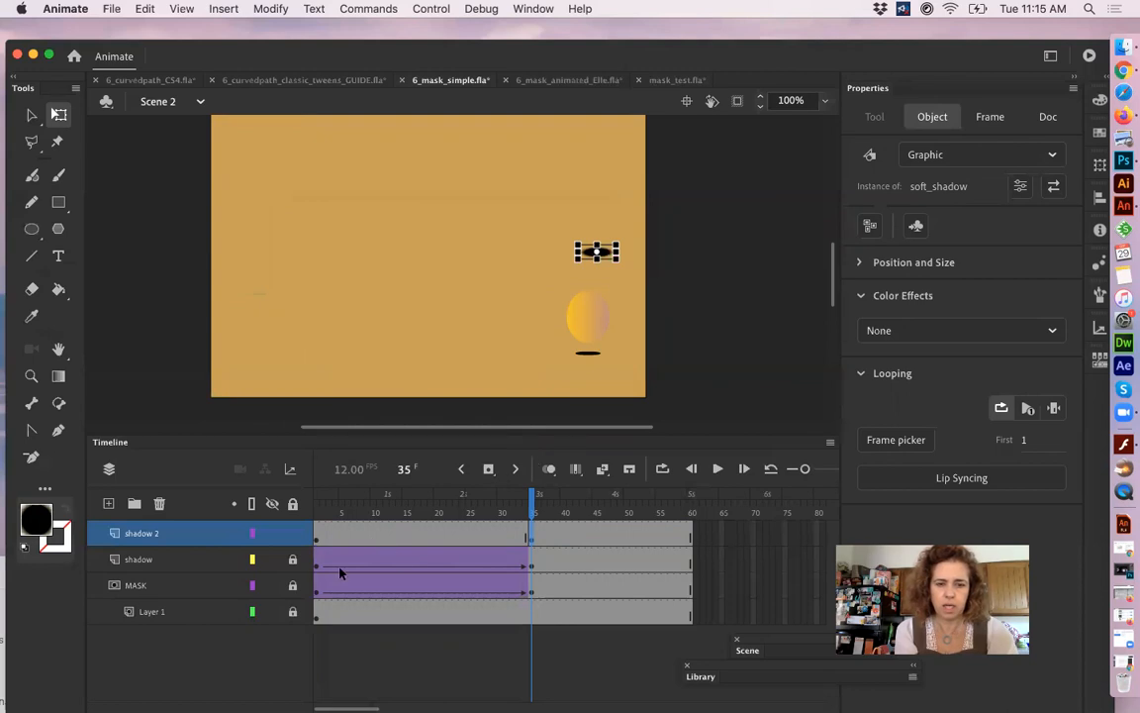
- Create a classic tween from frame 1 of the shadow 2 layer, preview the motion and lock the layer
click(317, 539)
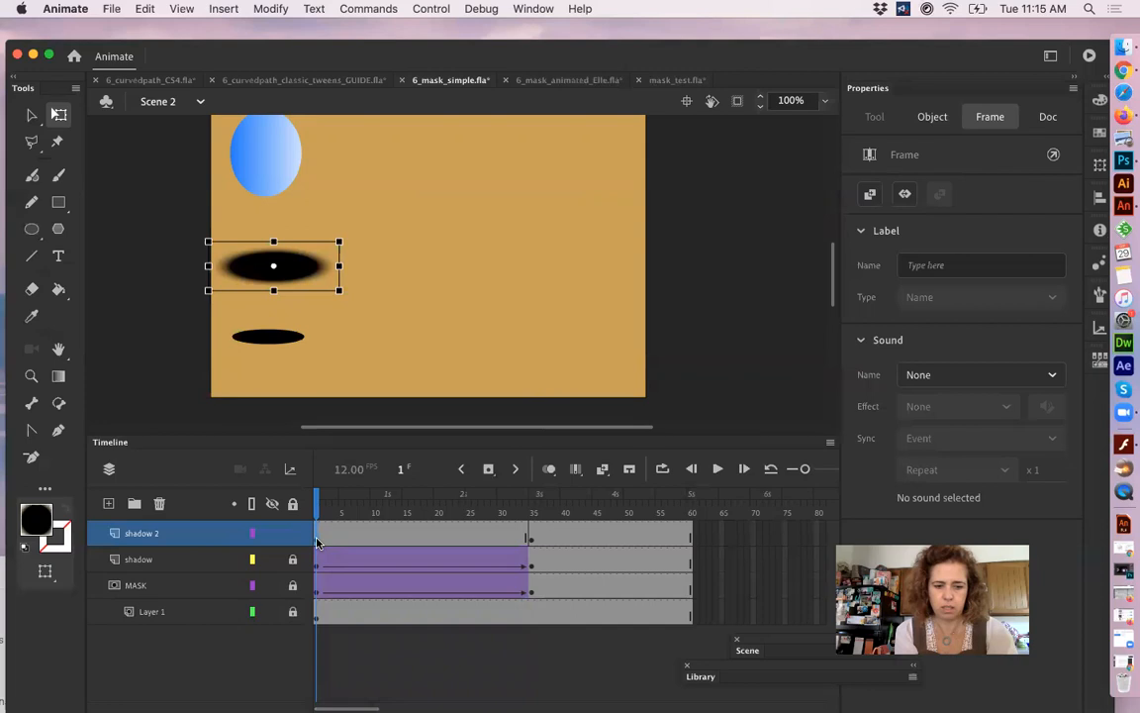
right_click(317, 542)
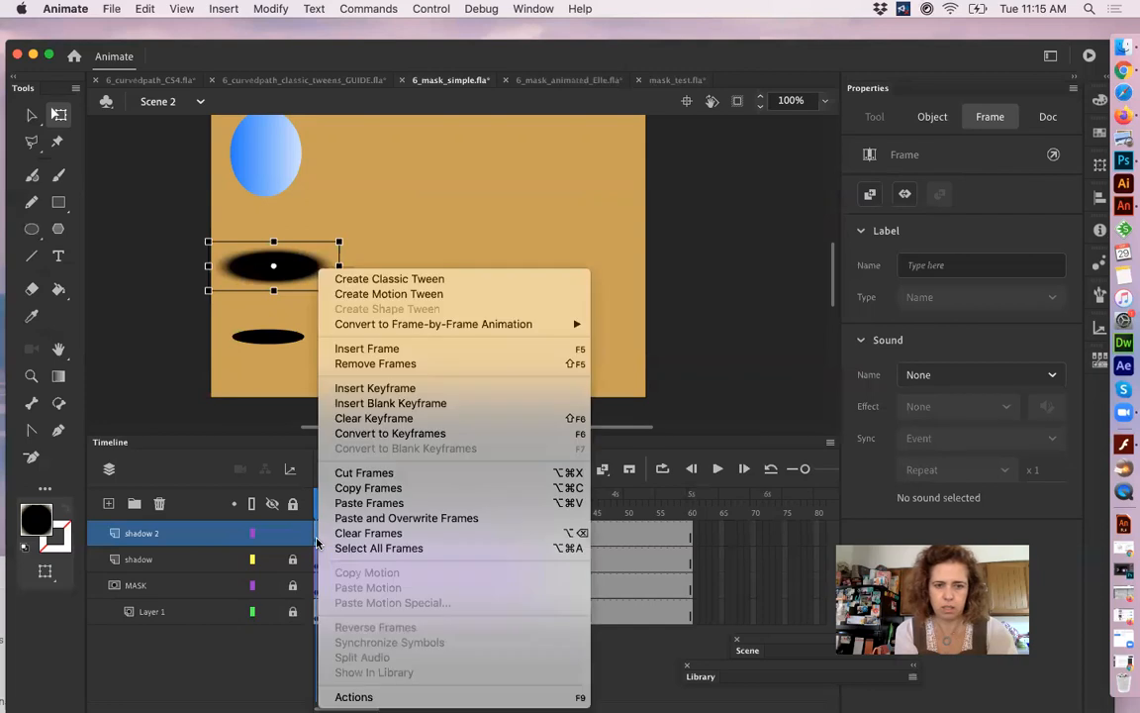
click(398, 279)
drag(341, 504, 459, 516)
click(292, 534)
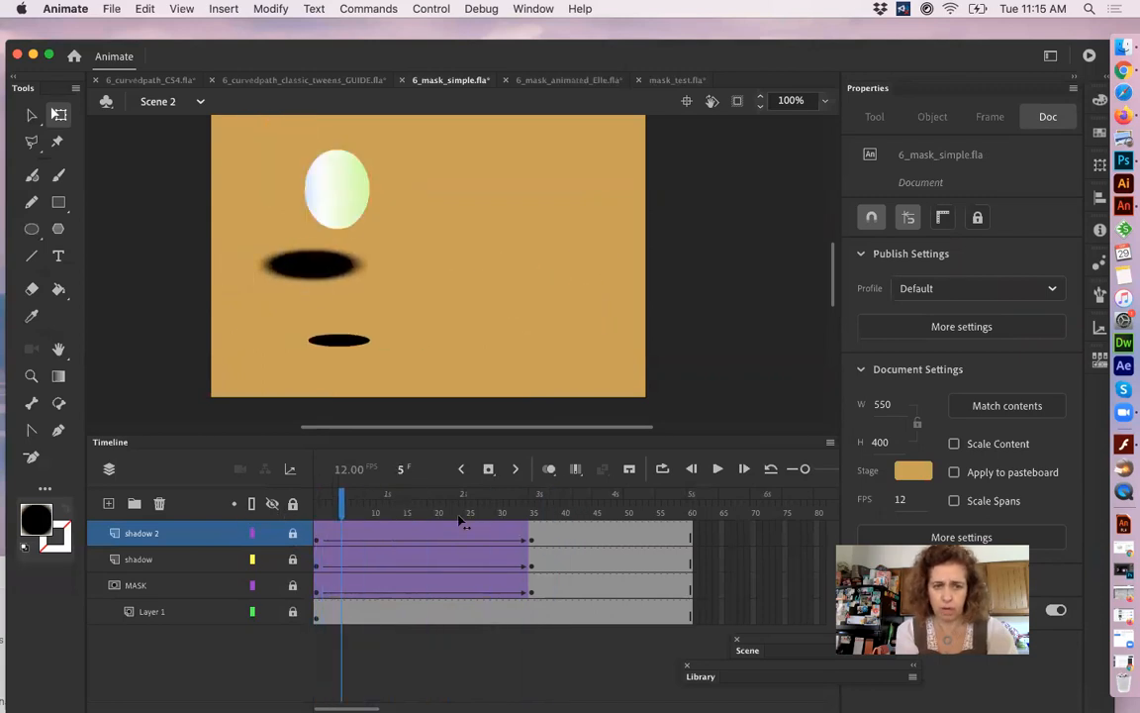
click(564, 539)
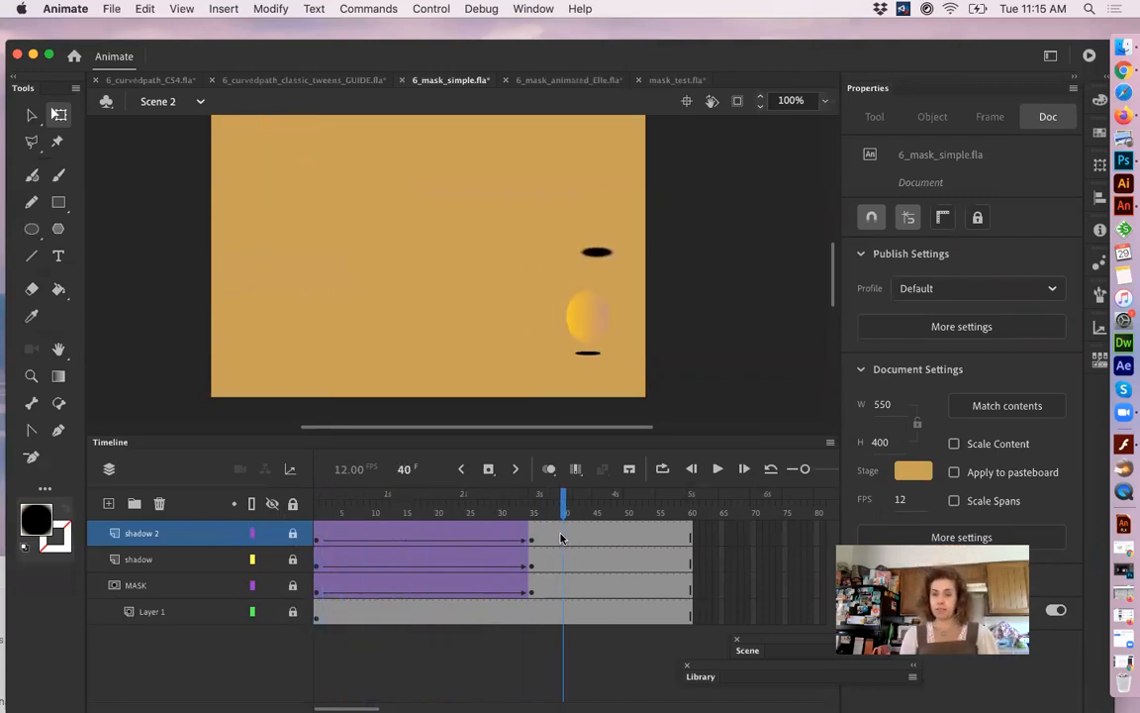